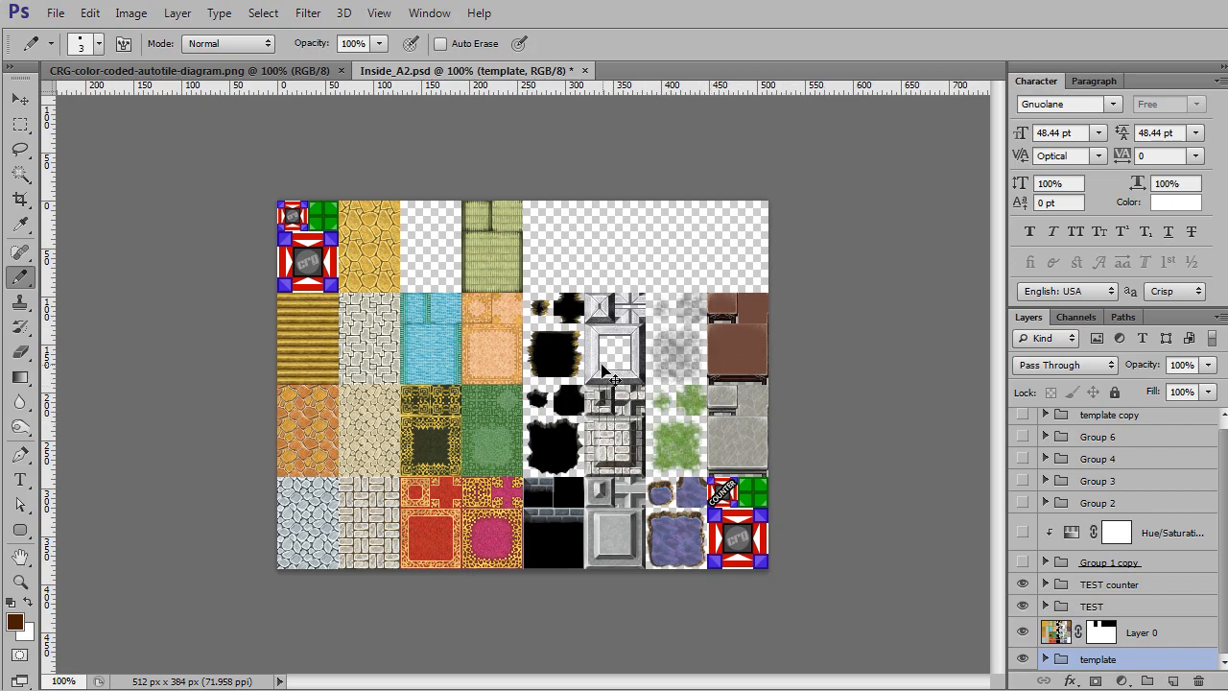
Show the guides and the grid over the Inside_A2 tileset
key("ctrl+semicolon")
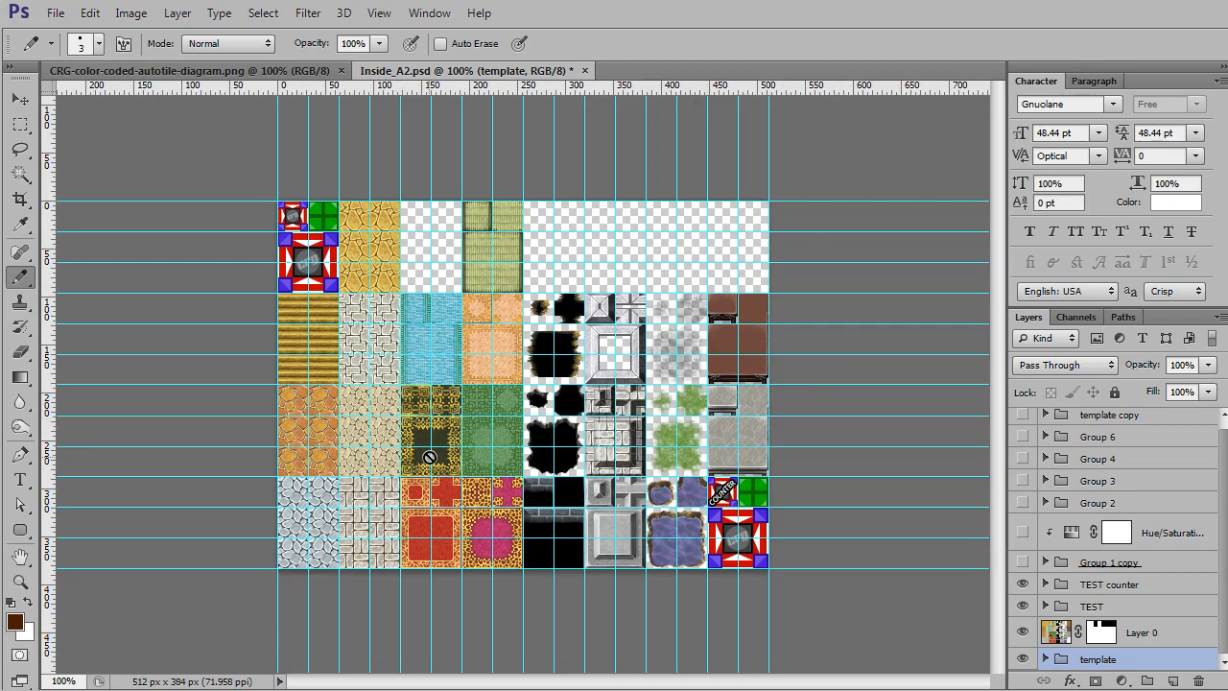
key("ctrl+apostrophe")
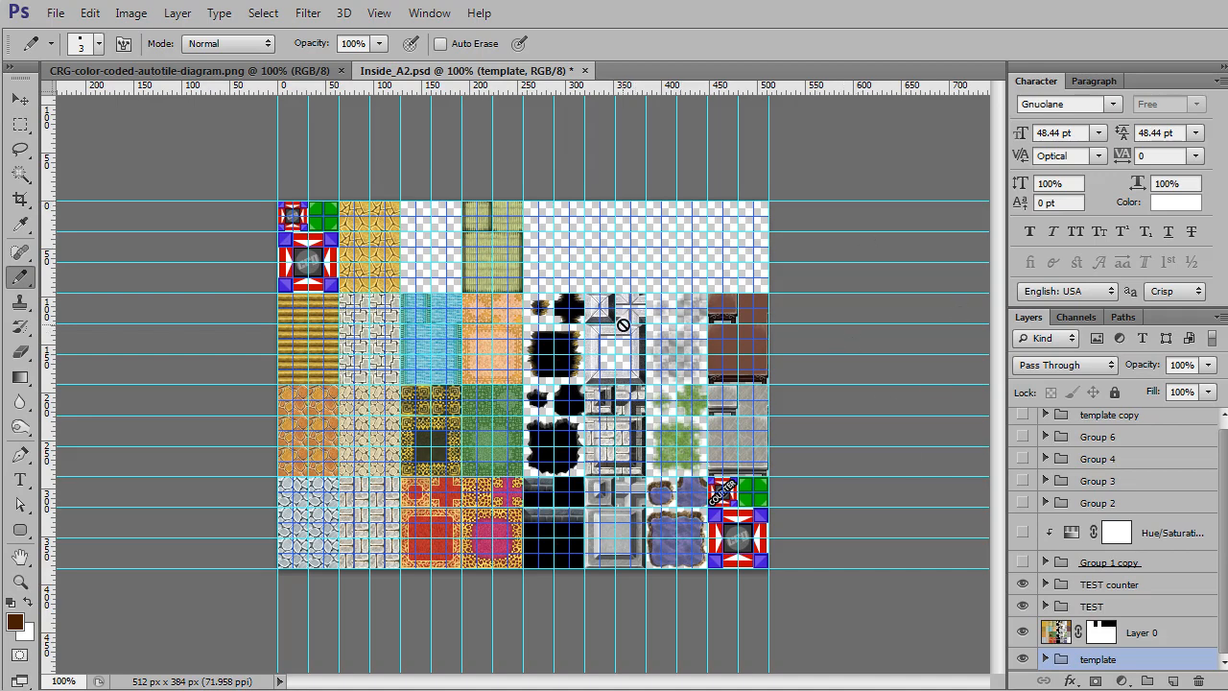
Review the Guides, Grid & Slices preferences and leave them without making changes
key("i")
key("ctrl+k")
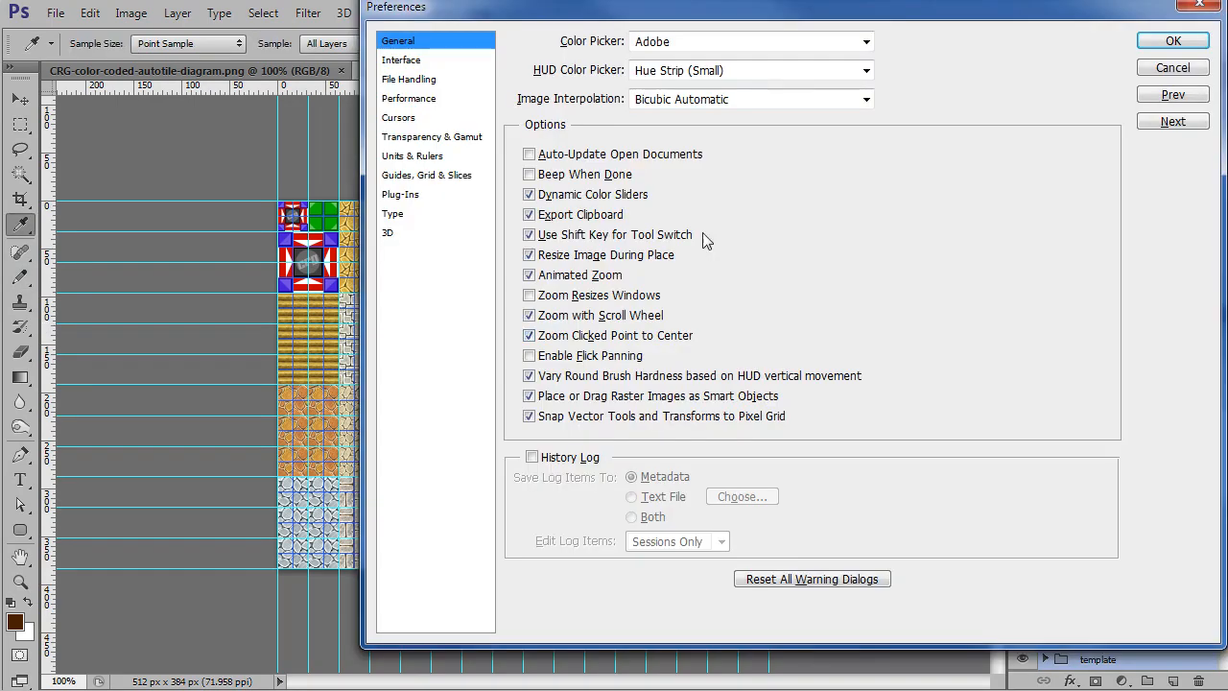
left_click_drag(552, 4, 472, 18)
left_click(362, 193)
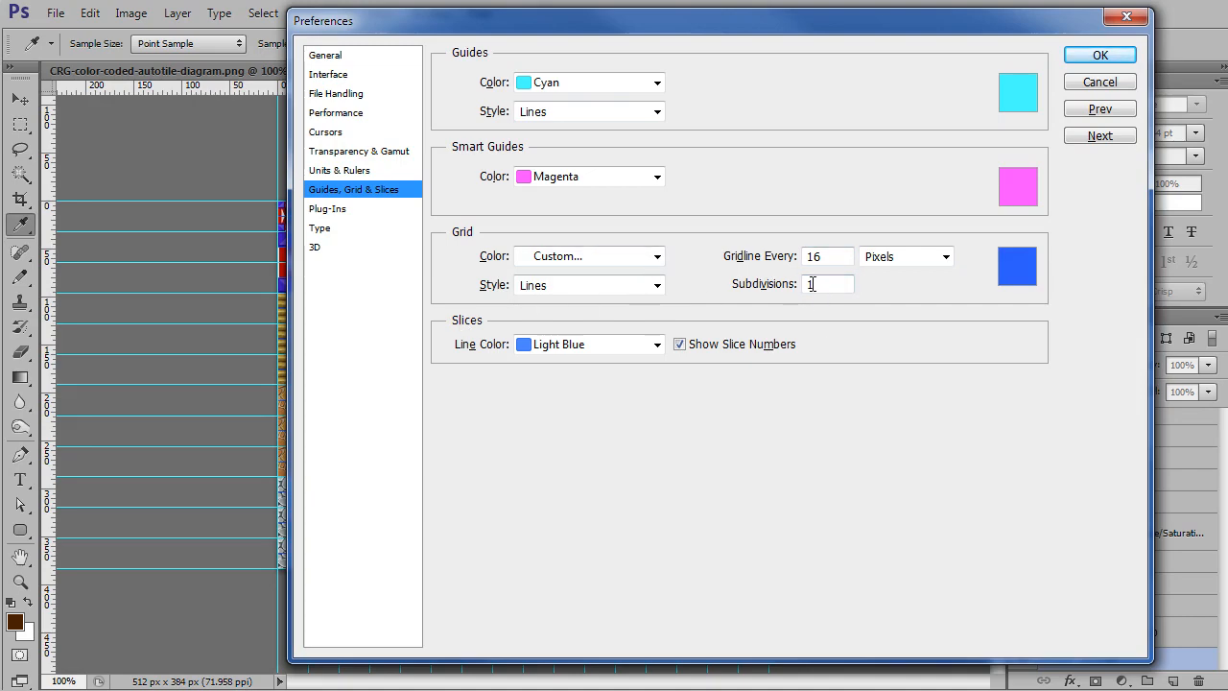
left_click(1082, 83)
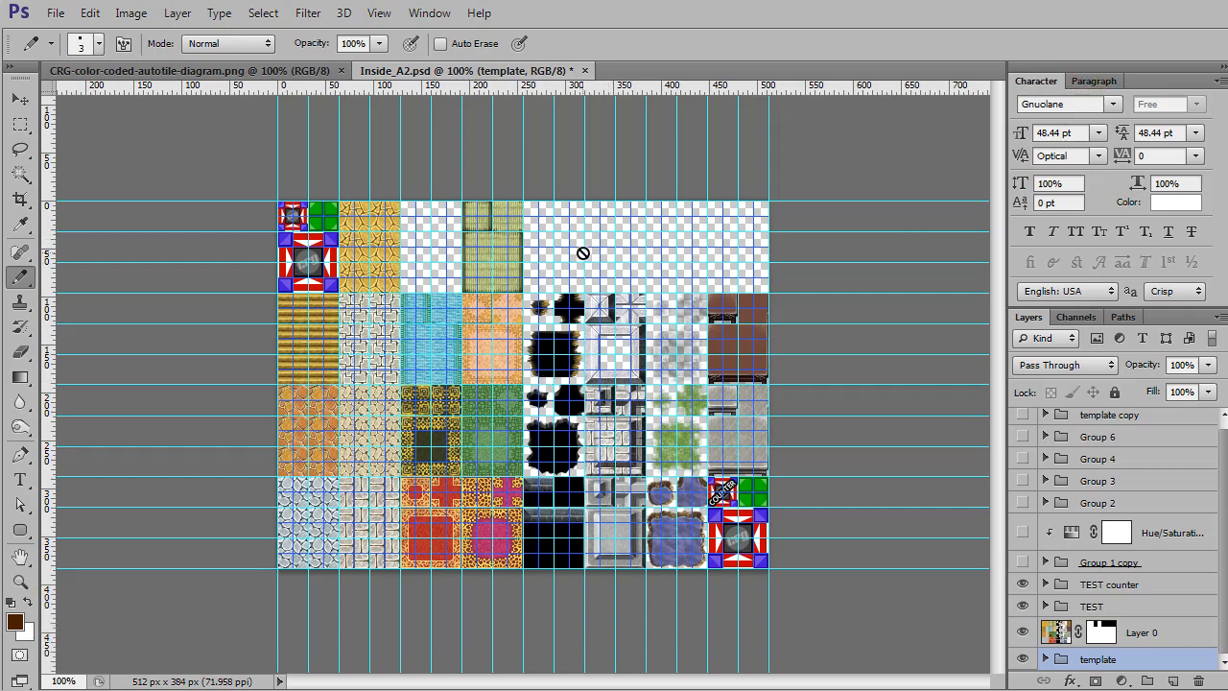
Examine how the guides and grid divide the color-coded autotile and nearby floor tiles, hiding and restoring the guides to compare
key("ctrl+semicolon")
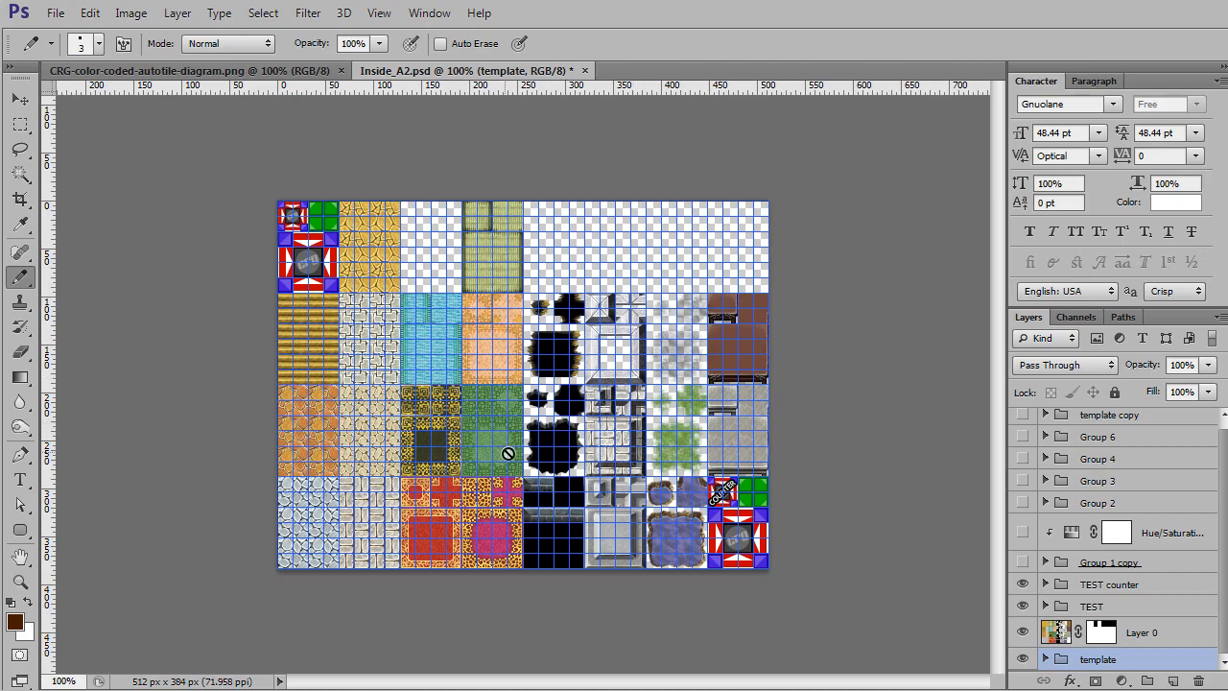
key("ctrl+semicolon")
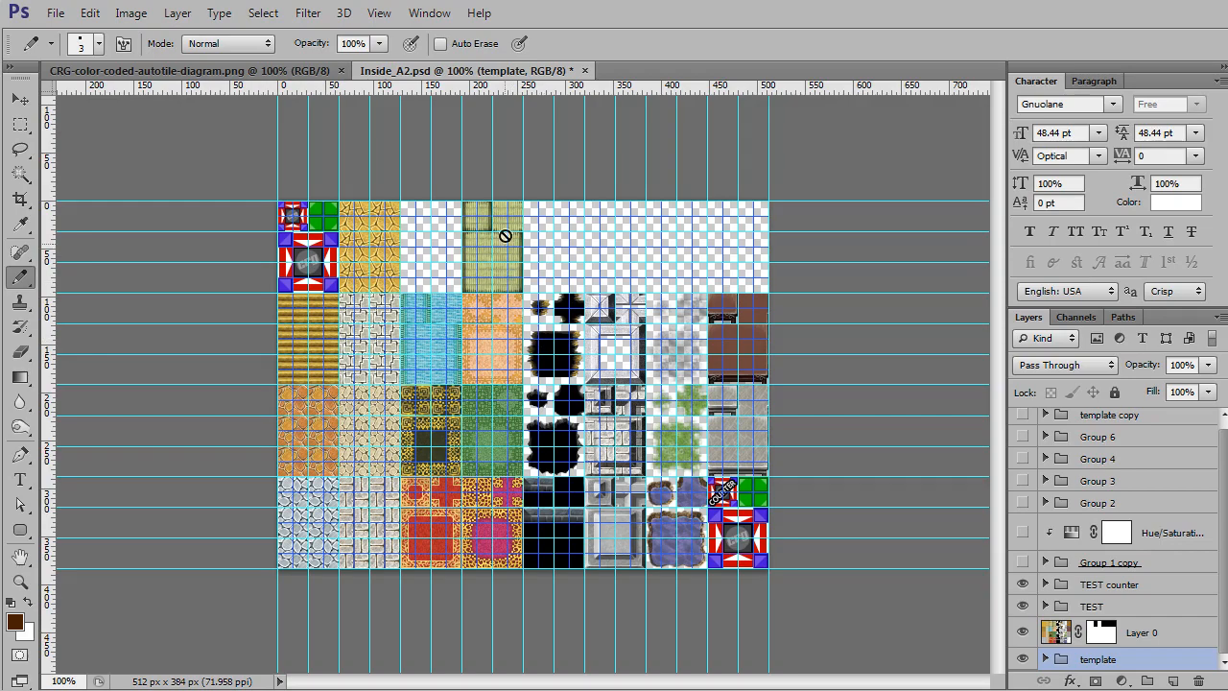
scroll(436, 369, "up", 7)
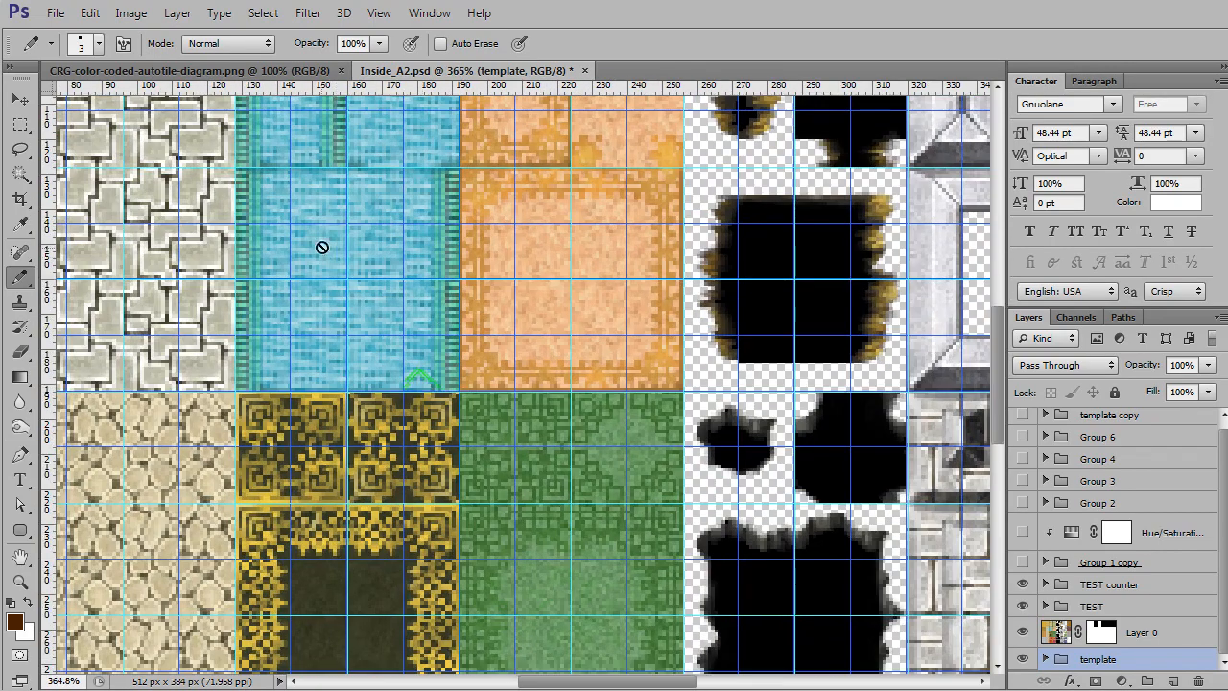
left_click_drag(321, 234, 446, 607)
left_click_drag(523, 335, 554, 534)
left_click_drag(474, 450, 649, 391)
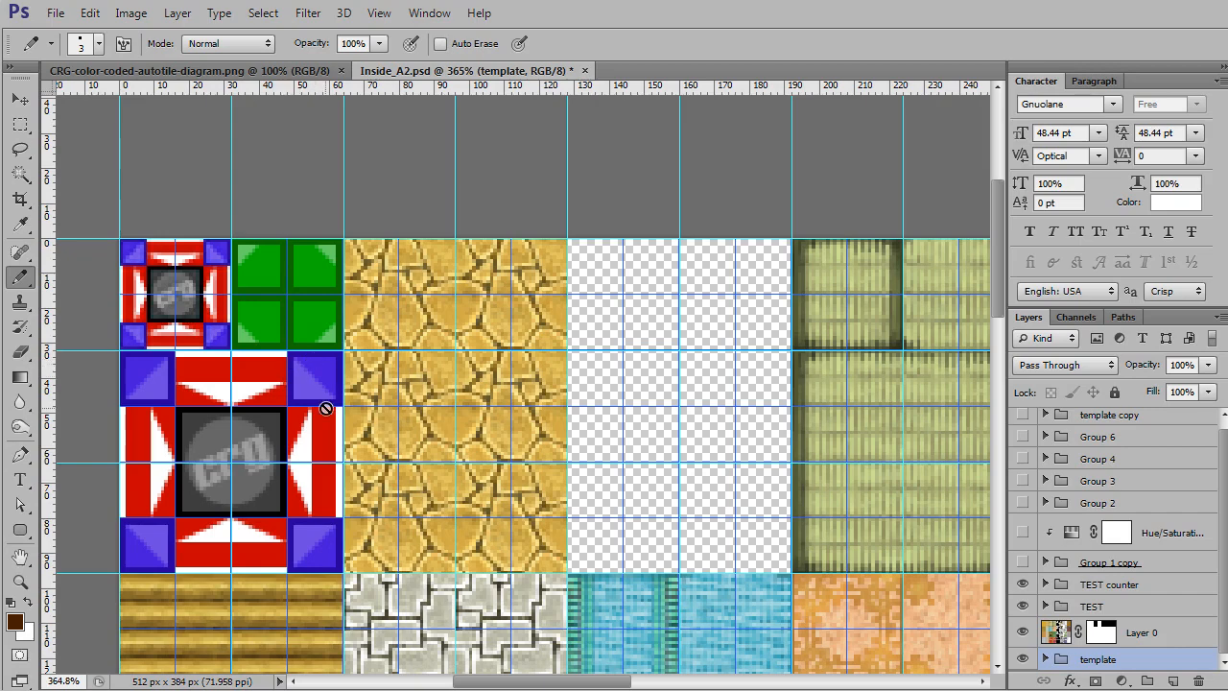
key("ctrl+semicolon")
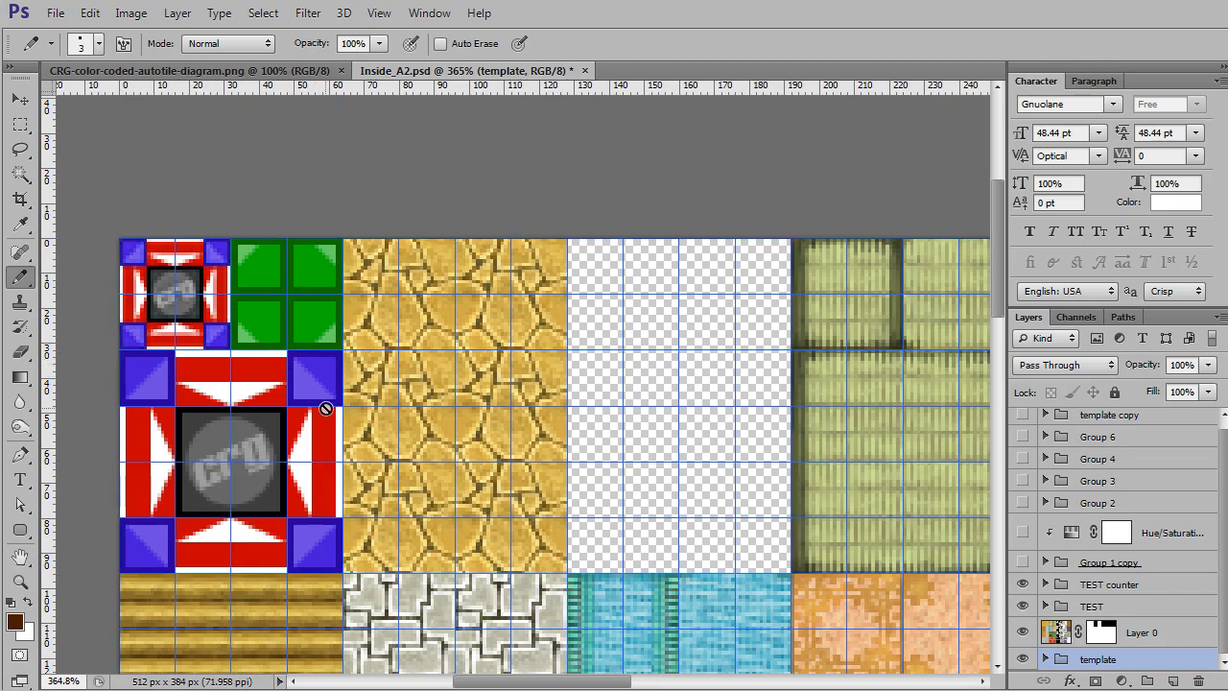
key("ctrl+semicolon")
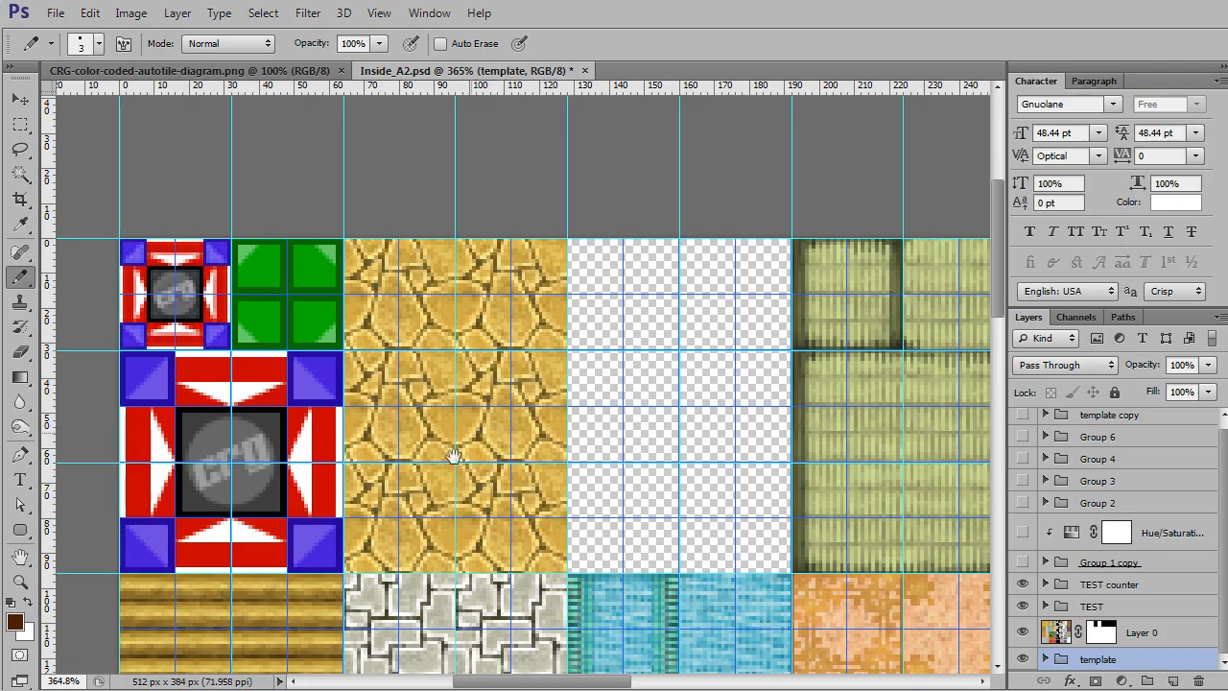
left_click_drag(448, 487, 551, 253)
left_click_drag(512, 518, 551, 391)
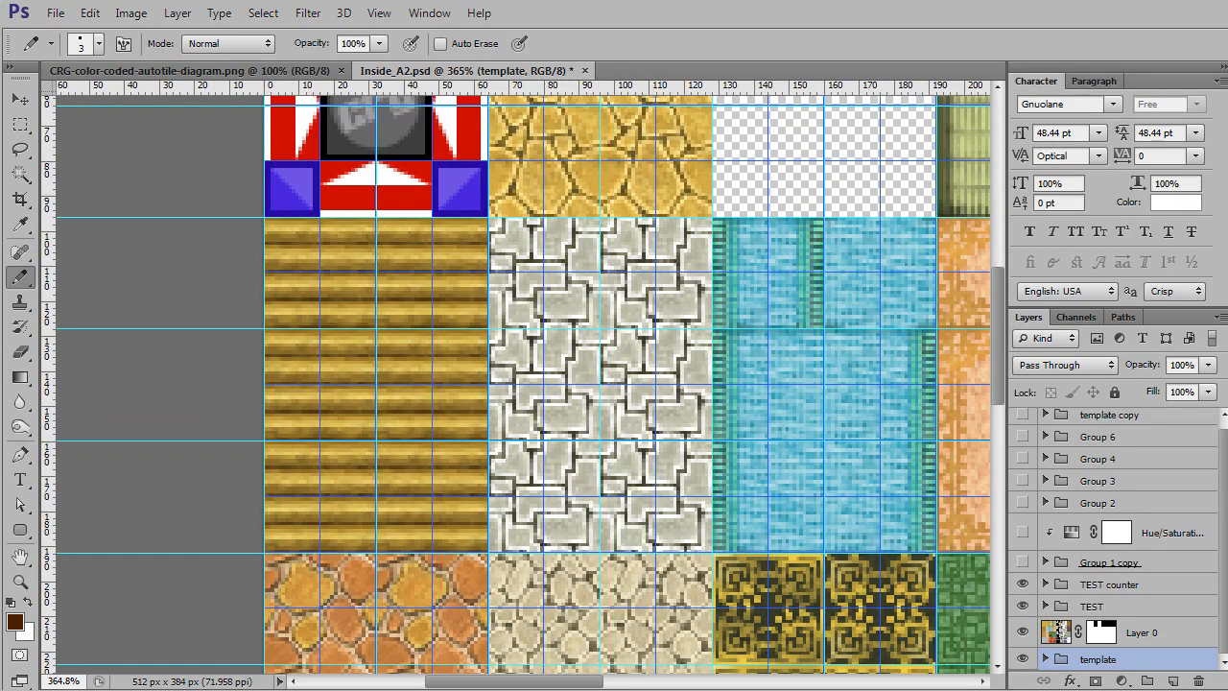
View Inside_A5.png from the Tilesets folder in the file manager, close it, and return to the Inside_A2 tileset in Photoshop
key("alt+Tab")
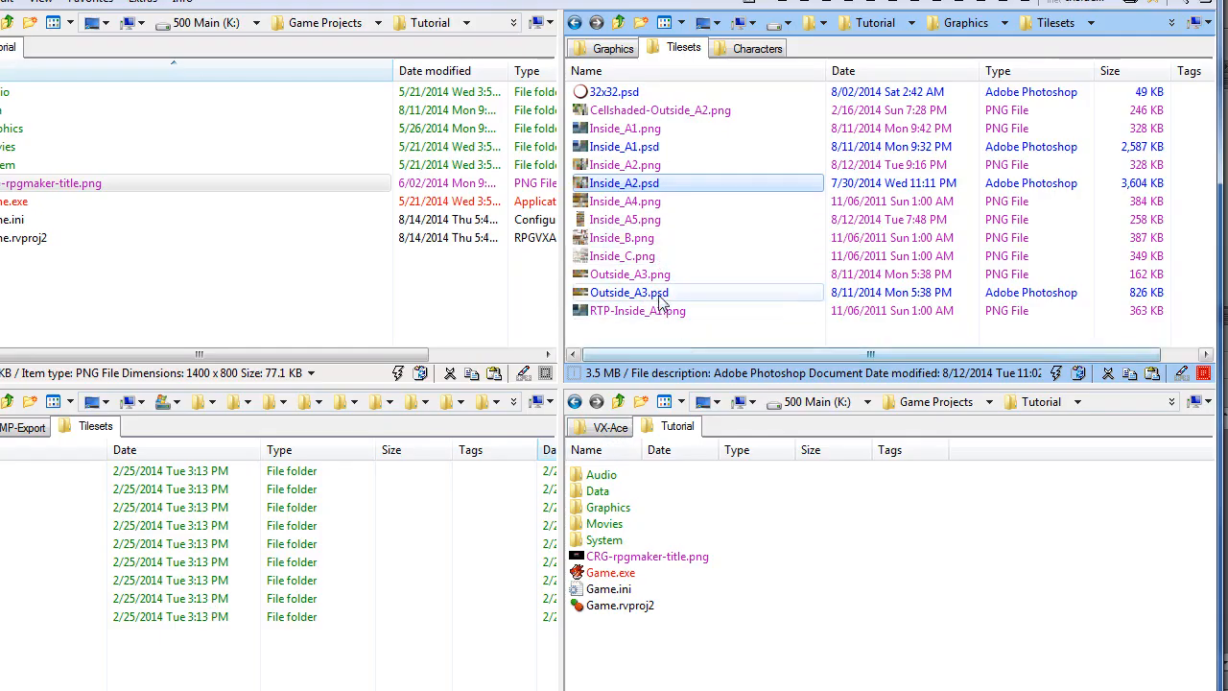
double_click(625, 219)
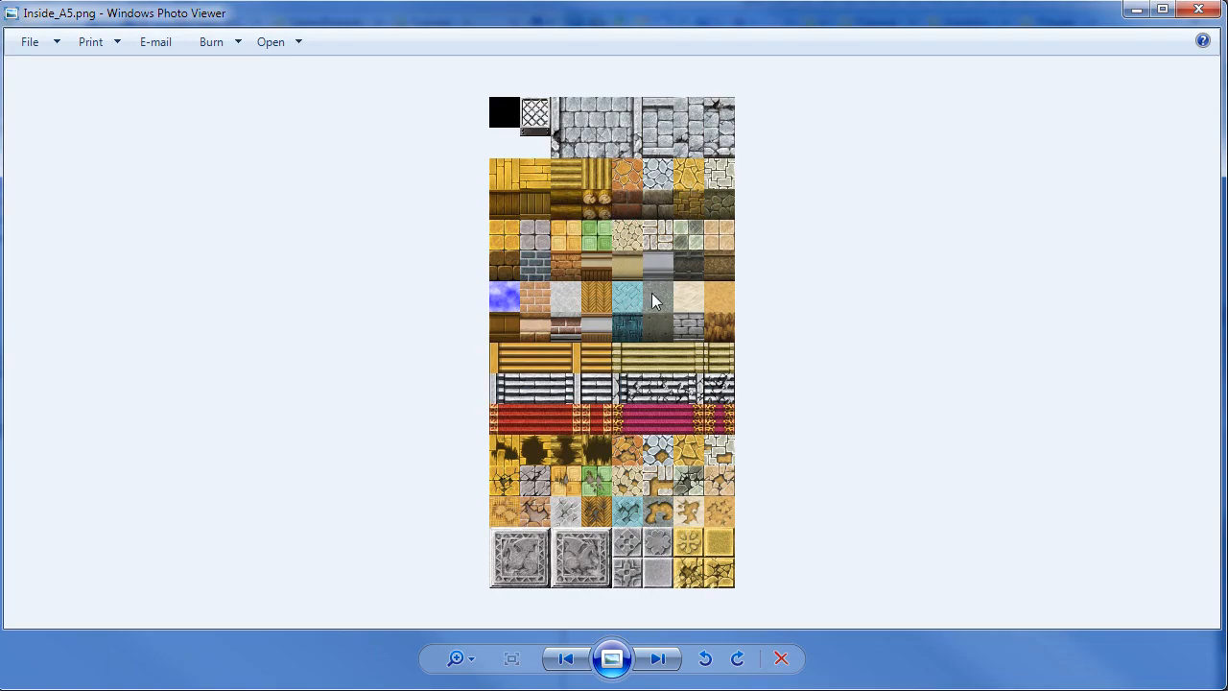
left_click(1198, 12)
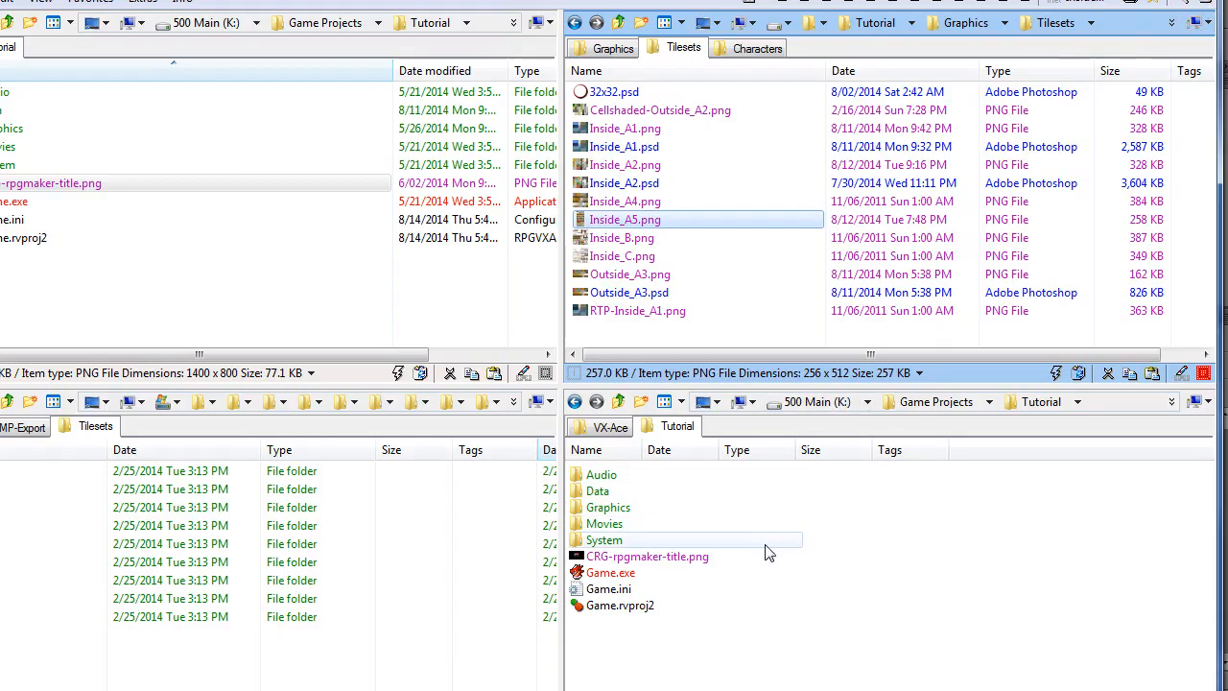
key("alt+Tab")
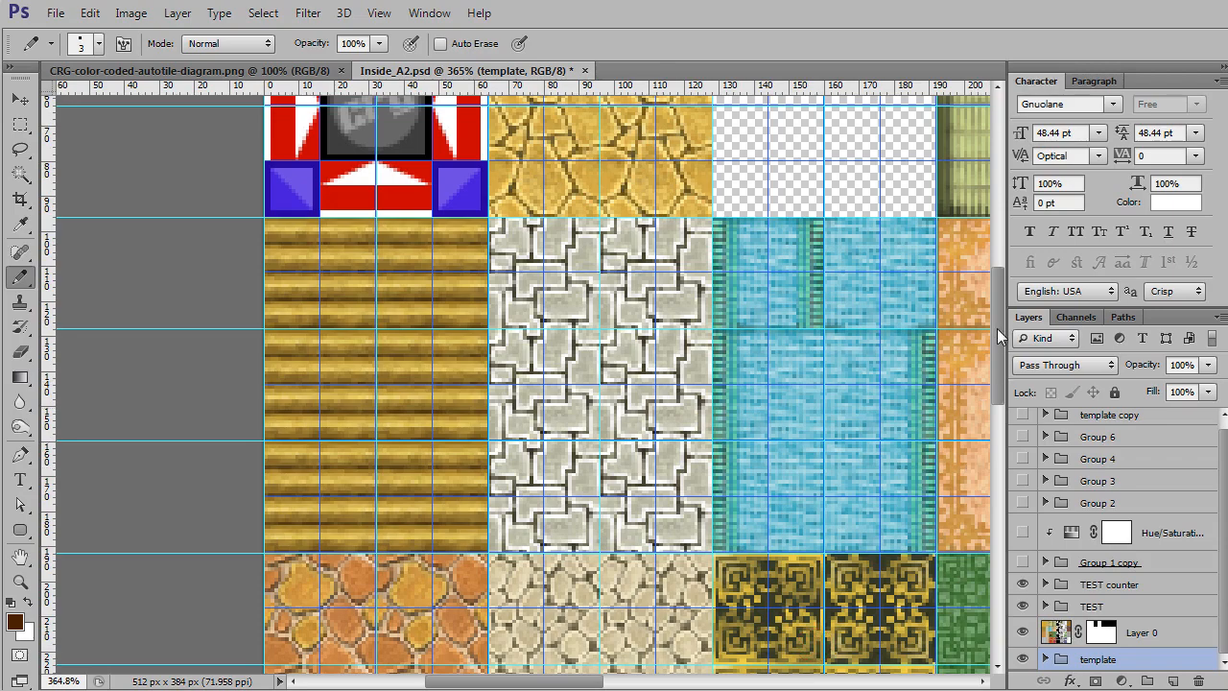
On Layer 0, marquee-select the whole grey paving-stone block beside the blue mat autotile and copy it to a new layer
mouse_move(996, 328)
left_mouse_down()
mouse_move(995, 293)
mouse_move(985, 386)
mouse_move(995, 317)
left_mouse_up()
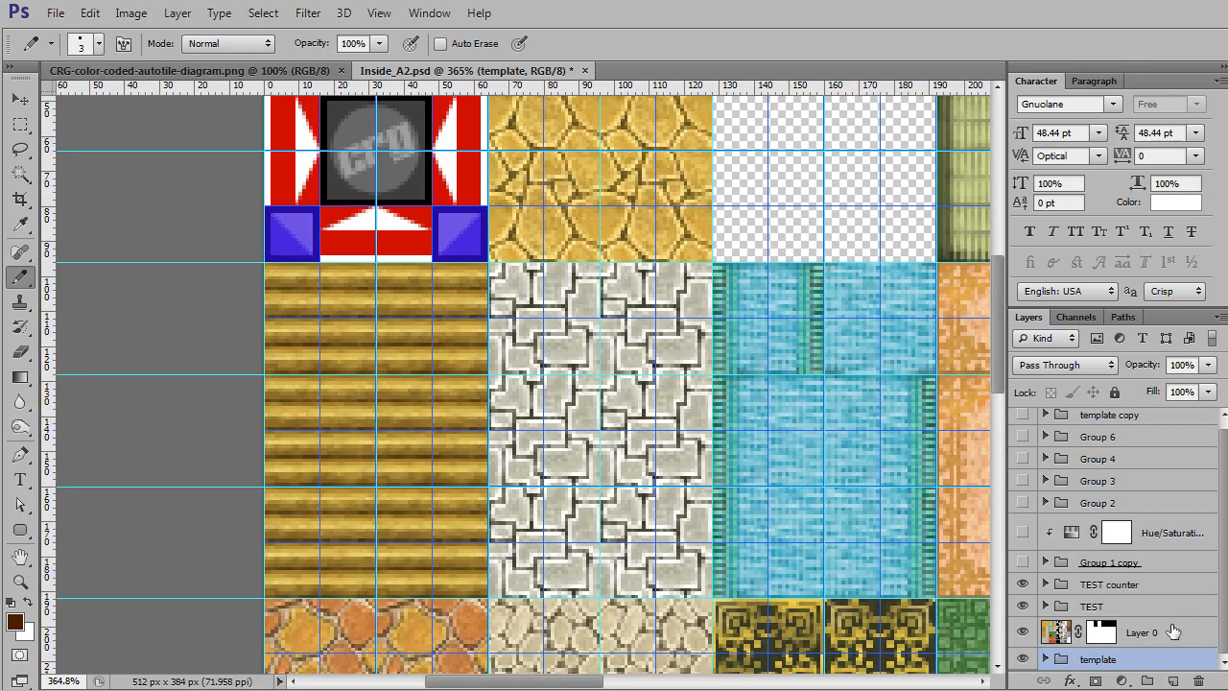
scroll(832, 374, "down", 4)
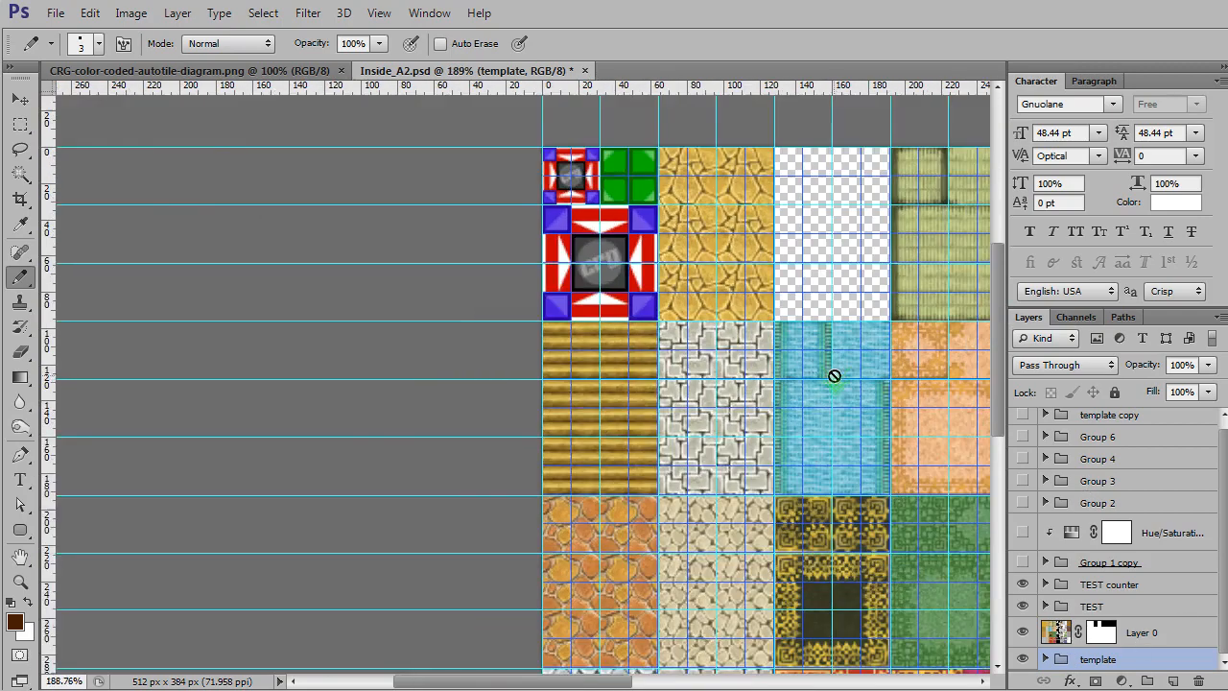
scroll(833, 374, "down", 3)
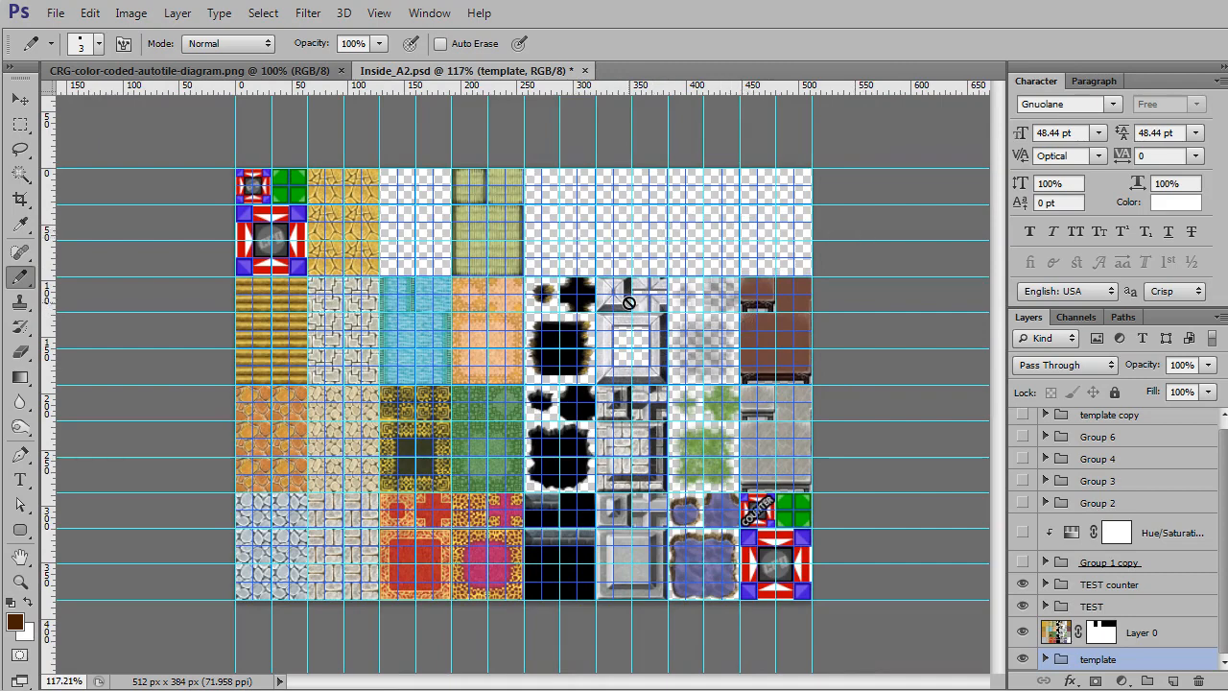
left_click(1146, 635)
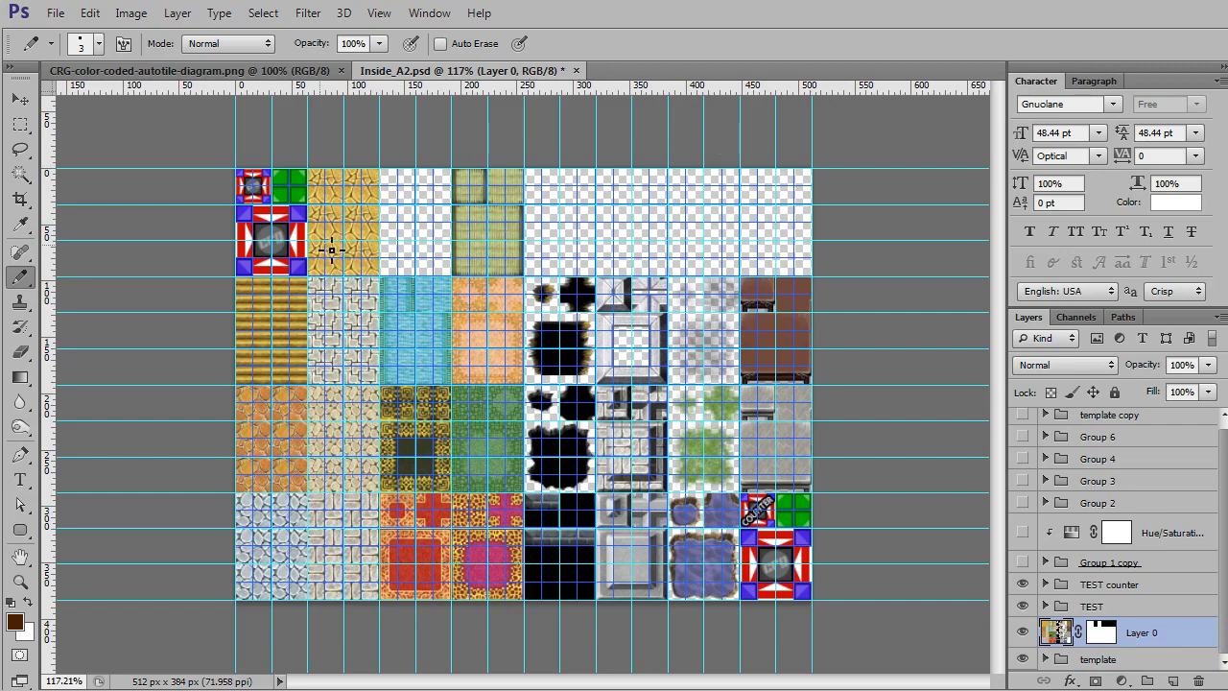
left_click(20, 123)
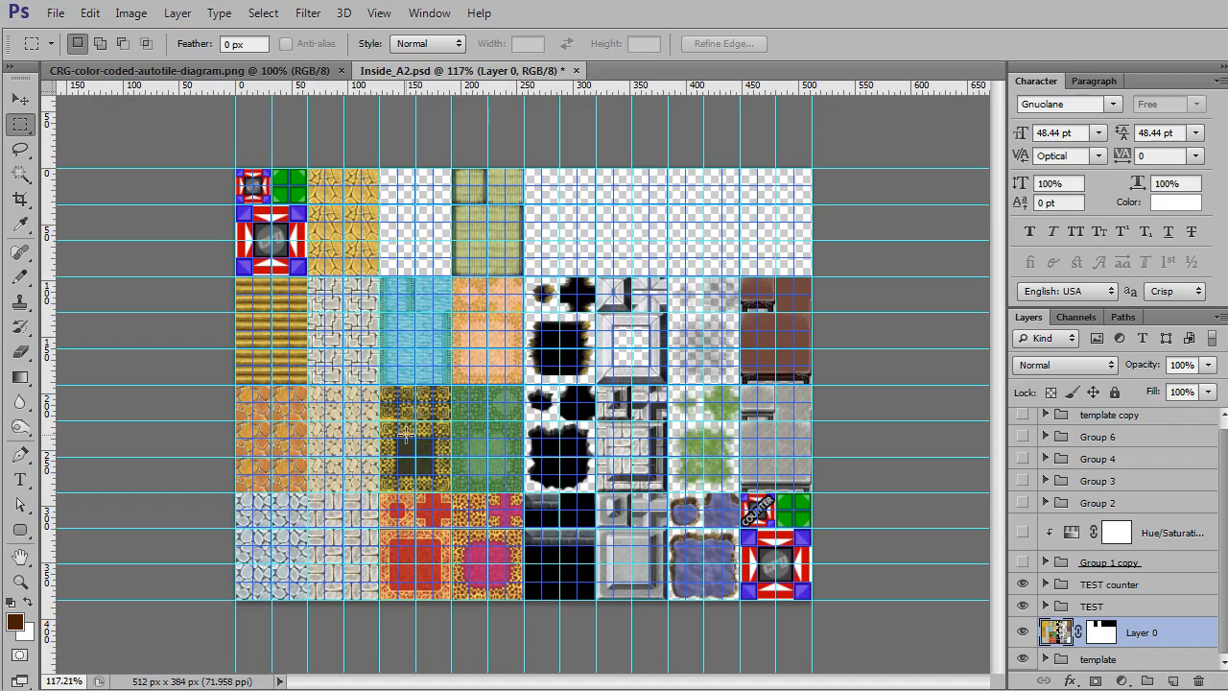
scroll(447, 451, "up", 5)
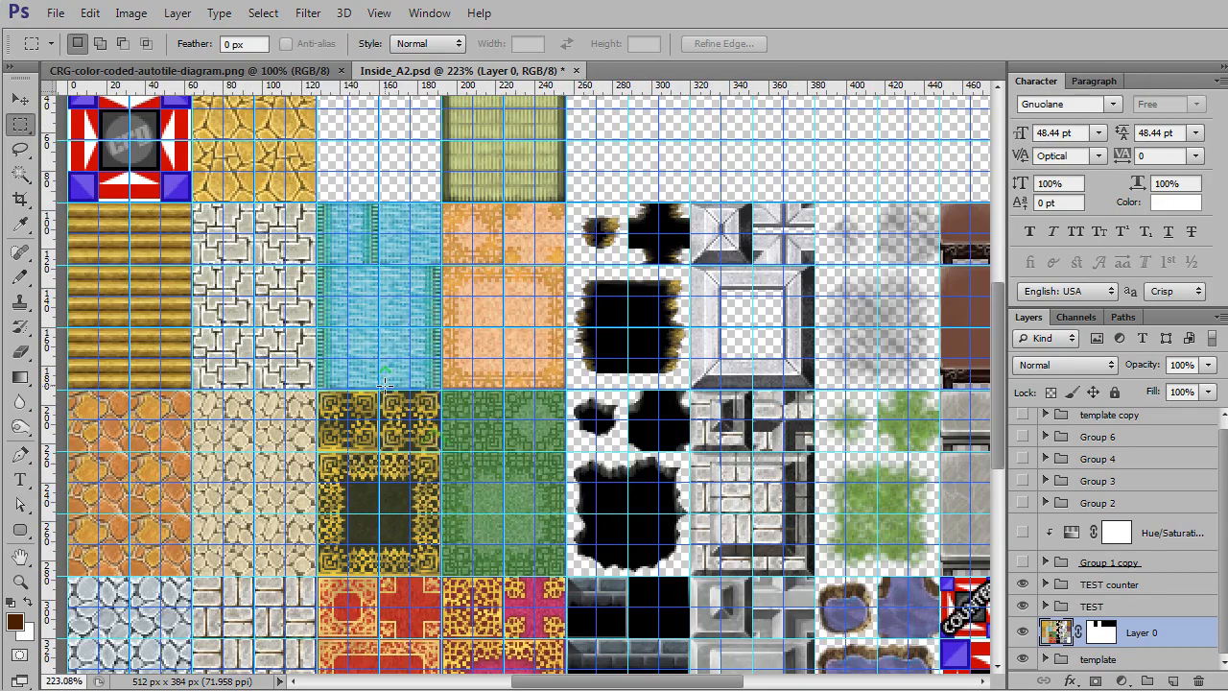
scroll(288, 324, "up", 3)
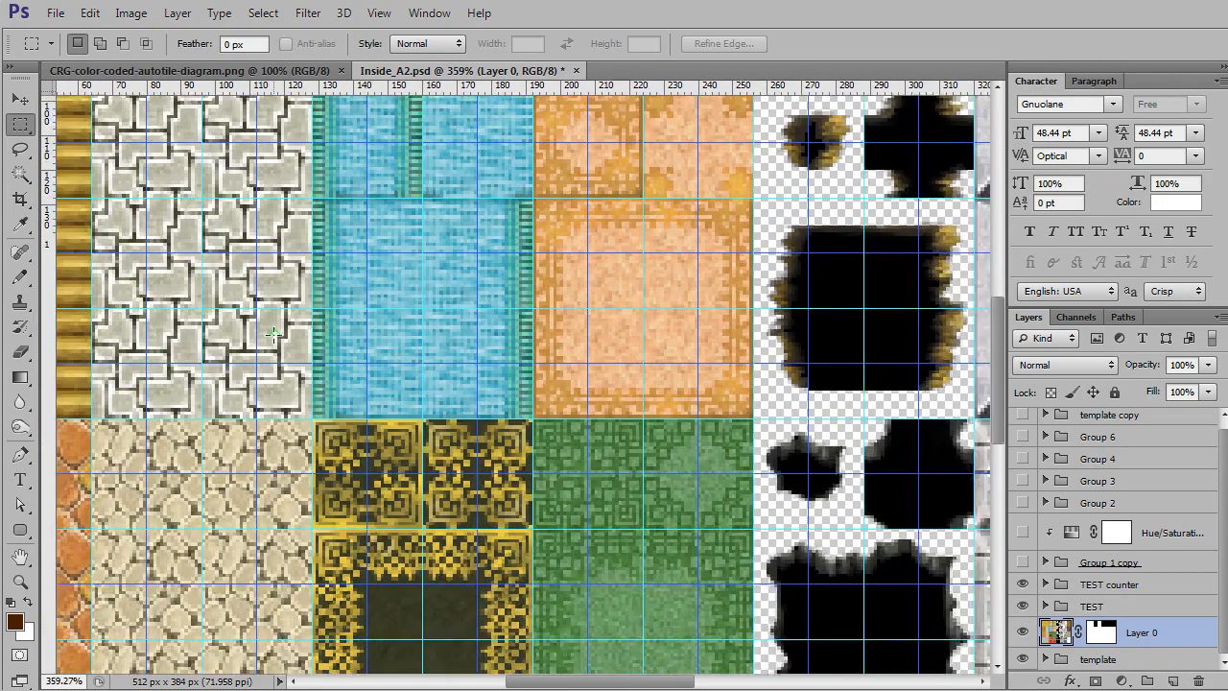
left_click_drag(328, 284, 644, 505)
left_click_drag(596, 437, 604, 313)
scroll(604, 314, "up", 2)
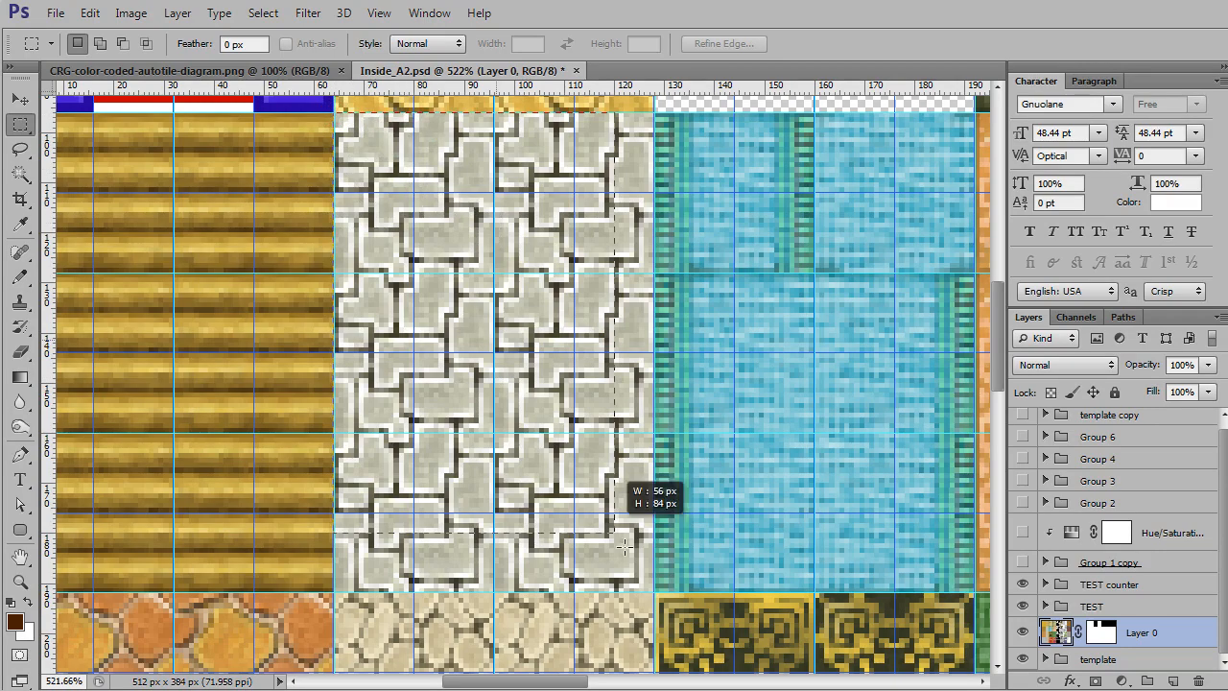
left_click_drag(623, 545, 652, 588)
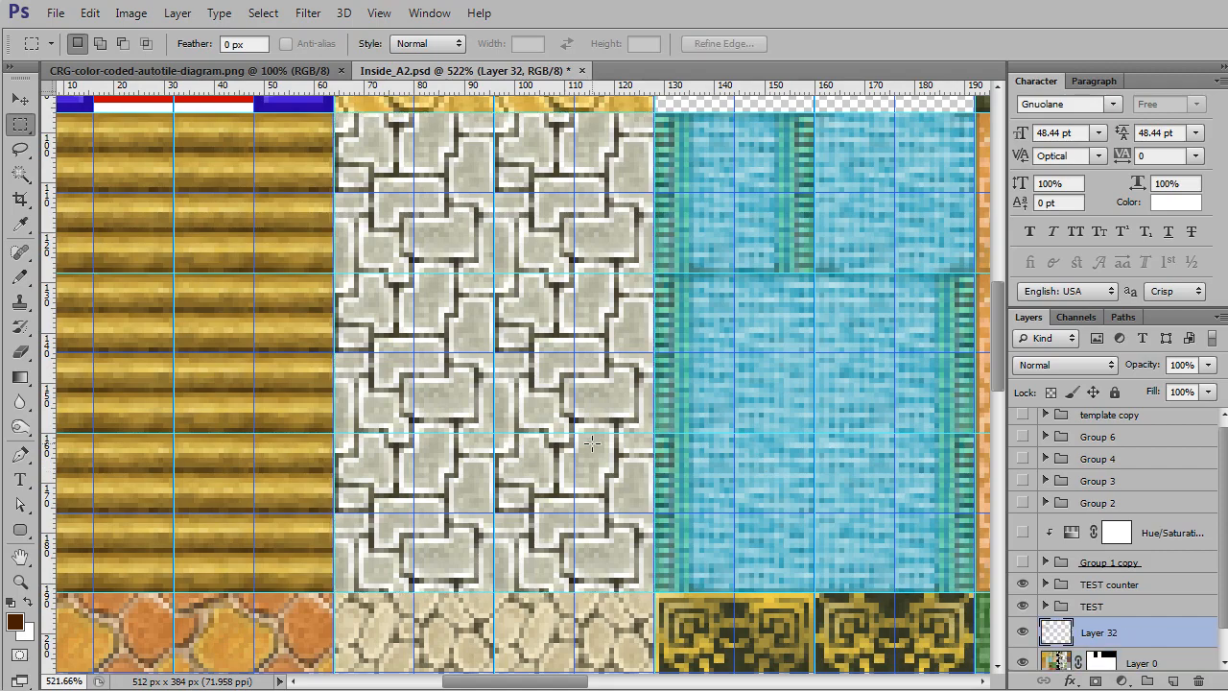
Move the copied paving-stone block into the empty top-row slot directly beside the green mat autotile
left_click_drag(596, 399, 878, 394)
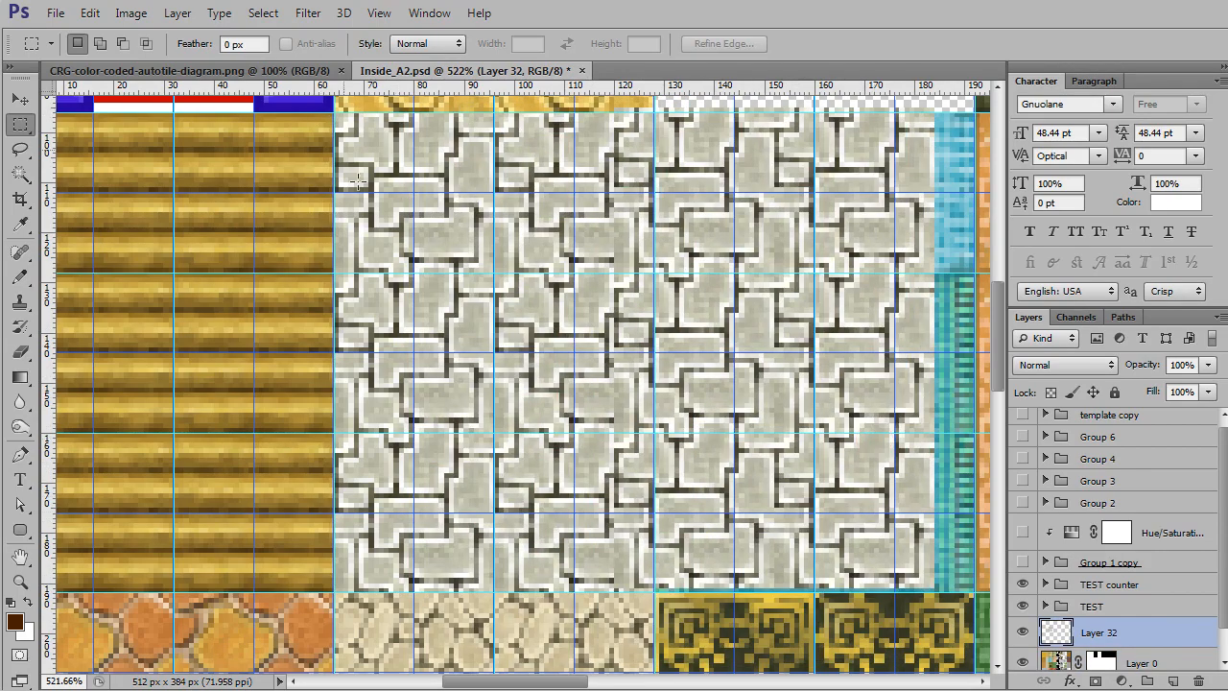
scroll(622, 340, "down", 4)
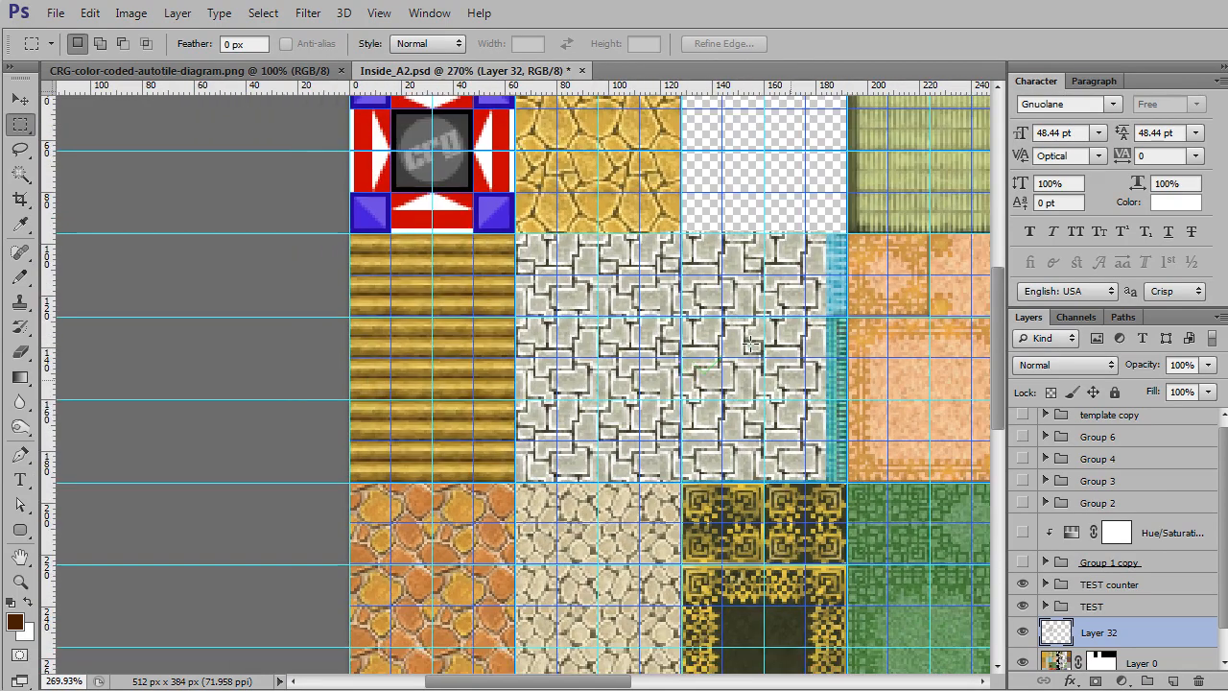
left_click_drag(655, 400, 545, 482)
left_click_drag(471, 506, 876, 276)
left_click_drag(835, 342, 475, 381)
left_click_drag(610, 334, 425, 414)
Nudge the paving-stone layer 2 px up and 1 px left to align it with the slot's guides
scroll(391, 341, "up", 12)
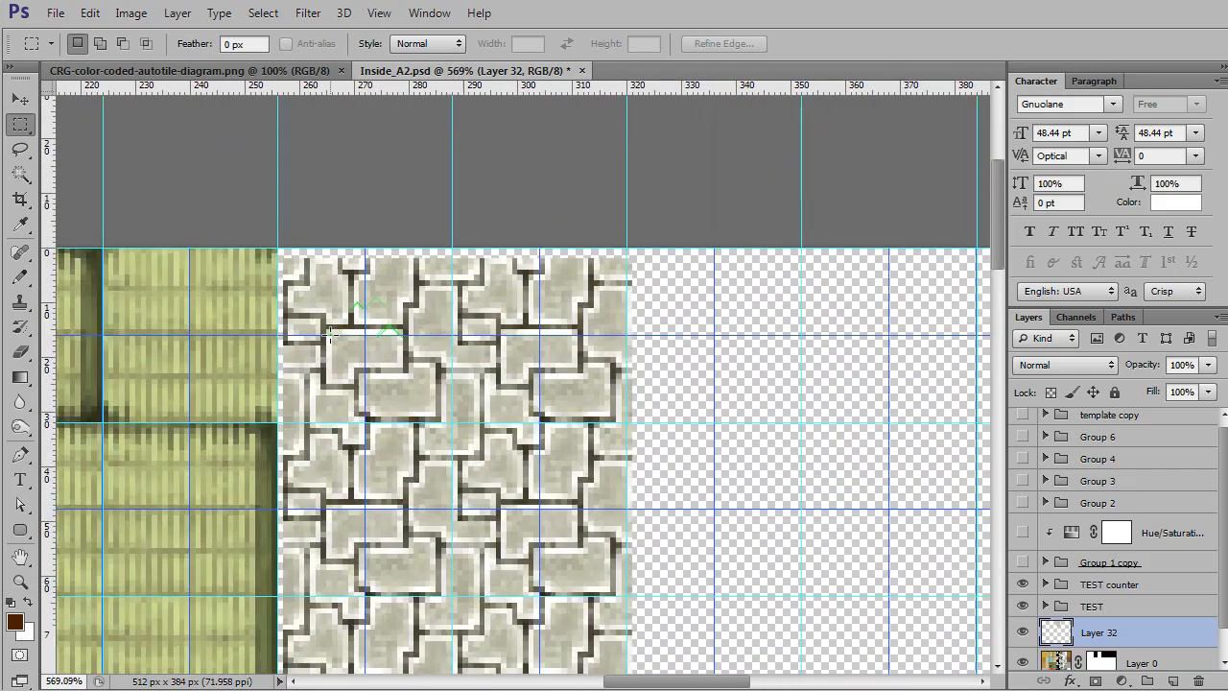
scroll(313, 312, "up", 1)
key("v")
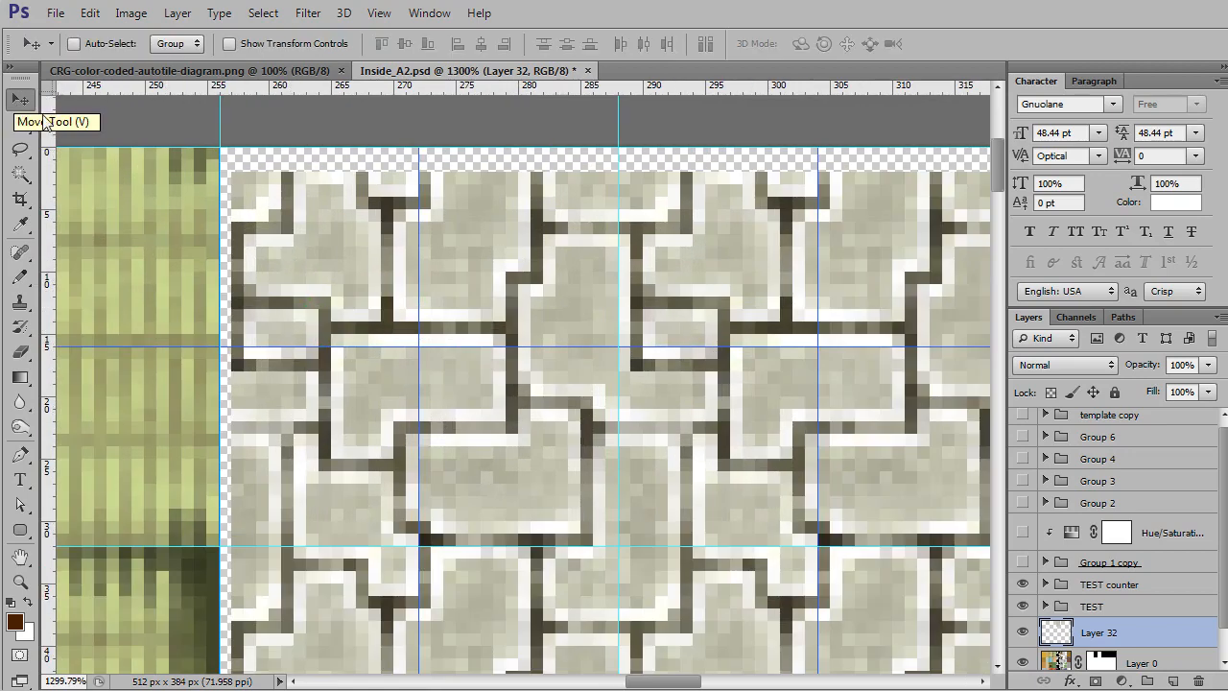
key("Up")
key("Up")
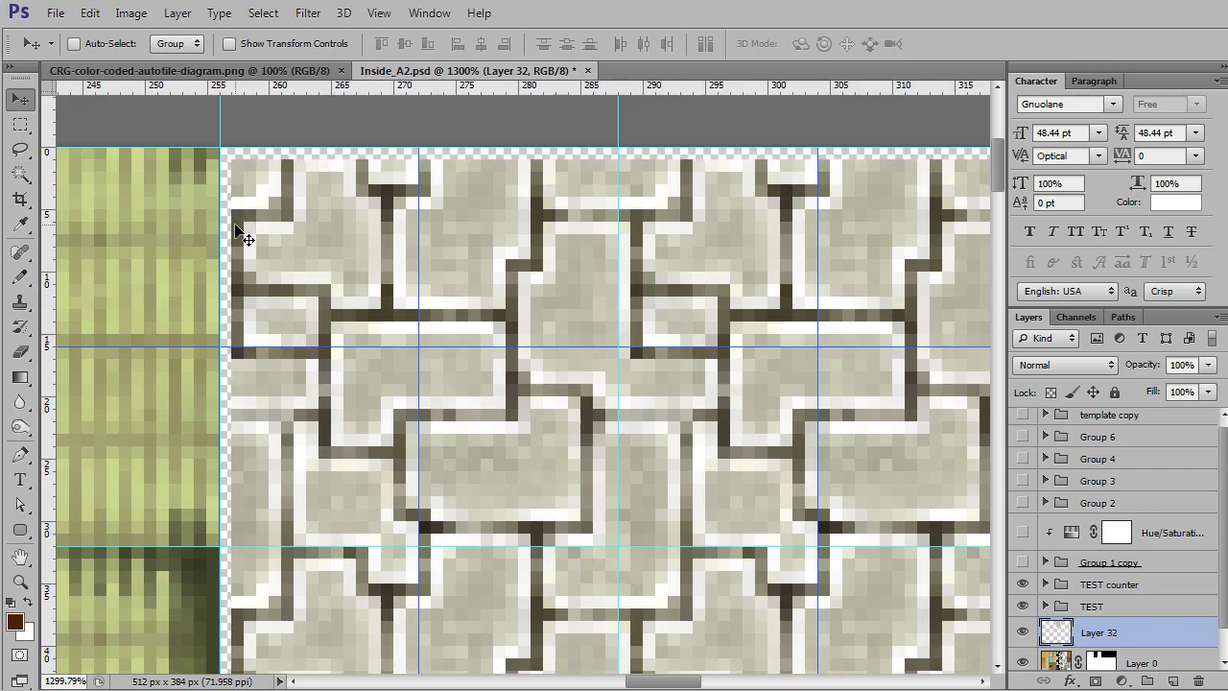
key("Left")
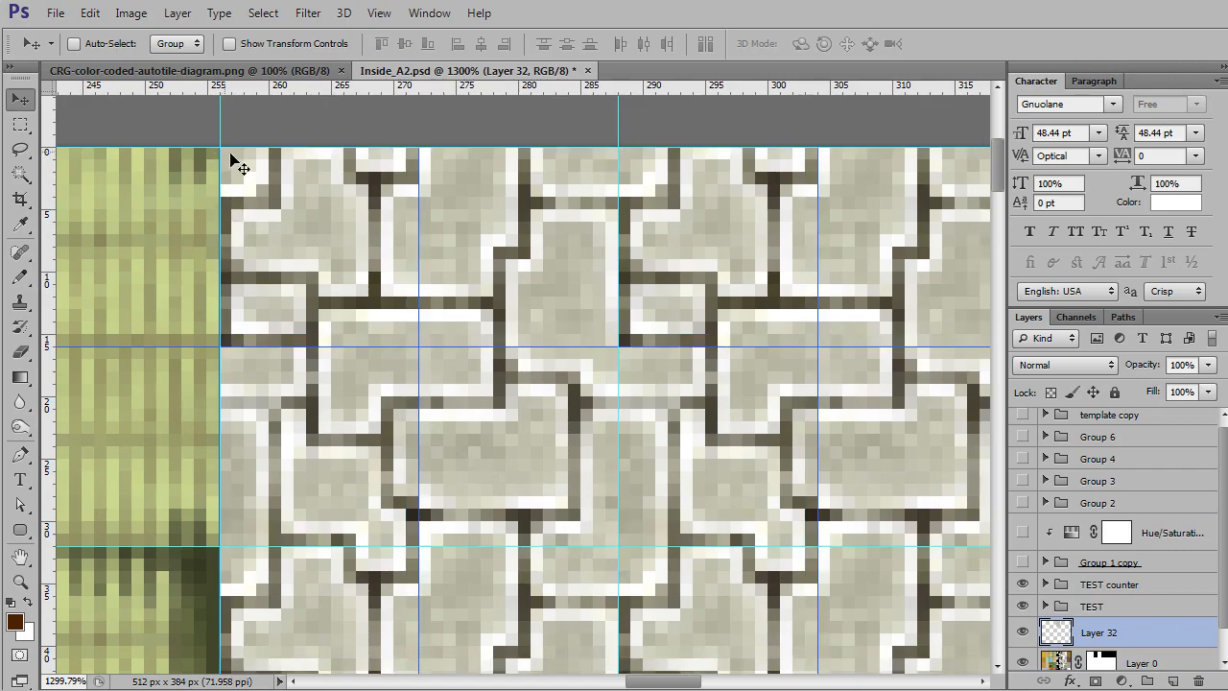
Check the placed paving-stone block against the guides, and bring up the CRG-color-coded-autotile-diagram.png document
scroll(581, 432, "down", 1)
scroll(590, 417, "down", 3)
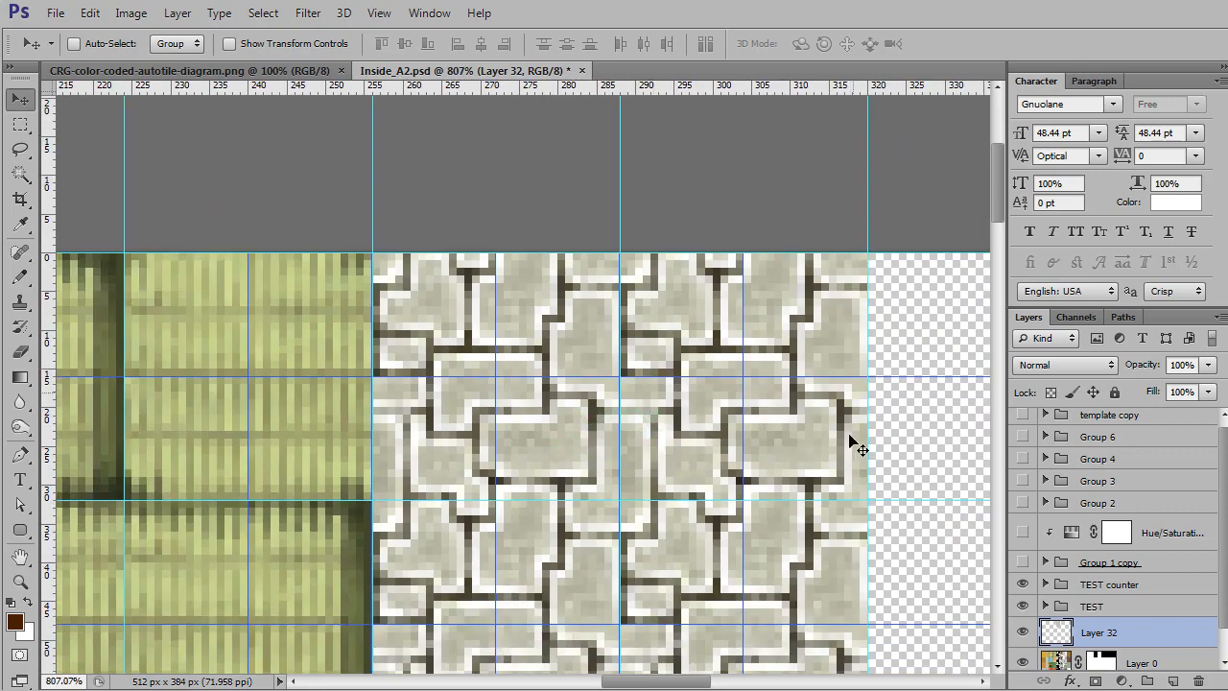
scroll(721, 587, "down", 4)
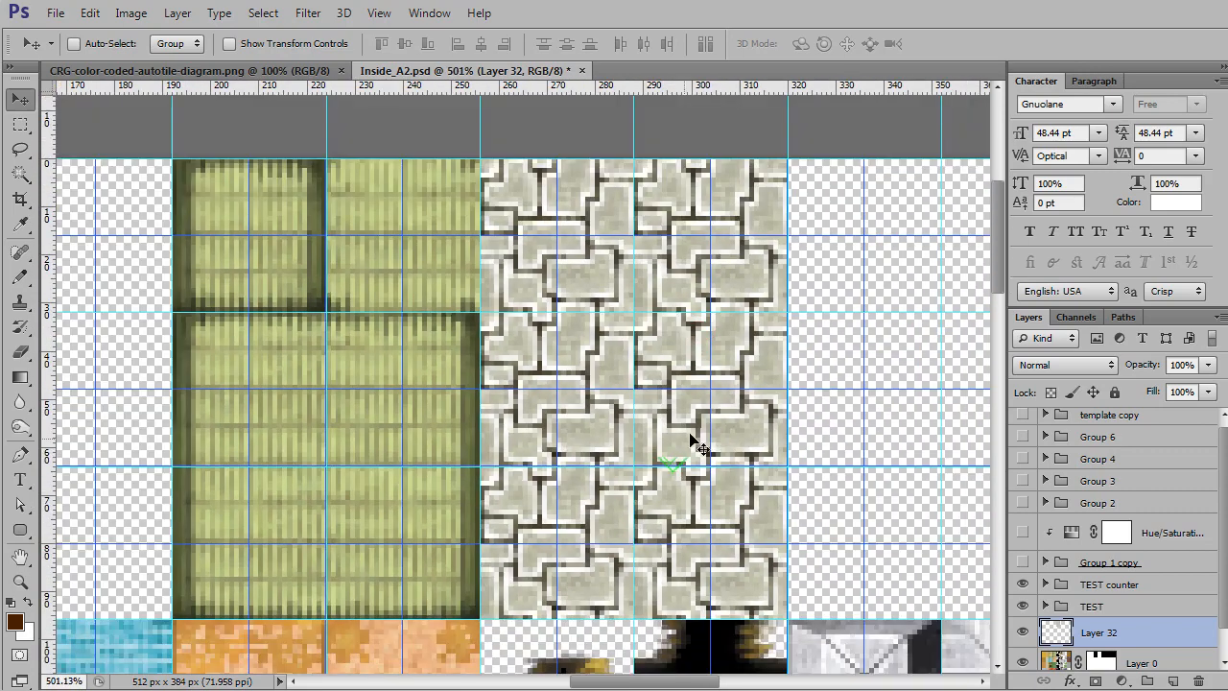
left_click_drag(691, 437, 600, 458)
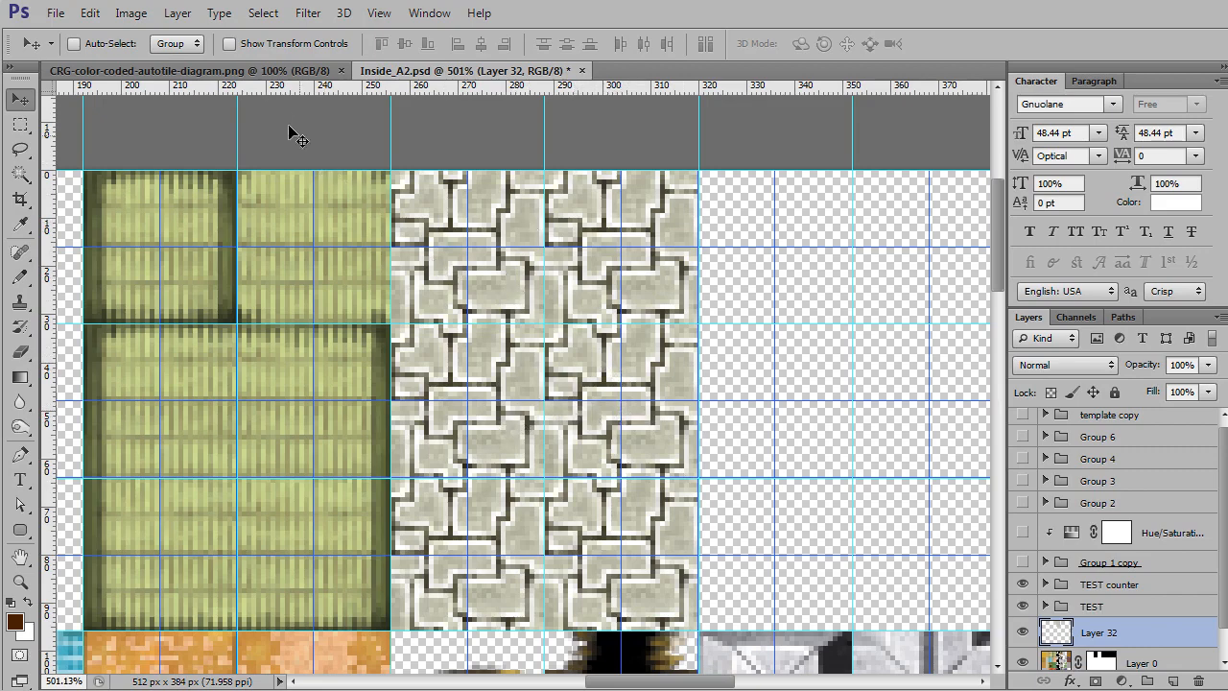
left_click(192, 70)
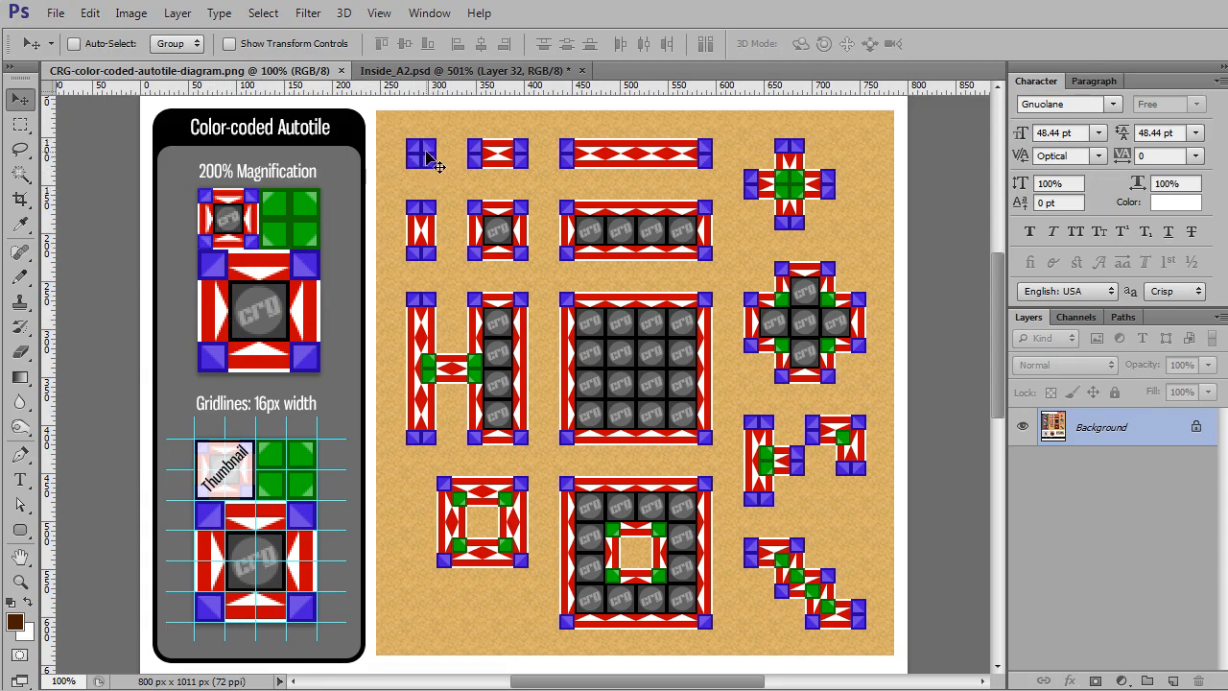
Return to the Inside_A2.psd document and rename the placed paving-stone layer as "bg tile"
left_click(446, 71)
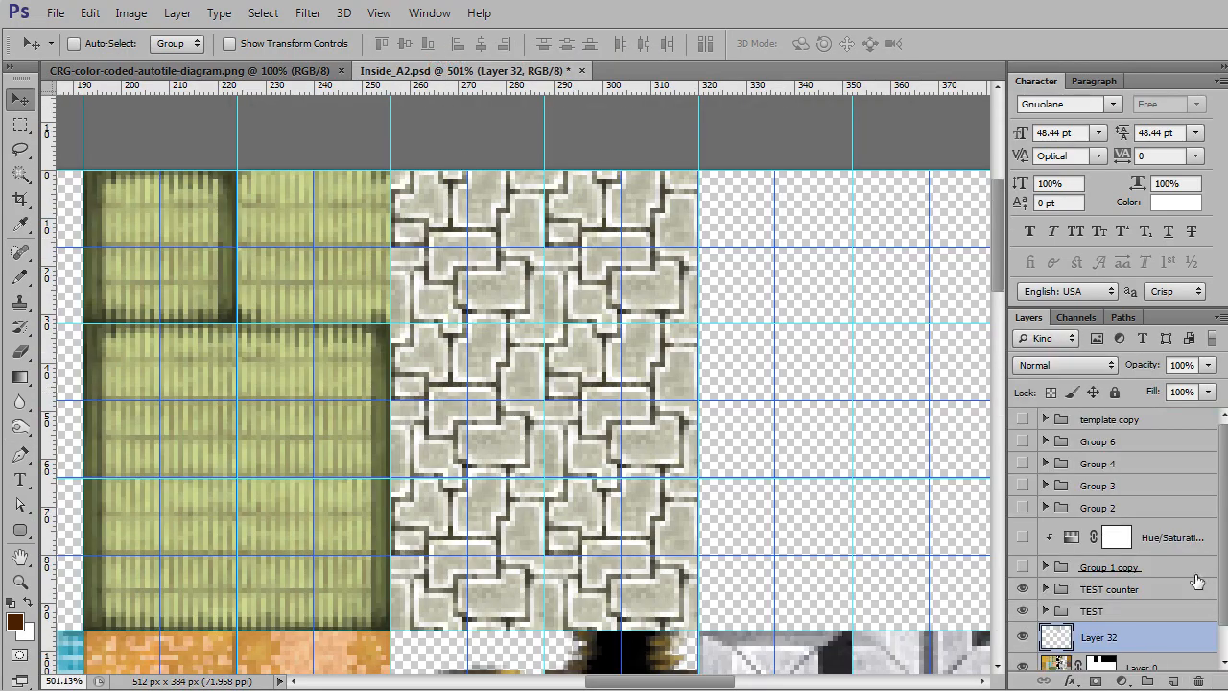
scroll(1093, 600, "down", 1)
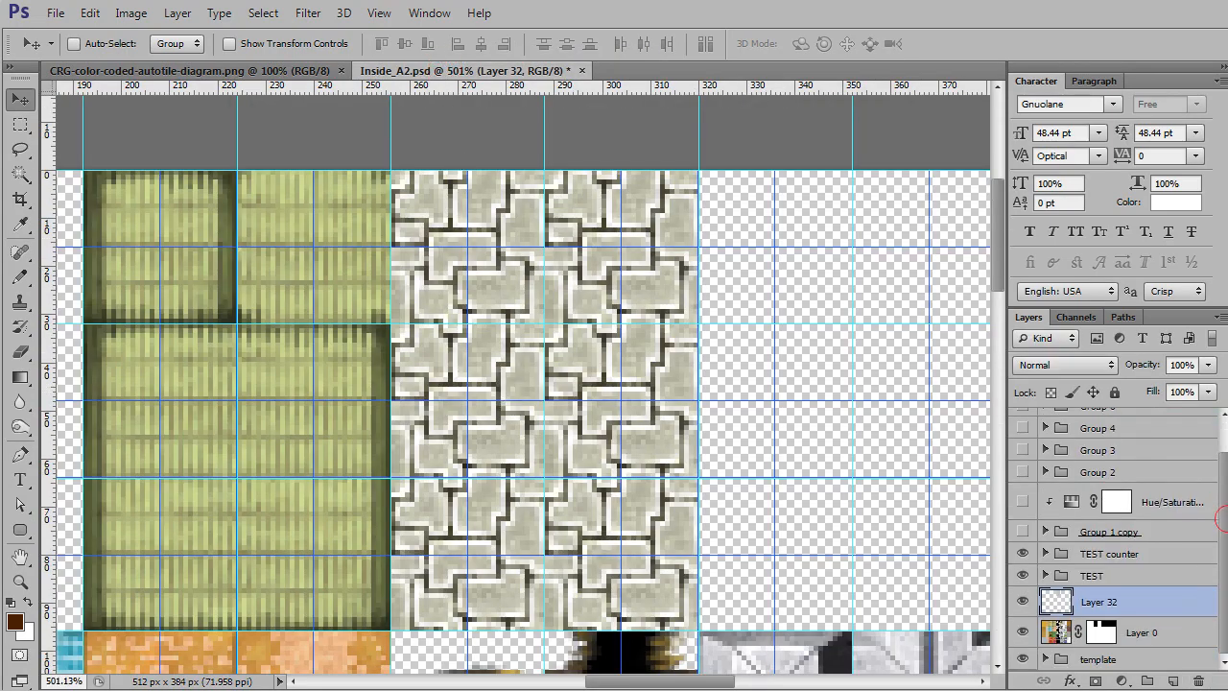
double_click(1098, 602)
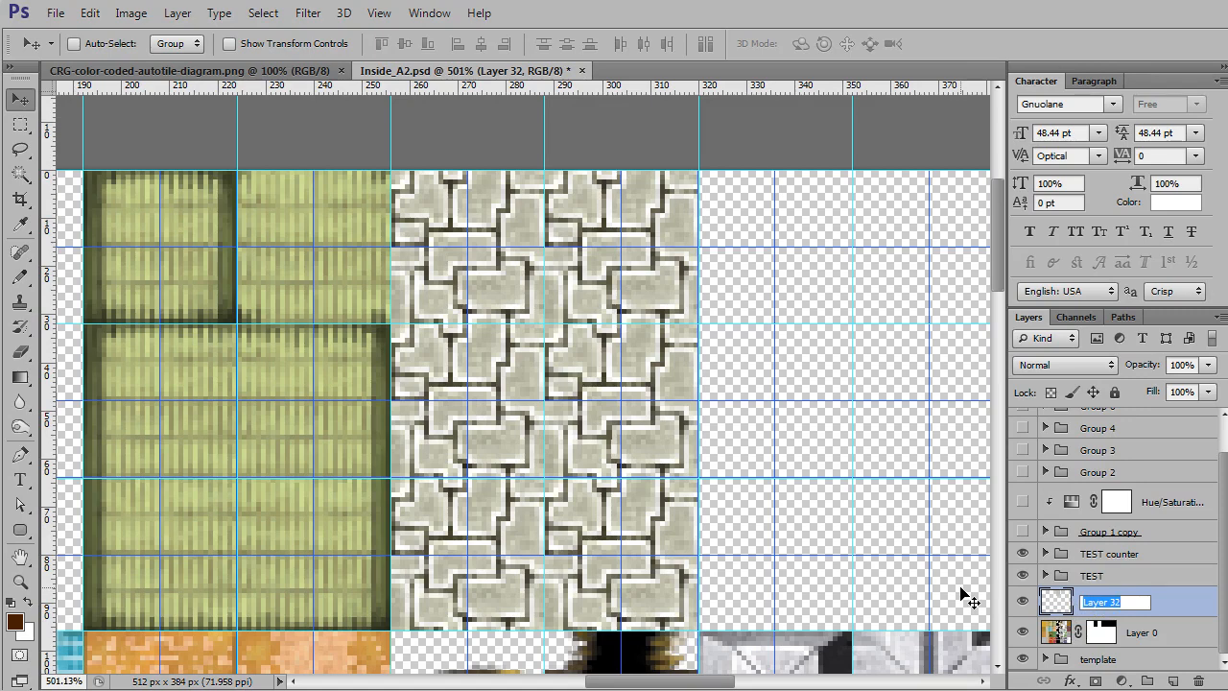
type("bg tile")
key("Return")
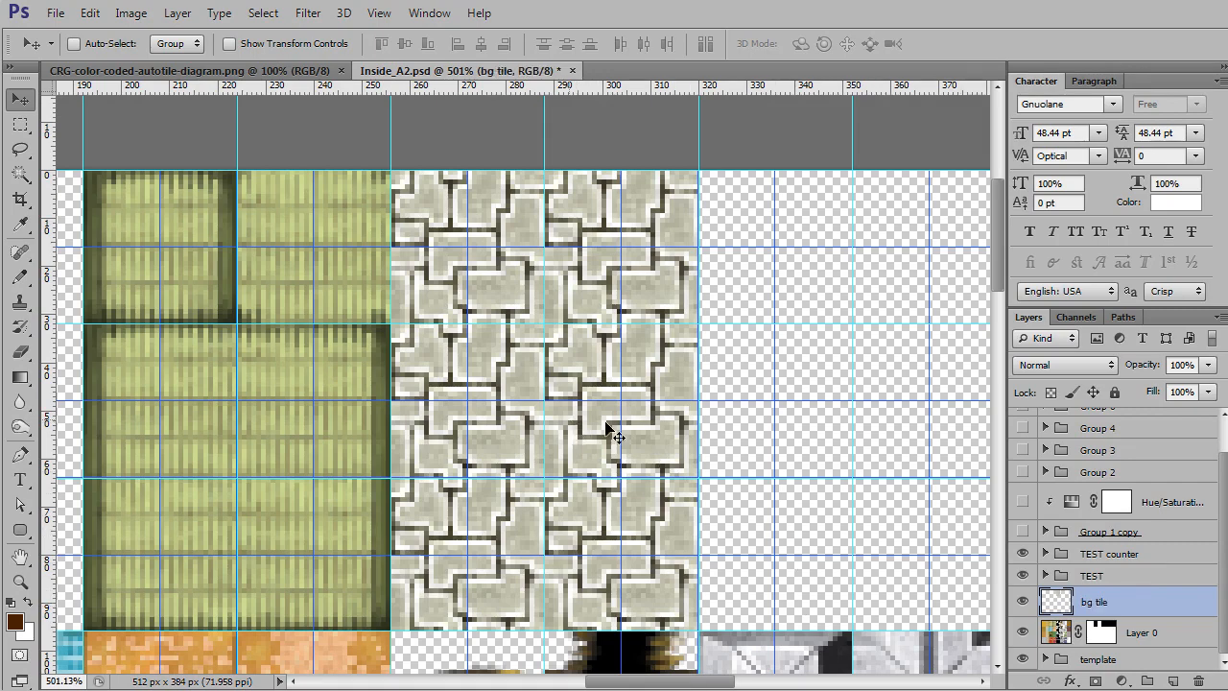
Add a new empty layer above bg tile and choose the Pencil tool
left_click(1172, 680)
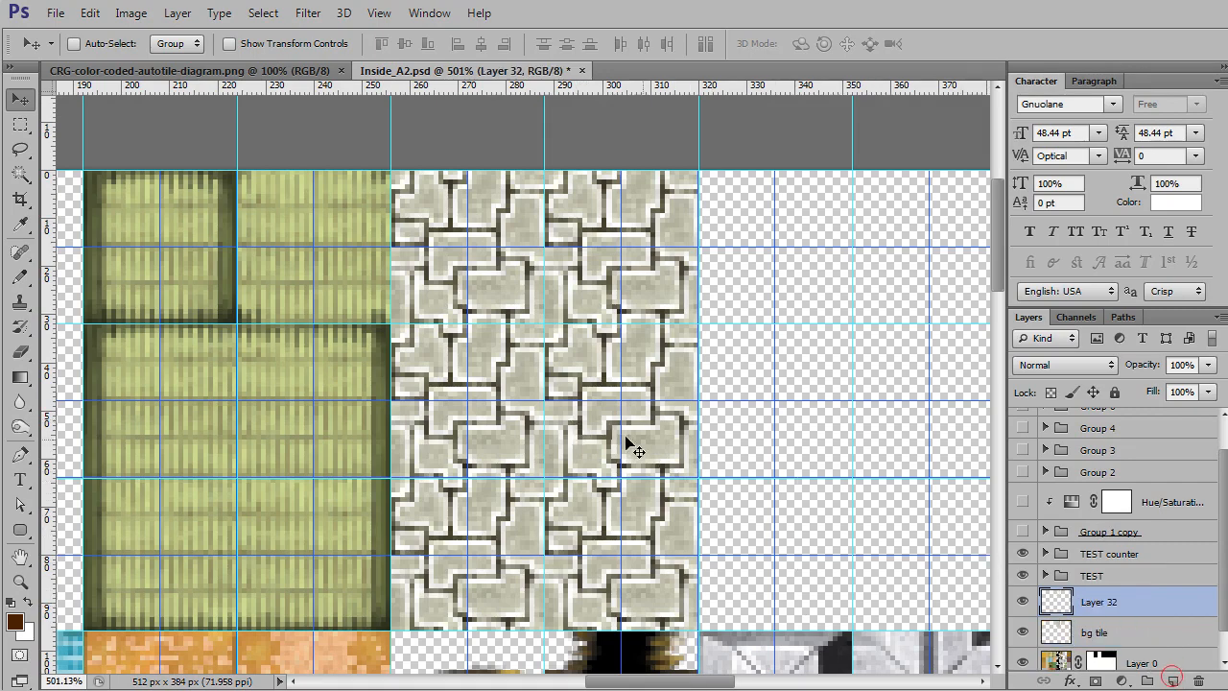
left_click(19, 277)
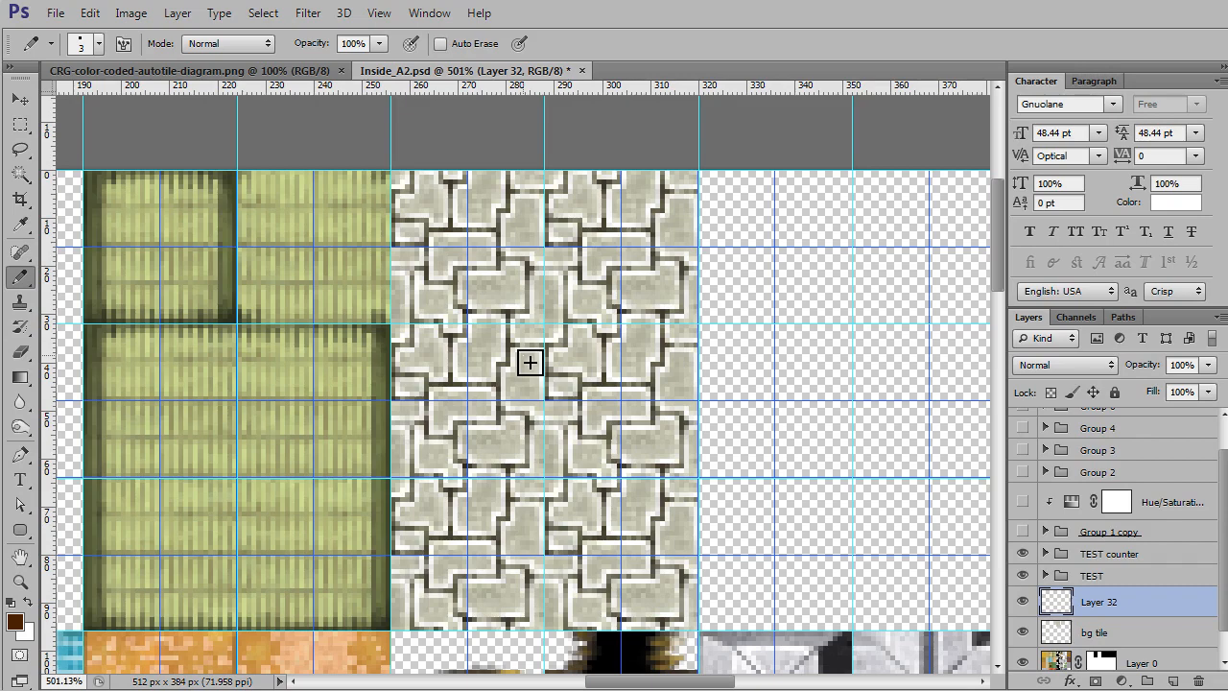
left_click(26, 279)
left_click(22, 278)
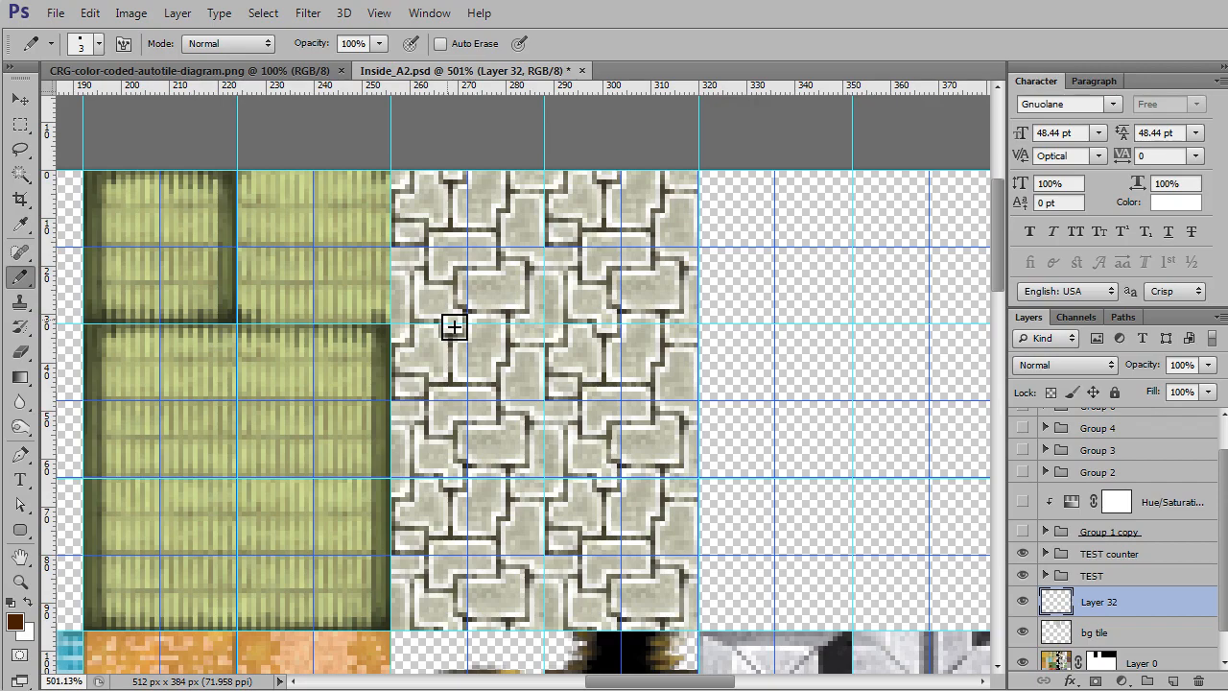
Set the foreground colour to a fully saturated bright red
scroll(524, 273, "up", 3)
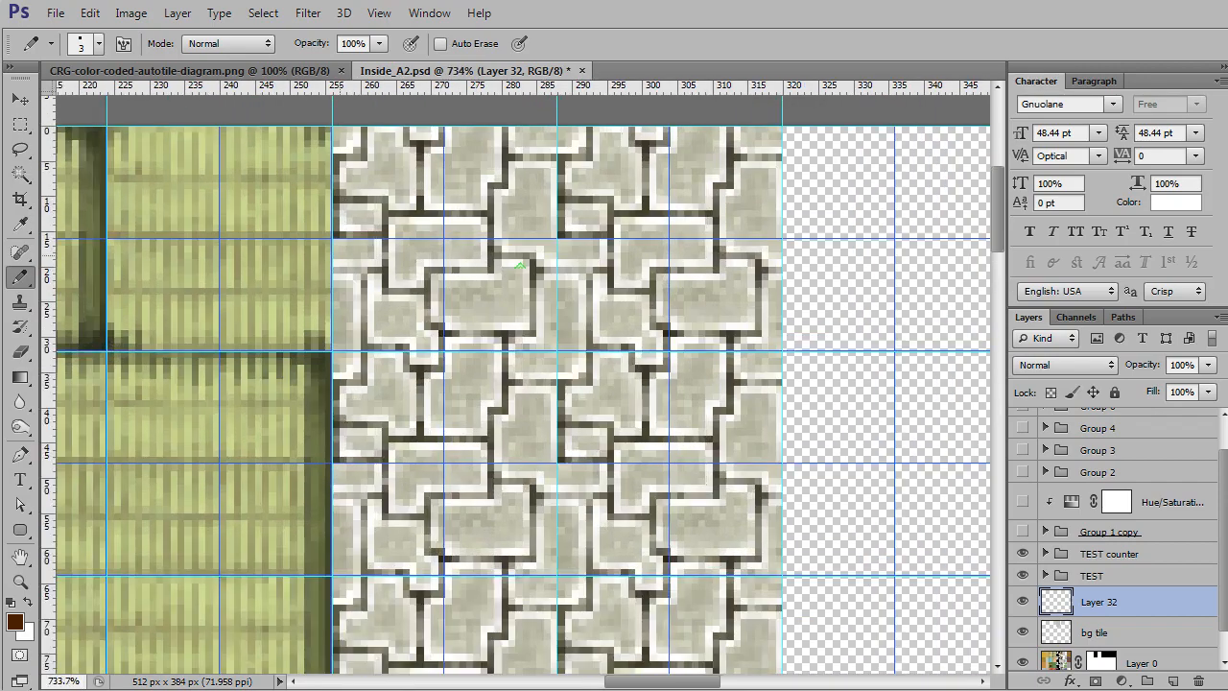
left_click(21, 625)
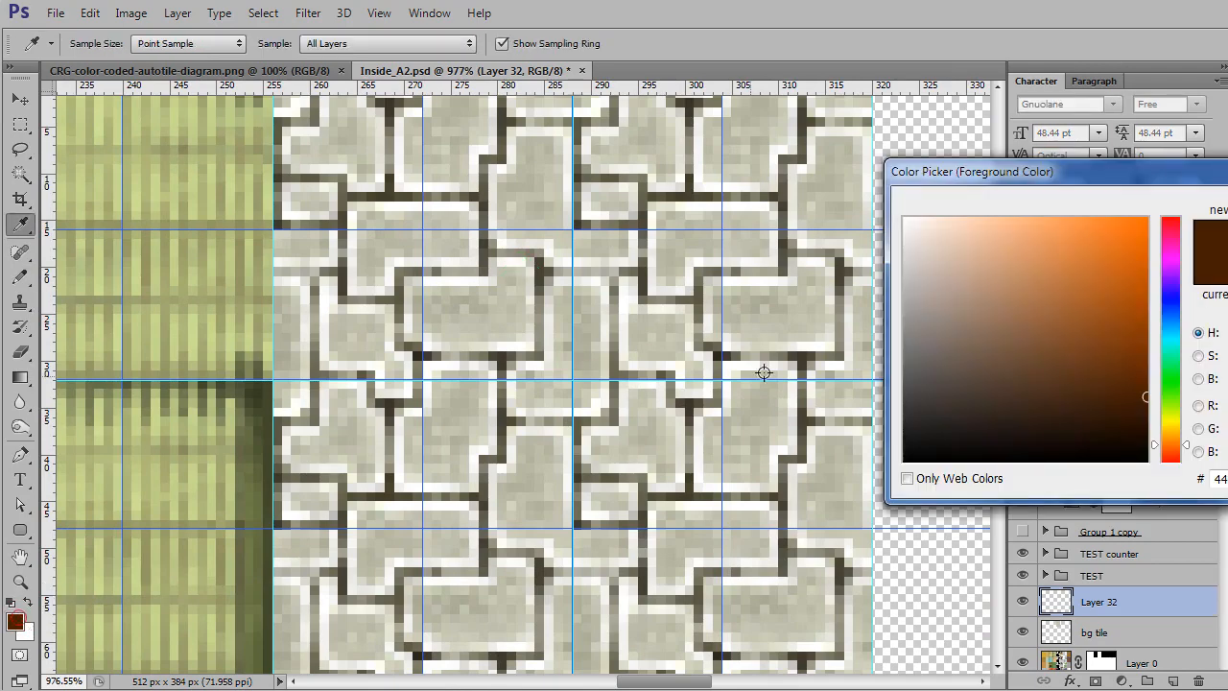
left_click_drag(1171, 240, 1176, 191)
left_click_drag(1135, 251, 1200, 163)
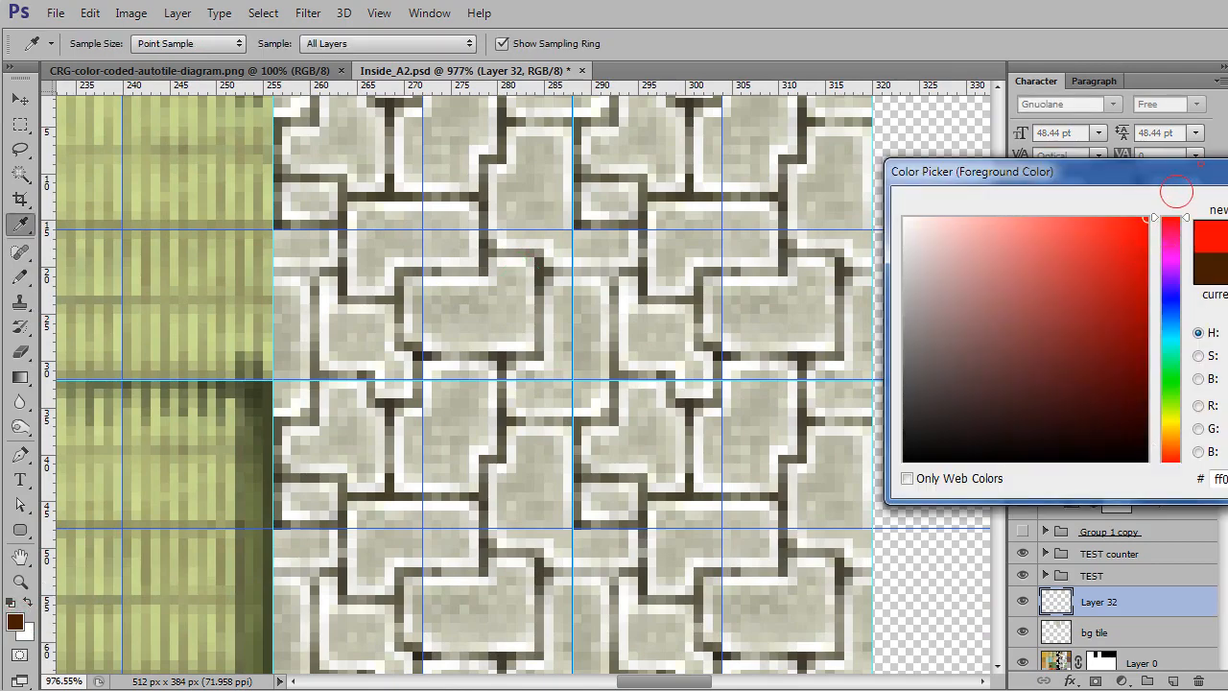
key("Return")
With a 2 px pencil, draw a closed, irregular red outline across the block's upper-left 32 px thumbnail tile
left_click_drag(570, 234, 649, 425)
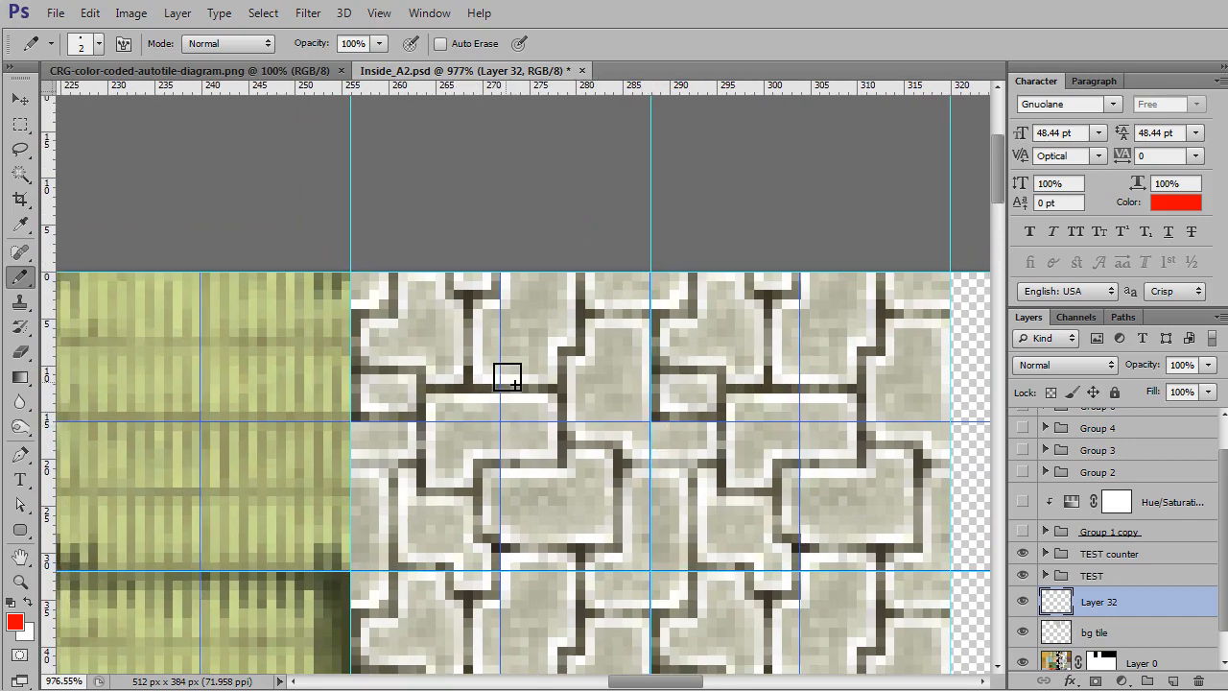
key("[")
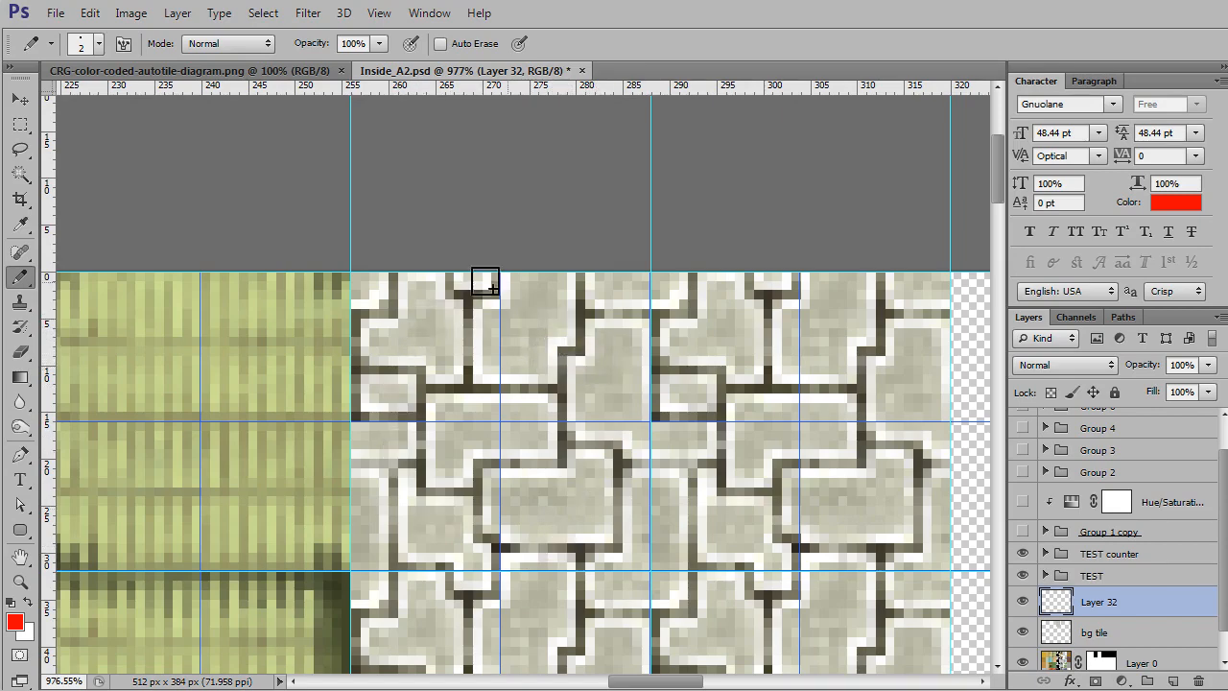
mouse_move(610, 370)
left_mouse_down()
mouse_move(605, 335)
mouse_move(560, 312)
mouse_move(490, 306)
mouse_move(481, 376)
mouse_move(440, 411)
mouse_move(415, 497)
mouse_move(421, 529)
mouse_move(480, 554)
mouse_move(514, 513)
mouse_move(539, 507)
mouse_move(530, 498)
mouse_move(580, 484)
mouse_move(609, 365)
left_mouse_up()
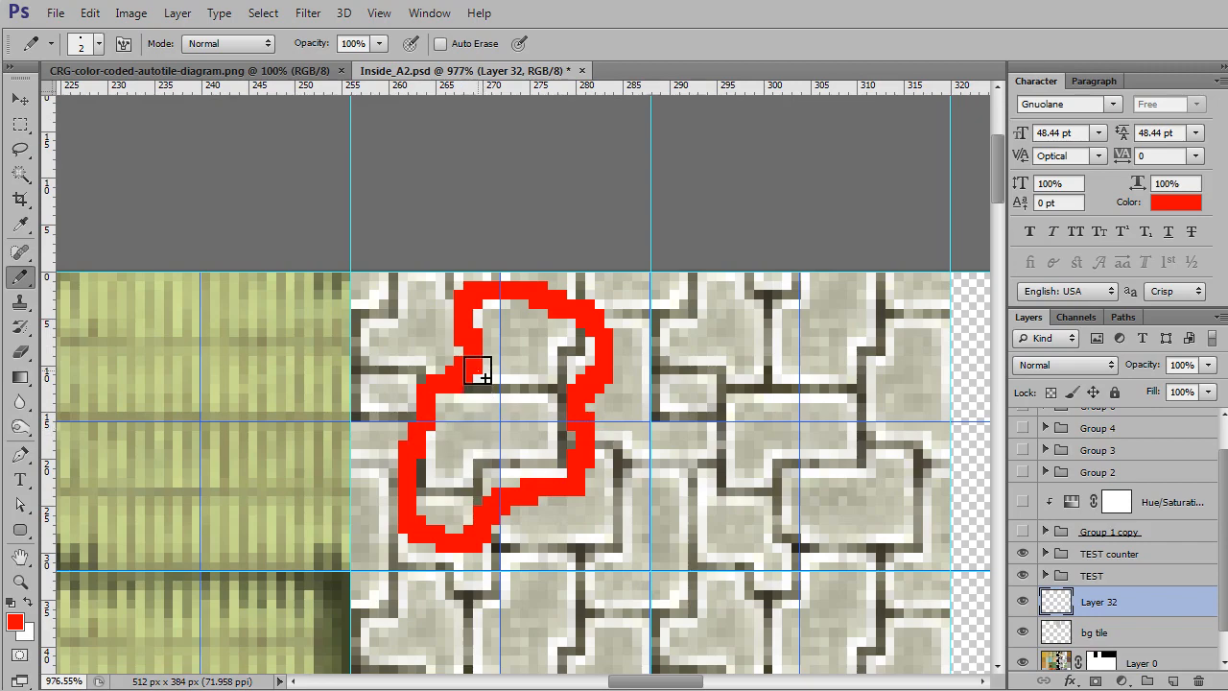
Redraw the red outline's lower-left side as a diagonal and erase the surplus outer red pixels with a 1 px eraser
mouse_move(478, 360)
left_mouse_down()
mouse_move(471, 429)
mouse_move(427, 484)
left_mouse_up()
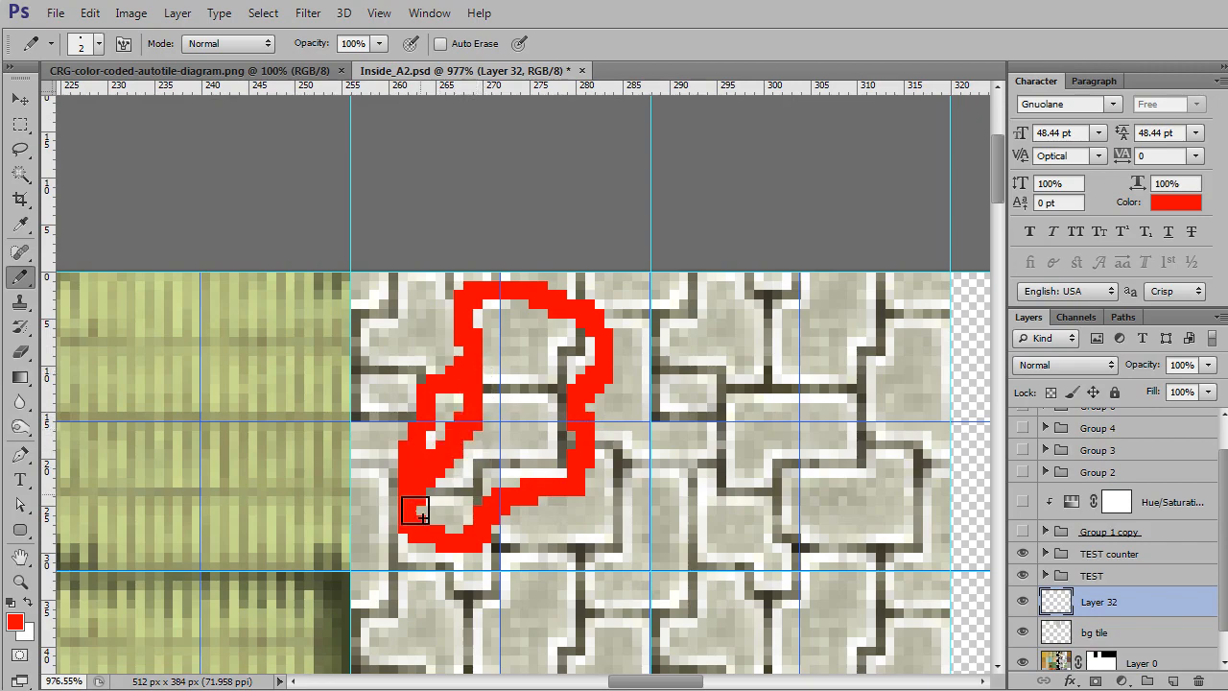
key("e")
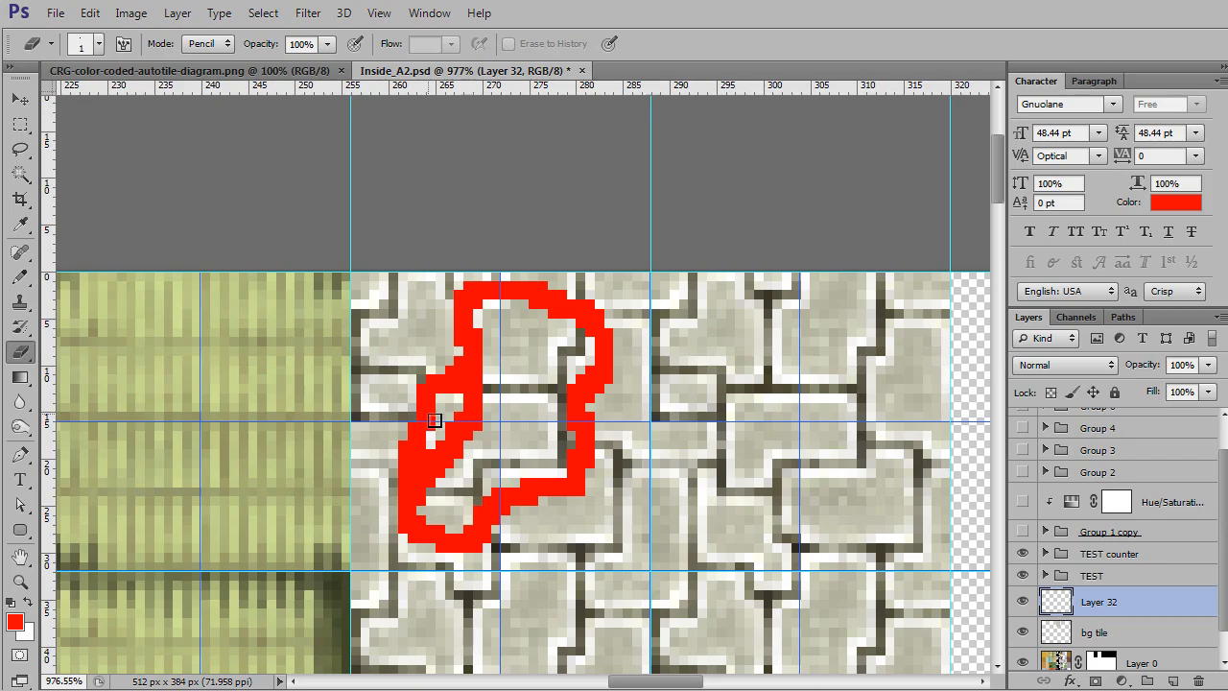
mouse_move(434, 420)
left_mouse_down()
mouse_move(464, 371)
mouse_move(450, 412)
mouse_move(432, 393)
mouse_move(433, 448)
mouse_move(407, 492)
mouse_move(416, 453)
mouse_move(393, 473)
left_mouse_up()
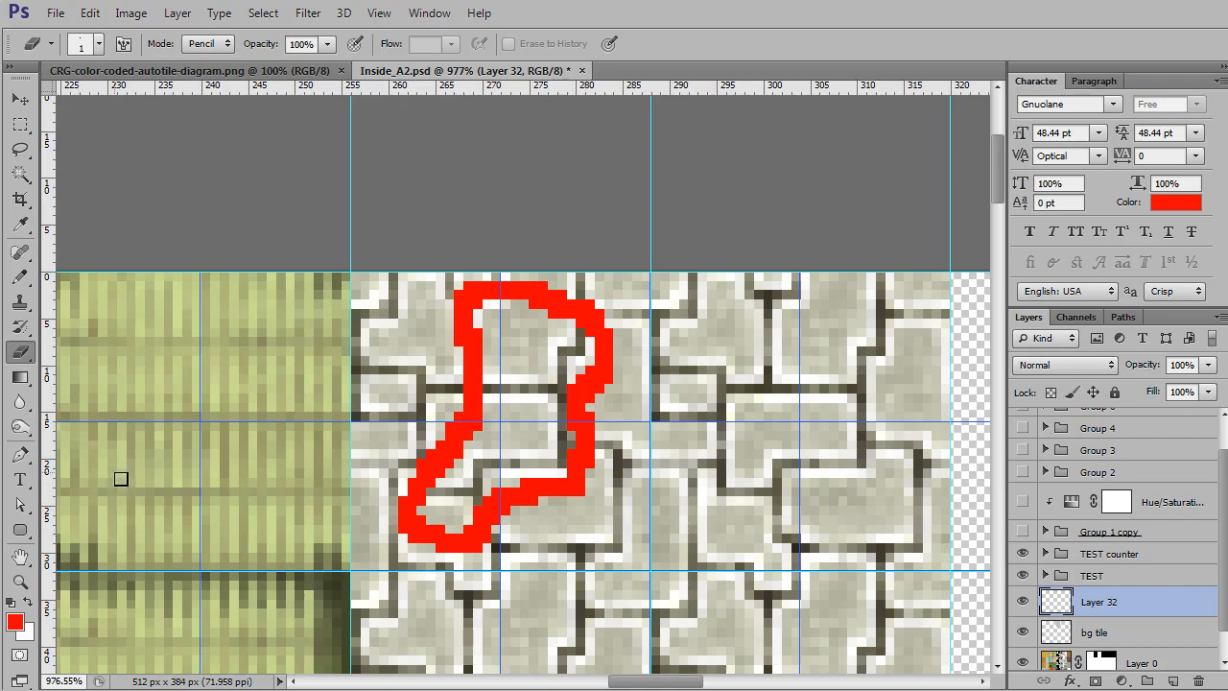
Change the foreground colour to bright blue and draw a 2 px blue outline directly inside the red one
key("i")
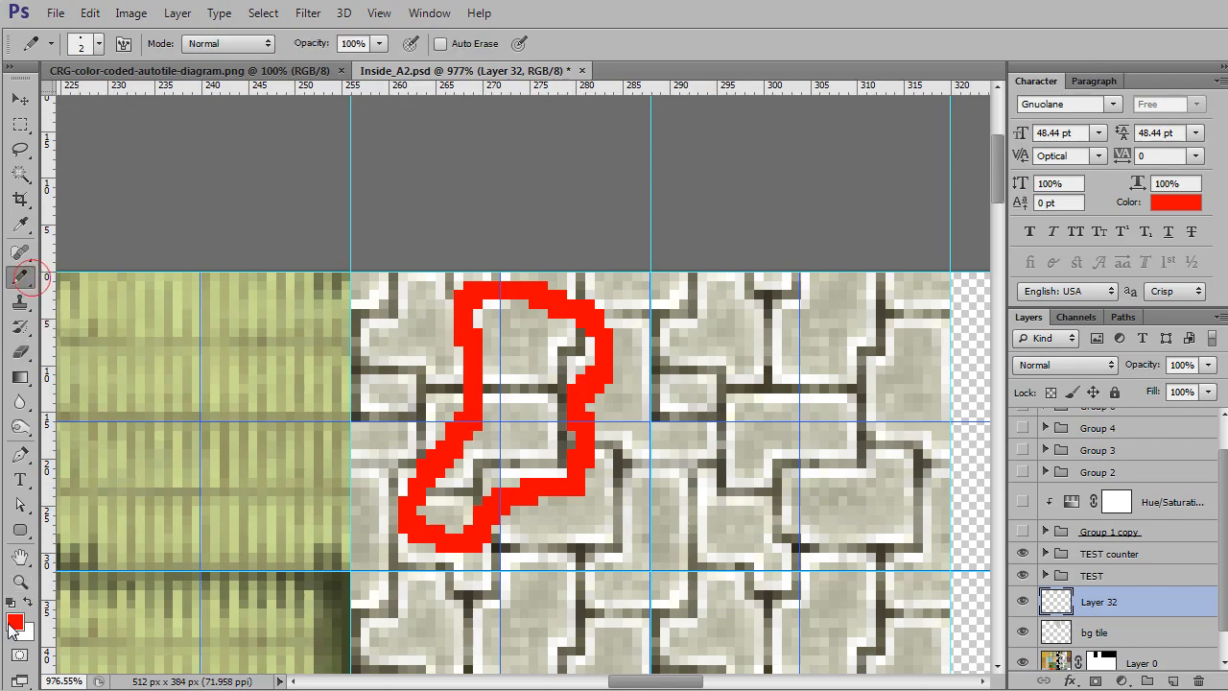
left_click(15, 621)
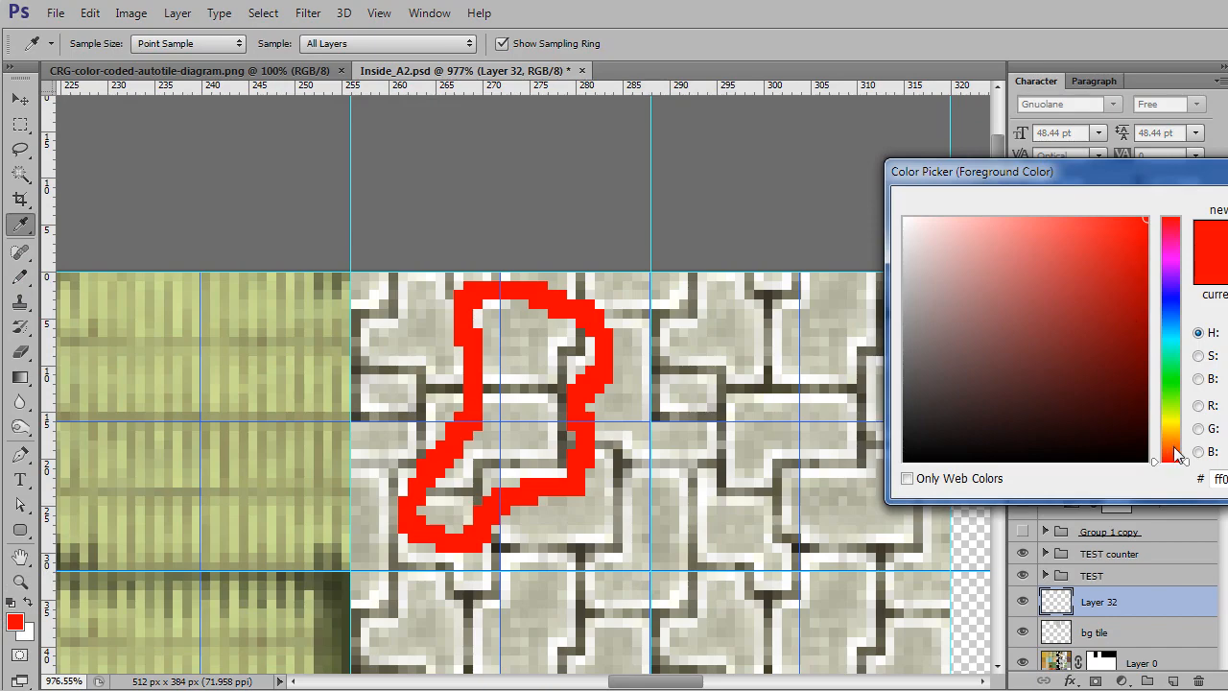
left_click_drag(1172, 320, 1169, 298)
key("Return")
key("b")
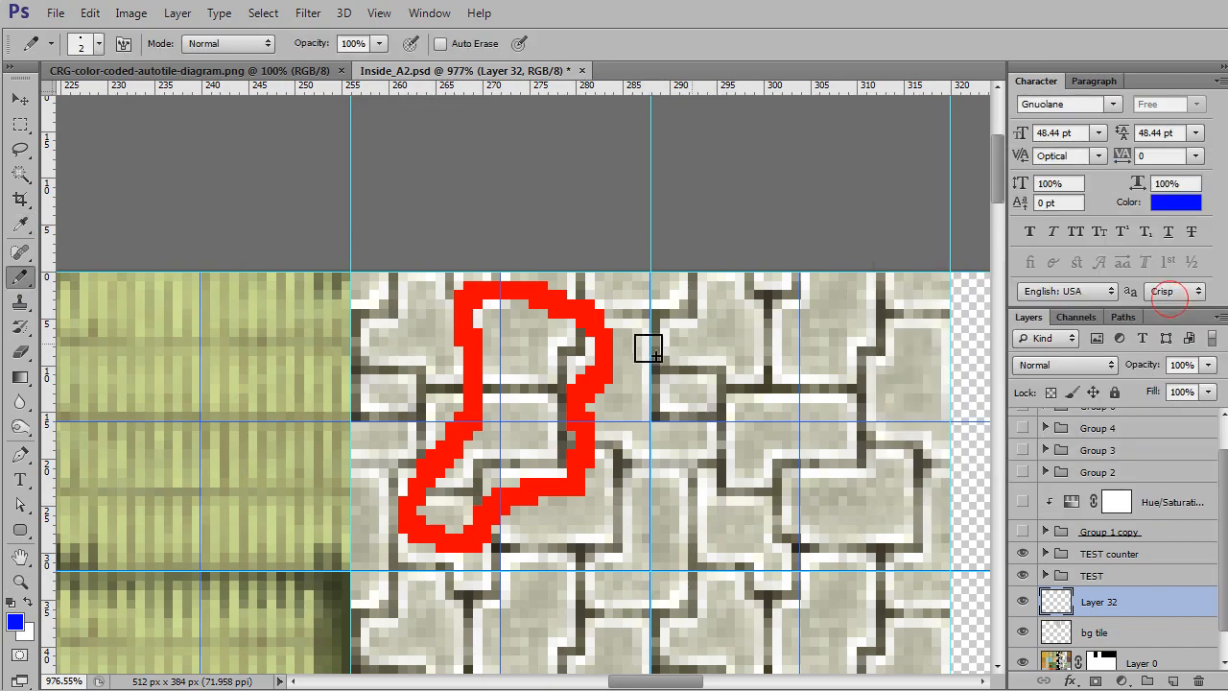
mouse_move(513, 314)
left_mouse_down()
mouse_move(490, 421)
mouse_move(432, 520)
mouse_move(465, 531)
mouse_move(492, 490)
mouse_move(545, 487)
mouse_move(571, 458)
mouse_move(586, 346)
mouse_move(514, 309)
left_mouse_up()
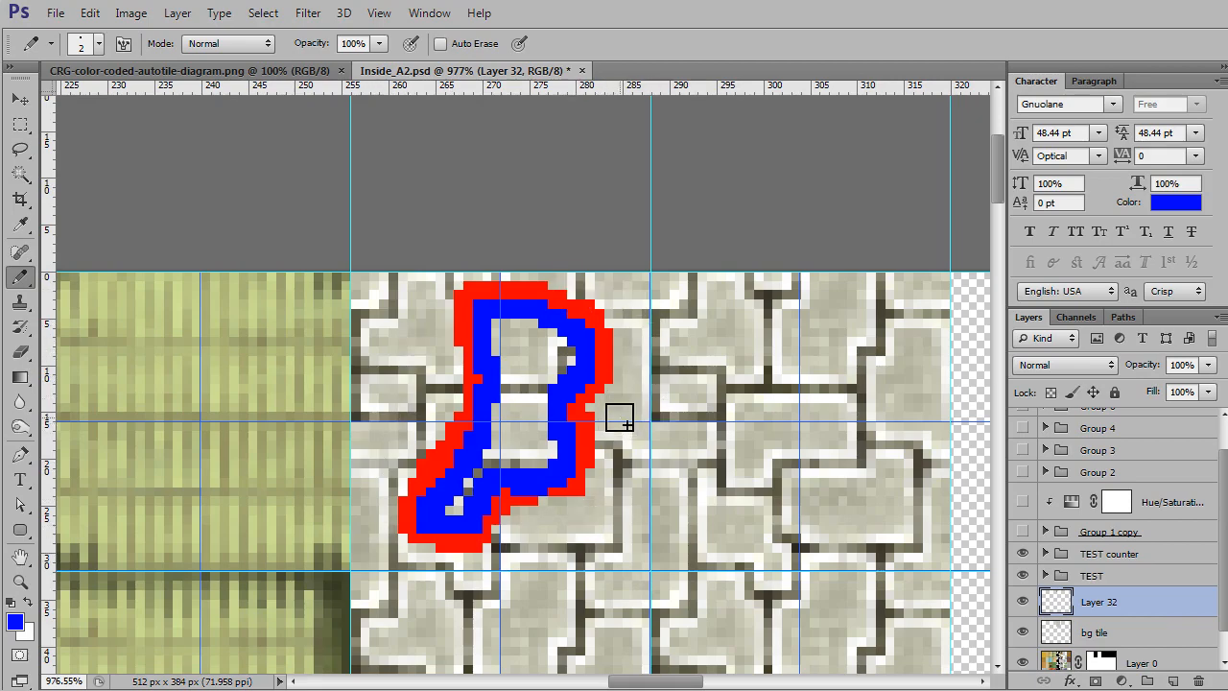
Rename the outline layer as "tn", sample the red, and add red pixels beneath the lower blue edge of the outline
double_click(1099, 603)
type("tn")
key("Return")
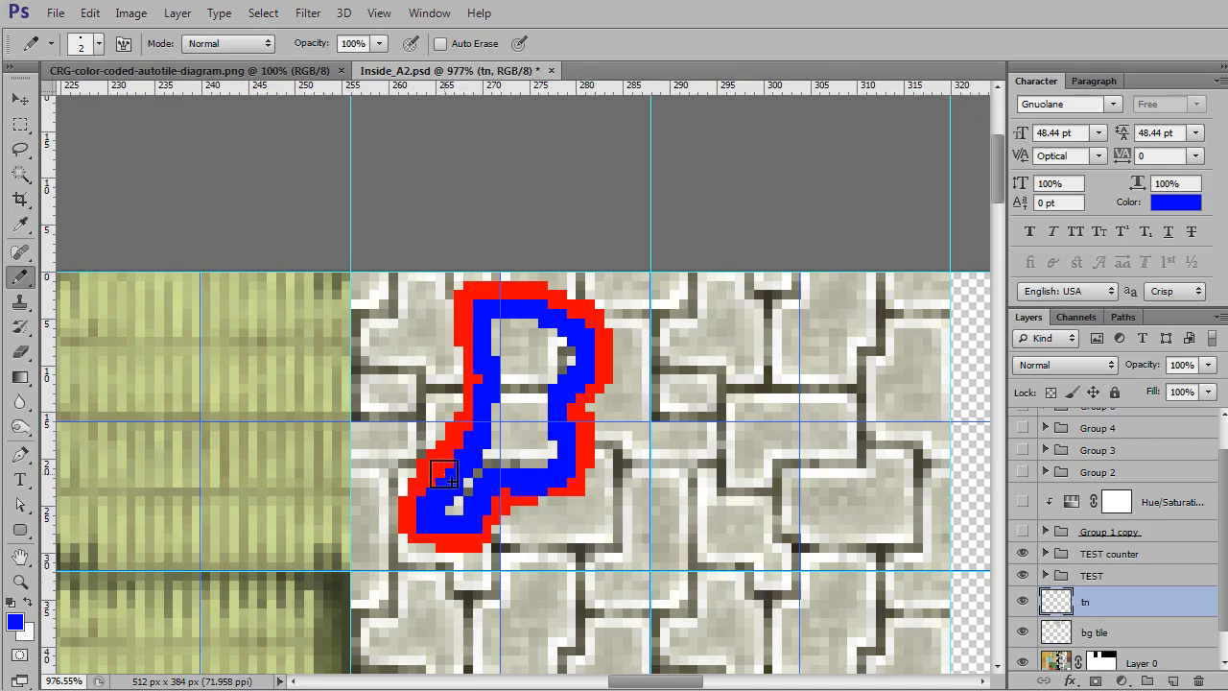
left_click(574, 486, "alt")
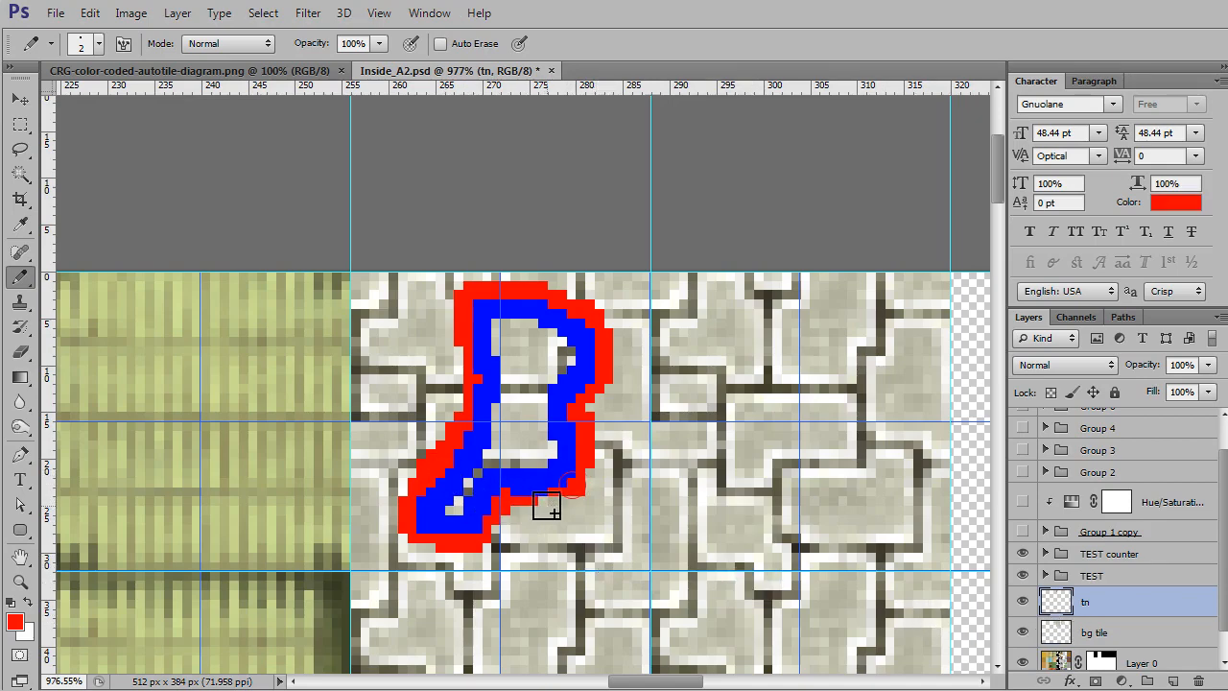
left_click_drag(549, 507, 536, 506)
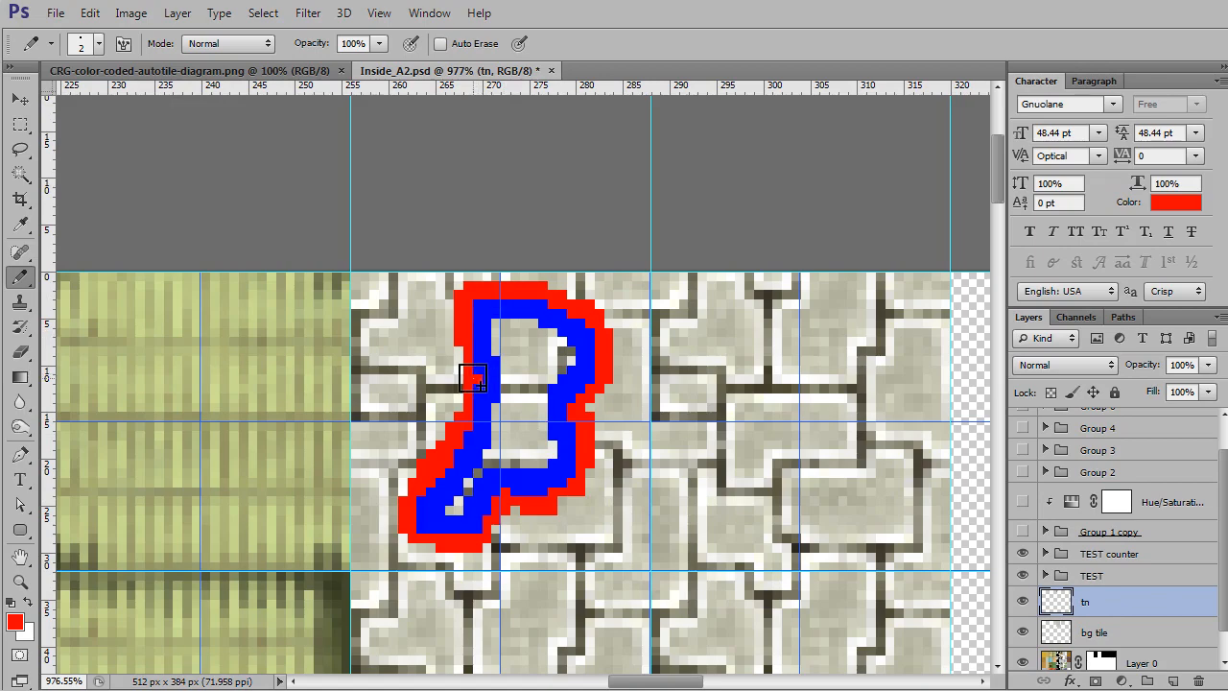
Duplicate the tn layer and rename the copy as "corner"
key("ctrl+j")
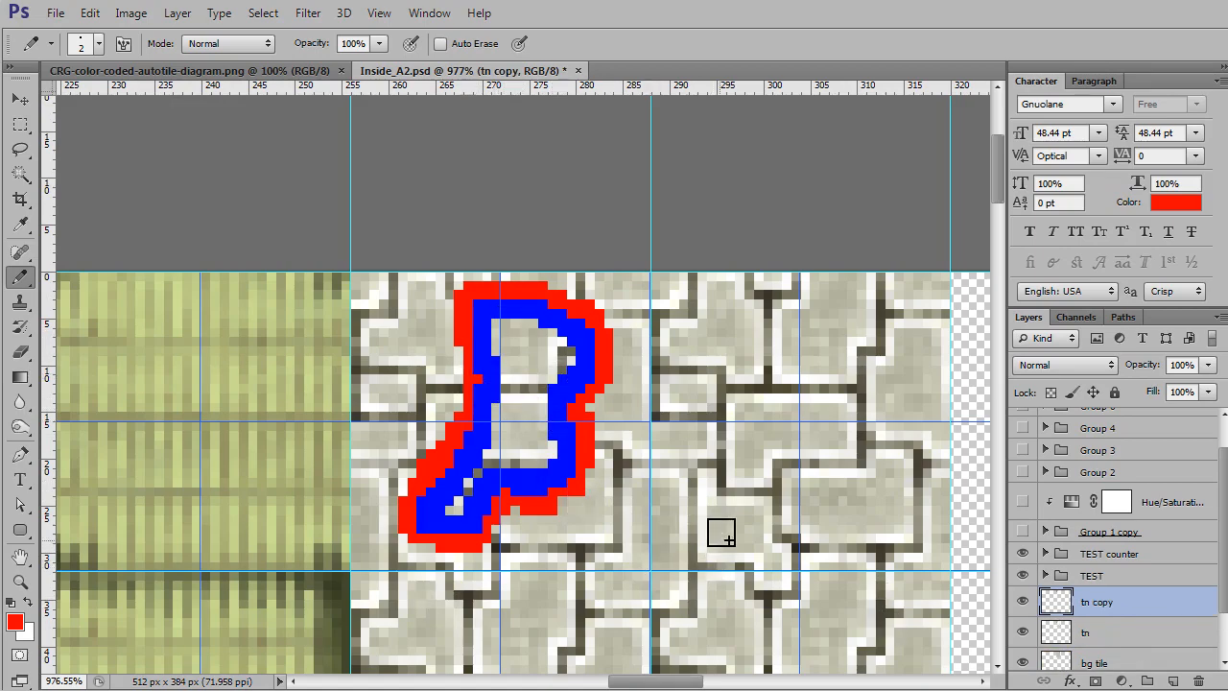
left_click_drag(722, 531, 573, 302)
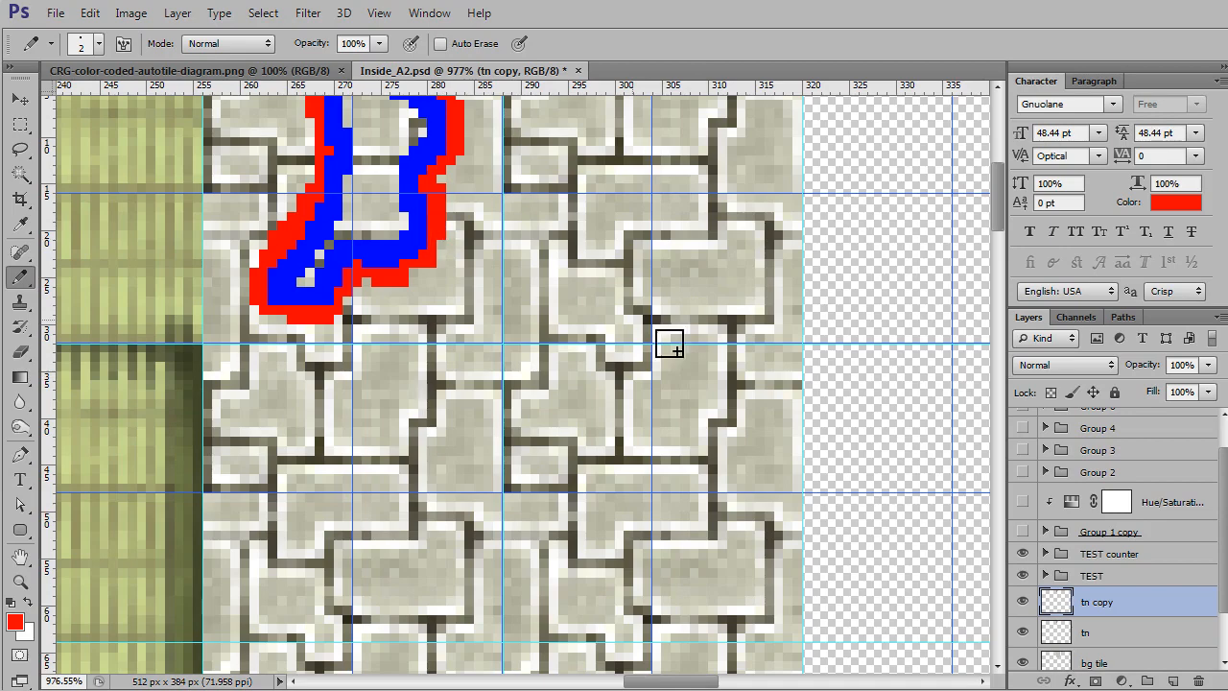
left_click_drag(605, 282, 677, 424)
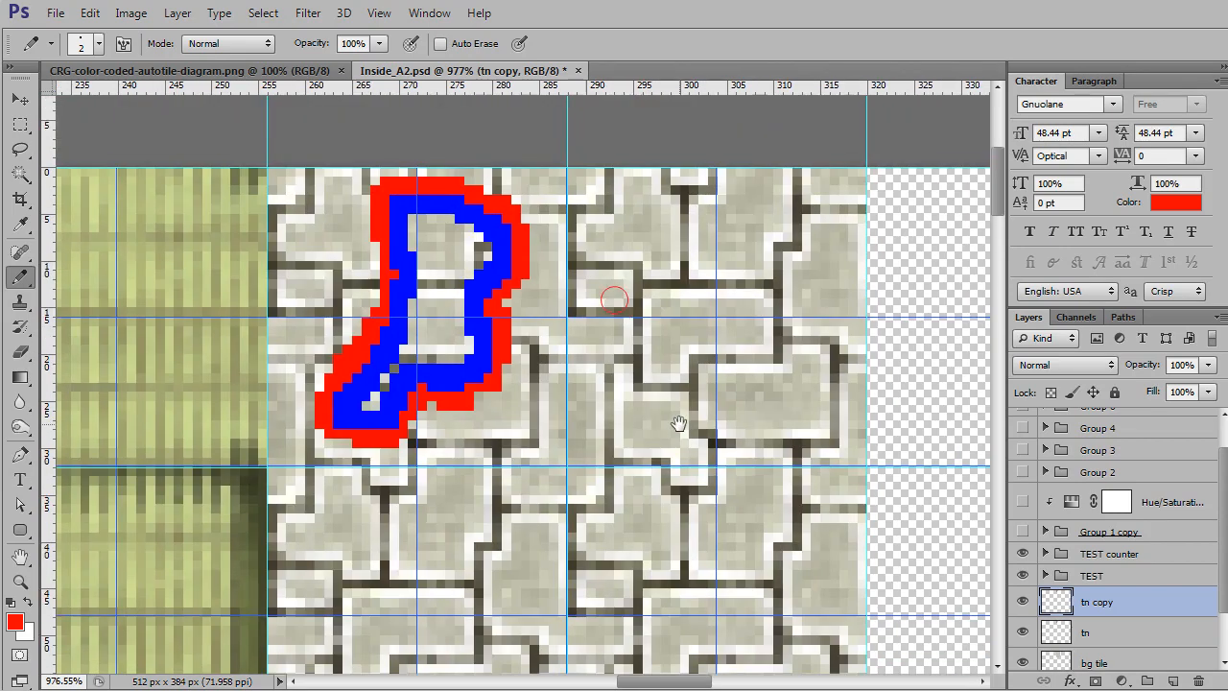
double_click(1096, 603)
type("corner")
key("Return")
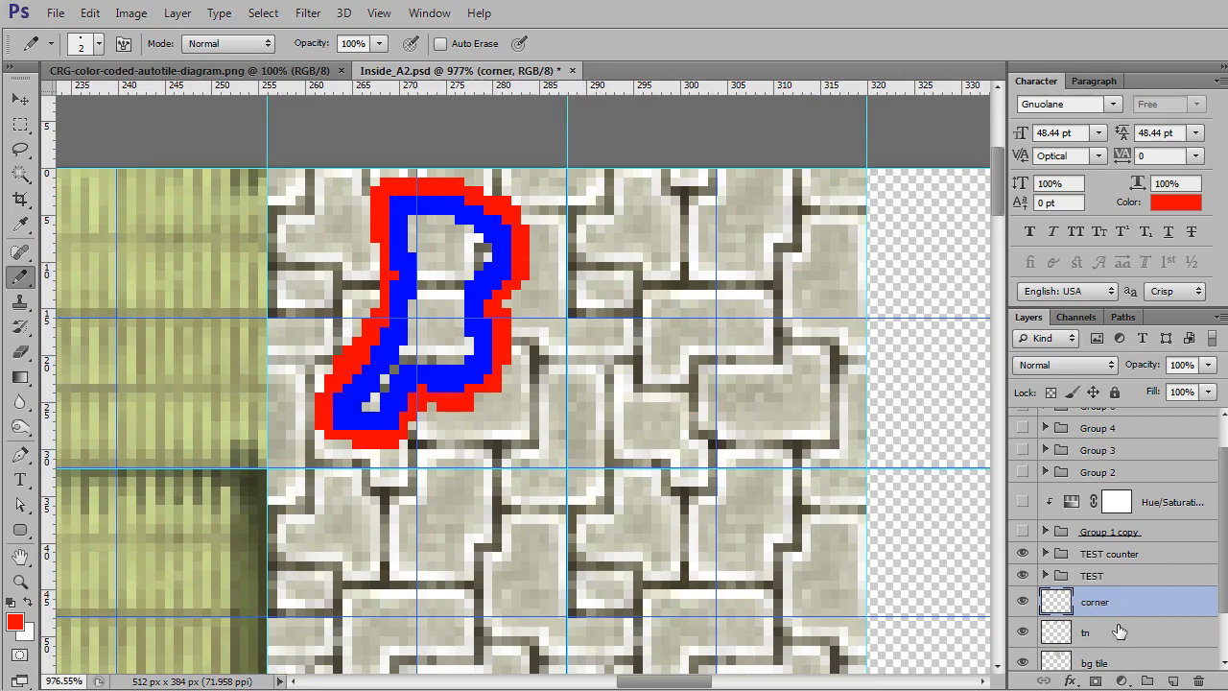
Marquee-select the upper-left 16 px quarter of the outline on the corner layer and move it 32 px straight down
left_click(22, 125)
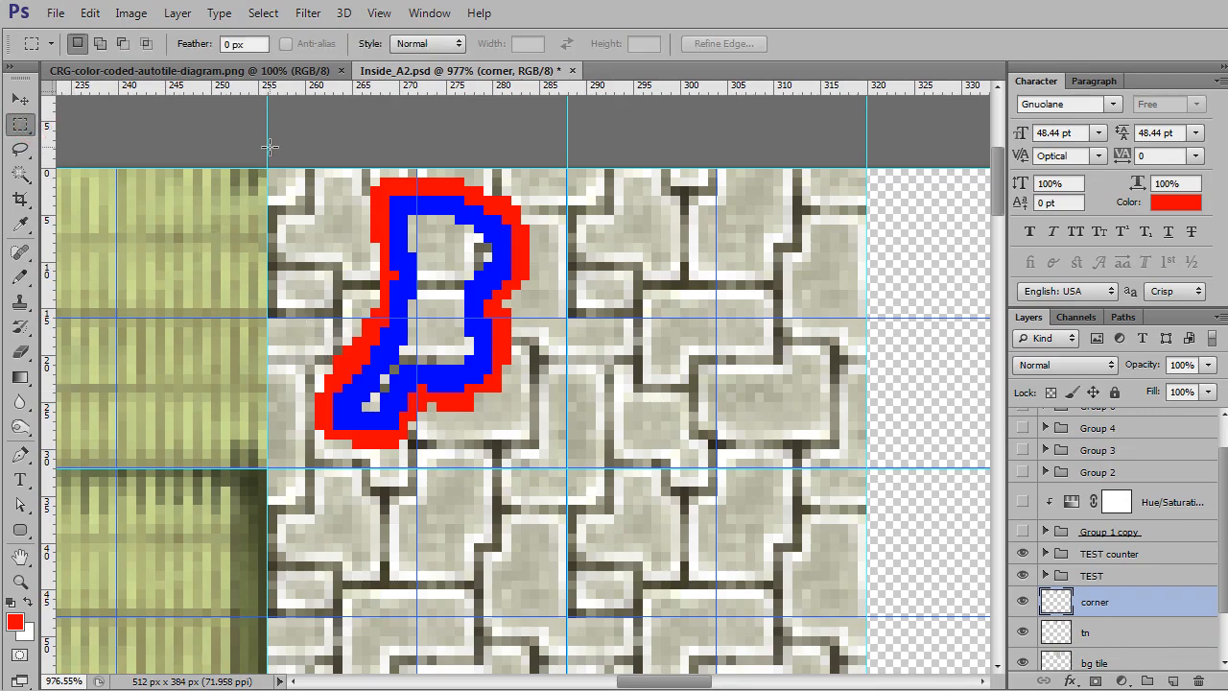
left_click_drag(327, 231, 415, 316)
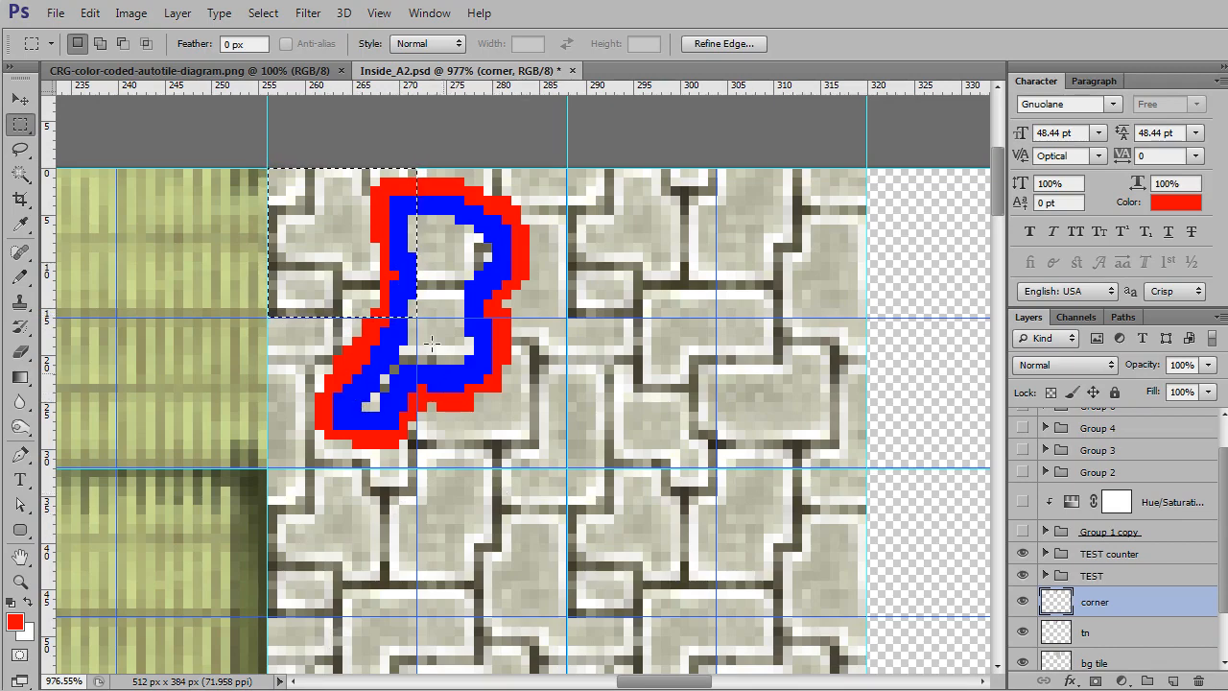
left_click_drag(403, 240, 394, 265)
left_click_drag(399, 309, 399, 537)
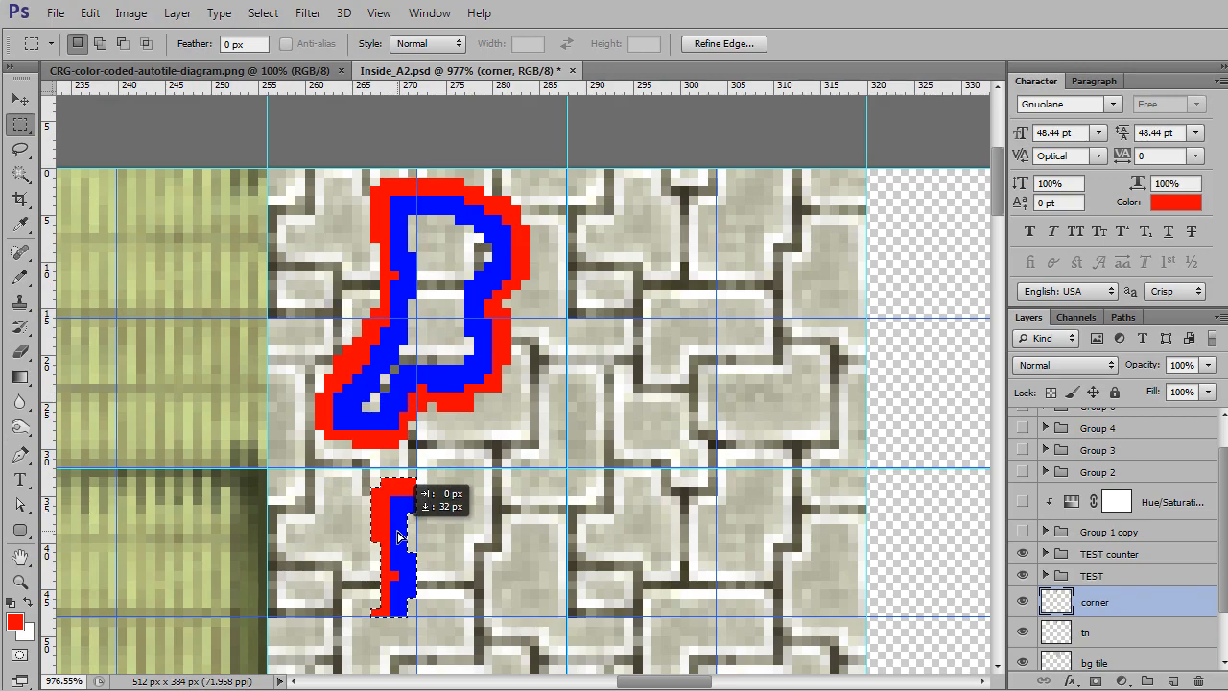
left_click_drag(399, 537, 399, 537)
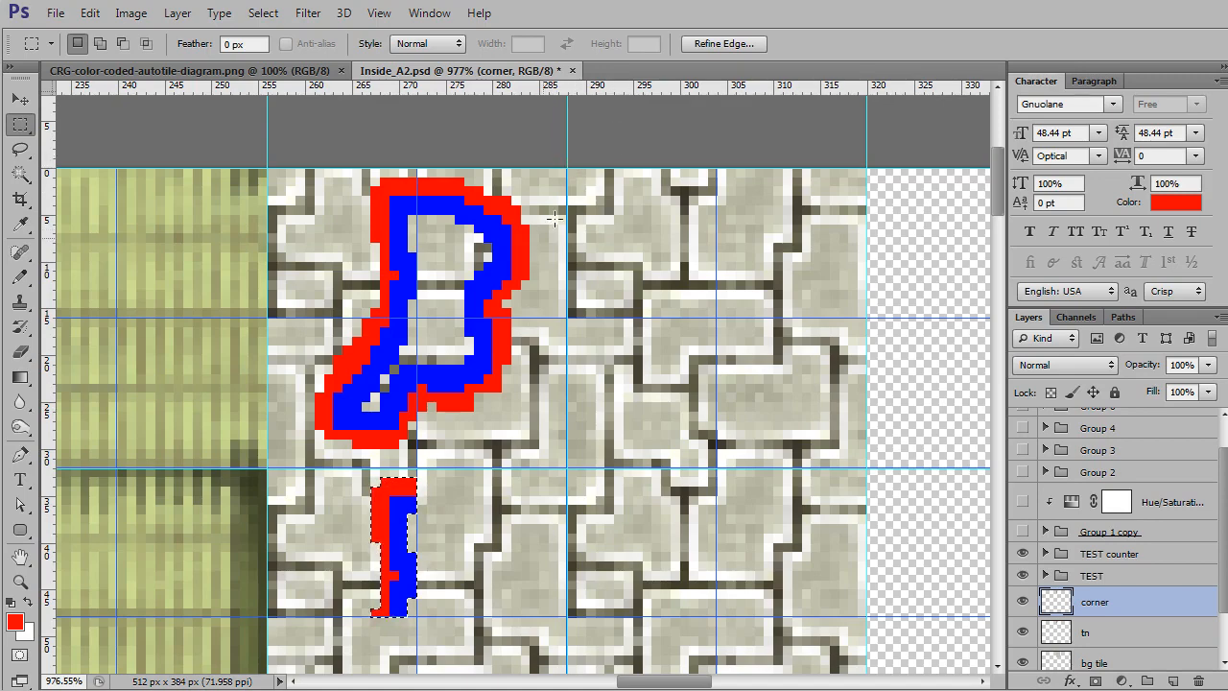
Select the outline's upper-right quarter, hide the tn layer, and move the piece into the upper-right corner cell of the large block below
left_click_drag(669, 132, 416, 309)
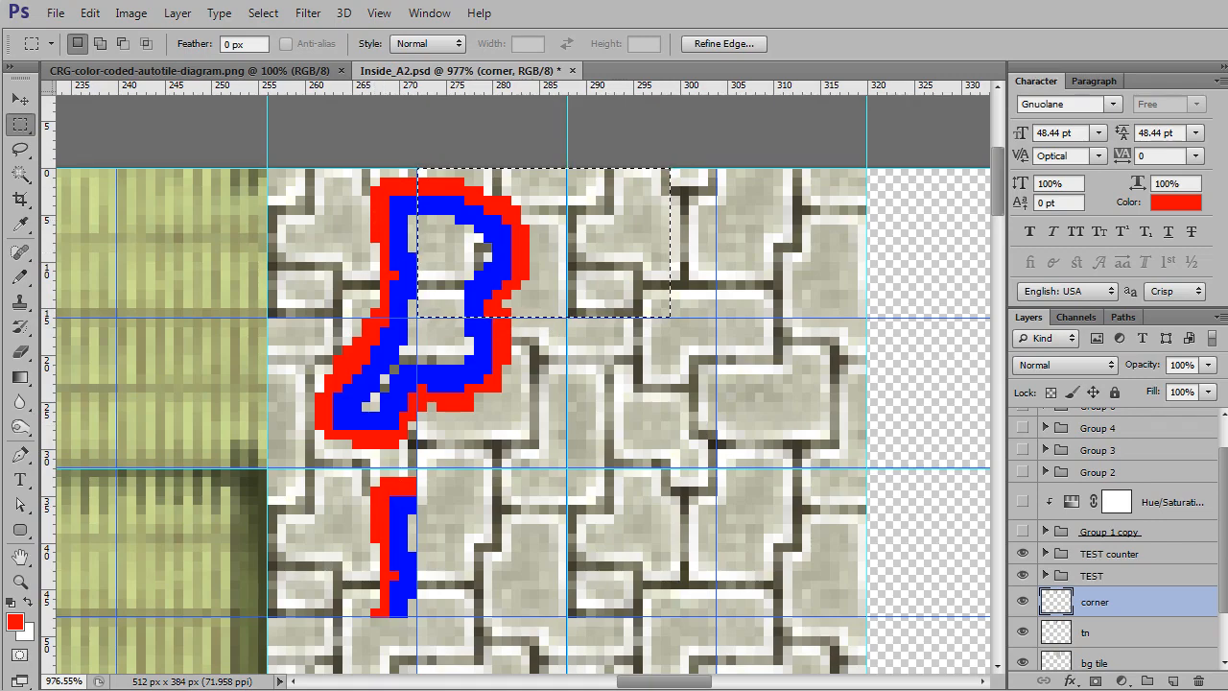
left_click(1022, 632)
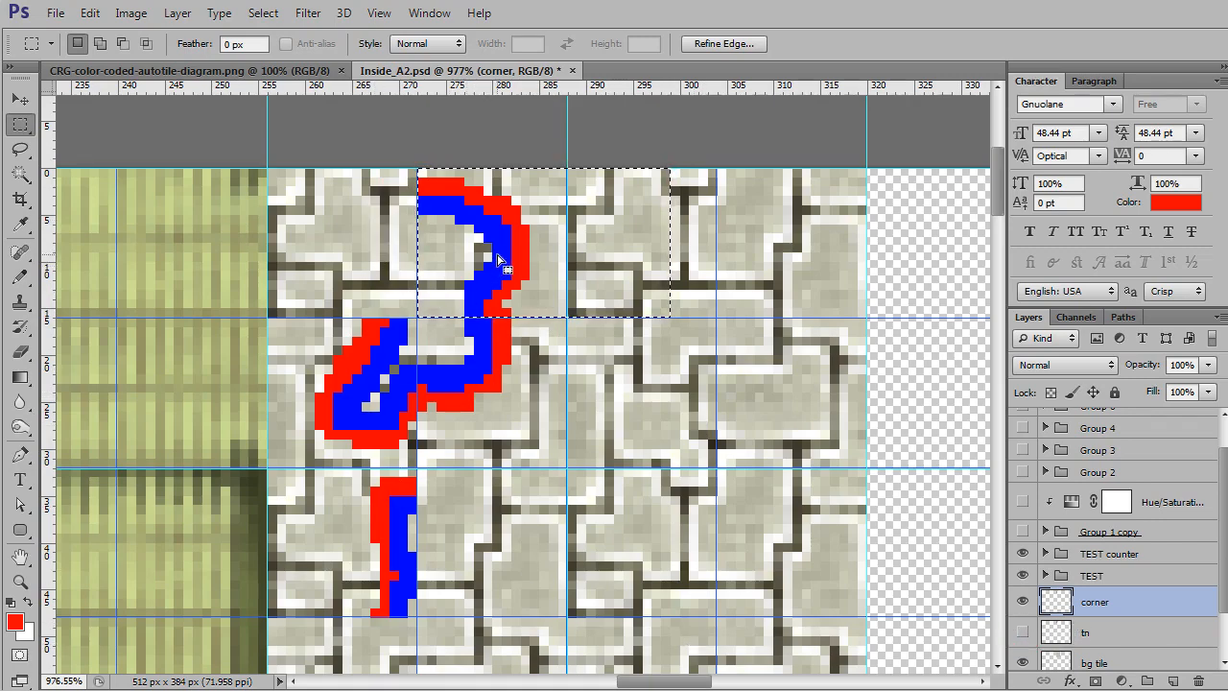
mouse_move(494, 233)
left_mouse_down()
mouse_move(820, 576)
mouse_move(784, 541)
left_mouse_up()
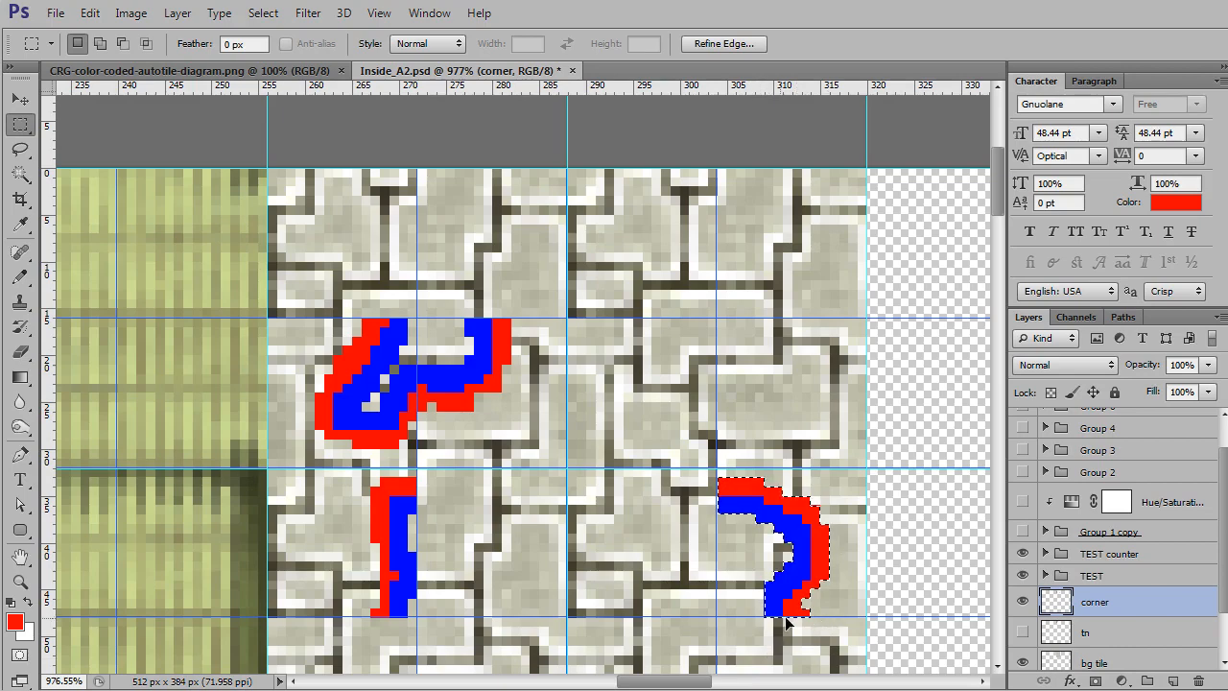
scroll(795, 618, "up", 3)
scroll(795, 618, "up", 1)
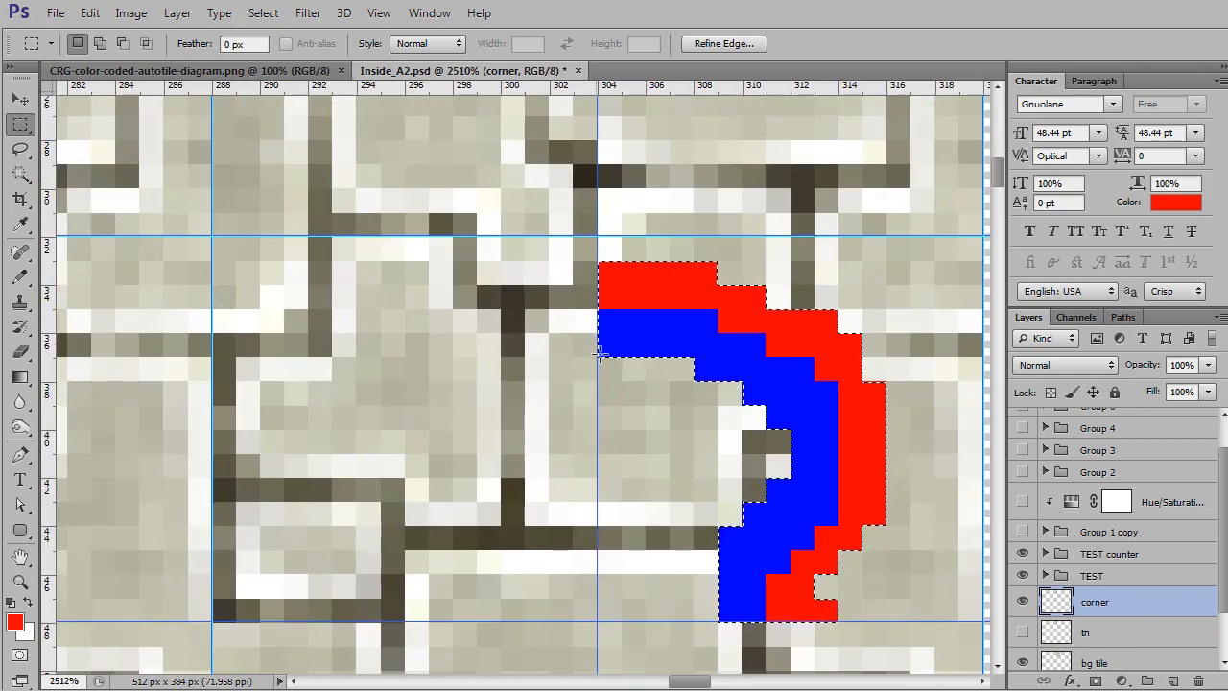
Marquee-select the outline's lower-right quarter on the corner layer and move it into the lower-right corner cell of the large block
scroll(624, 395, "down", 2)
left_click_drag(404, 230, 605, 414)
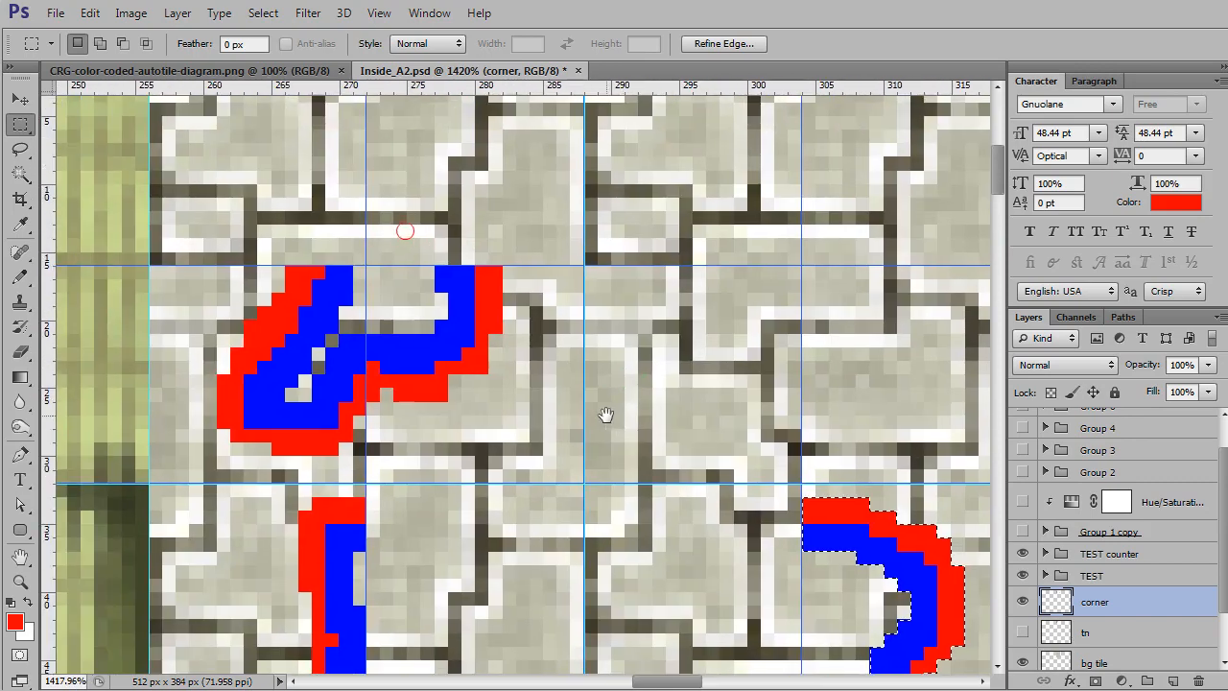
left_click_drag(584, 531, 614, 508)
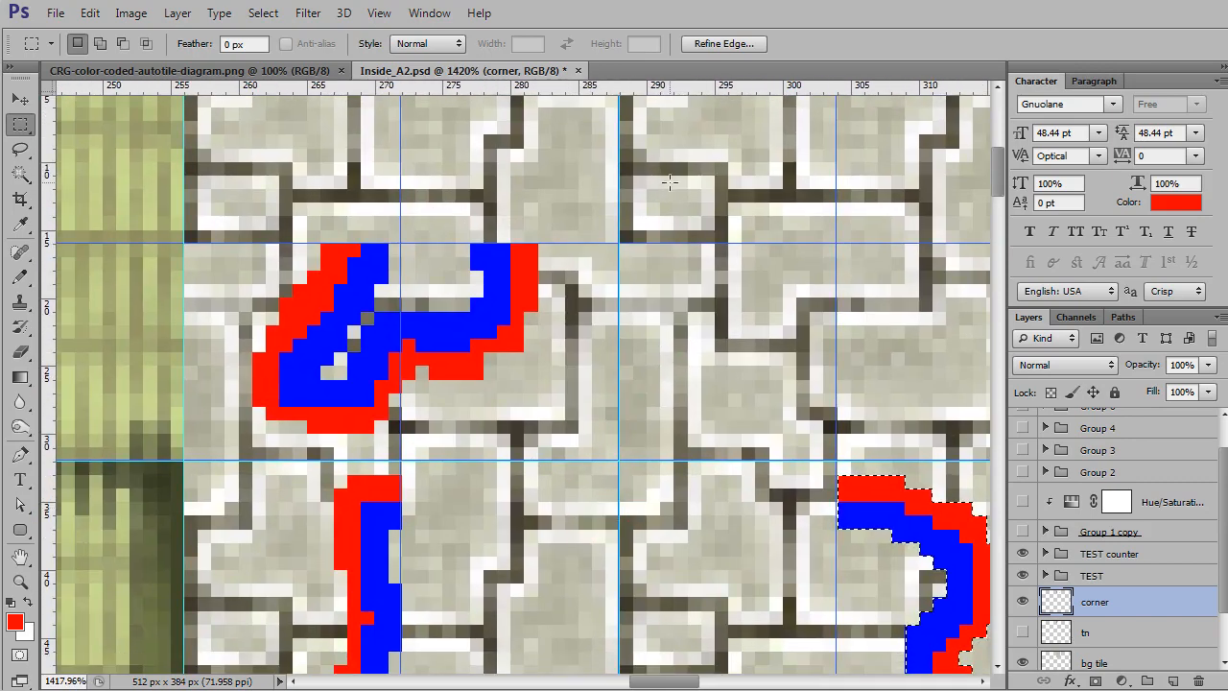
left_click_drag(670, 180, 402, 460)
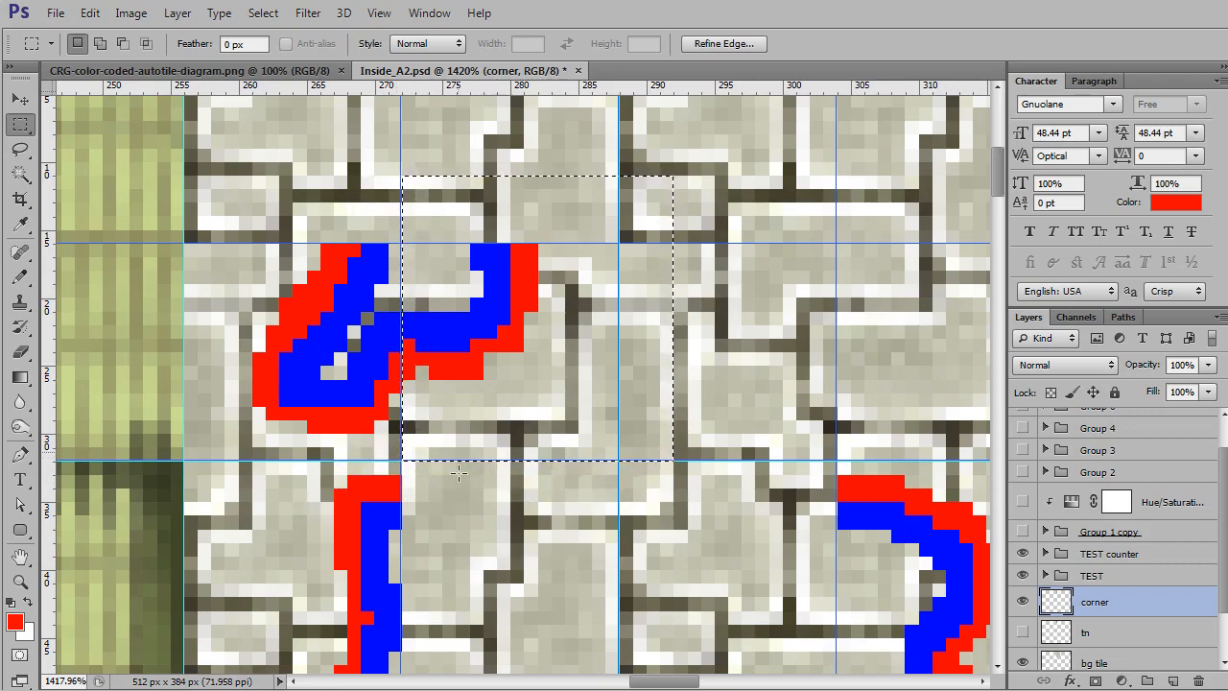
scroll(705, 446, "down", 2)
scroll(710, 445, "down", 1)
left_click_drag(705, 514, 552, 265)
left_click_drag(564, 382, 531, 321)
scroll(531, 322, "down", 1)
left_click_drag(429, 132, 659, 582)
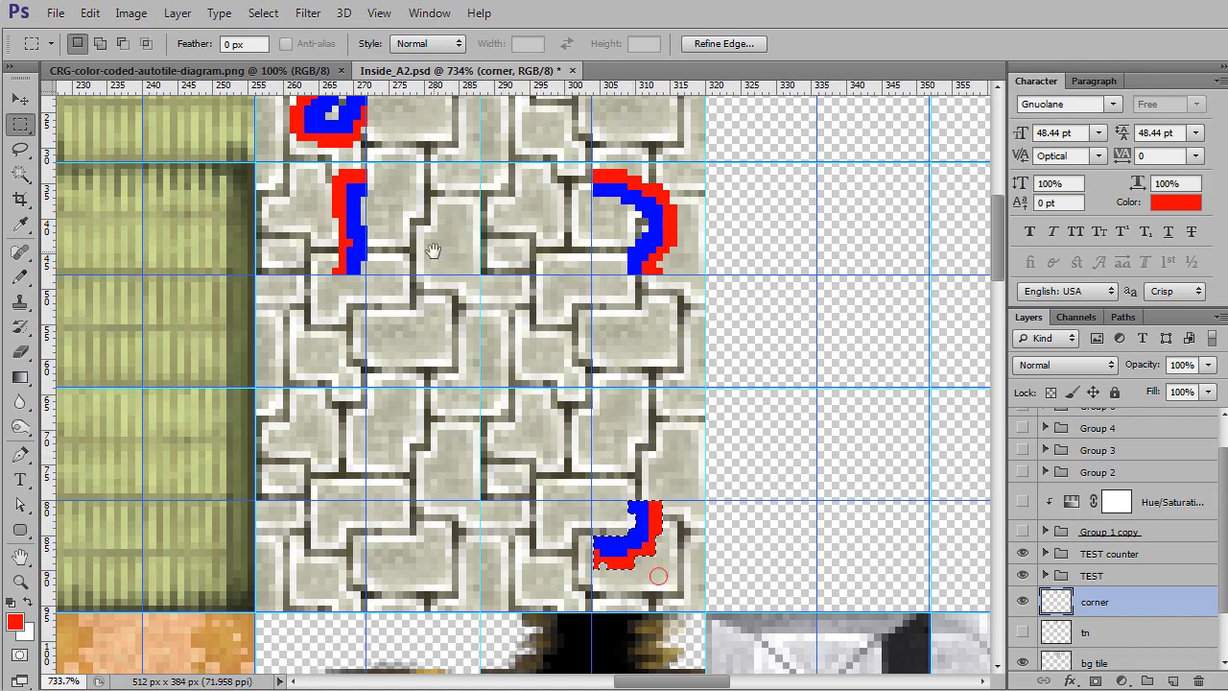
Select the remaining lower-left quarter of the outline, move it into the lower-left corner cell of the large block, and deselect
left_click_drag(427, 253, 515, 375)
left_click_drag(350, 151, 486, 286)
left_click_drag(428, 225, 450, 466)
scroll(539, 596, "up", 1)
scroll(539, 594, "up", 8)
key("ctrl+d")
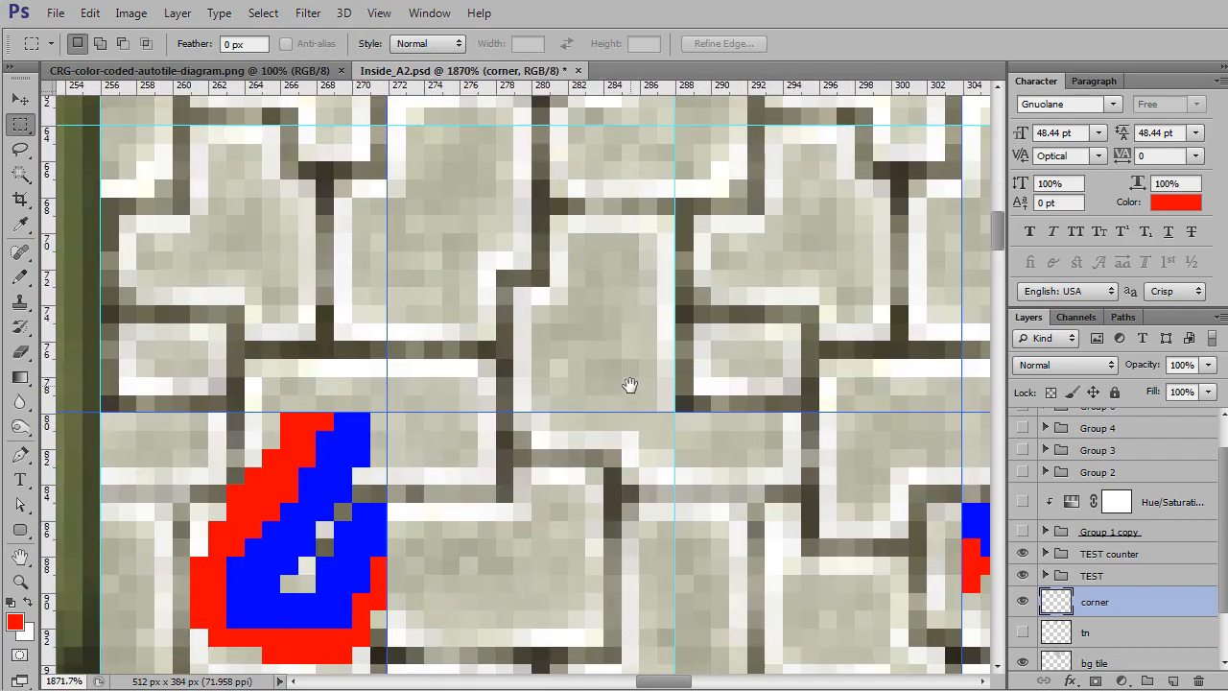
scroll(690, 334, "down", 5)
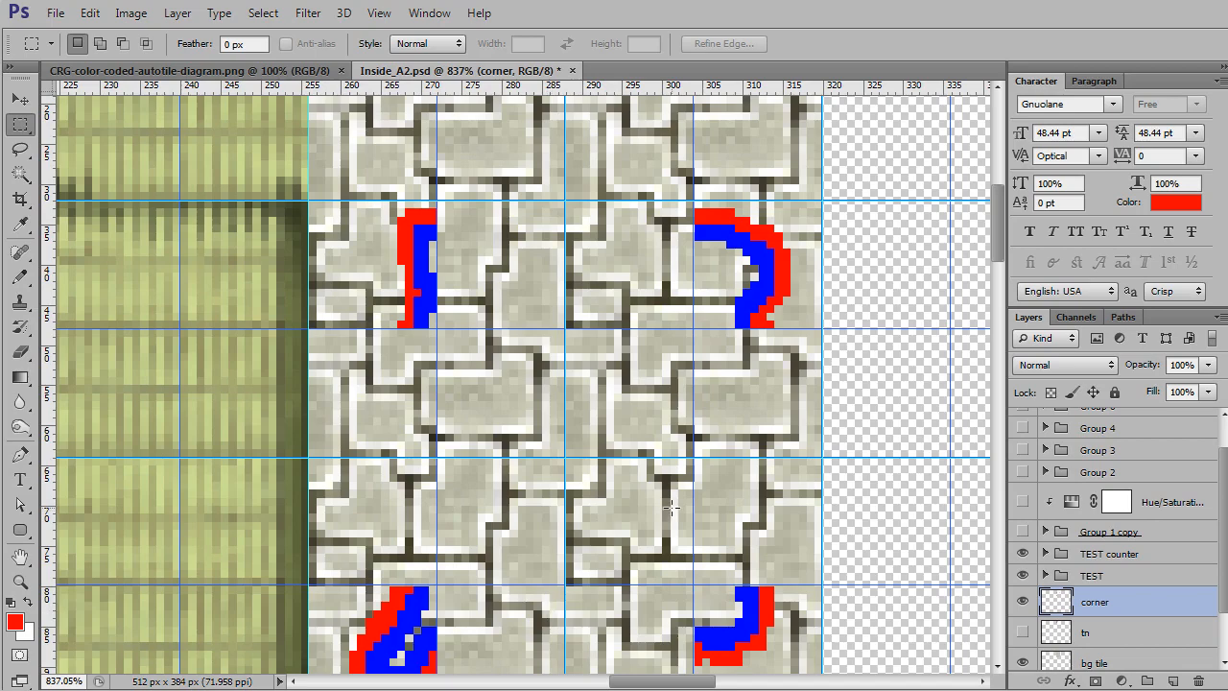
Add a new layer above the corner layer and consult the color-coded autotile diagram for the wall cell layout
left_click(1172, 680)
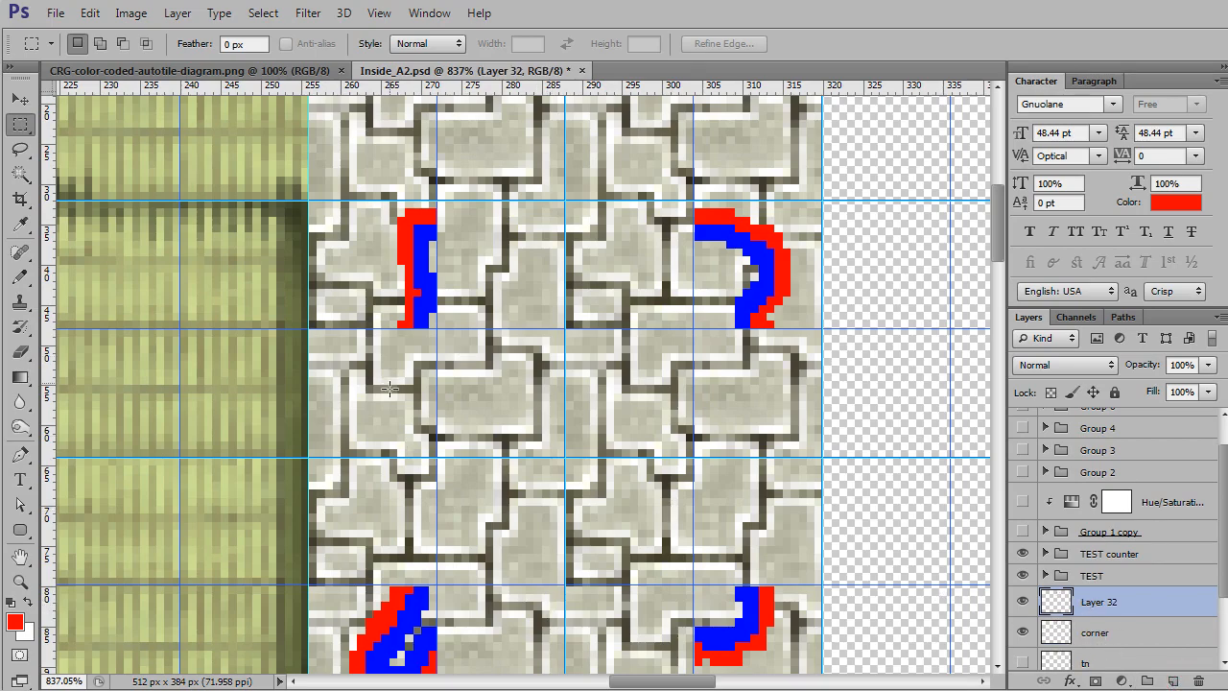
left_click(283, 75)
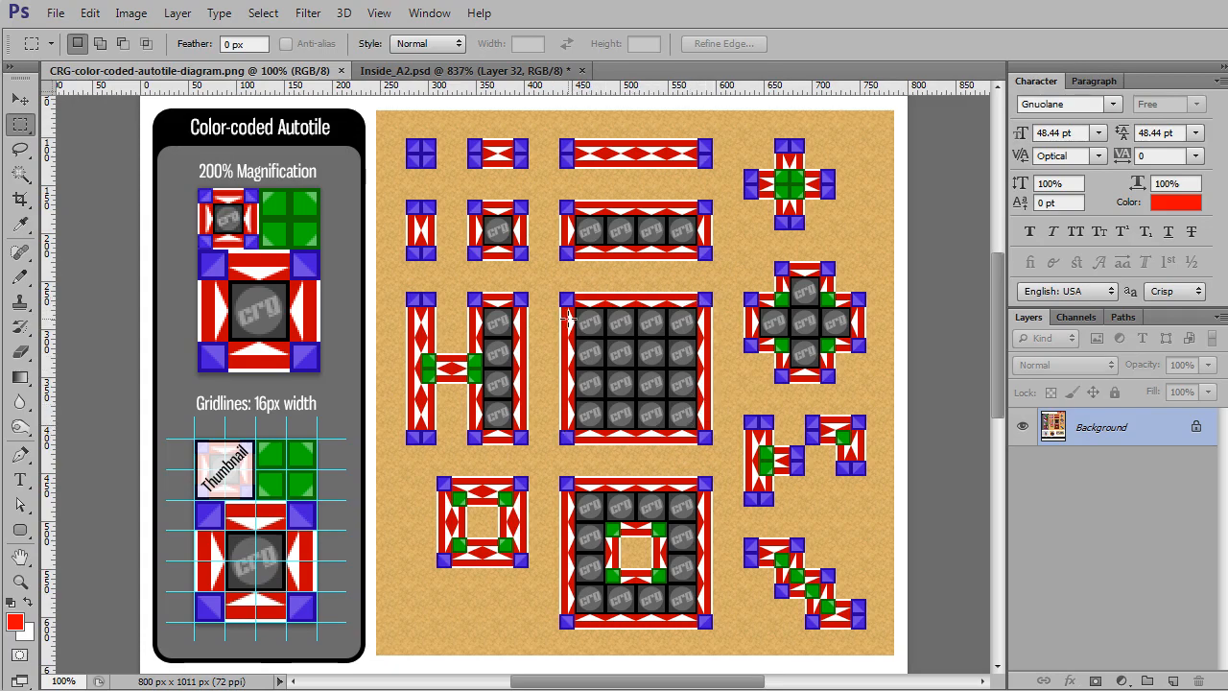
left_click(439, 76)
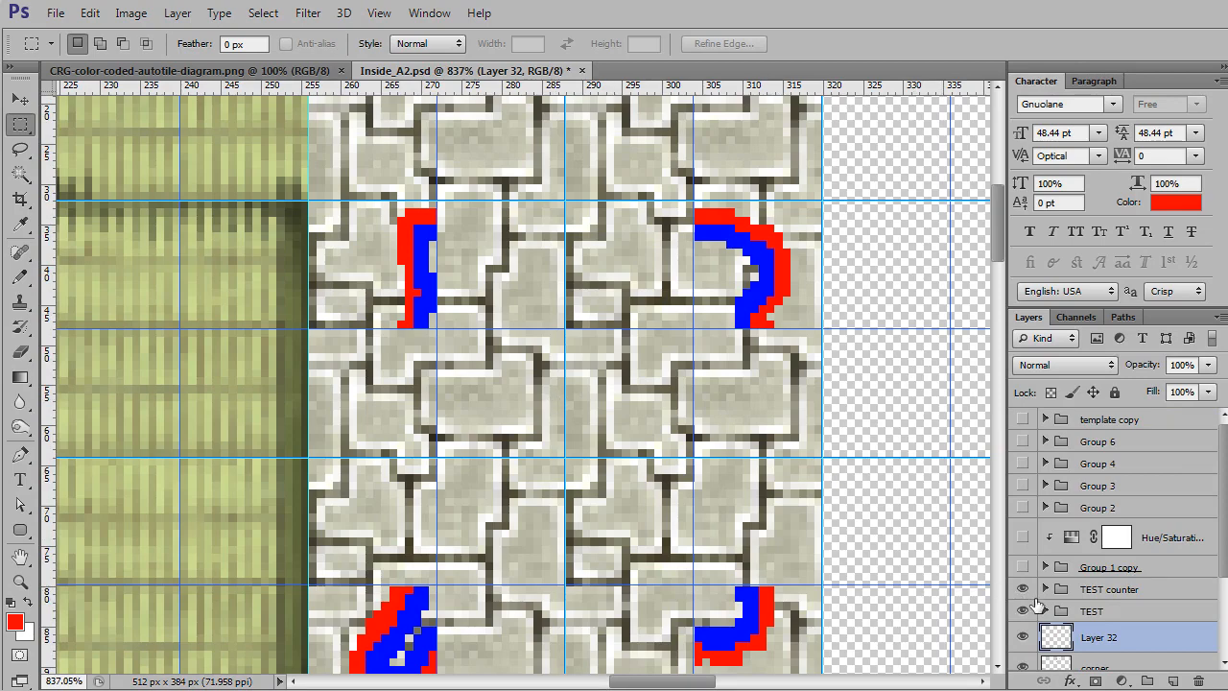
left_click_drag(1221, 512, 1221, 583)
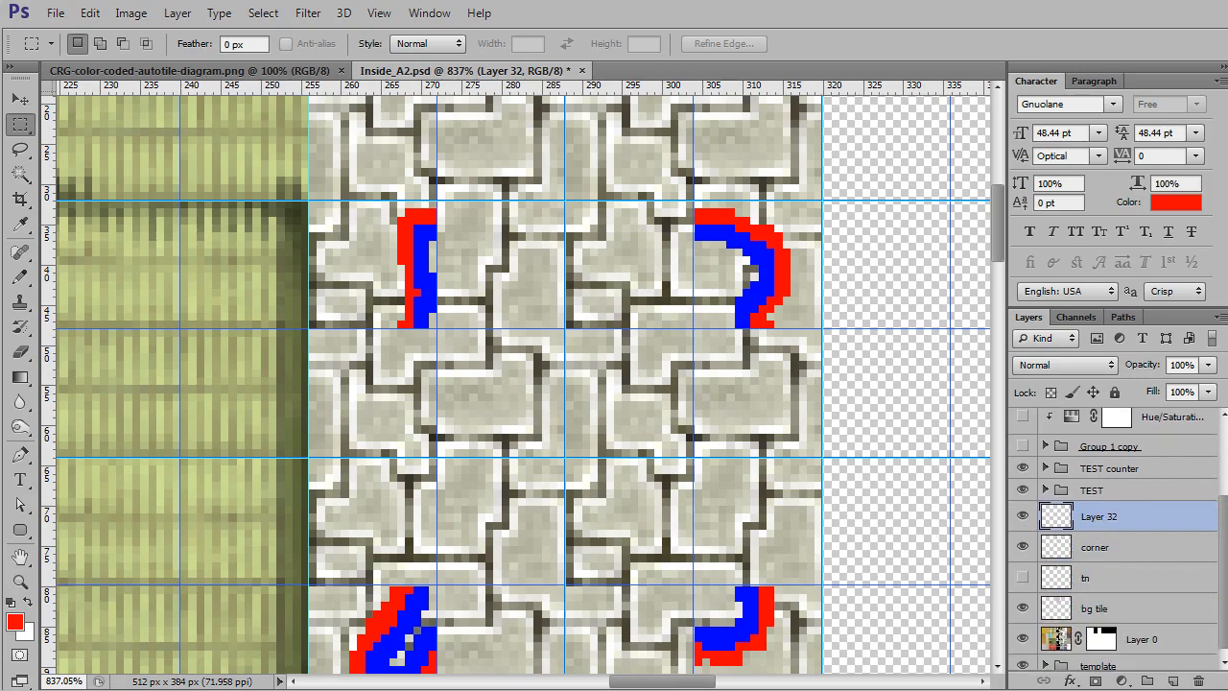
left_click(229, 71)
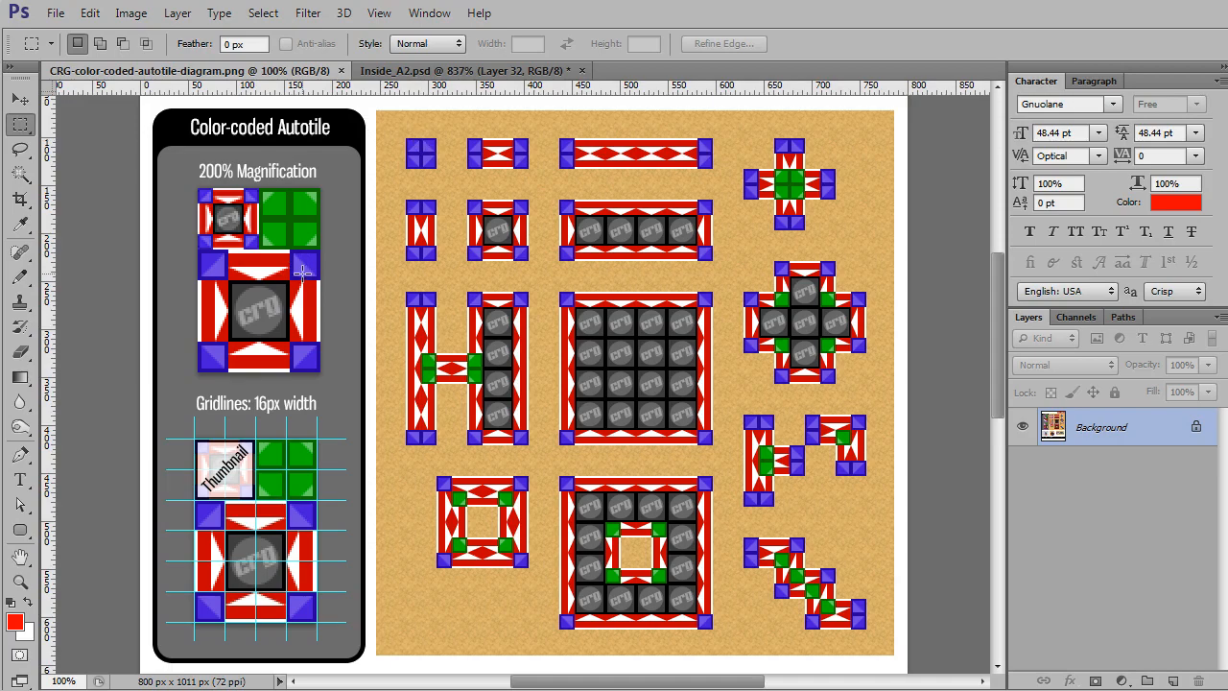
left_click(422, 70)
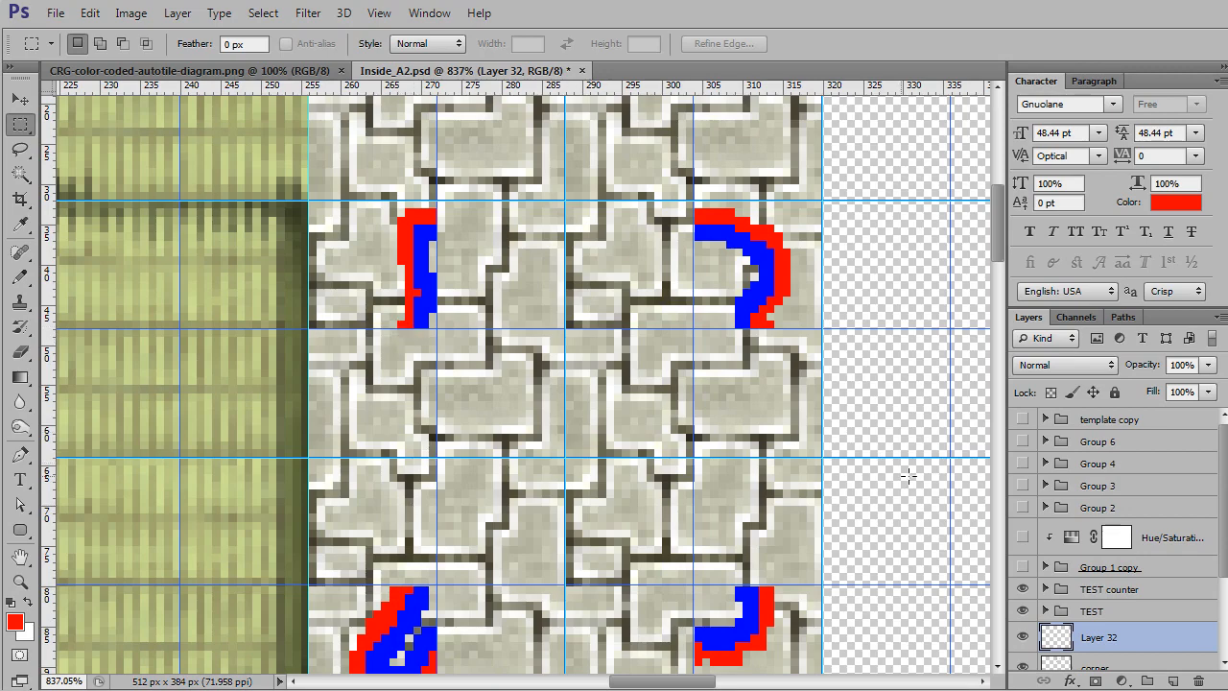
Place the new layer directly beneath the corner layer and rename it "walls"
left_click_drag(1225, 443, 1225, 523)
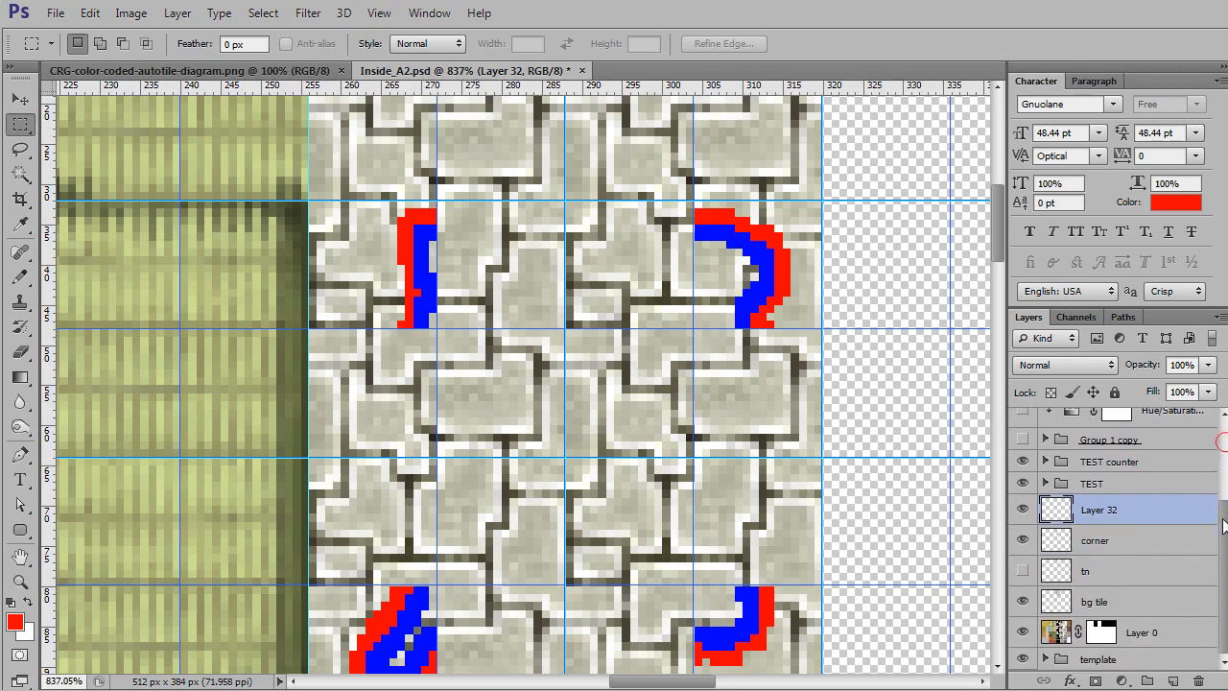
left_click_drag(1091, 513, 1100, 547)
double_click(1098, 540)
type("walls")
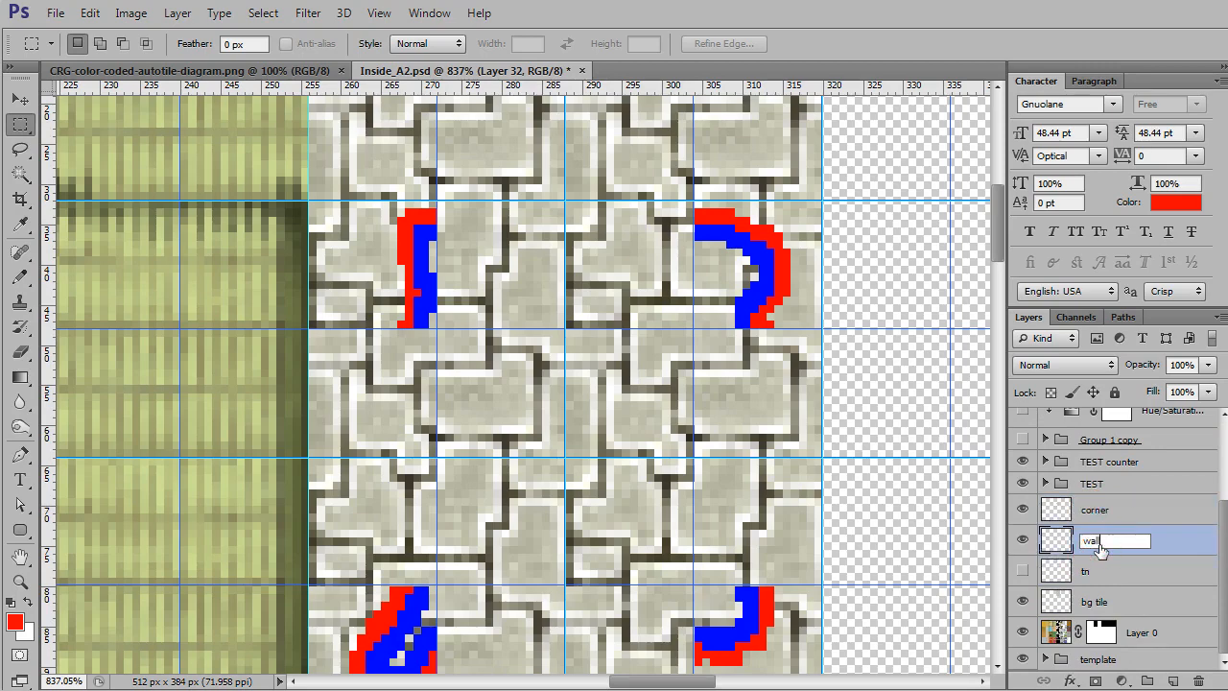
key("Return")
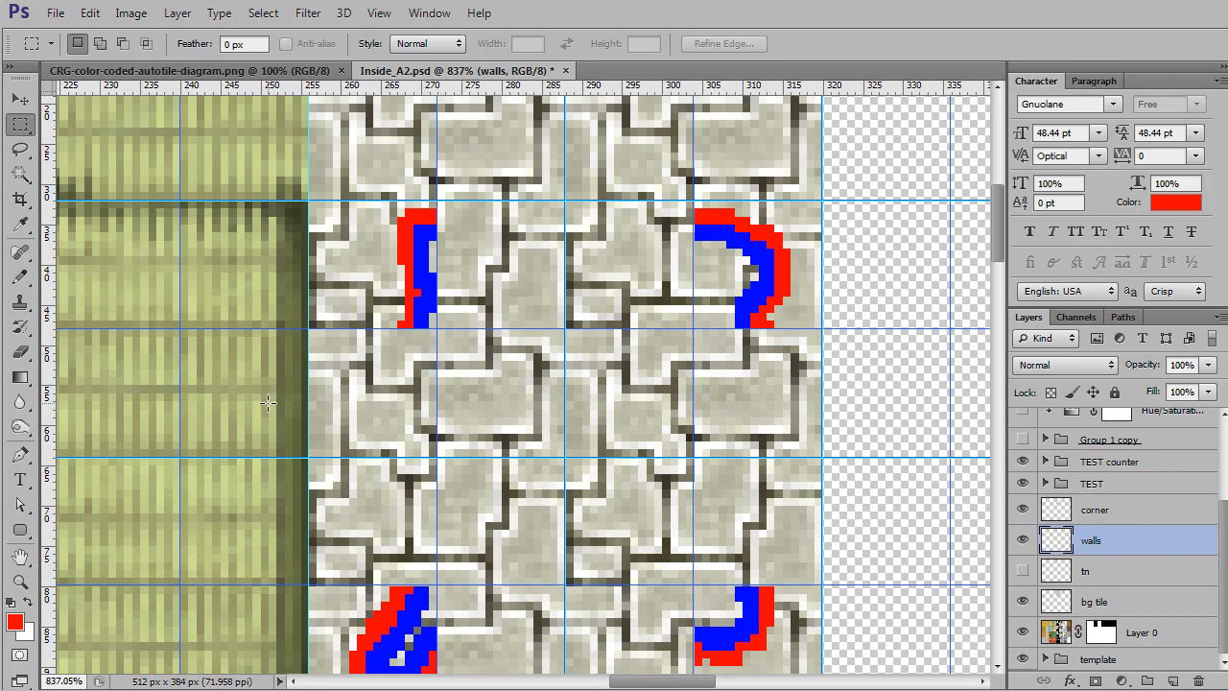
Try pencilling a red wall line up the block's left side between the two left corner pieces, and undo the strokes
key("b")
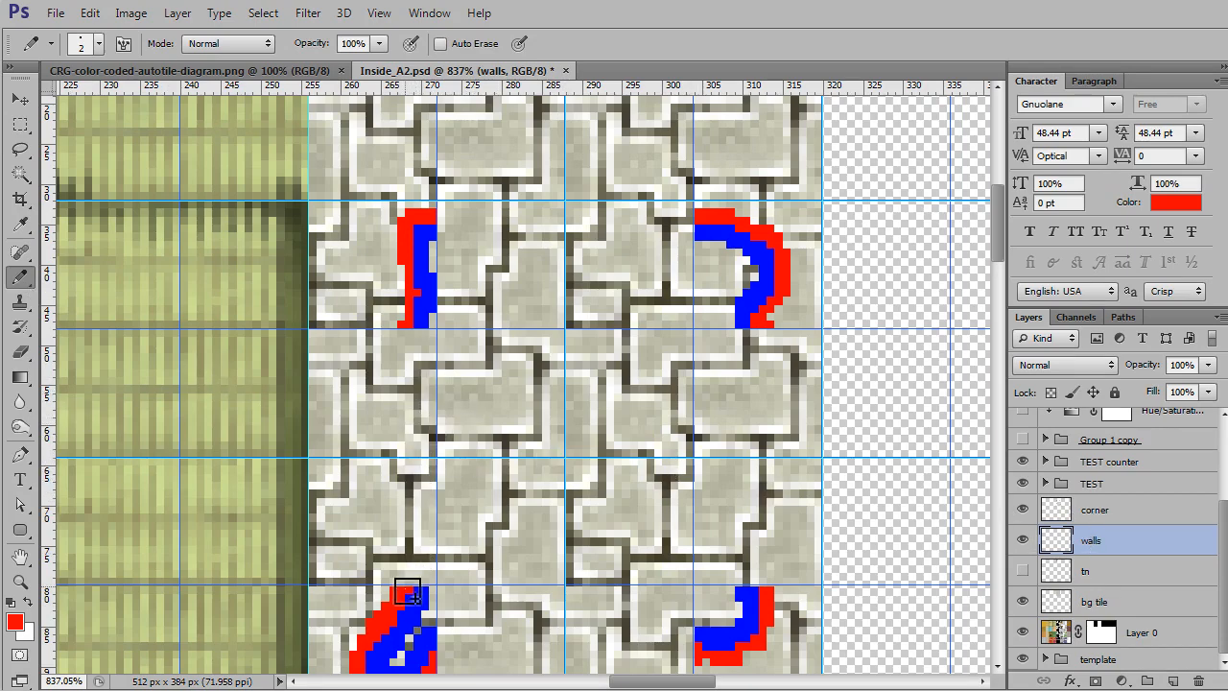
mouse_move(406, 592)
left_mouse_down()
mouse_move(420, 308)
mouse_move(418, 590)
mouse_move(428, 359)
mouse_move(431, 435)
mouse_move(426, 317)
left_mouse_up()
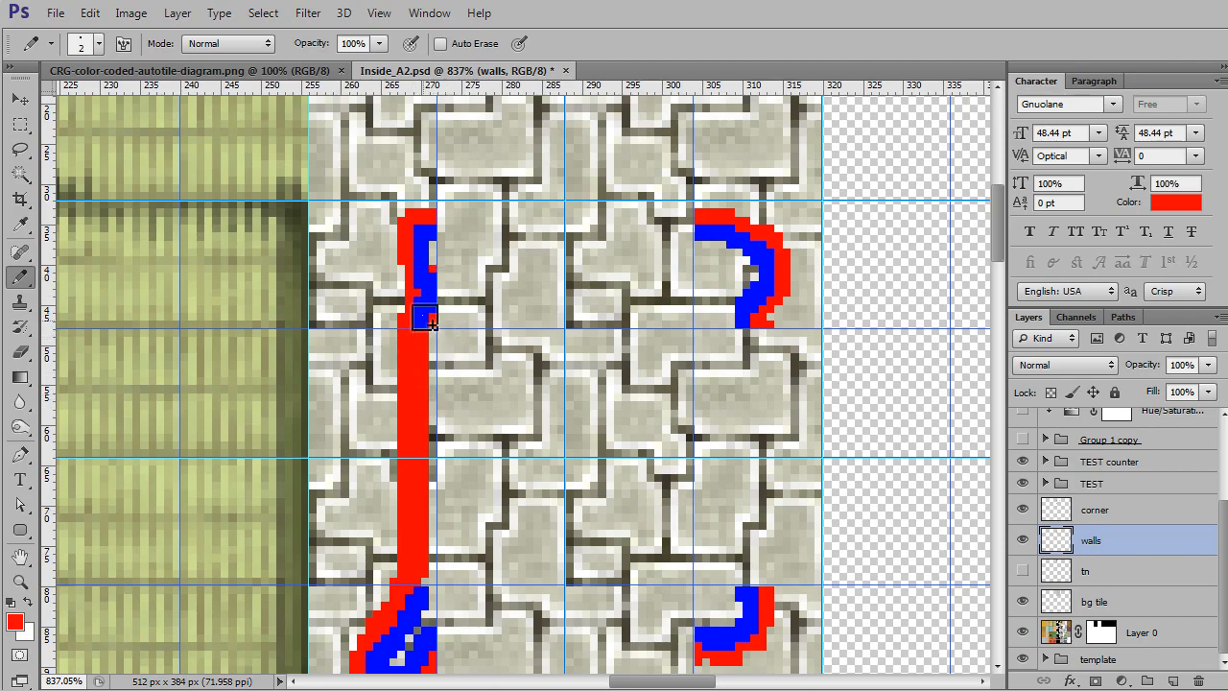
mouse_move(407, 305)
left_mouse_down()
mouse_move(412, 283)
mouse_move(409, 297)
left_mouse_up()
mouse_move(430, 251)
left_mouse_down()
mouse_move(430, 265)
mouse_move(396, 276)
mouse_move(400, 237)
mouse_move(389, 237)
left_mouse_up()
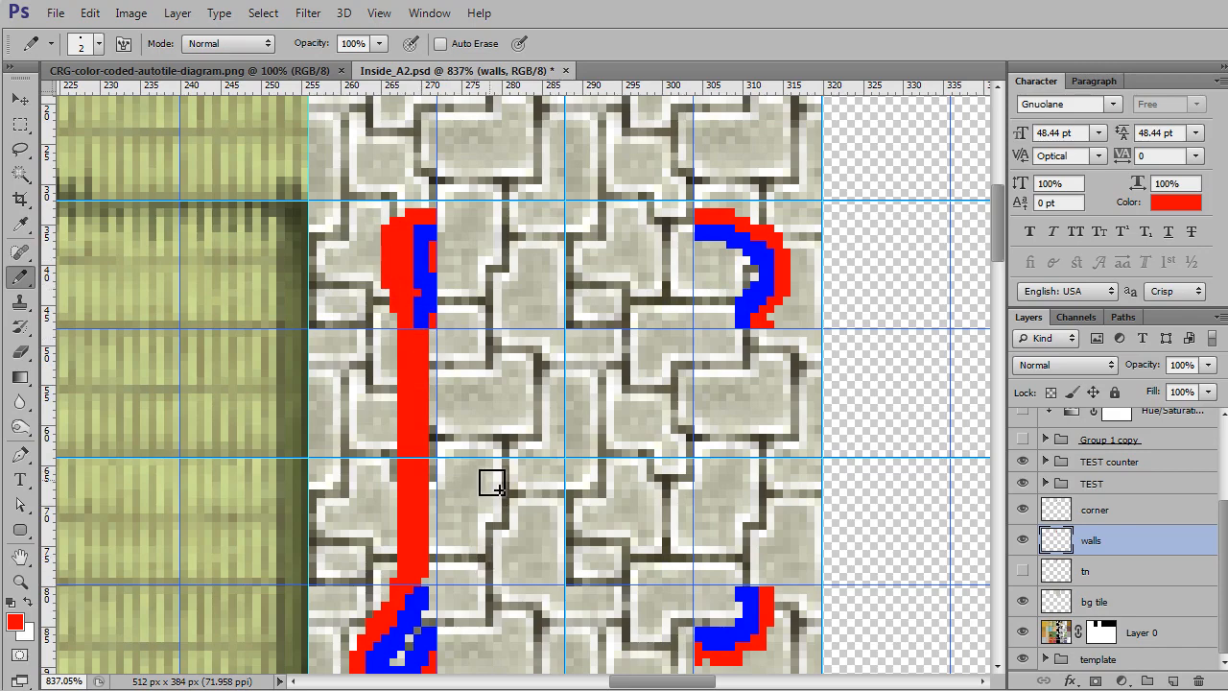
key("ctrl+alt+z")
key("ctrl+alt+z")
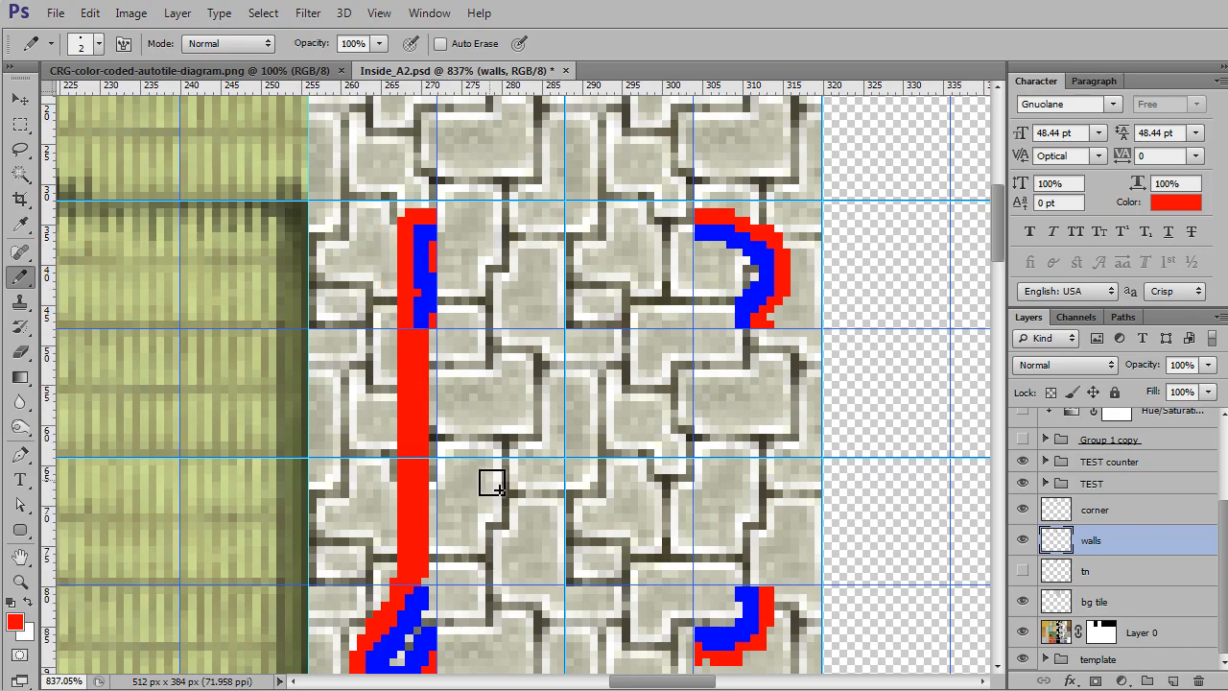
key("ctrl+alt+z")
key("ctrl+alt+z")
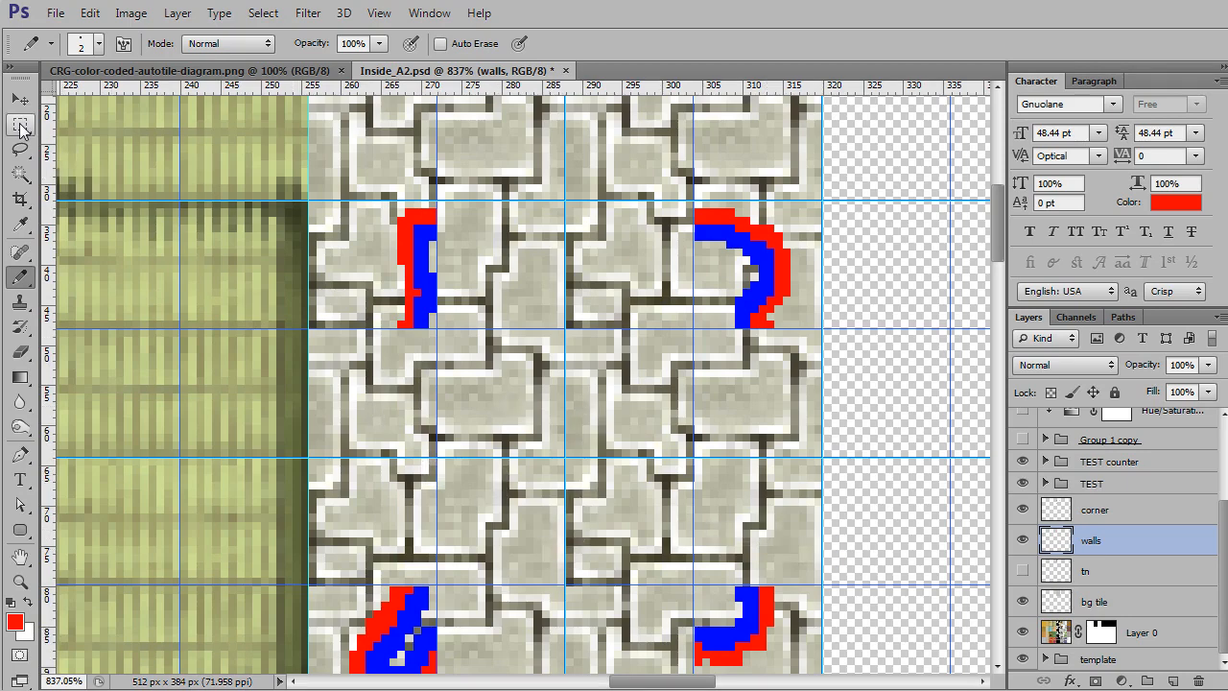
Marquee-select a cross-shaped area from the block's middle horizontal and vertical bands, leaving the four corner cells outside the selection
left_click(21, 127)
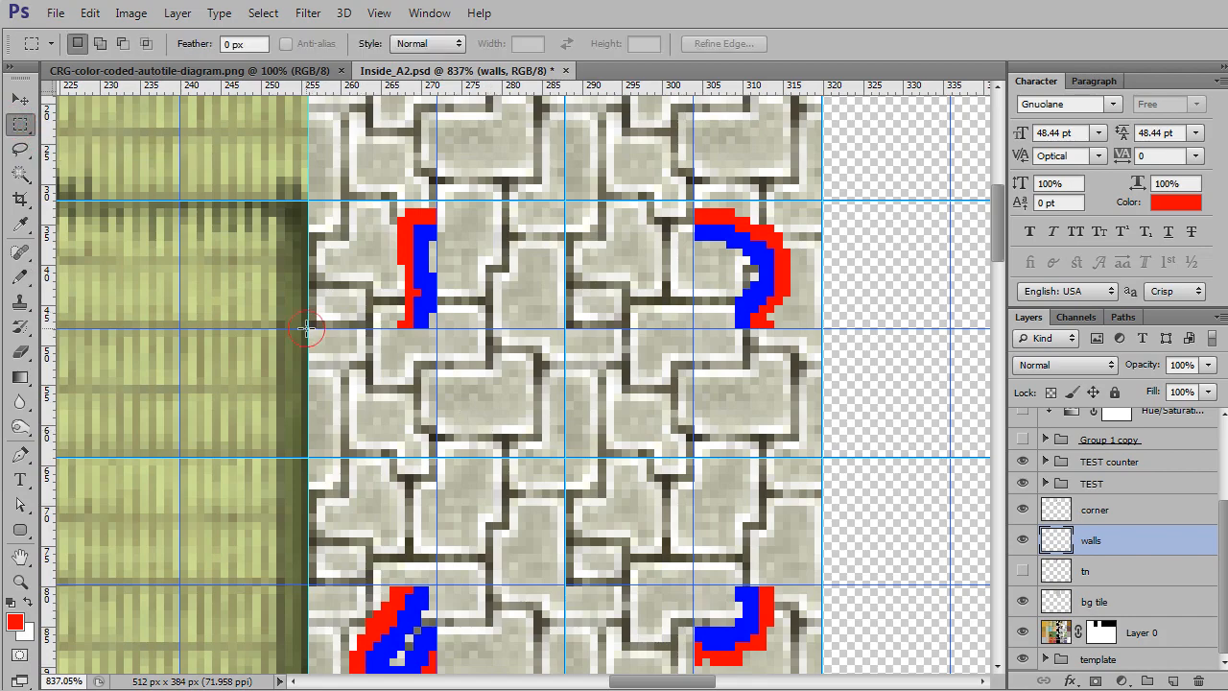
left_click_drag(306, 328, 878, 579)
key("space")
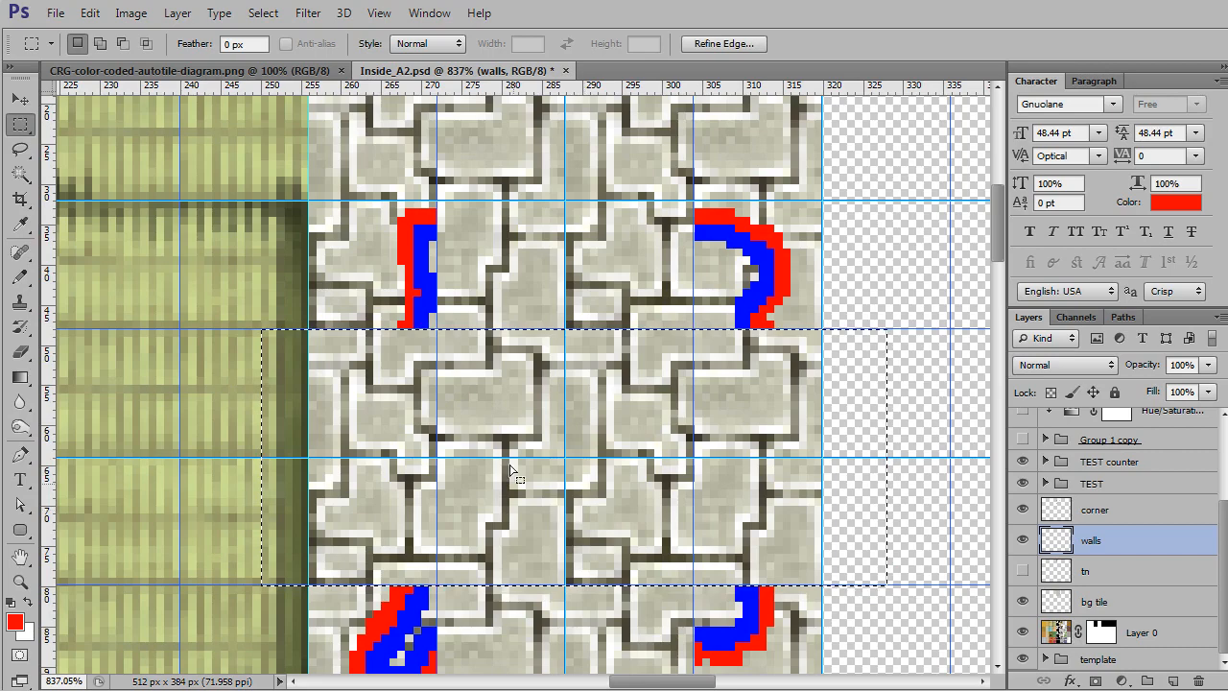
left_click_drag(702, 494, 688, 431)
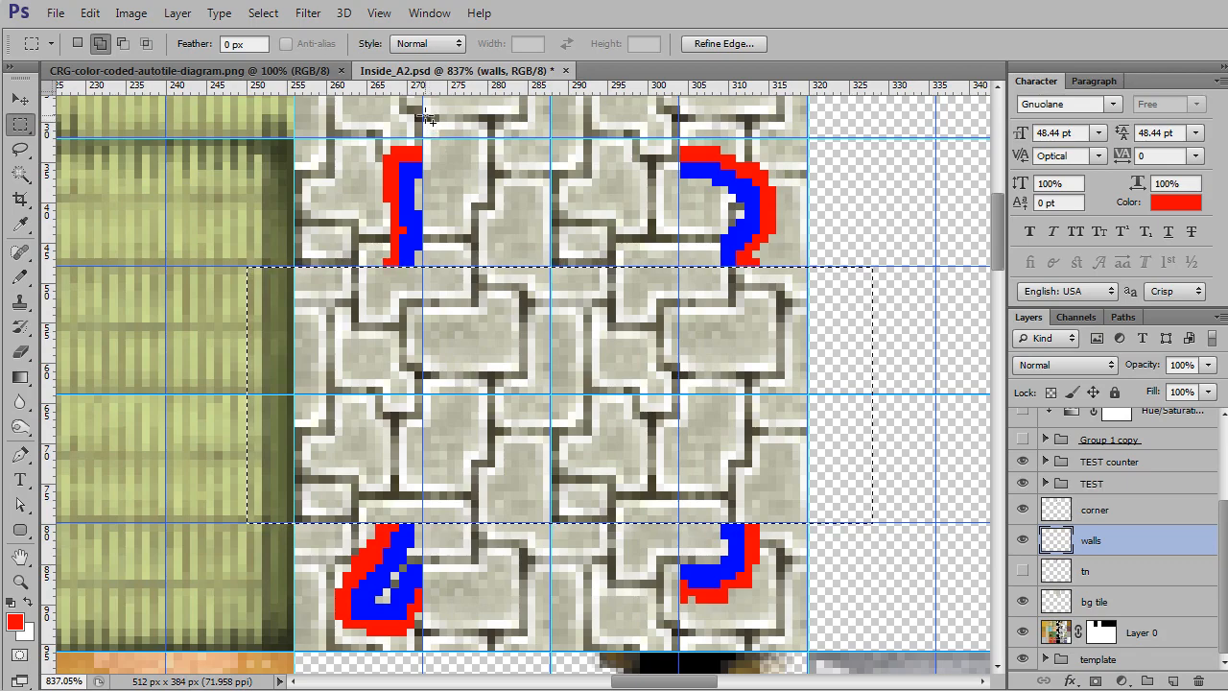
left_click_drag(422, 115, 677, 626)
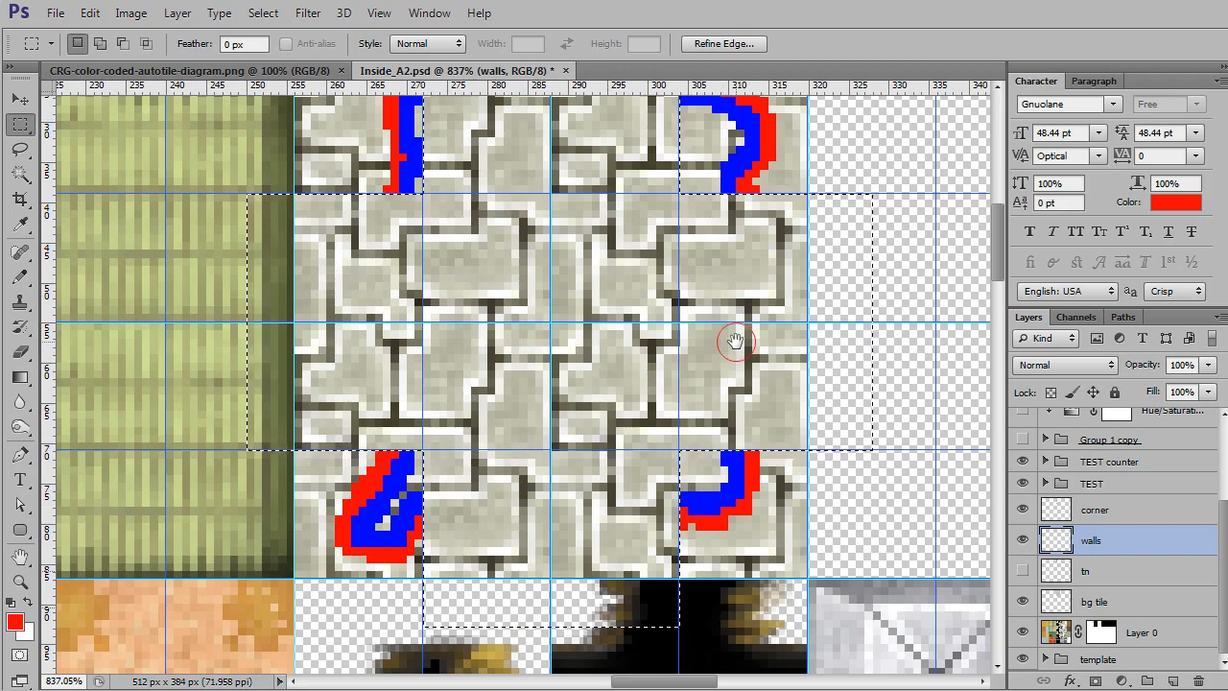
left_click_drag(735, 341, 737, 461)
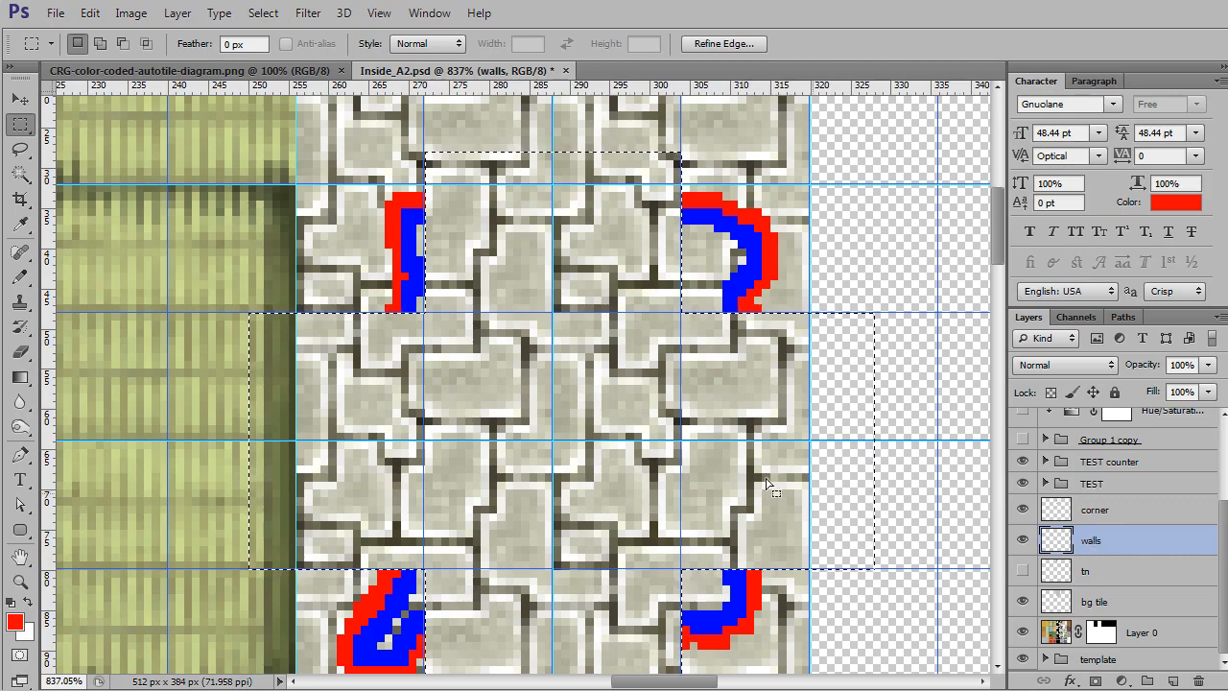
Scribble red pencil strokes across the cross-shaped selection to test its limits, and clear them from the walls layer
left_click(19, 276)
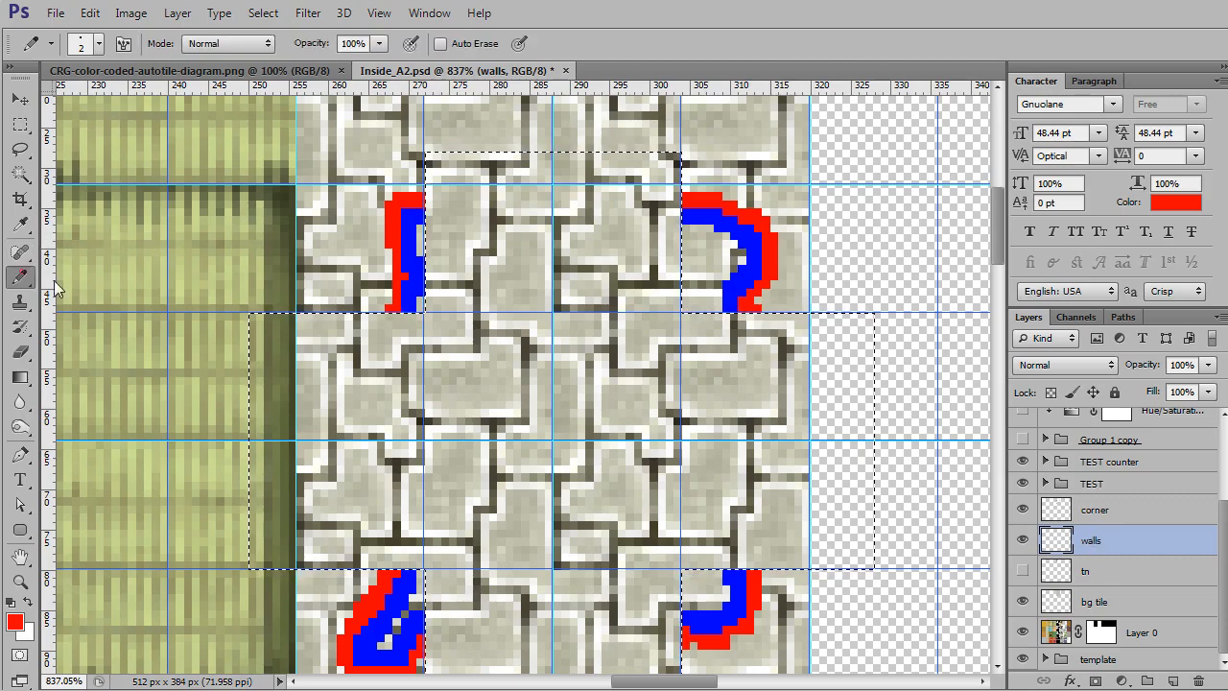
left_click_drag(427, 216, 519, 456)
mouse_move(254, 324)
left_mouse_down()
mouse_move(614, 329)
mouse_move(466, 173)
mouse_move(568, 305)
mouse_move(309, 497)
mouse_move(661, 154)
mouse_move(594, 206)
mouse_move(528, 441)
mouse_move(566, 412)
left_mouse_up()
mouse_move(747, 256)
left_mouse_down()
mouse_move(697, 315)
mouse_move(765, 269)
mouse_move(699, 347)
mouse_move(626, 387)
mouse_move(873, 426)
mouse_move(843, 286)
mouse_move(717, 377)
mouse_move(748, 356)
mouse_move(779, 448)
mouse_move(775, 500)
left_mouse_up()
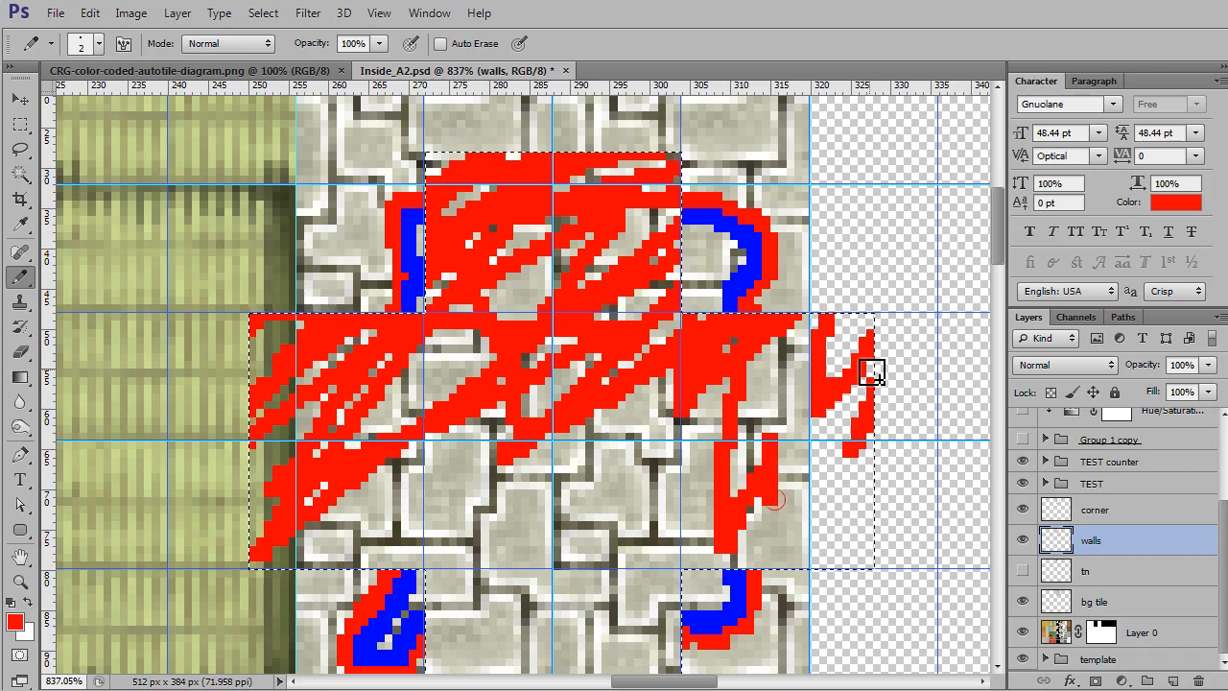
key("Delete")
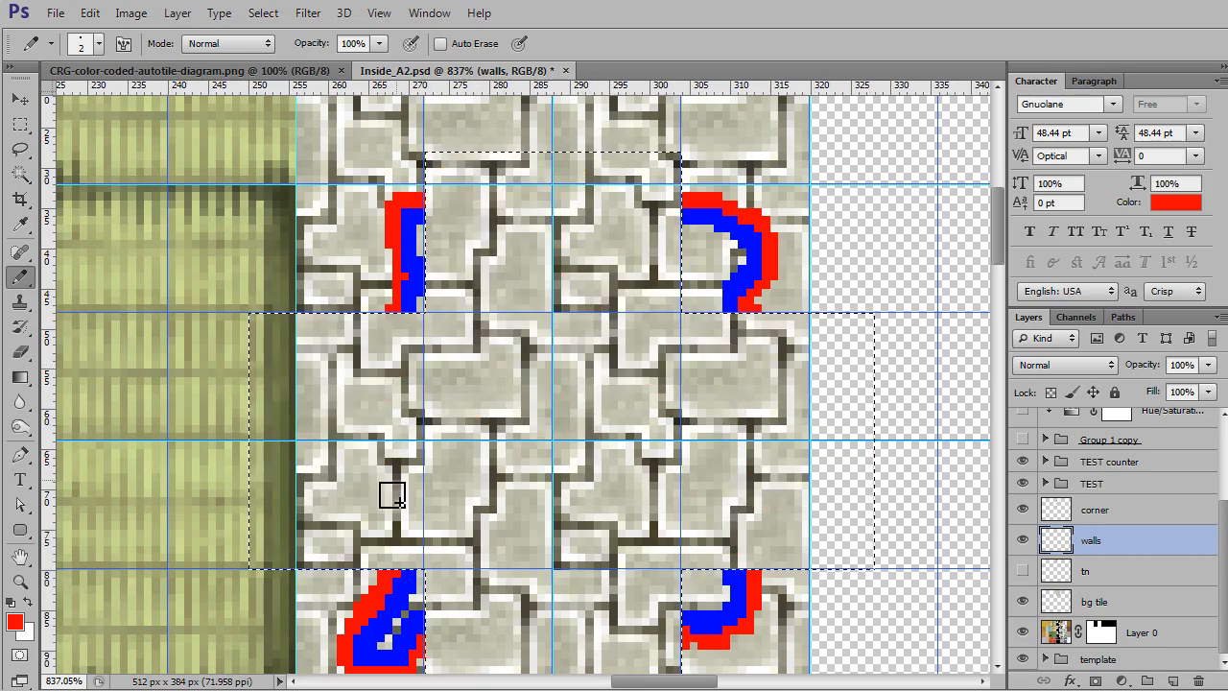
Pencil a 2 px red wall line joining the two left corner pieces and a dipping one joining the two upper corner pieces
scroll(393, 494, "up", 3)
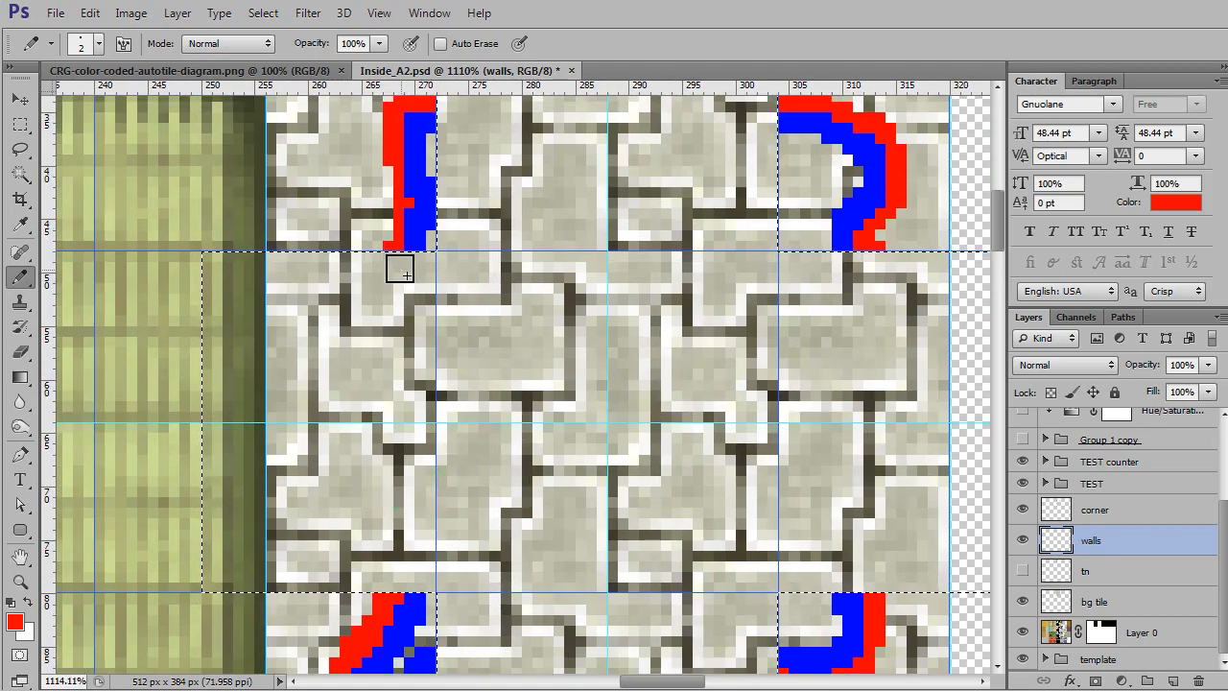
left_click_drag(398, 266, 388, 587)
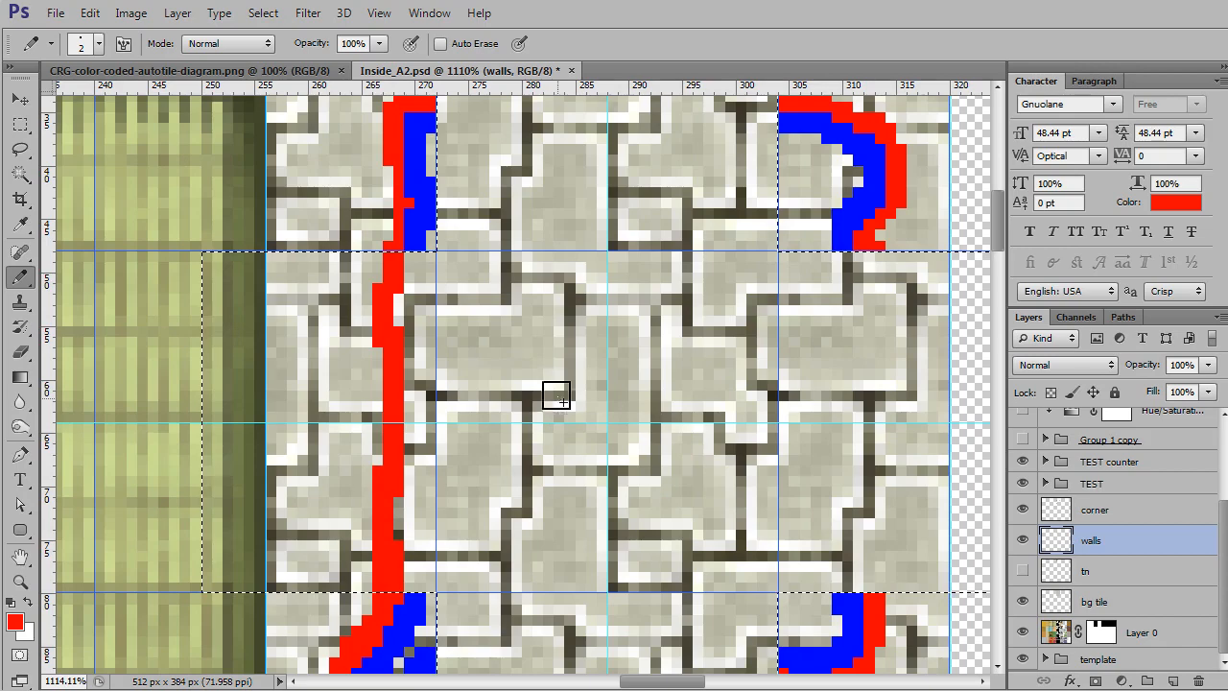
left_click_drag(709, 271, 658, 485)
mouse_move(401, 333)
left_mouse_down()
mouse_move(447, 357)
mouse_move(597, 379)
mouse_move(616, 335)
mouse_move(708, 332)
mouse_move(726, 316)
left_mouse_up()
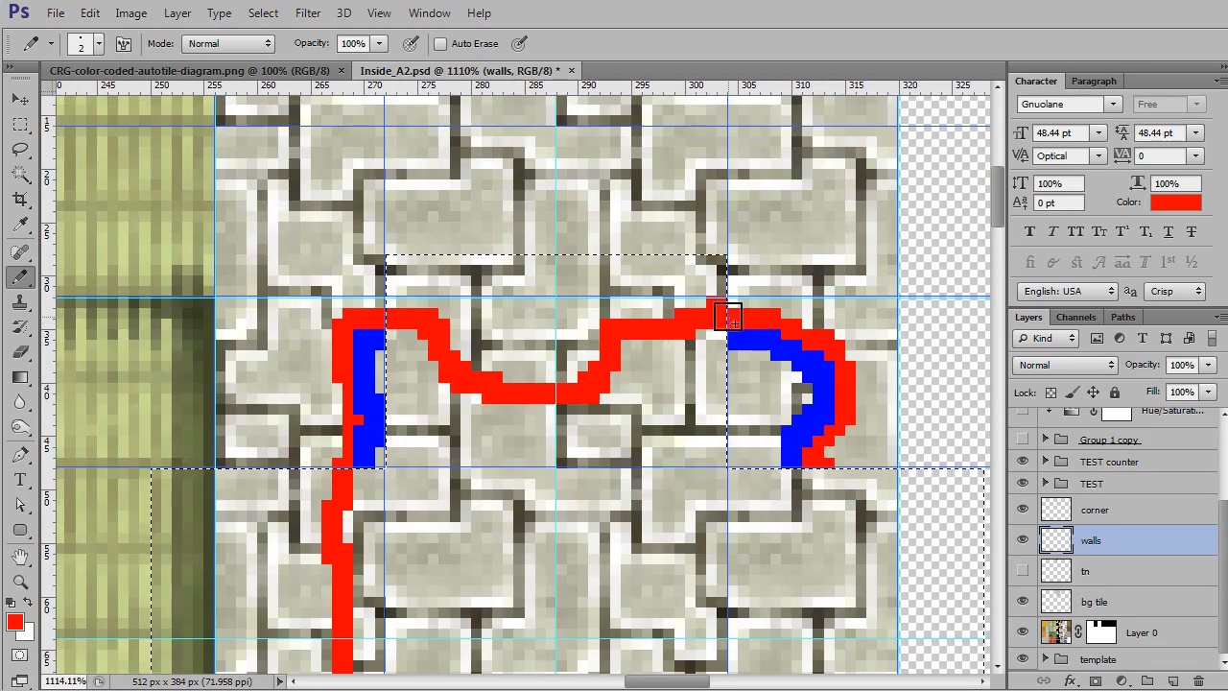
Pencil wavy 2 px red wall lines joining the two right corner pieces and the two lower corner pieces
mouse_move(757, 434)
left_mouse_down()
mouse_move(672, 412)
mouse_move(503, 91)
left_mouse_up()
mouse_move(548, 139)
left_mouse_down()
mouse_move(539, 243)
mouse_move(550, 288)
mouse_move(594, 327)
mouse_move(559, 372)
mouse_move(598, 424)
mouse_move(540, 475)
left_mouse_up()
left_click_drag(768, 297, 785, 292)
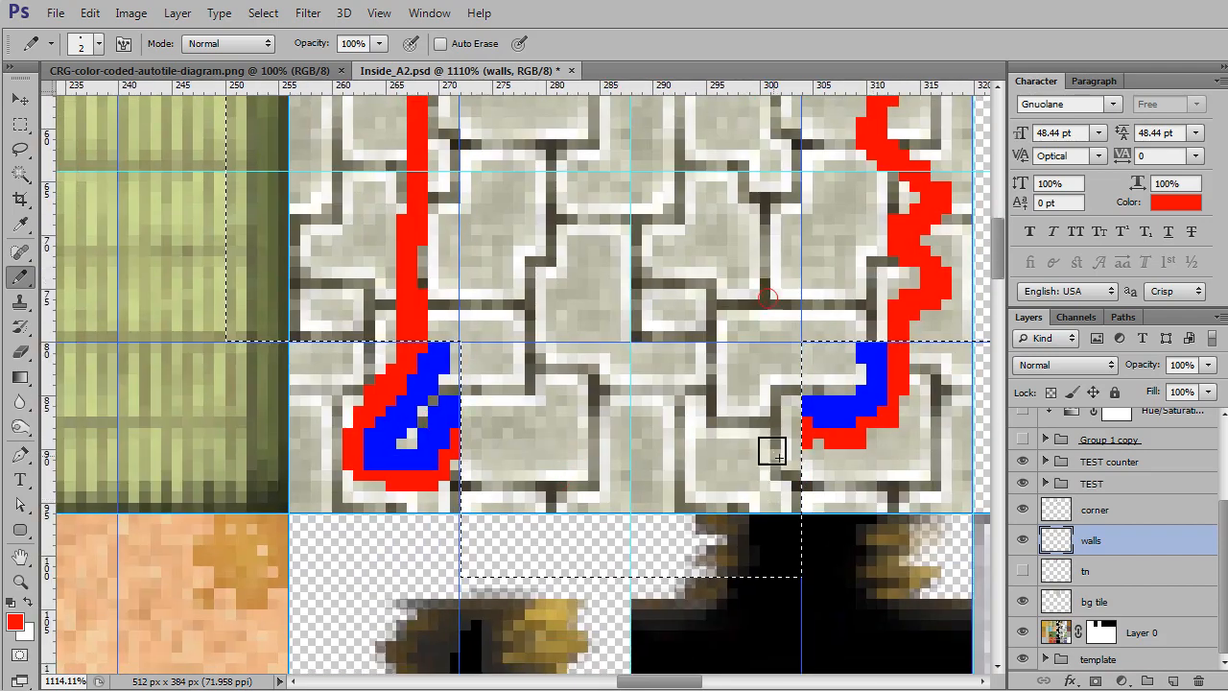
mouse_move(795, 433)
left_mouse_down()
mouse_move(724, 381)
mouse_move(679, 372)
mouse_move(652, 390)
mouse_move(713, 443)
mouse_move(698, 479)
mouse_move(676, 482)
mouse_move(619, 462)
mouse_move(561, 378)
mouse_move(546, 382)
mouse_move(521, 473)
left_mouse_up()
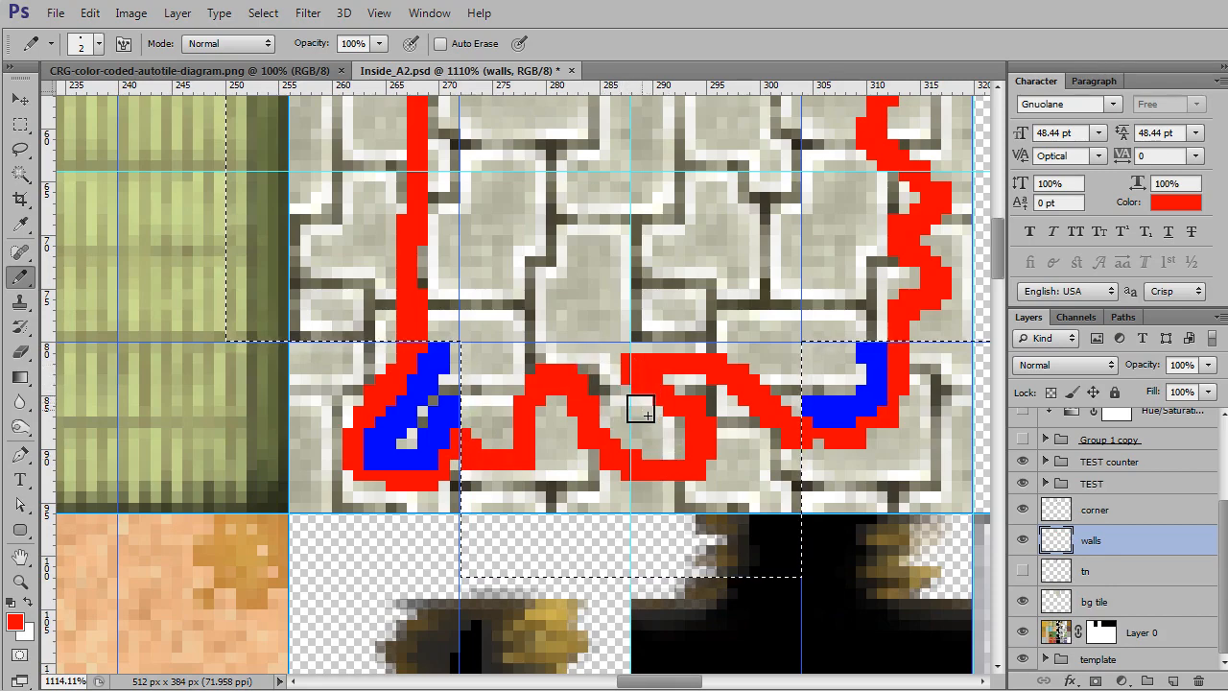
Erase the stray red pixels from the lower wall line where it loops back across the block's central vertical guide
key("e")
mouse_move(626, 384)
left_mouse_down()
mouse_move(648, 354)
mouse_move(640, 393)
left_mouse_up()
left_click(647, 360)
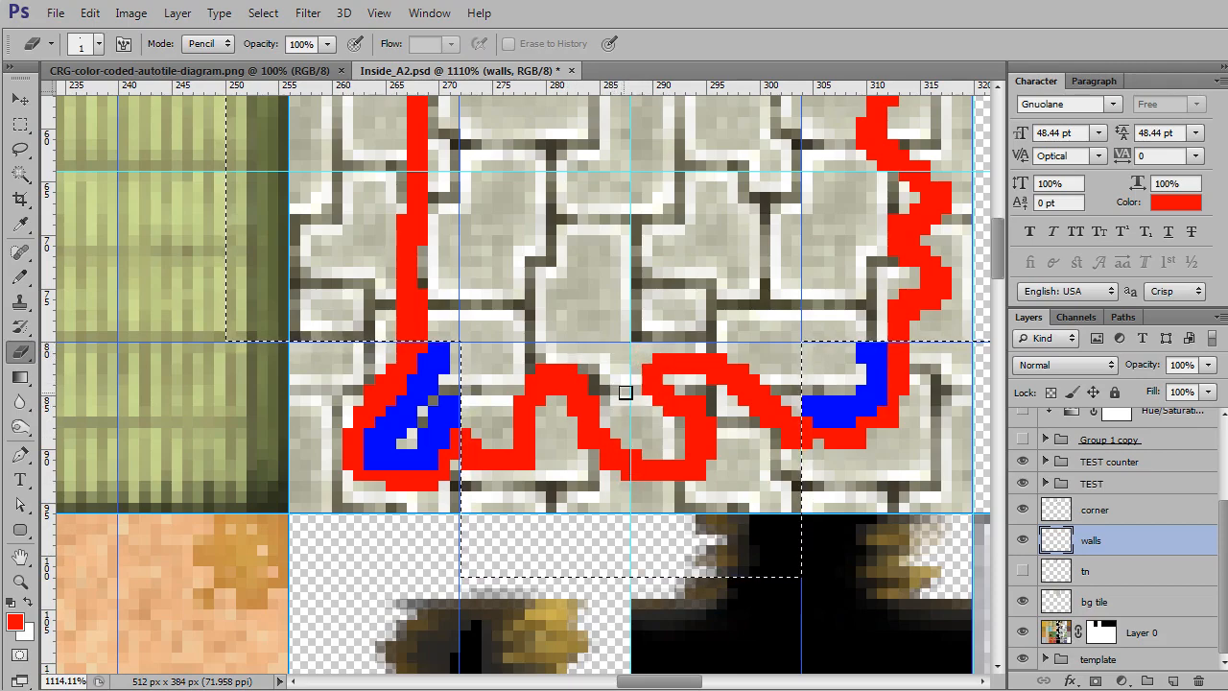
key("space")
mouse_move(869, 177)
left_mouse_down()
mouse_move(646, 496)
mouse_move(641, 571)
left_mouse_up()
left_click_drag(619, 178, 610, 377)
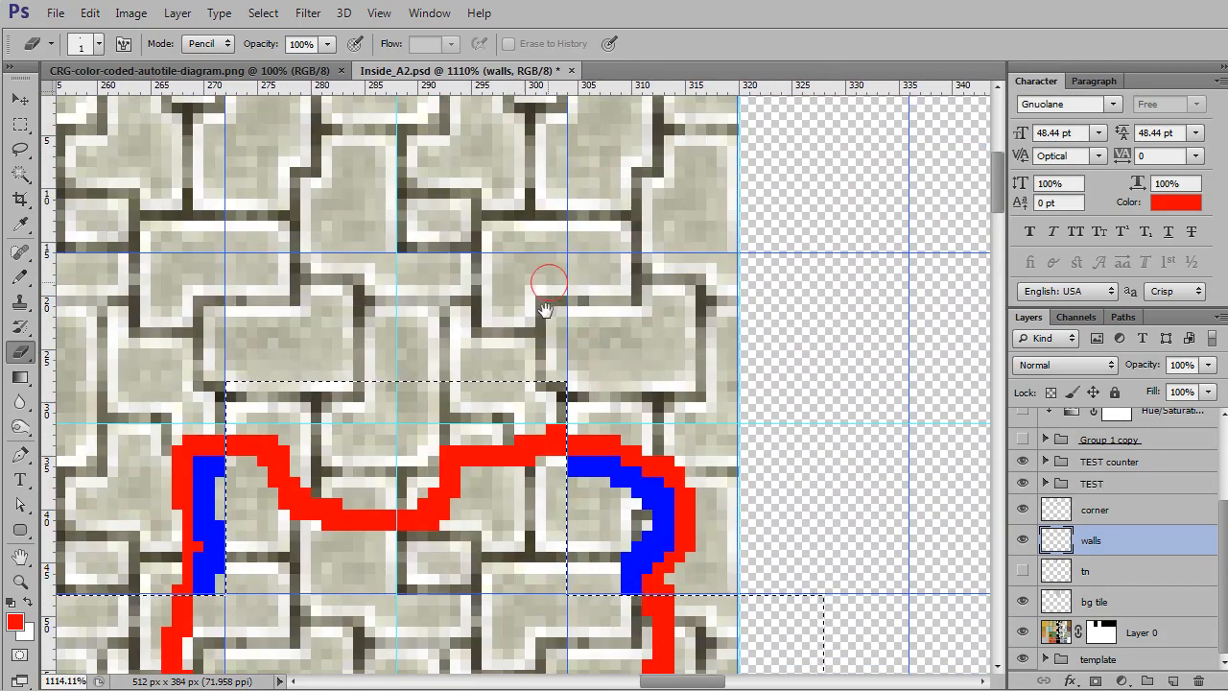
Make the hidden tn layer visible
left_click_drag(548, 278, 774, 360)
left_click_drag(680, 553, 658, 339)
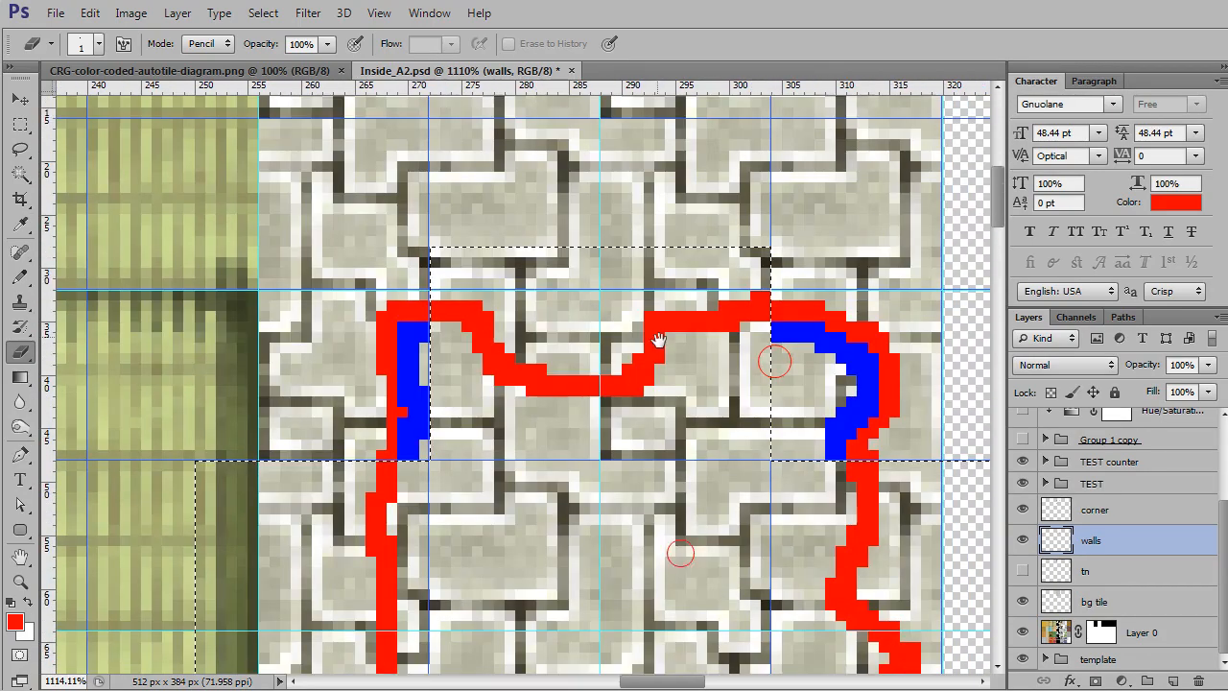
left_click(1016, 575)
key("space")
left_click_drag(682, 562, 674, 287)
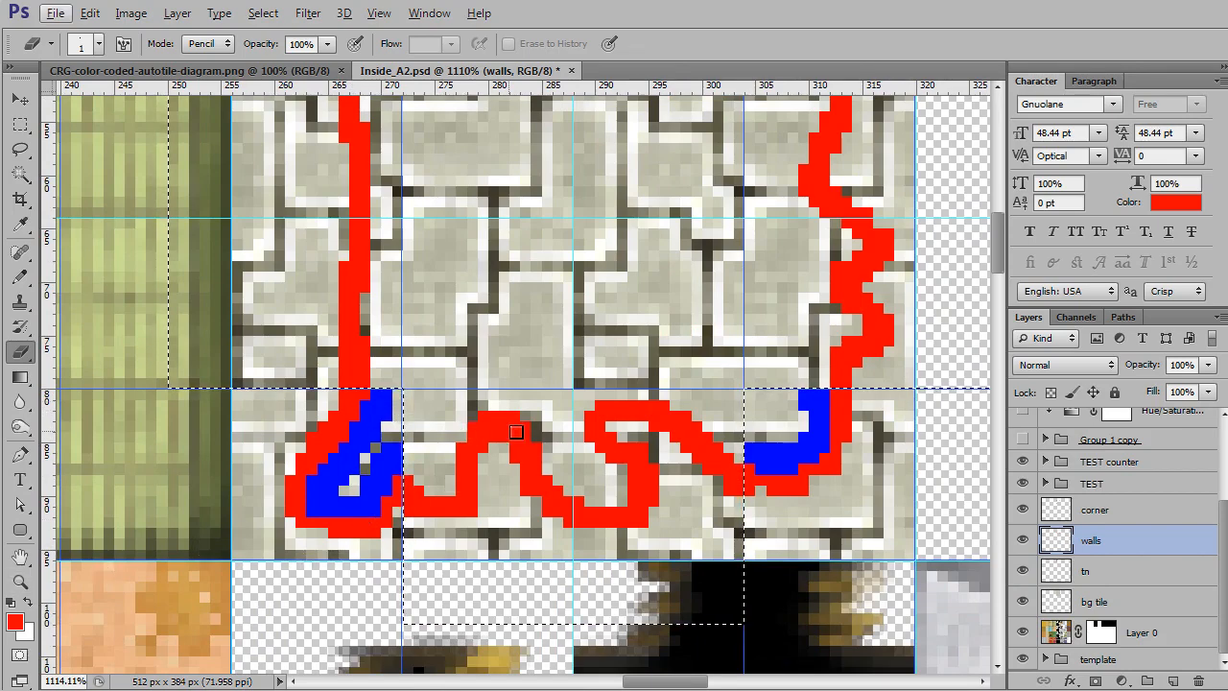
Sample the corner pieces' blue and pencil 2 px blue lines along the inner side of the left, upper and right red walls
key("b")
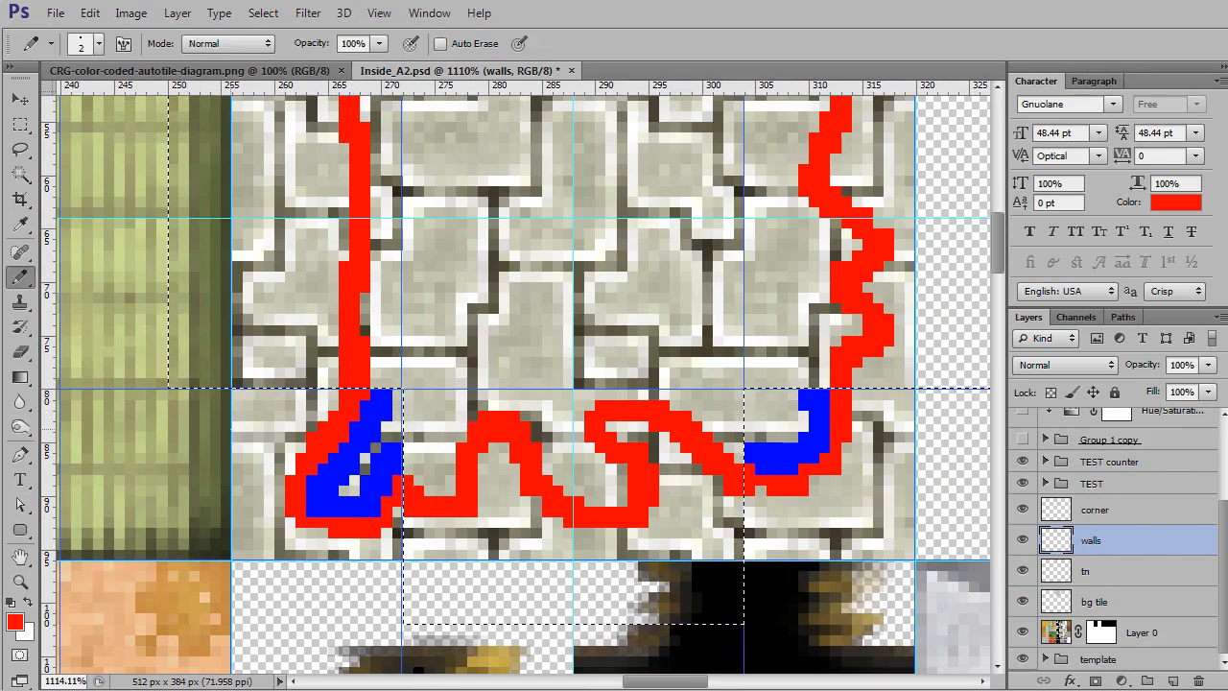
left_click(369, 422, "alt")
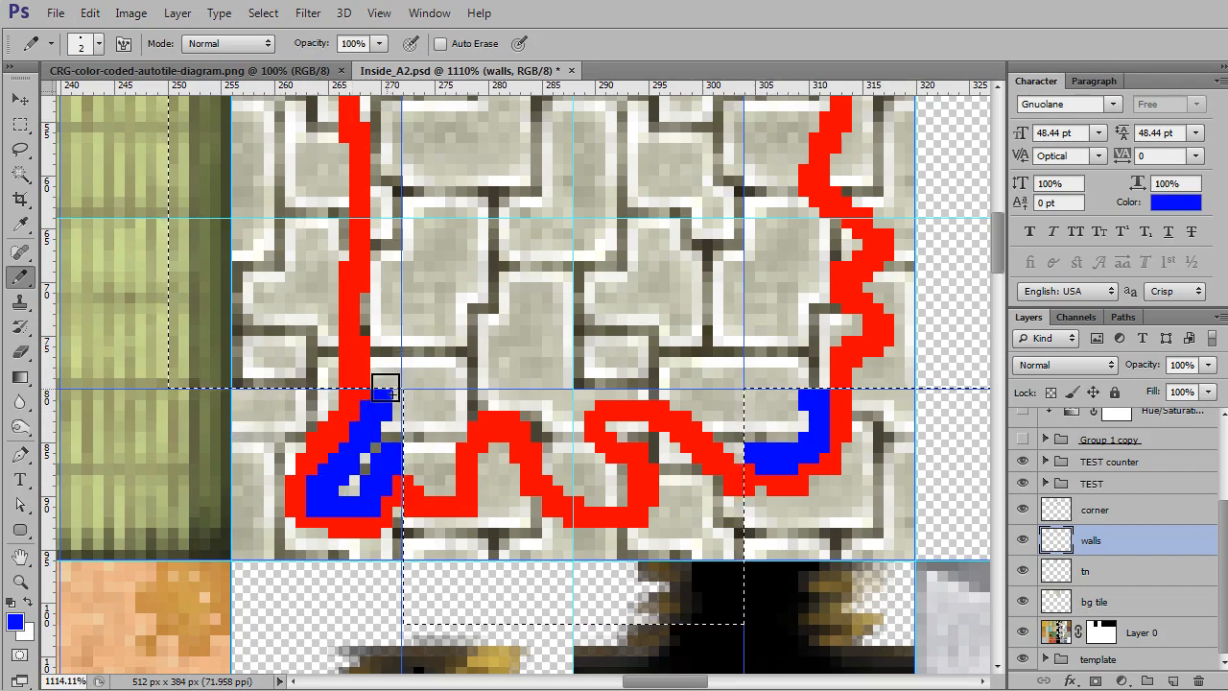
mouse_move(383, 393)
left_mouse_down()
mouse_move(386, 273)
mouse_move(392, 486)
left_mouse_up()
left_click_drag(395, 422, 395, 259)
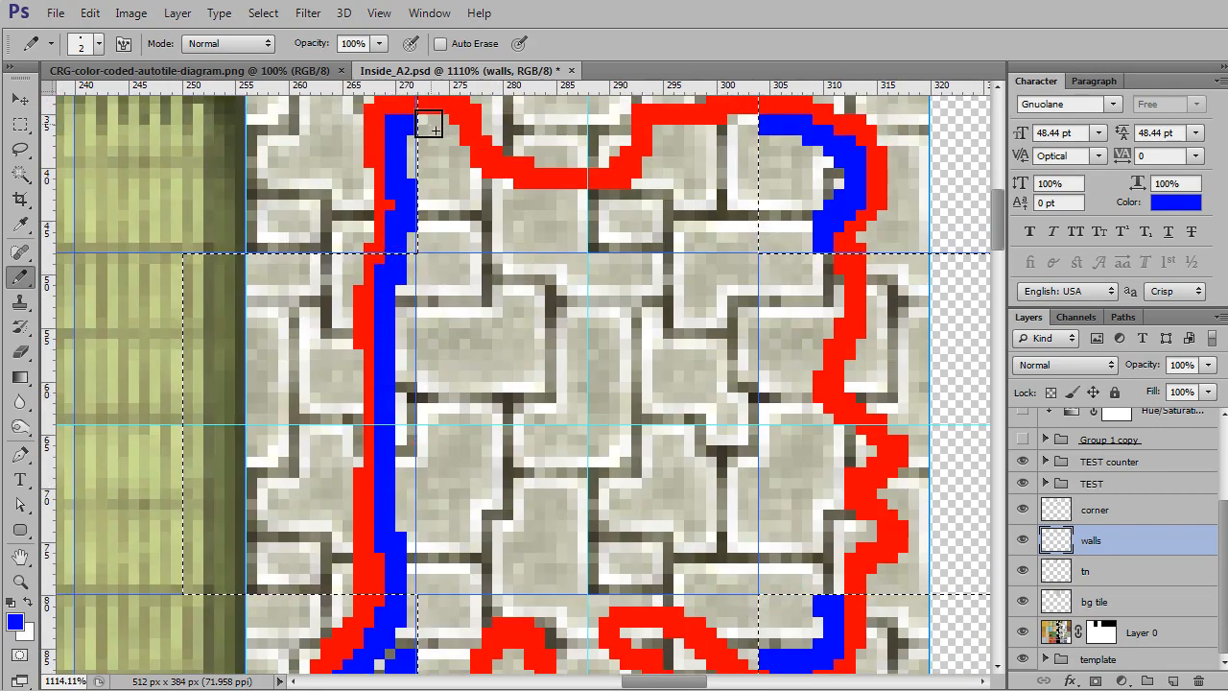
mouse_move(433, 119)
left_mouse_down()
mouse_move(503, 192)
mouse_move(585, 205)
mouse_move(625, 201)
mouse_move(690, 142)
mouse_move(767, 125)
left_mouse_up()
mouse_move(829, 266)
left_mouse_down()
mouse_move(847, 312)
mouse_move(822, 415)
mouse_move(871, 457)
mouse_move(858, 488)
mouse_move(875, 551)
mouse_move(849, 556)
mouse_move(824, 596)
mouse_move(775, 424)
left_mouse_up()
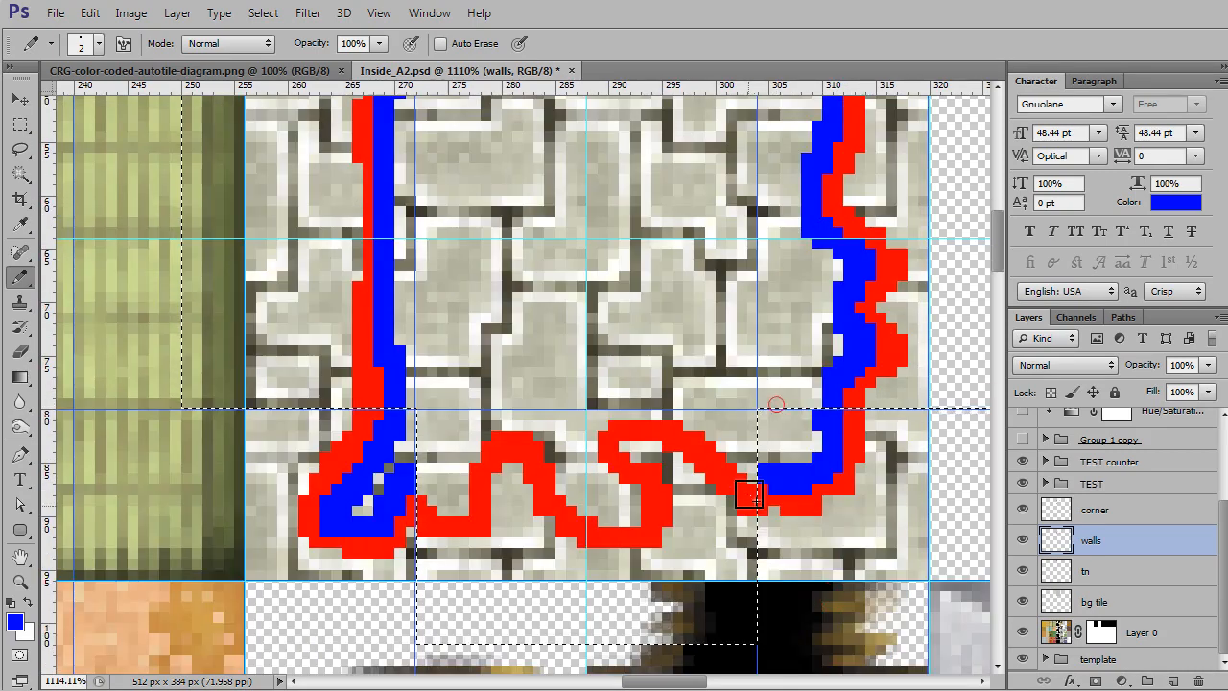
Pencil a 2 px blue line along the inner side of the wavy lower red wall, and clear the cross-shaped selection
mouse_move(763, 476)
left_mouse_down()
mouse_move(714, 431)
mouse_move(647, 422)
left_mouse_up()
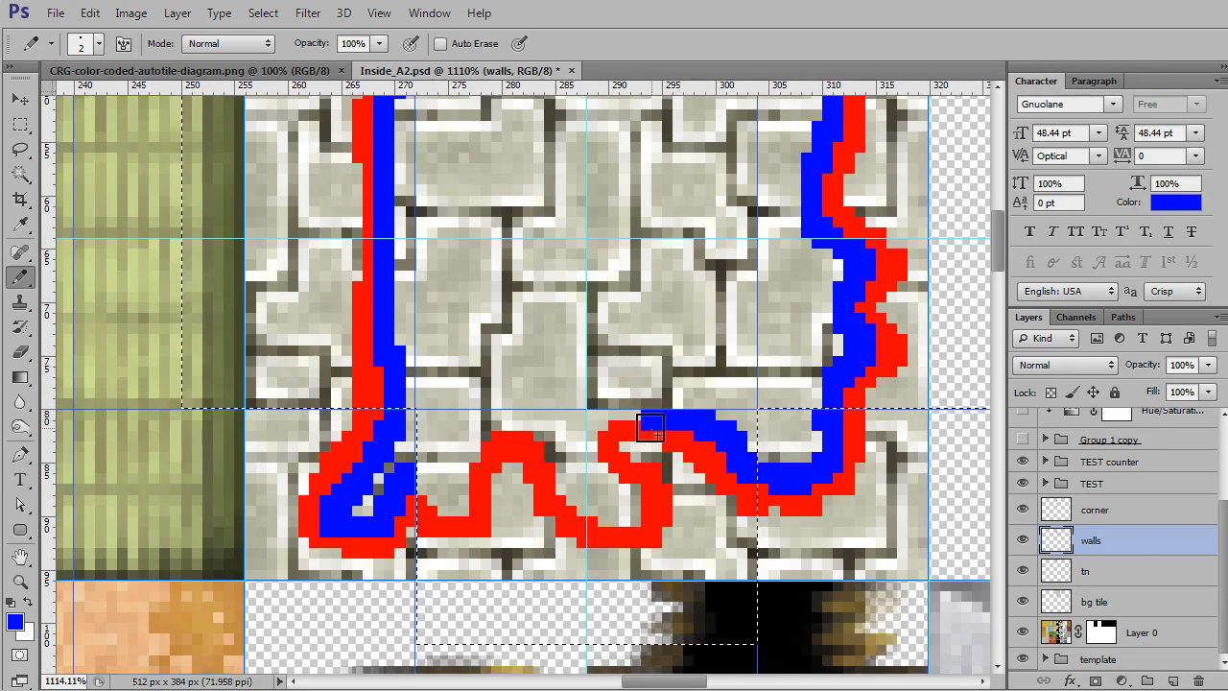
left_click(612, 433)
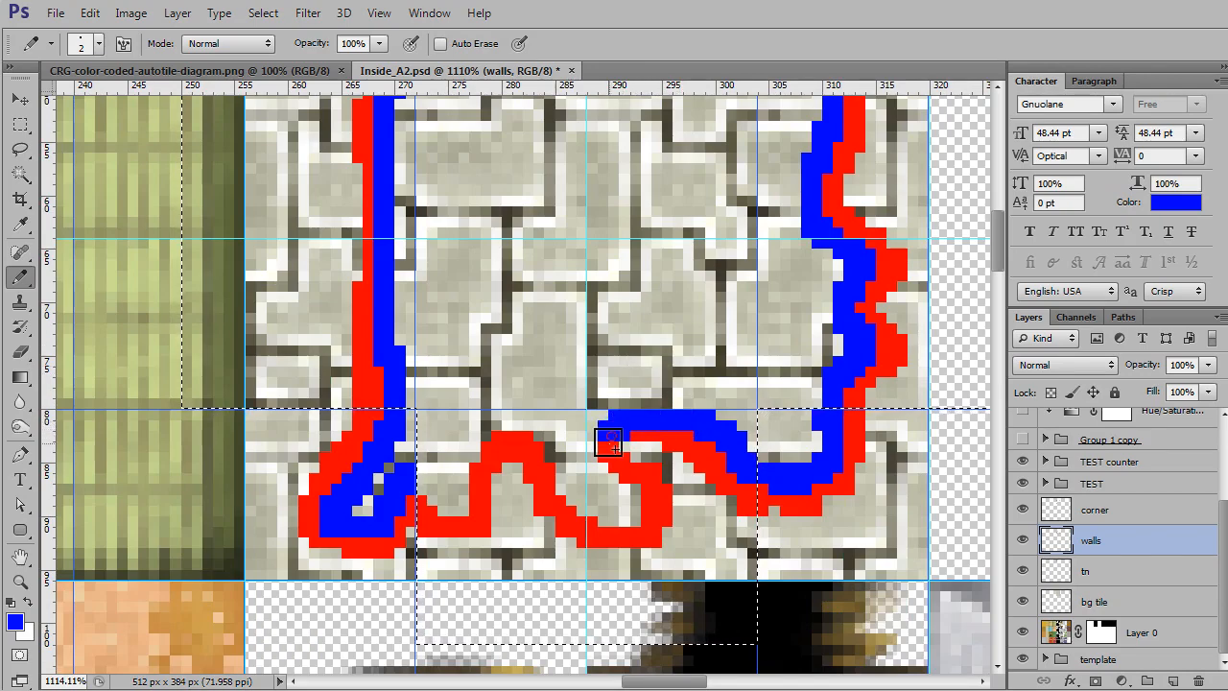
left_click(596, 430)
mouse_move(602, 462)
left_mouse_down()
mouse_move(640, 529)
mouse_move(573, 503)
mouse_move(564, 455)
mouse_move(543, 440)
mouse_move(569, 415)
mouse_move(549, 433)
mouse_move(473, 443)
mouse_move(471, 509)
mouse_move(443, 509)
mouse_move(422, 474)
left_mouse_up()
left_click(536, 430)
left_click_drag(678, 348, 640, 464)
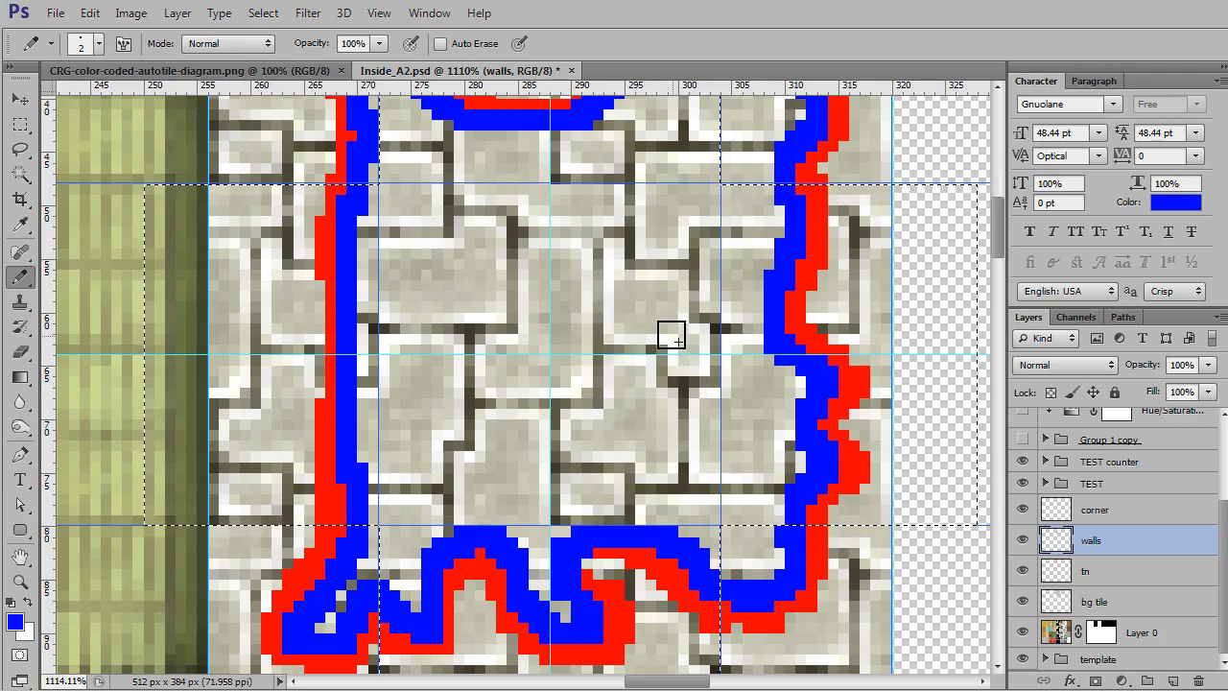
left_click_drag(663, 335, 663, 397)
scroll(663, 397, "down", 4)
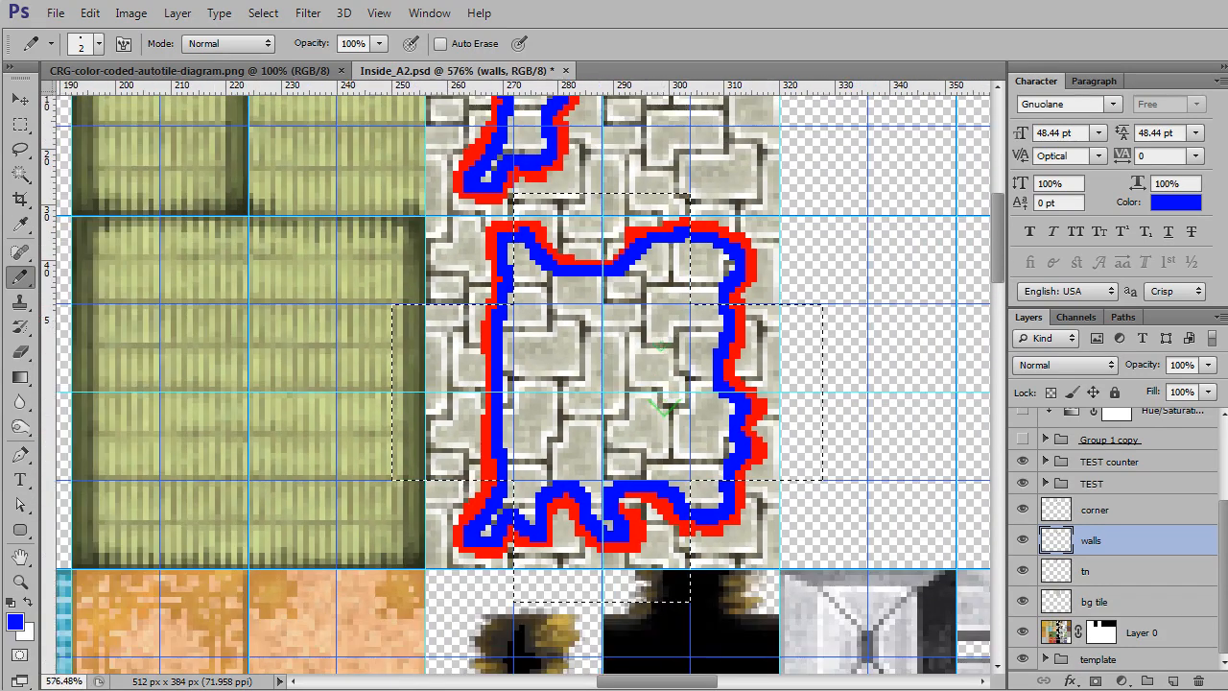
left_click_drag(698, 286, 677, 381)
scroll(677, 381, "down", 1)
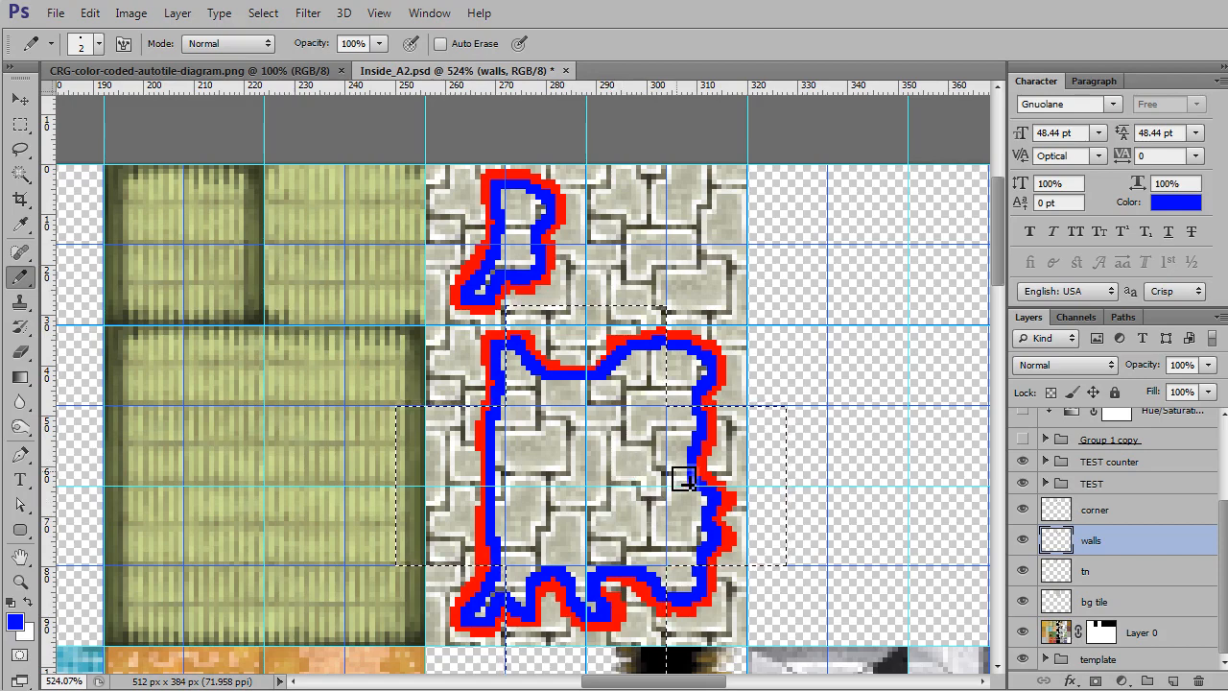
key("ctrl+d")
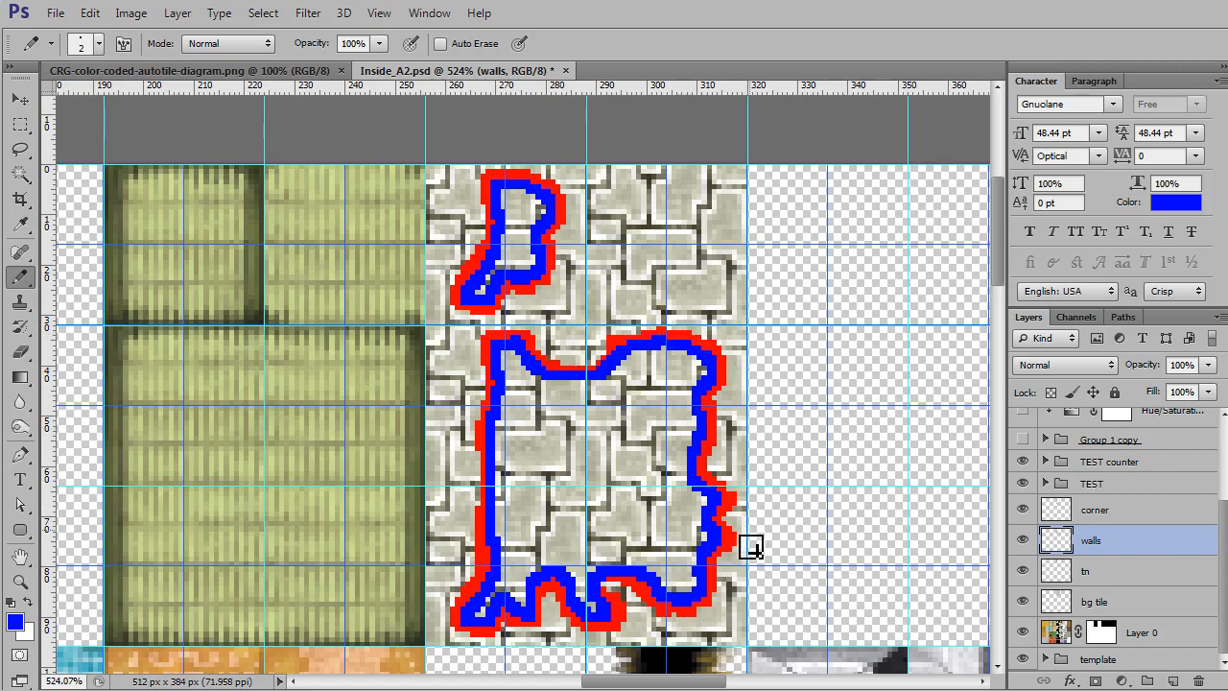
On the bg tile layer, lasso a freehand selection that follows the wall outline around the large block
left_click(1099, 602)
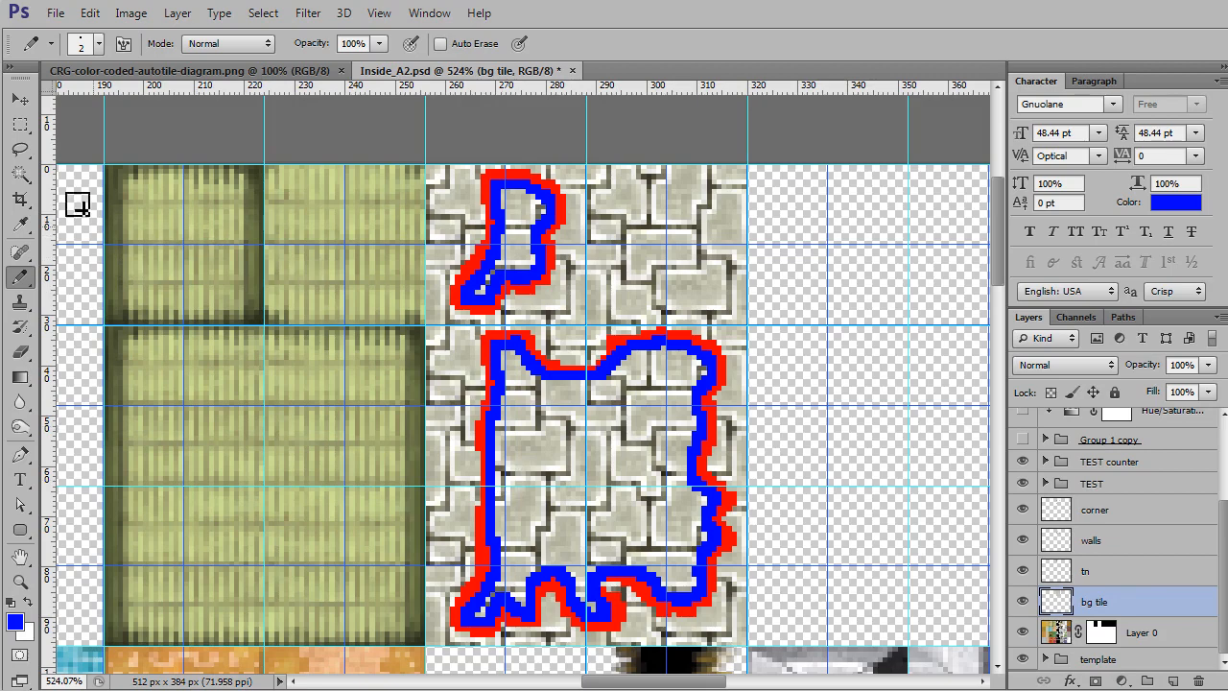
left_click(20, 124)
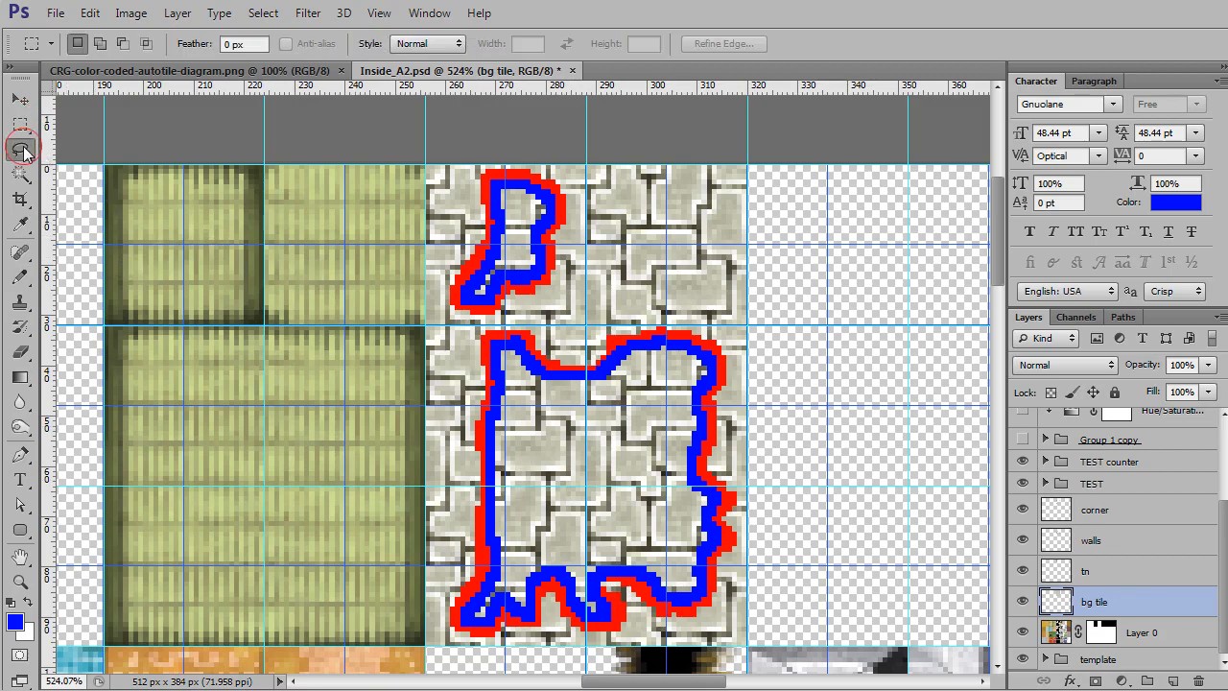
left_click(20, 148)
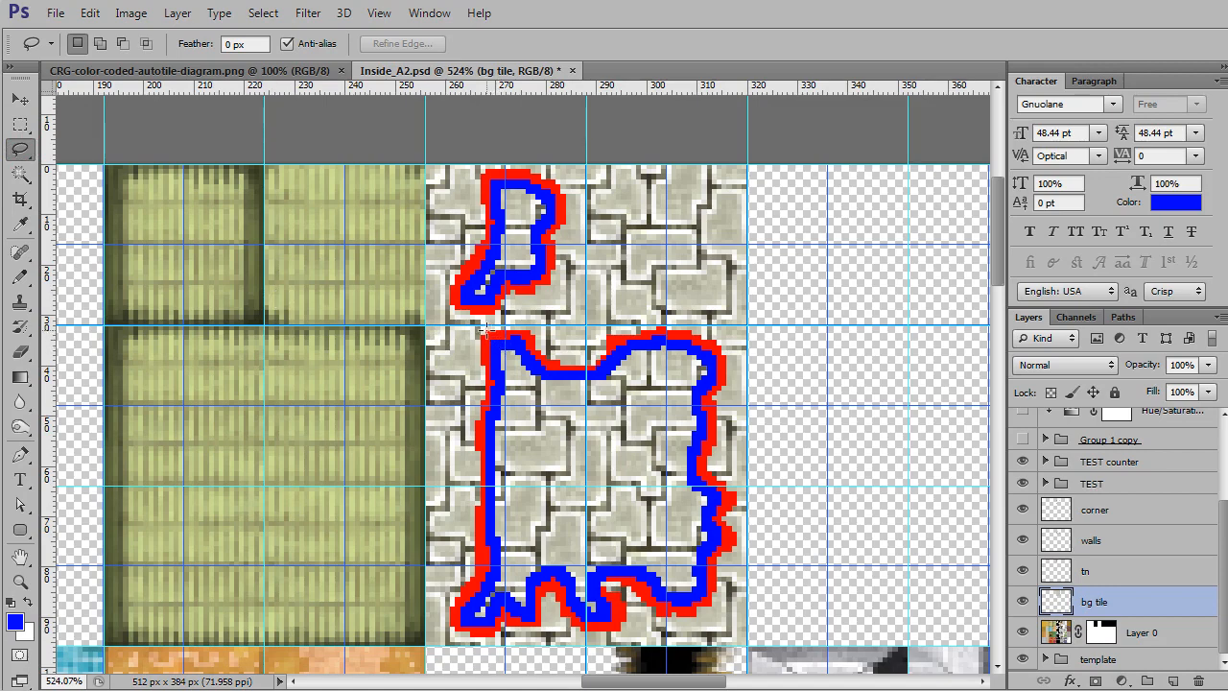
left_click_drag(485, 329, 488, 449)
mouse_move(489, 531)
left_mouse_down()
mouse_move(459, 621)
mouse_move(480, 629)
mouse_move(506, 610)
mouse_move(520, 619)
mouse_move(548, 581)
mouse_move(568, 608)
mouse_move(604, 617)
mouse_move(601, 573)
mouse_move(667, 607)
mouse_move(706, 577)
mouse_move(722, 522)
mouse_move(702, 467)
left_mouse_up()
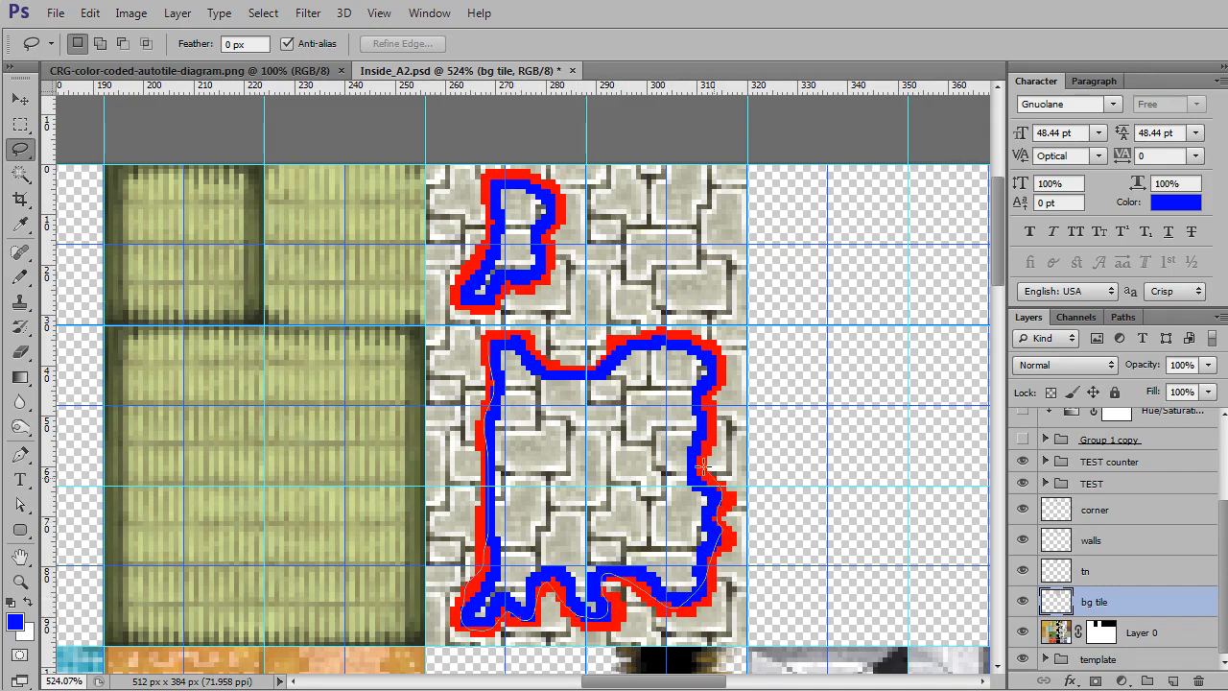
mouse_move(700, 420)
left_mouse_down()
mouse_move(712, 378)
mouse_move(682, 339)
mouse_move(575, 372)
mouse_move(529, 347)
mouse_move(487, 349)
left_mouse_up()
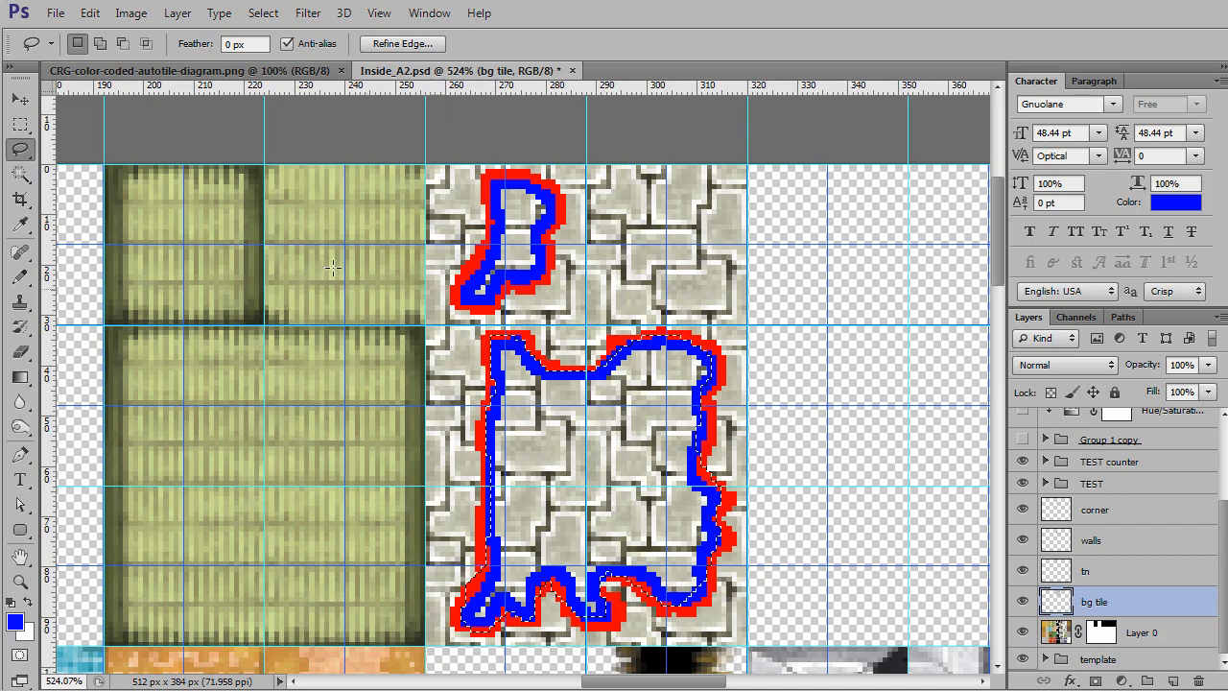
Add a layer mask to the bg tile layer from the selection, hiding the stone outside the walls
left_click(261, 14)
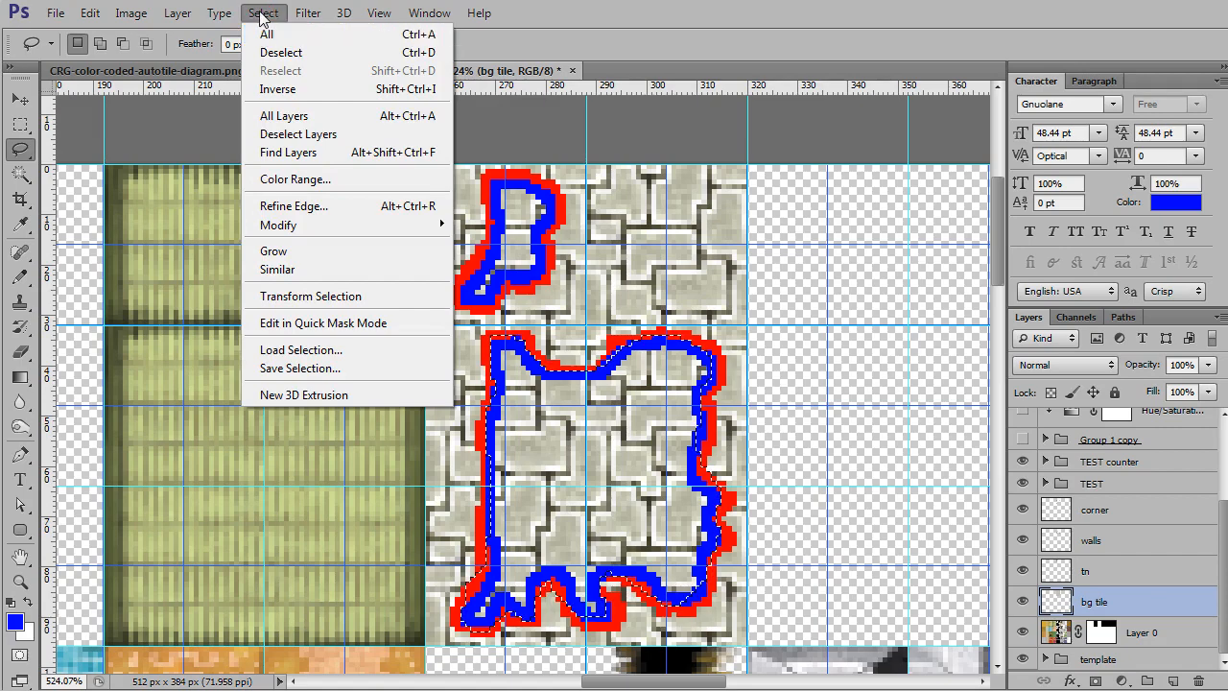
left_click(262, 14)
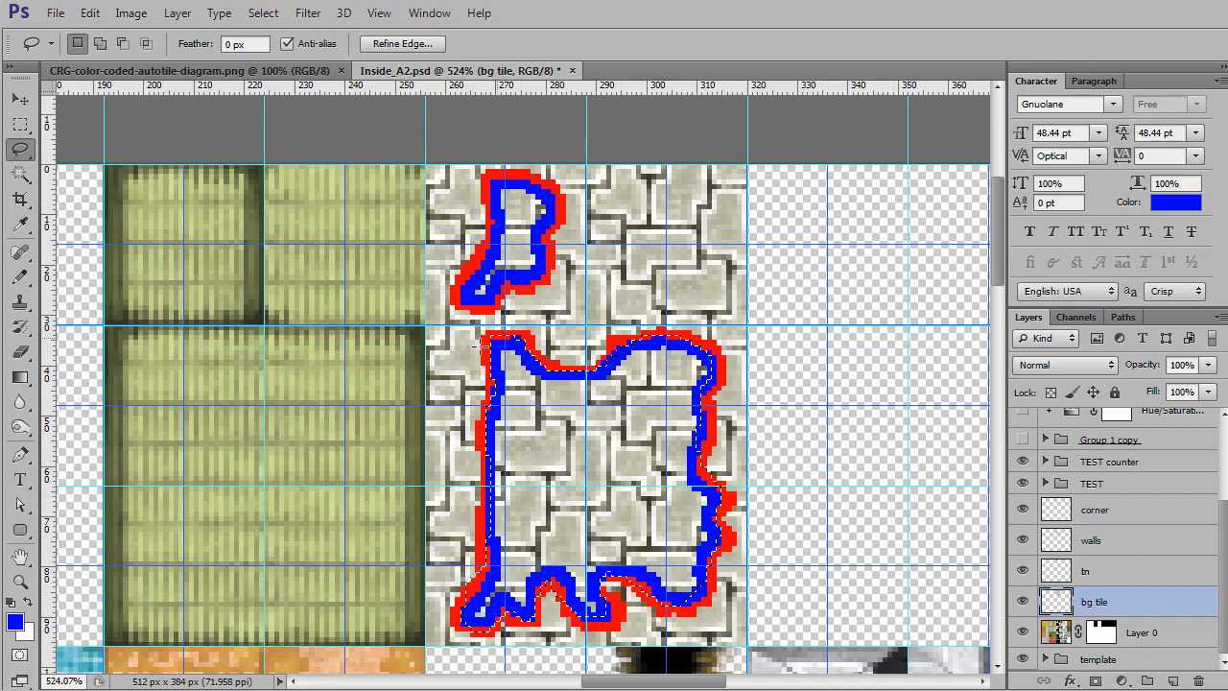
left_click(1095, 681)
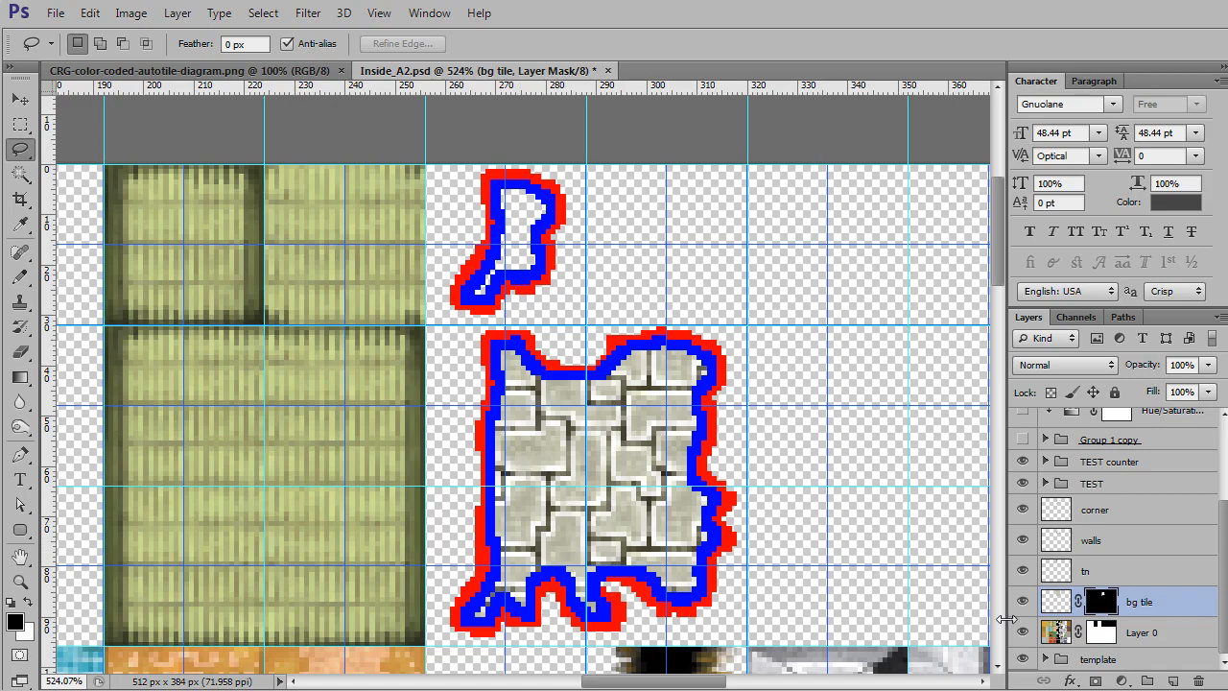
Select the upper-right tile cell and fill it with white on the bg tile mask to restore its stone floor
left_click(19, 124)
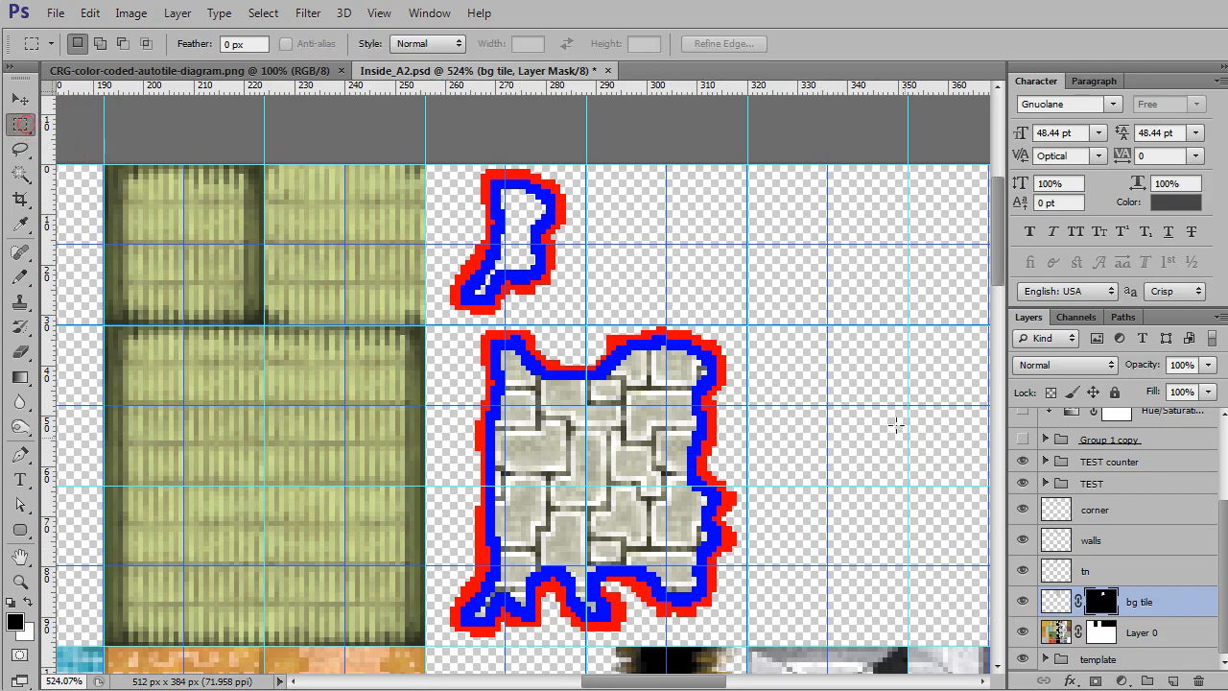
left_click_drag(749, 156, 588, 323)
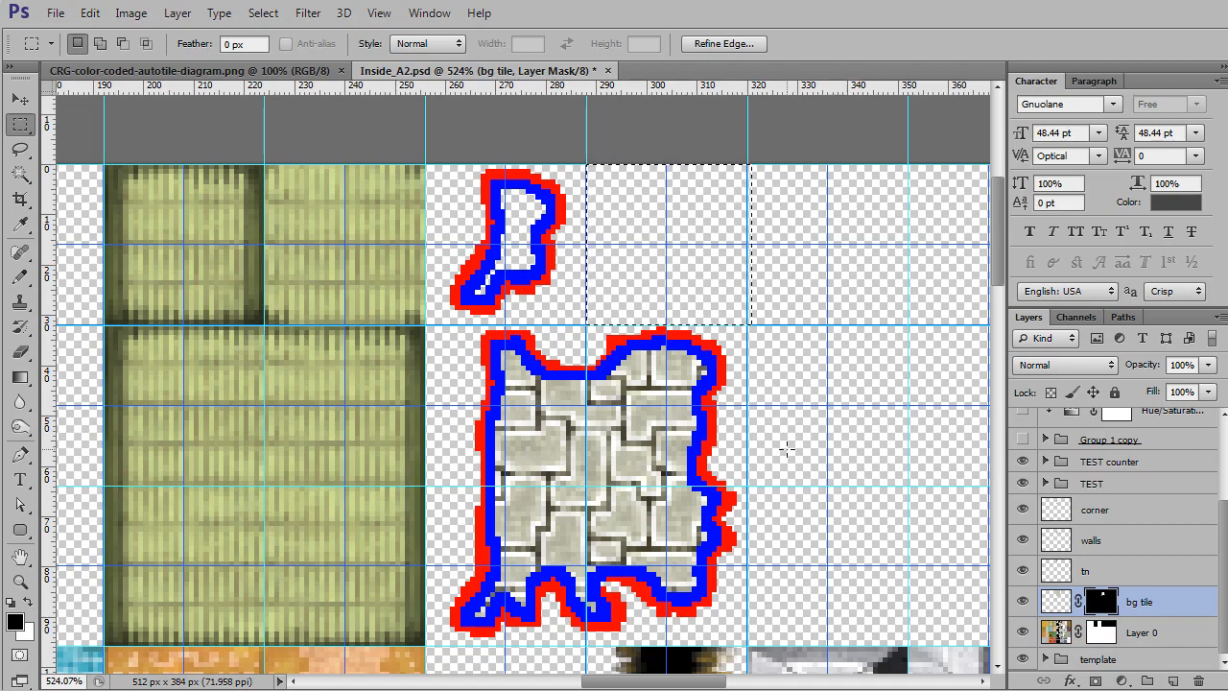
left_click(26, 601)
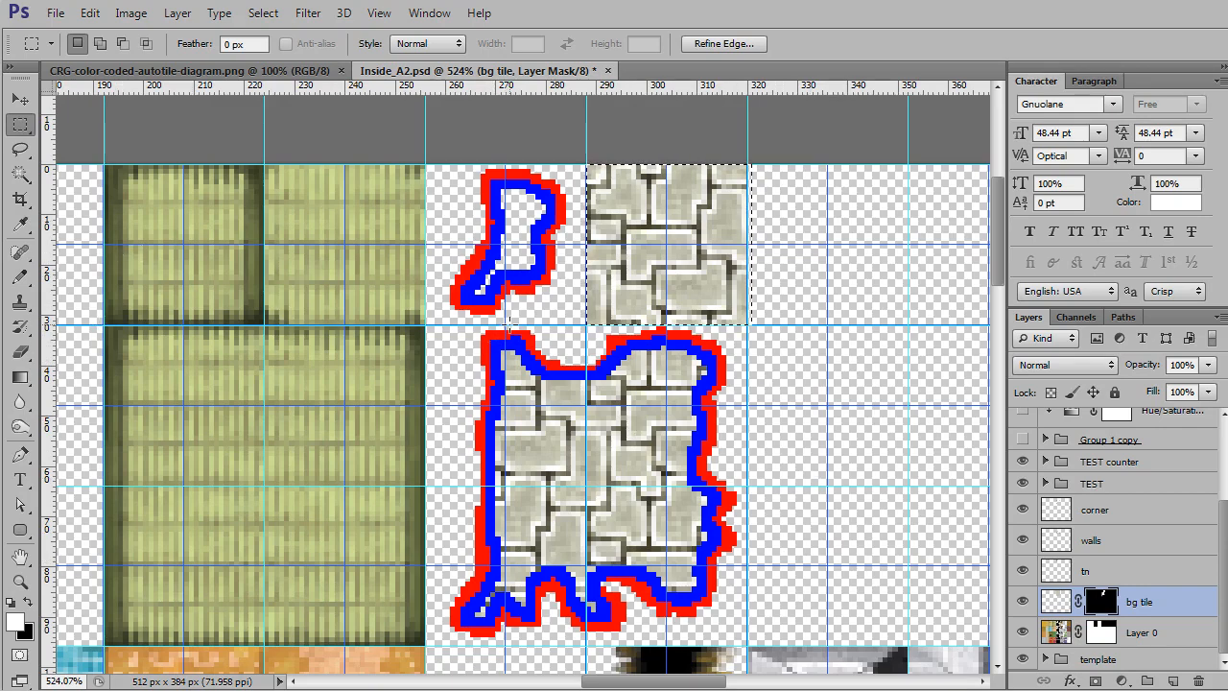
Lasso around the small upper-left outline, fill the area white on the bg tile mask, and clear the selection
left_click(19, 149)
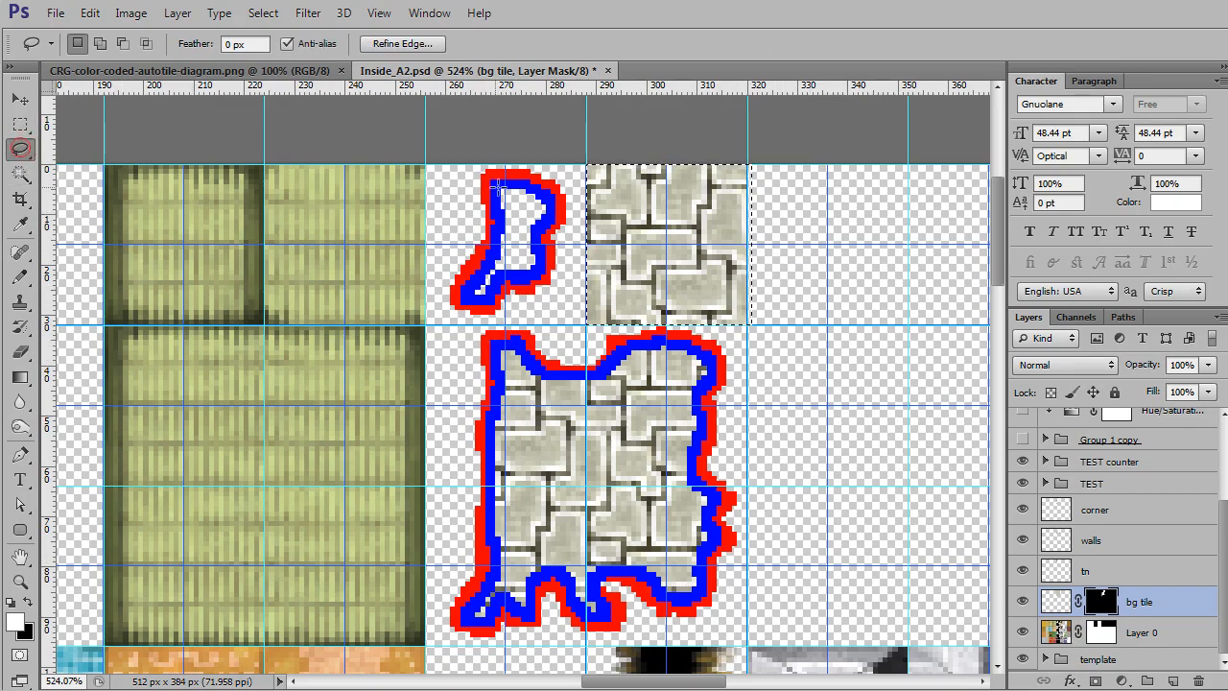
mouse_move(522, 182)
left_mouse_down()
mouse_move(495, 213)
mouse_move(472, 300)
mouse_move(550, 255)
left_mouse_up()
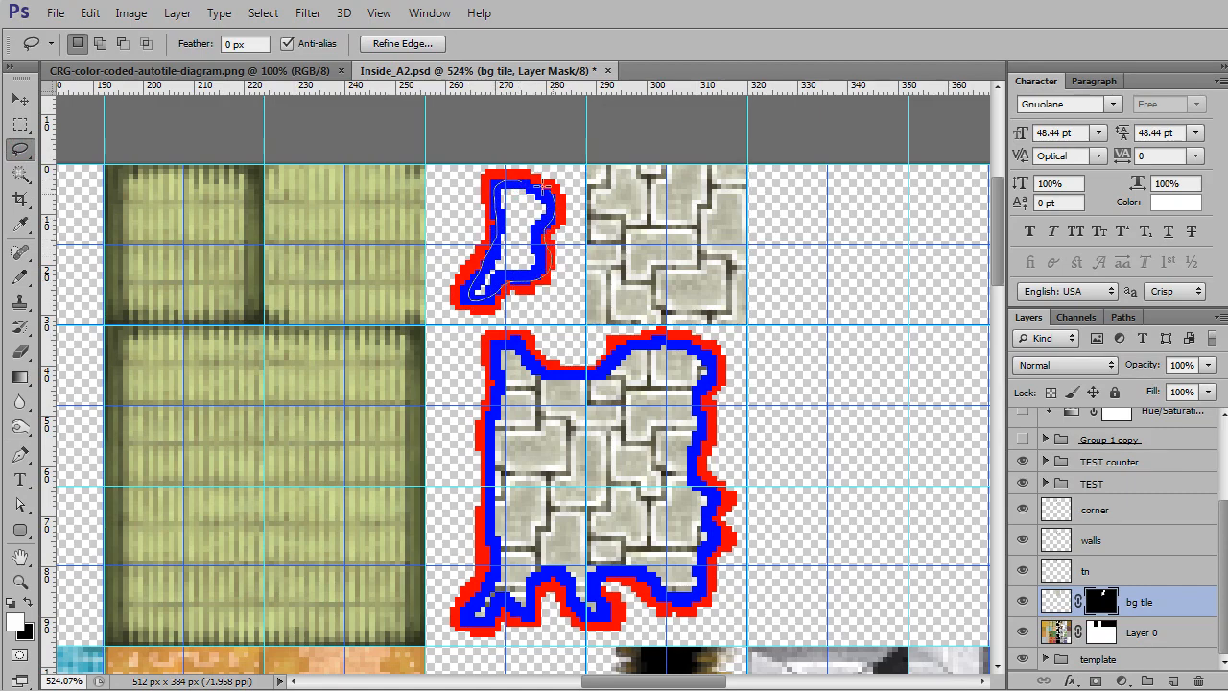
left_click_drag(514, 179, 515, 179)
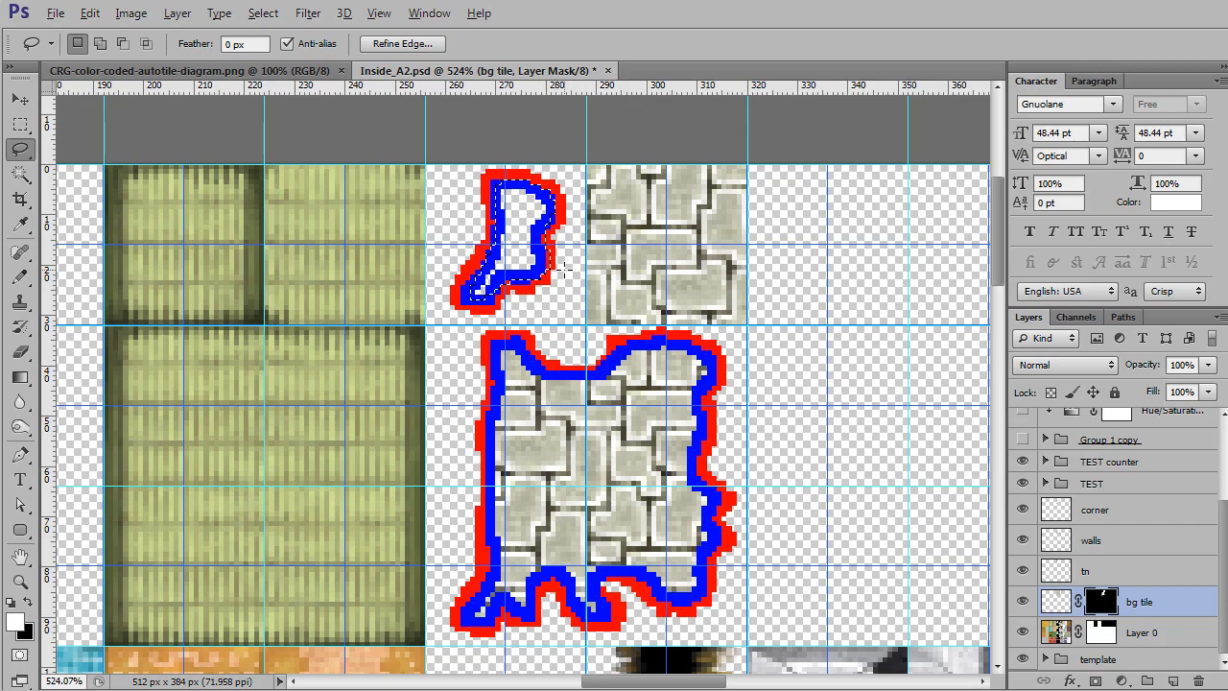
key("alt+BackSpace")
key("ctrl+d")
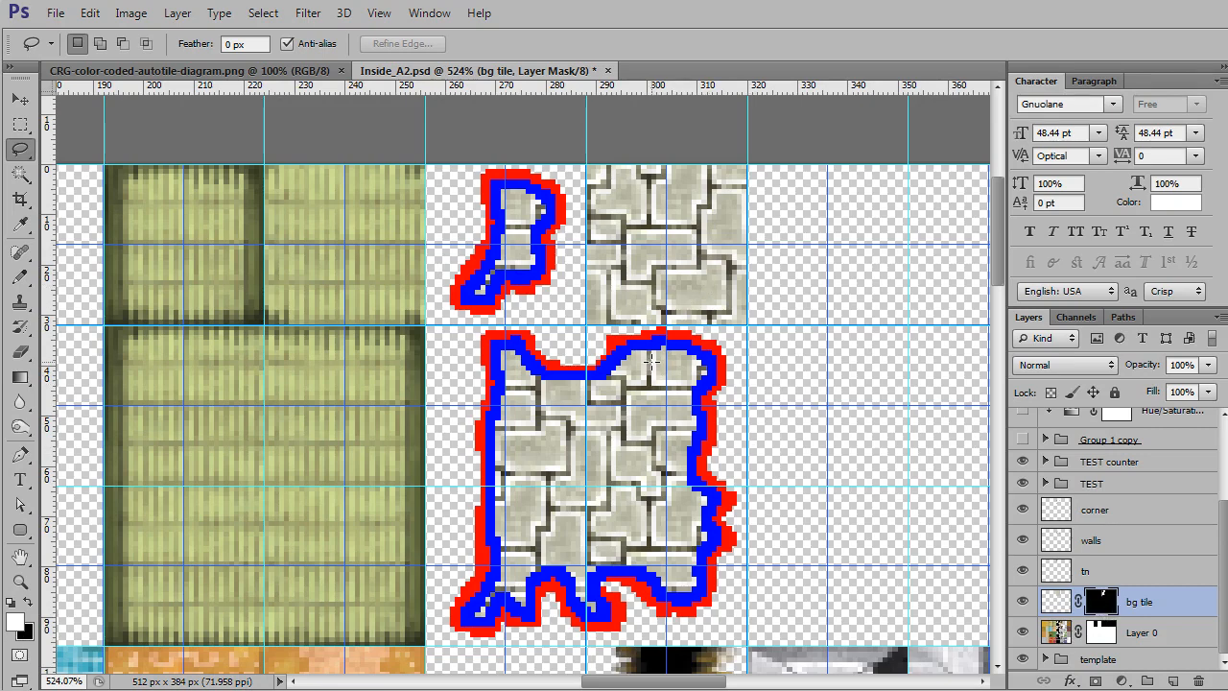
Save Inside_A2.psd and delete the old Inside_A2.png from the Tutorial folder in the file manager
key("ctrl+s")
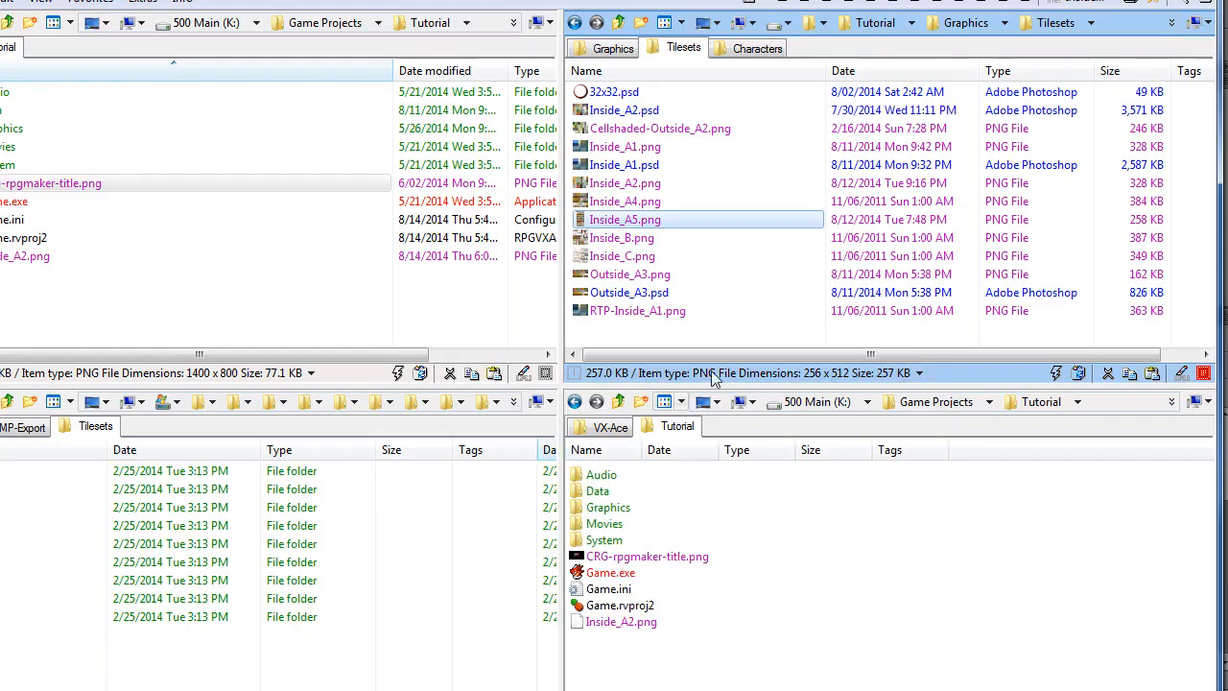
left_click(27, 255)
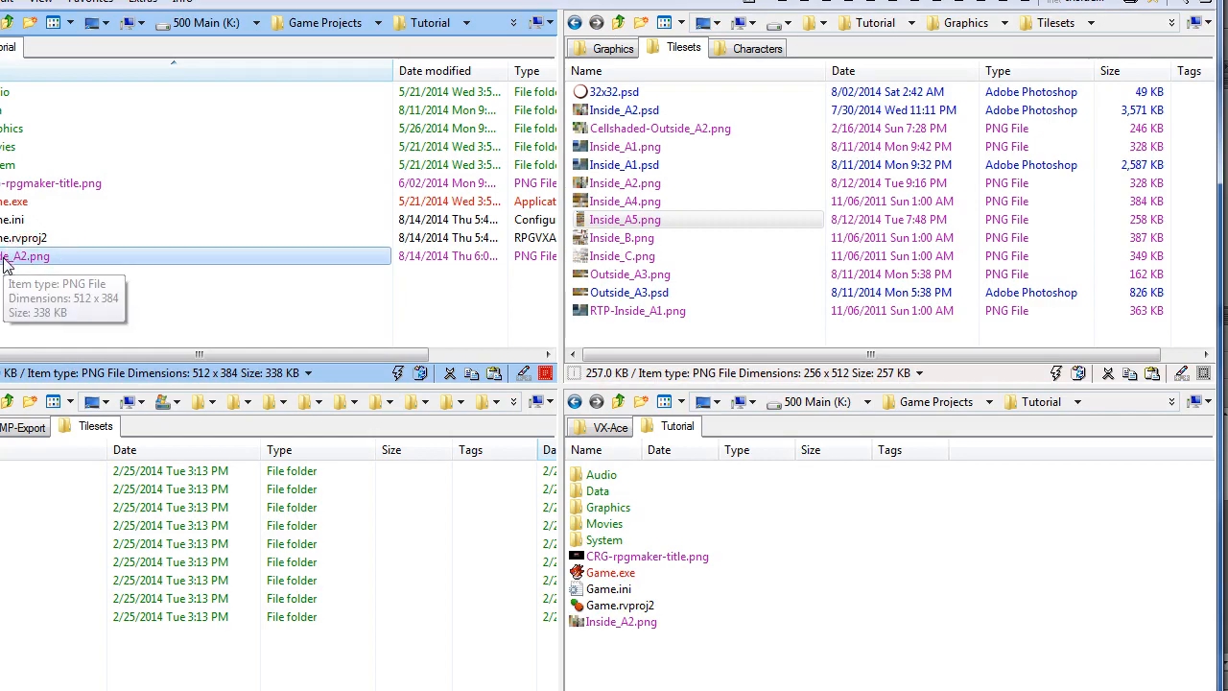
key("Delete")
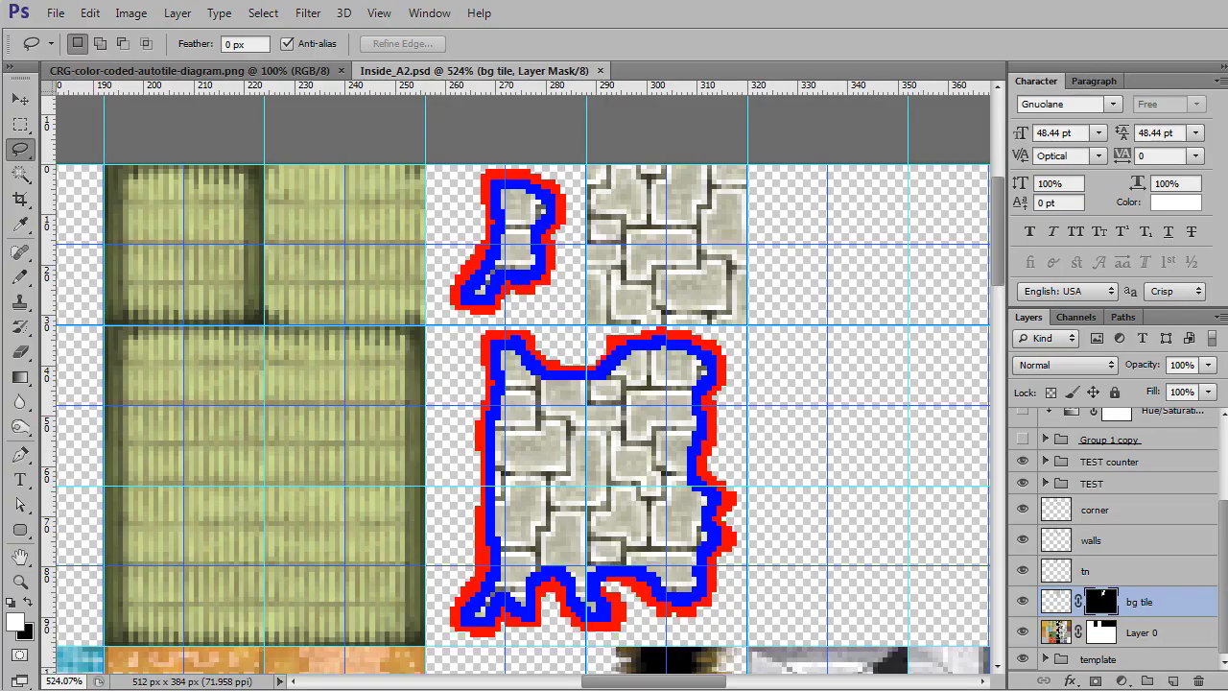
Switch back to Photoshop and export the tileset for web as Inside_A2.png into the Tutorial folder
left_click(56, 12)
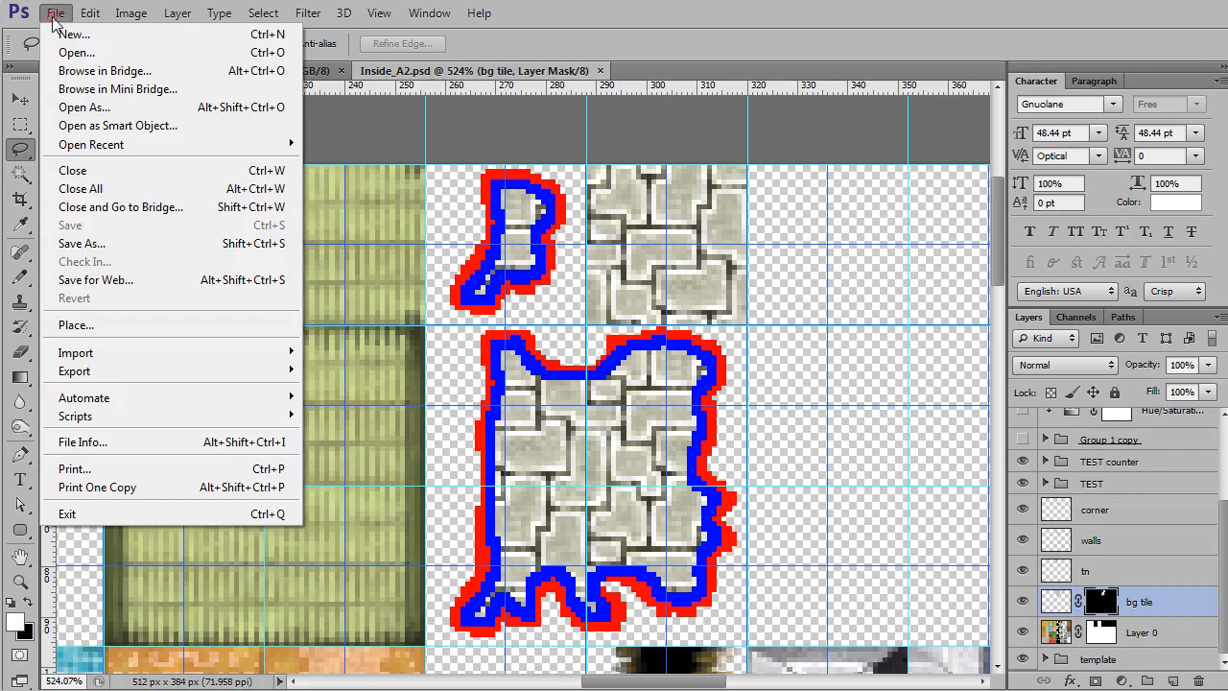
left_click(115, 279)
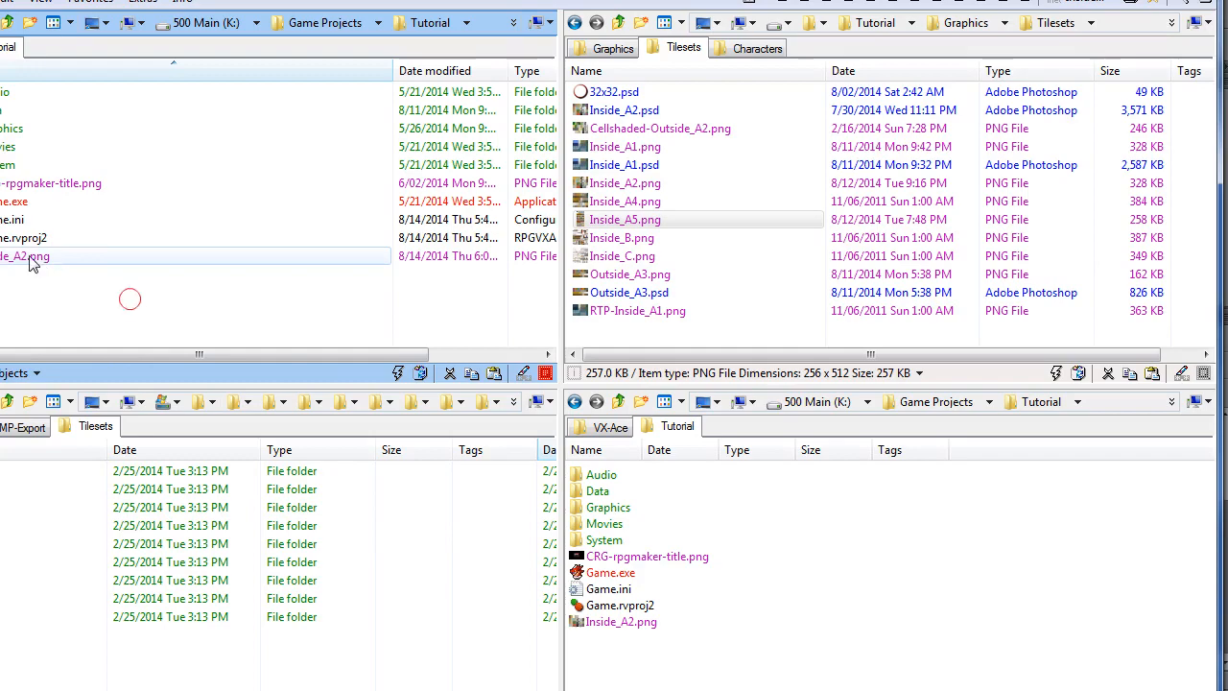
Move Inside_A2.png into the Tilesets folder, replacing the existing file, and switch to RPG Maker VX Ace
left_click_drag(27, 255, 741, 195)
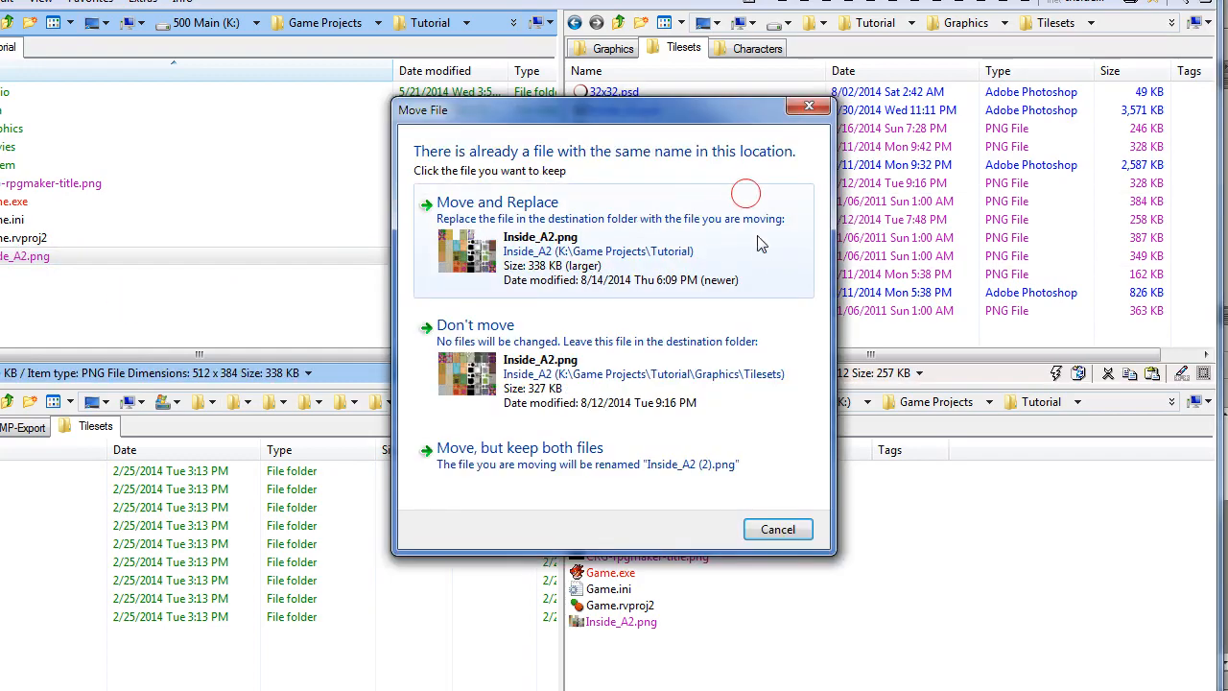
left_click(628, 238)
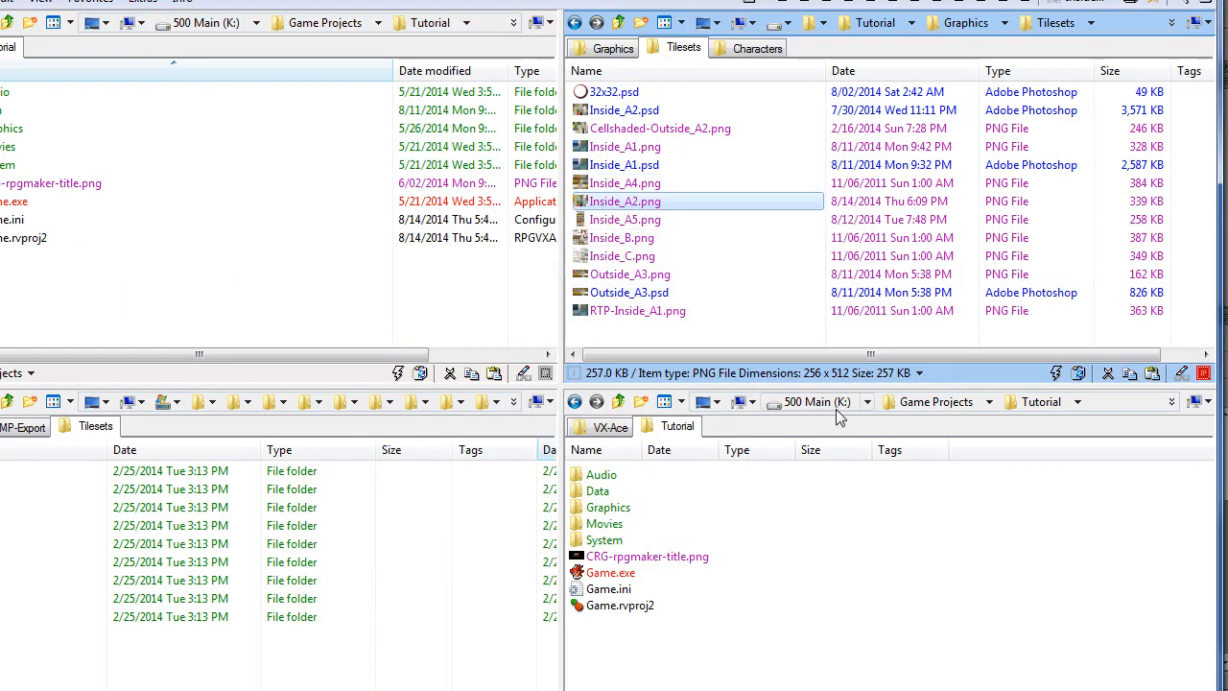
key("alt+Tab")
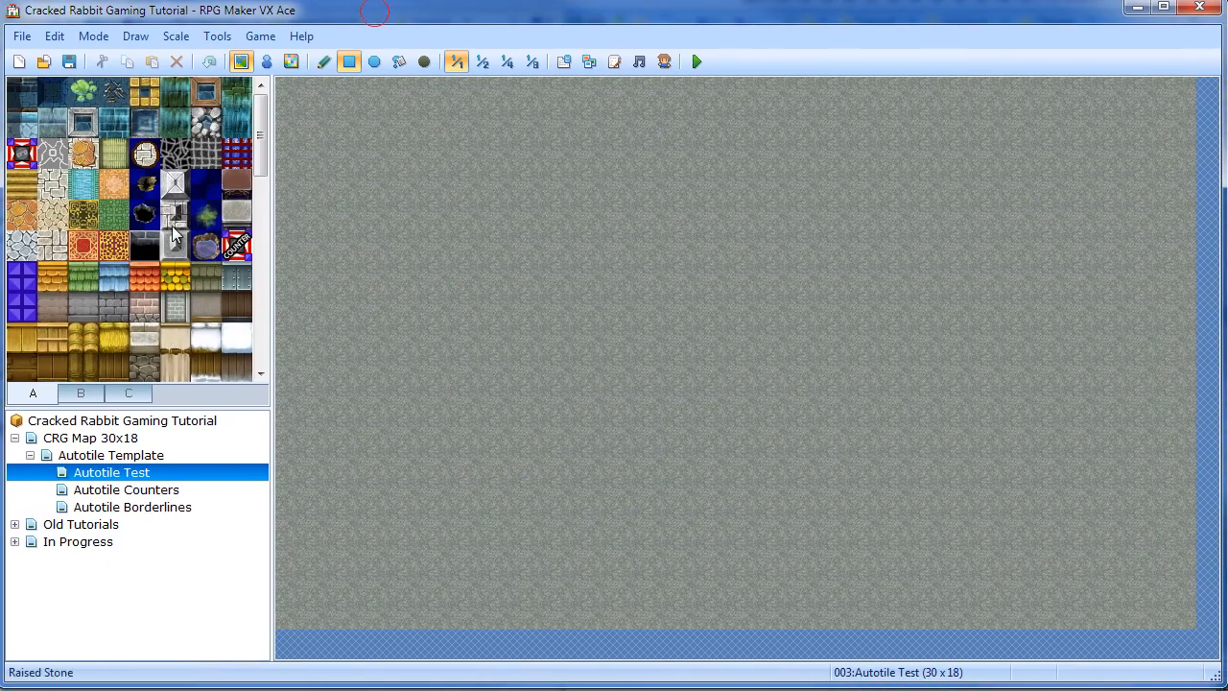
Reload the tileset through the database and draw a large rectangle of the new outlined stone autotile on the Autotile Test map
key("F9")
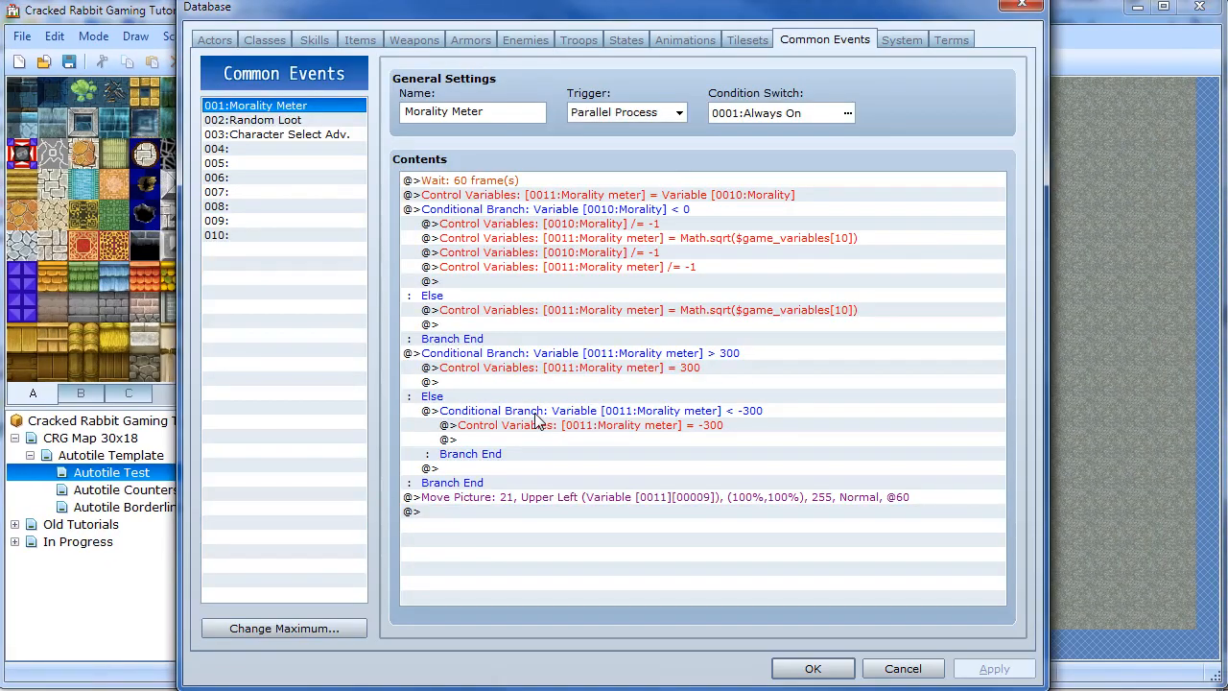
left_click(815, 666)
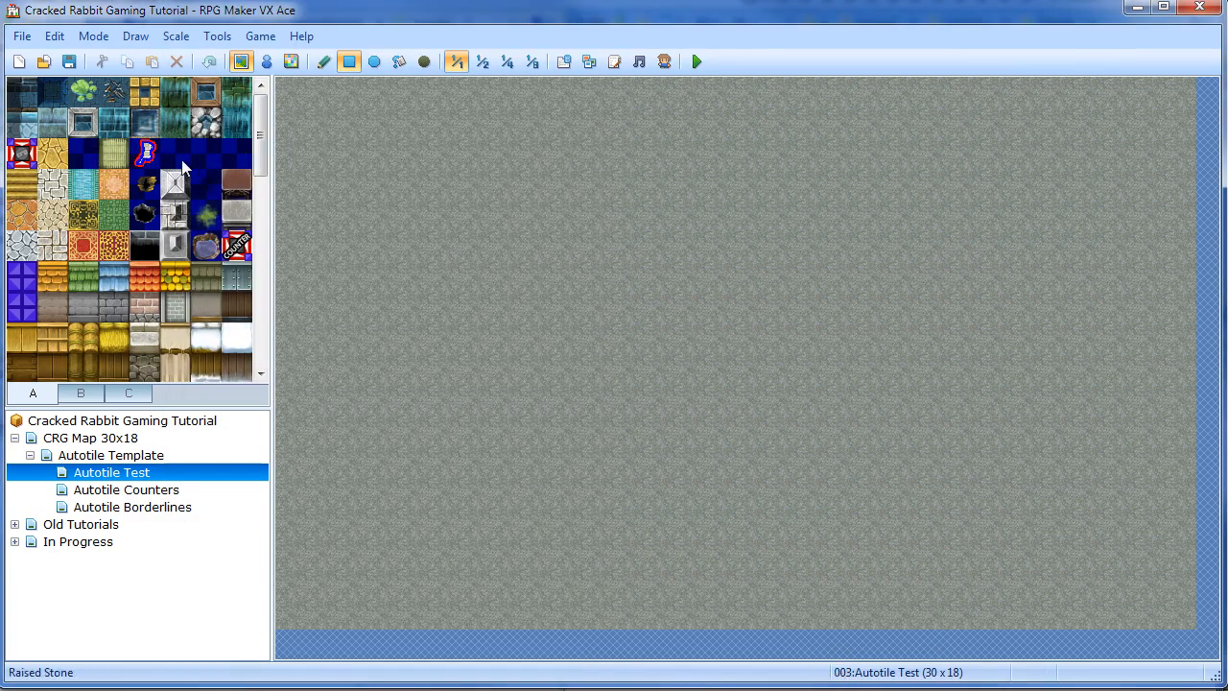
left_click(145, 152)
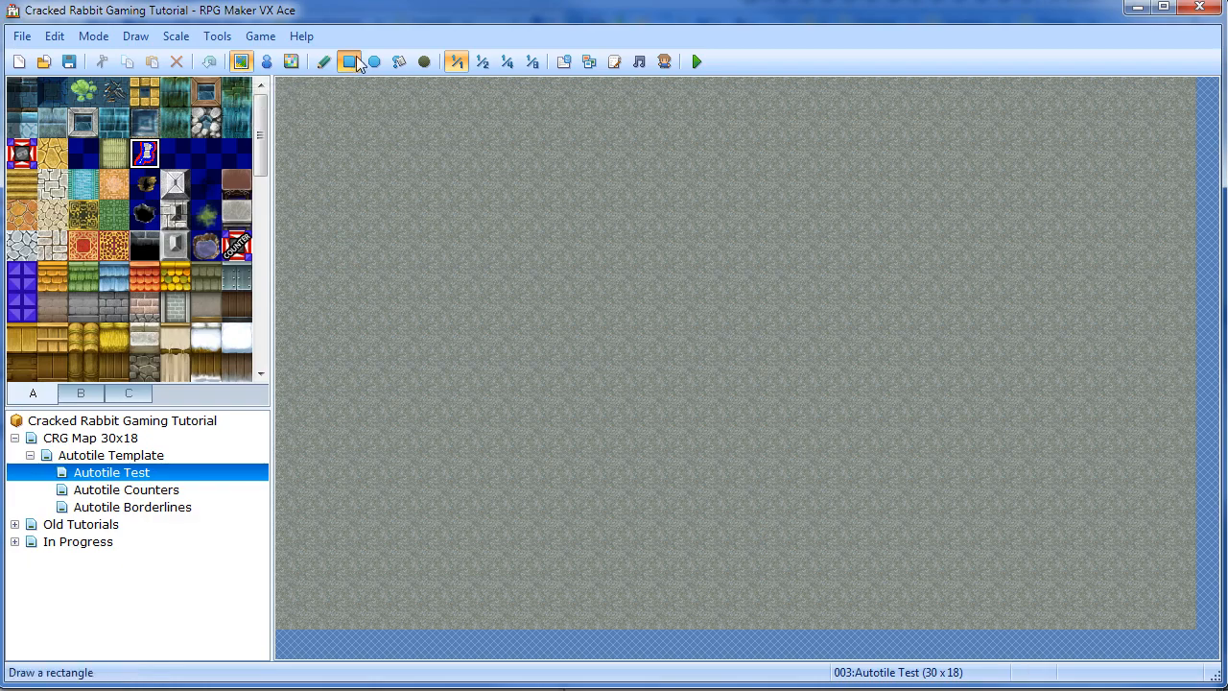
left_click_drag(355, 184, 656, 380)
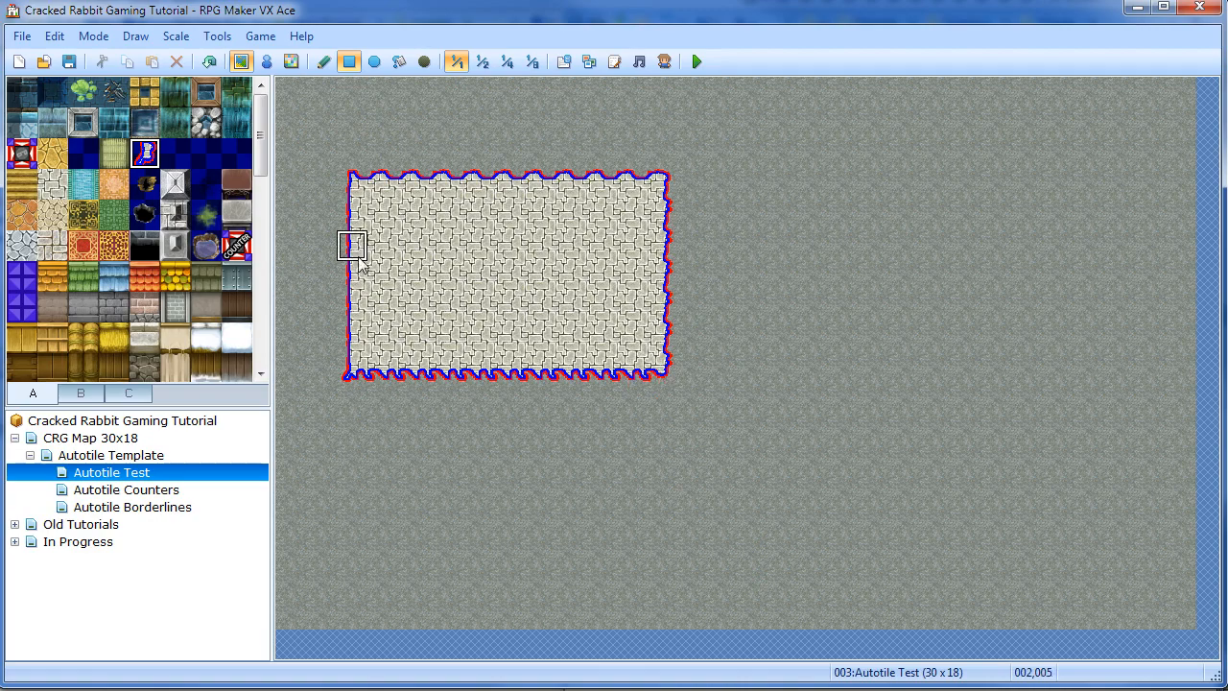
Draw a two-tile-wide cross plus a one-tile-wide vertical strip and horizontal strip of the same autotile on the map
left_click_drag(877, 151, 910, 504)
left_click_drag(751, 244, 1010, 286)
left_click_drag(743, 403, 748, 584)
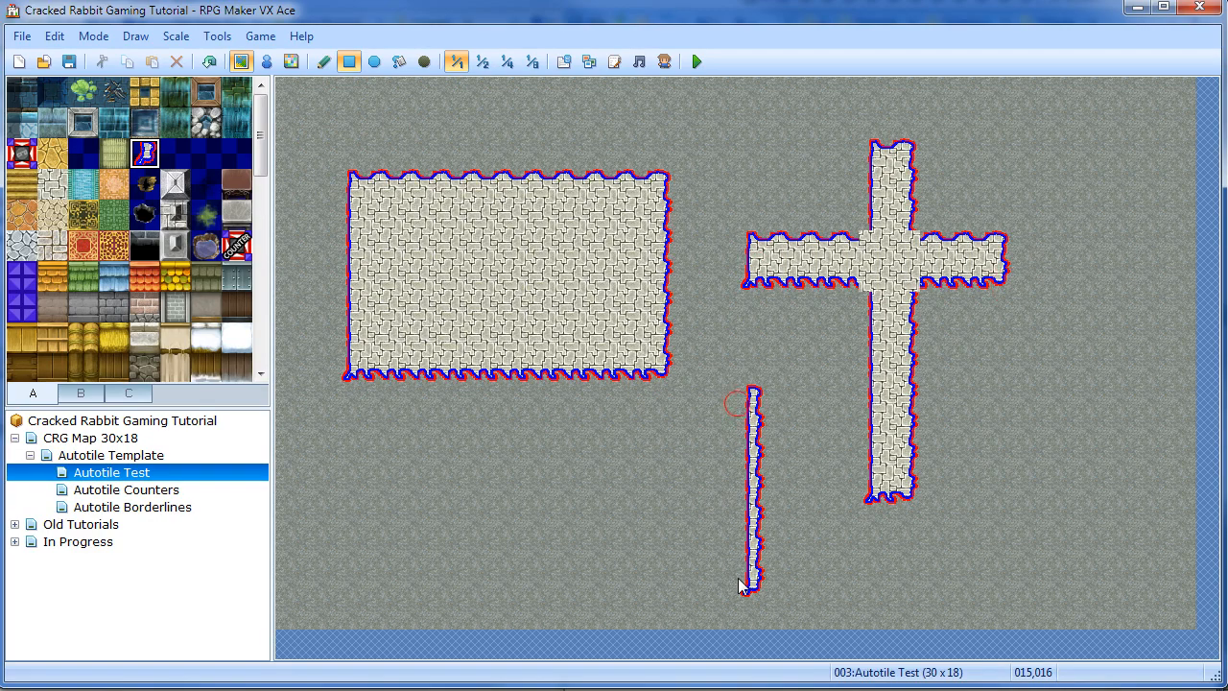
left_click_drag(669, 491, 376, 494)
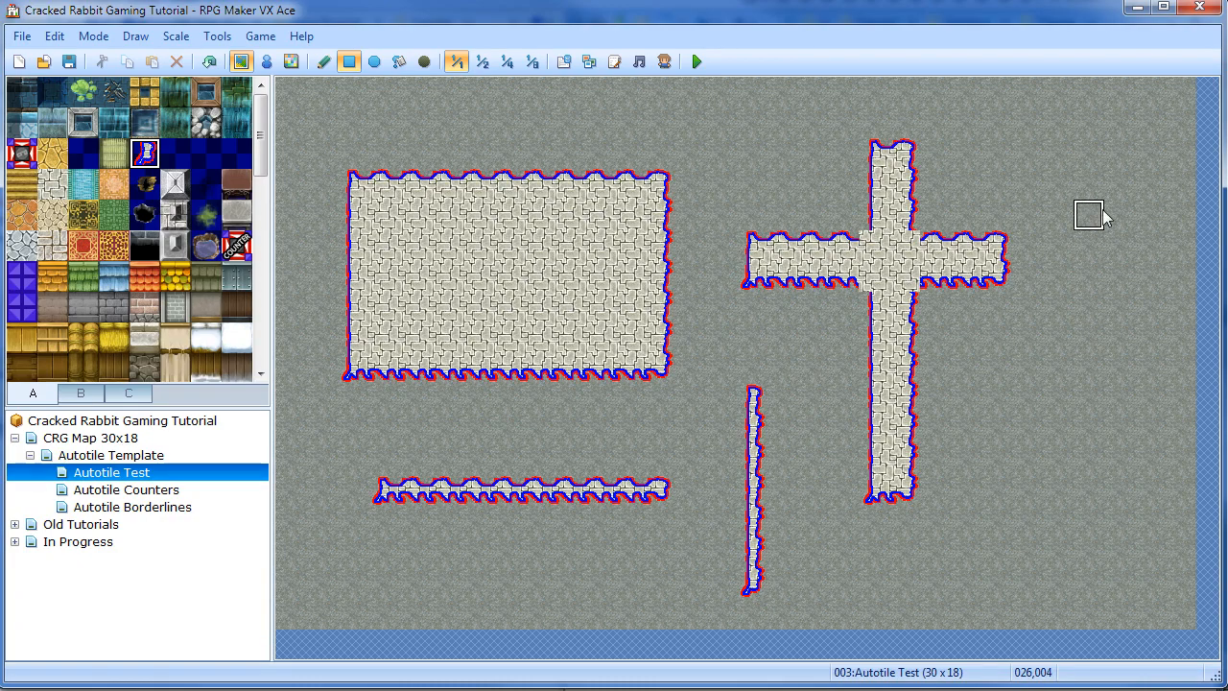
Draw a small one-tile-wide plus of the autotile beside the large cross
left_click_drag(1096, 211, 1094, 288)
left_click_drag(1062, 251, 1073, 250)
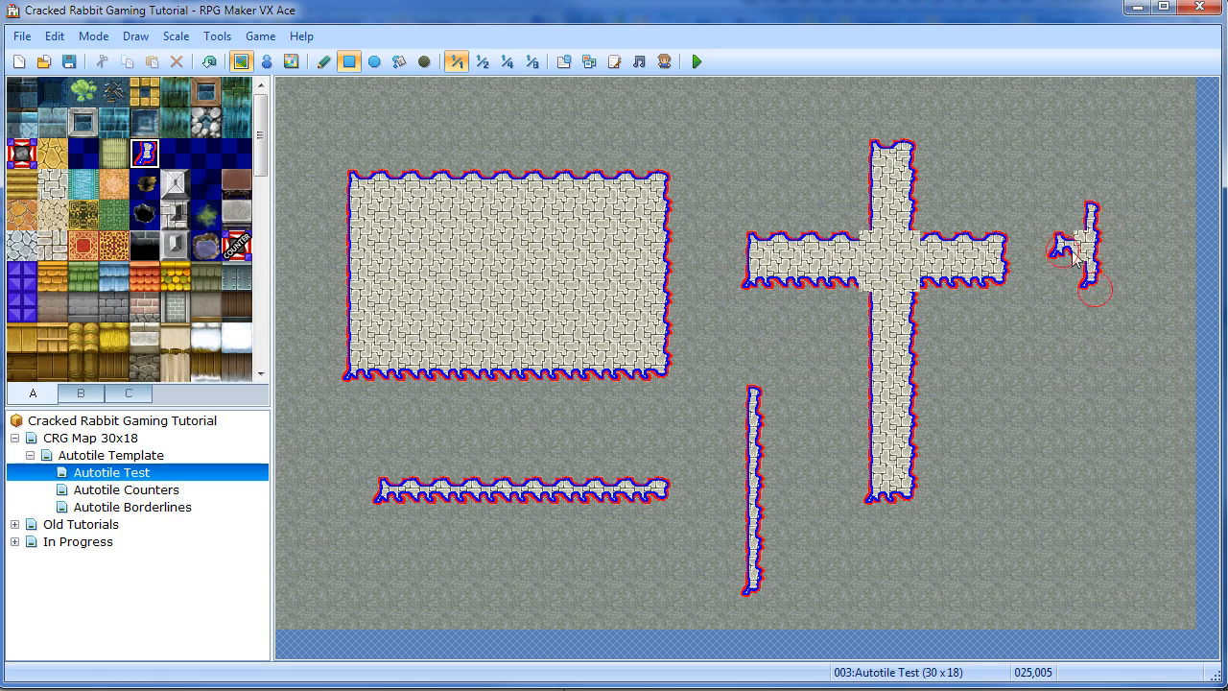
left_click(1119, 248)
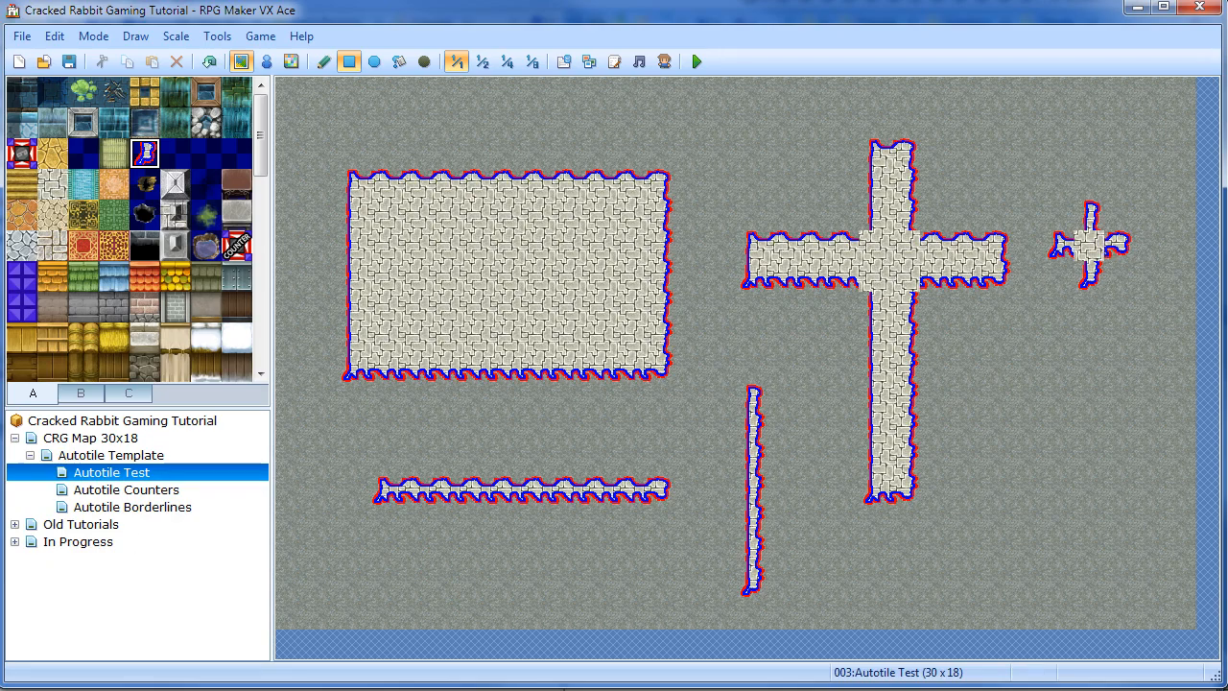
Switch to the screen-capture tool and capture the small plus with some floor around it
key("alt+Tab")
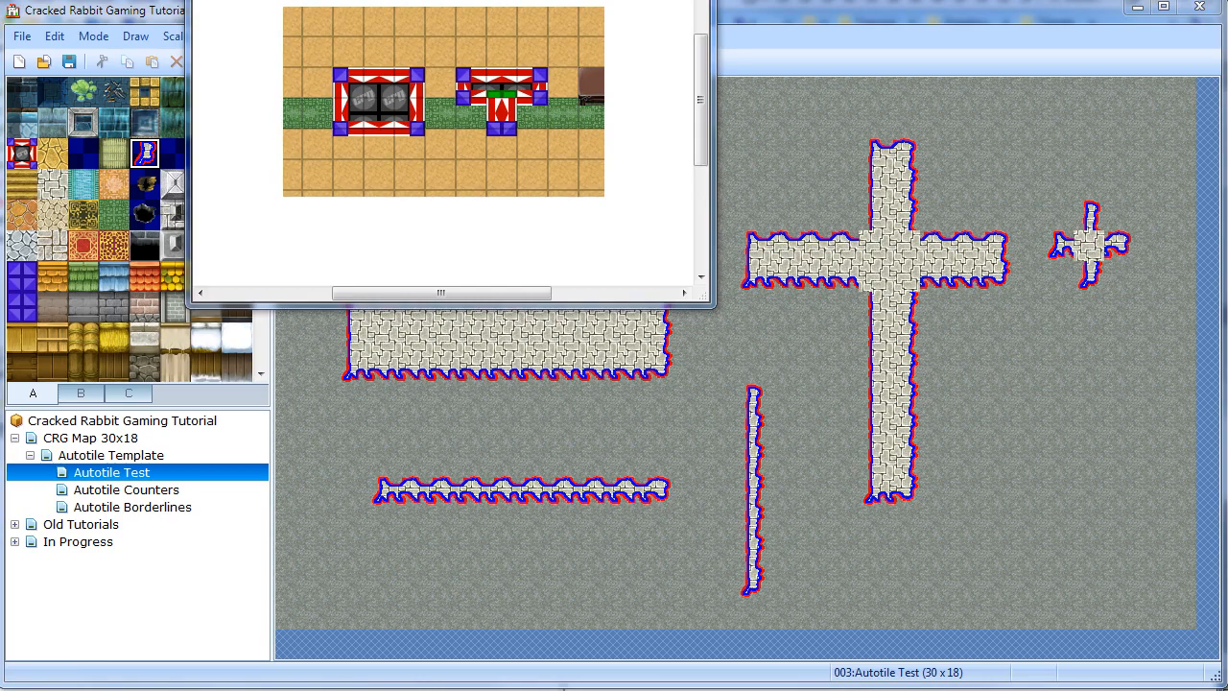
key("alt+Tab")
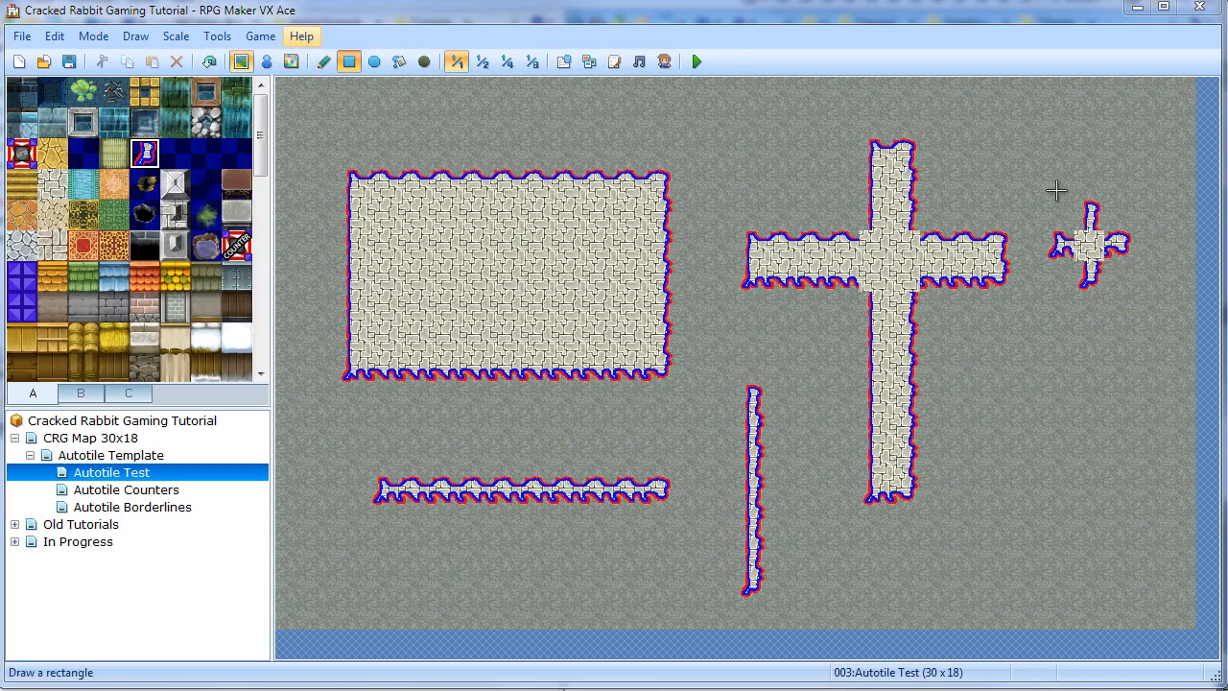
left_click_drag(1037, 187, 1156, 309)
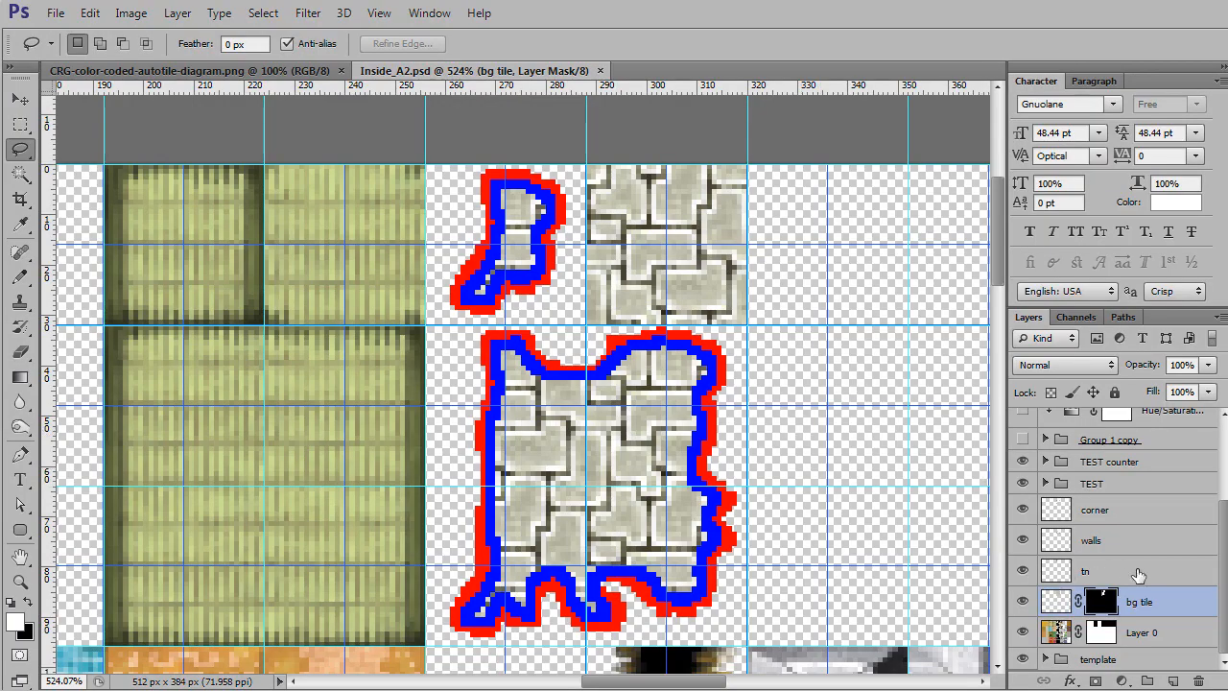
Switch to Photoshop, paste the captured plus above the corner layer and move it off the outlined autotile
left_click(1128, 519)
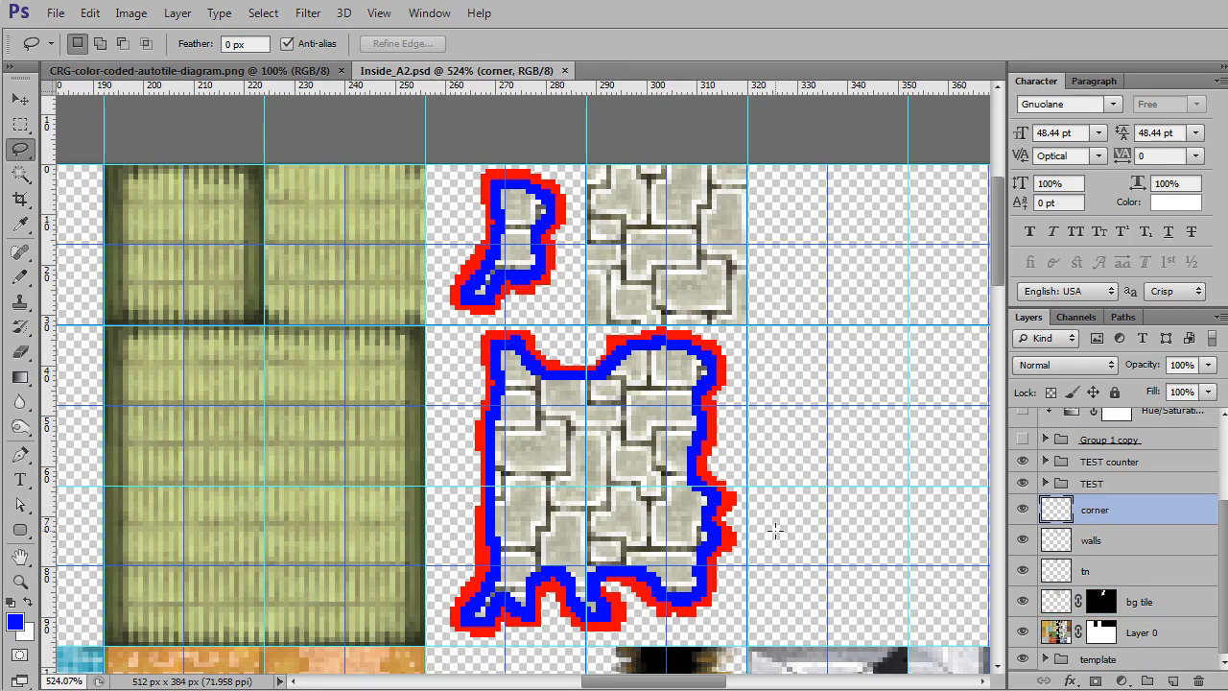
key("ctrl+v")
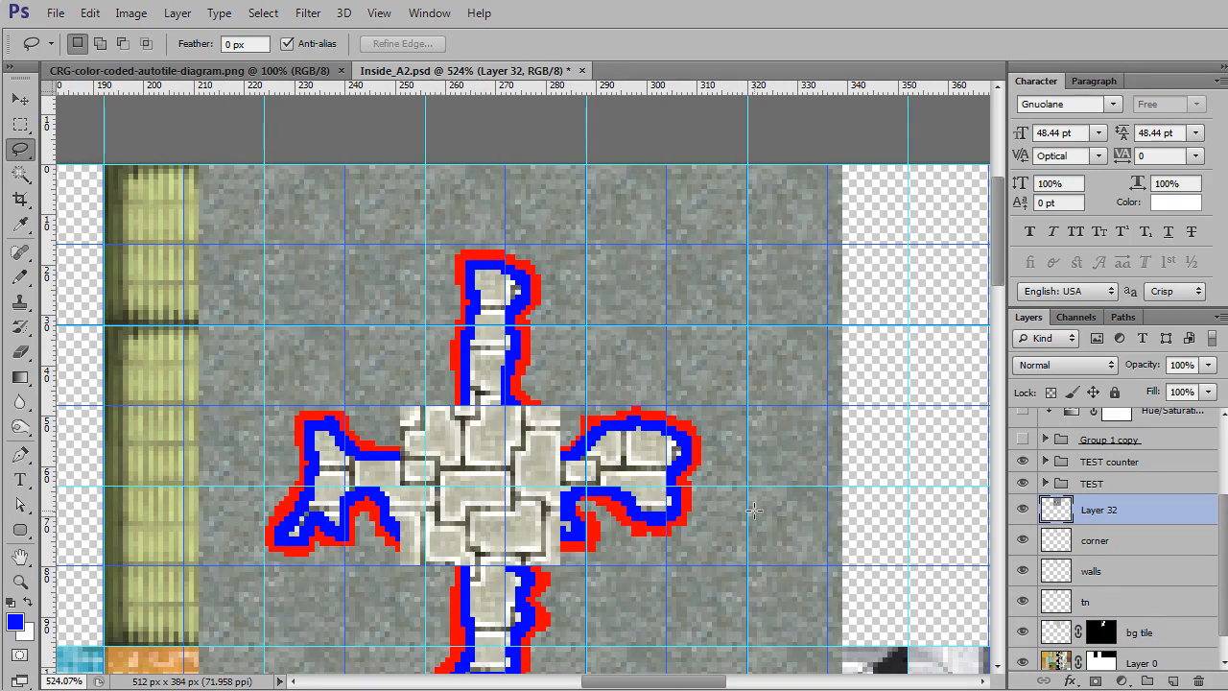
scroll(697, 447, "down", 3)
left_click_drag(797, 538, 862, 166)
left_click_drag(845, 233, 795, 409)
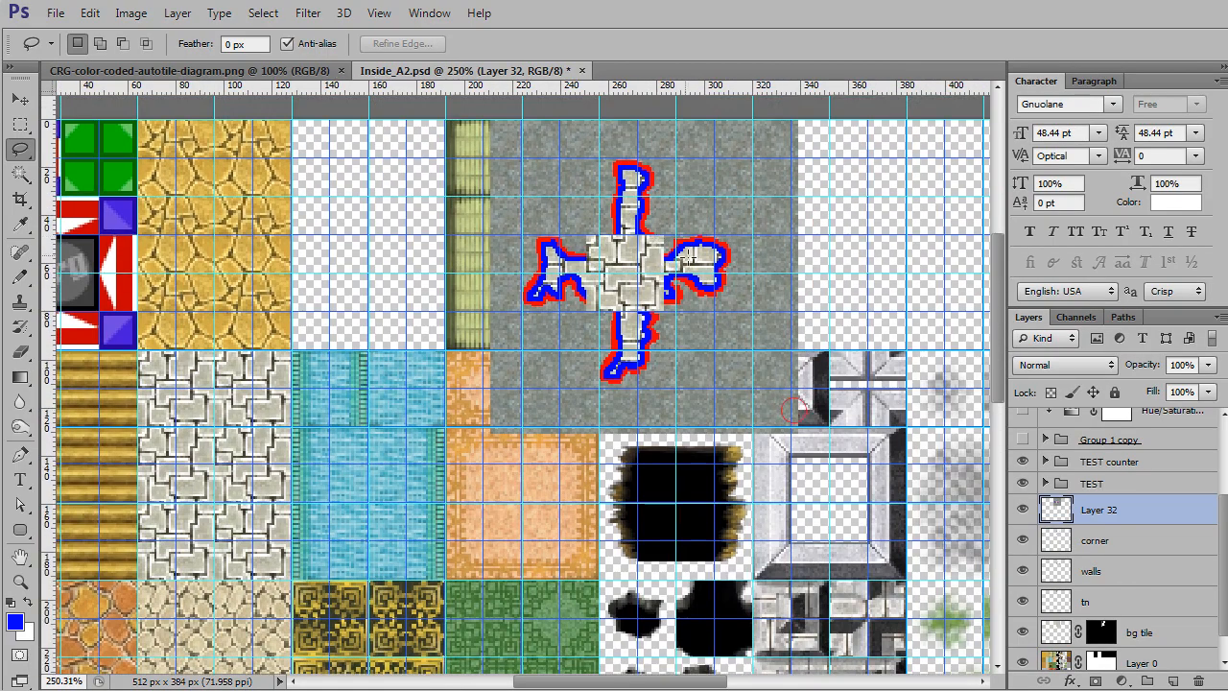
left_click_drag(710, 273, 503, 438)
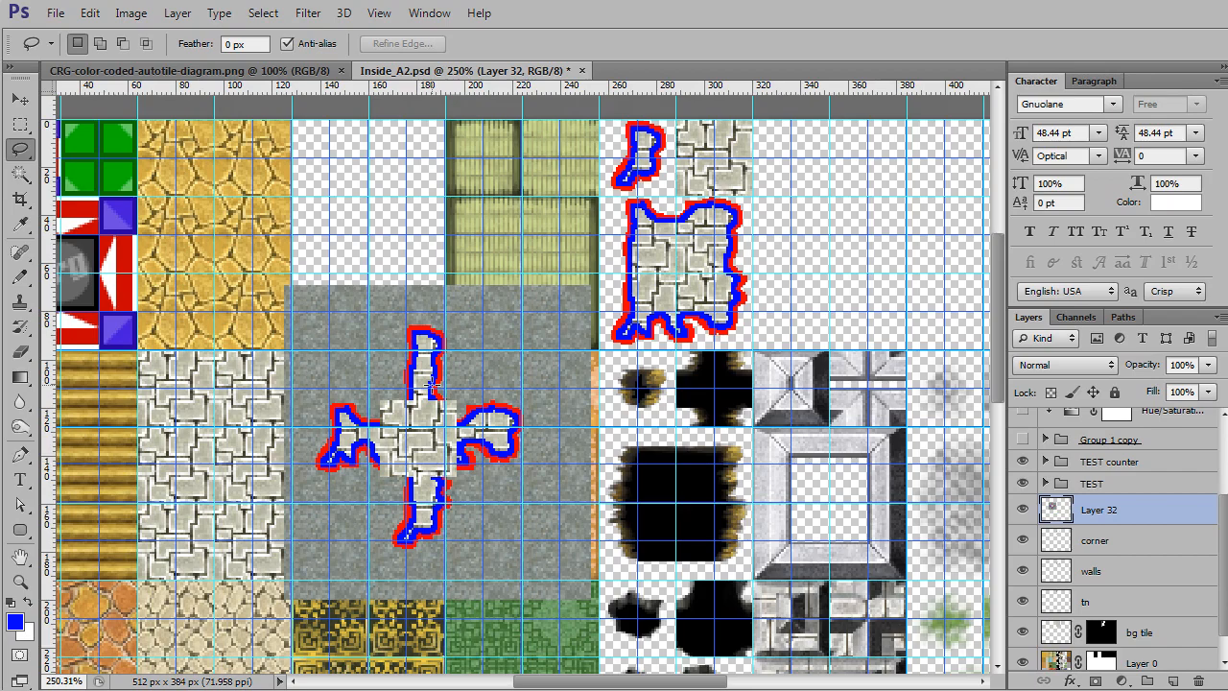
Align the centre tile of the pasted plus with the tile grid guides
scroll(423, 432, "up", 3)
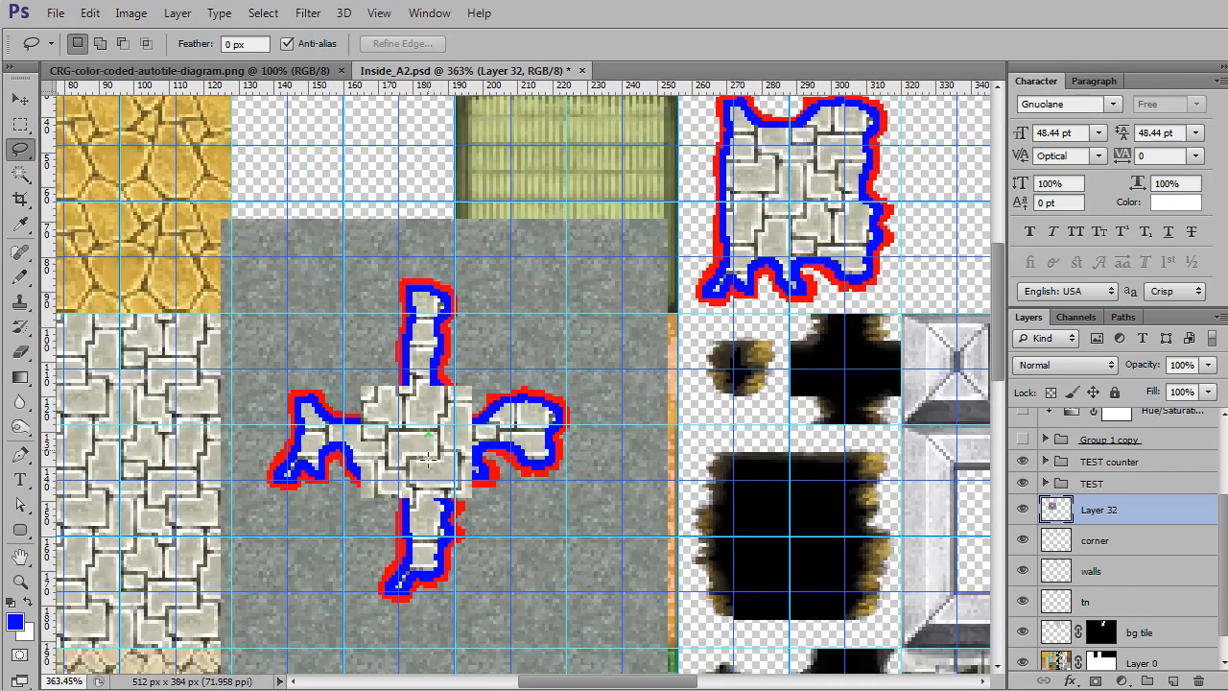
left_click_drag(424, 439, 397, 430)
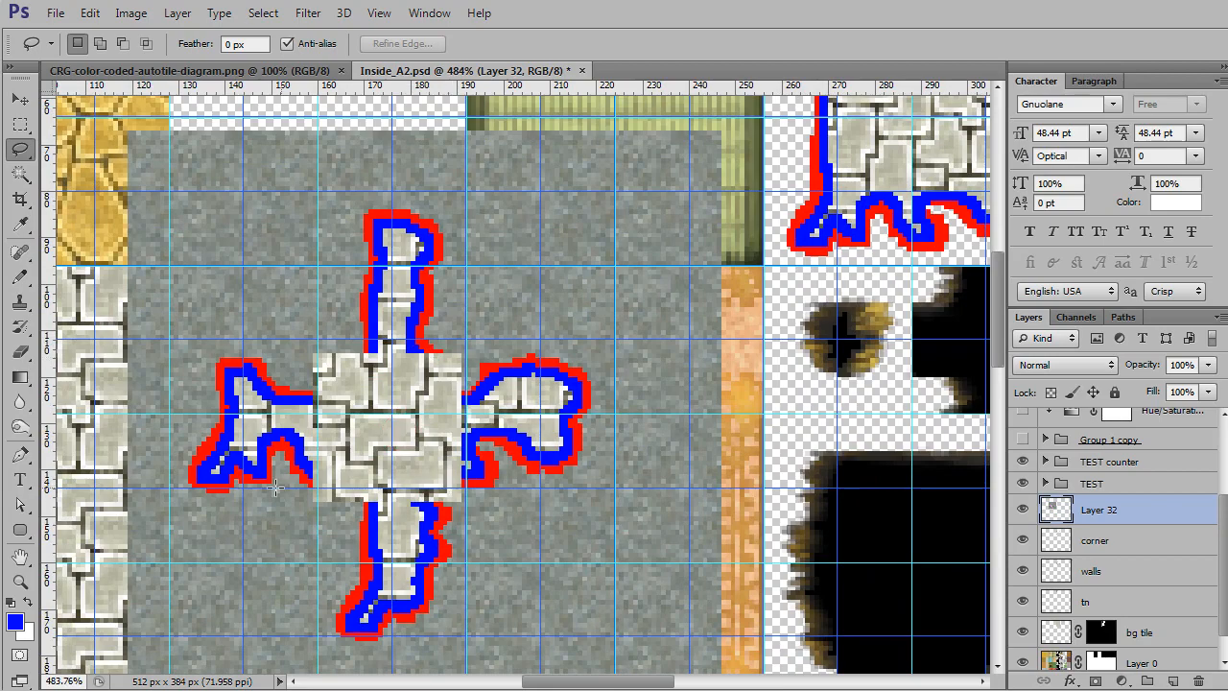
left_click_drag(431, 456, 435, 372)
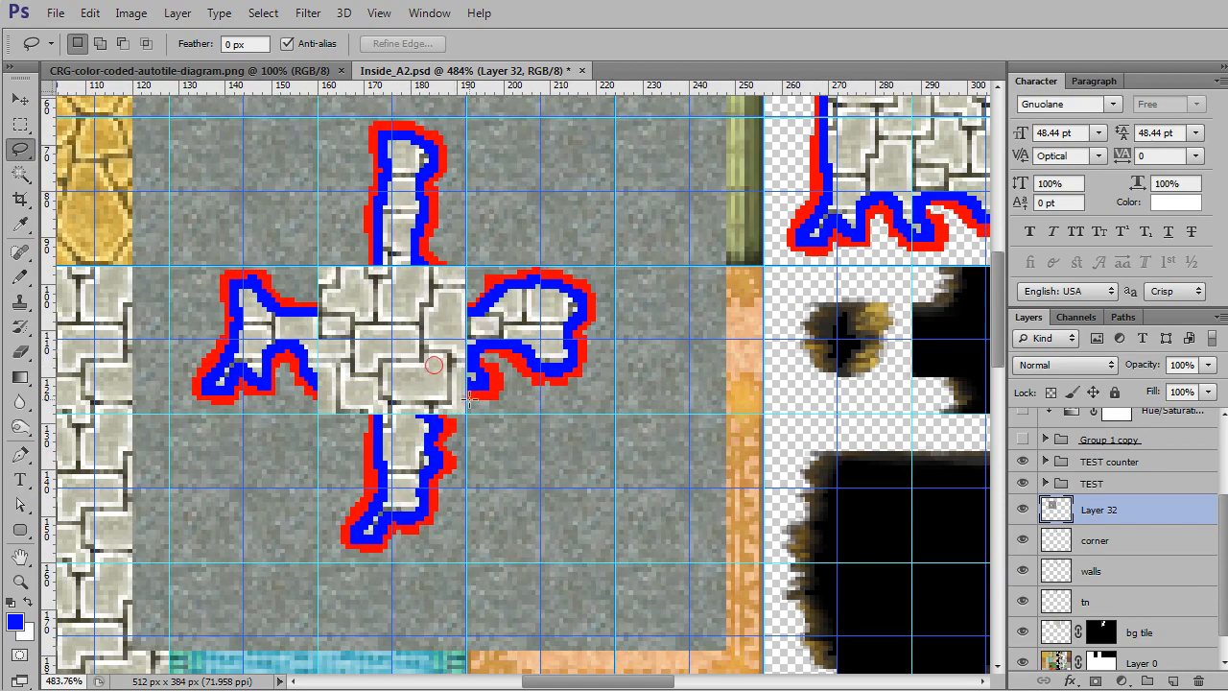
scroll(436, 369, "up", 3)
scroll(458, 357, "down", 2)
scroll(459, 357, "down", 2)
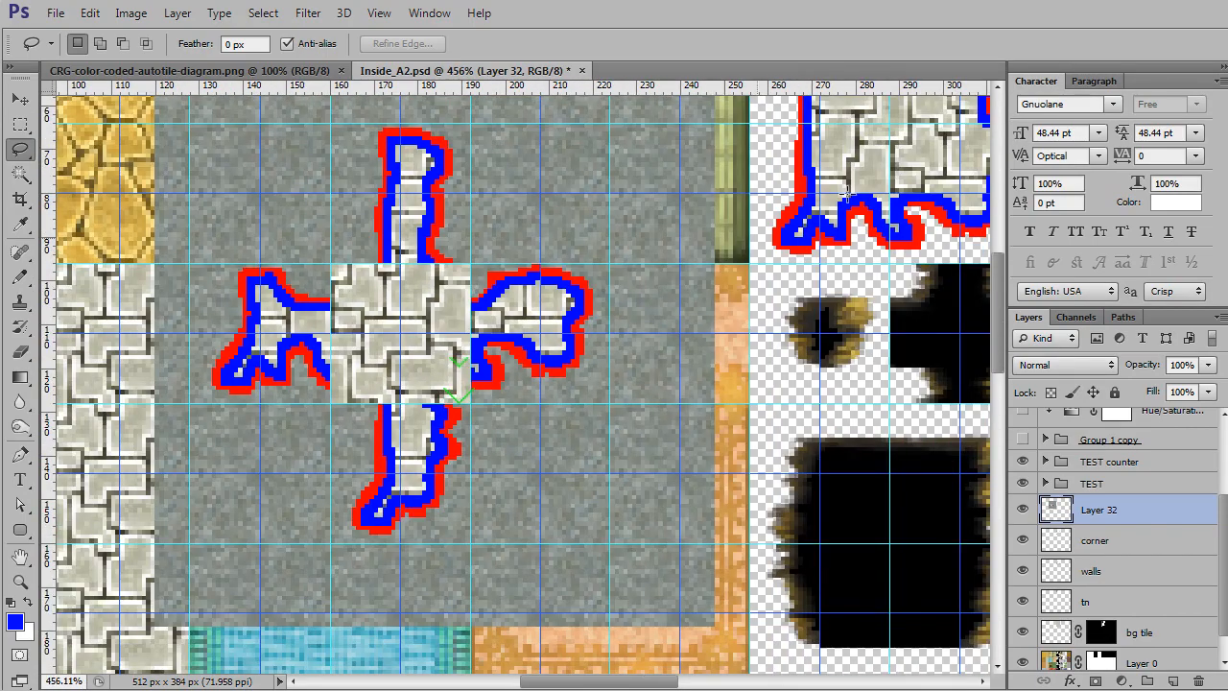
left_click_drag(803, 232, 715, 429)
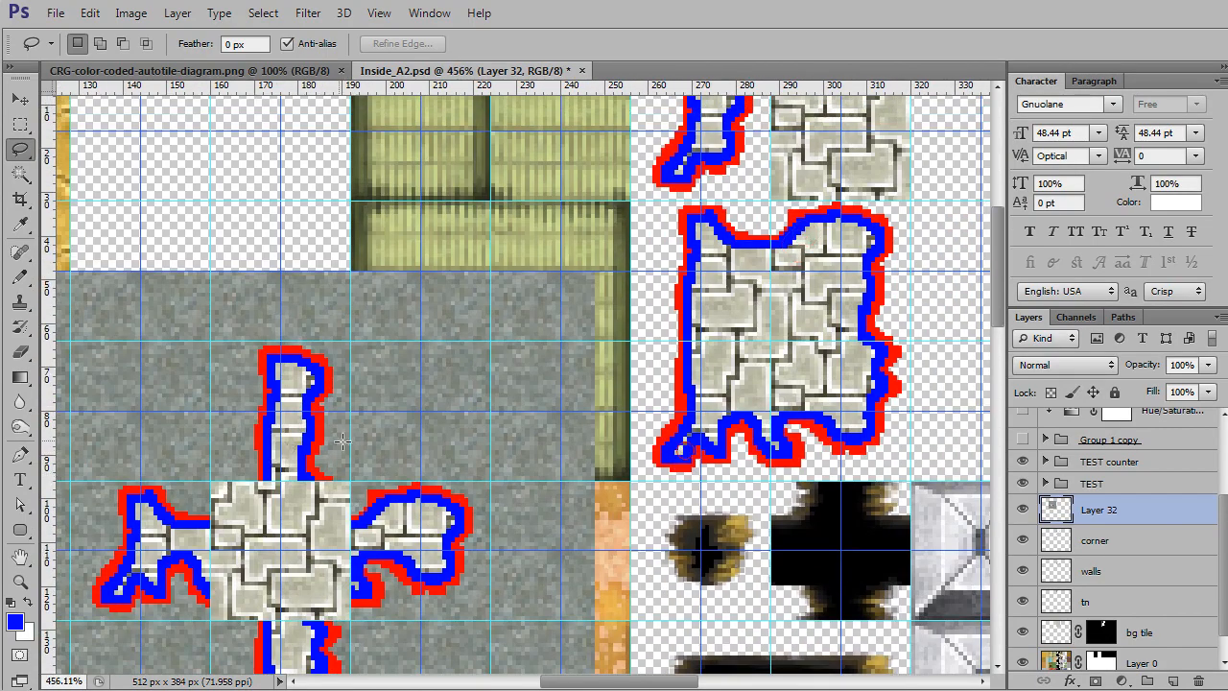
left_click_drag(527, 554, 775, 410)
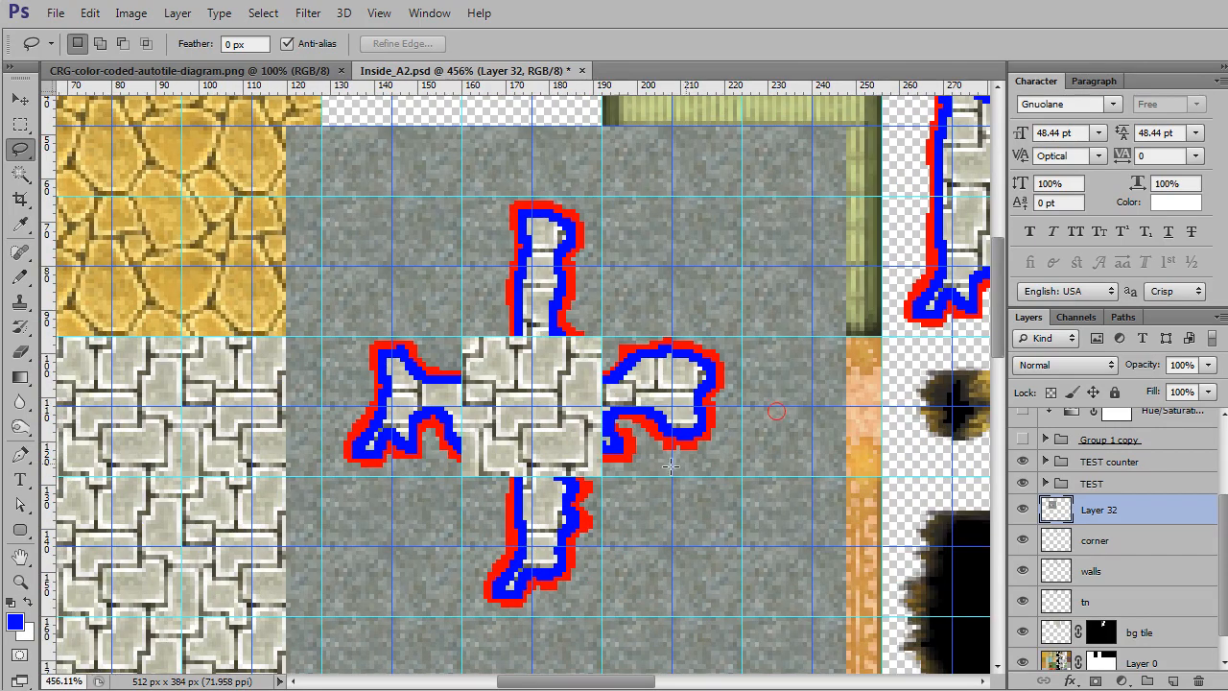
scroll(551, 422, "up", 1)
scroll(552, 422, "up", 2)
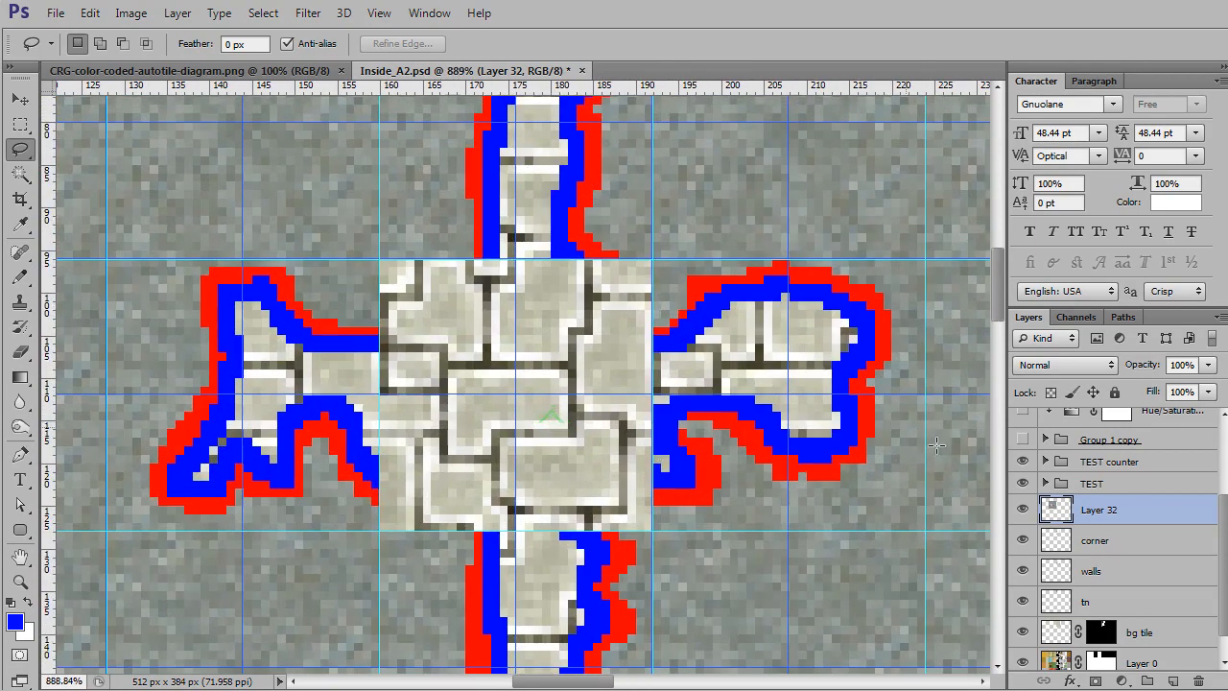
Rename the pasted layer "plus" and add a new layer above it named "elbow joints"
double_click(1098, 511)
type("plus")
key("Return")
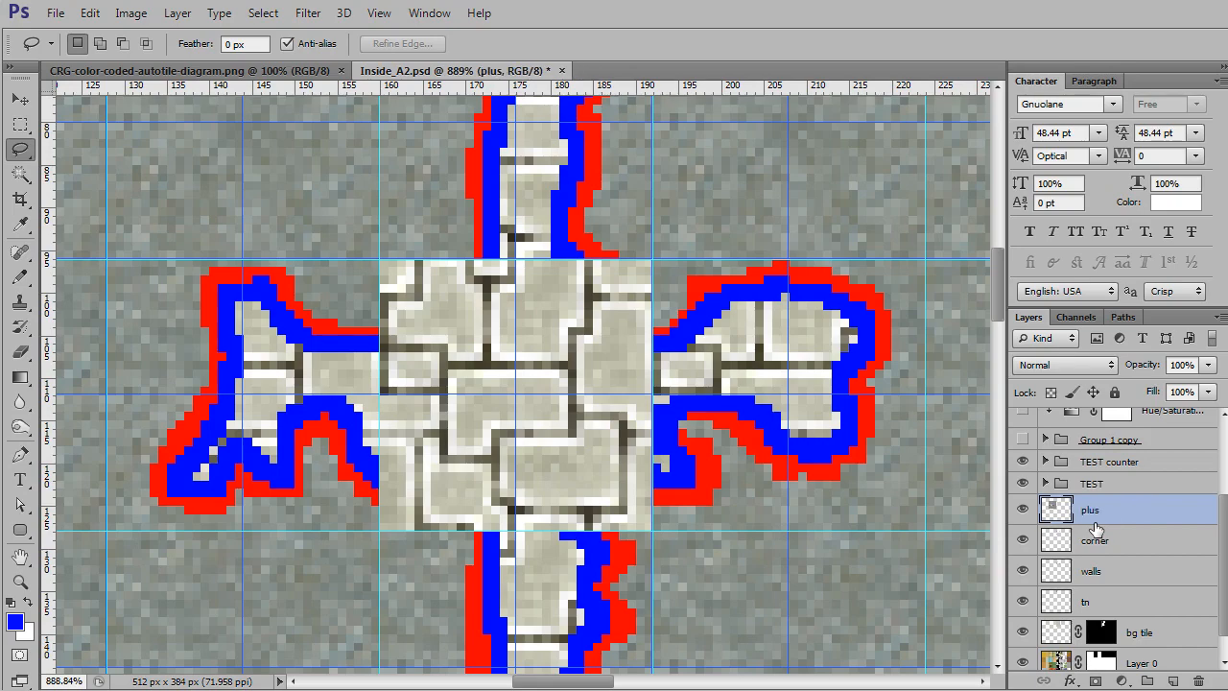
left_click(1172, 681)
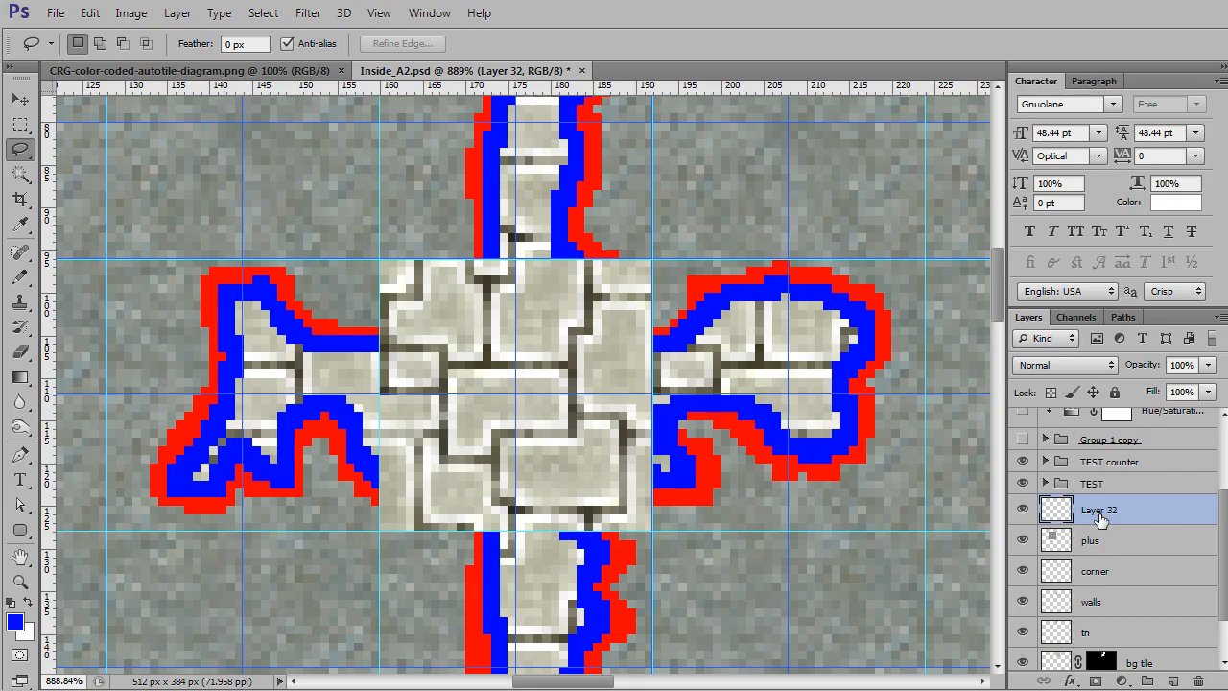
double_click(1099, 517)
key("Return")
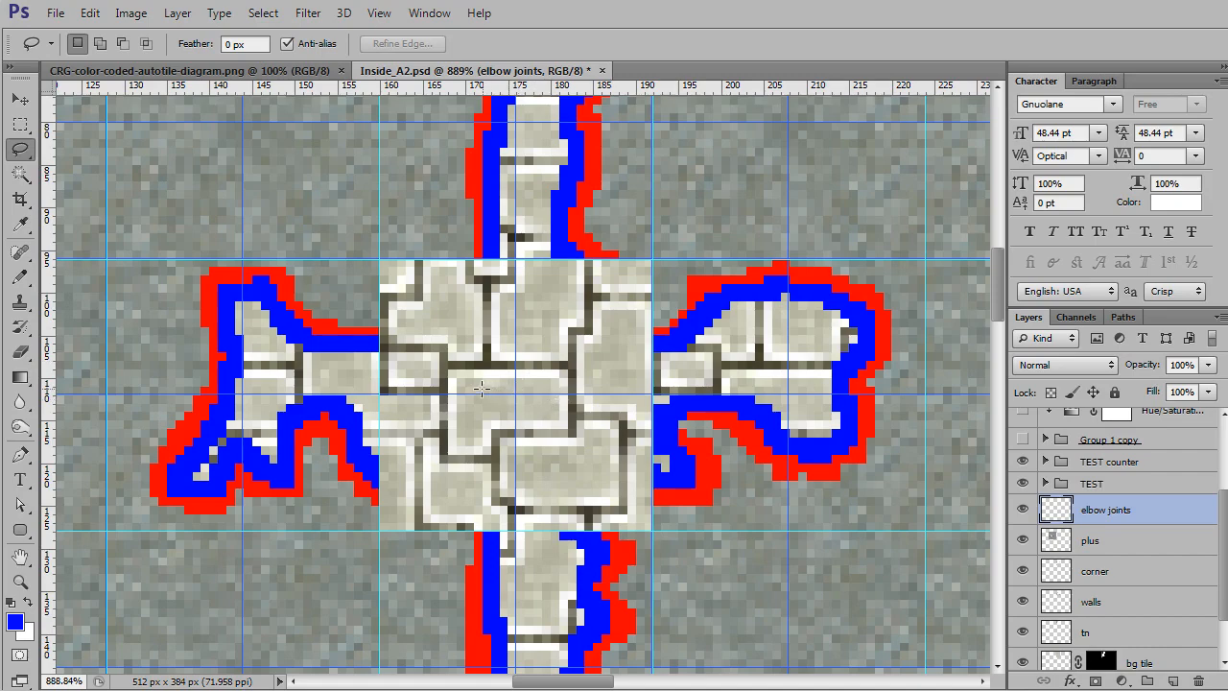
key("b")
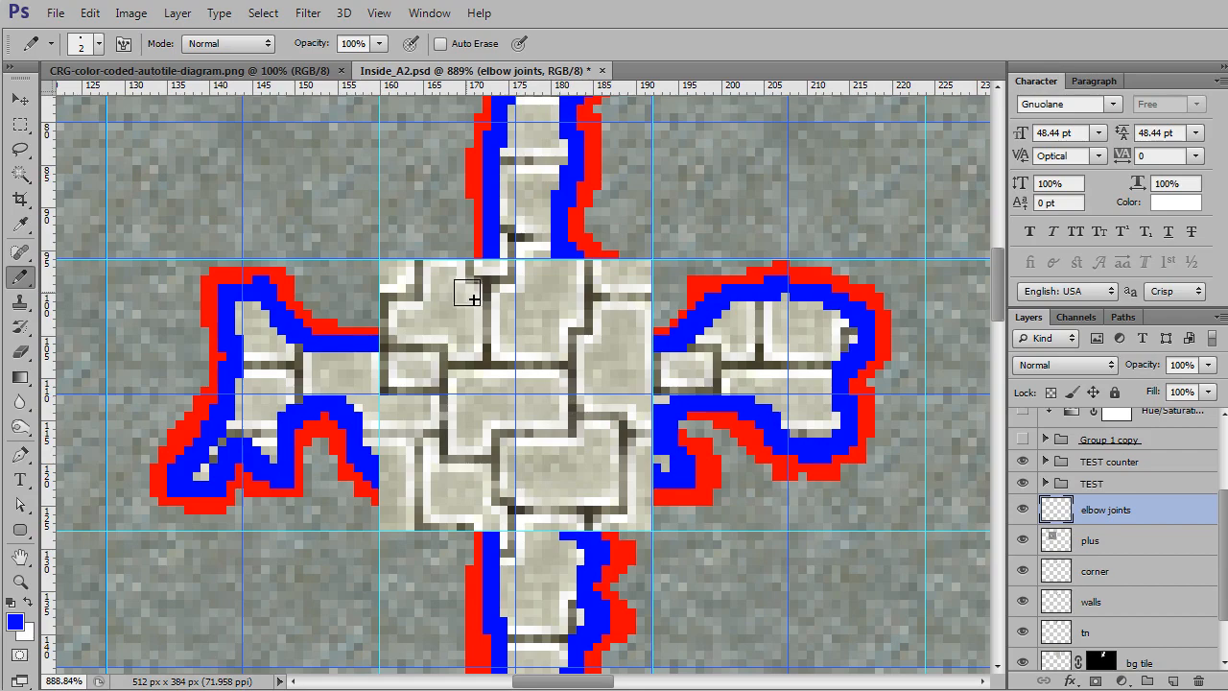
mouse_move(502, 276)
left_mouse_down()
mouse_move(483, 323)
mouse_move(399, 352)
left_mouse_up()
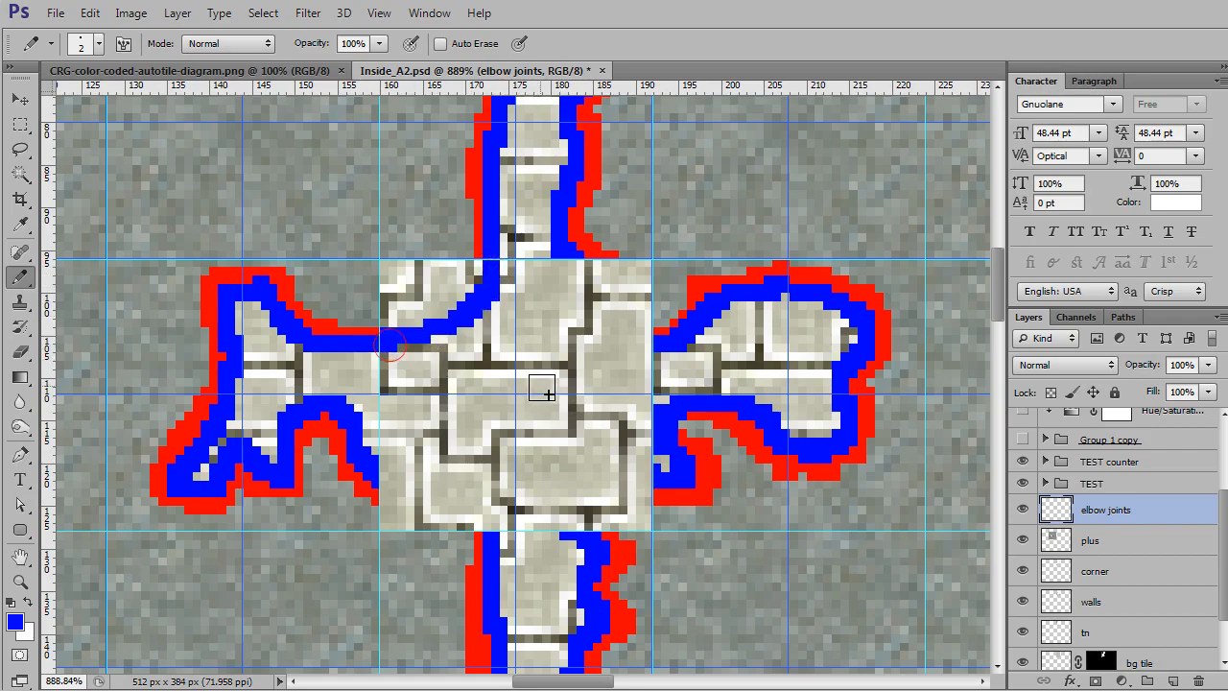
key("ctrl+z")
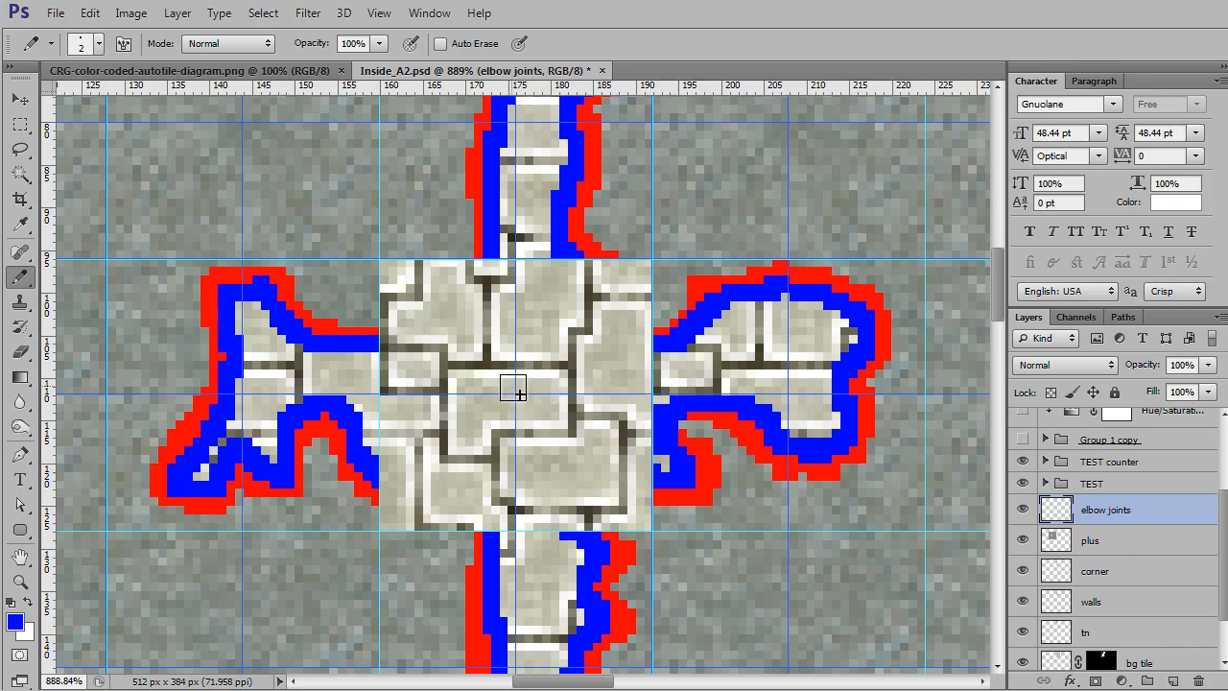
Select the plus's centre tile, pencil blue elbow joints with red outer edges in its four corners, and clear the selection
key("m")
left_click_drag(380, 258, 652, 528)
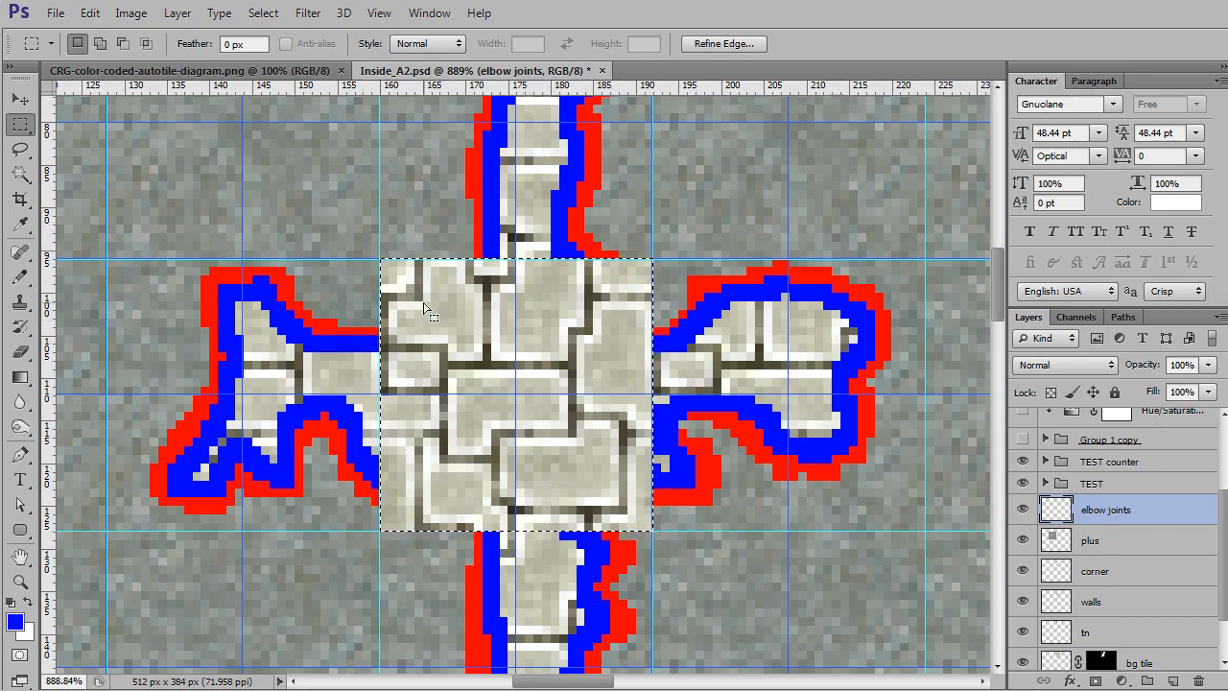
key("b")
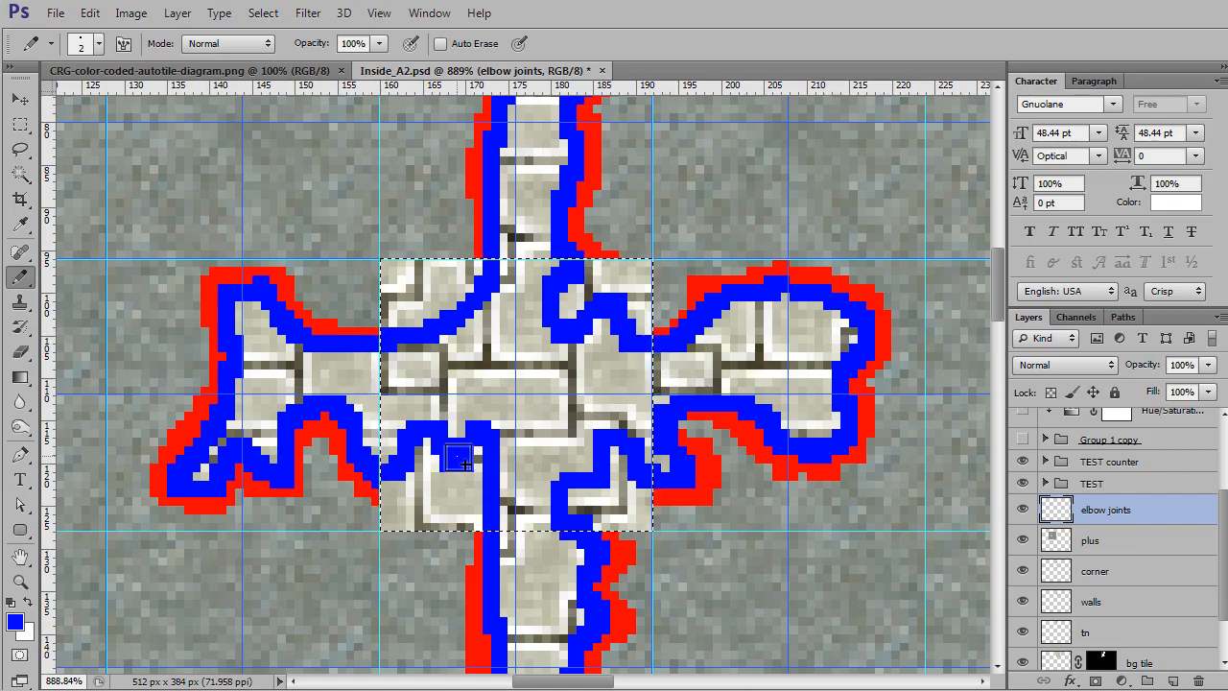
left_click(468, 586, "alt")
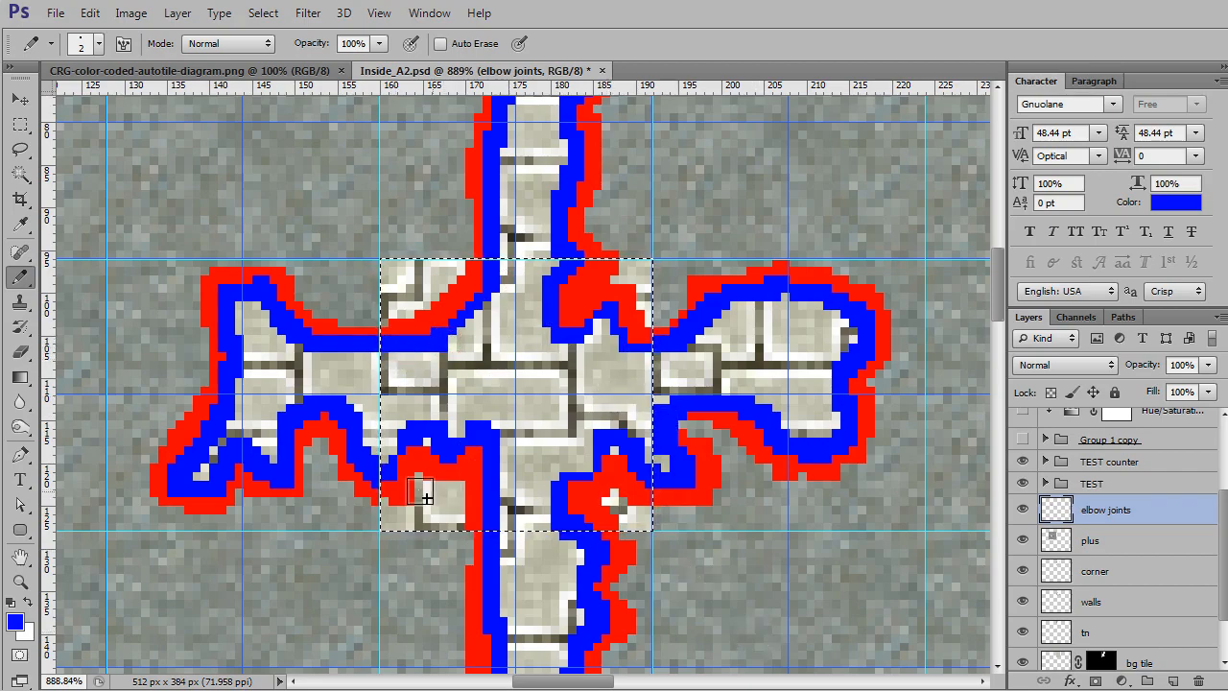
left_click(394, 498, "alt")
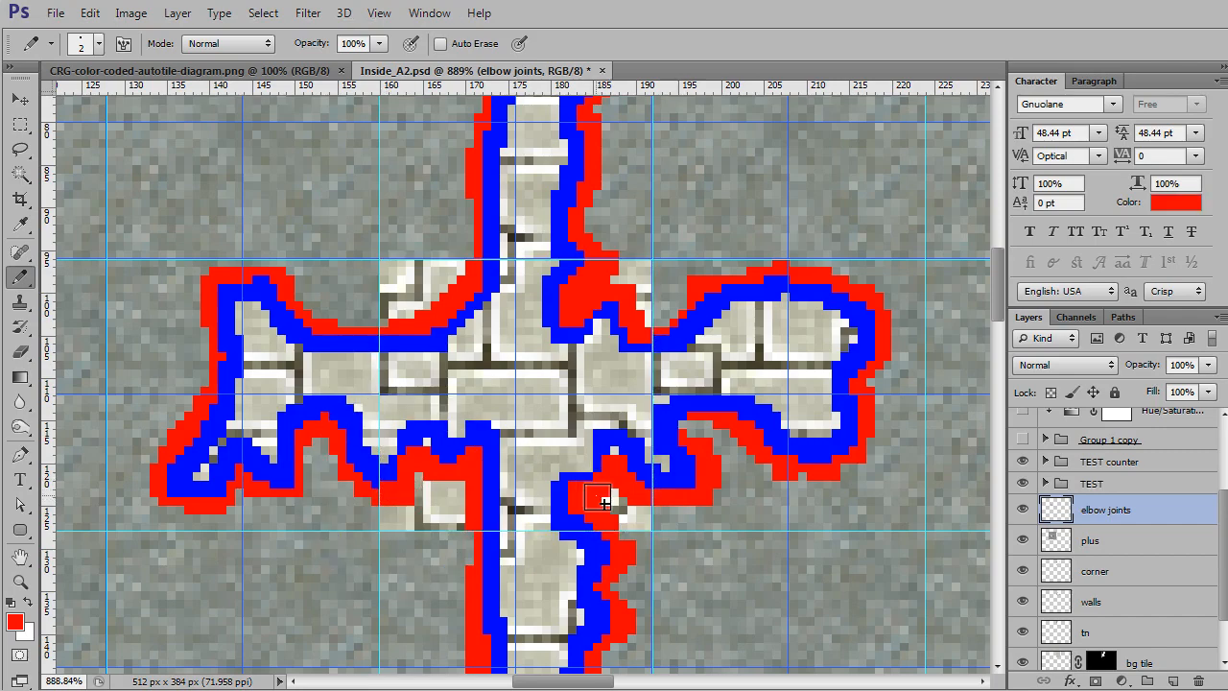
Hide the plus layer and check the drawn corners by toggling the elbow joints layer off and on
left_click(1022, 510)
left_click(1021, 512)
left_click(1023, 540)
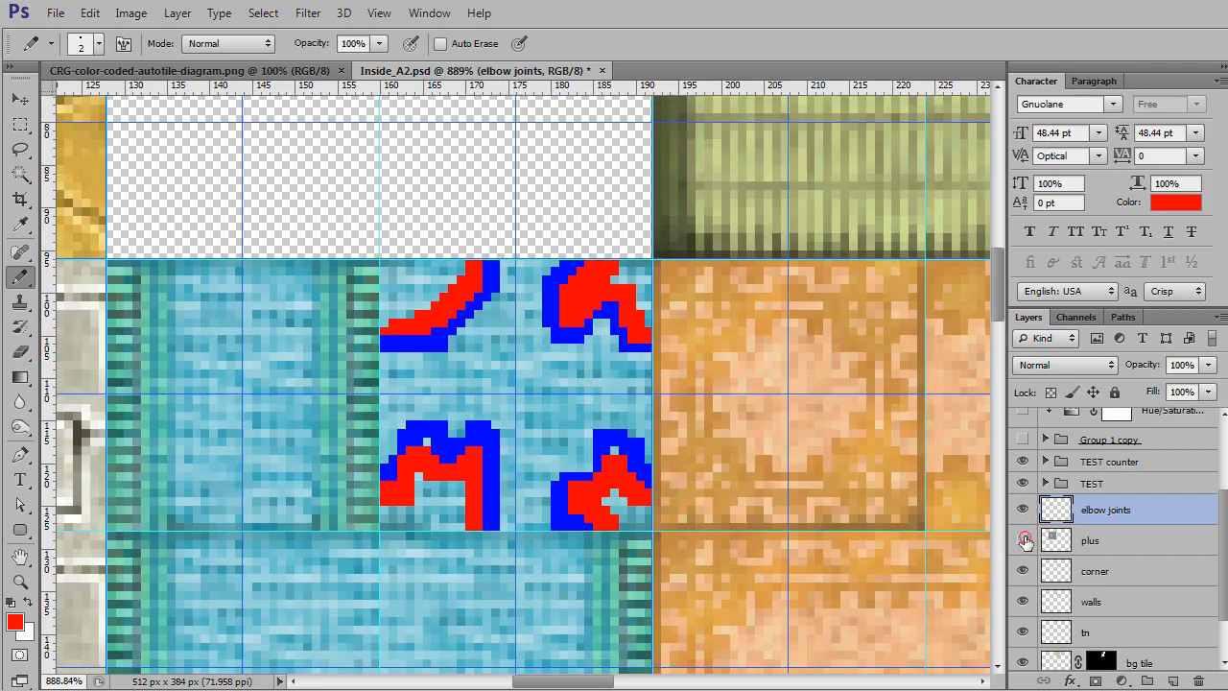
left_click(1023, 510)
left_click(1023, 511)
scroll(831, 488, "down", 6)
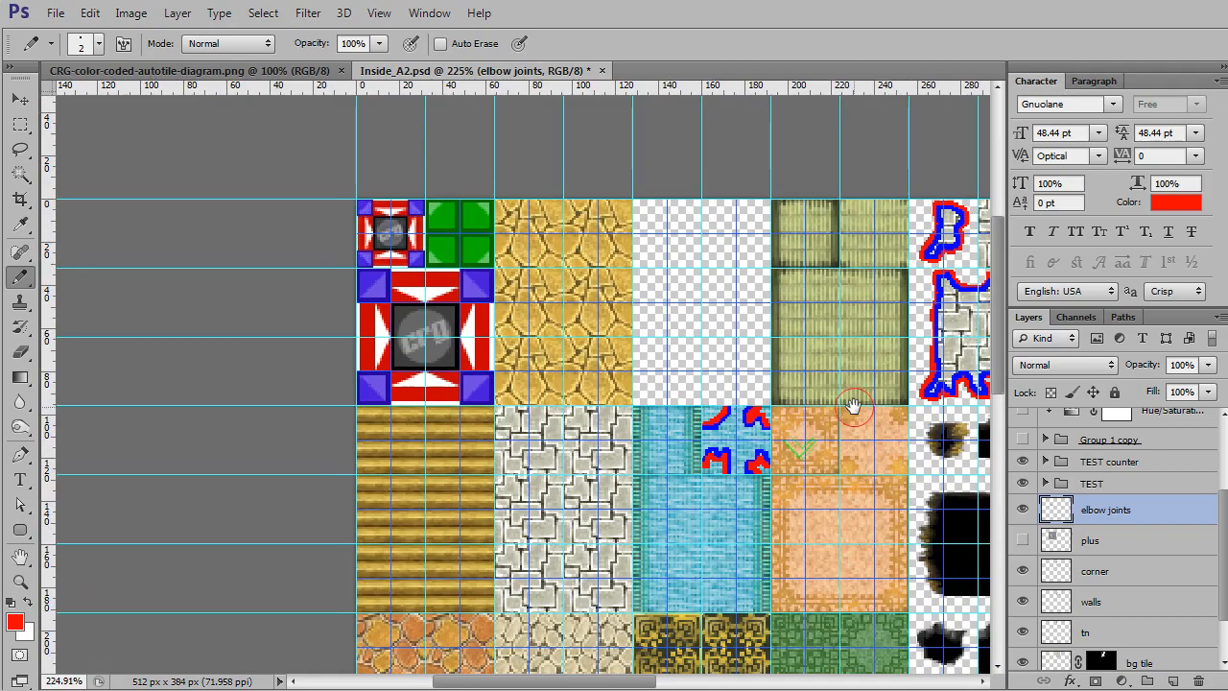
left_click_drag(852, 406, 694, 451)
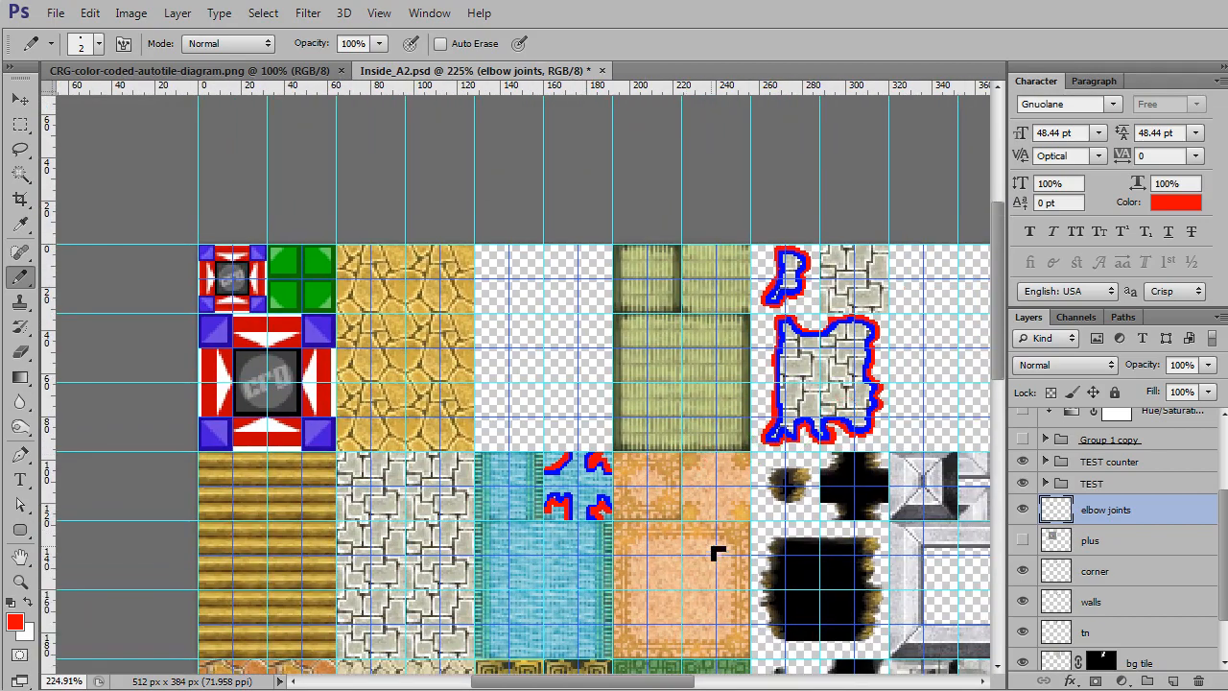
Move the elbow joints onto the new stone autotile's inner-corner tile and align them with the grid guides
key("v")
left_click_drag(604, 496, 873, 290)
scroll(908, 323, "up", 4)
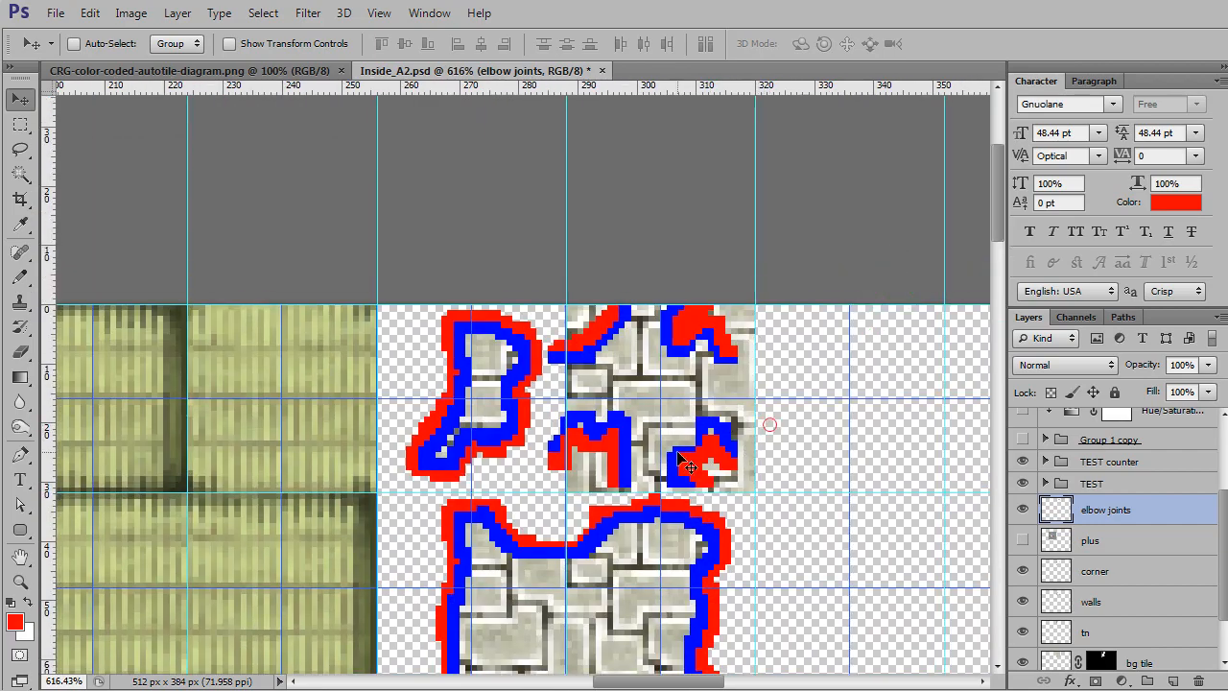
scroll(689, 467, "up", 1)
left_click_drag(720, 424, 744, 434)
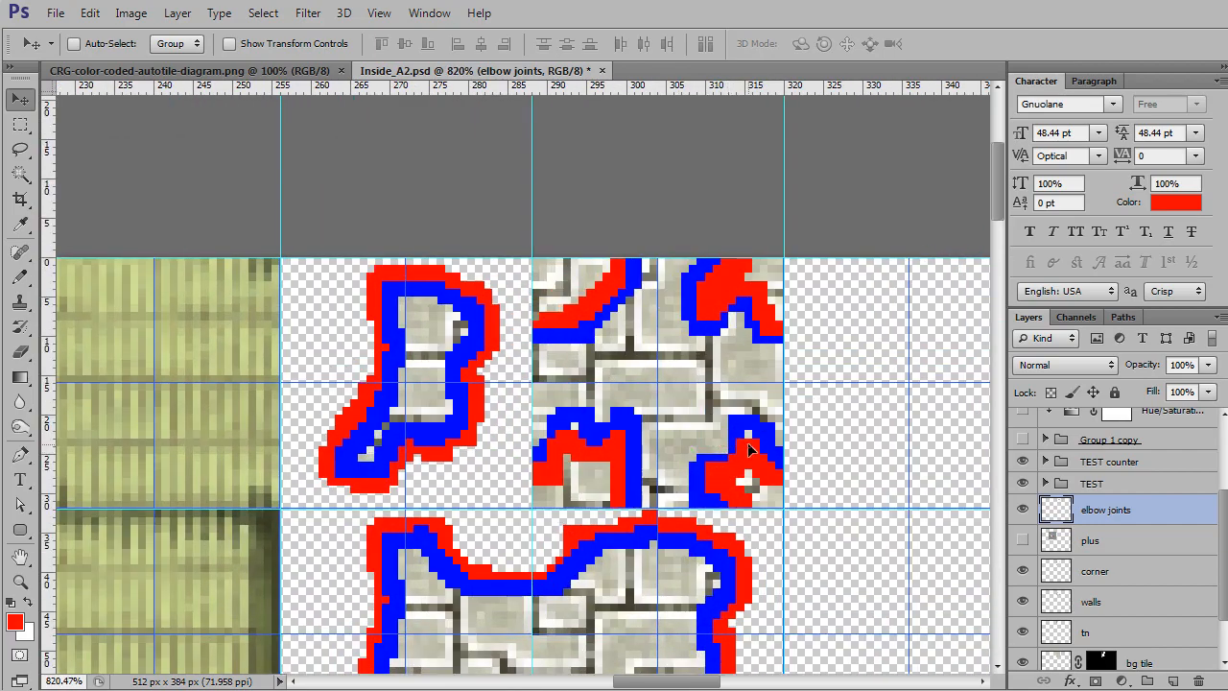
Inspect the placed elbow joints up close and compare them with the color-coded autotile diagram
scroll(744, 434, "up", 2)
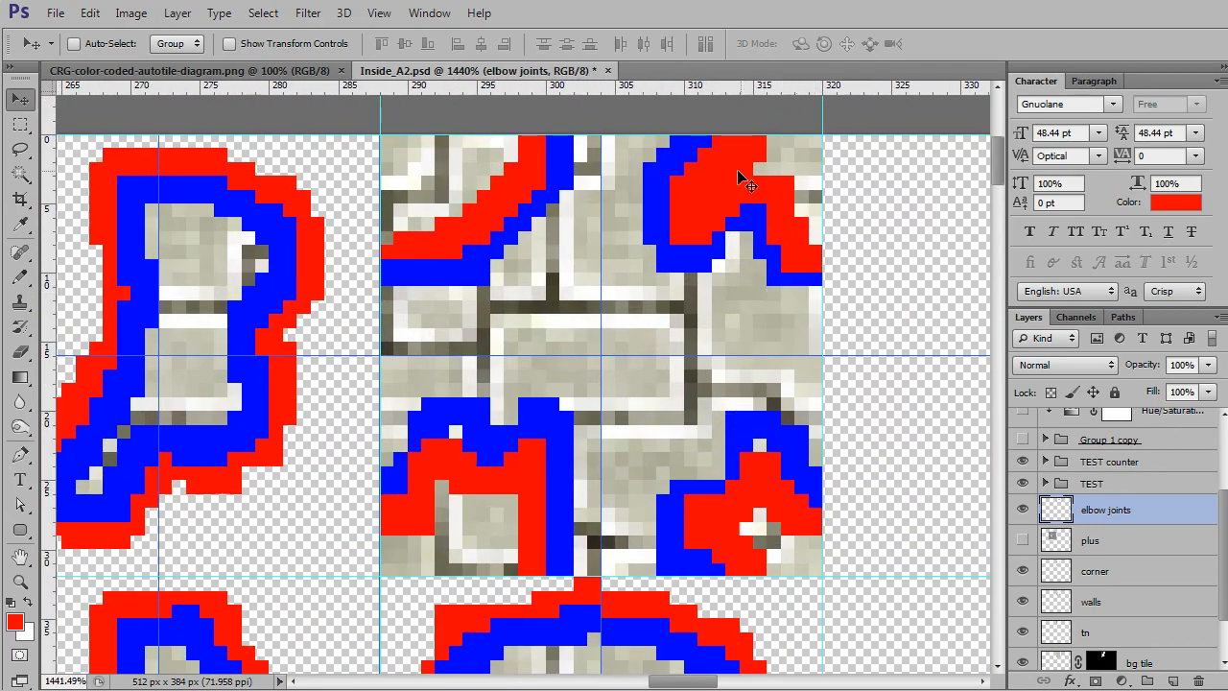
scroll(529, 466, "down", 2)
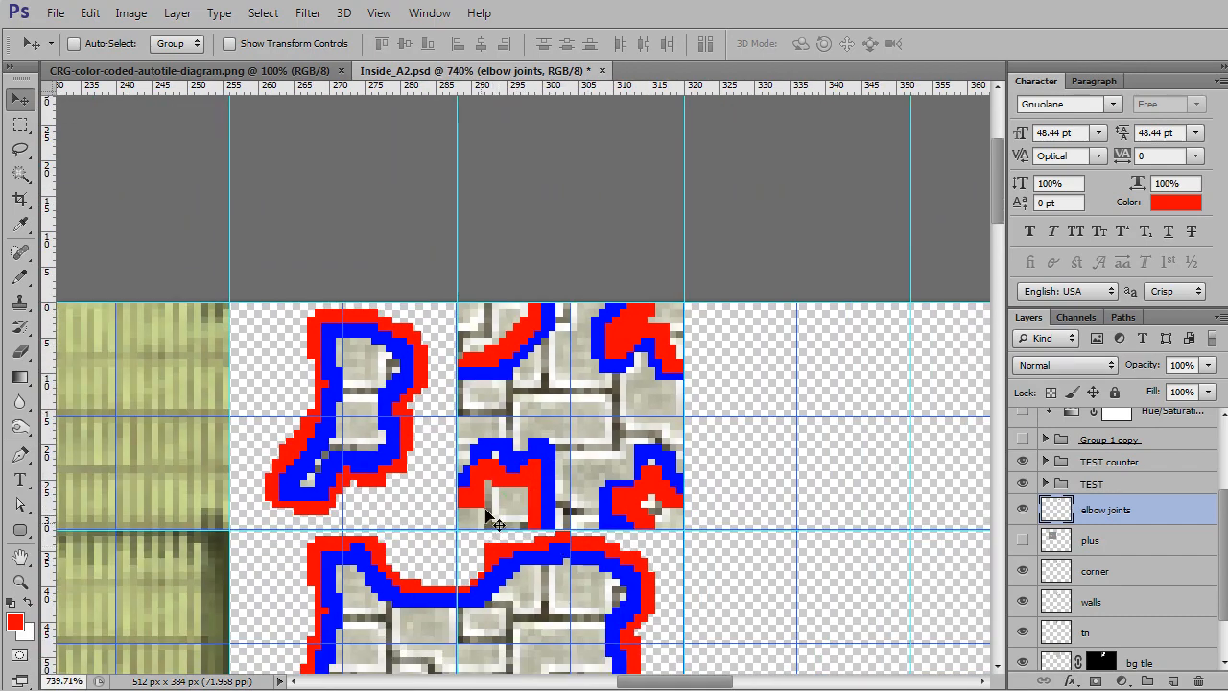
left_click(230, 69)
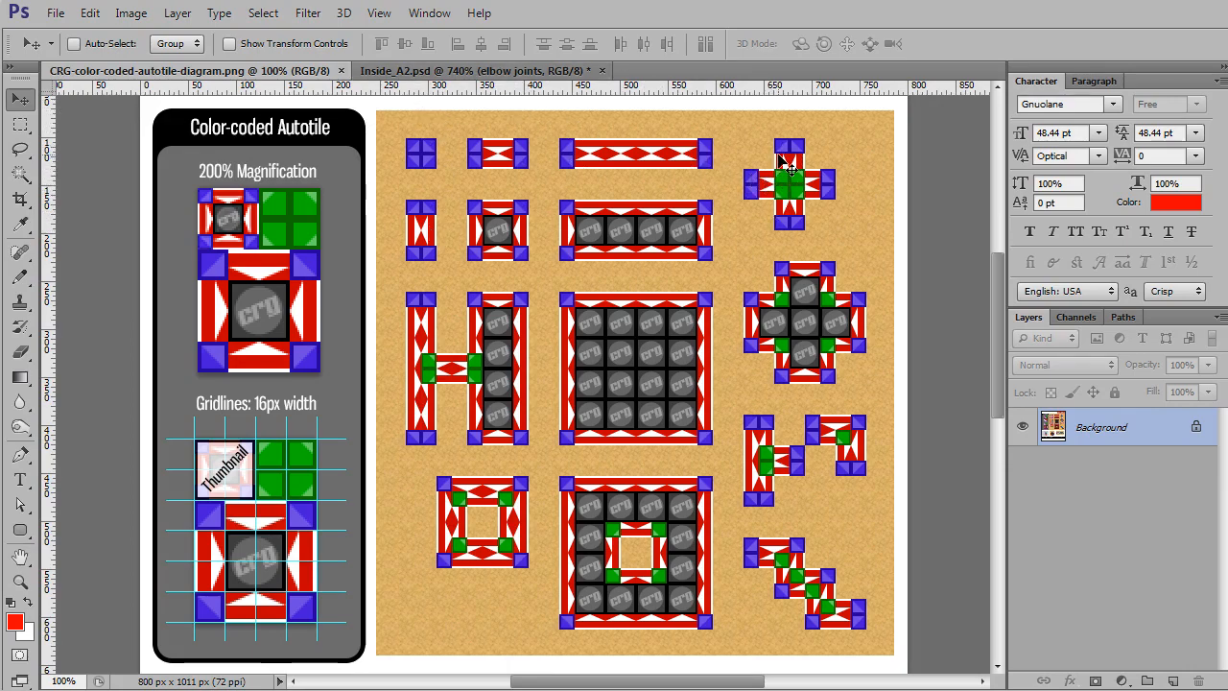
left_click(460, 71)
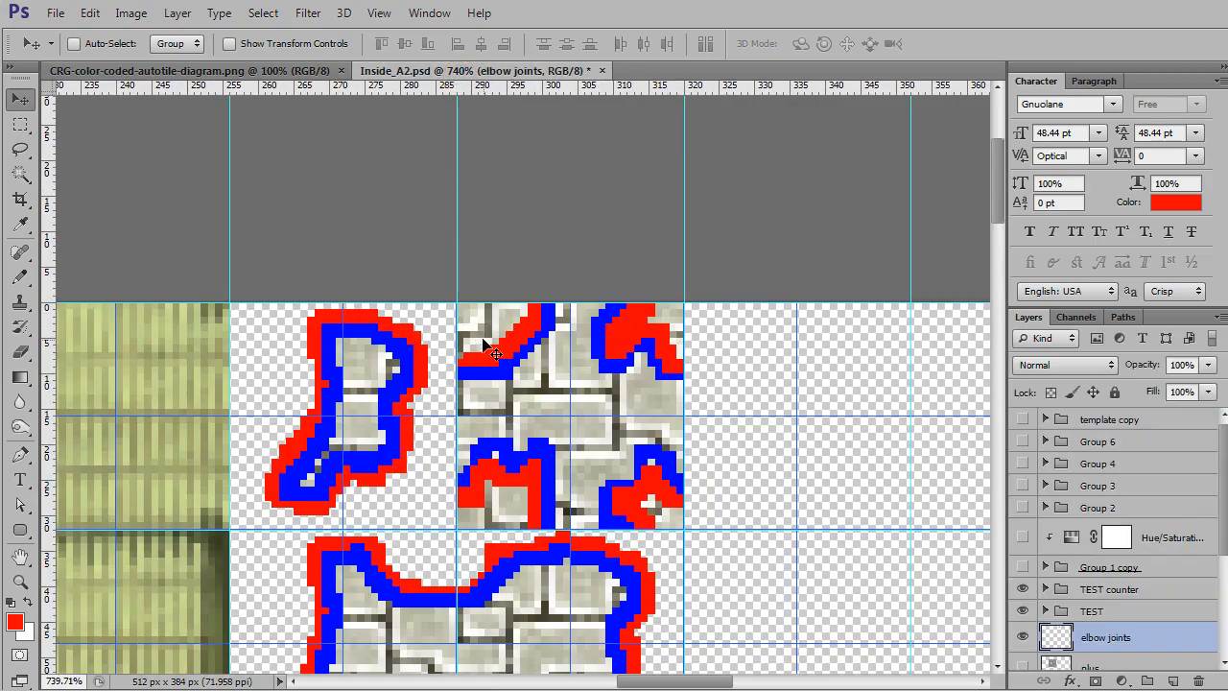
On the bg tile layer's mask, lasso the floor outside the four elbow joints, fill it with black, and deselect
left_click_drag(1222, 465, 1224, 554)
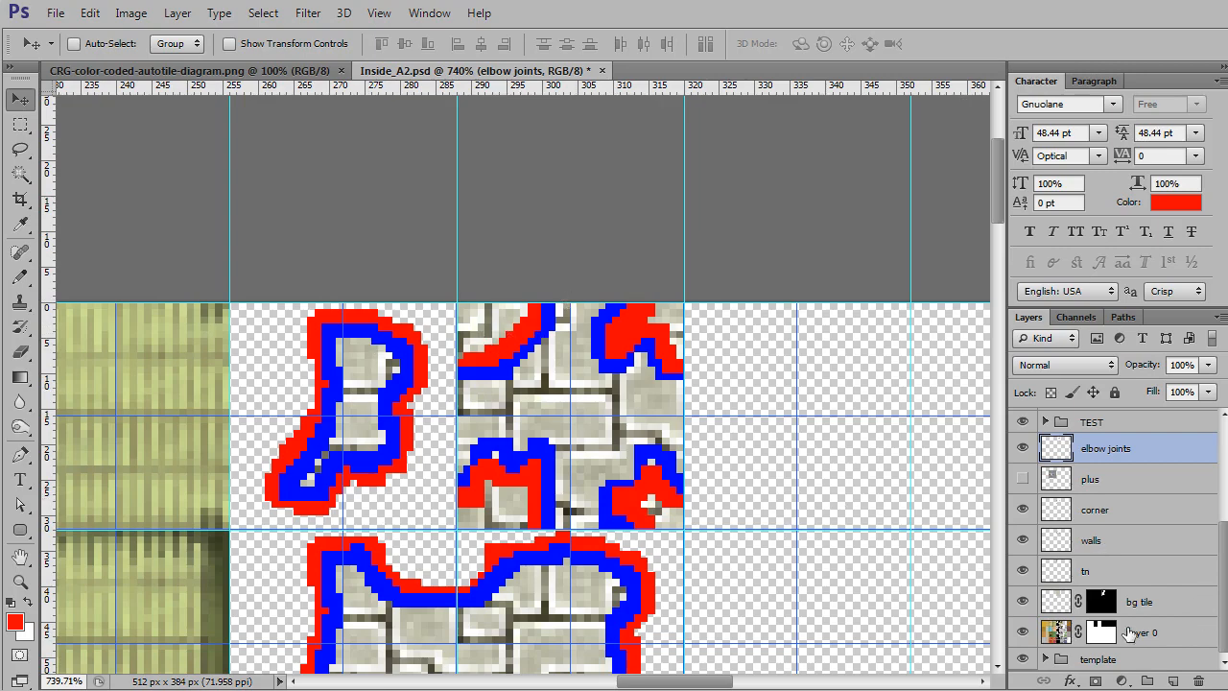
left_click(1102, 604)
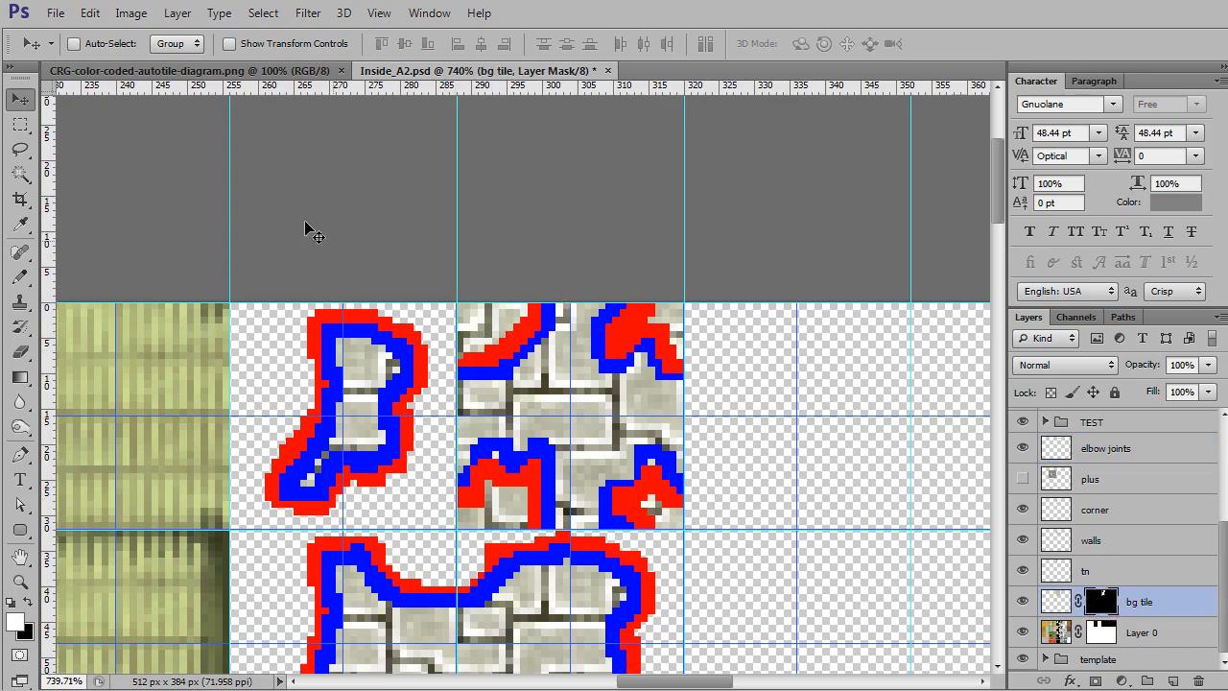
left_click(20, 151)
left_click_drag(447, 284, 458, 356)
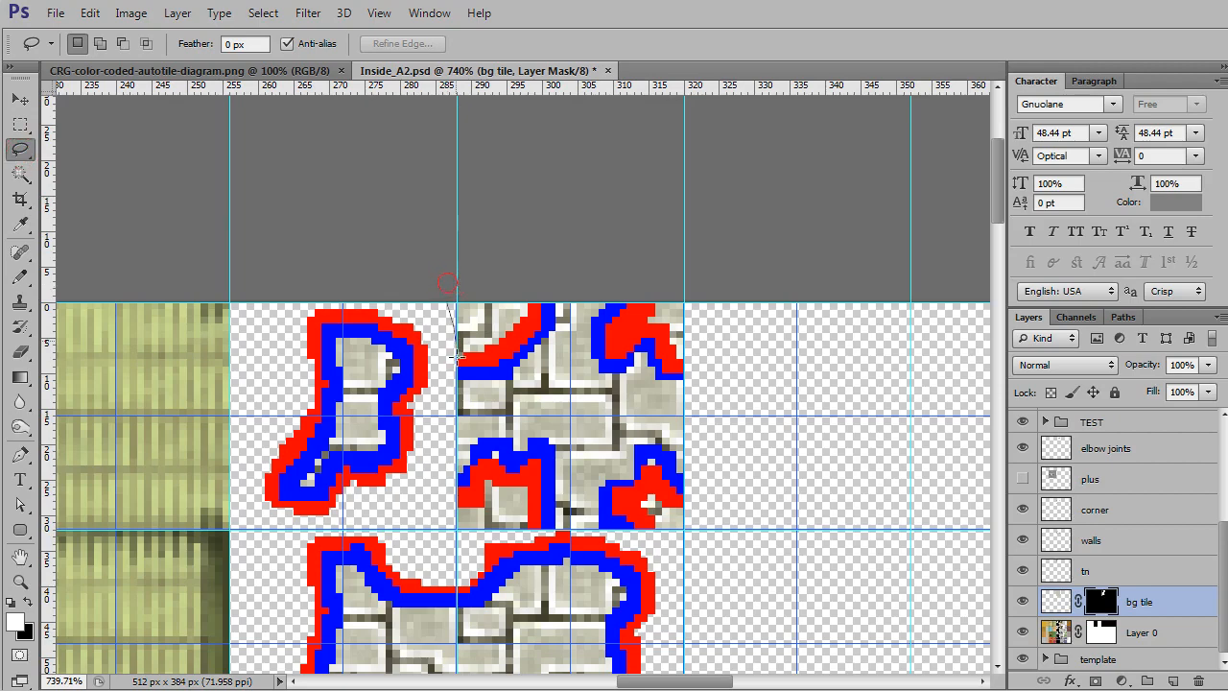
left_click_drag(463, 285, 457, 287)
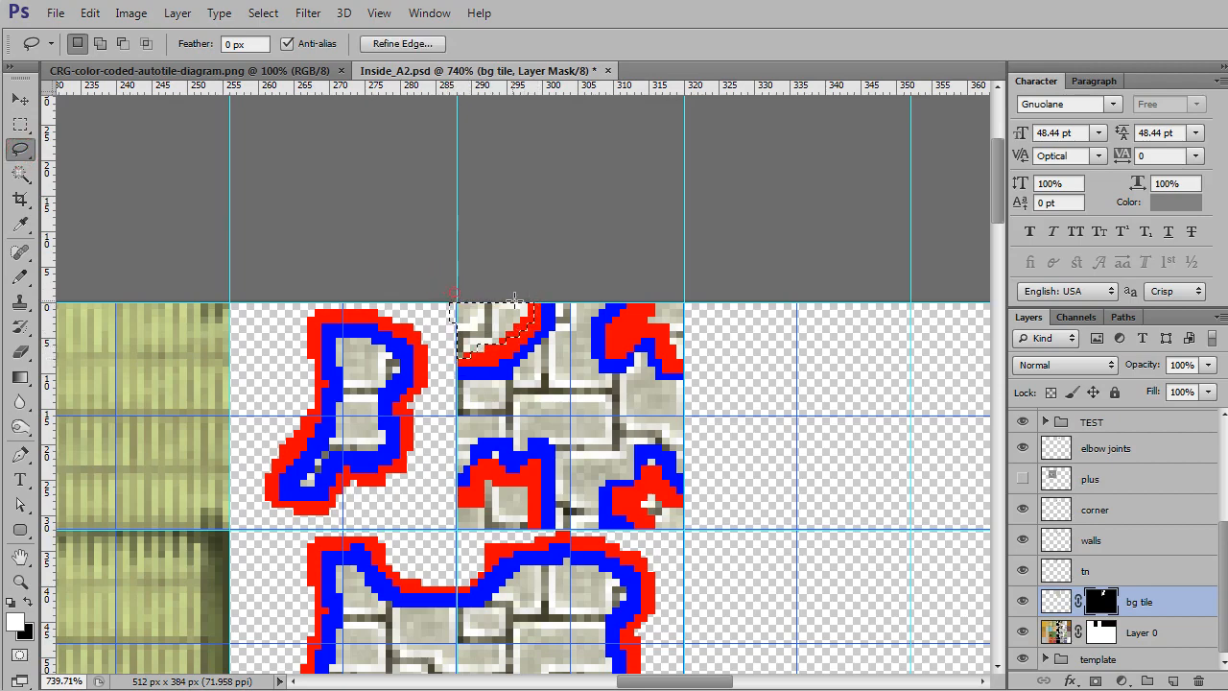
mouse_move(648, 288)
left_mouse_down()
mouse_move(640, 329)
mouse_move(691, 370)
mouse_move(699, 286)
mouse_move(654, 284)
left_mouse_up()
mouse_move(701, 505)
left_mouse_down()
mouse_move(629, 506)
mouse_move(648, 538)
mouse_move(712, 552)
mouse_move(712, 524)
left_mouse_up()
mouse_move(443, 497)
left_mouse_down()
mouse_move(483, 470)
mouse_move(516, 474)
mouse_move(530, 533)
mouse_move(443, 508)
left_mouse_up()
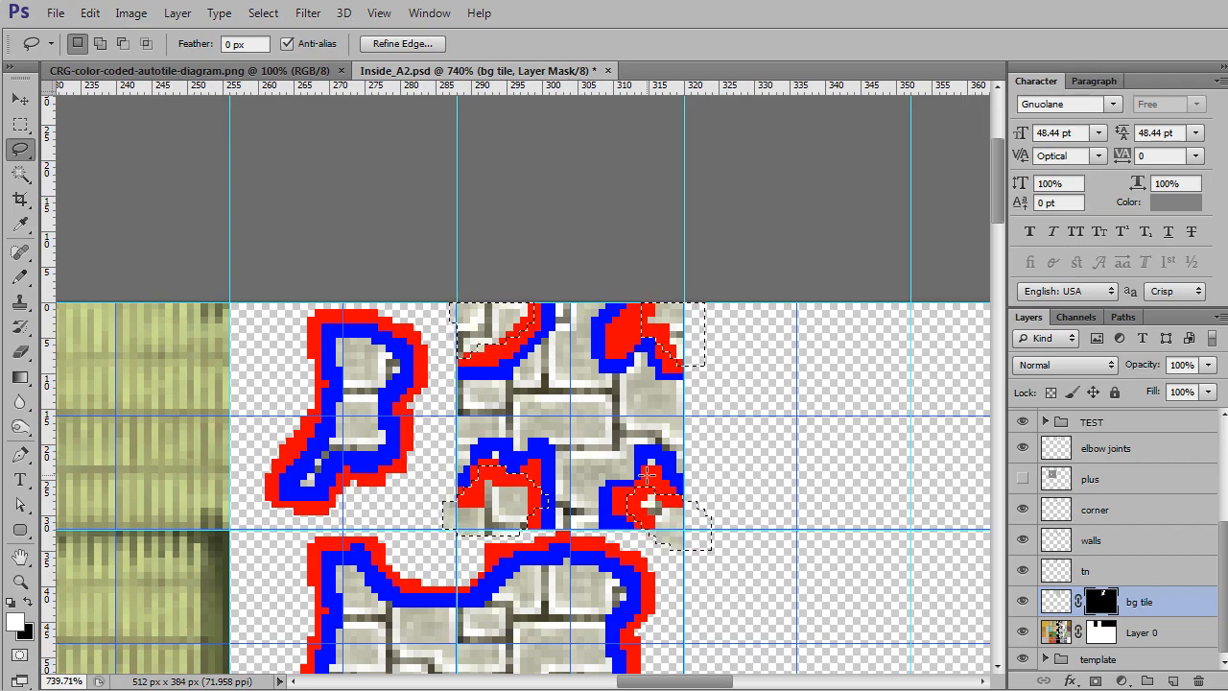
key("x")
key("alt+BackSpace")
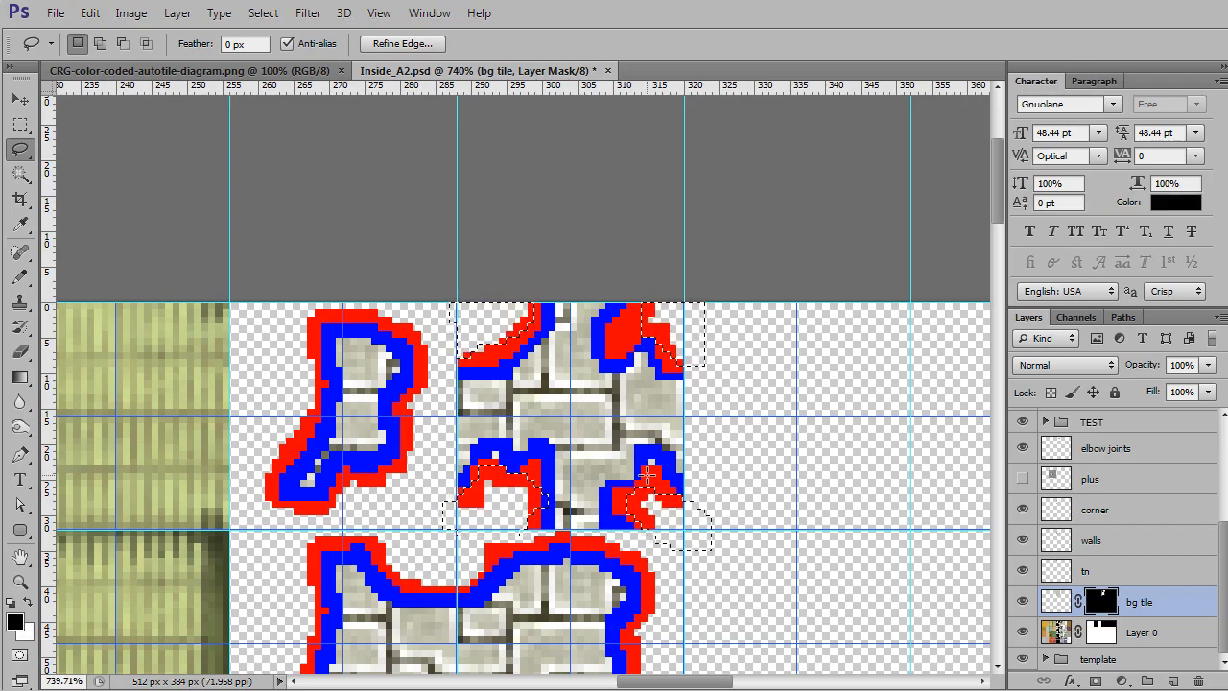
key("ctrl+d")
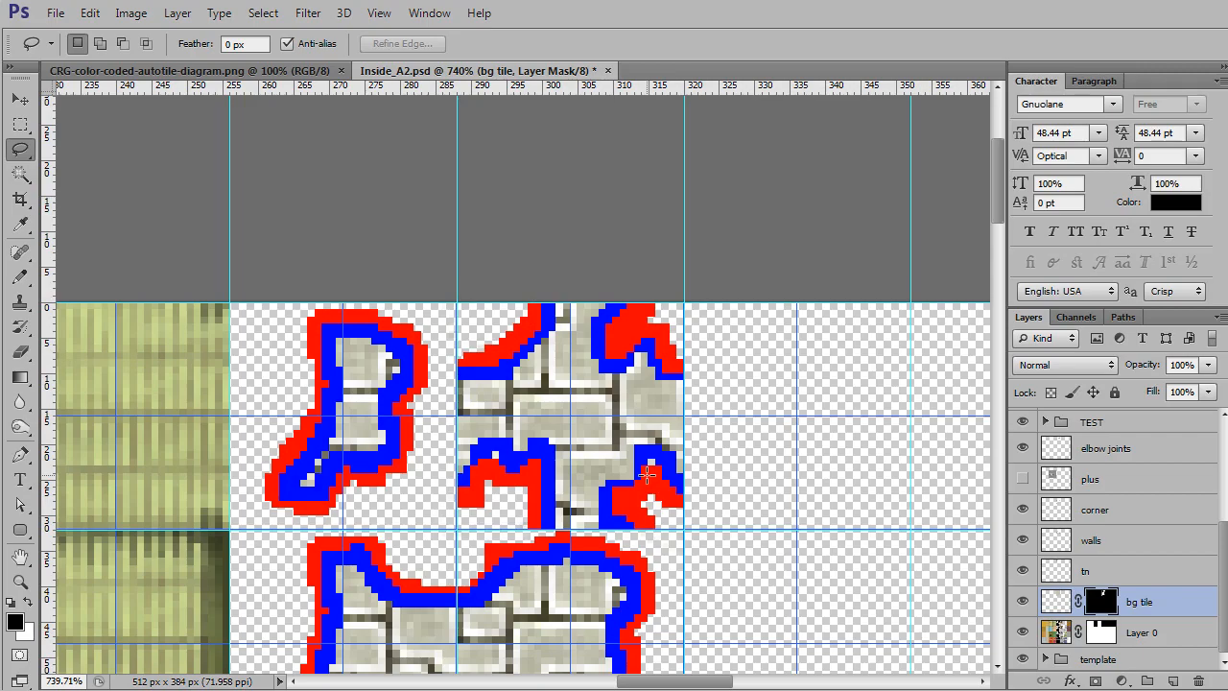
Save Inside_A2.psd and, in the file manager, copy the exported Inside_A2.png into the project's Tilesets folder
scroll(581, 355, "down", 5)
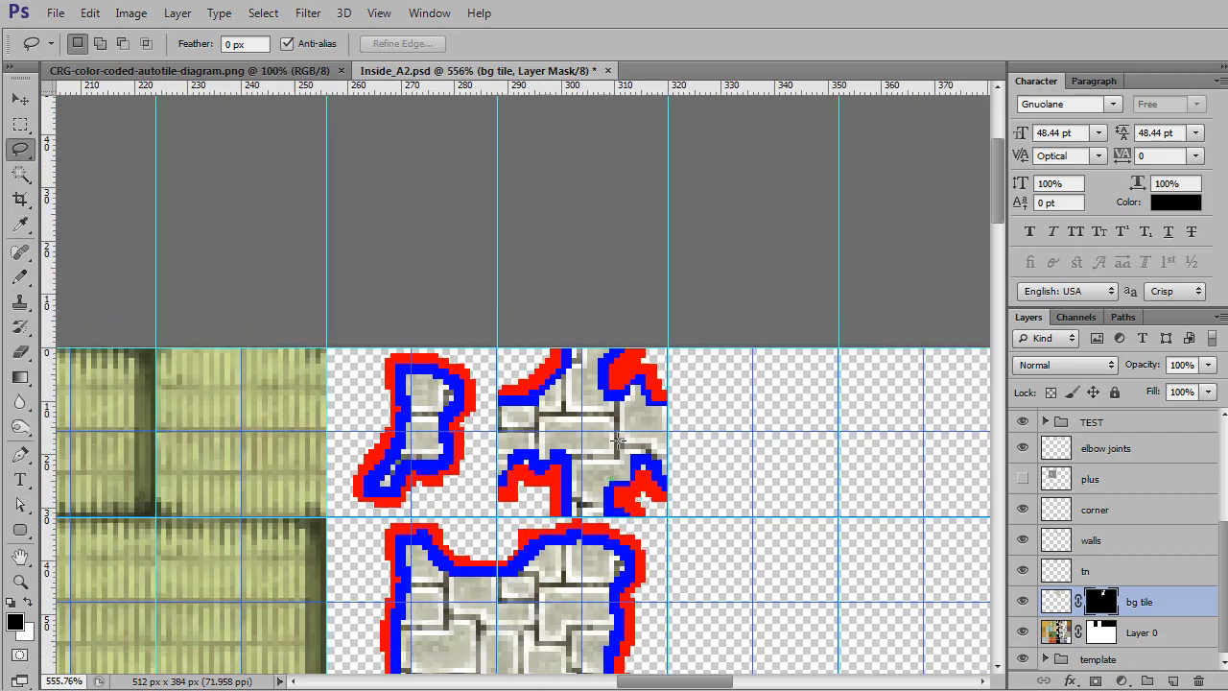
scroll(619, 398, "down", 1)
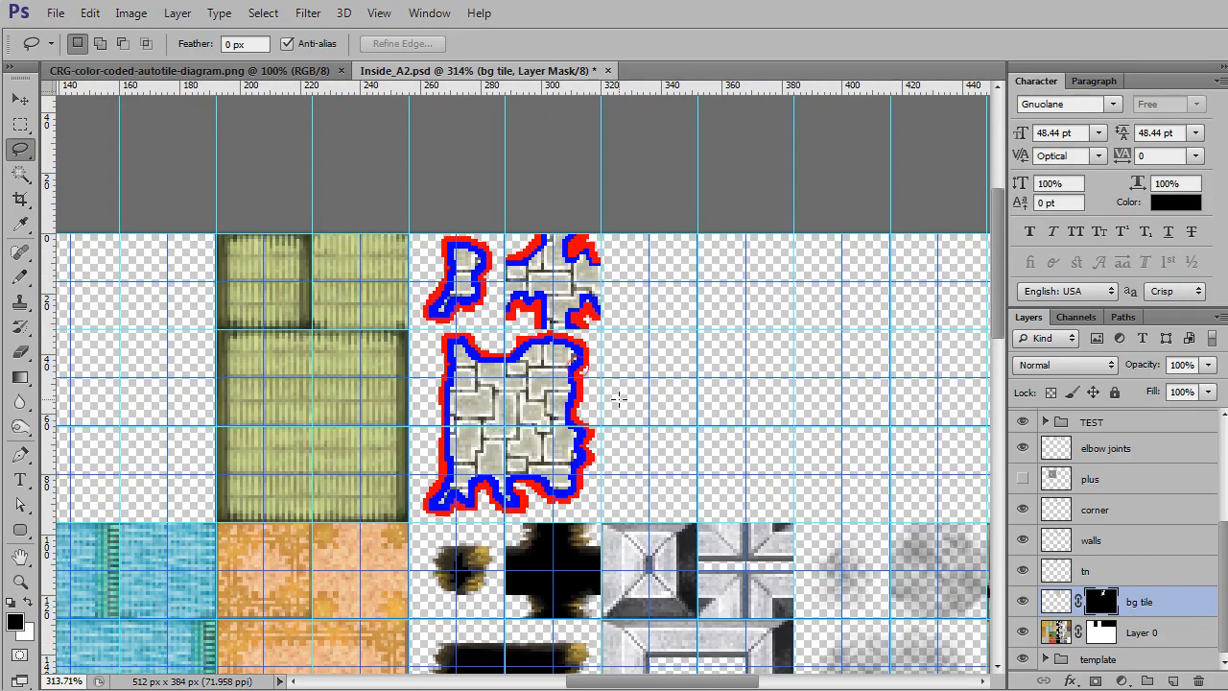
key("ctrl+s")
key("alt+Tab")
left_click_drag(38, 255, 699, 212)
left_click(699, 211)
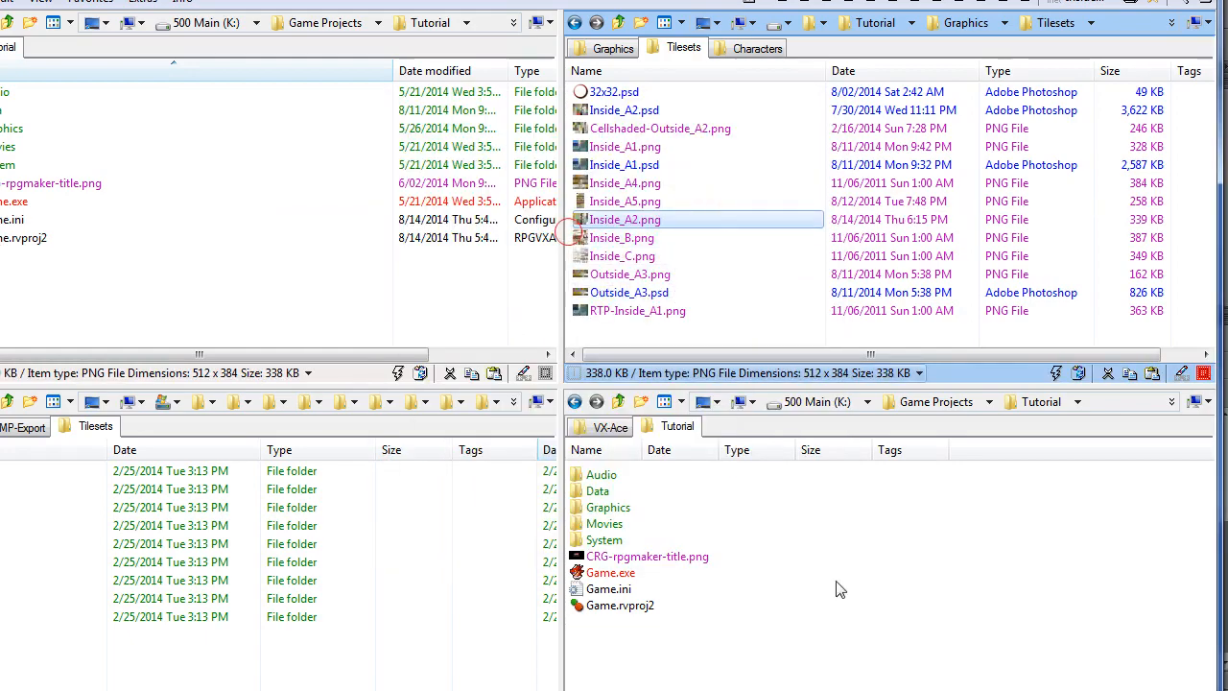
Switch to RPG Maker, dismiss the Database, and paint autotile rectangles around the large cross, extending them toward the small plus
key("alt+Tab")
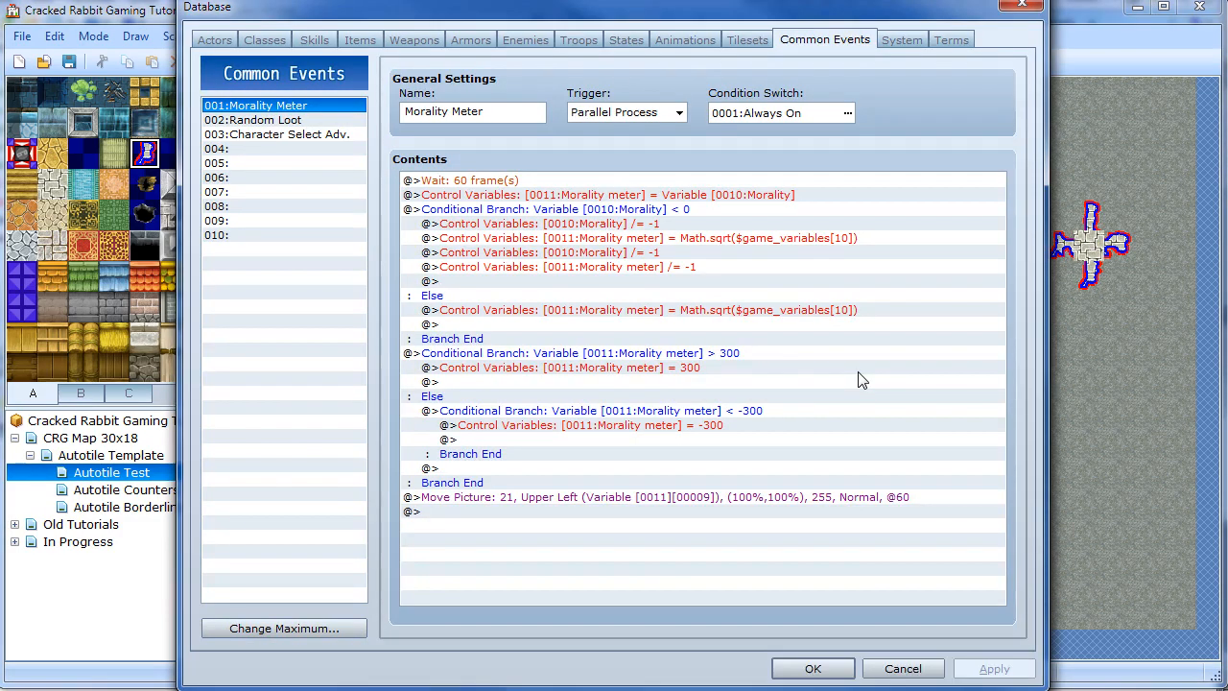
key("Escape")
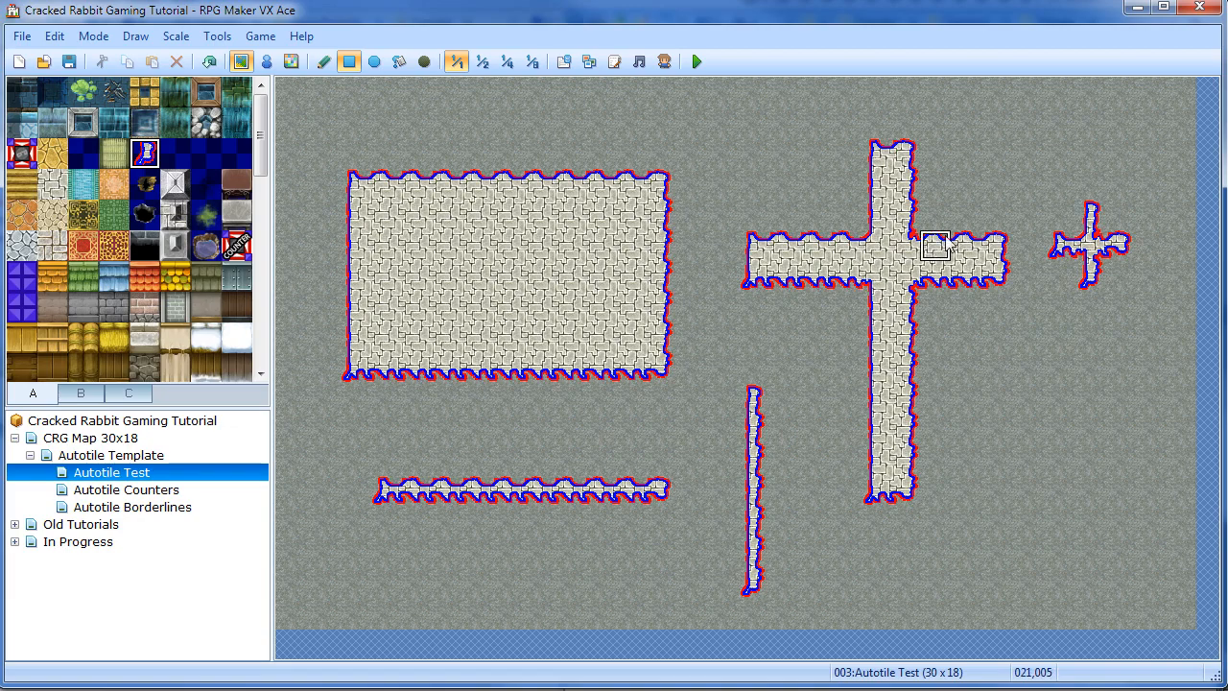
right_click(916, 258)
left_click_drag(784, 305, 1040, 408)
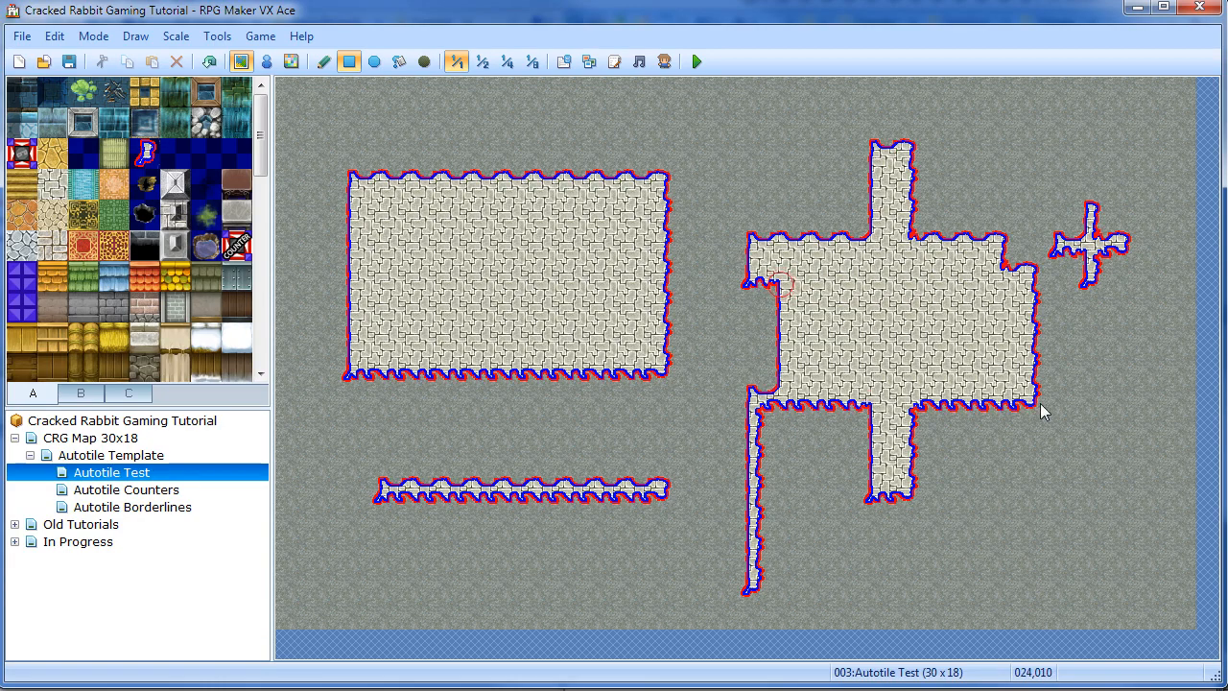
left_click_drag(802, 389, 801, 470)
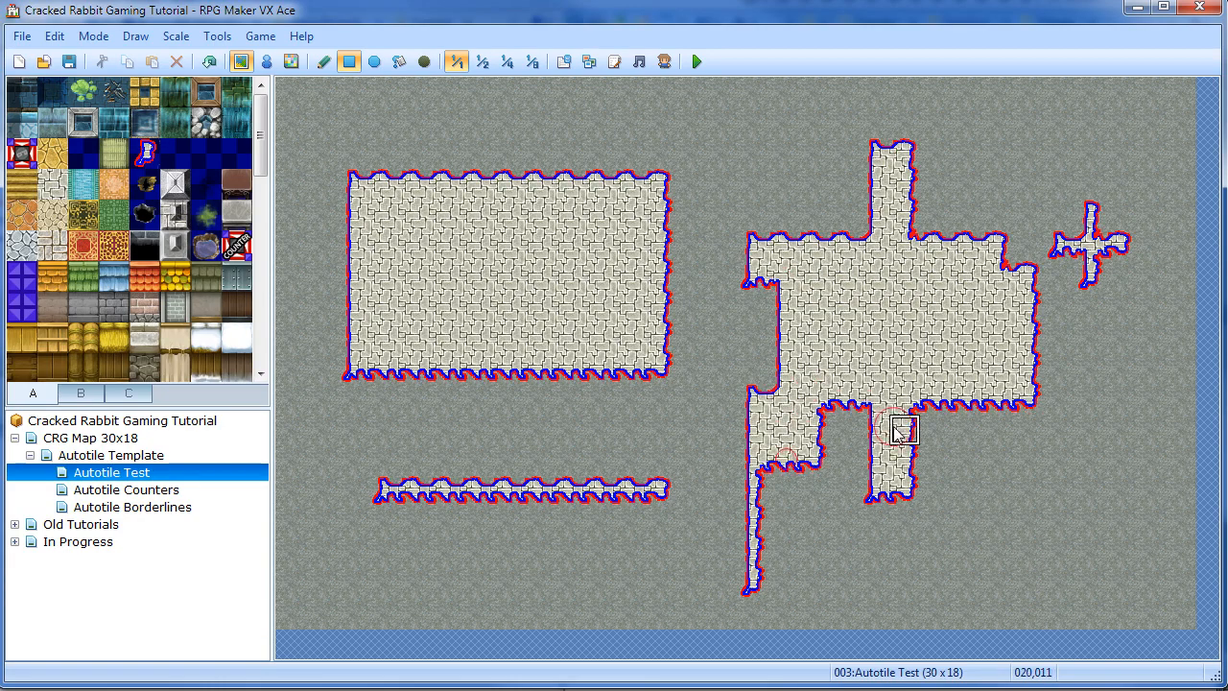
left_click_drag(894, 427, 992, 428)
left_click_drag(1087, 216, 1094, 376)
left_click_drag(1089, 308, 969, 346)
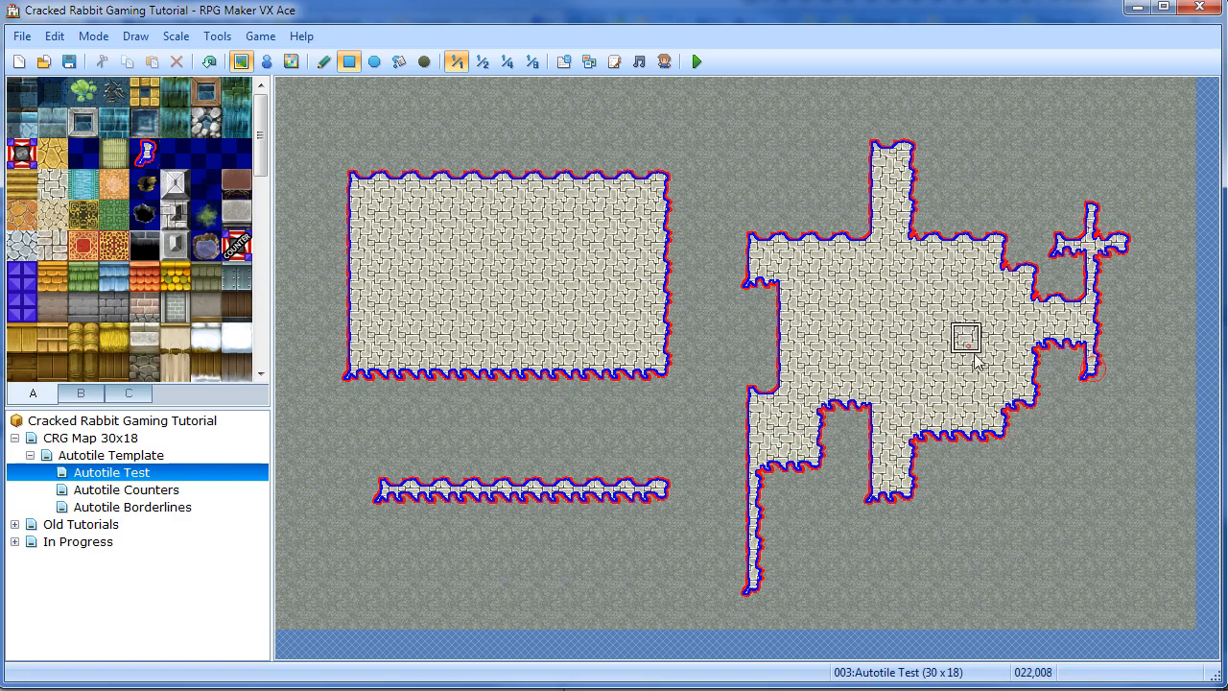
Extend the painted floor downward with stepped branches reaching the map's lower edge
mouse_move(1051, 378)
left_mouse_down()
mouse_move(1024, 484)
mouse_move(956, 532)
mouse_move(1028, 518)
left_mouse_up()
left_click_drag(997, 575, 997, 619)
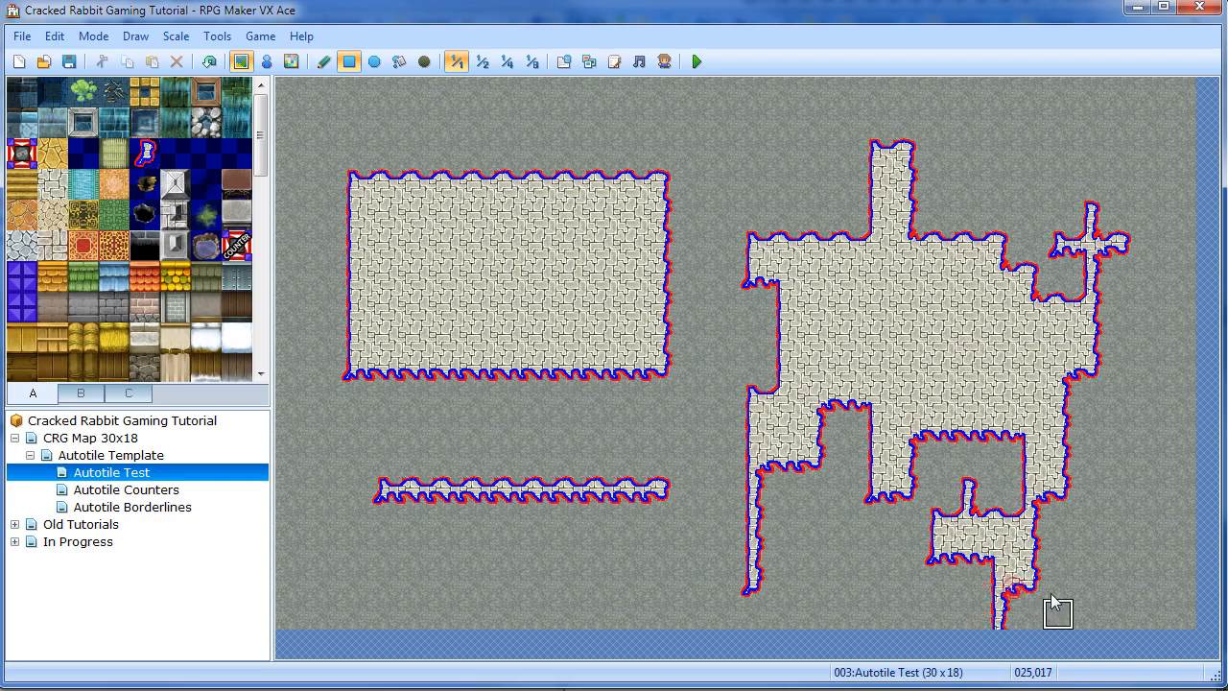
left_click_drag(1059, 585, 1063, 610)
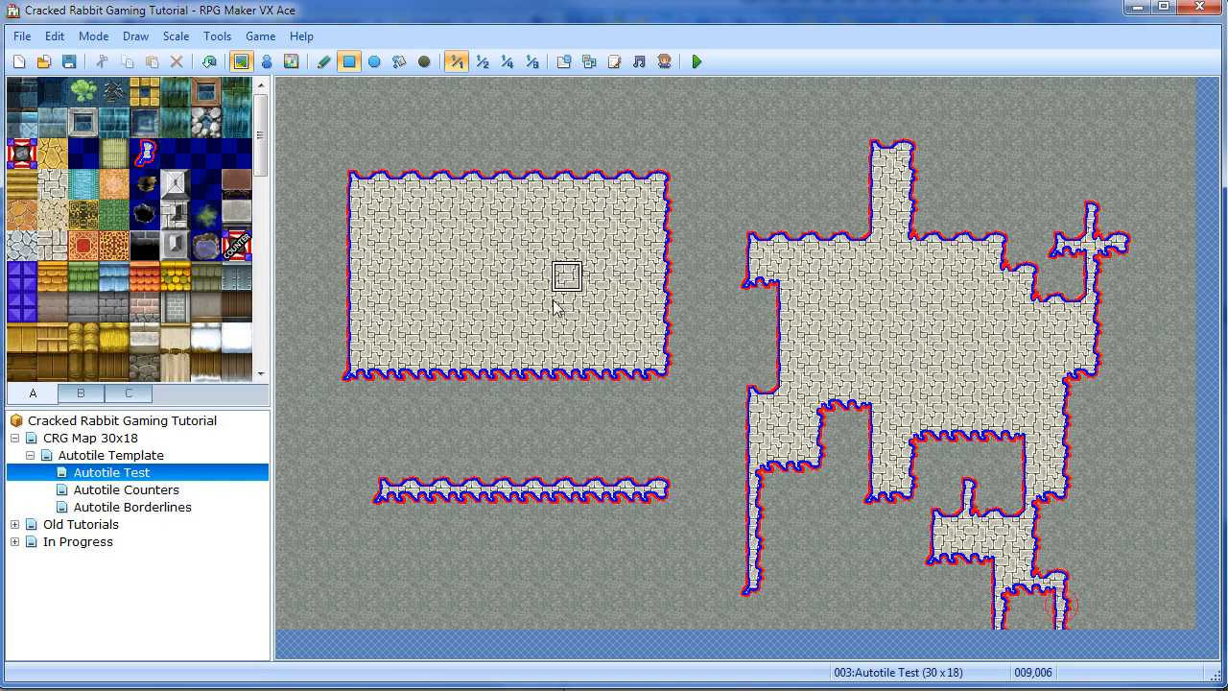
Clear the test shapes from the map's left half and paint a diagonal staircase of autotiles there
mouse_move(310, 116)
left_mouse_down()
mouse_move(712, 485)
mouse_move(756, 497)
left_mouse_up()
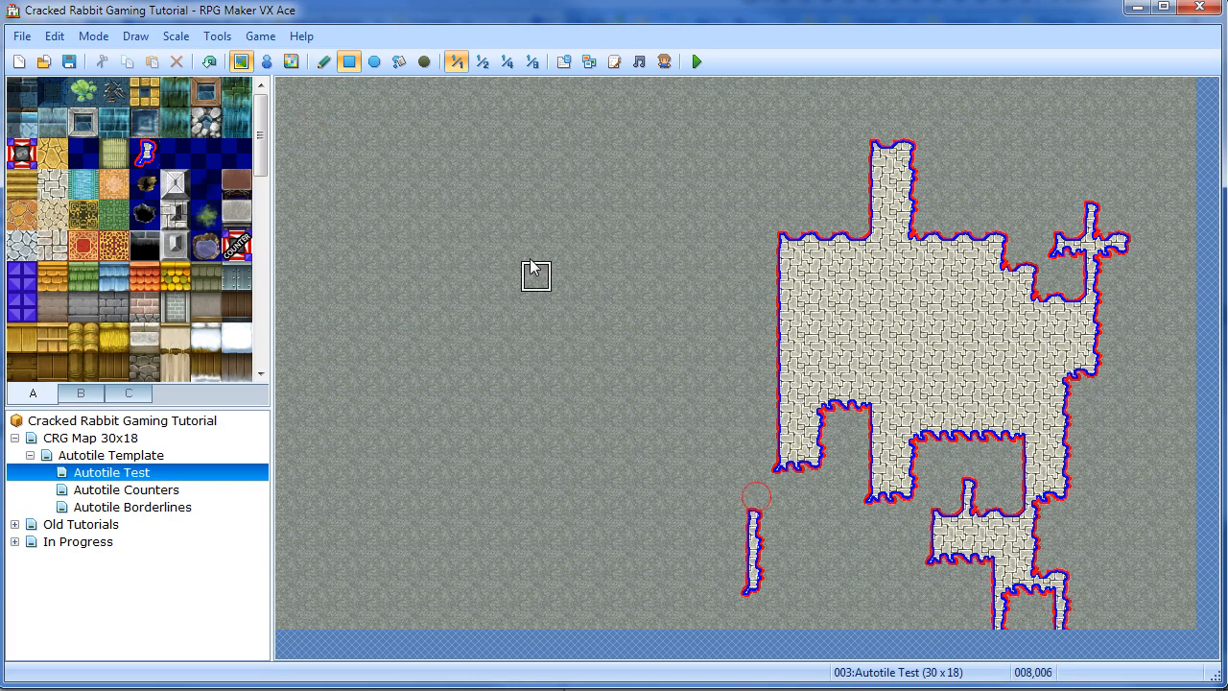
mouse_move(445, 182)
left_mouse_down()
mouse_move(469, 189)
mouse_move(508, 248)
mouse_move(538, 244)
mouse_move(526, 270)
mouse_move(559, 275)
mouse_move(550, 300)
left_mouse_up()
left_click(479, 205)
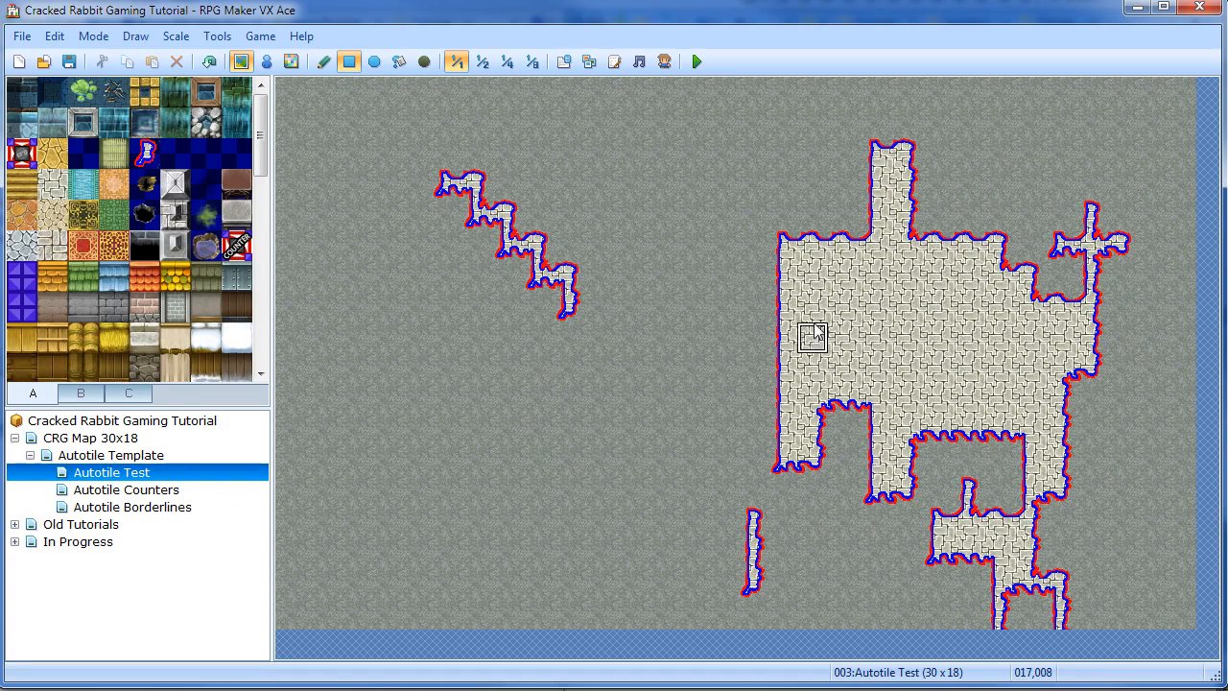
Paint overlapping autotile rectangles from the main floor area to the map's left edge, leaving enclosed gaps between them
left_click_drag(811, 335, 652, 359)
left_click_drag(705, 393, 635, 487)
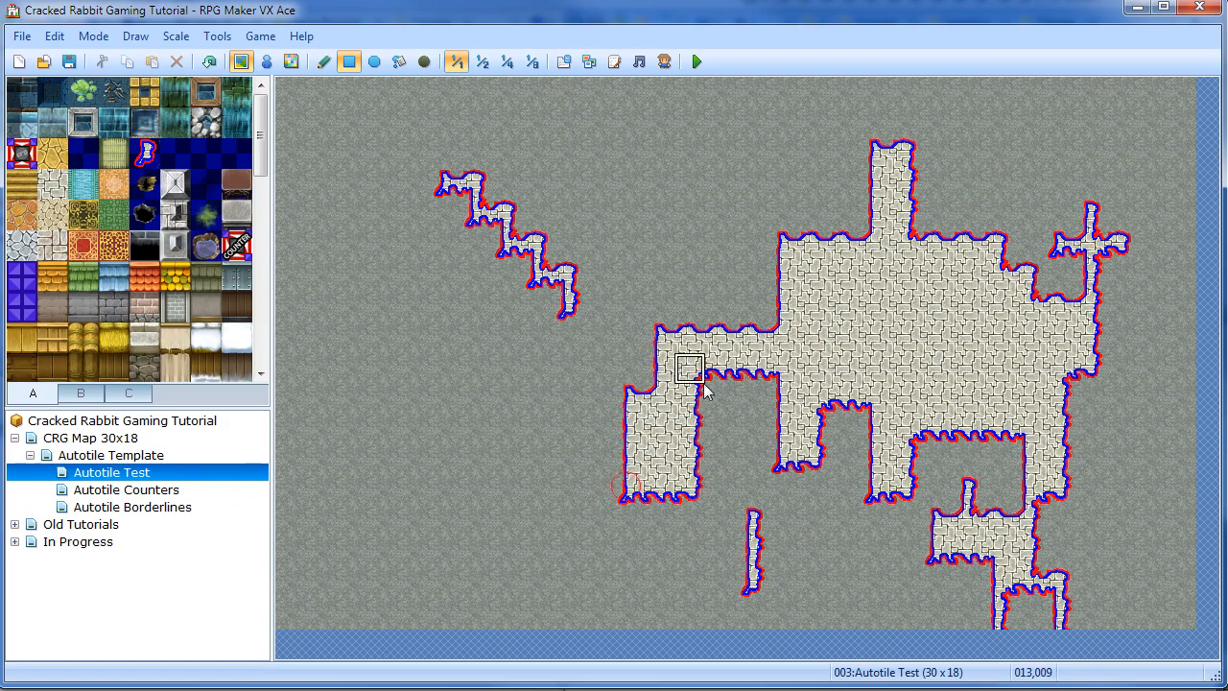
left_click_drag(697, 373, 696, 245)
left_click_drag(768, 278, 242, 438)
left_click_drag(460, 399, 439, 566)
mouse_move(402, 433)
left_mouse_down()
mouse_move(295, 559)
mouse_move(303, 566)
left_mouse_up()
left_click_drag(503, 341, 728, 480)
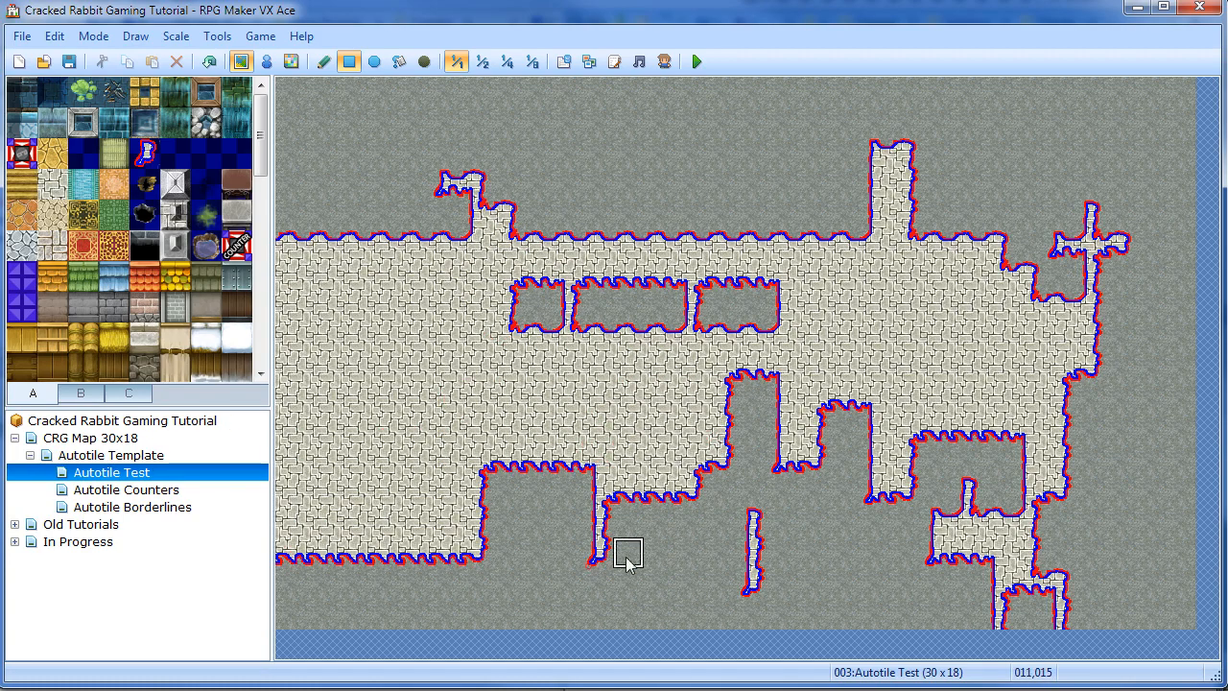
Widen the floor's lower and upper extensions into solid blocks, and cover nearly the whole map with one tile rectangle
left_click_drag(598, 464, 689, 553)
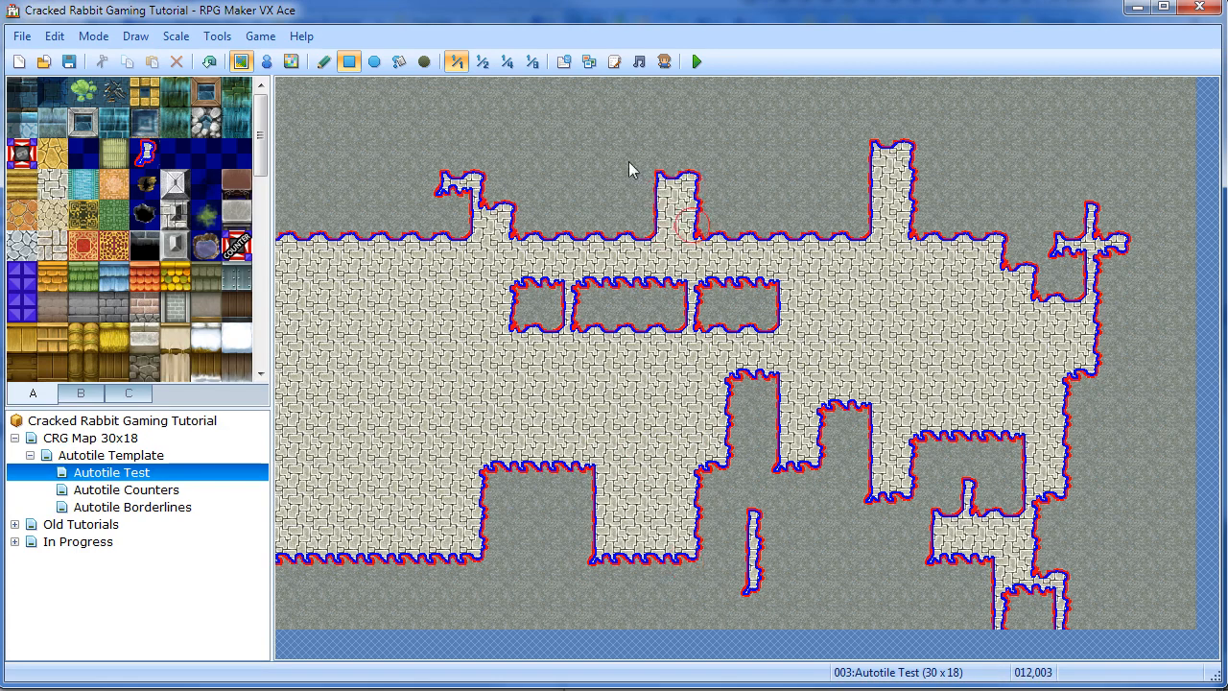
left_click_drag(595, 127, 690, 235)
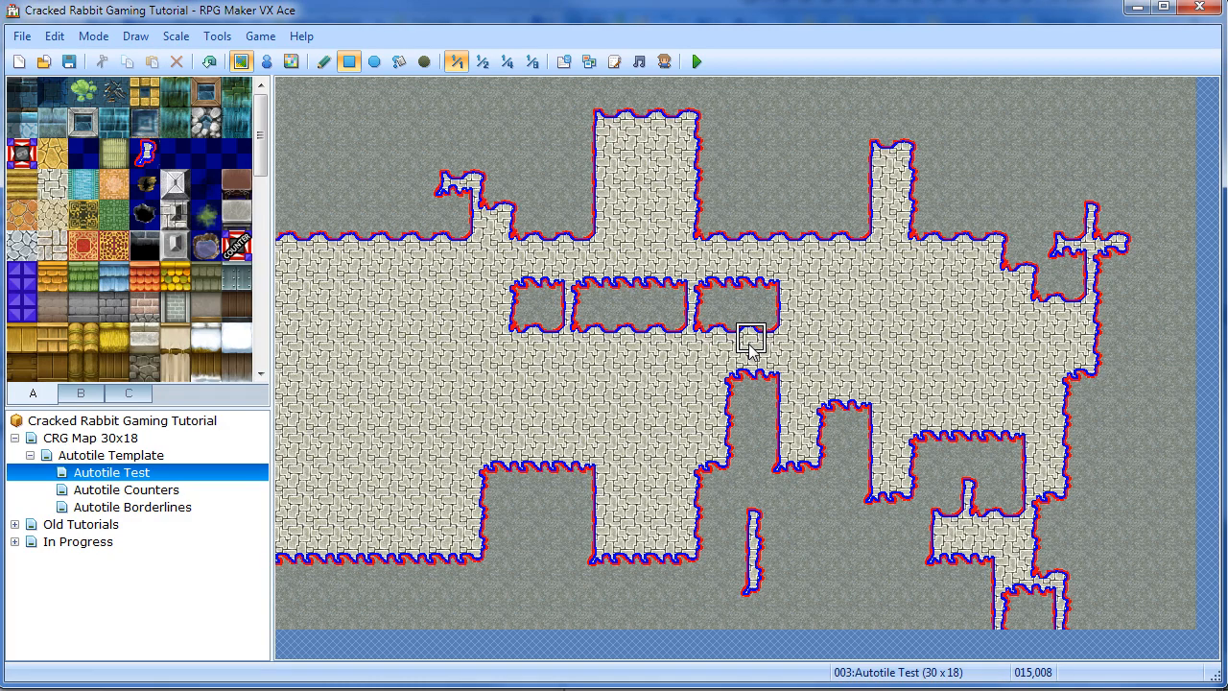
left_click_drag(1140, 122, 243, 645)
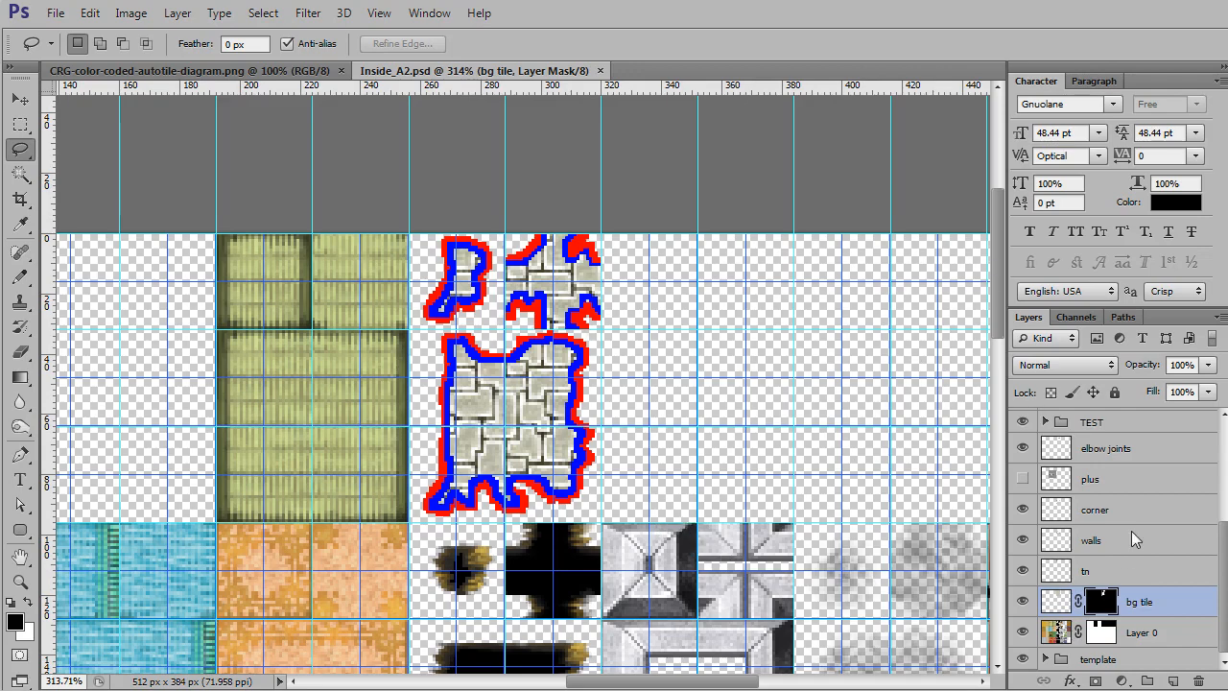
Switch to Photoshop, duplicate the template group, and move the copy above Layer 0
left_click(1093, 660)
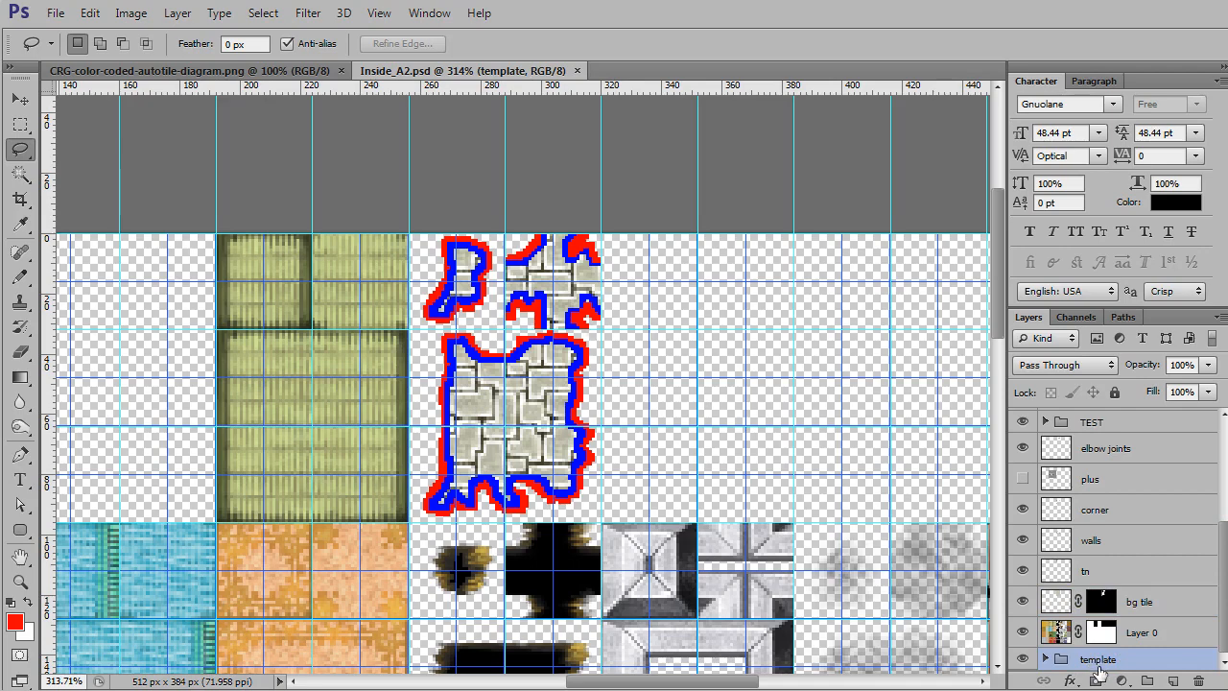
key("ctrl+j")
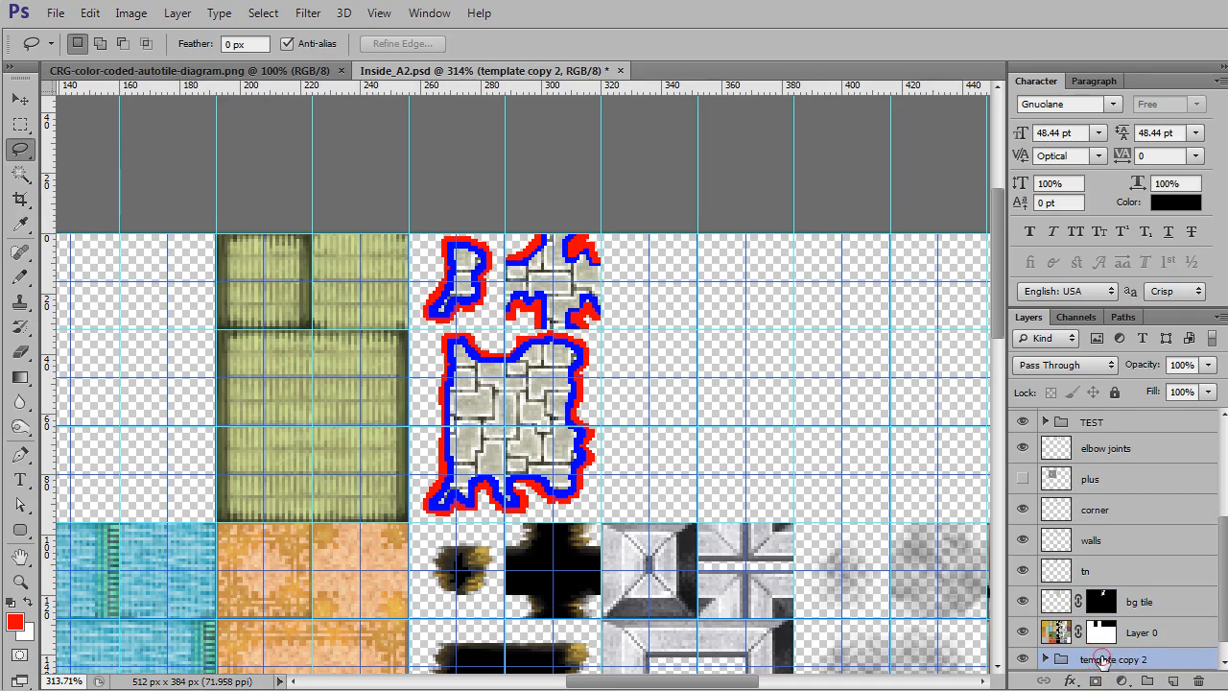
left_click_drag(1101, 660, 1115, 610)
Group all the layers from bg tile up to elbow joints
left_click(1117, 597)
left_click_drag(1220, 585, 1222, 544)
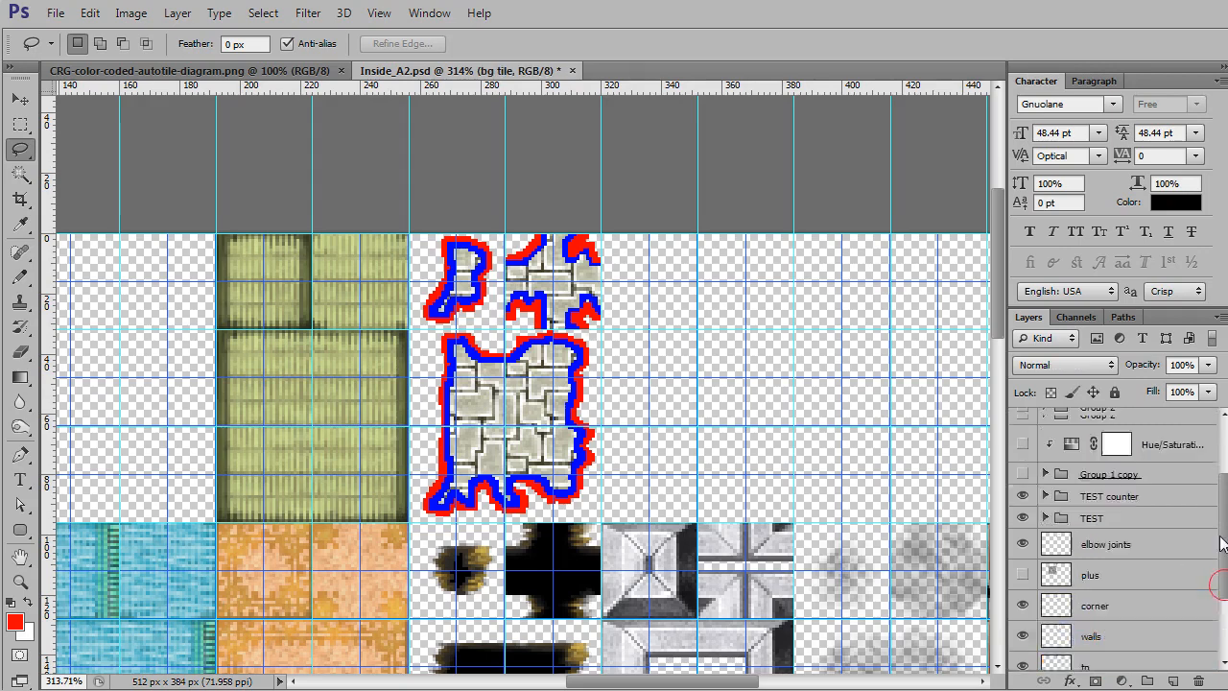
left_click(1140, 559, "shift")
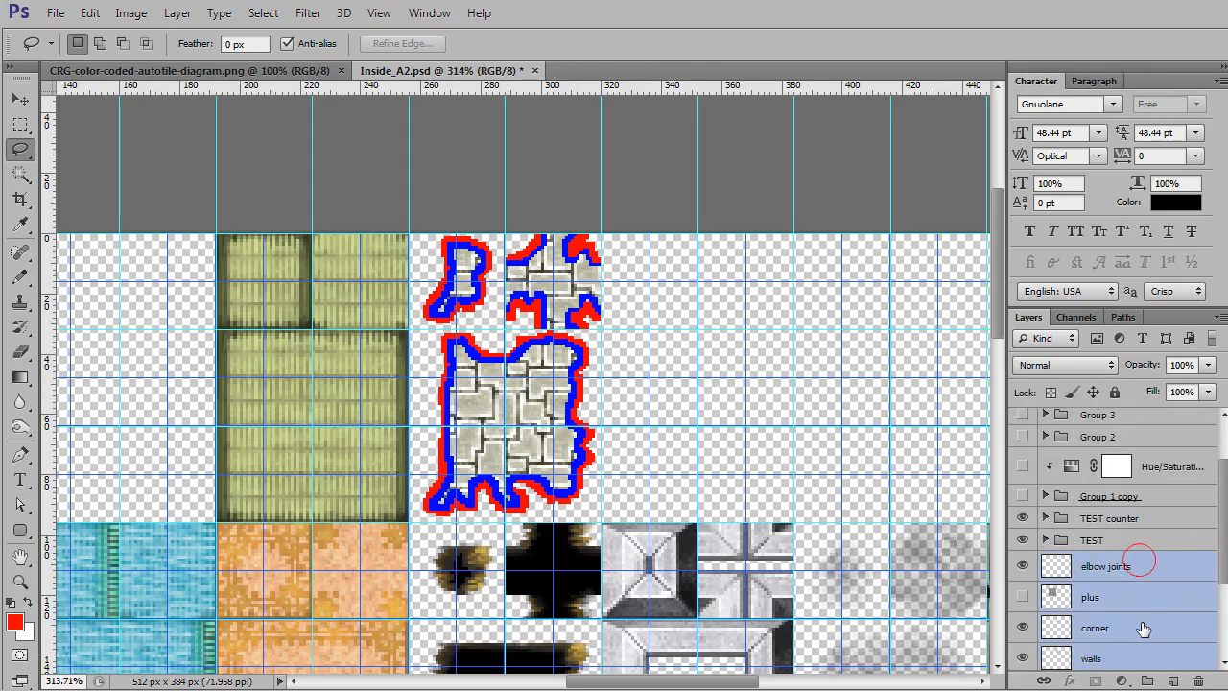
key("ctrl+g")
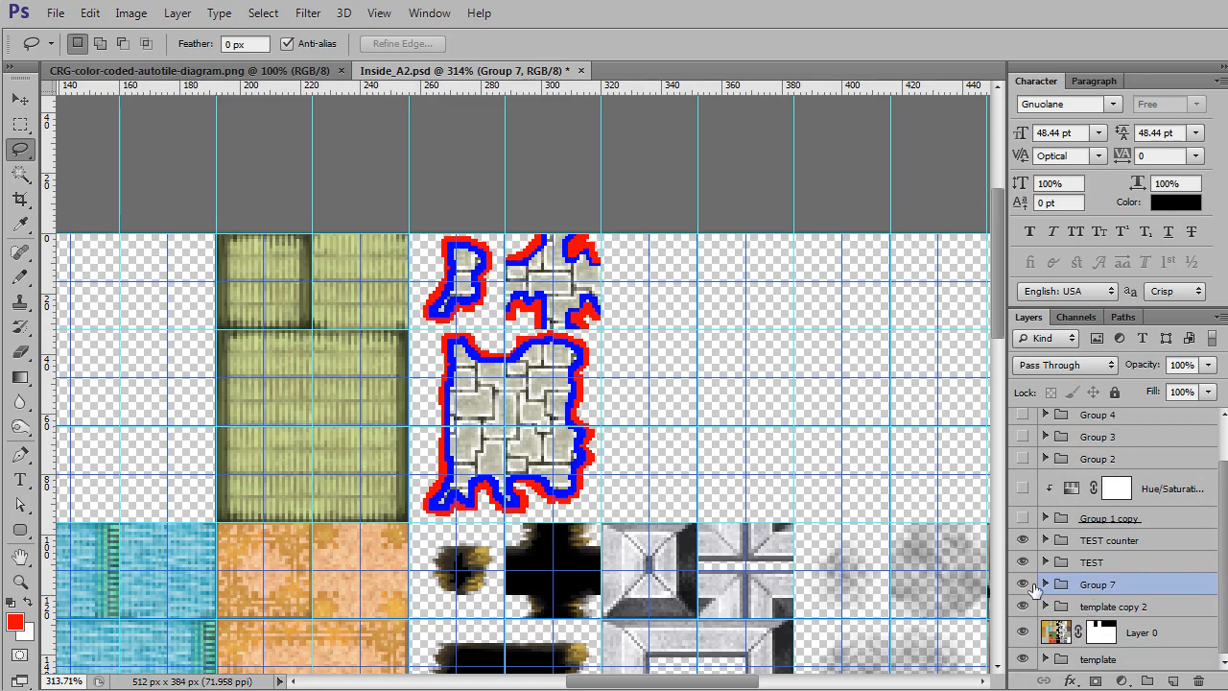
Expand the template copy 2 group and load the SIDES TEMPLATE layer's outline as a selection to examine its shape
left_click(1100, 610)
left_click(1045, 606)
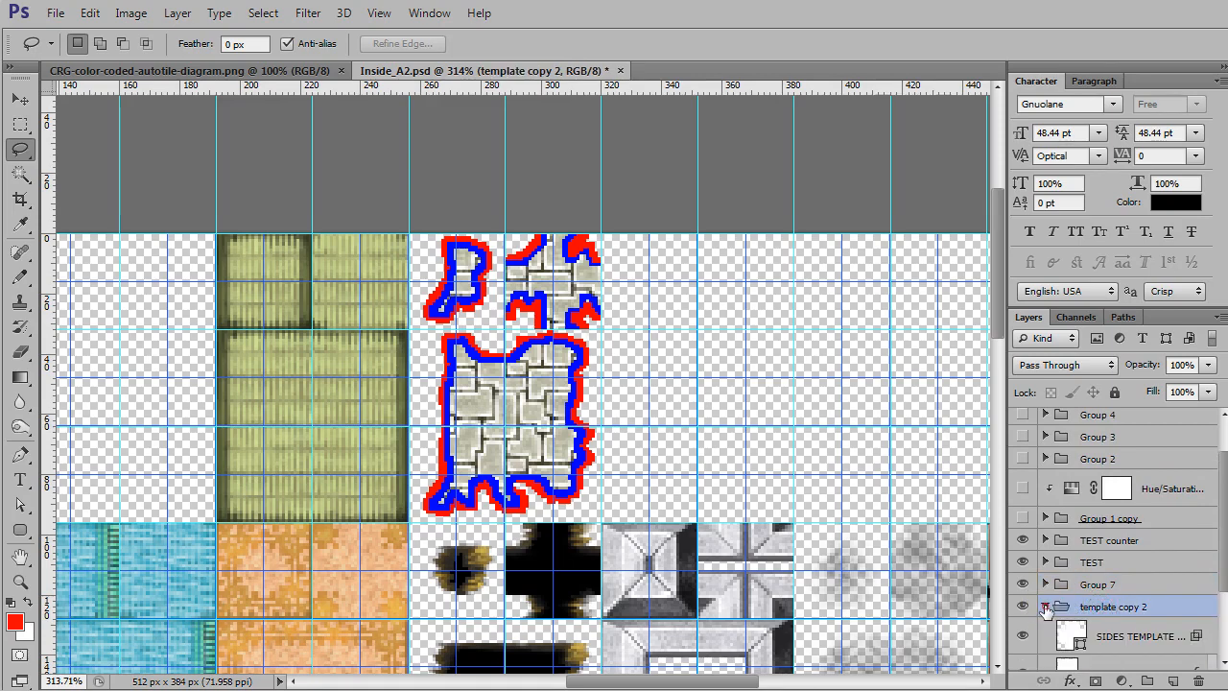
left_click(1221, 537)
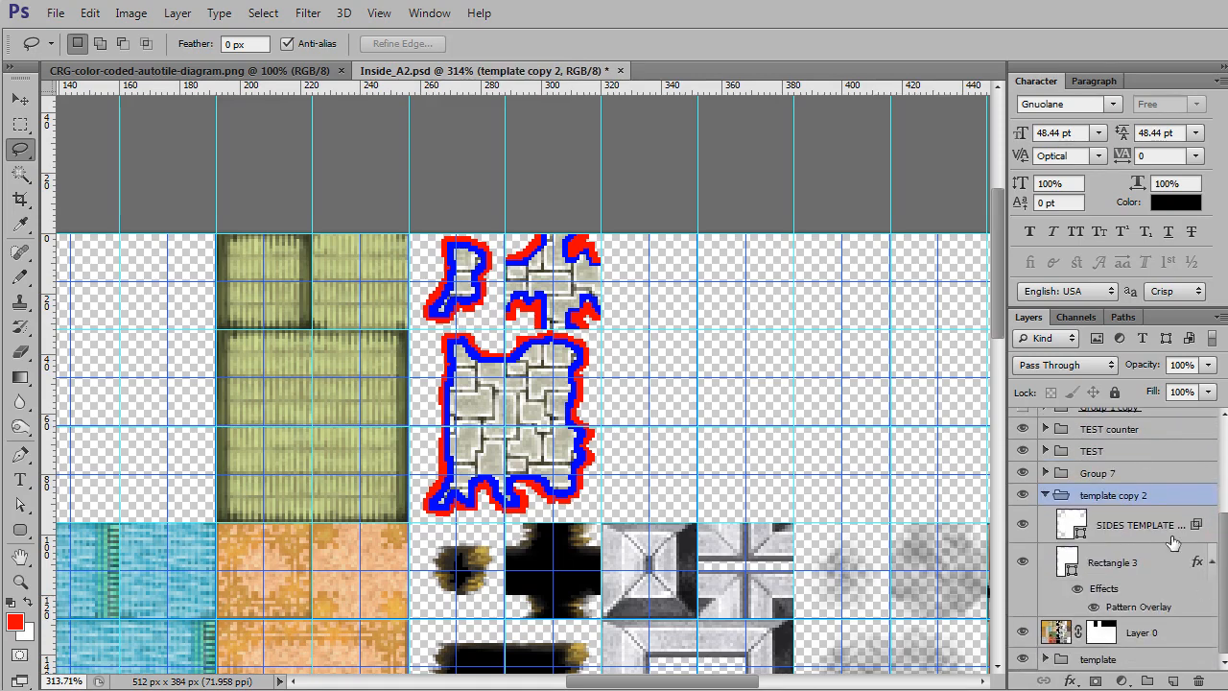
left_click(1075, 526)
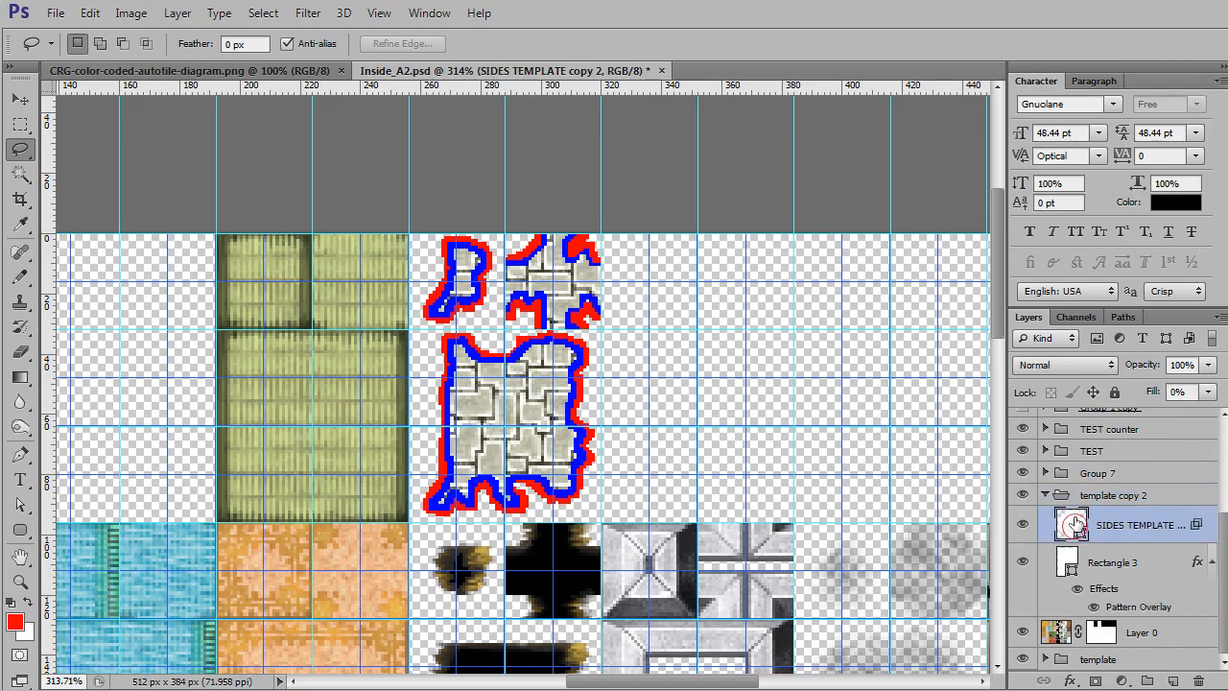
left_click(1076, 528, "ctrl")
scroll(748, 499, "down", 7)
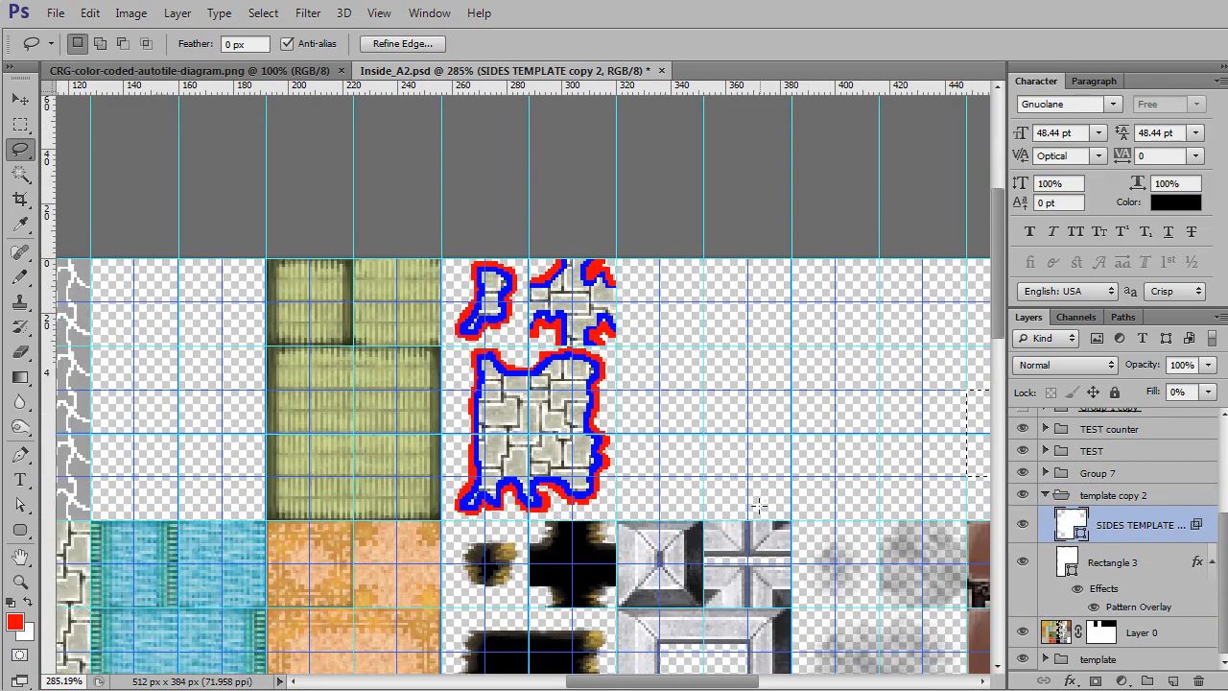
scroll(887, 264, "up", 1)
scroll(718, 429, "up", 9)
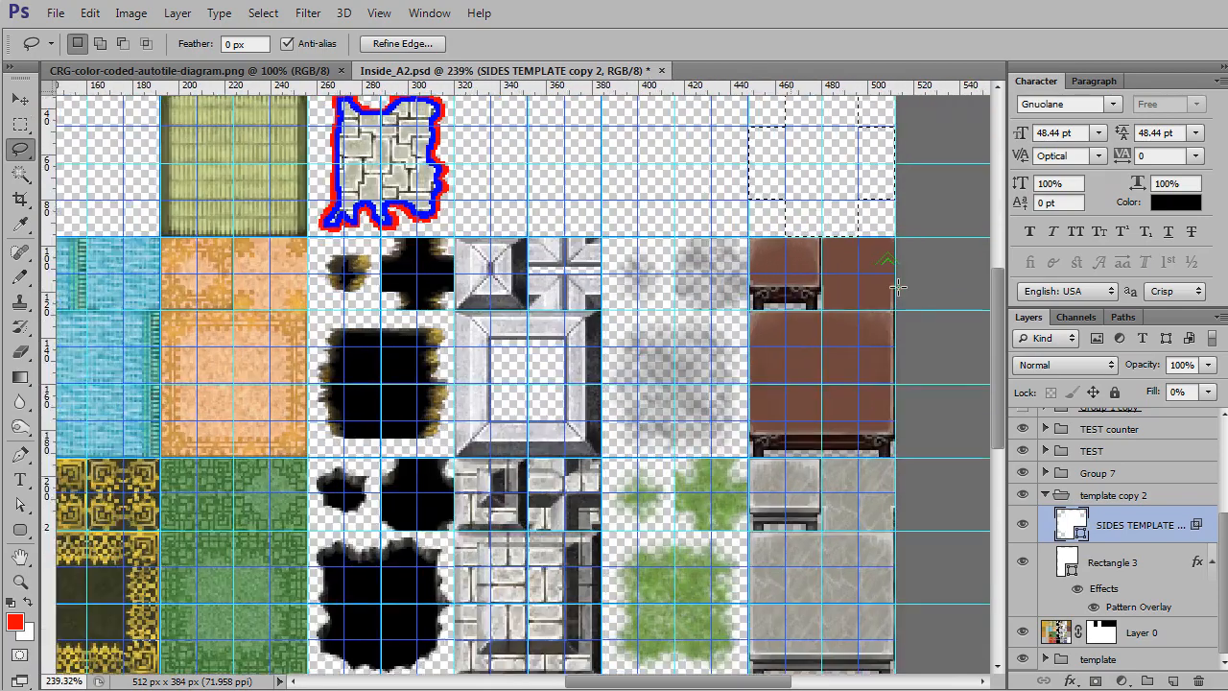
scroll(717, 429, "up", 2)
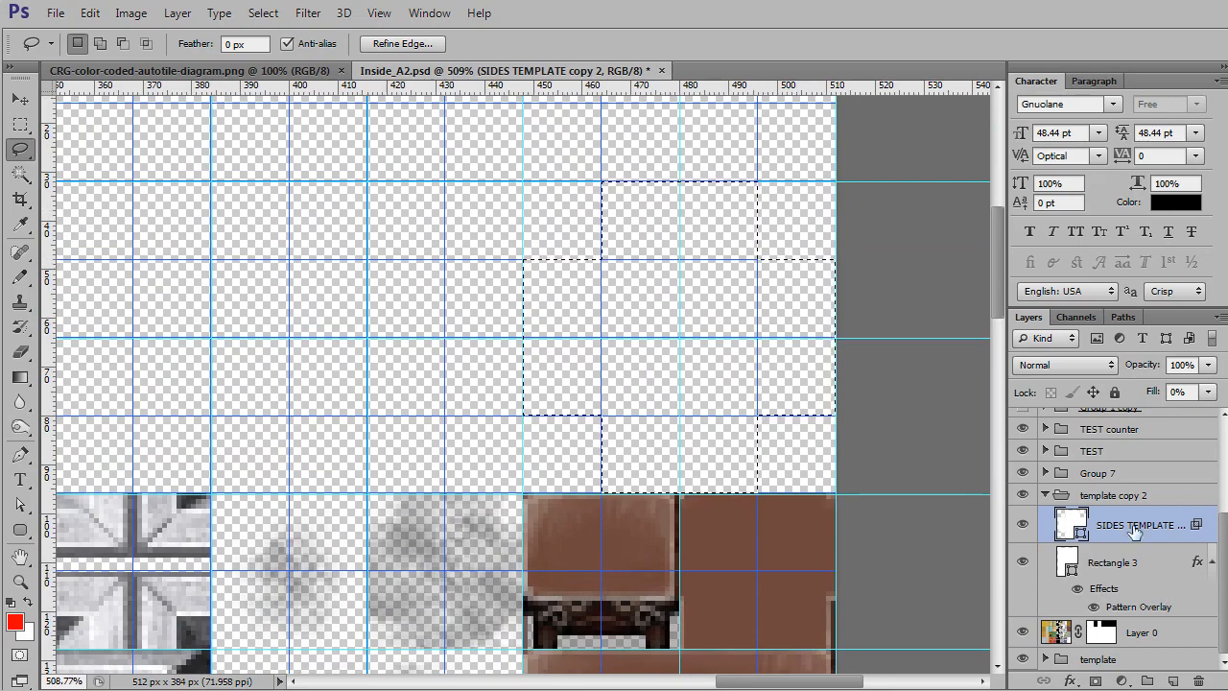
Make Rectangle 3 the active layer and clear the selection
left_click(1068, 566)
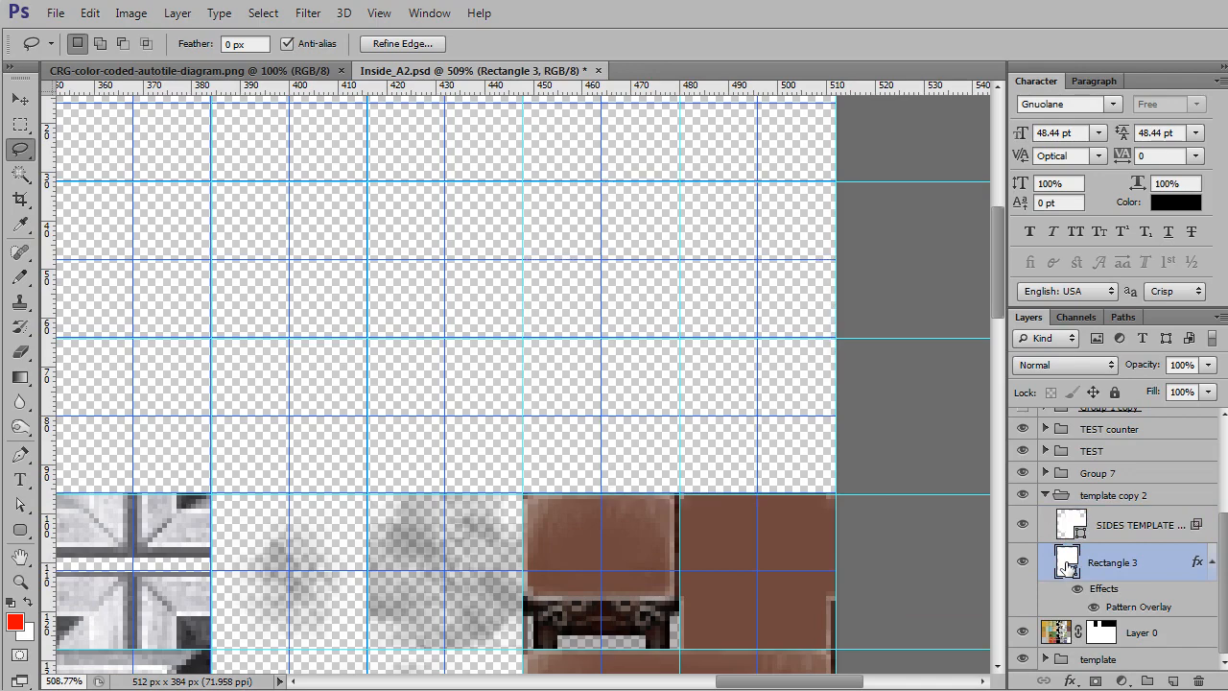
key("ctrl+d")
scroll(834, 384, "down", 2)
scroll(705, 508, "up", 5)
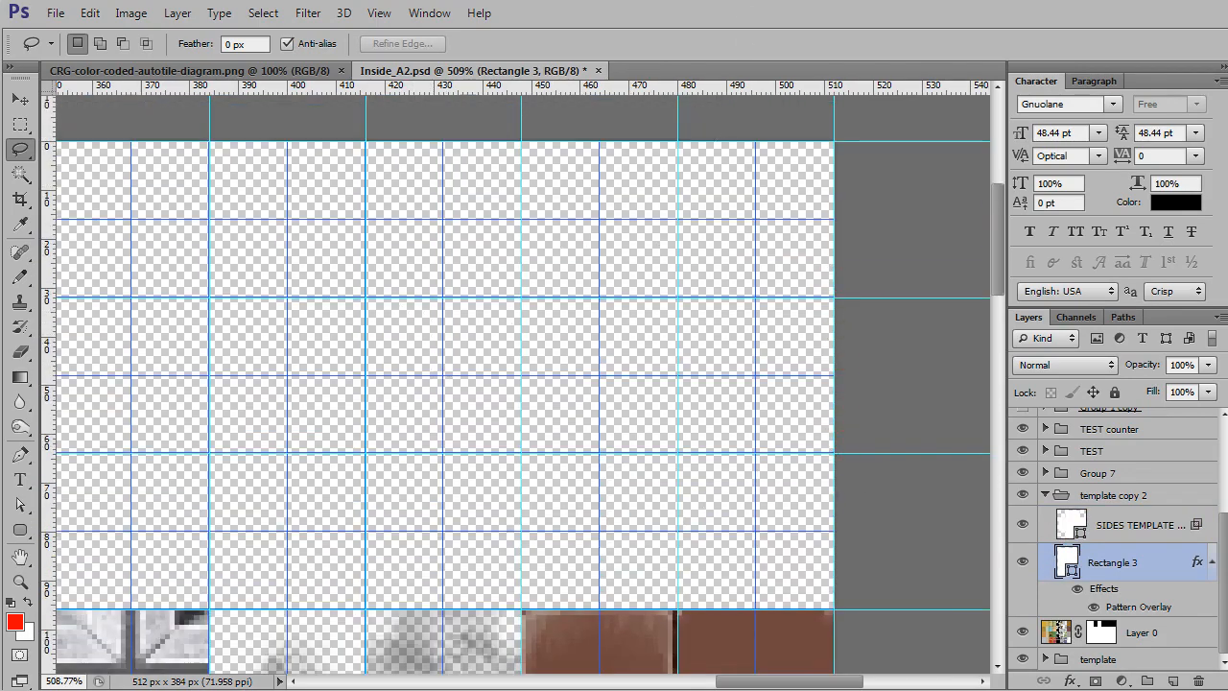
Switch to the file manager and open Inside_A5.png from the Tilesets folder in Photoshop
key("alt+Tab")
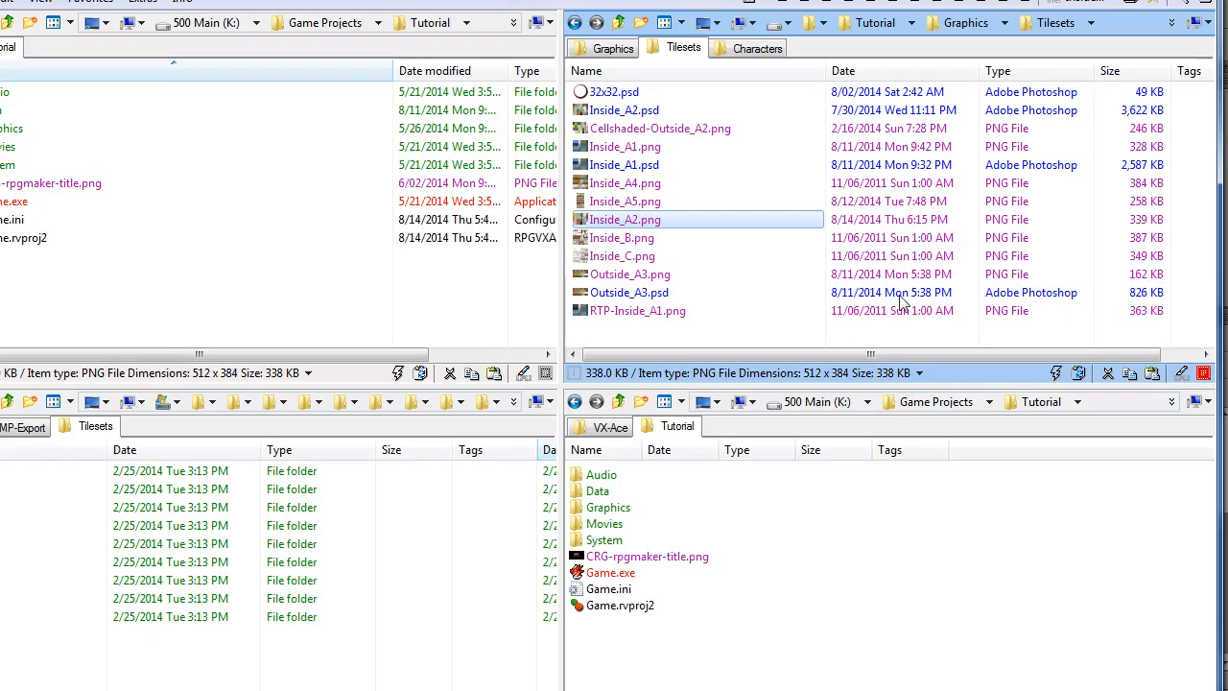
left_click(623, 203)
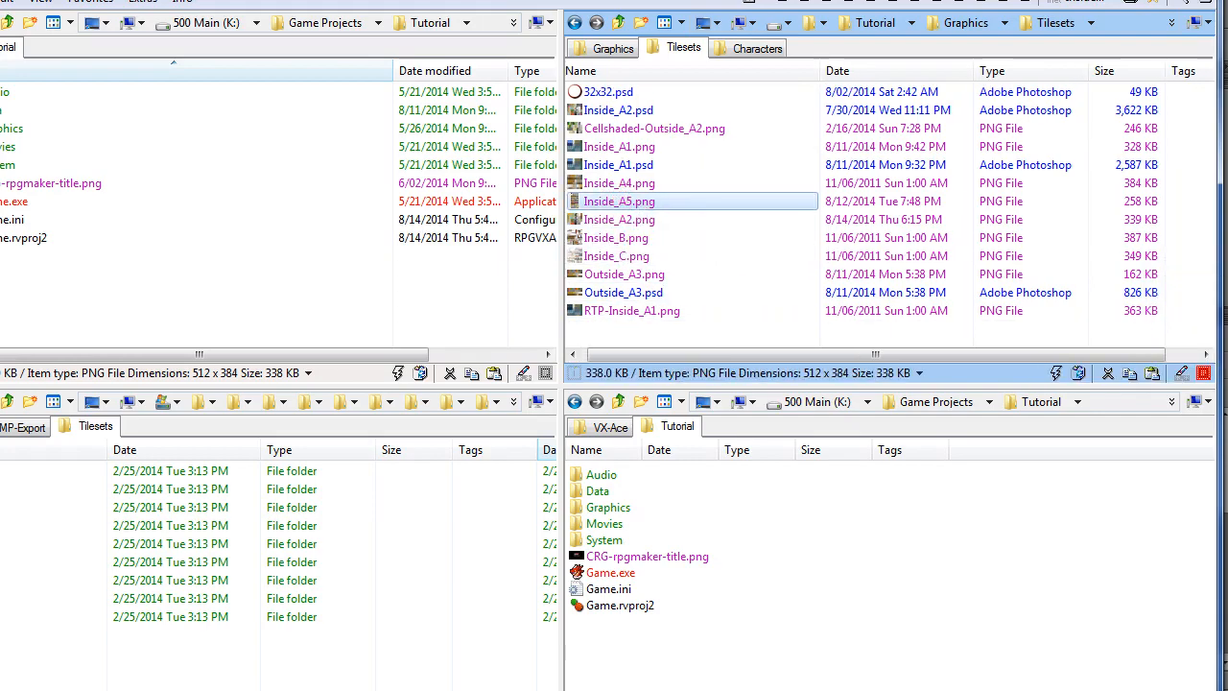
double_click(619, 201)
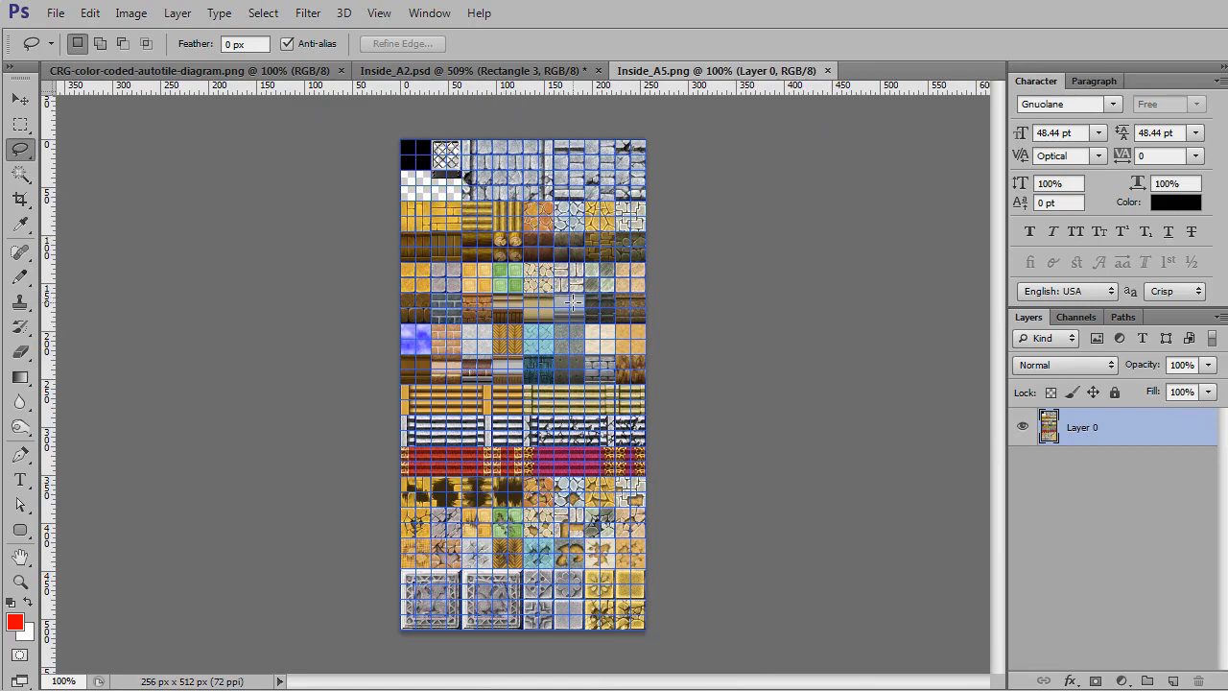
Select the square block of four green floor tiles with the Rectangular Marquee and define it as a pattern with the suggested name
scroll(559, 326, "up", 5)
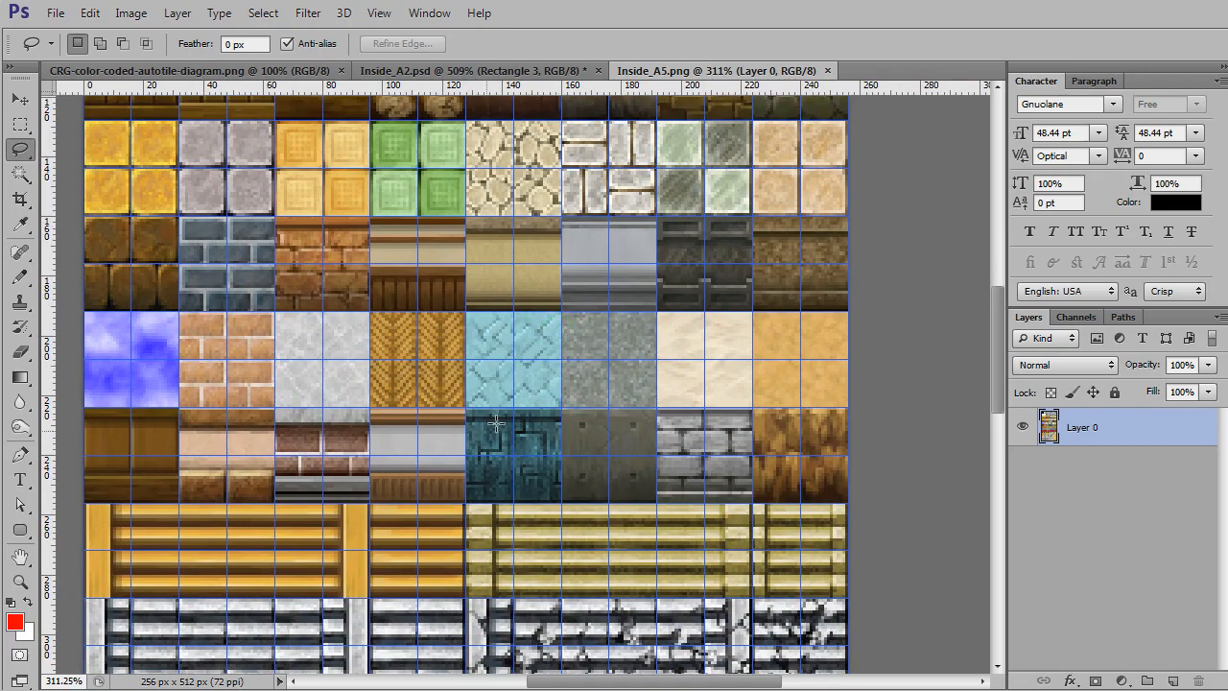
left_click_drag(462, 302, 525, 374)
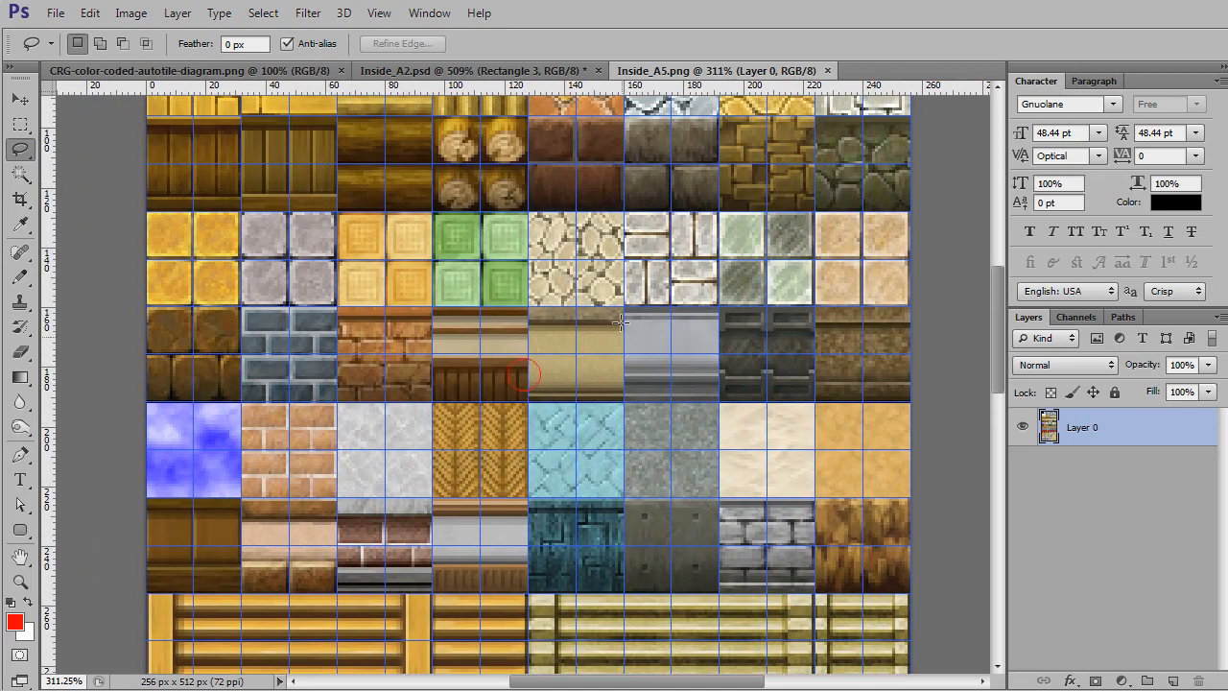
left_click_drag(619, 242, 613, 463)
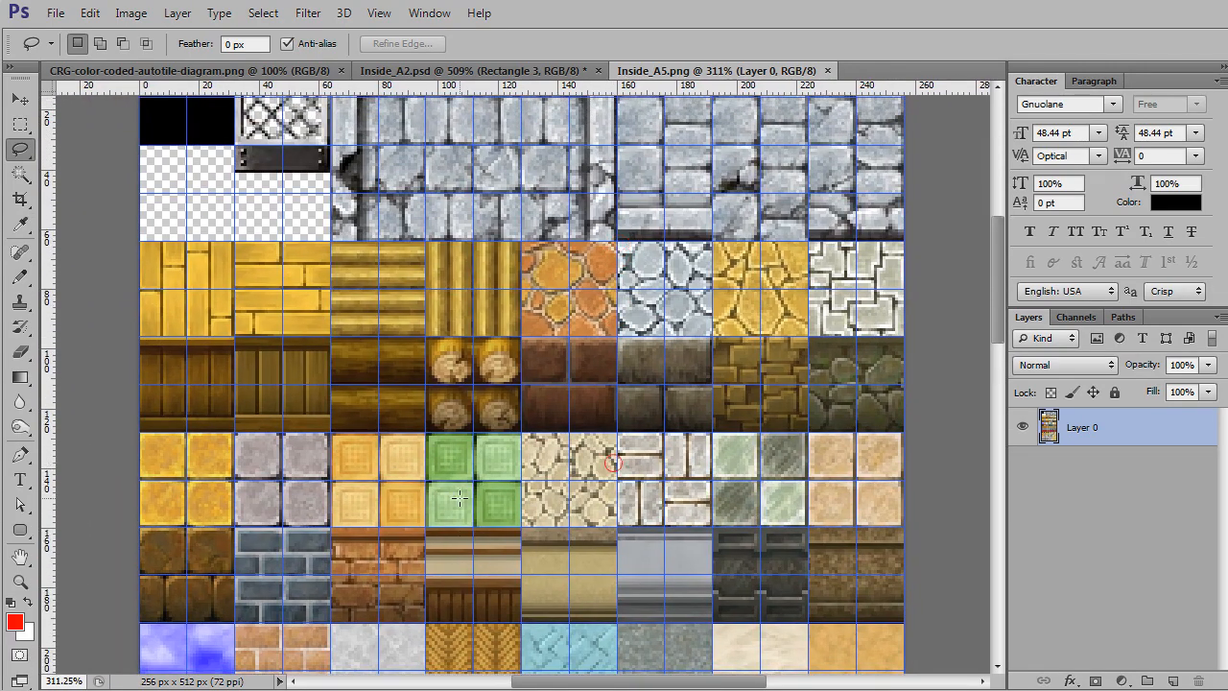
scroll(460, 498, "up", 2)
scroll(460, 497, "up", 2)
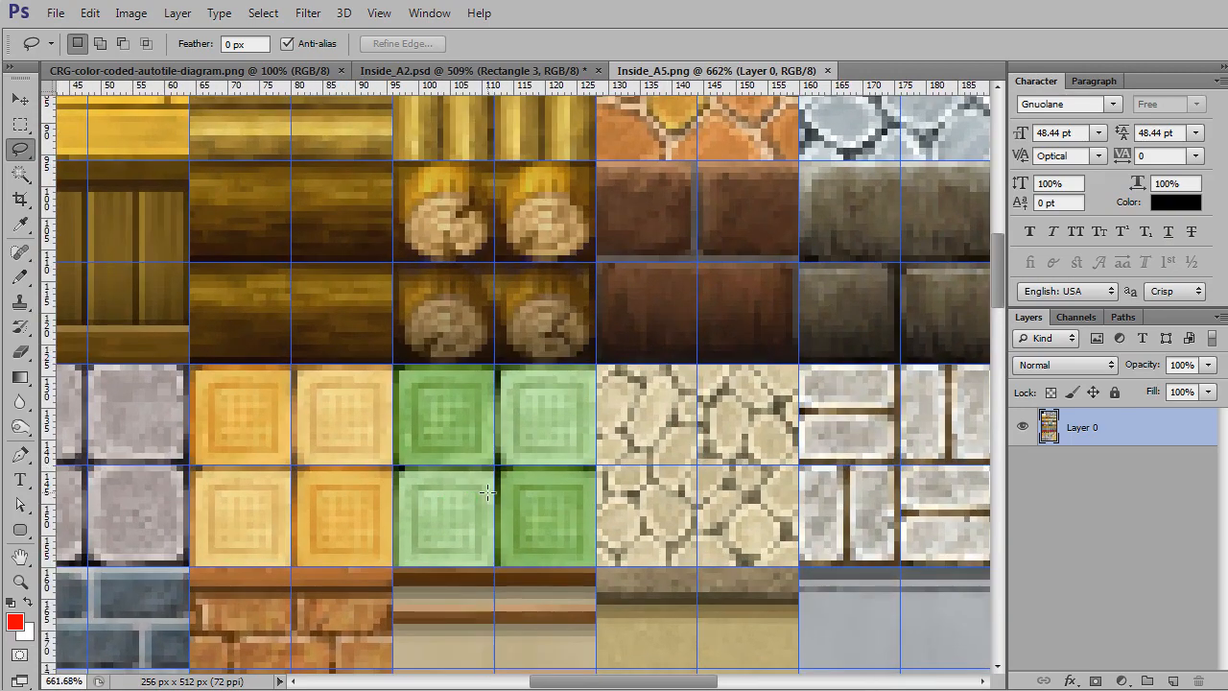
key("m")
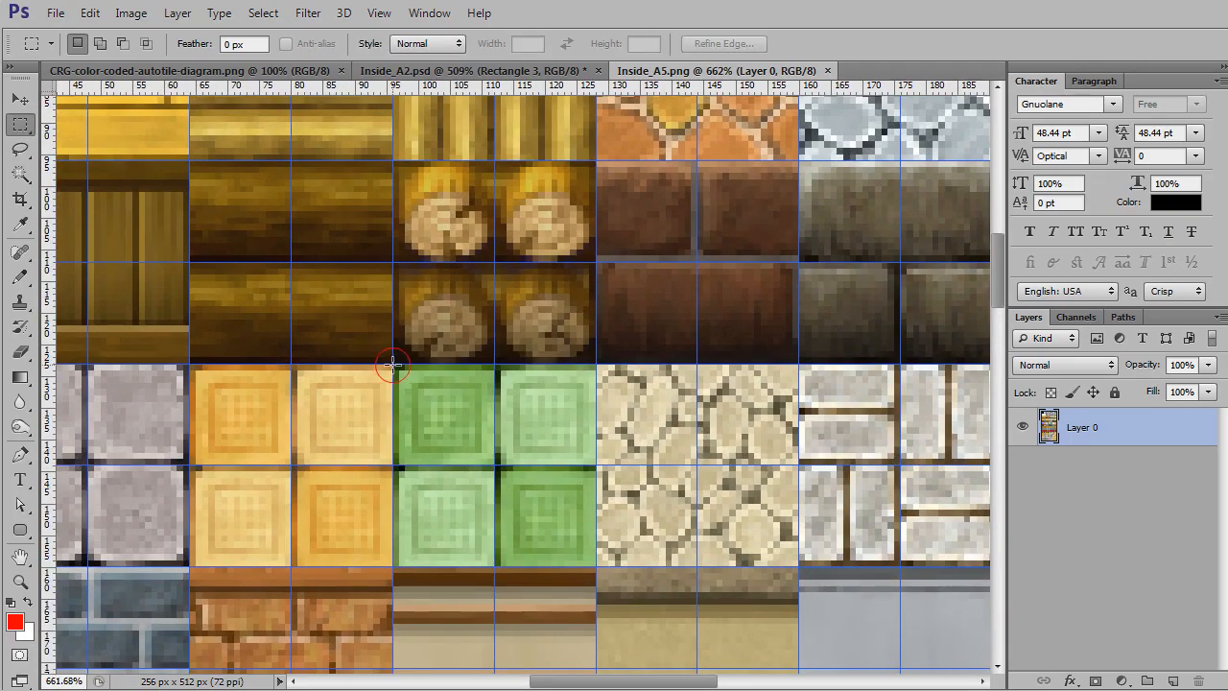
left_click_drag(393, 364, 593, 566)
left_click(89, 13)
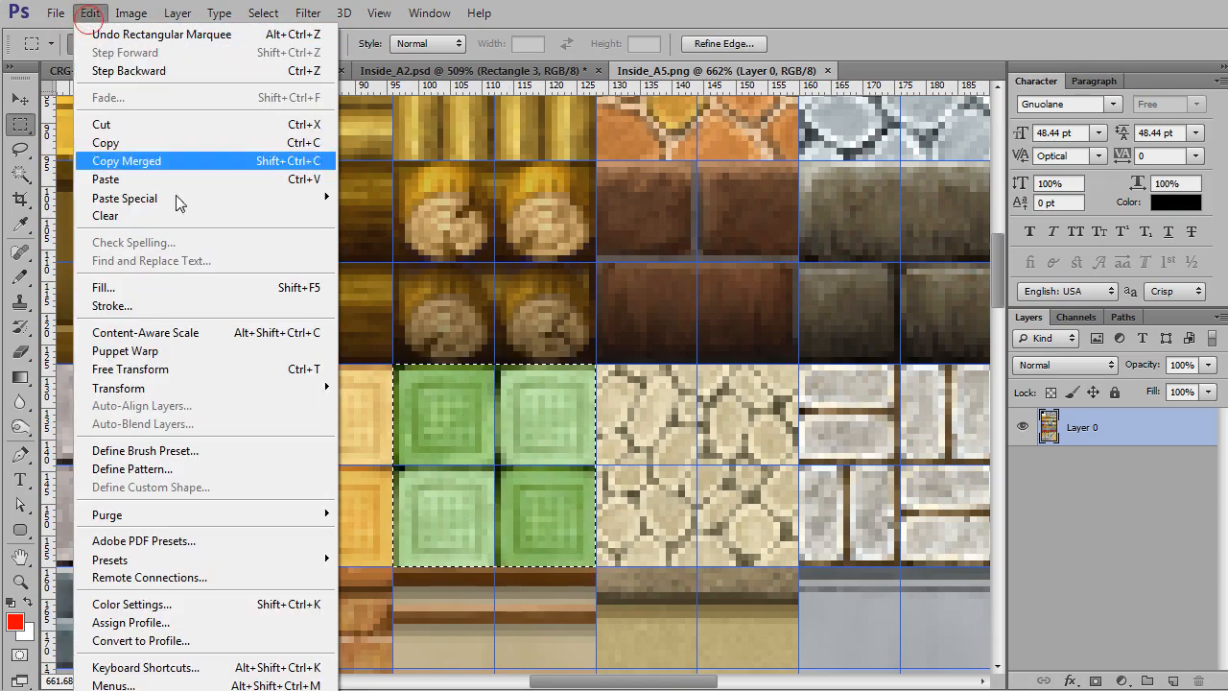
left_click(225, 470)
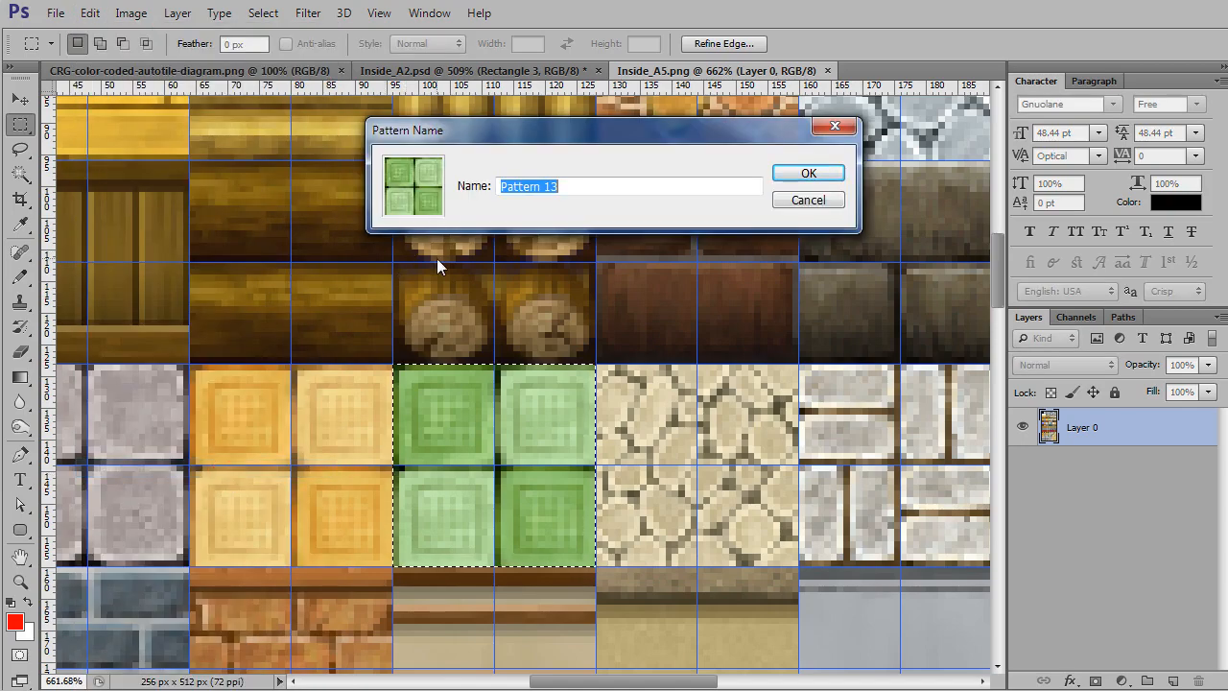
left_click(788, 175)
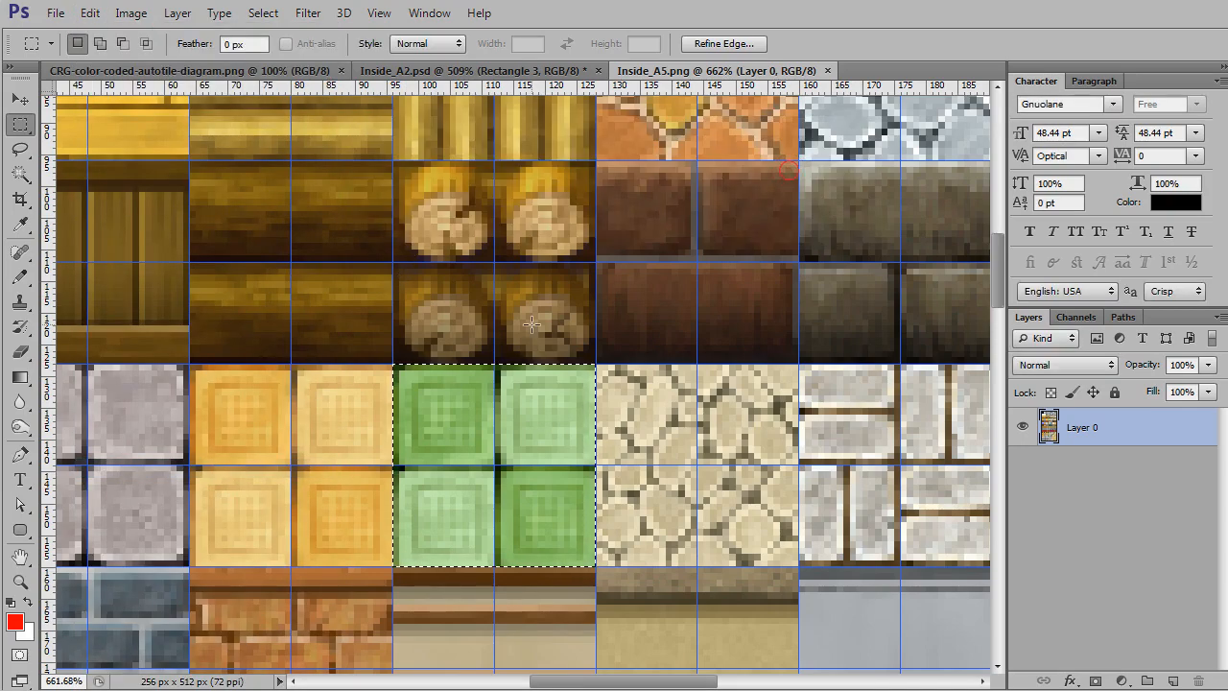
Return to Inside_A2.psd, locate the Rectangle 3 shape and move it into the empty autotile slot at the tileset's upper-right corner
left_click(413, 71)
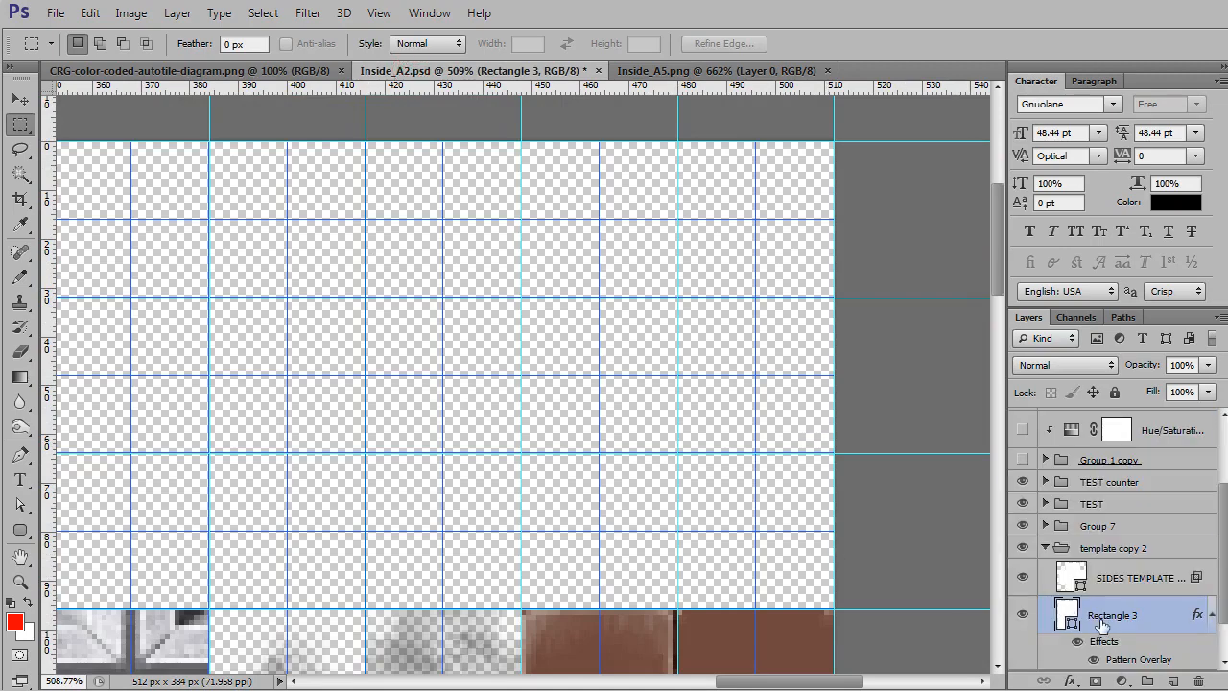
scroll(622, 535, "down", 5)
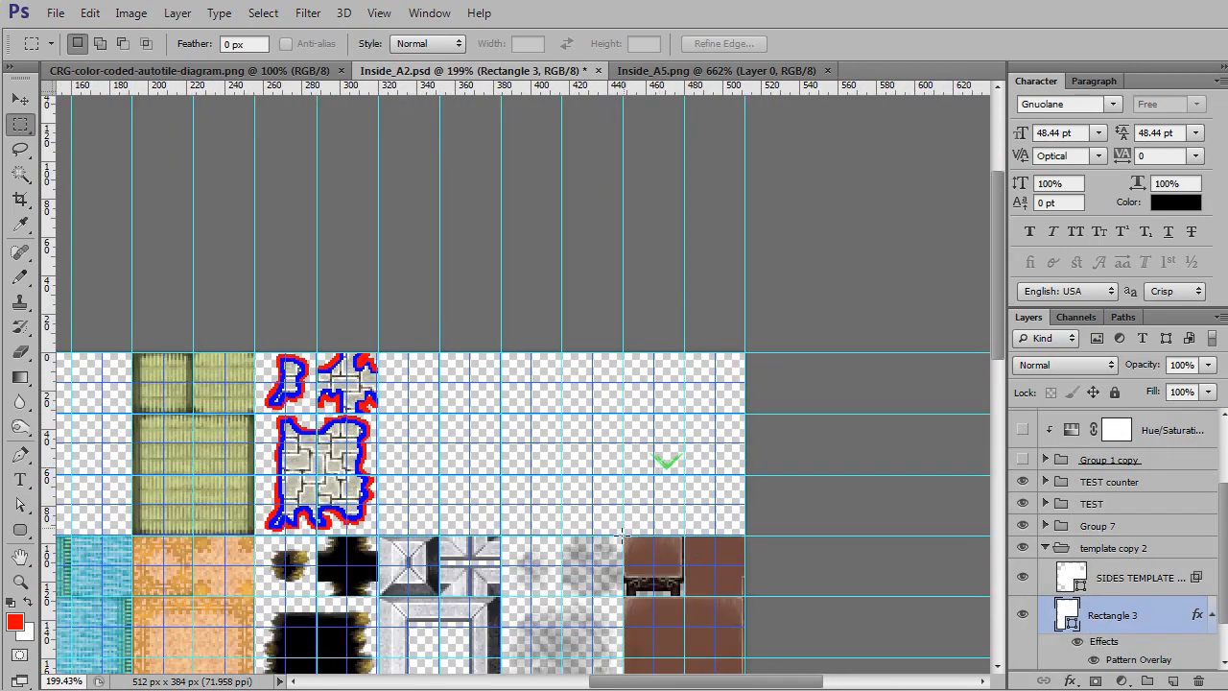
left_click_drag(622, 536, 649, 277)
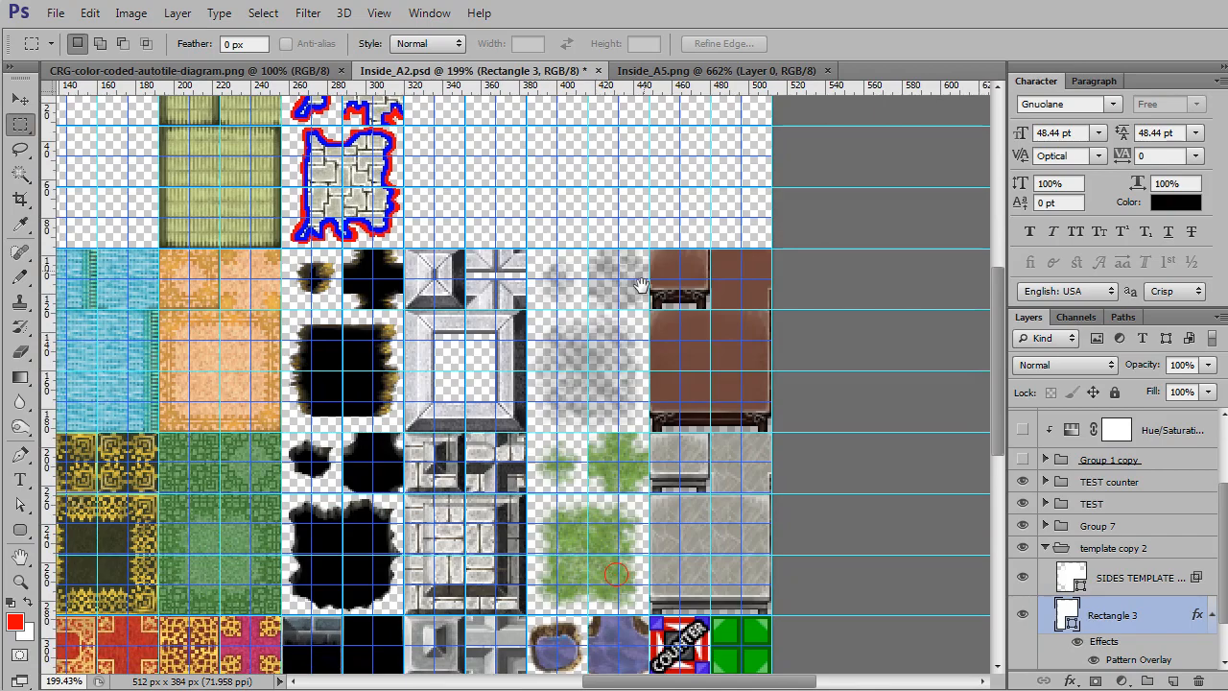
left_click(1066, 619, "ctrl")
scroll(1067, 618, "down", 3)
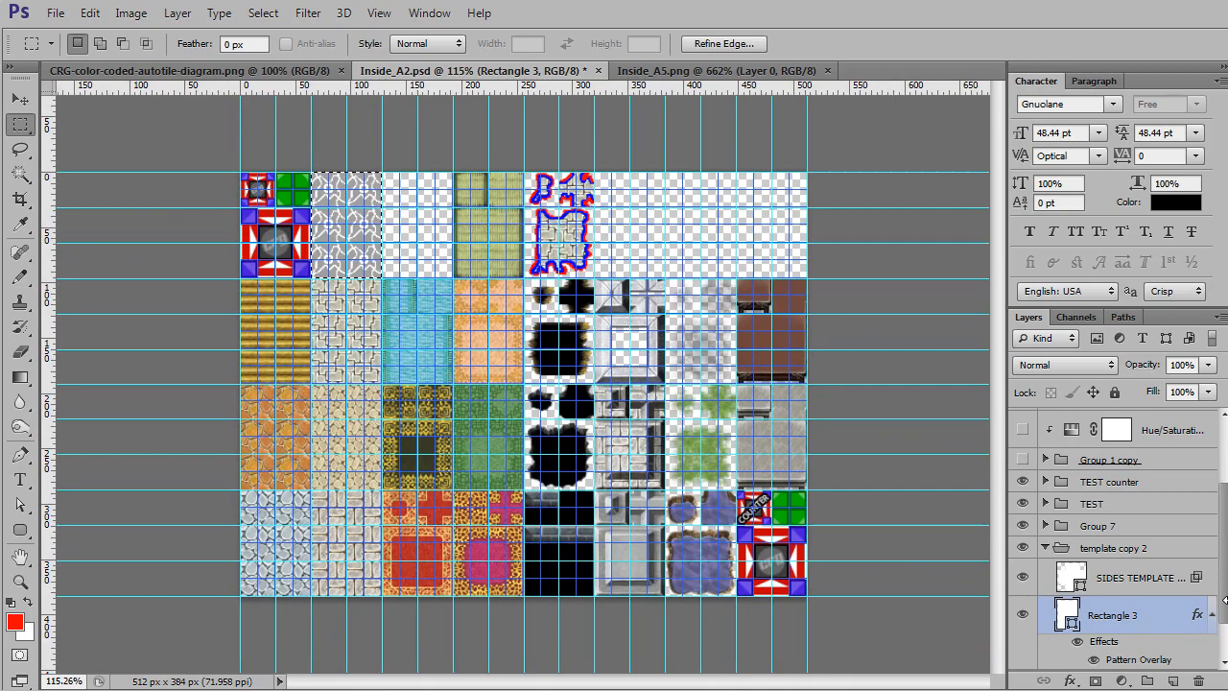
key("ctrl+d")
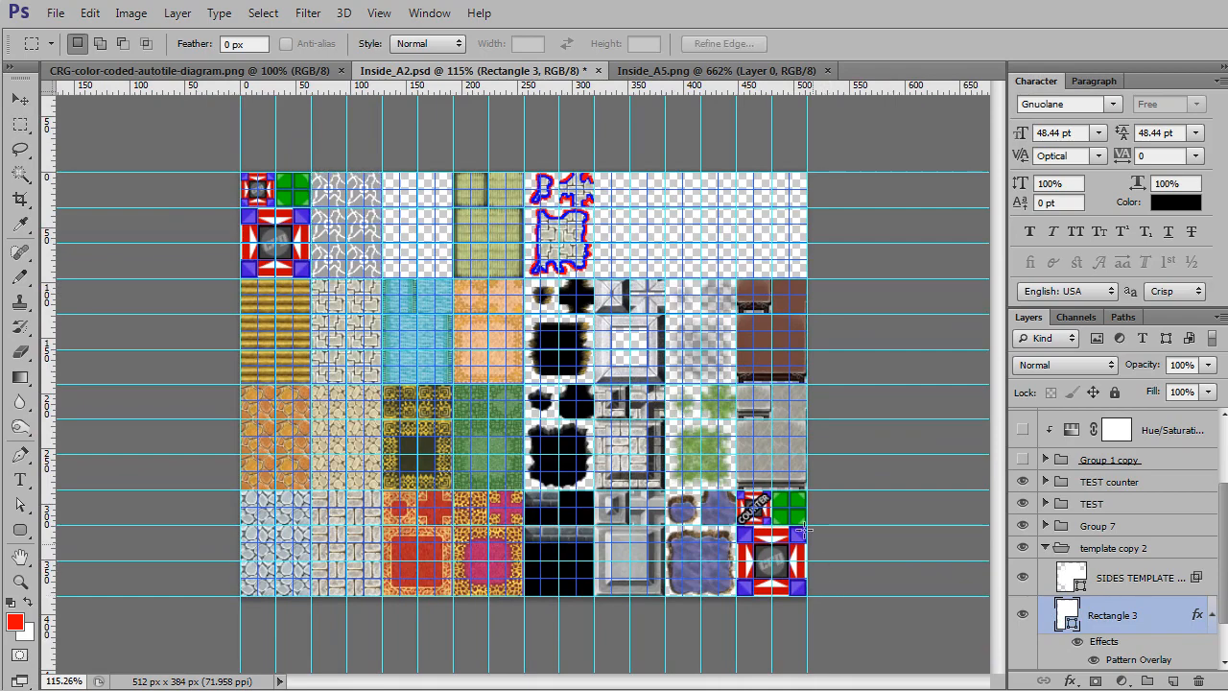
key("v")
left_click_drag(369, 242, 813, 261)
Change Rectangle 3's Pattern Overlay to the newly defined green tile pattern
scroll(901, 269, "up", 12)
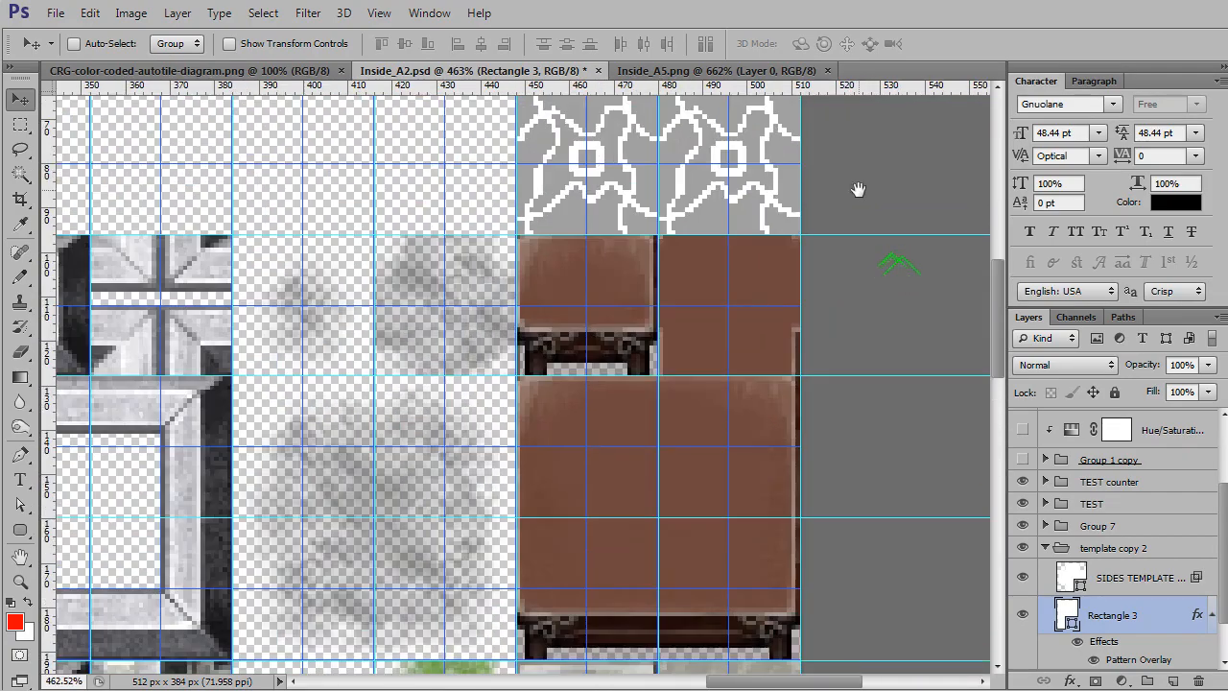
left_click_drag(858, 189, 810, 437)
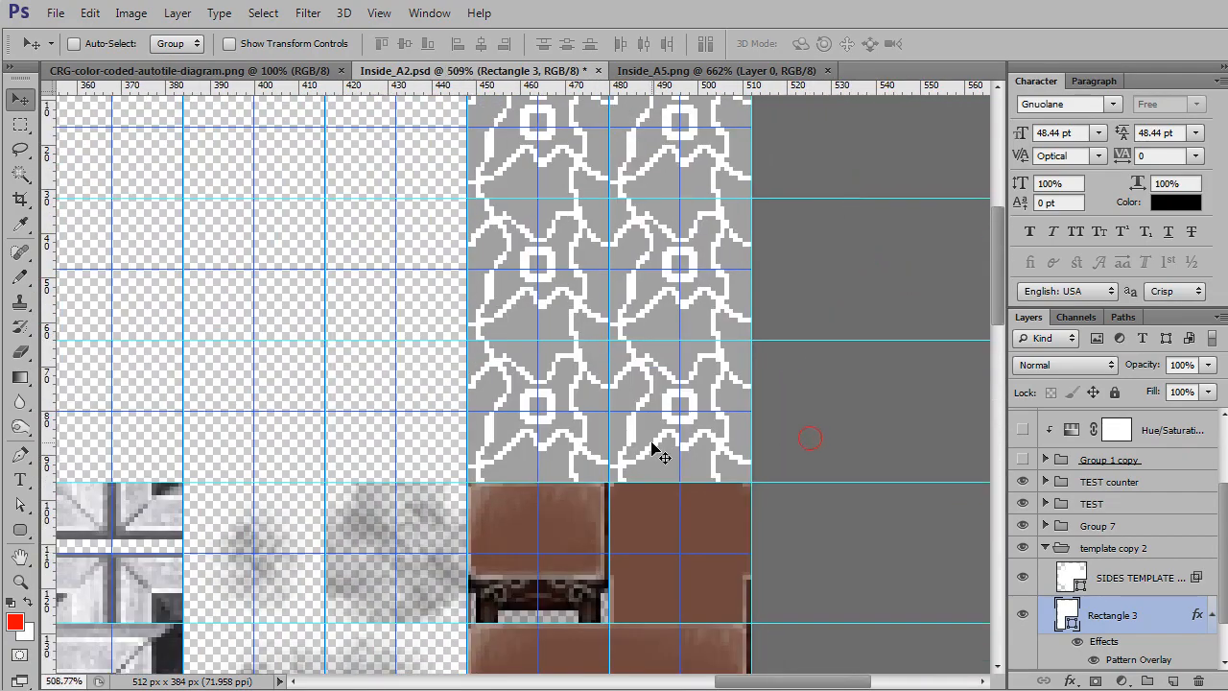
scroll(658, 446, "up", 5)
scroll(658, 452, "up", 2)
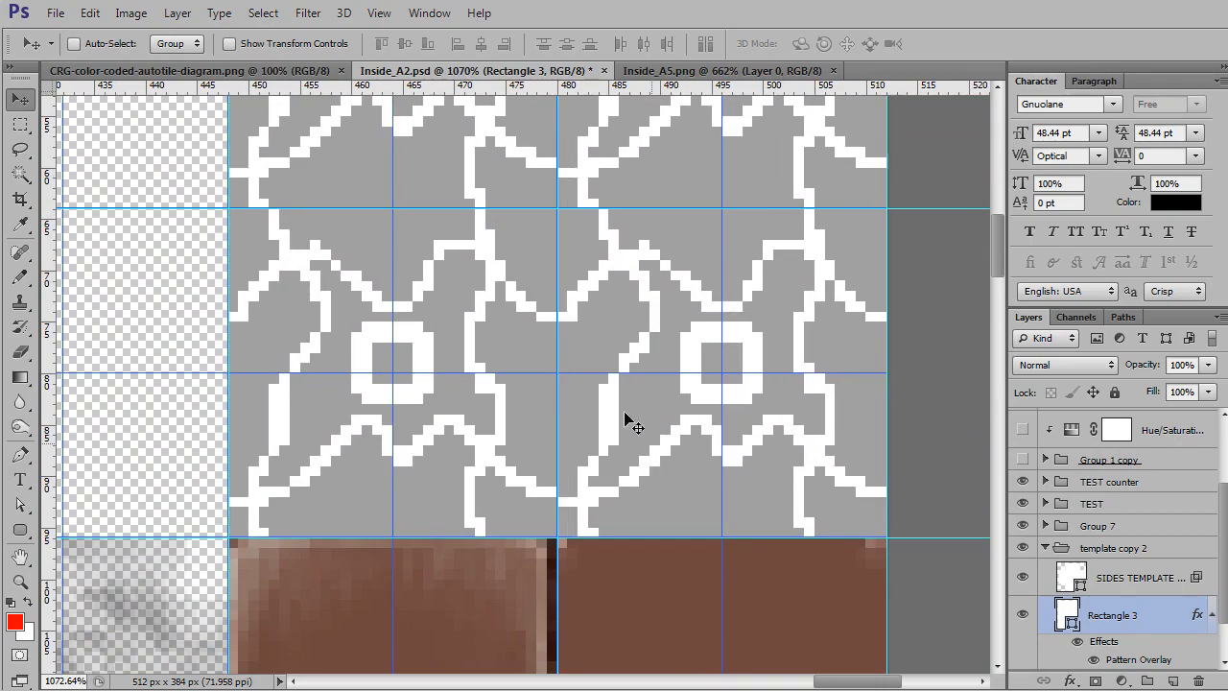
double_click(1124, 660)
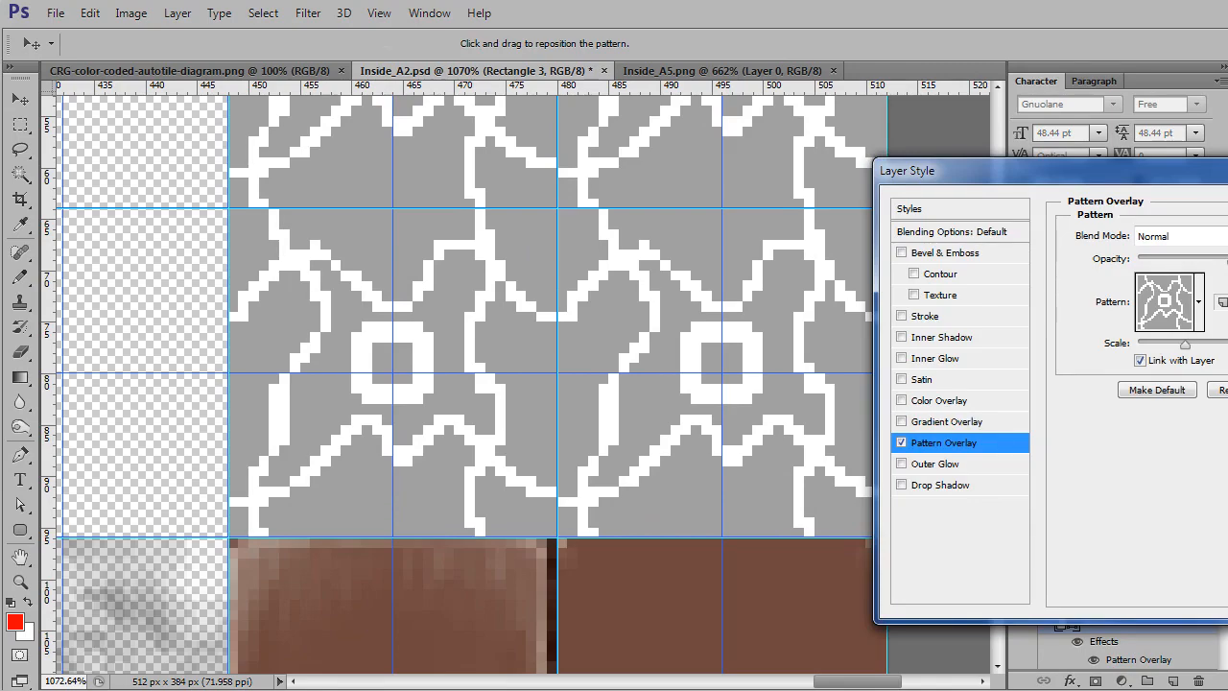
left_click(1198, 301)
left_click(1220, 451)
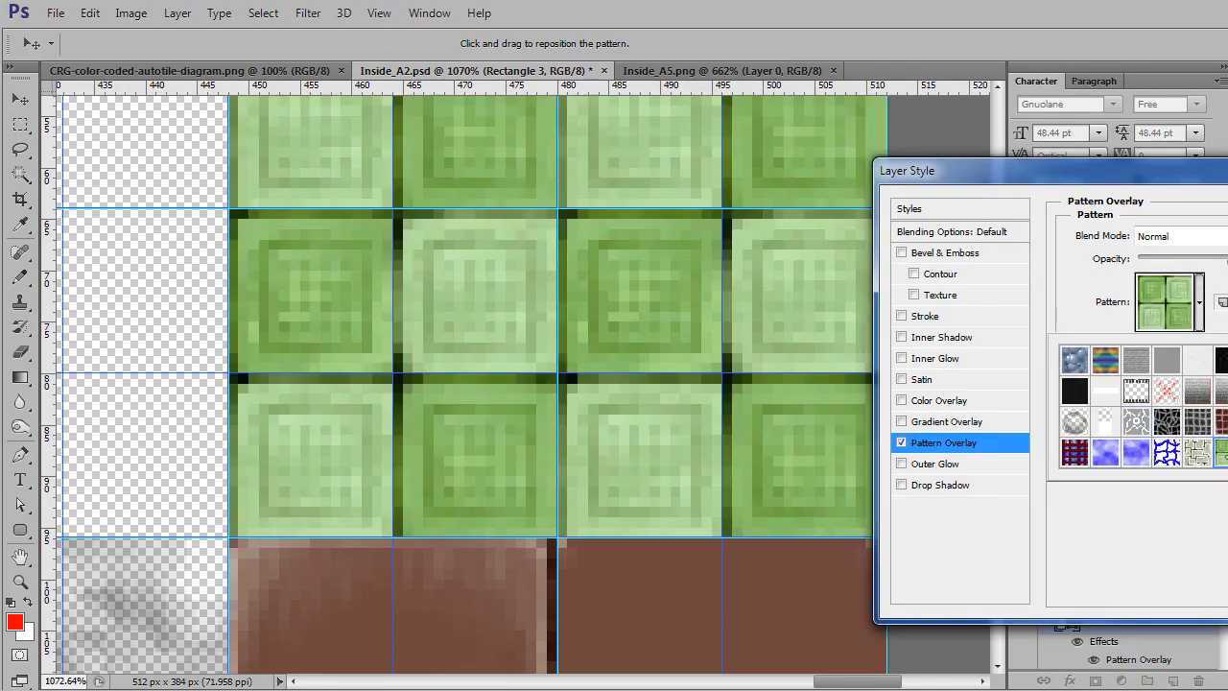
left_click(1223, 451)
key("Return")
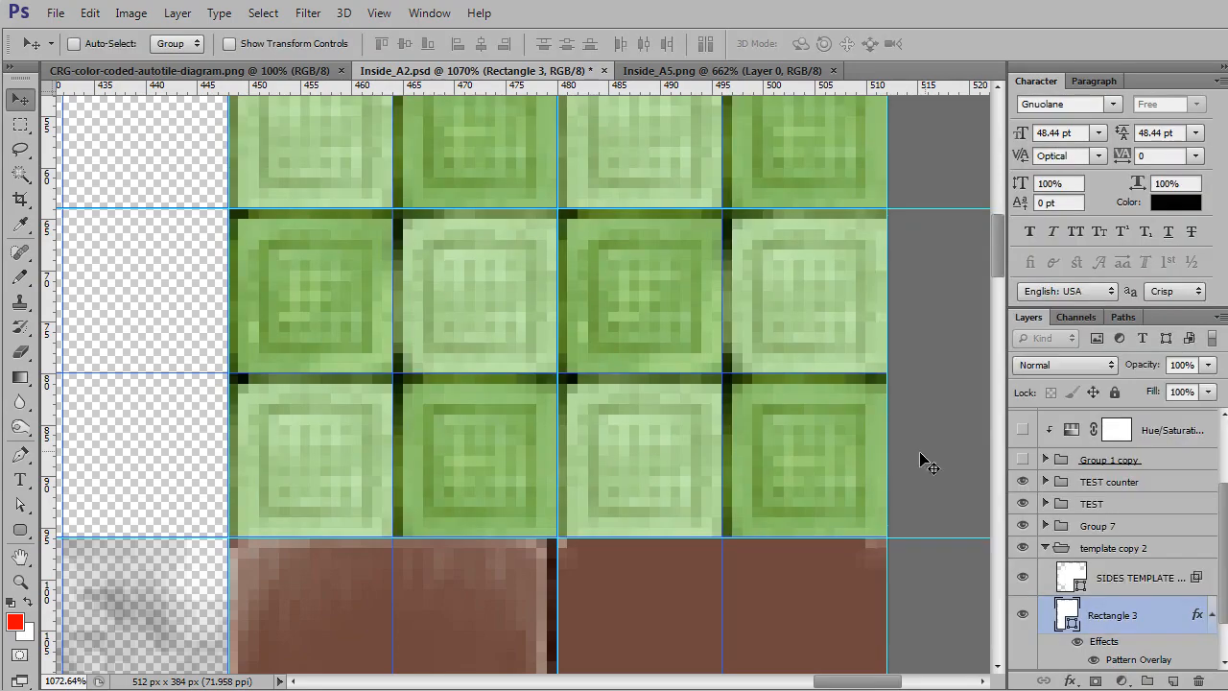
scroll(765, 303, "down", 8)
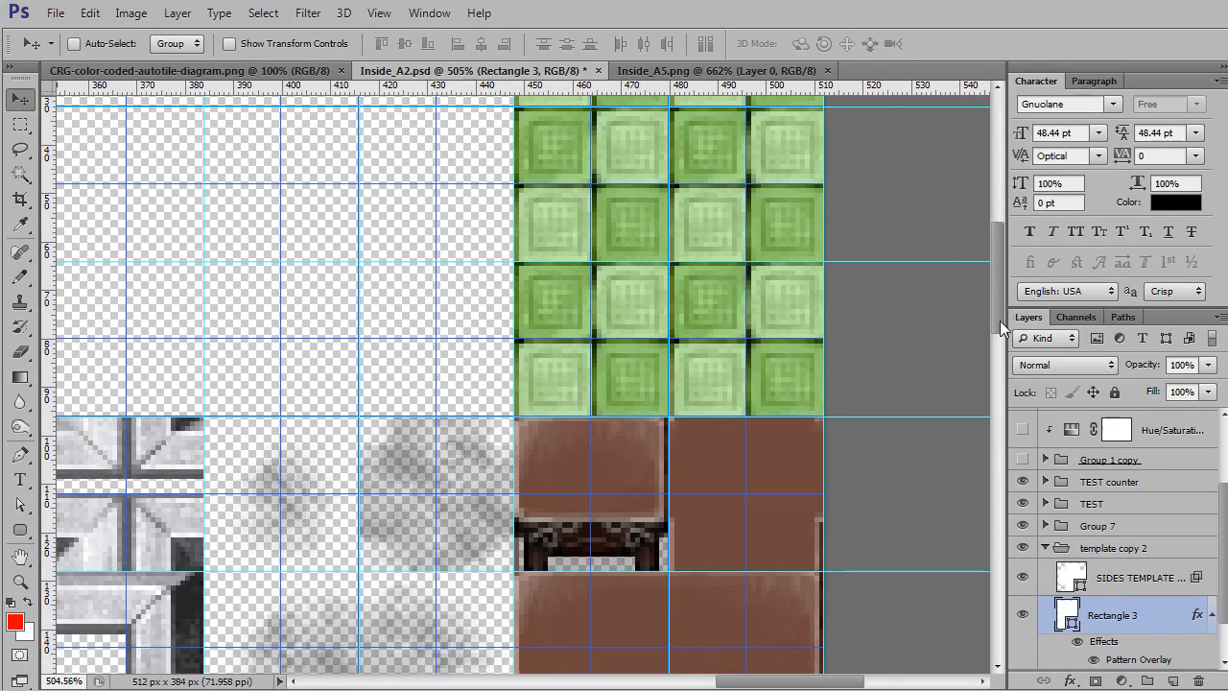
left_click_drag(999, 320, 997, 285)
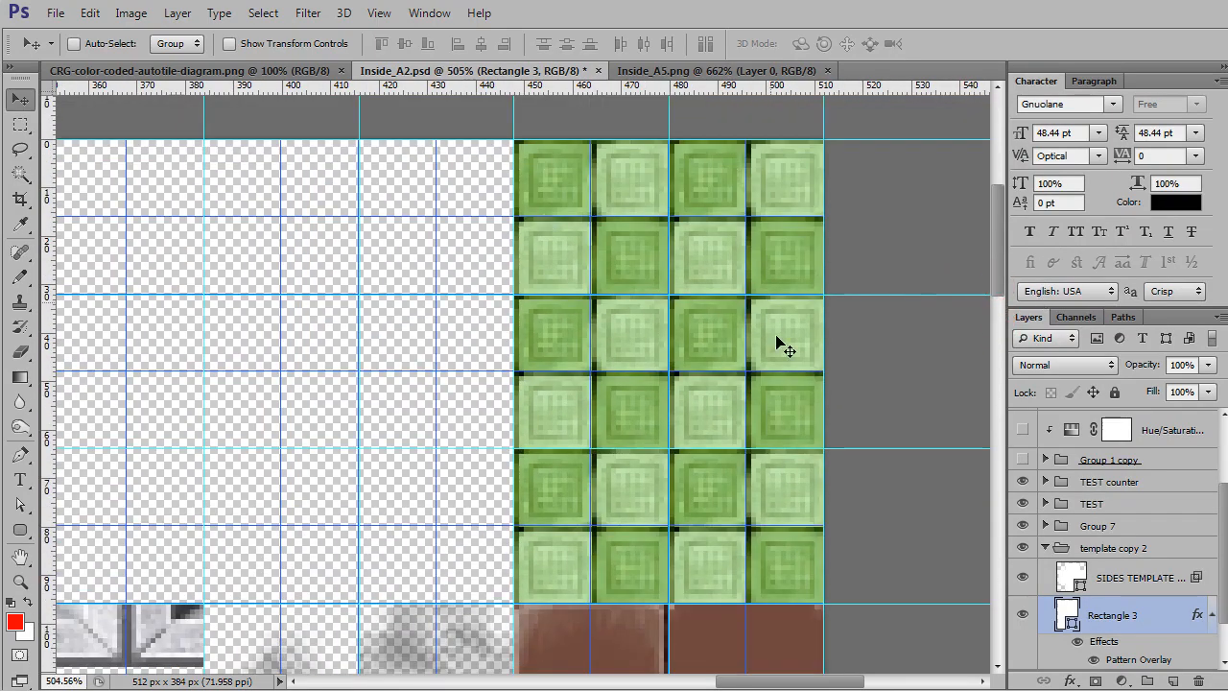
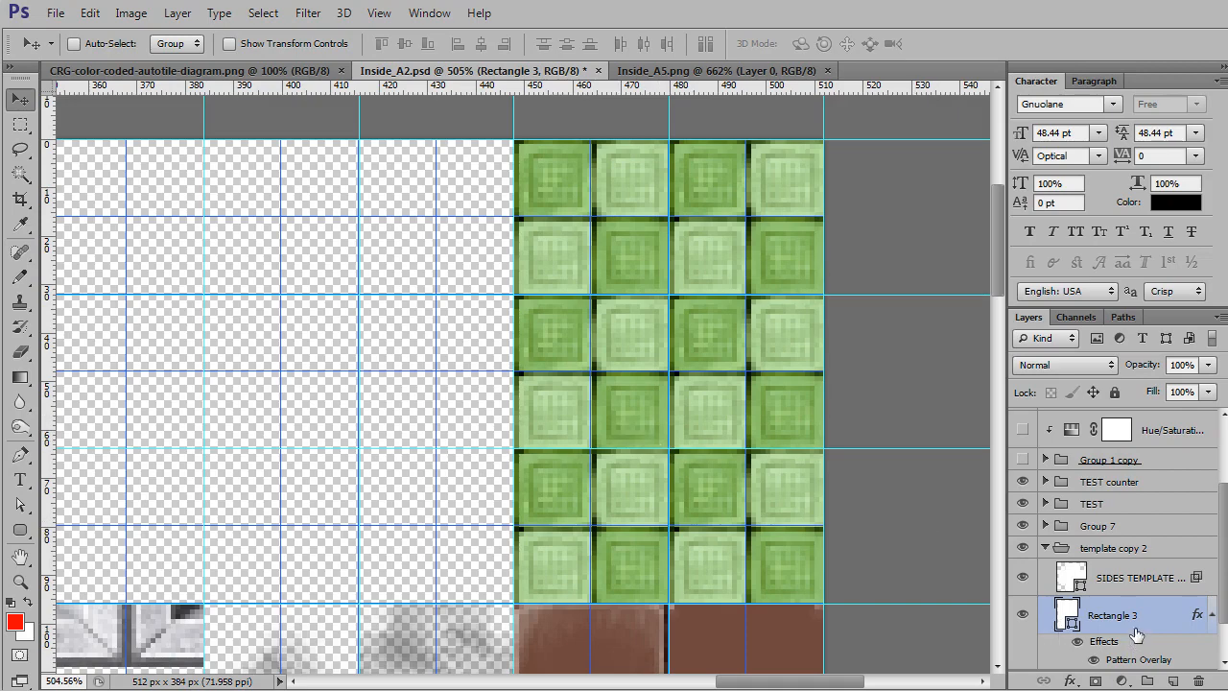
scroll(748, 294, "up", 4)
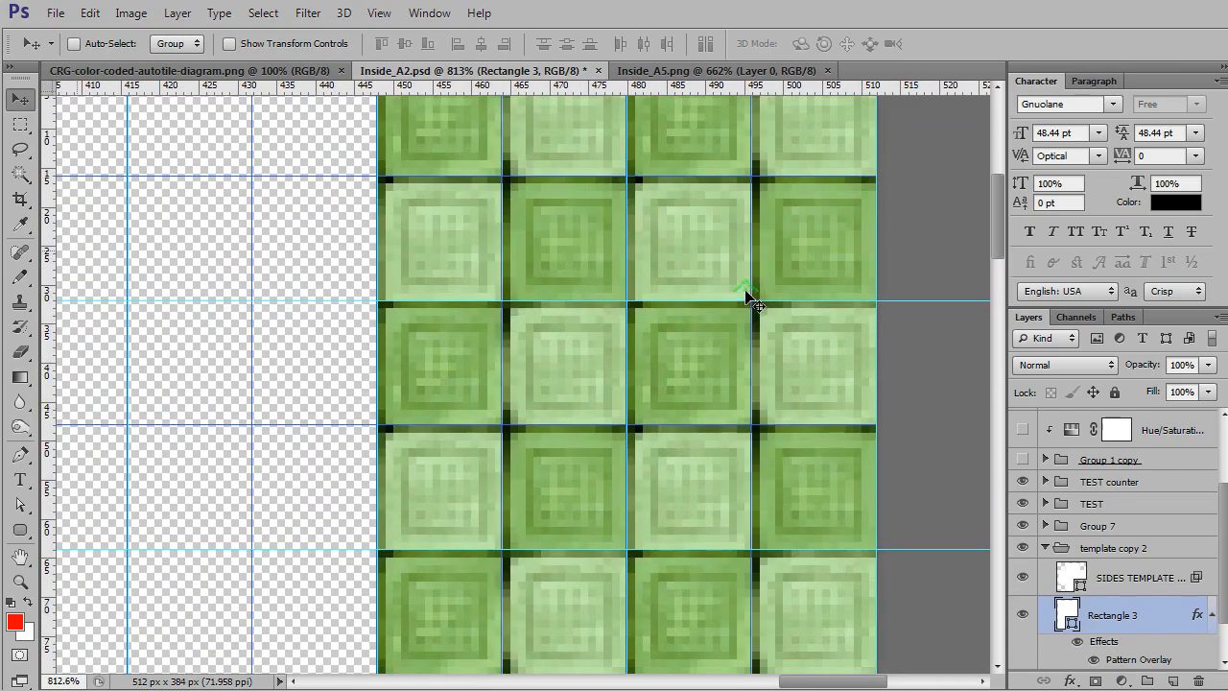
left_click_drag(727, 364, 733, 406)
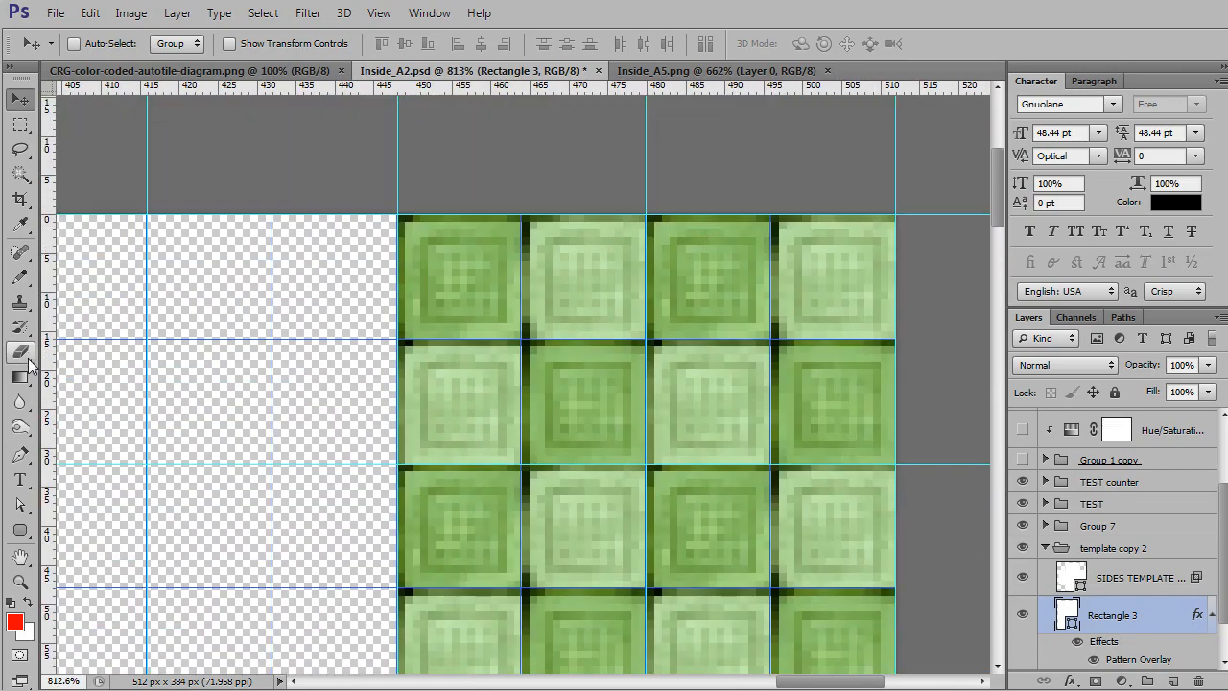
Choose the Pencil tool and add a new layer above the SIDES TEMPLATE layer in the template copy 2 group
left_click(21, 278)
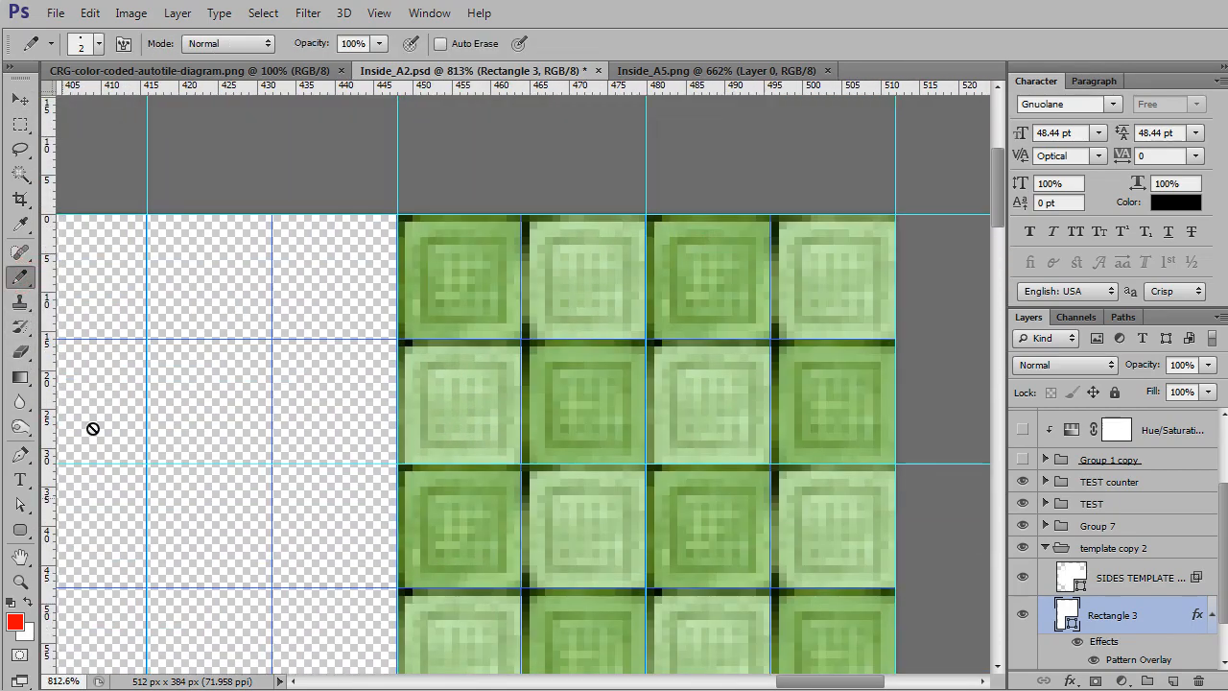
left_click(1146, 576)
left_click(1172, 680)
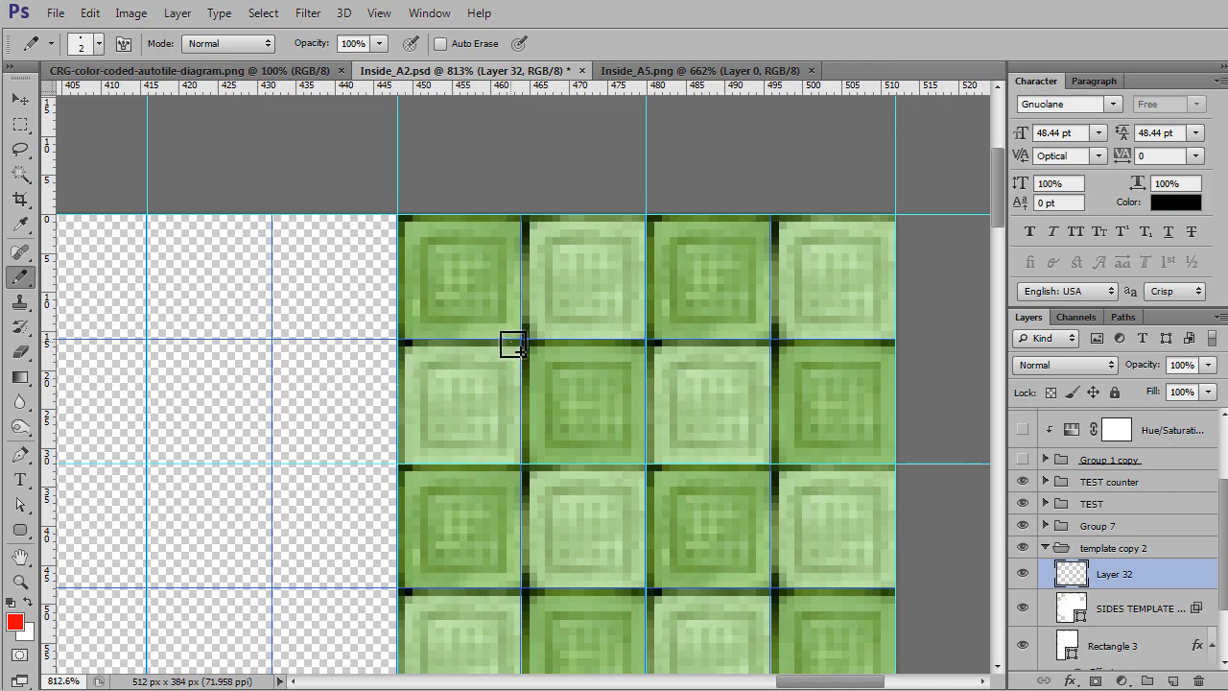
Create a new white RGB document from the Clipboard preset, 128 by 131 pixels at 72 pixels/inch
key("ctrl+n")
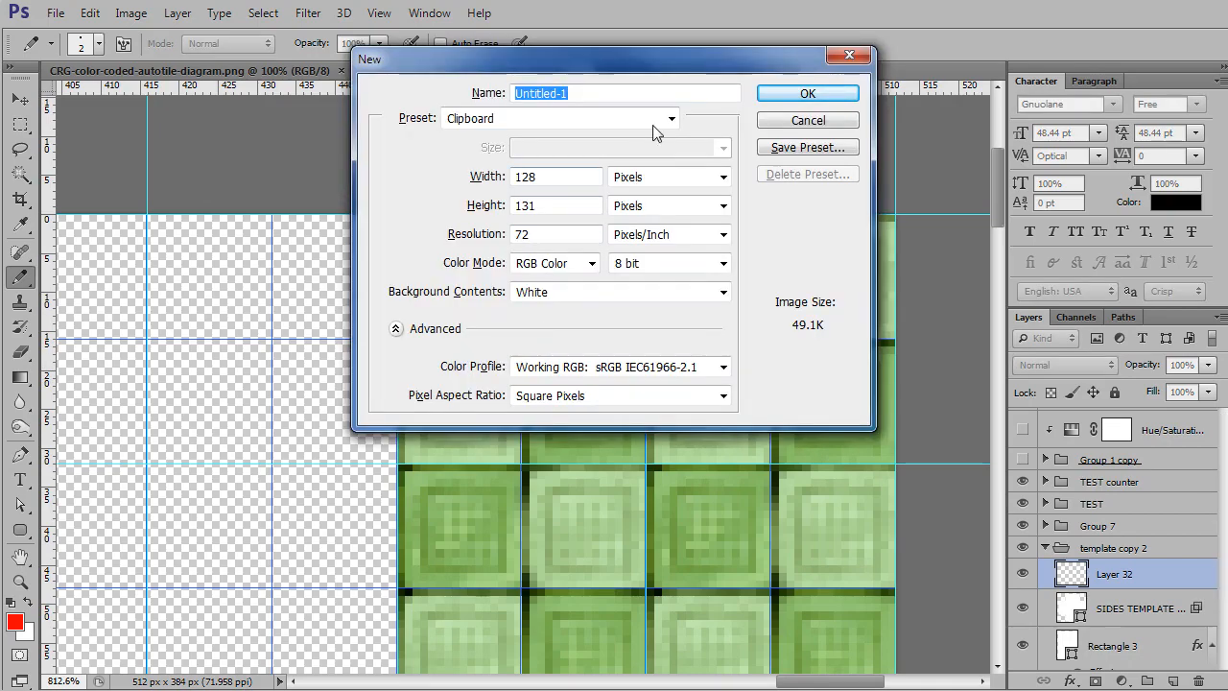
left_click(660, 121)
left_click(654, 121)
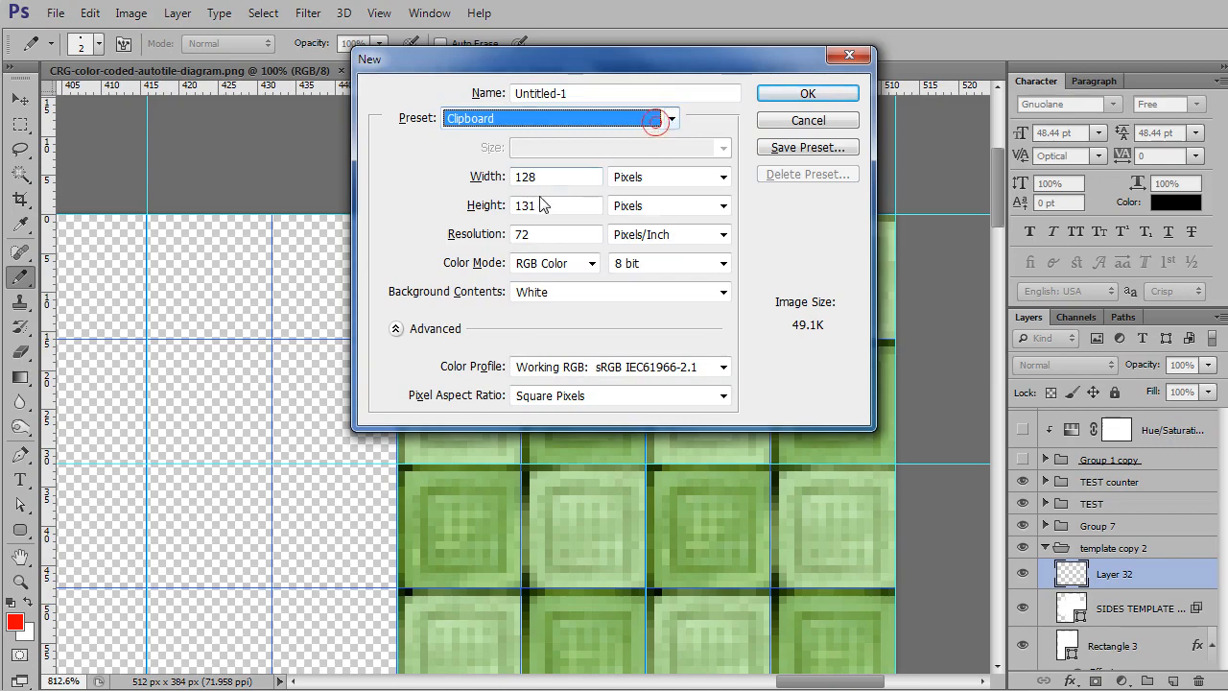
left_click(809, 94)
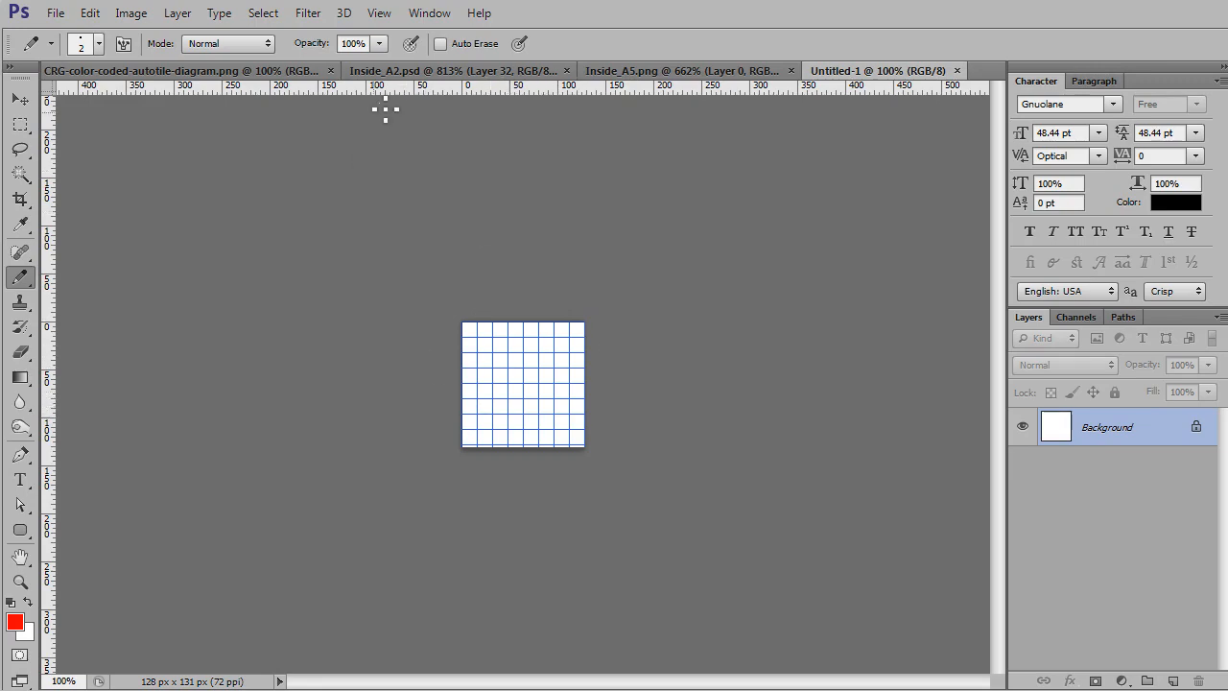
Return to Inside_A2.psd and examine the gold-and-black ornamental autotile up close
left_click(454, 80)
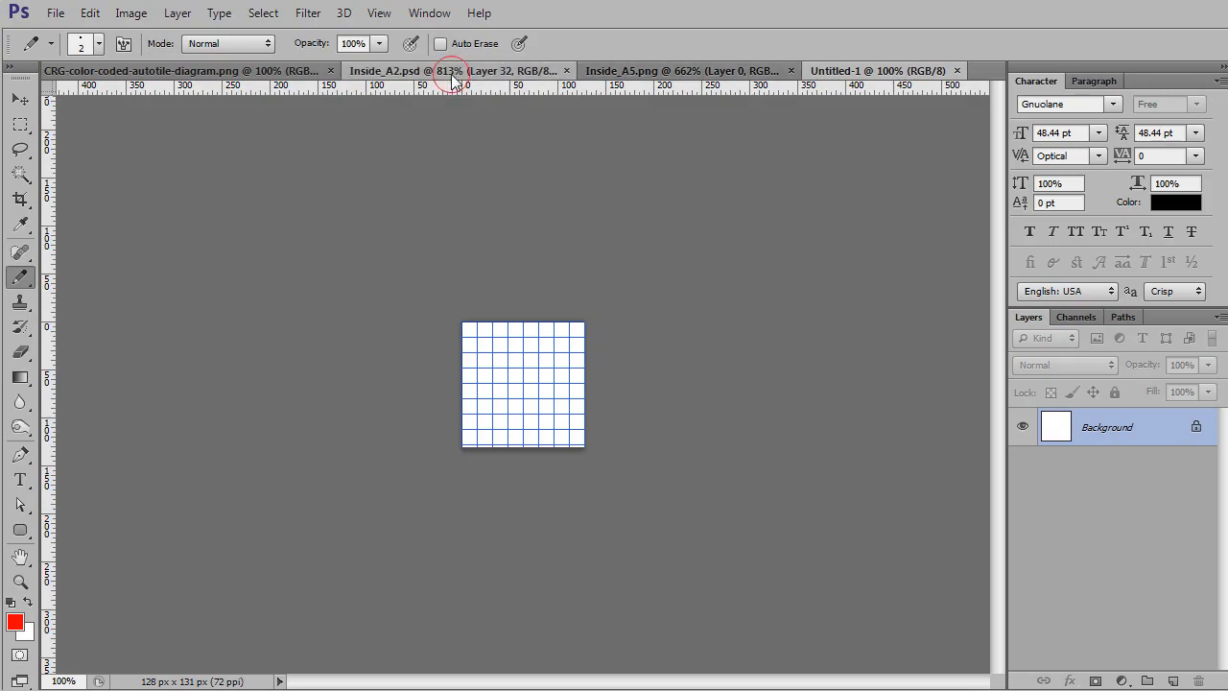
scroll(427, 508, "down", 4)
left_click_drag(411, 549, 1019, 224)
left_click_drag(727, 362, 937, 286)
left_click_drag(604, 298, 773, 236)
left_click_drag(658, 405, 647, 342)
scroll(650, 374, "up", 4)
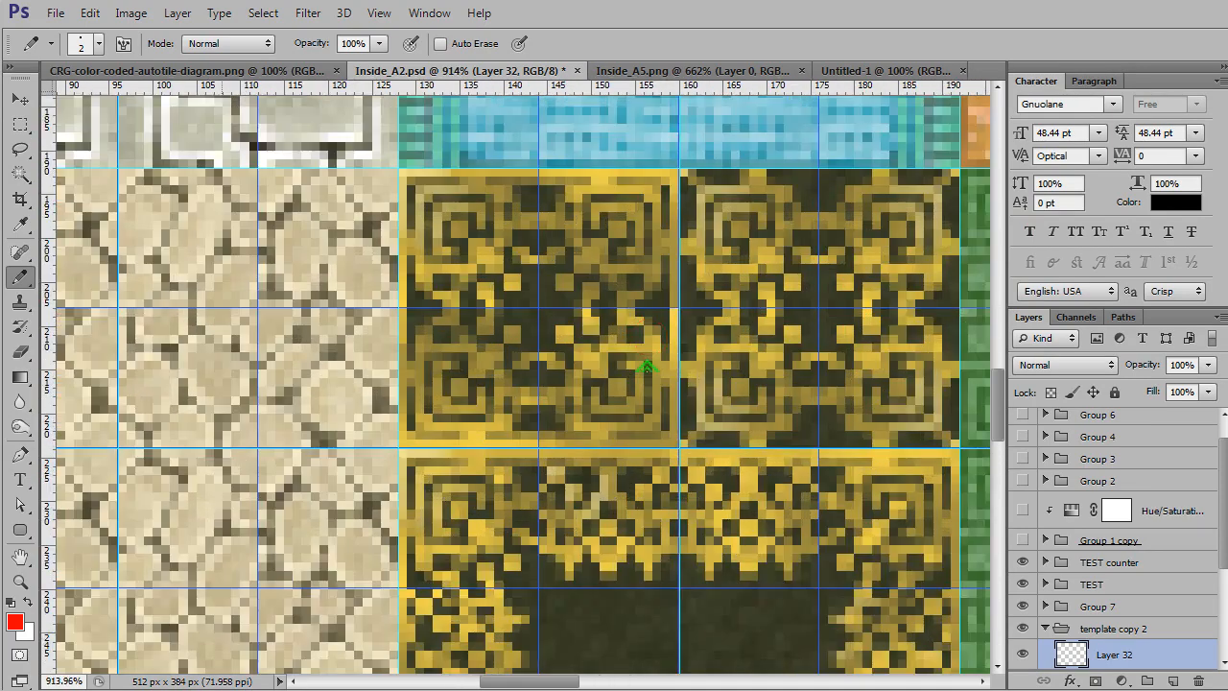
Draw a closed freeform red outline across the Untitled-1 canvas with a 3 px pencil
scroll(645, 367, "up", 5)
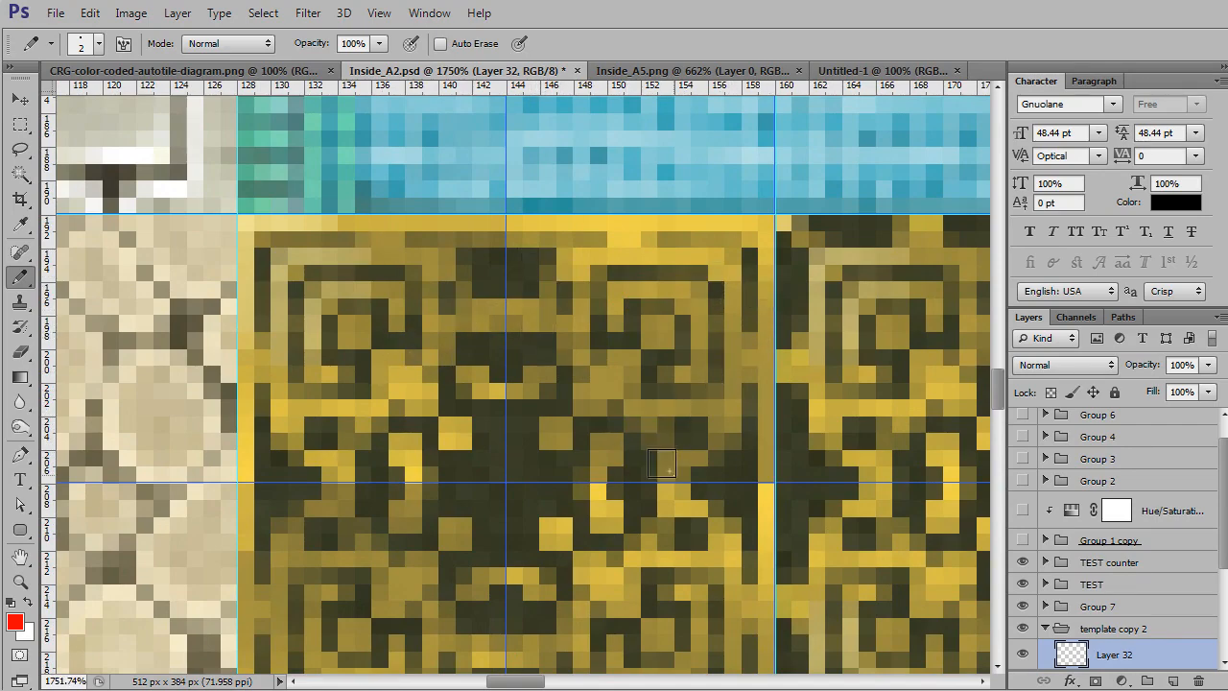
left_click(887, 70)
scroll(509, 429, "up", 1)
scroll(510, 428, "up", 4)
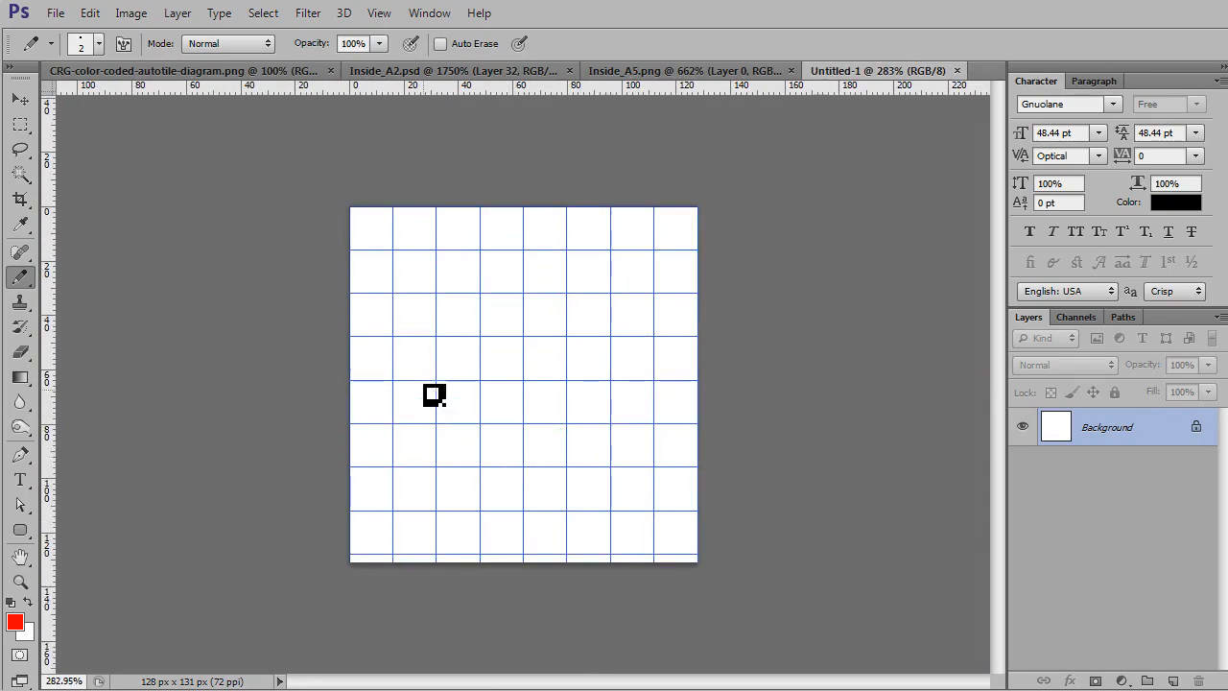
scroll(465, 326, "up", 2)
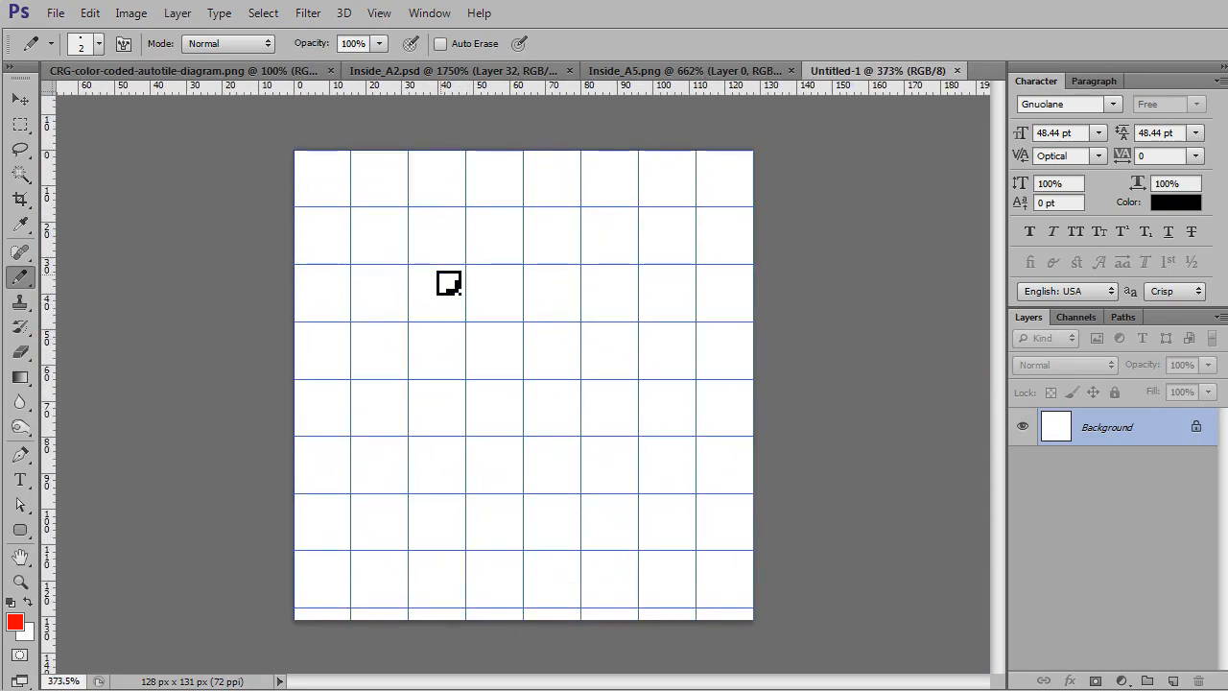
key("]")
left_click(437, 229)
mouse_move(444, 237)
left_mouse_down()
mouse_move(387, 288)
mouse_move(416, 373)
mouse_move(381, 427)
mouse_move(452, 597)
mouse_move(501, 592)
mouse_move(480, 474)
mouse_move(650, 220)
mouse_move(625, 490)
mouse_move(723, 301)
mouse_move(723, 211)
mouse_move(506, 240)
left_mouse_up()
mouse_move(489, 314)
left_mouse_down()
mouse_move(453, 266)
mouse_move(441, 231)
left_mouse_up()
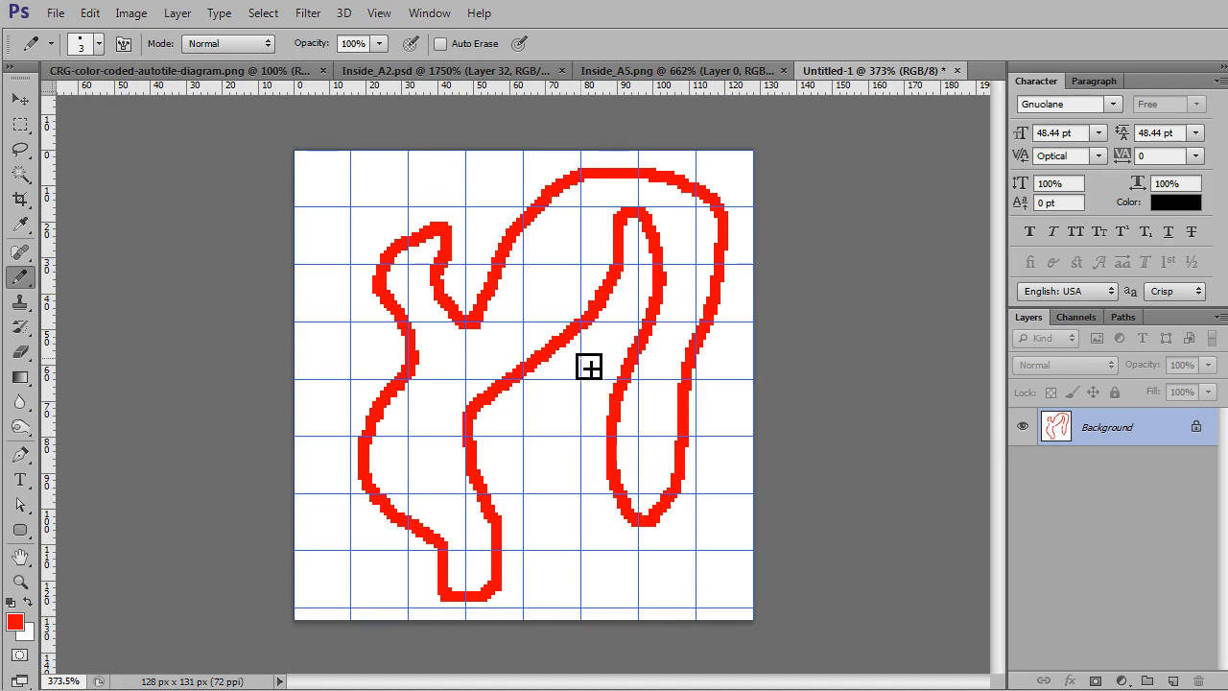
Hide the grid and resize the Untitled-1 image to 64 pixels wide with proportions constrained
scroll(588, 366, "up", 5)
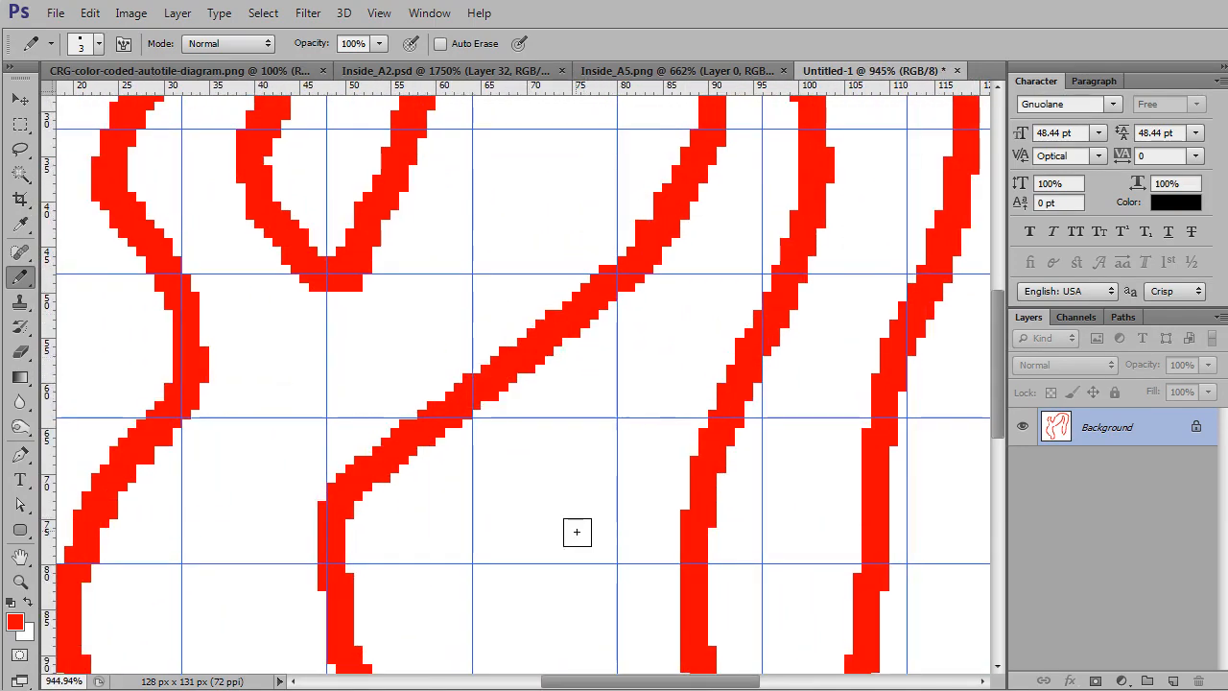
key("ctrl+1")
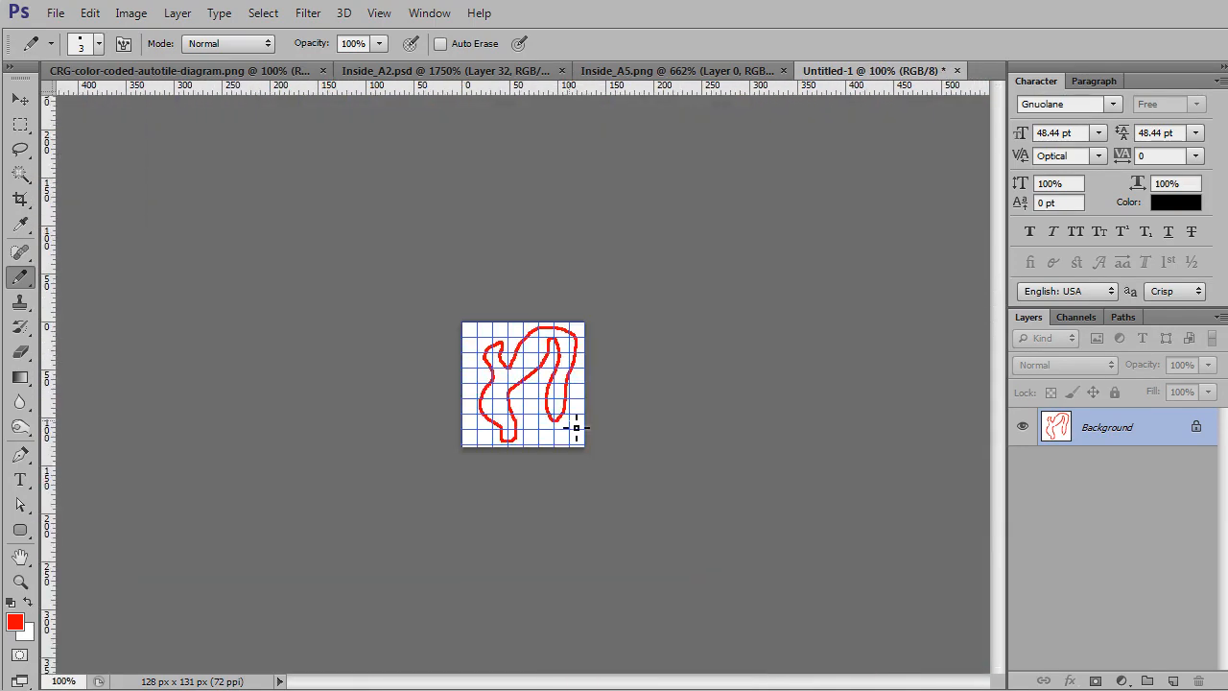
key("ctrl+apostrophe")
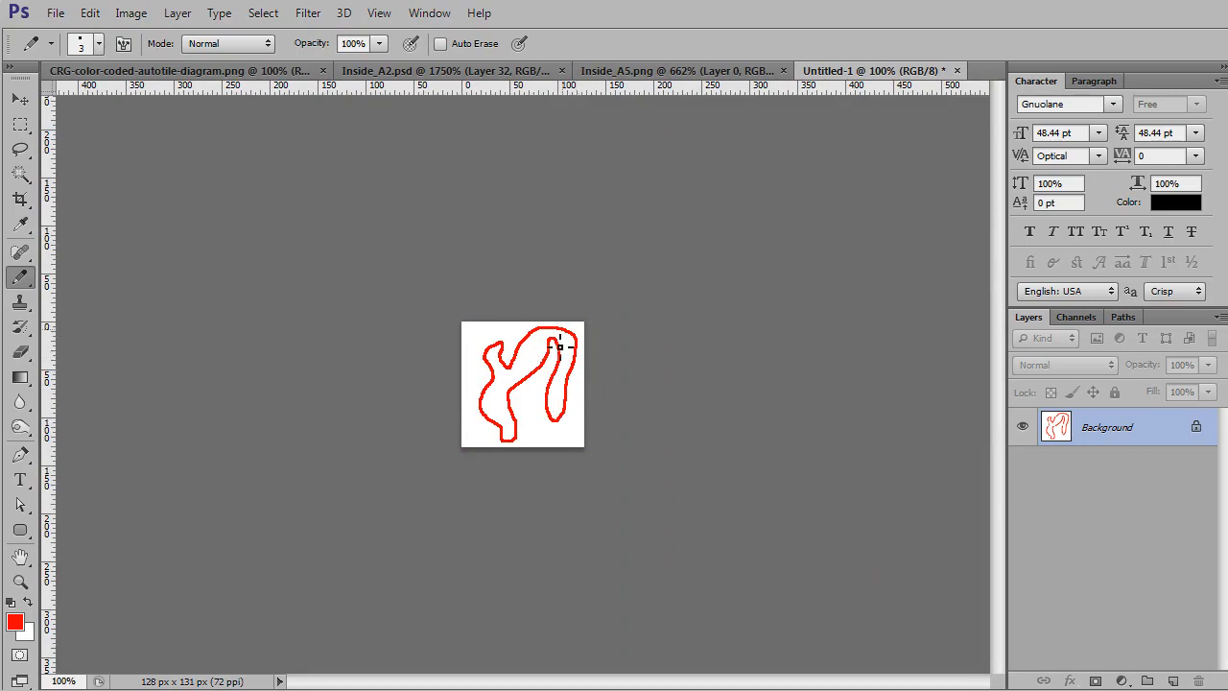
key("ctrl+alt+i")
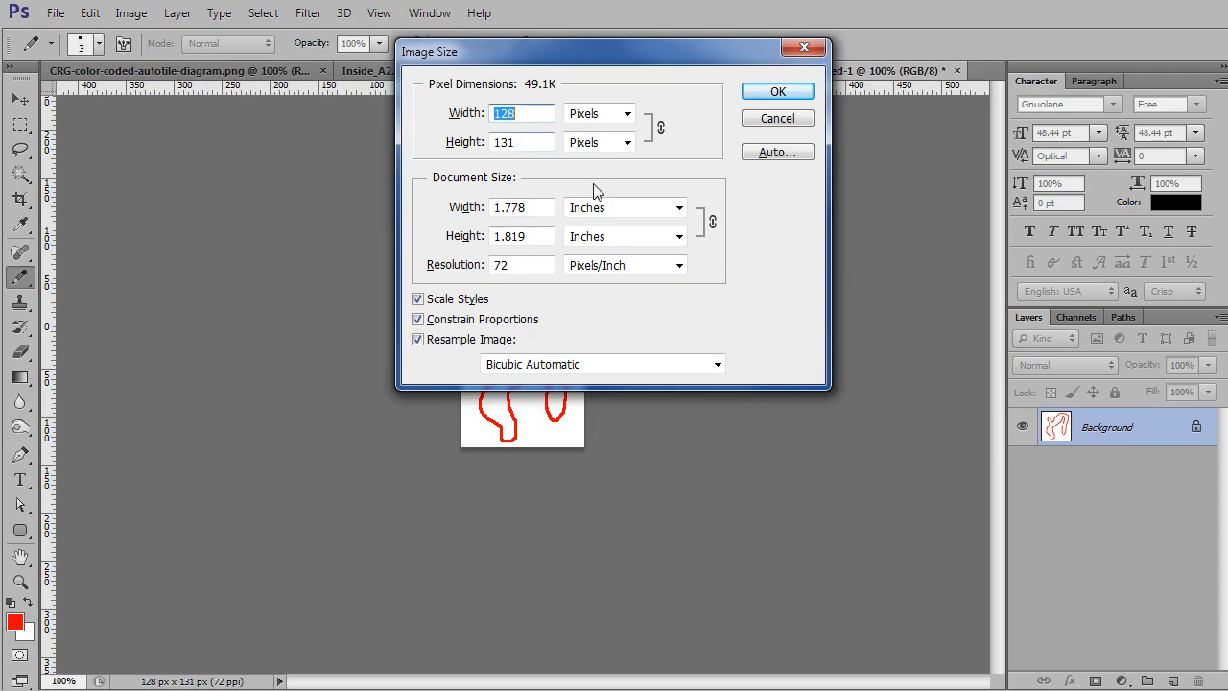
type("64")
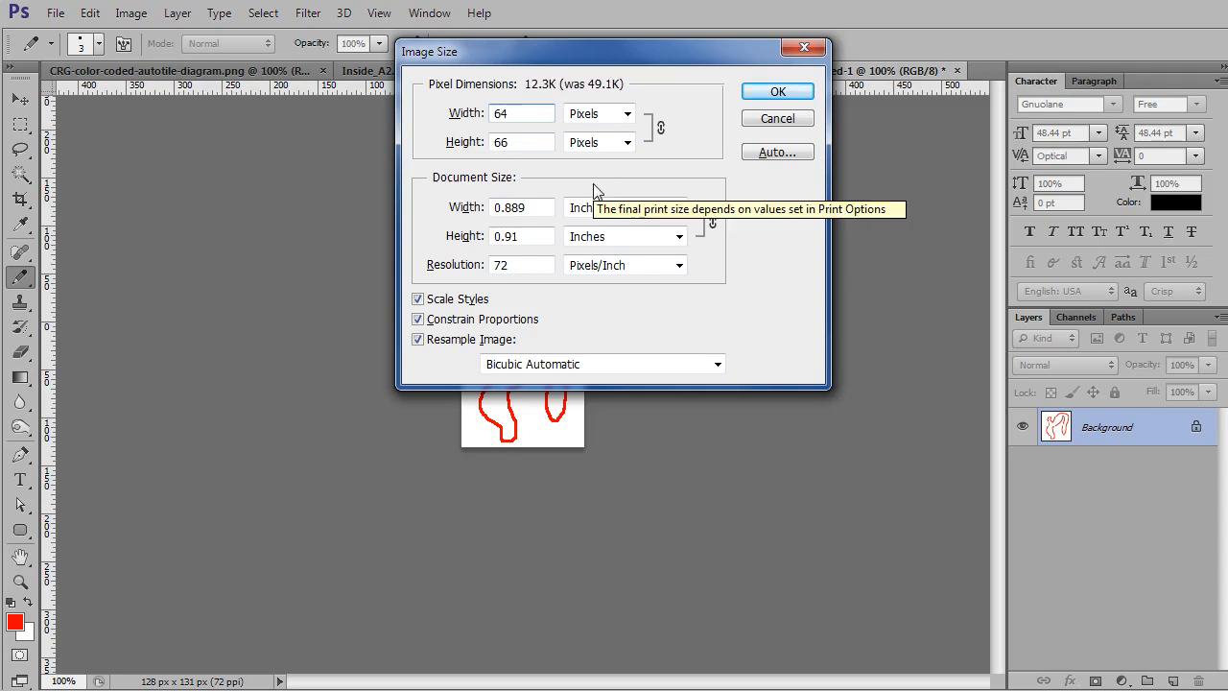
key("Return")
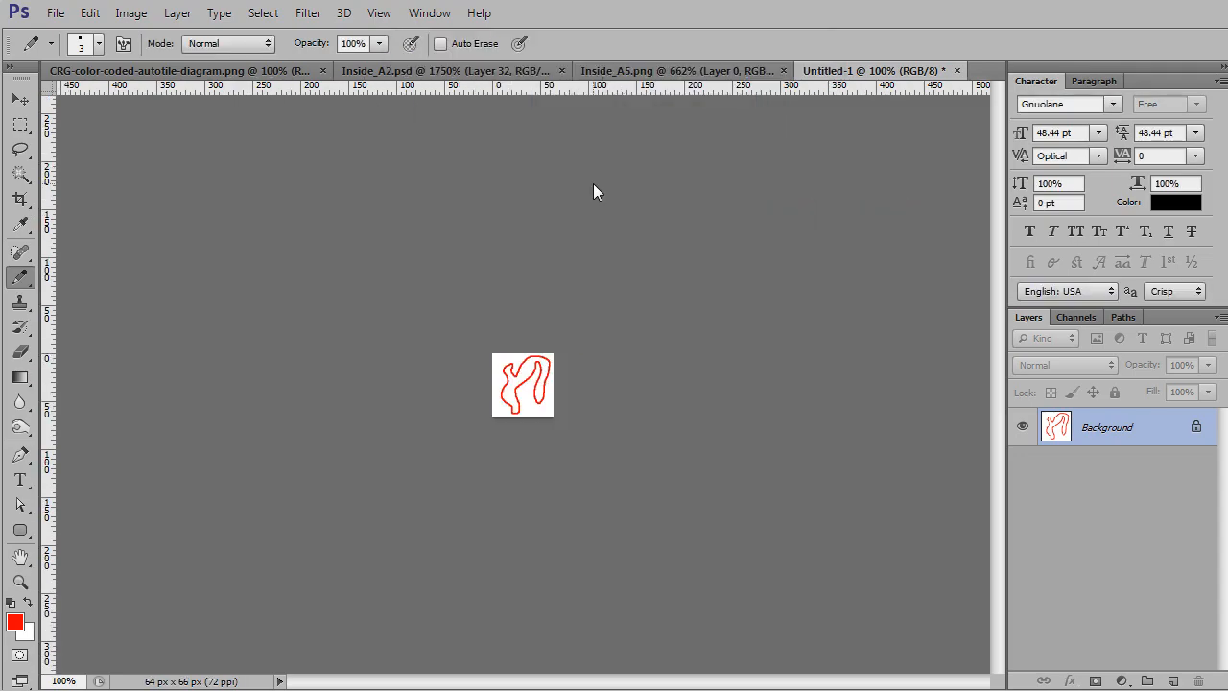
Examine the resized outline's edge pixels up close, and close Untitled-1 without saving it
scroll(548, 360, "up", 10)
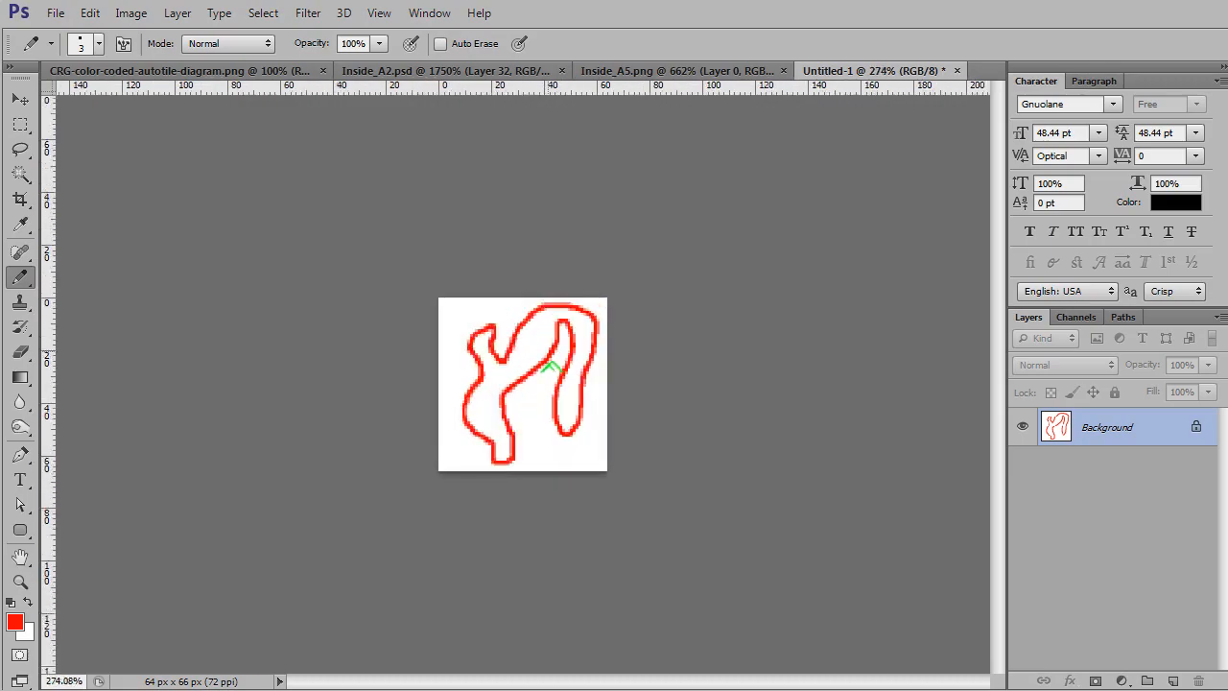
scroll(548, 359, "up", 1)
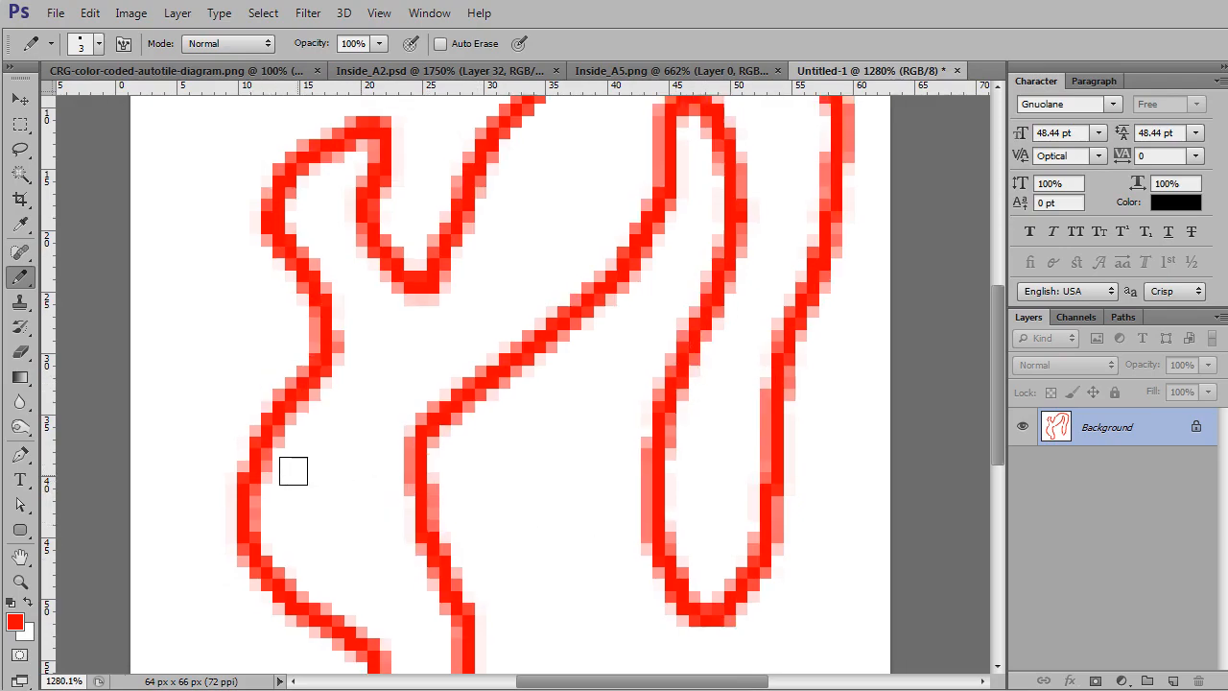
key("ctrl+1")
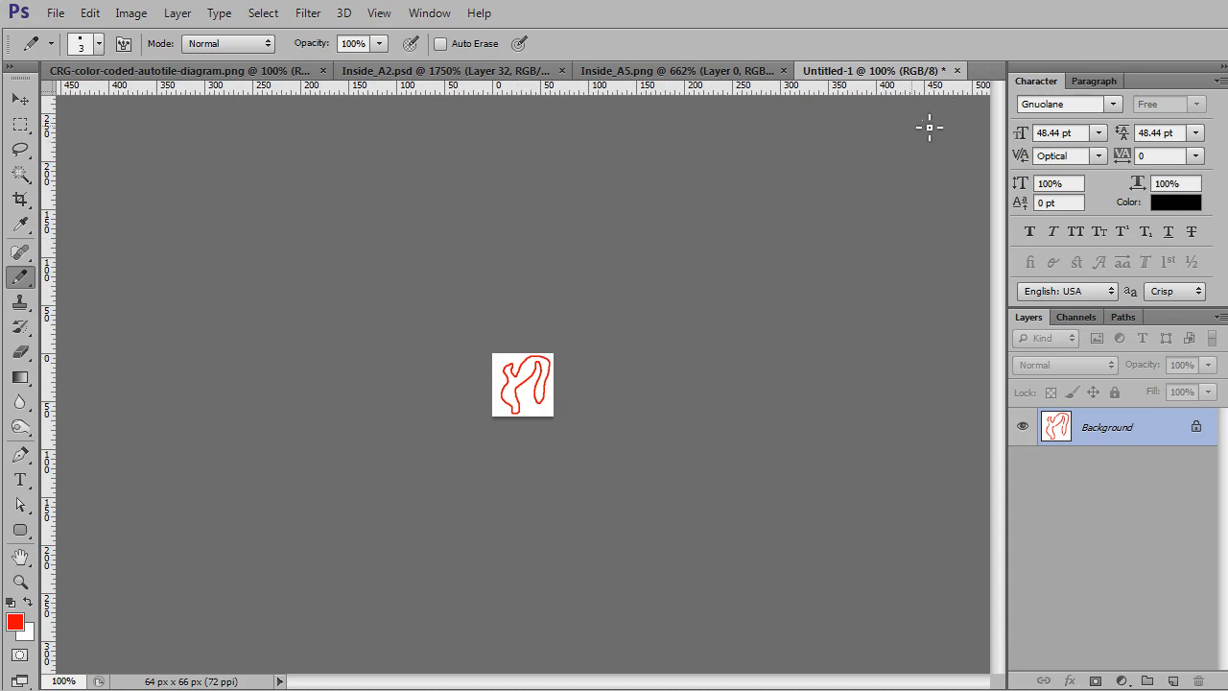
left_click(956, 71)
left_click(619, 208)
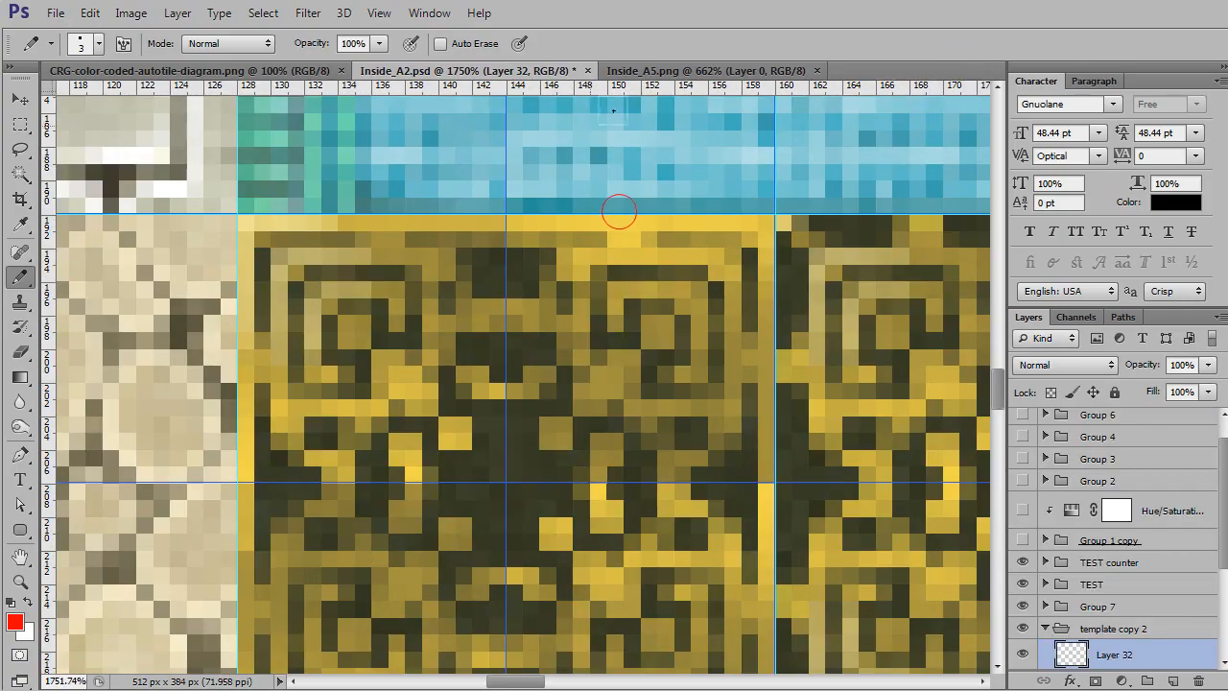
Reset the colors to default and pencil a black ring about 27 px across in the green autotile's upper-left 32 px tile
scroll(672, 335, "down", 5)
scroll(705, 350, "down", 4)
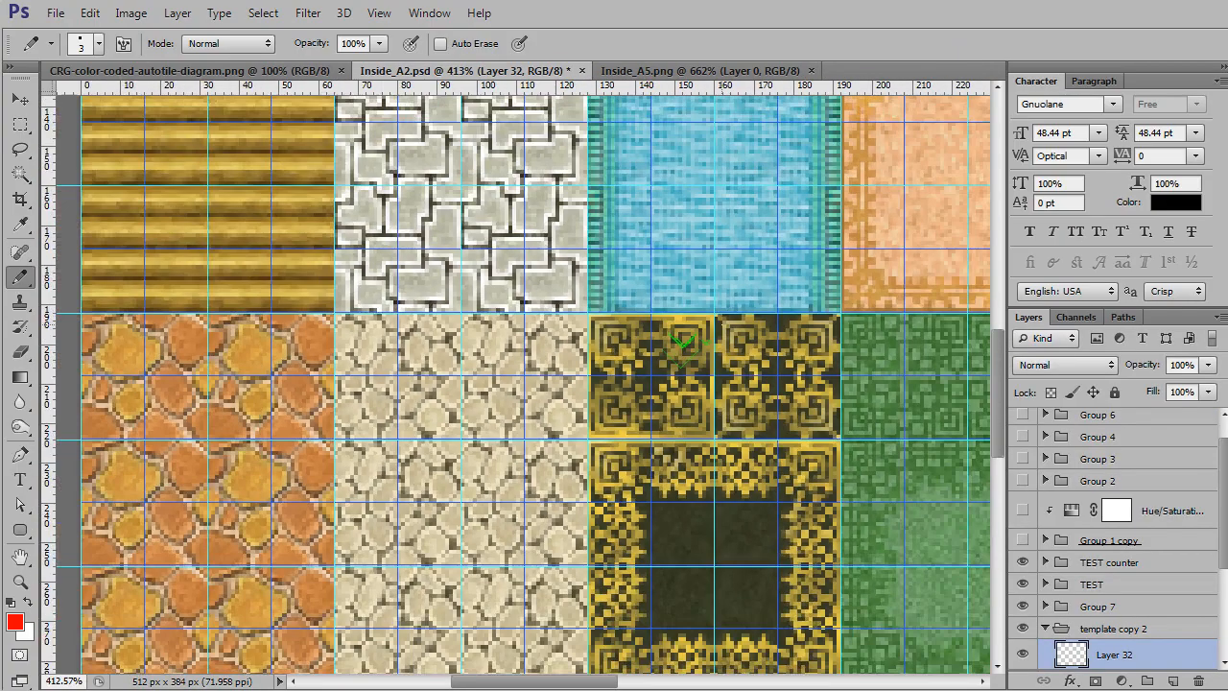
left_click_drag(912, 211, 463, 448)
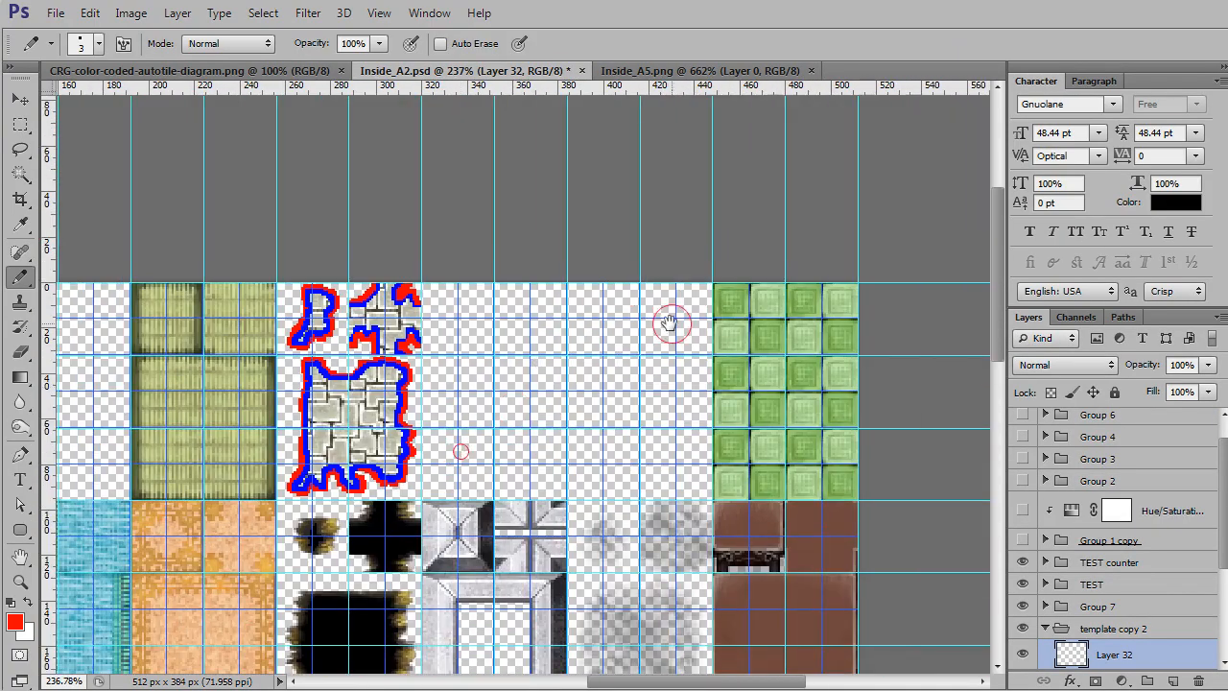
left_click_drag(670, 323, 438, 364)
scroll(632, 399, "up", 3)
scroll(632, 399, "up", 1)
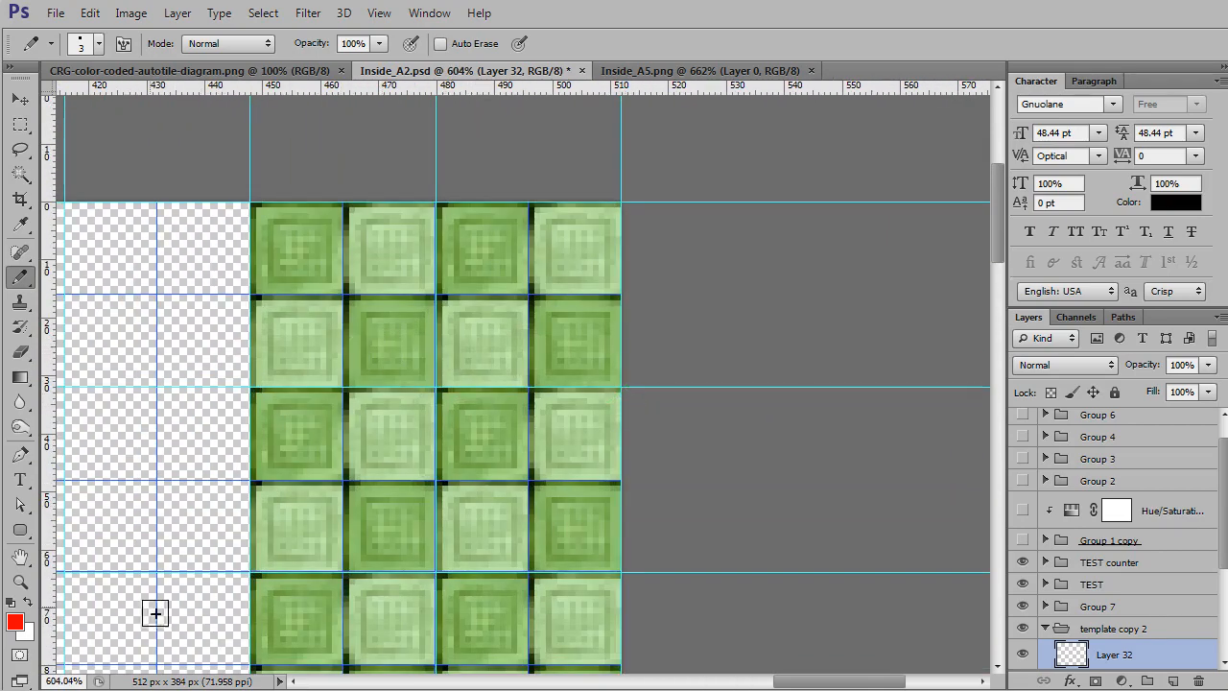
left_click(10, 601)
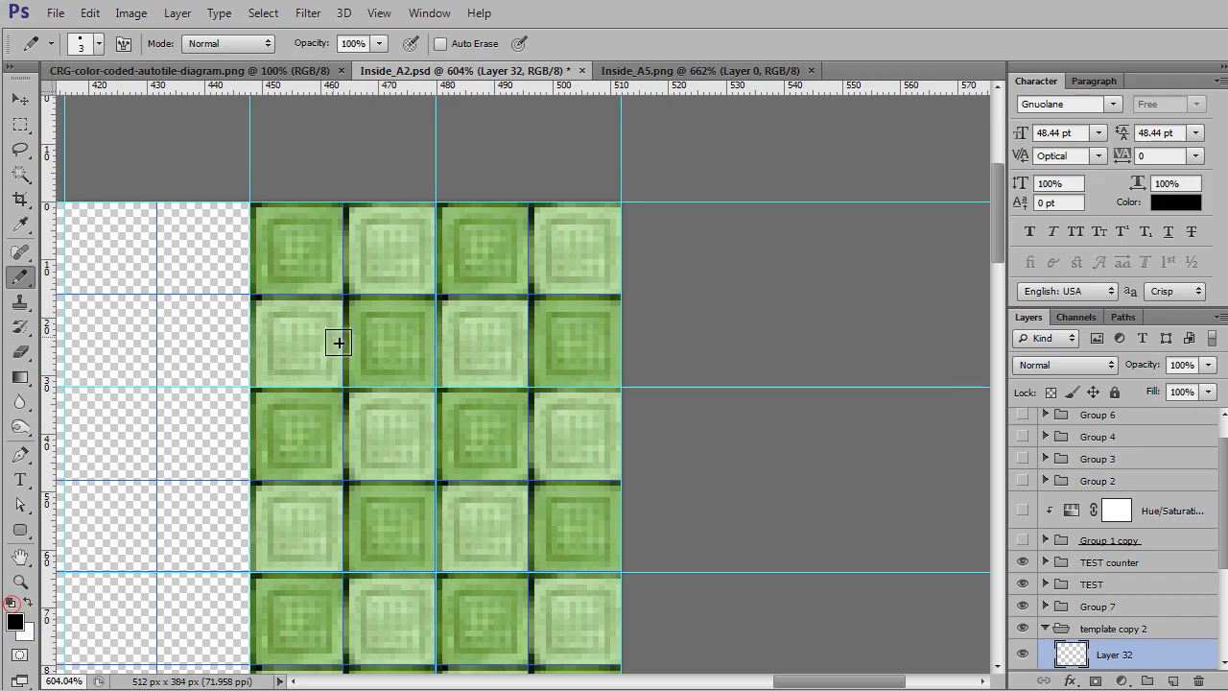
mouse_move(381, 240)
left_mouse_down()
mouse_move(321, 233)
mouse_move(277, 301)
mouse_move(311, 363)
mouse_move(339, 368)
mouse_move(388, 359)
mouse_move(416, 313)
mouse_move(369, 227)
mouse_move(381, 235)
mouse_move(311, 218)
left_mouse_up()
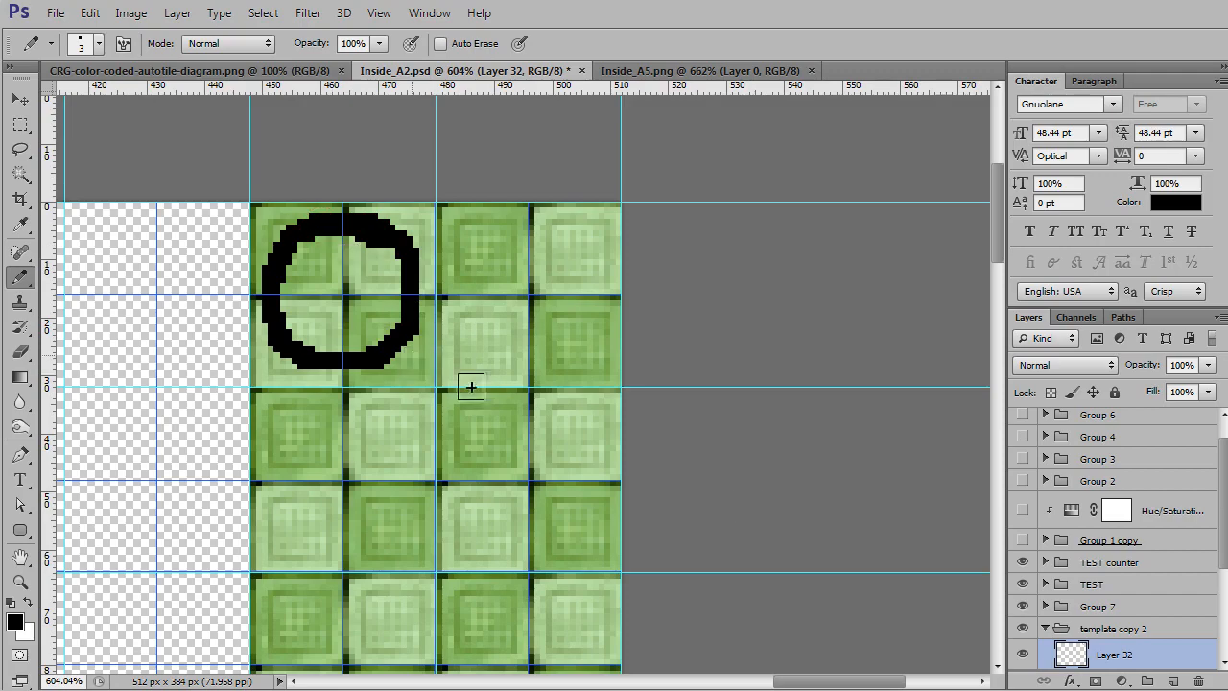
Move the ring's upper-right quarter into the top-right 16 px cell of the green autotile's lower 64 px block, aligned to the grid
left_click_drag(431, 426, 466, 378)
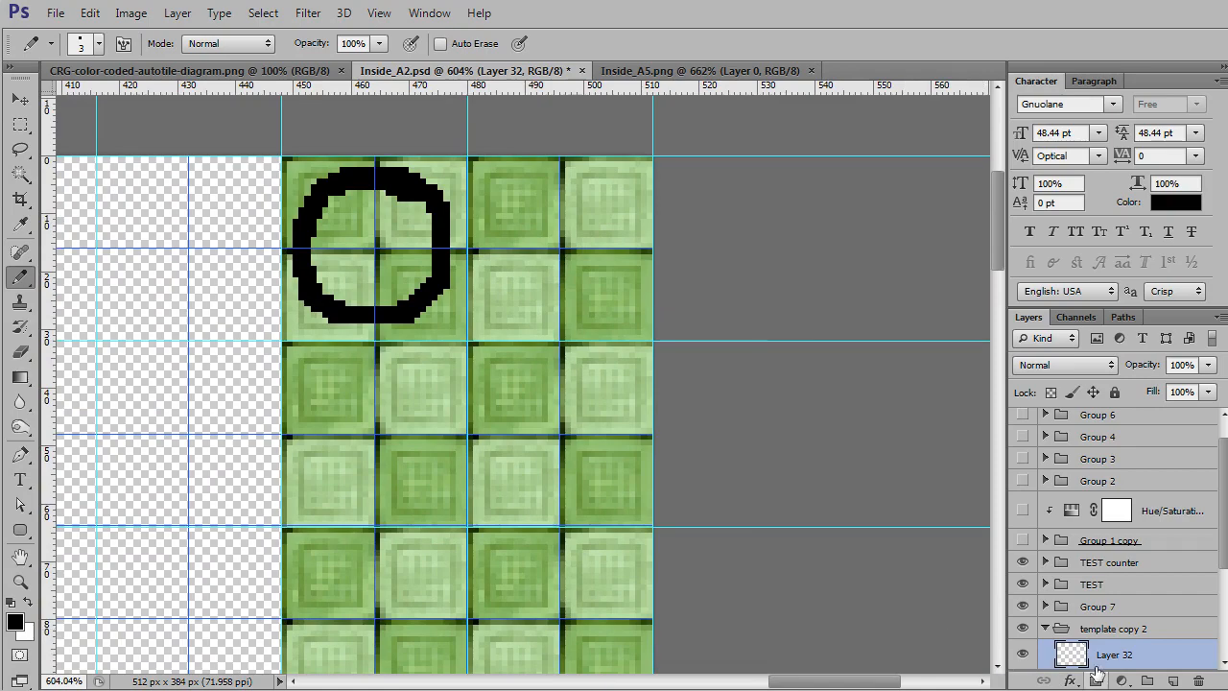
key("m")
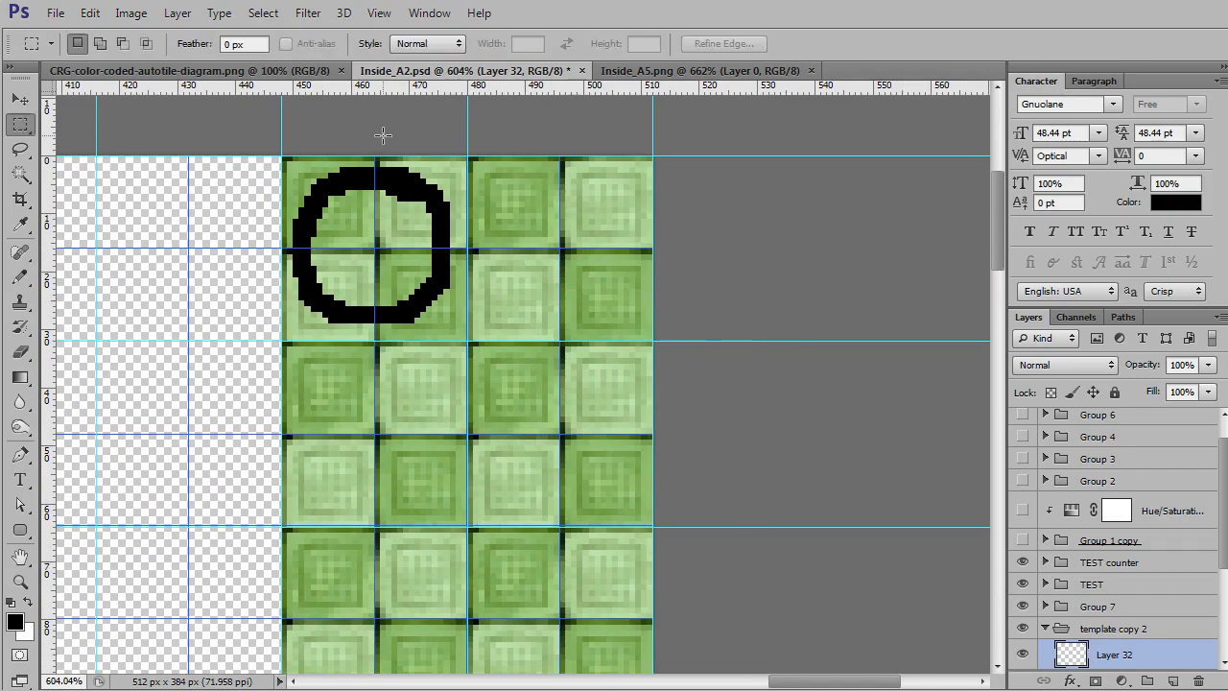
left_click_drag(482, 122, 605, 434)
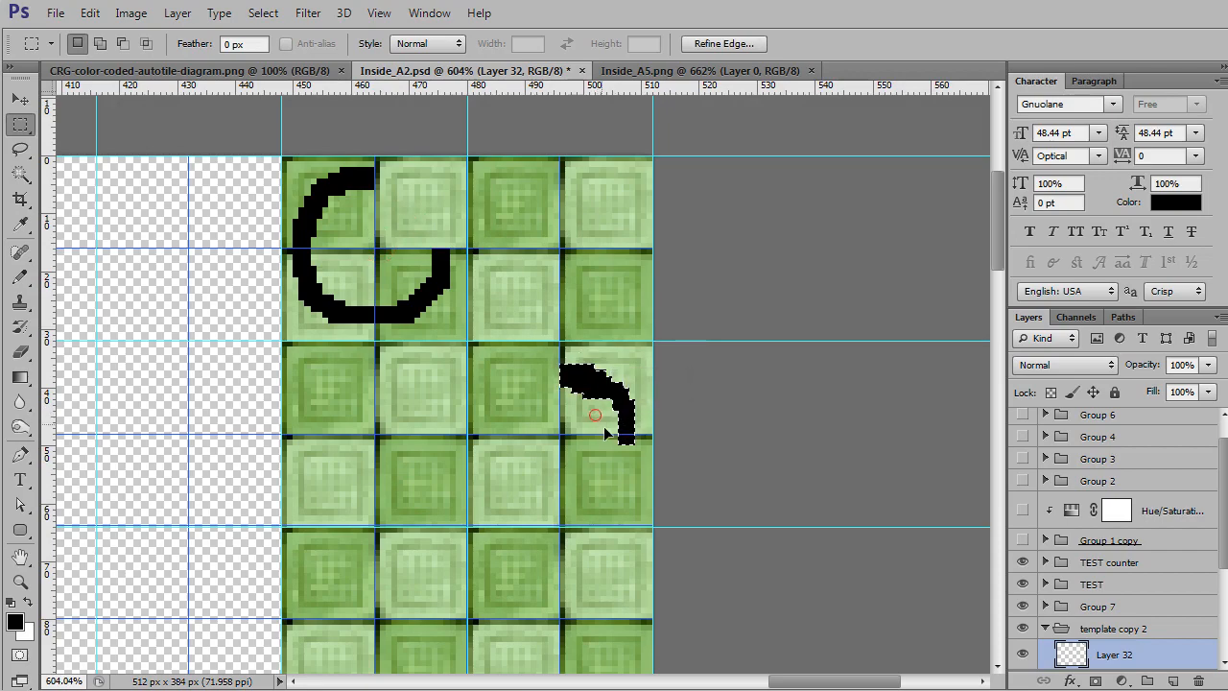
key("ctrl+apostrophe")
key("ctrl+apostrophe")
left_click_drag(628, 402, 626, 391)
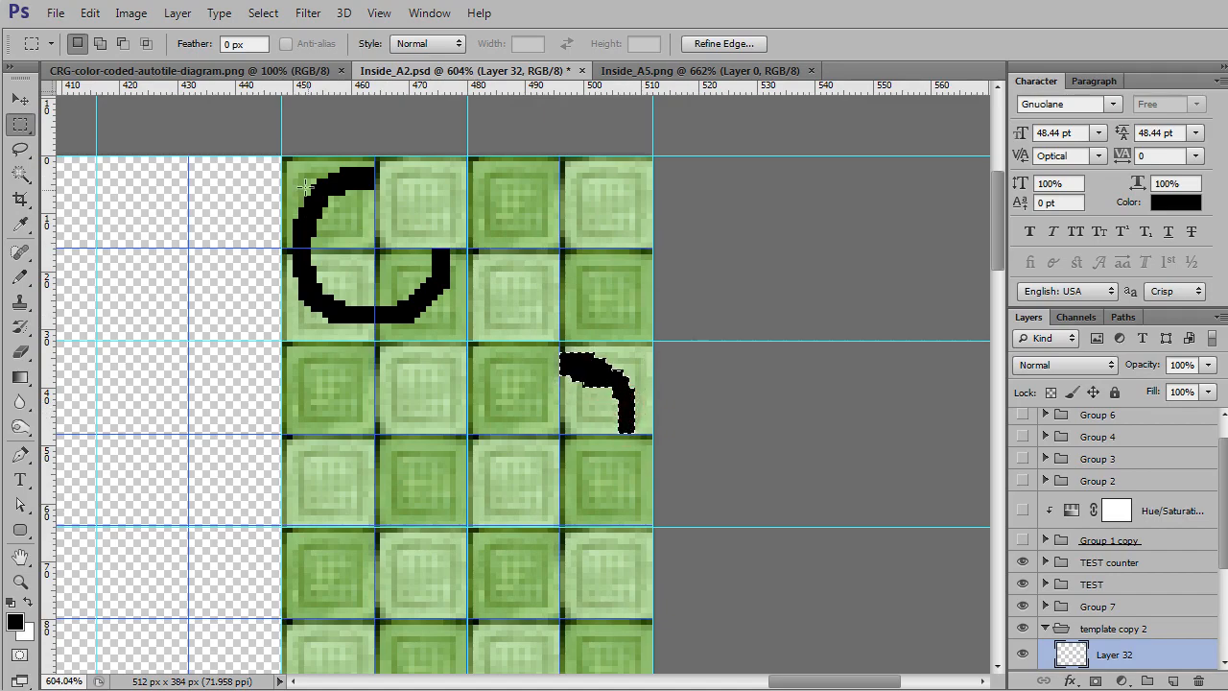
Move the ring's upper-left and lower-left quarters into the matching left corner cells of the lower 64 px block
left_click_drag(262, 142, 343, 397)
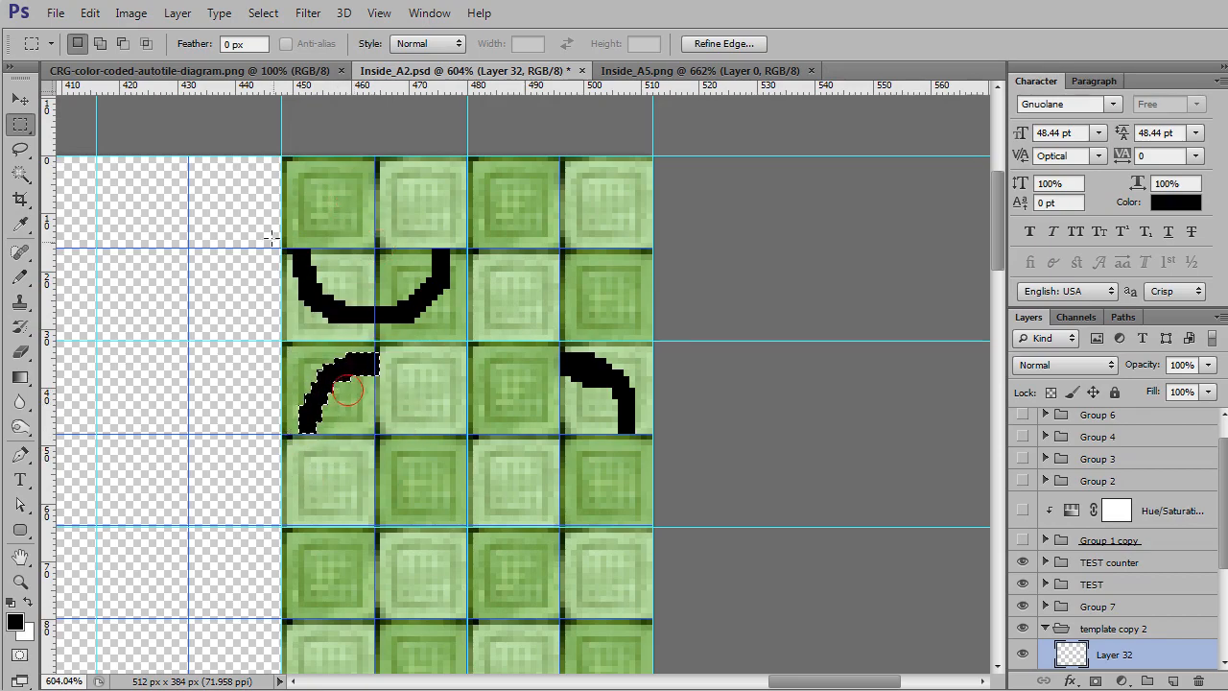
left_click_drag(266, 230, 379, 336)
left_click_drag(362, 288, 383, 558)
left_click_drag(485, 613, 510, 361)
left_click_drag(384, 351, 372, 447)
Move the ring's remaining lower-right quarter into the bottom-right corner cell of the block and align it to the grid
left_click_drag(479, 255, 497, 425)
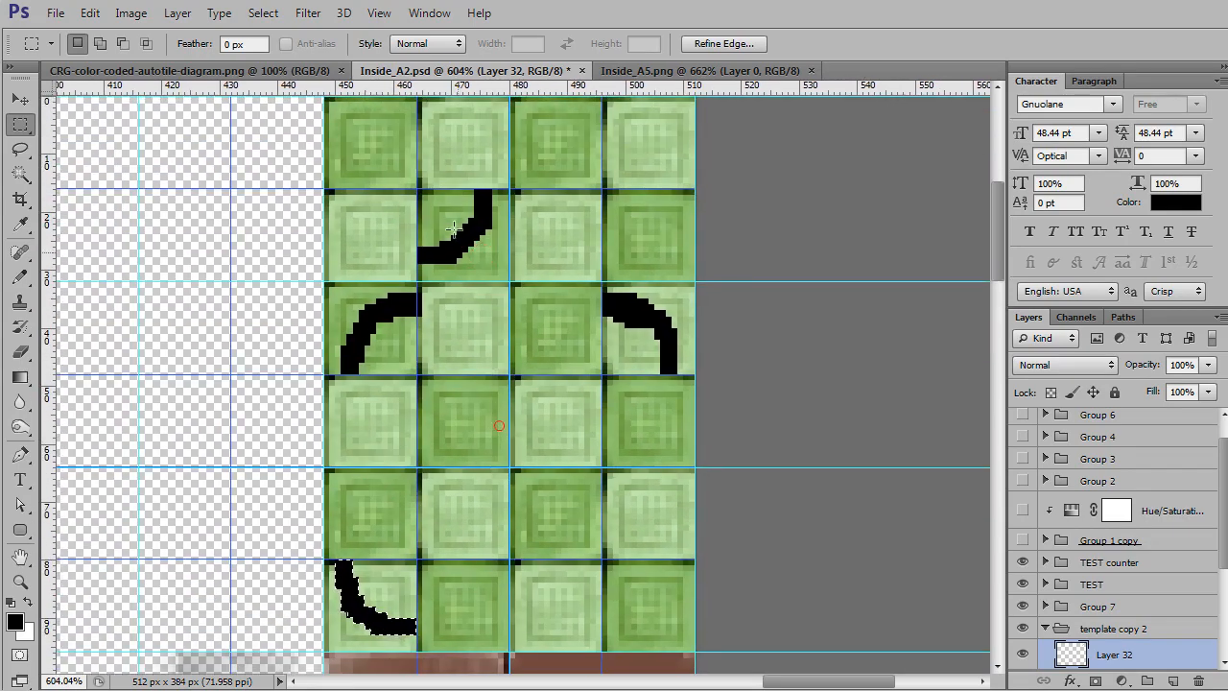
left_click_drag(392, 165, 497, 270)
left_click_drag(476, 234, 658, 602)
scroll(716, 602, "up", 4)
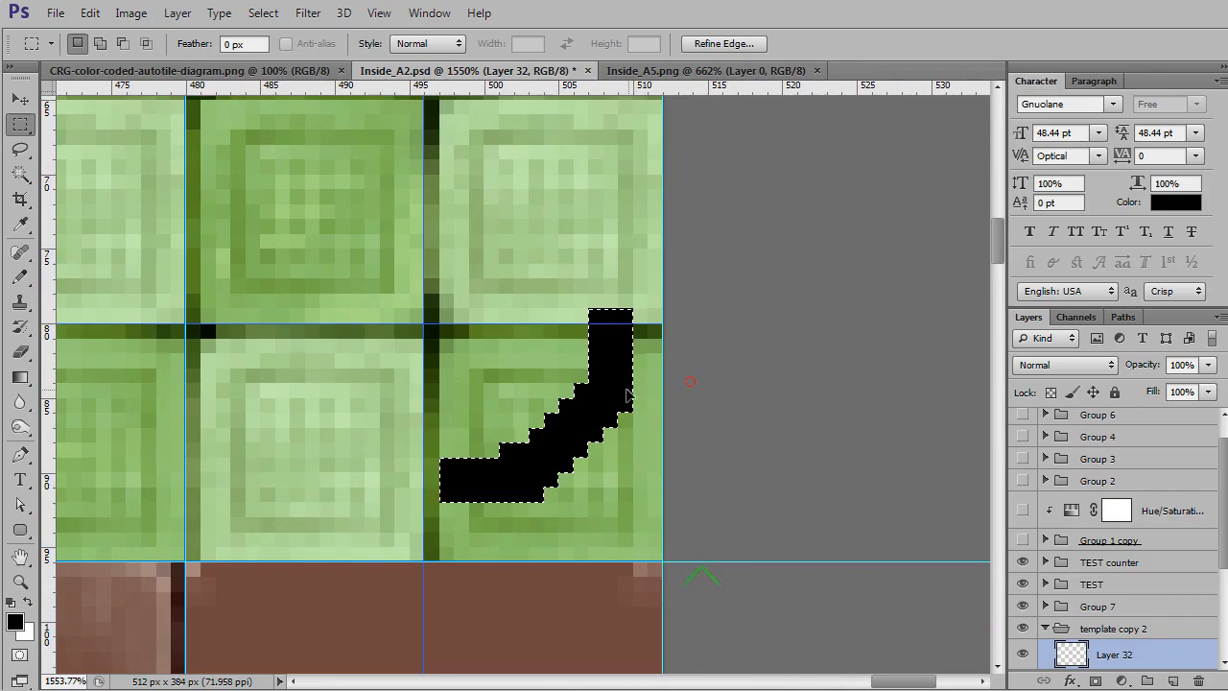
left_click_drag(604, 394, 619, 408)
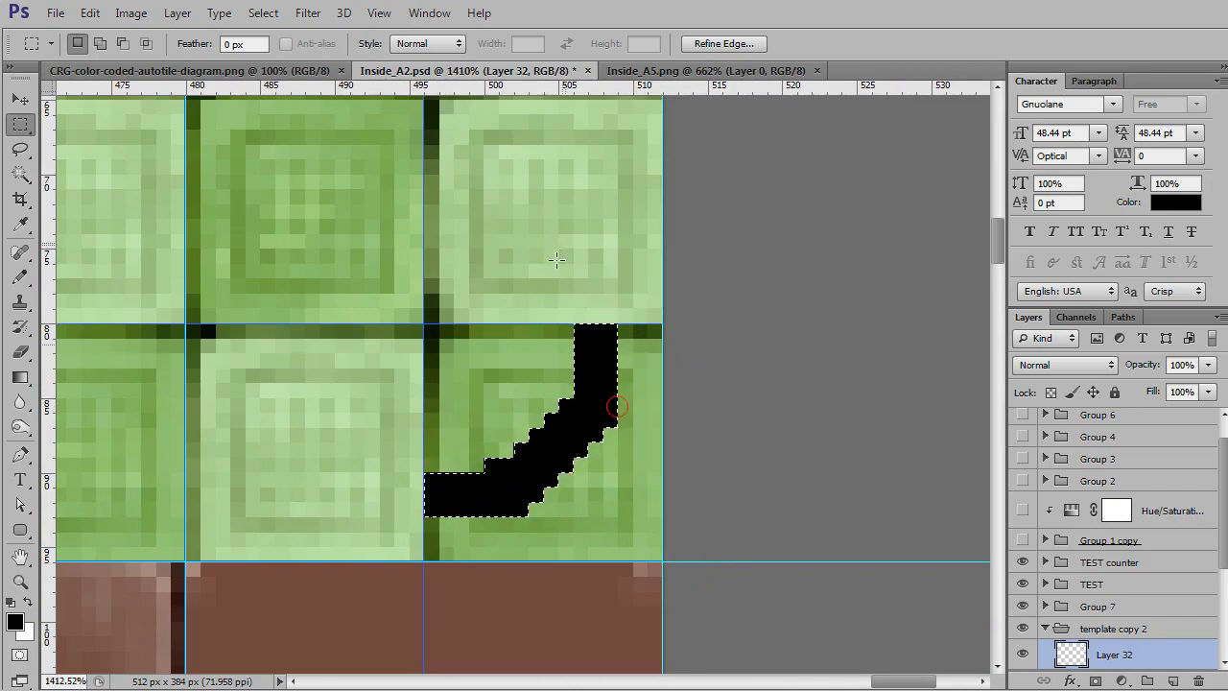
scroll(559, 273, "down", 3)
left_click_drag(424, 145, 579, 492)
scroll(584, 417, "down", 4)
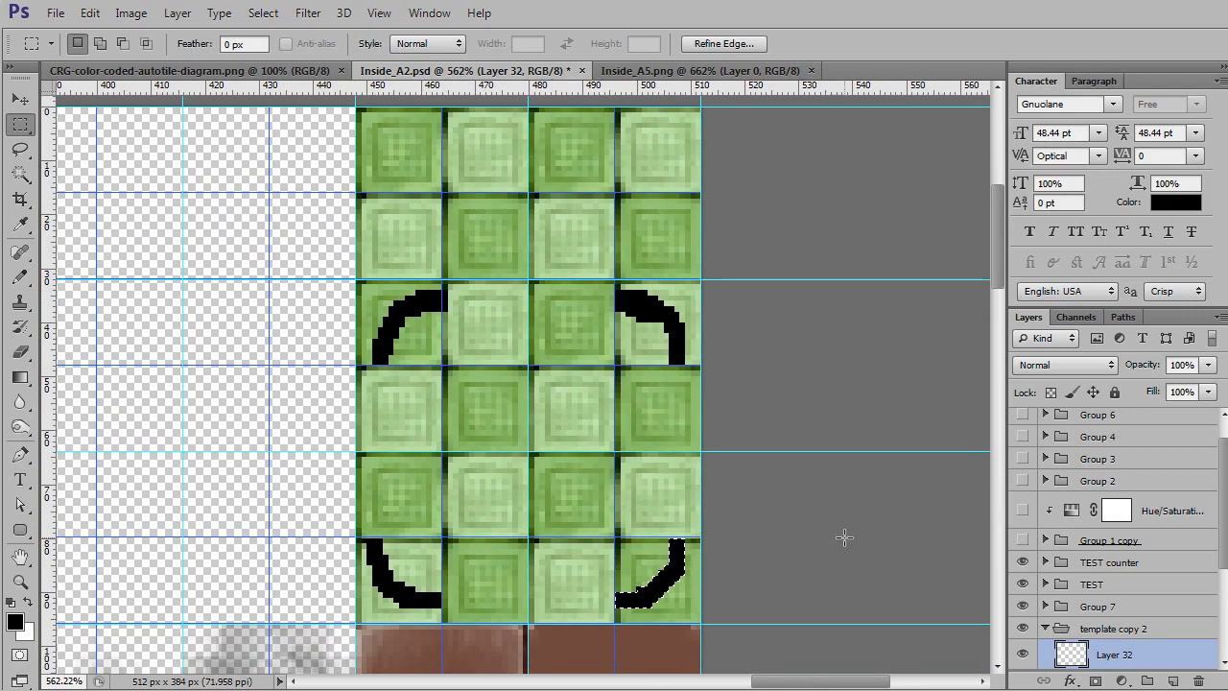
Load the SIDES TEMPLATE copy 2 layer's outline as a selection to view the side regions, and deselect it
left_click_drag(1225, 497, 1222, 576)
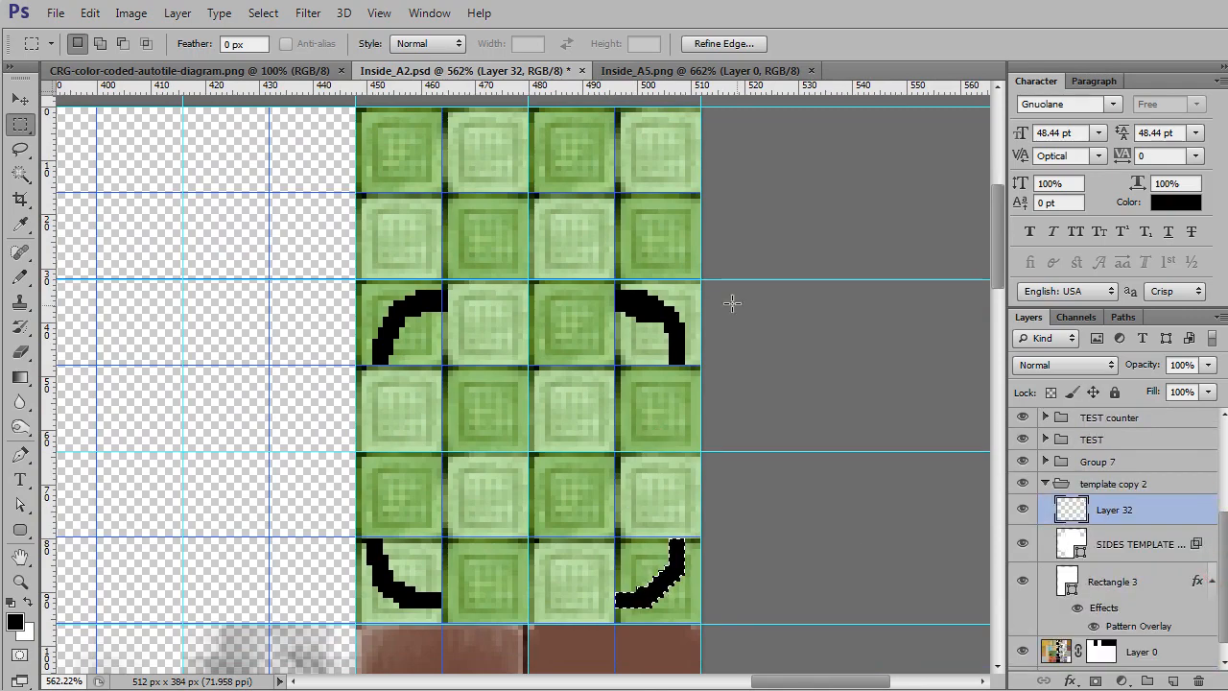
left_click(1113, 542)
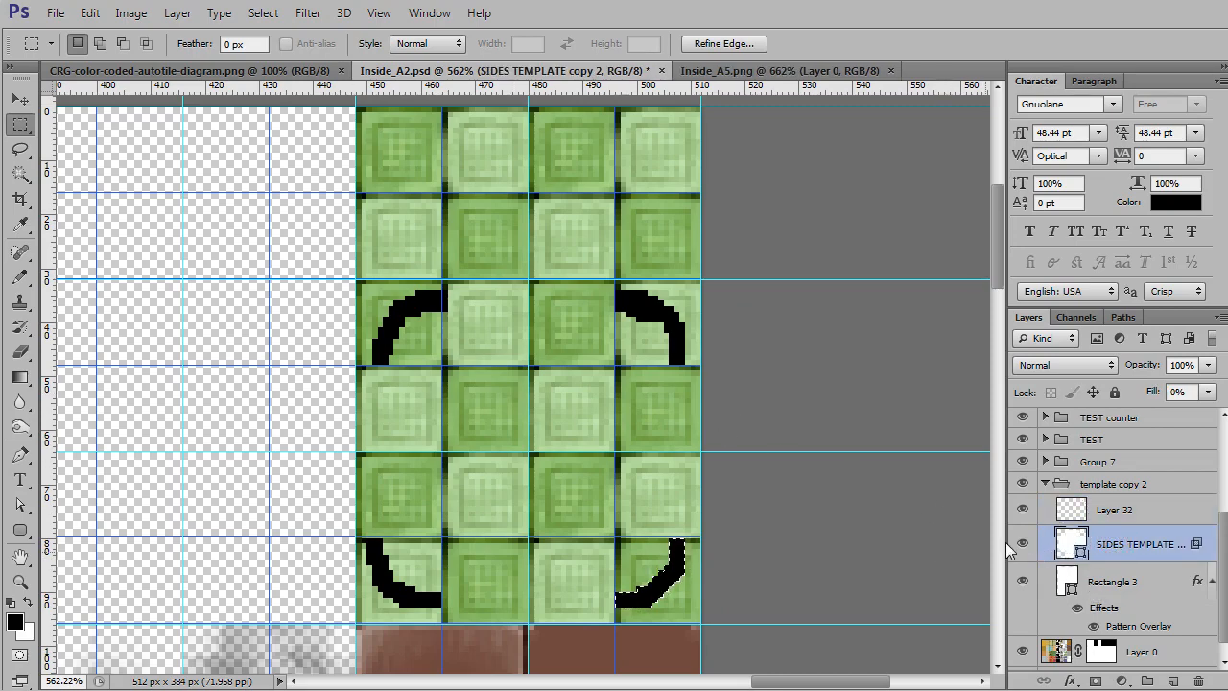
left_click(1070, 544, "ctrl")
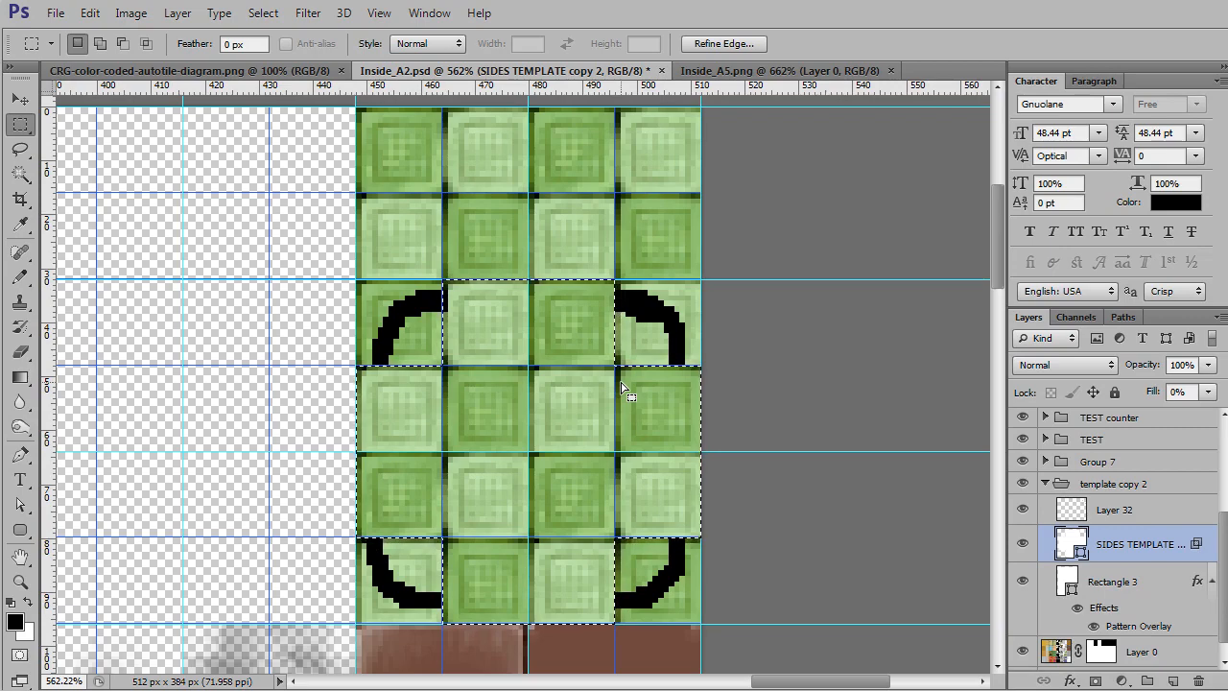
key("ctrl+d")
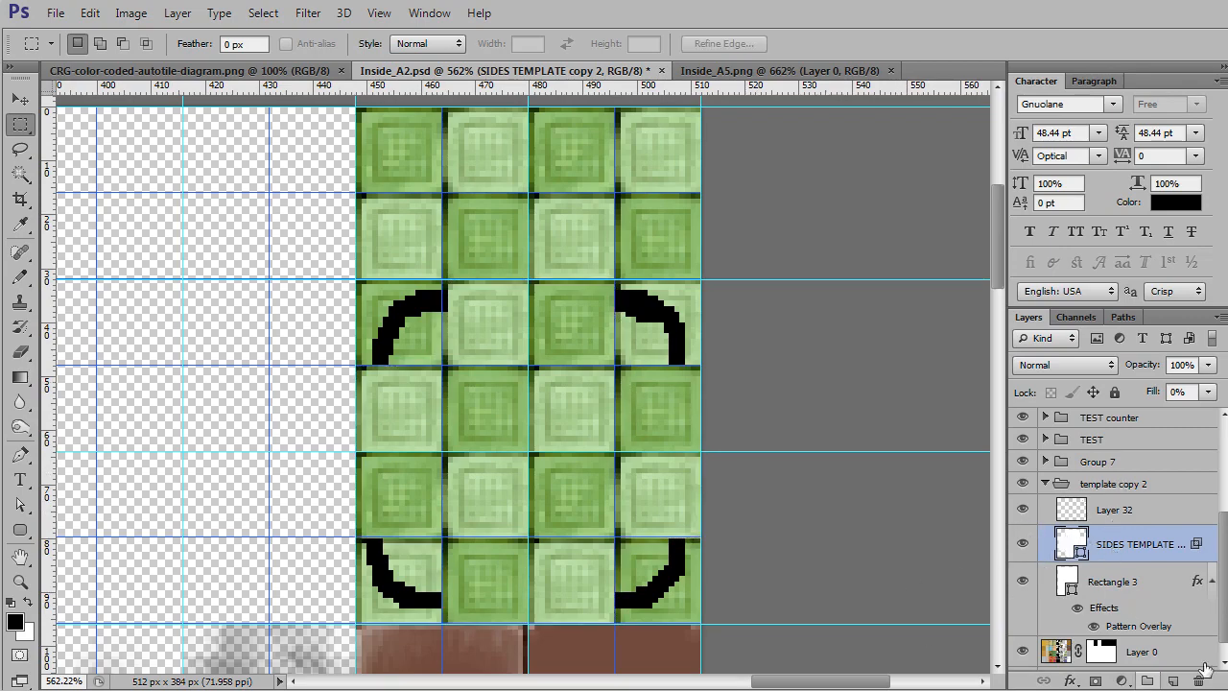
Leave the fill color of SIDES TEMPLATE copy 2 as it is and create a new layer directly above it
double_click(1075, 538)
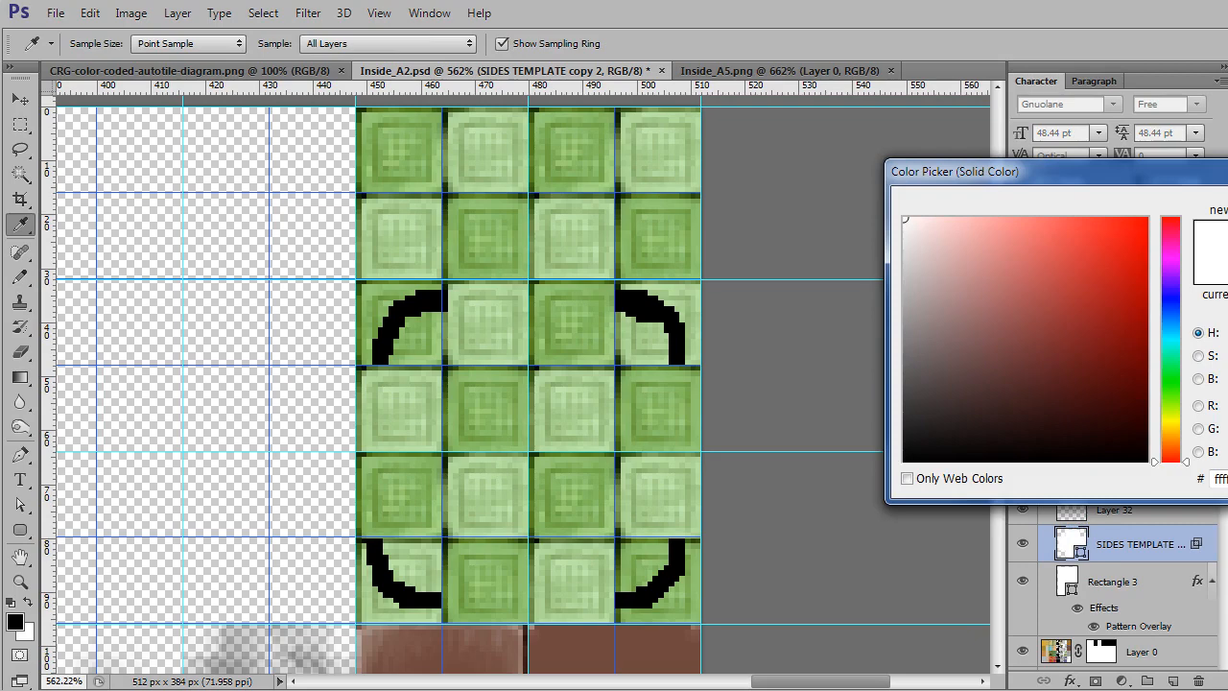
key("Escape")
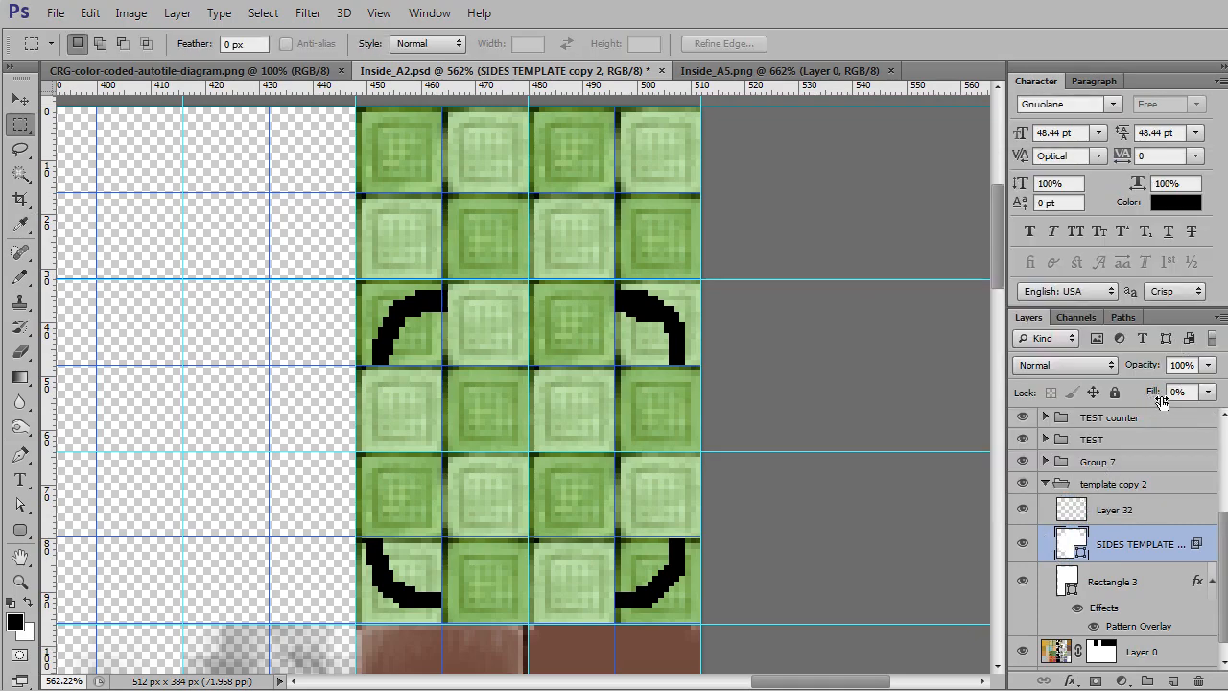
left_click(1172, 680)
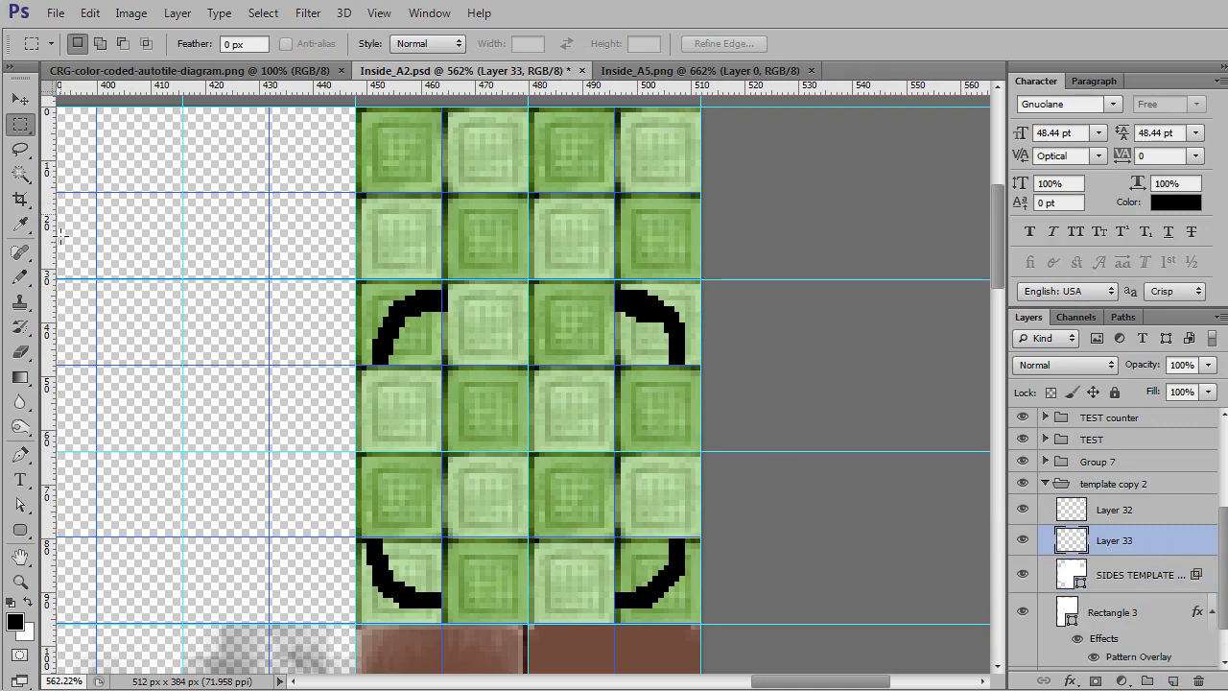
Pencil black lines joining the four corner pieces on Layer 33, and clip that layer to SIDES TEMPLATE copy 2
left_click(20, 276)
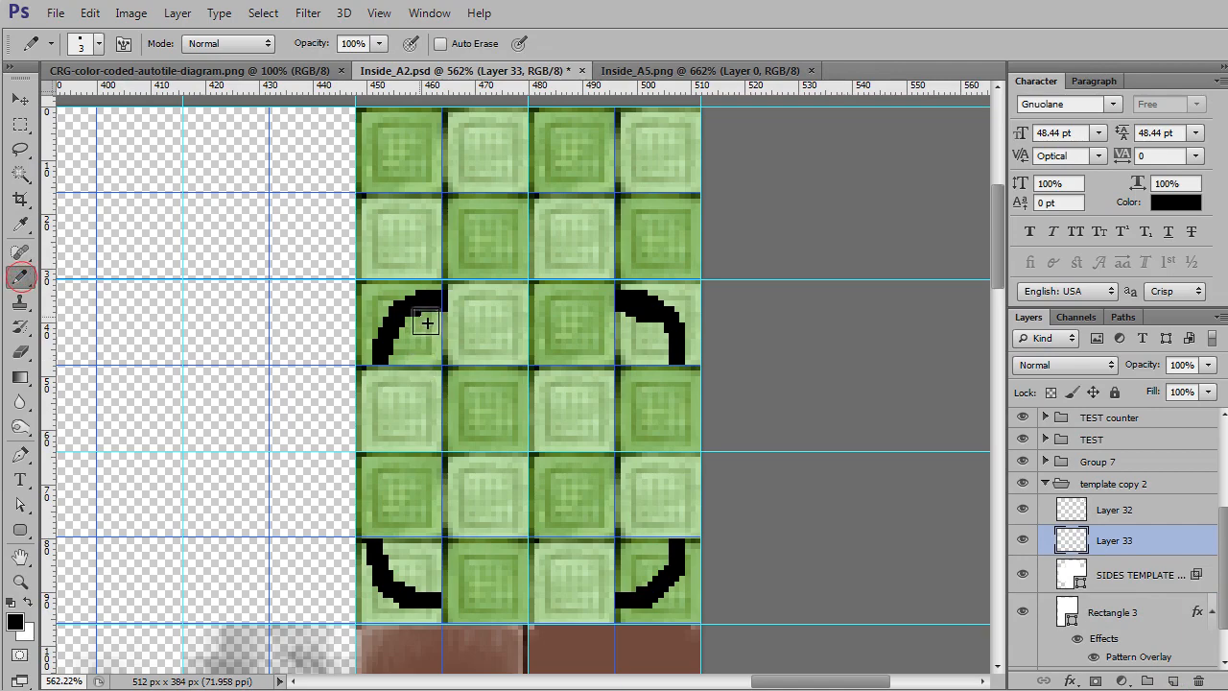
mouse_move(432, 316)
left_mouse_down()
mouse_move(630, 311)
mouse_move(678, 364)
mouse_move(653, 494)
mouse_move(671, 518)
mouse_move(650, 570)
mouse_move(604, 613)
mouse_move(619, 616)
mouse_move(443, 606)
left_mouse_up()
mouse_move(374, 545)
left_mouse_down()
mouse_move(397, 406)
mouse_move(381, 343)
mouse_move(368, 336)
mouse_move(392, 323)
mouse_move(365, 241)
mouse_move(297, 302)
mouse_move(364, 316)
left_mouse_up()
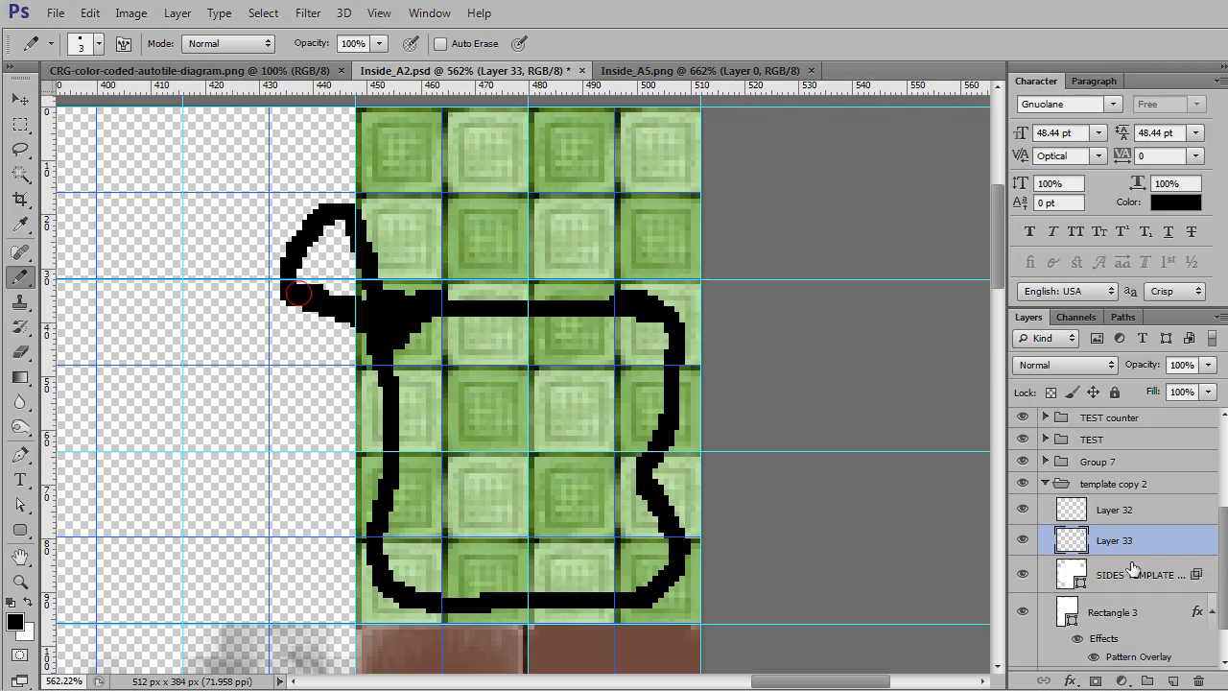
left_click(1009, 547, "alt")
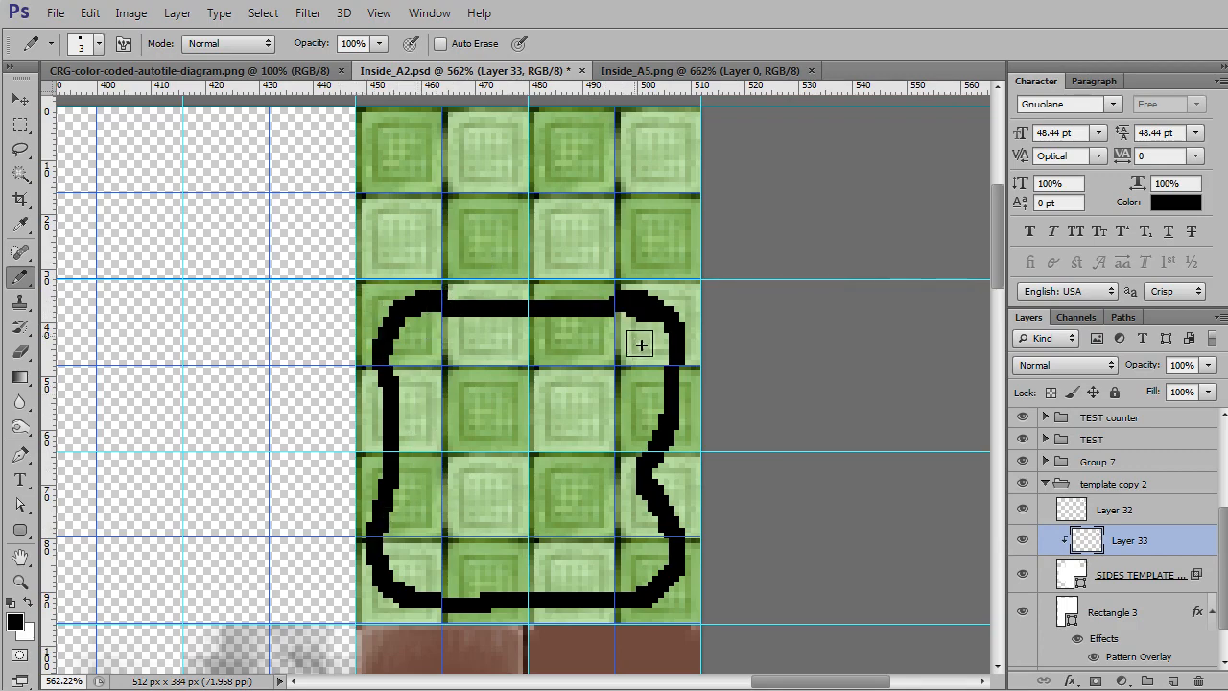
Raise the fill of SIDES TEMPLATE copy 2 to 100% to show its area, and return it to 0%
left_click(1074, 576)
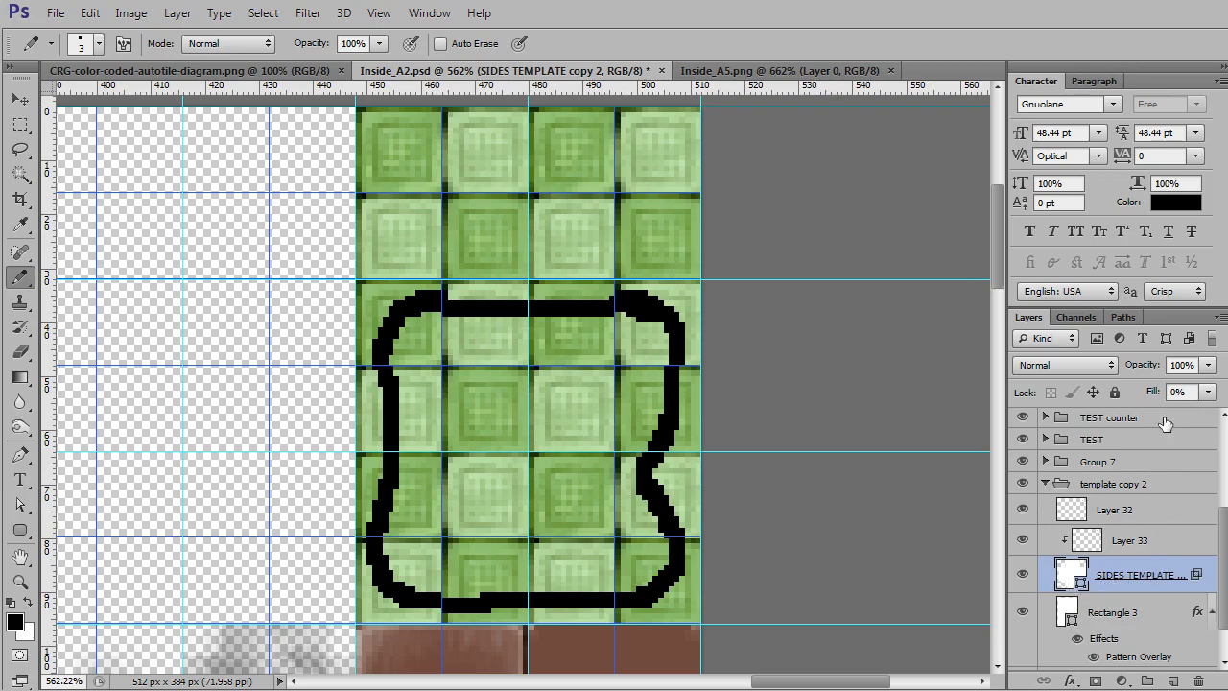
left_click_drag(1206, 399, 1222, 422)
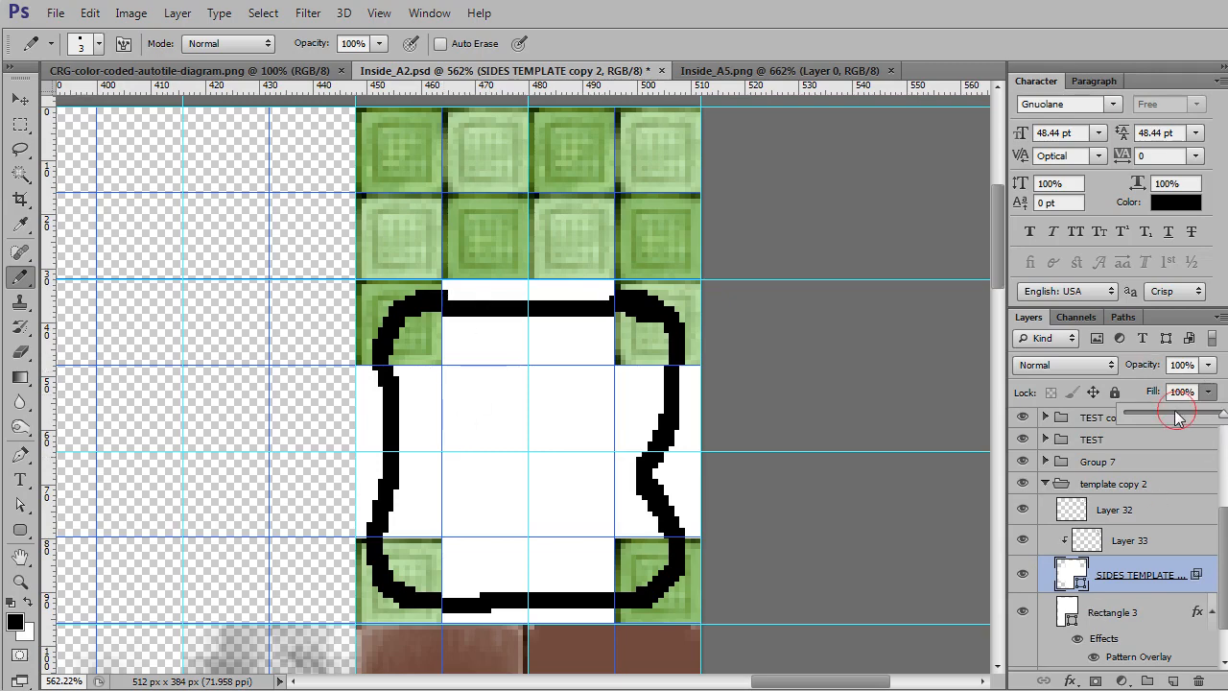
left_click_drag(1178, 410, 1070, 410)
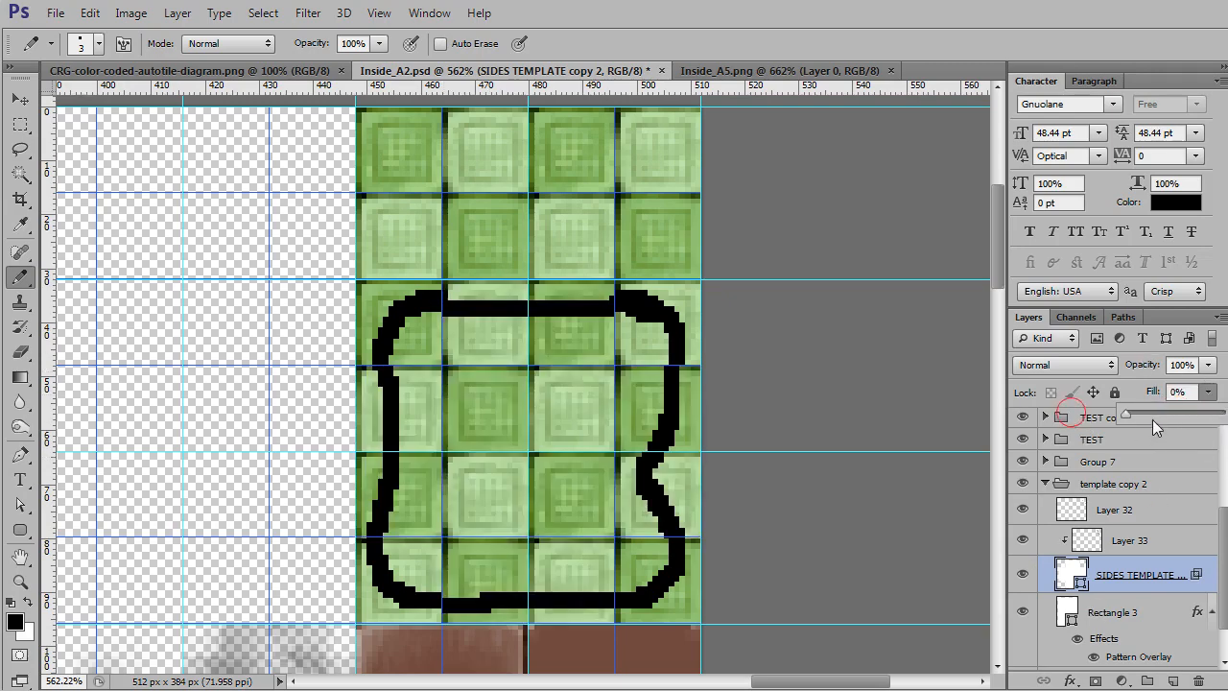
Review the advanced blending options of SIDES TEMPLATE copy 2, including Blend Clipped Layers as Group, and close the dialog
left_click(1170, 580)
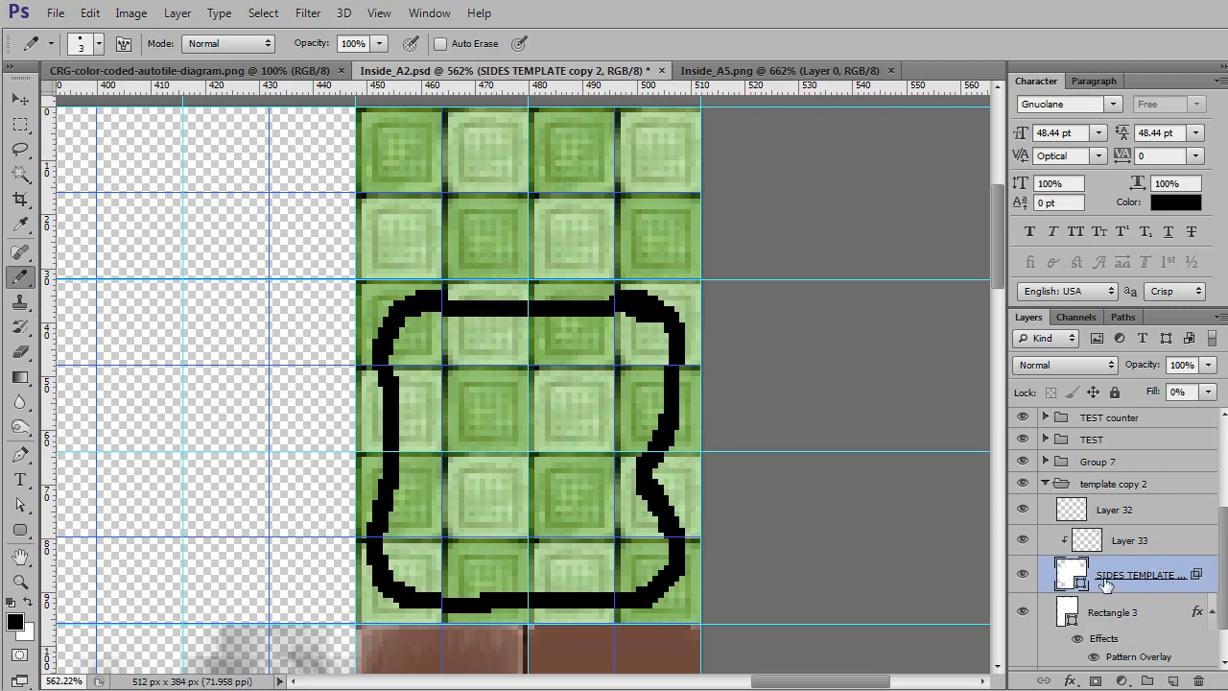
double_click(1198, 578)
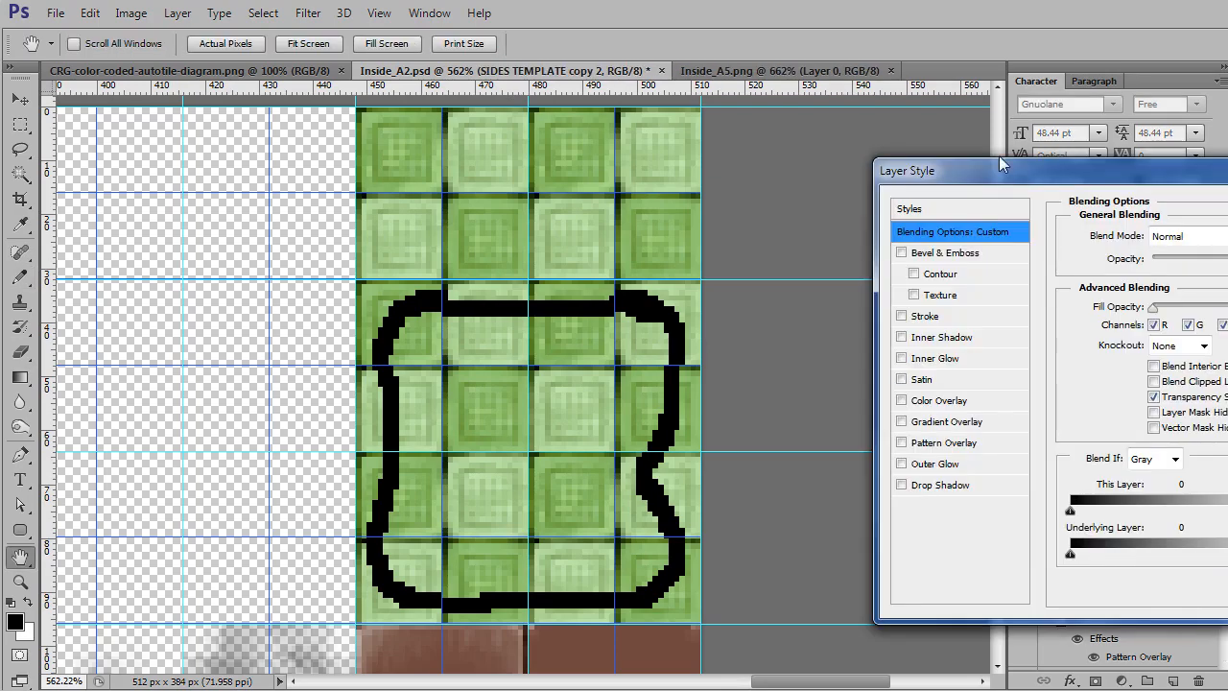
left_click_drag(1000, 165, 517, 88)
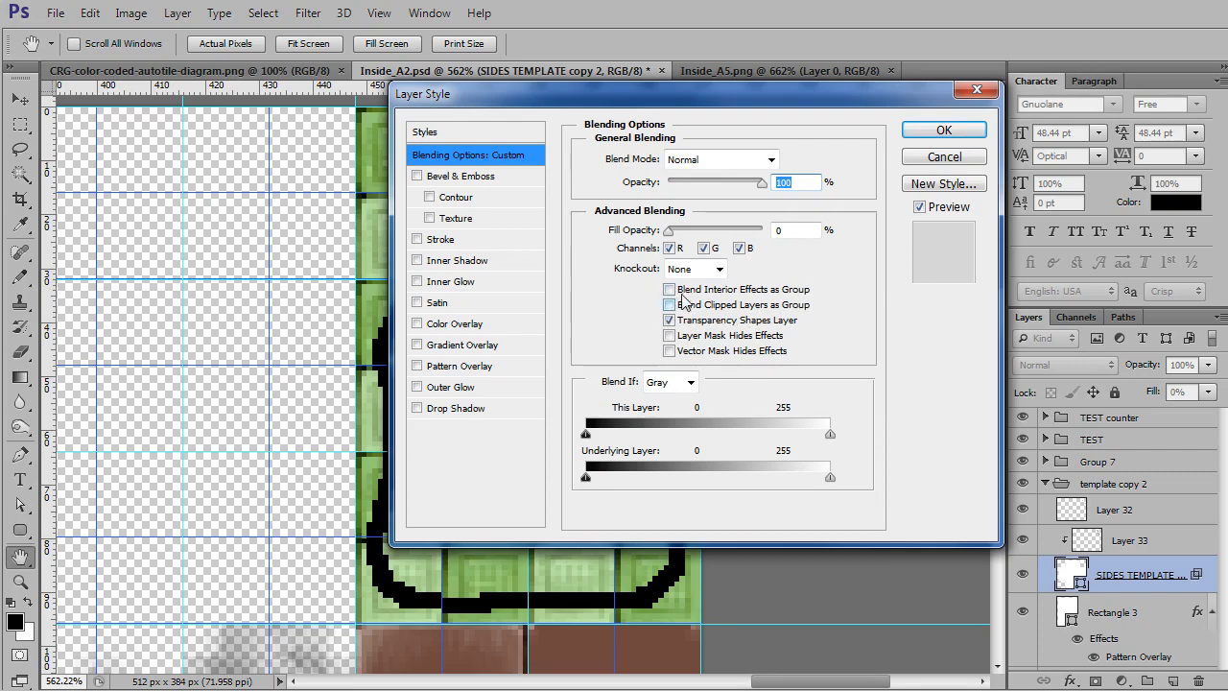
left_click(941, 132)
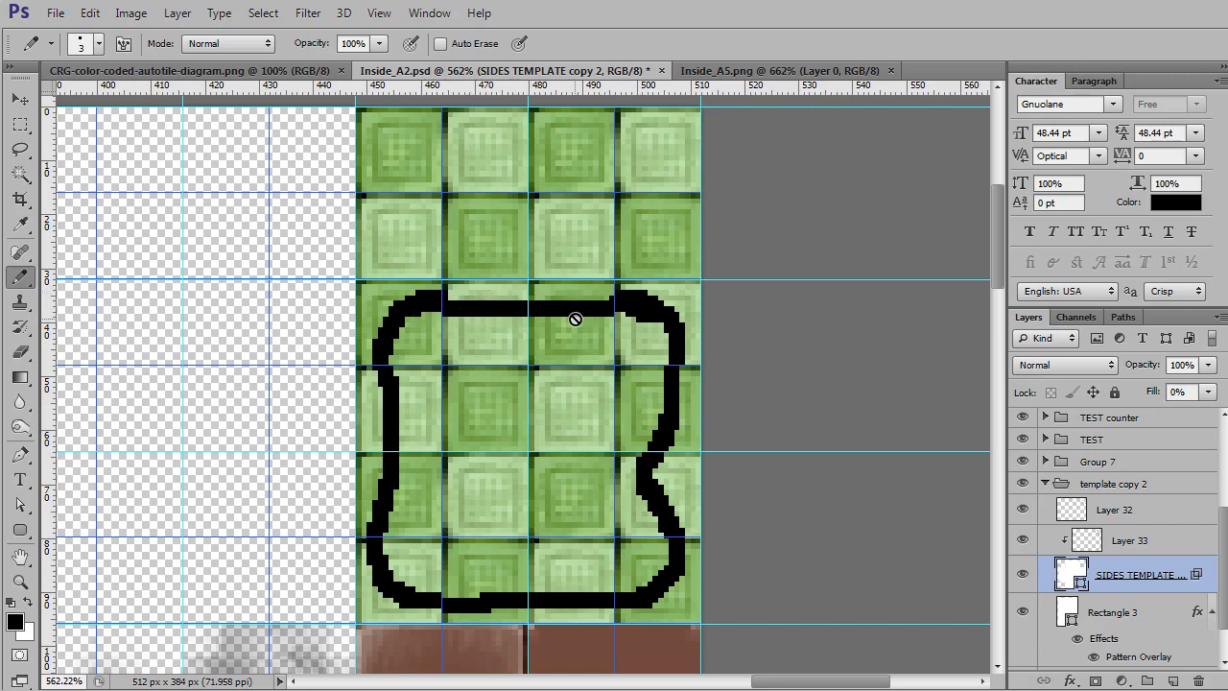
Select Layer 33 and look up the clipping mask and layer mask commands available for it
left_click(1118, 541)
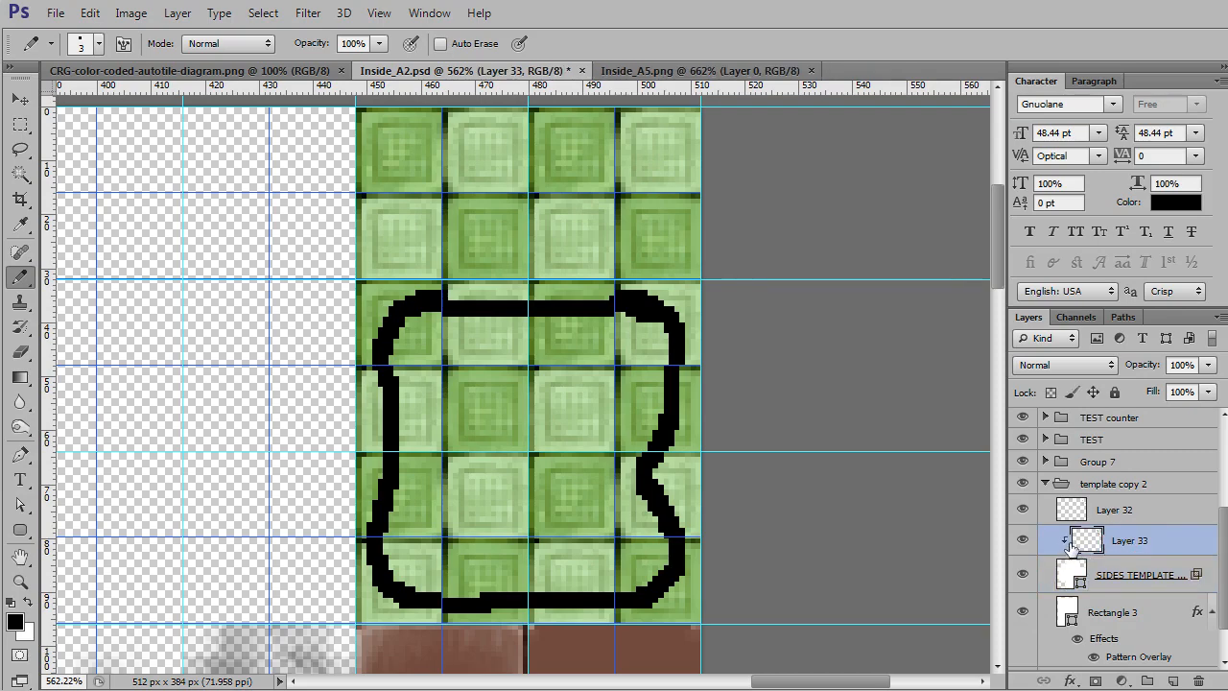
left_click(131, 14)
mouse_move(94, 21)
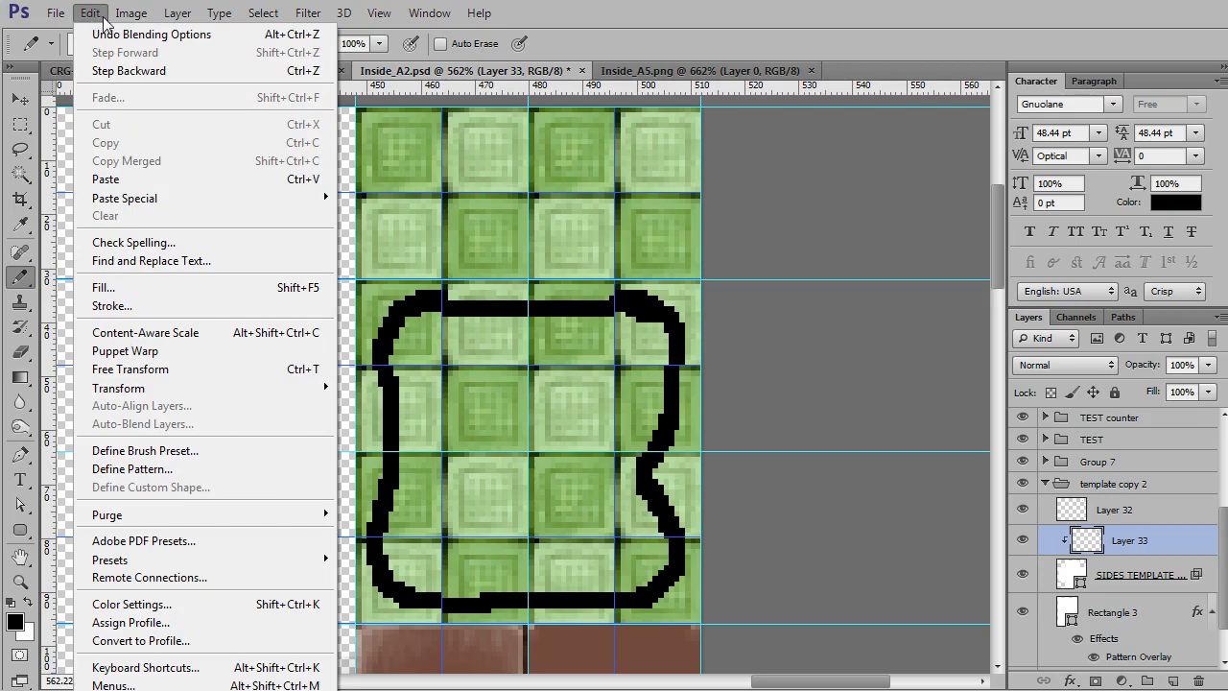
mouse_move(185, 23)
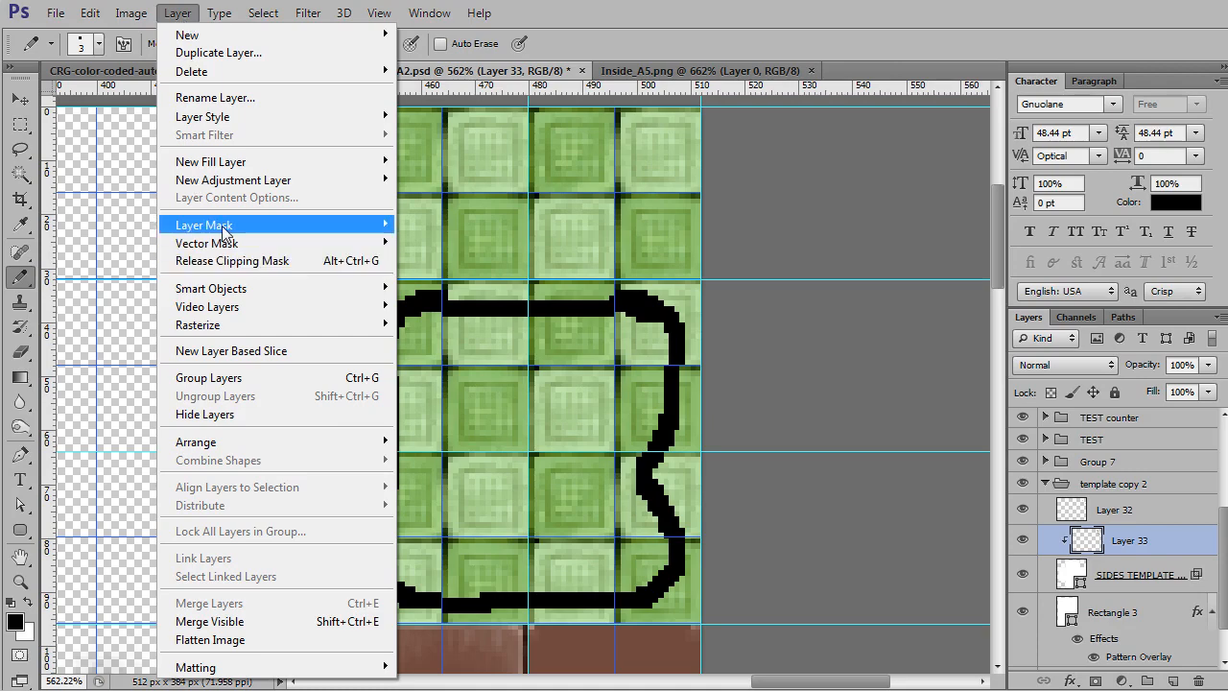
mouse_move(224, 230)
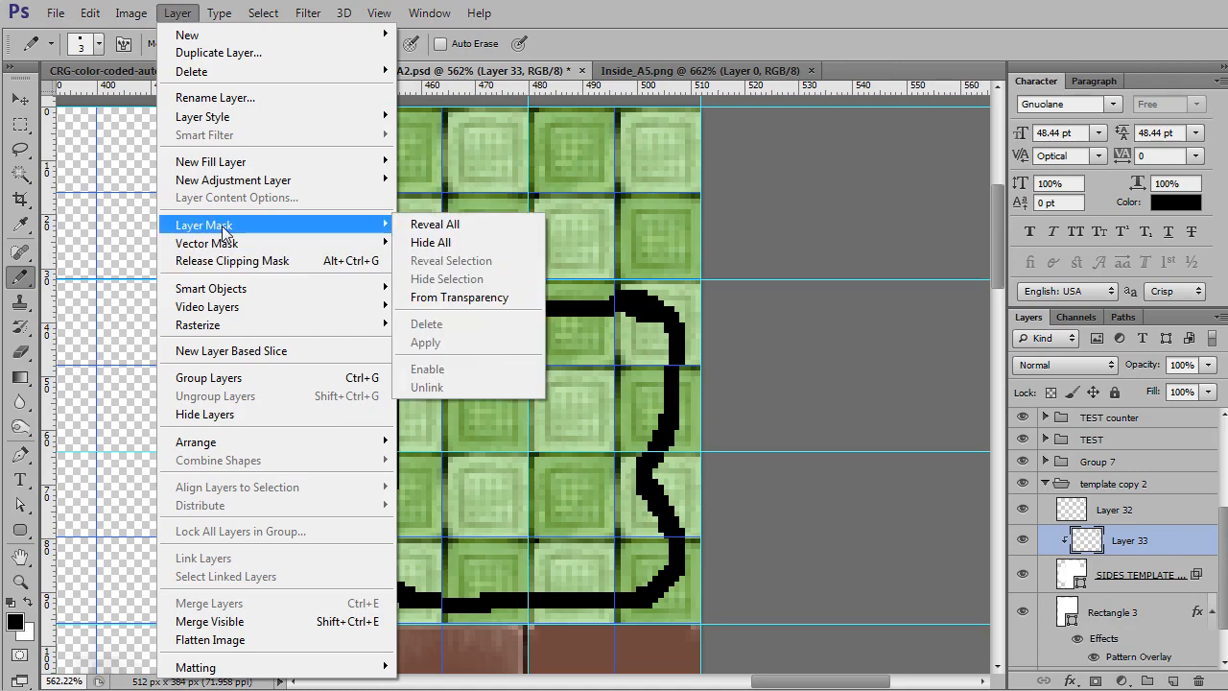
left_click(220, 13)
Scribble black over the block on Layer 33, and release and reapply its clipping mask to compare the effect
mouse_move(476, 454)
left_mouse_down()
mouse_move(575, 293)
mouse_move(447, 286)
left_mouse_up()
mouse_move(614, 162)
left_mouse_down()
mouse_move(526, 548)
mouse_move(975, 536)
mouse_move(753, 436)
mouse_move(446, 566)
mouse_move(369, 461)
mouse_move(576, 336)
mouse_move(301, 374)
mouse_move(451, 357)
mouse_move(754, 510)
mouse_move(563, 676)
left_mouse_up()
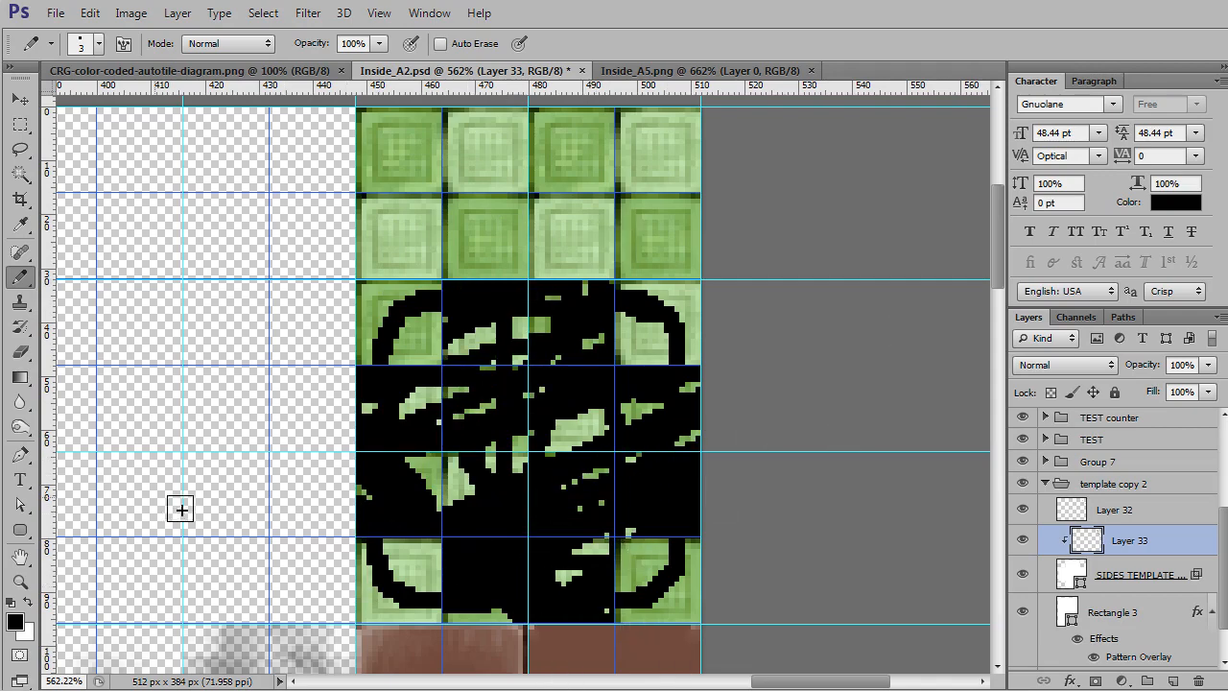
mouse_move(329, 283)
left_mouse_down()
mouse_move(386, 132)
mouse_move(584, 365)
mouse_move(887, 466)
mouse_move(364, 478)
mouse_move(603, 305)
mouse_move(858, 406)
left_mouse_up()
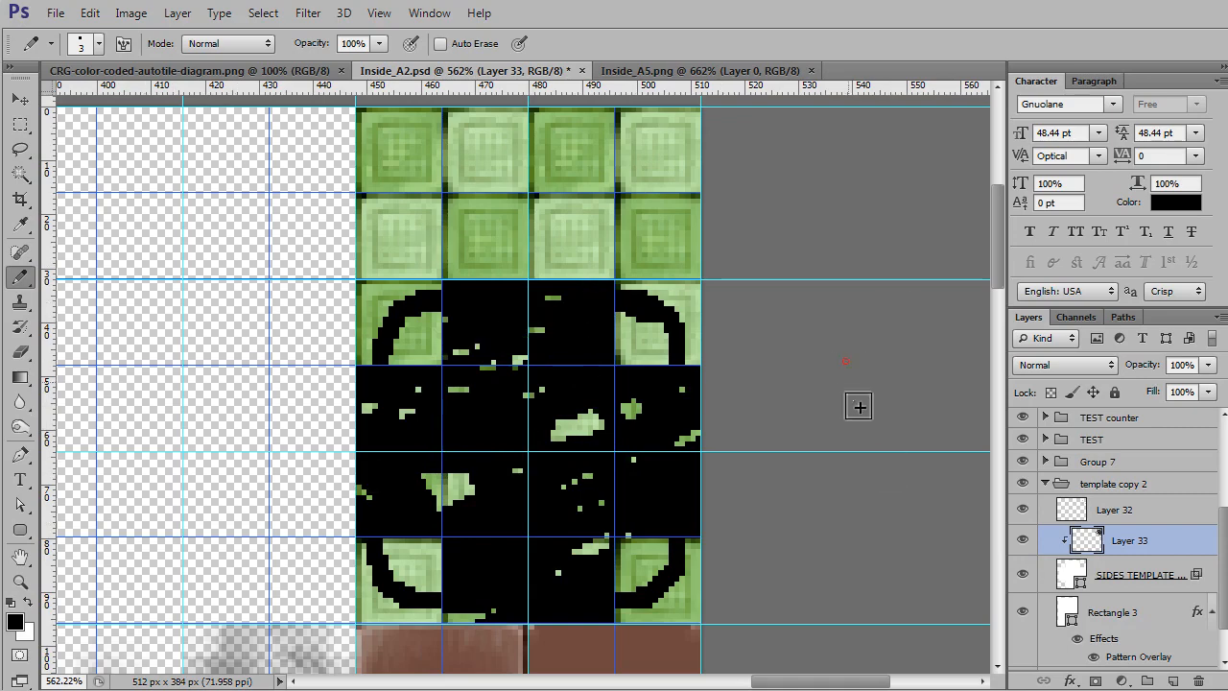
key("ctrl+alt+g")
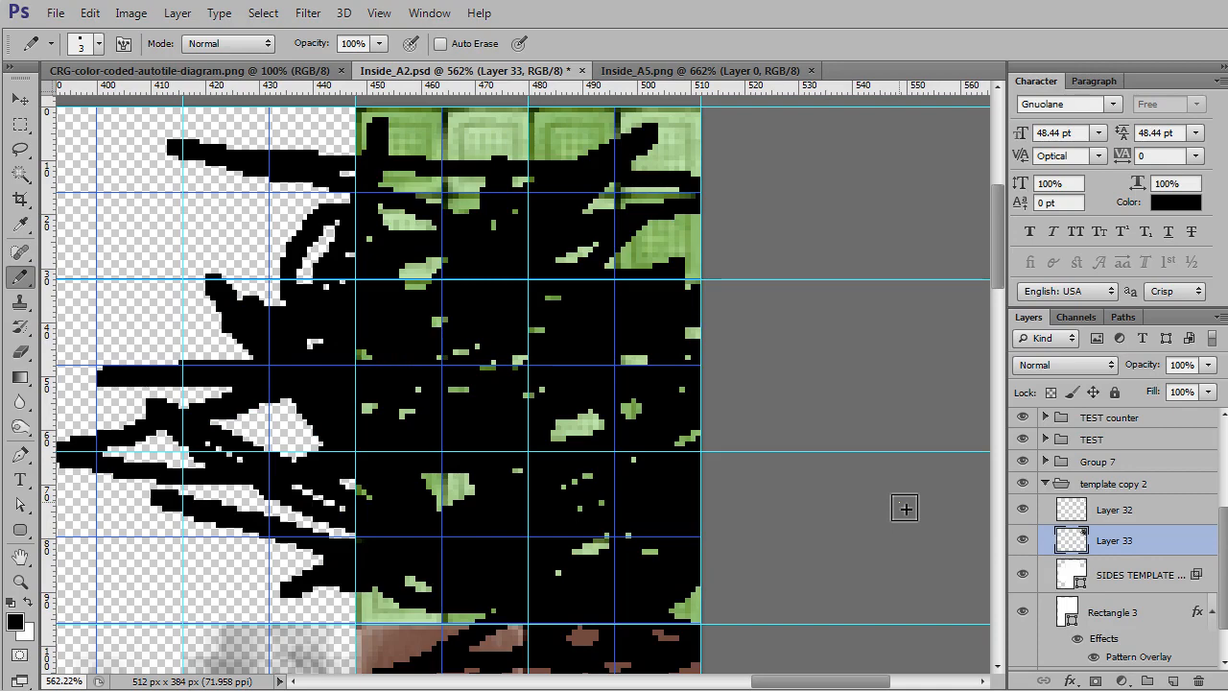
key("ctrl+alt+g")
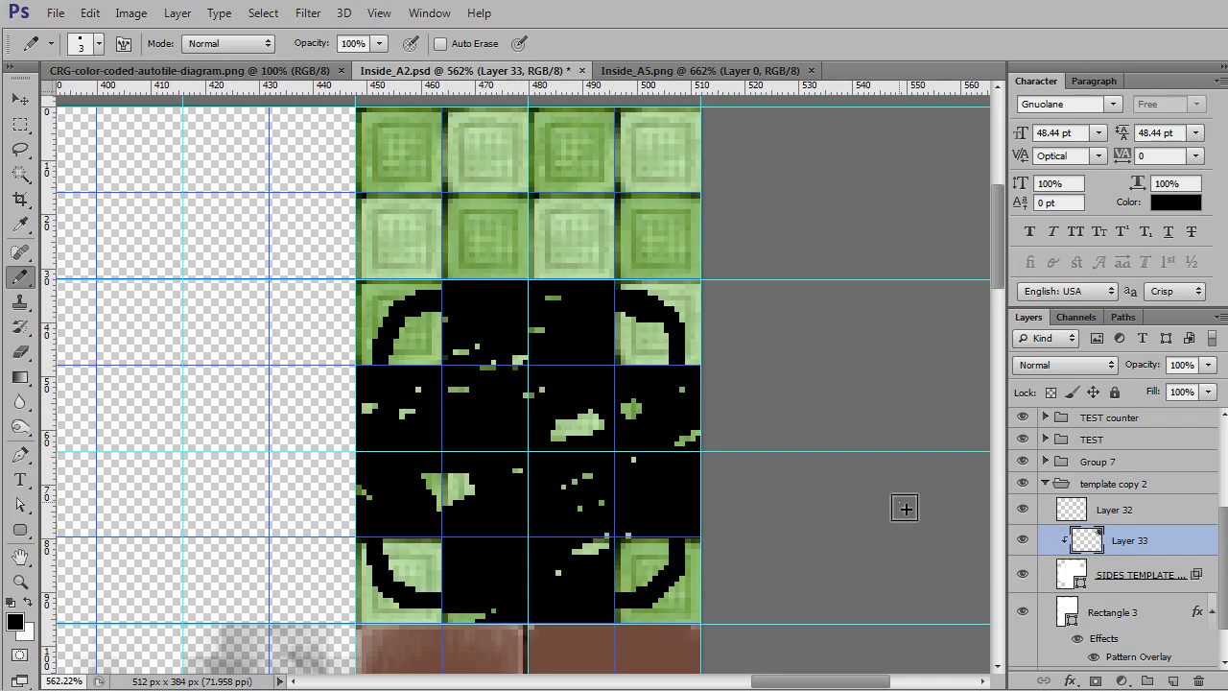
Undo the scribbles and clipping changes on Layer 33, back to the penciled ring
key("ctrl+alt+z")
key("ctrl+alt+z")
key("ctrl+alt+z")
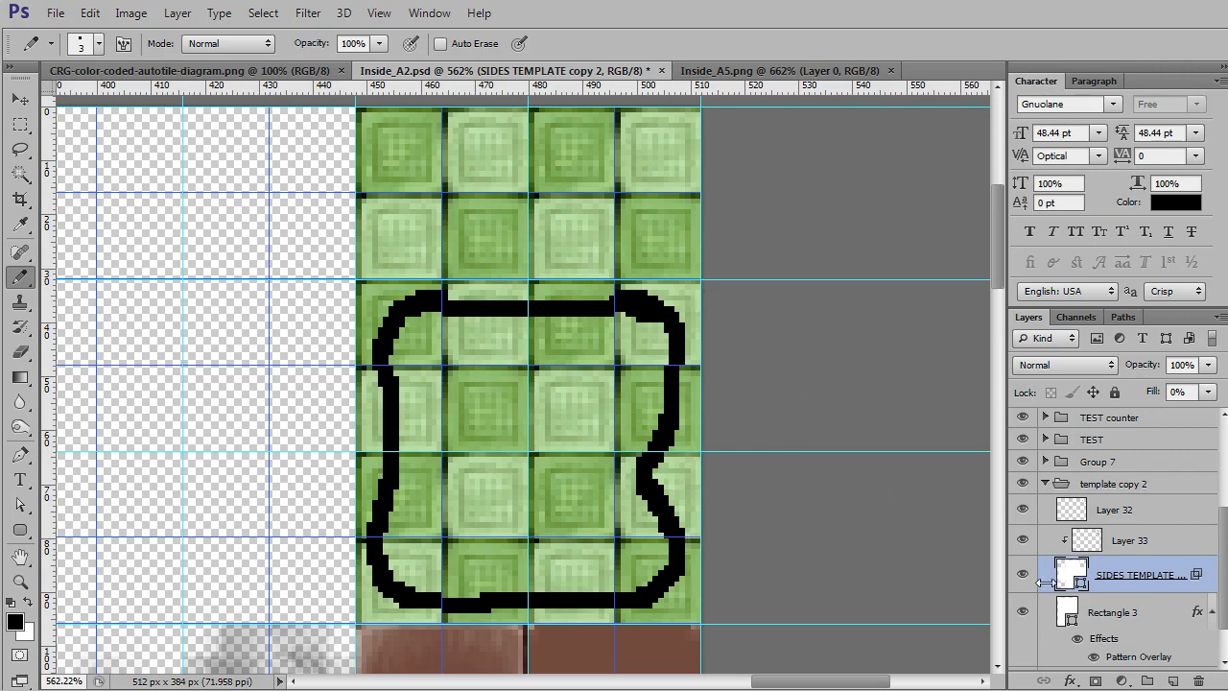
Delete Layer 33 with the side lines and Layer 32 with the corner pieces
left_click(1024, 540)
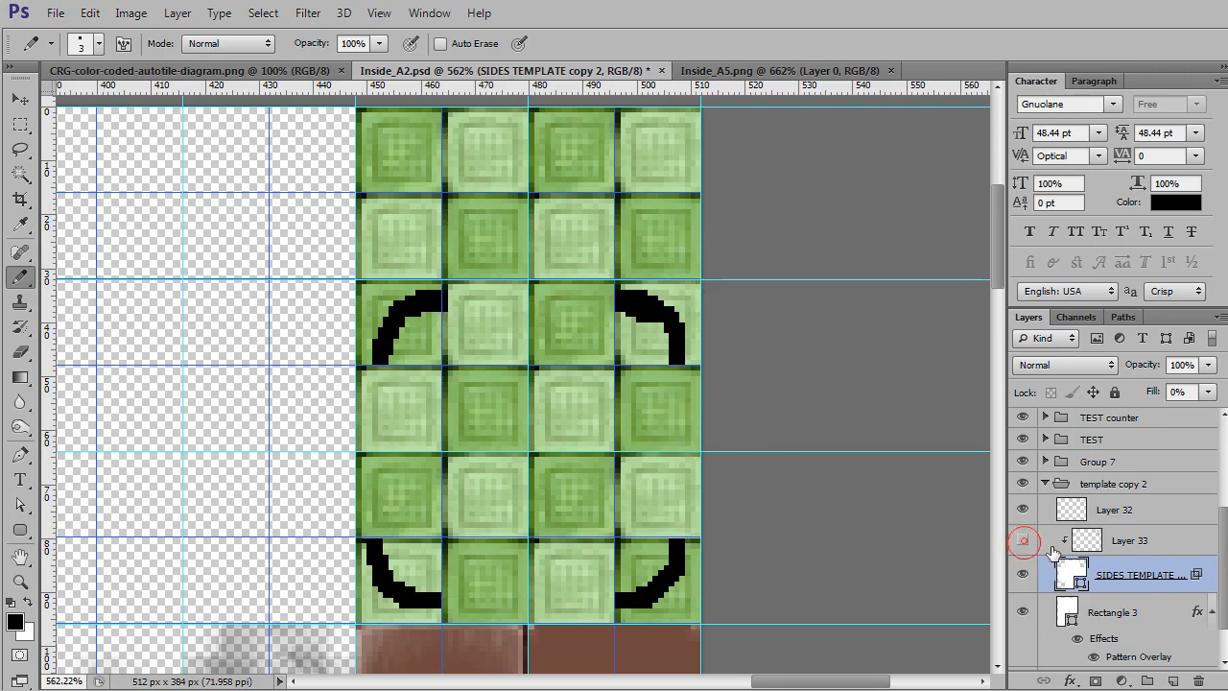
left_click(1097, 542)
key("Delete")
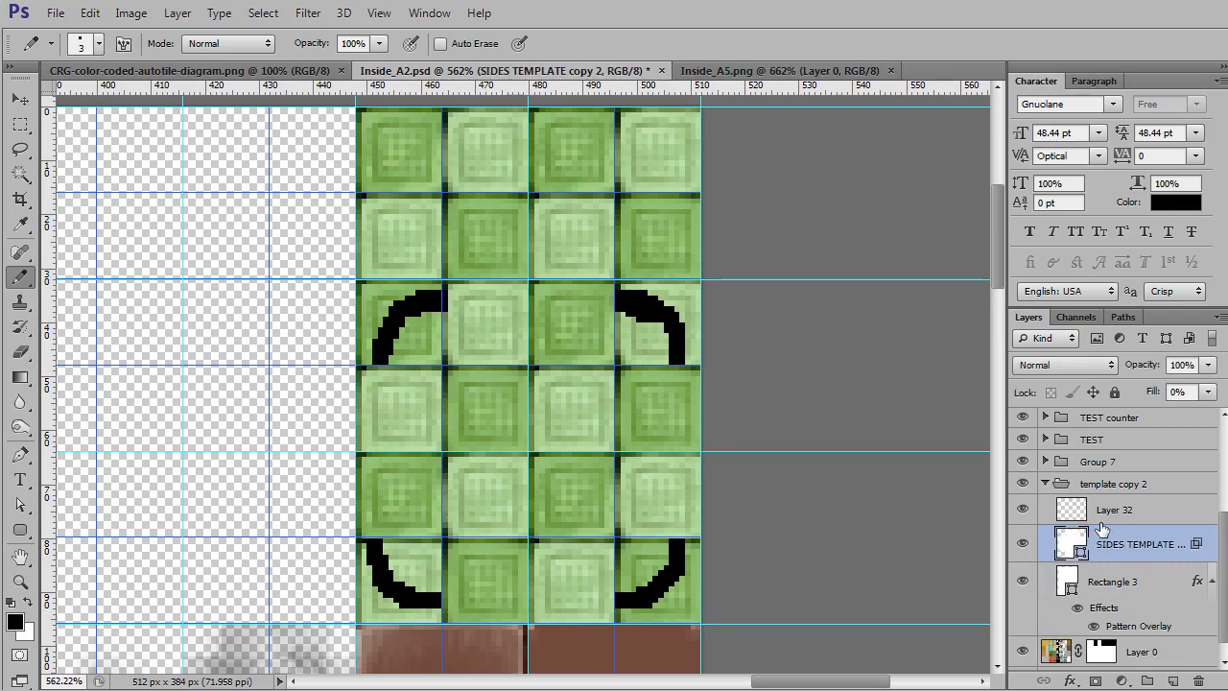
left_click(1103, 509)
key("Delete")
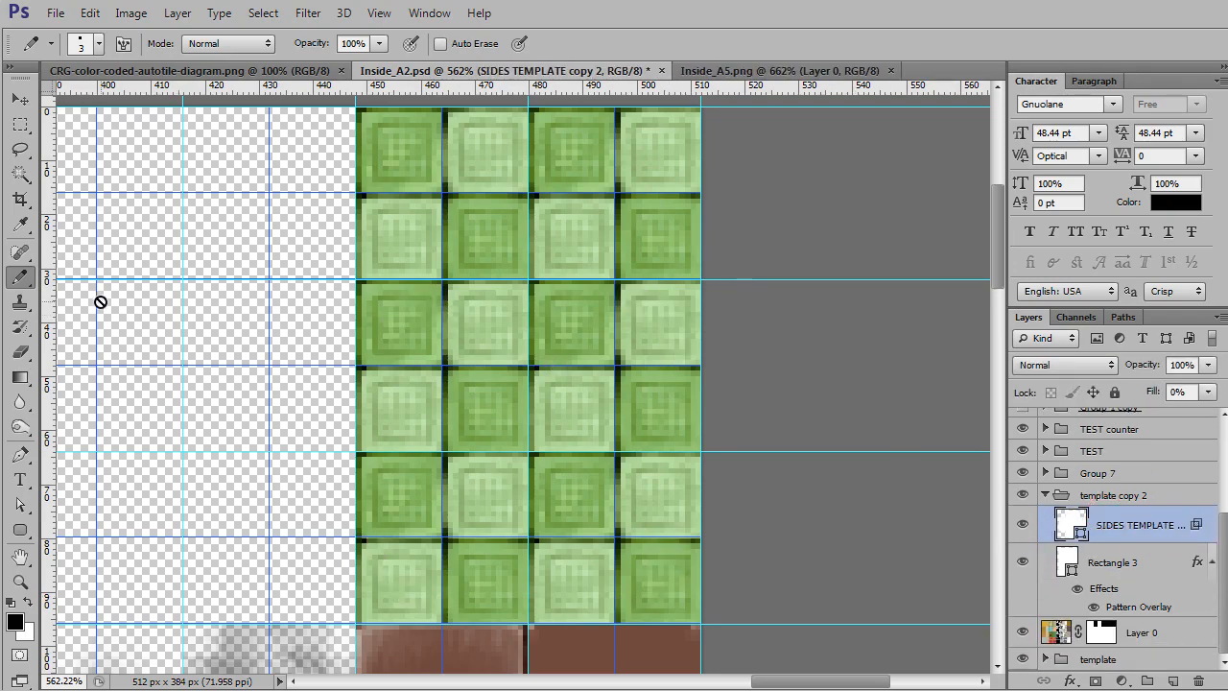
Draw a 55 × 55 px rounded rectangle with a 10 px radius inside the lower 64 px block
left_click(16, 531)
left_click(13, 530)
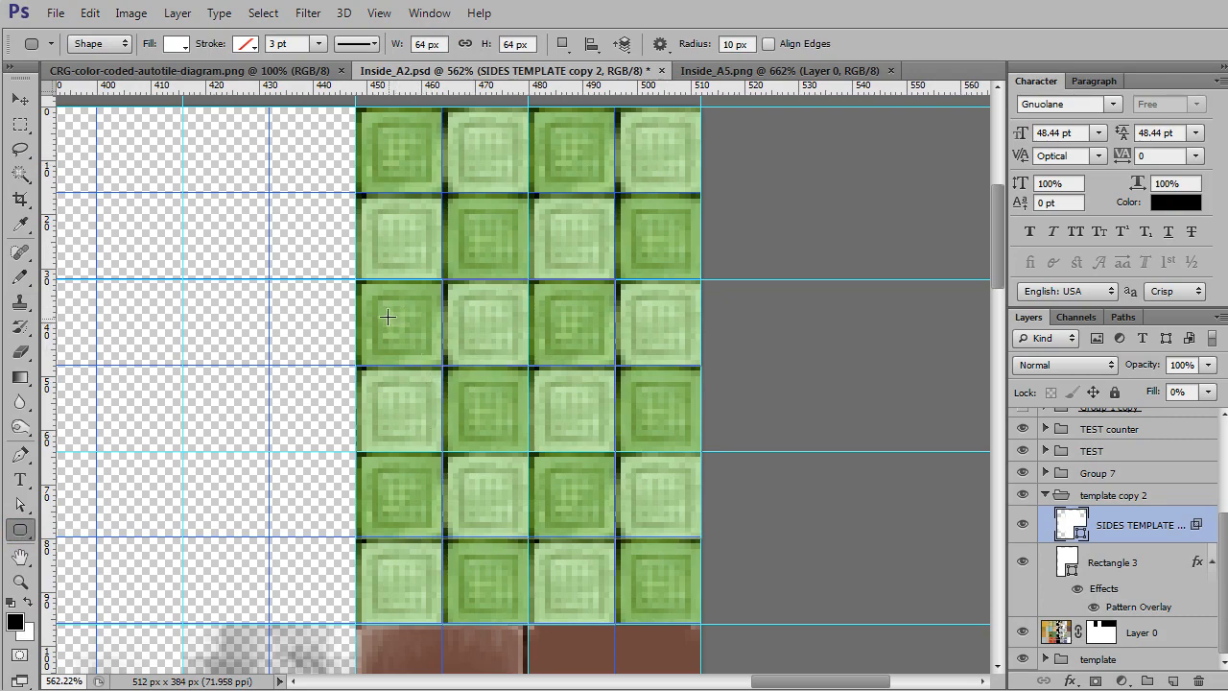
left_click_drag(381, 306, 676, 598)
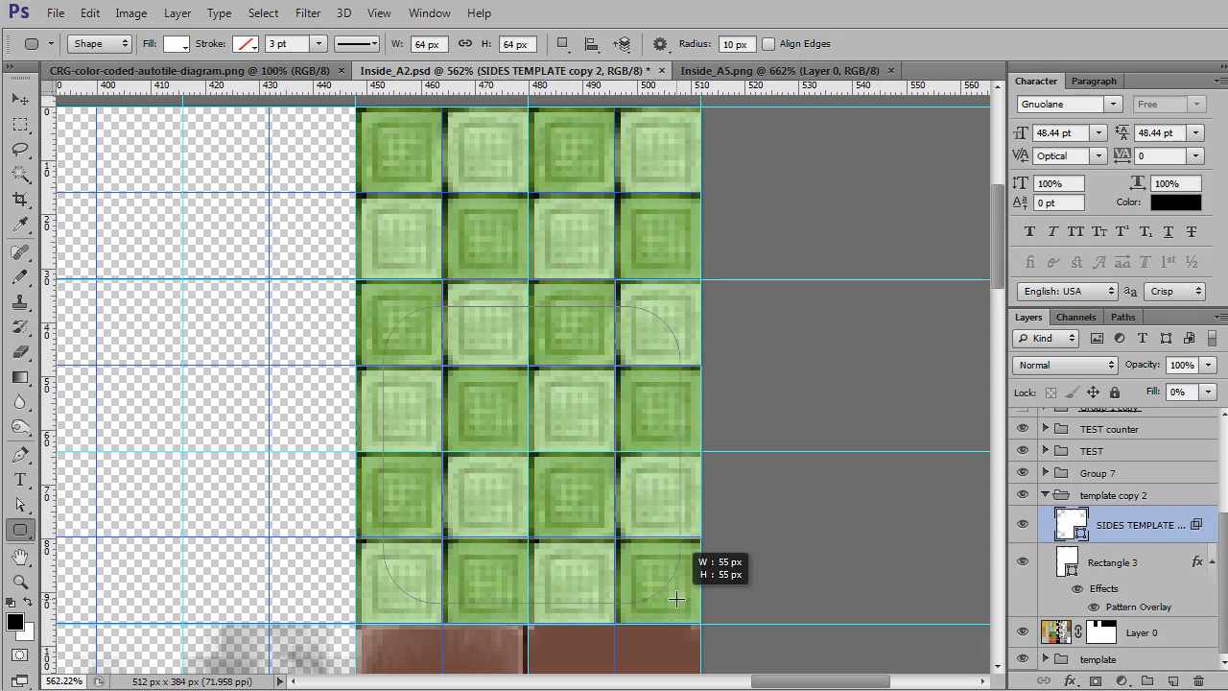
left_click_drag(676, 599, 675, 600)
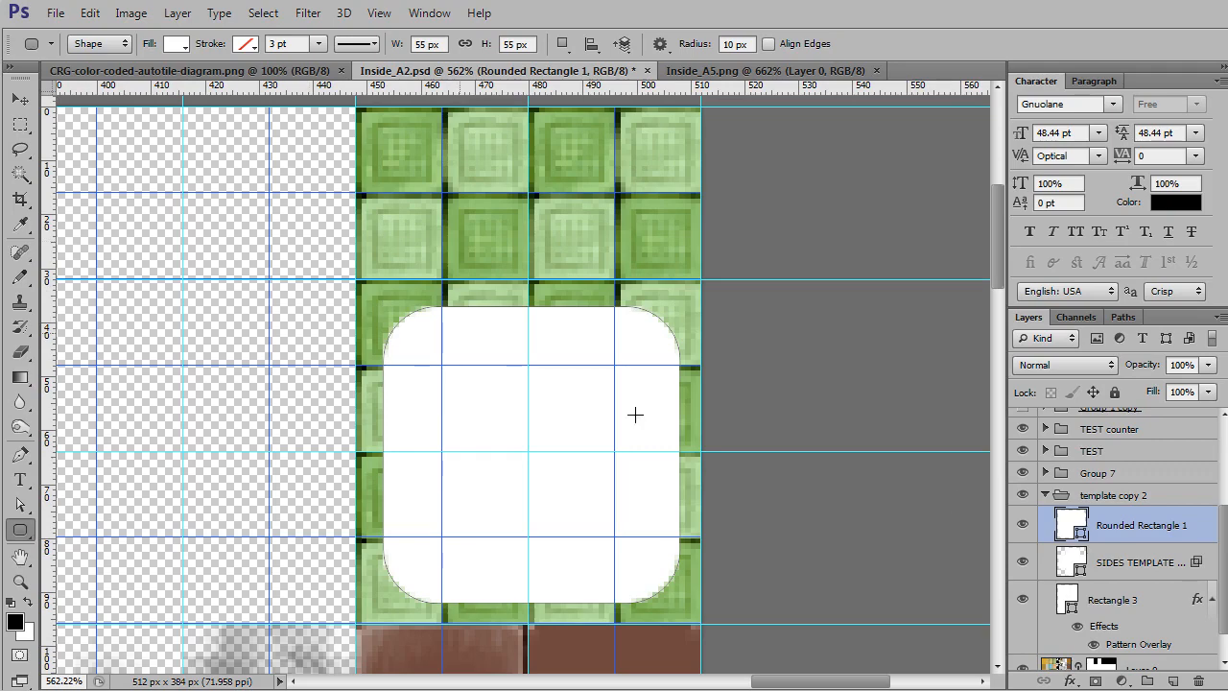
Set the fill of the rounded rectangle's layer to 0%
left_click(1207, 394)
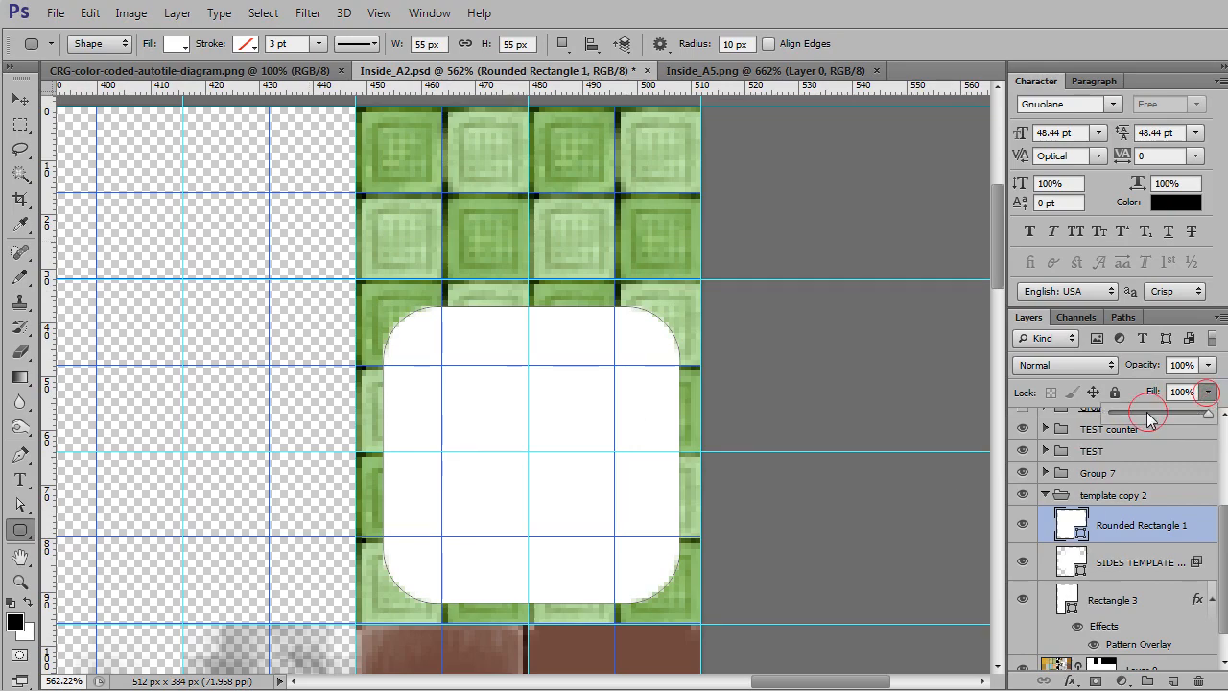
left_click_drag(1149, 415, 1108, 414)
left_click(1172, 524)
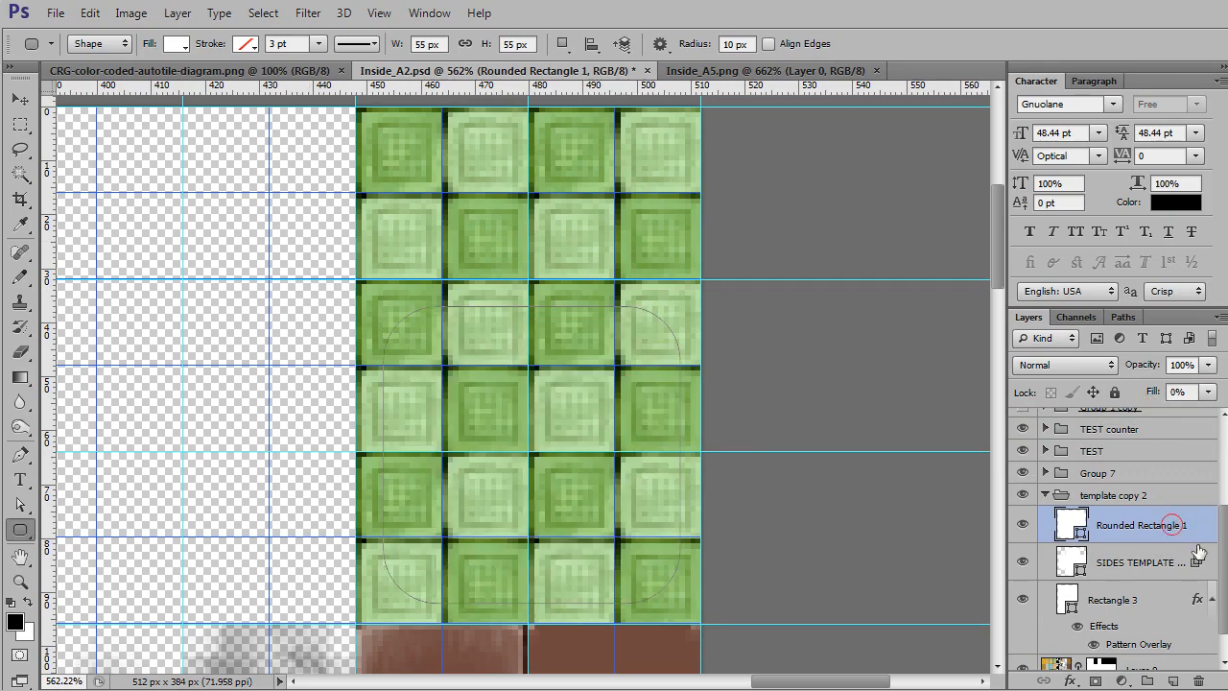
Add a 2 px outside stroke to the rounded rectangle and color it dark gray
double_click(1206, 526)
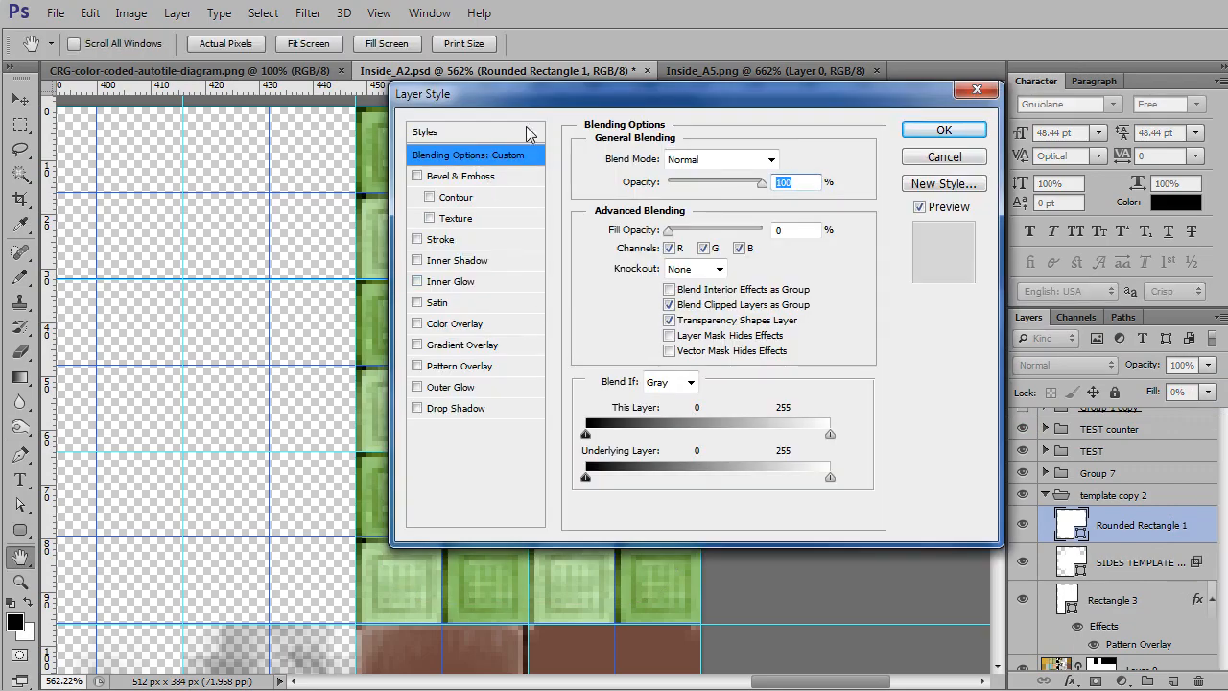
mouse_move(545, 100)
left_mouse_down()
mouse_move(617, 127)
mouse_move(1041, 167)
mouse_move(651, 133)
left_mouse_up()
left_click(513, 266)
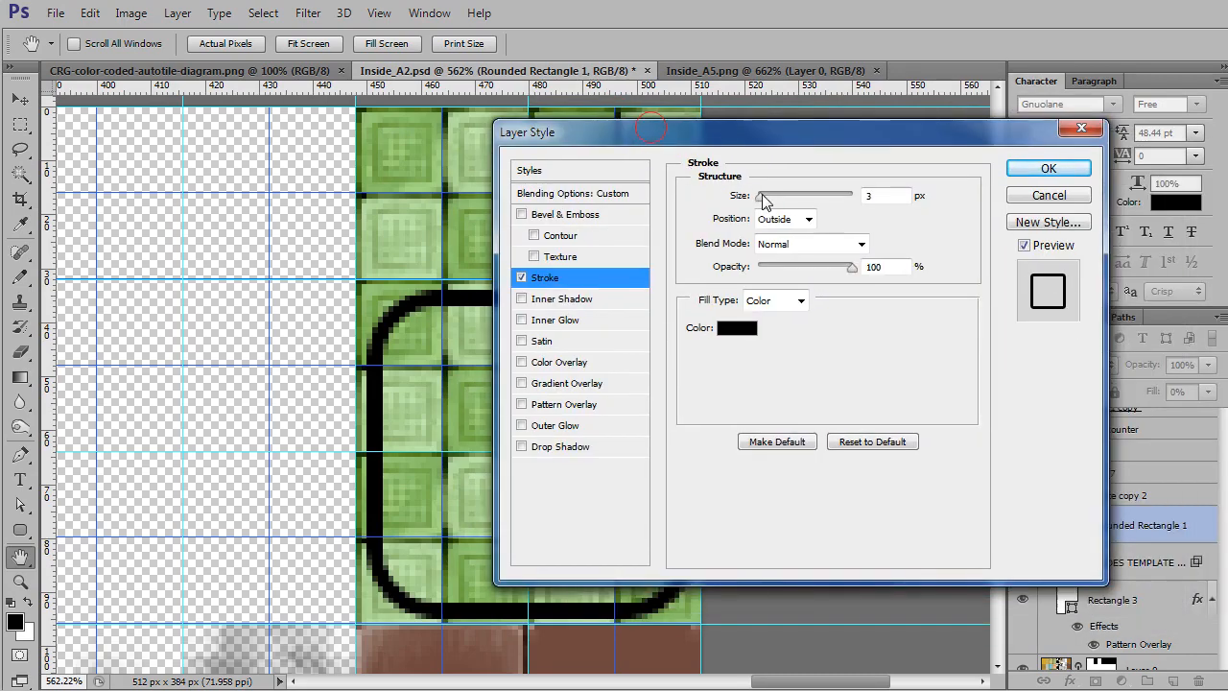
left_click_drag(760, 195, 761, 198)
left_click_drag(757, 134, 812, 127)
left_click(802, 322)
mouse_move(930, 384)
left_mouse_down()
mouse_move(870, 359)
mouse_move(874, 398)
left_mouse_up()
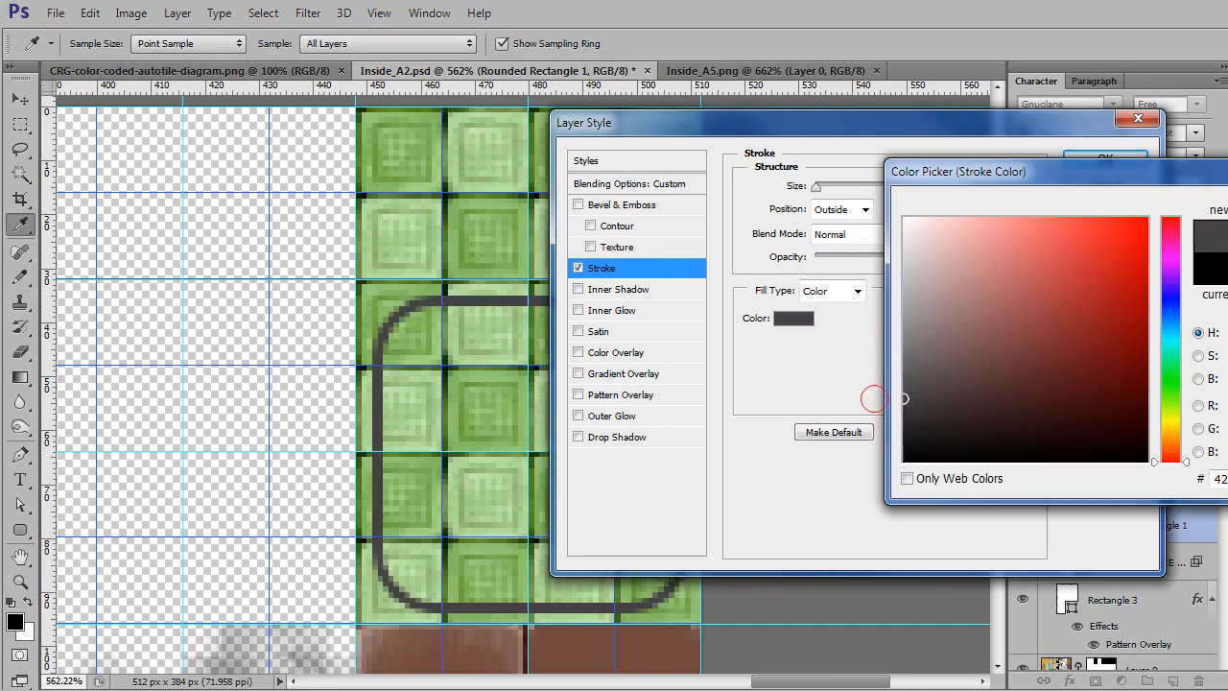
key("Return")
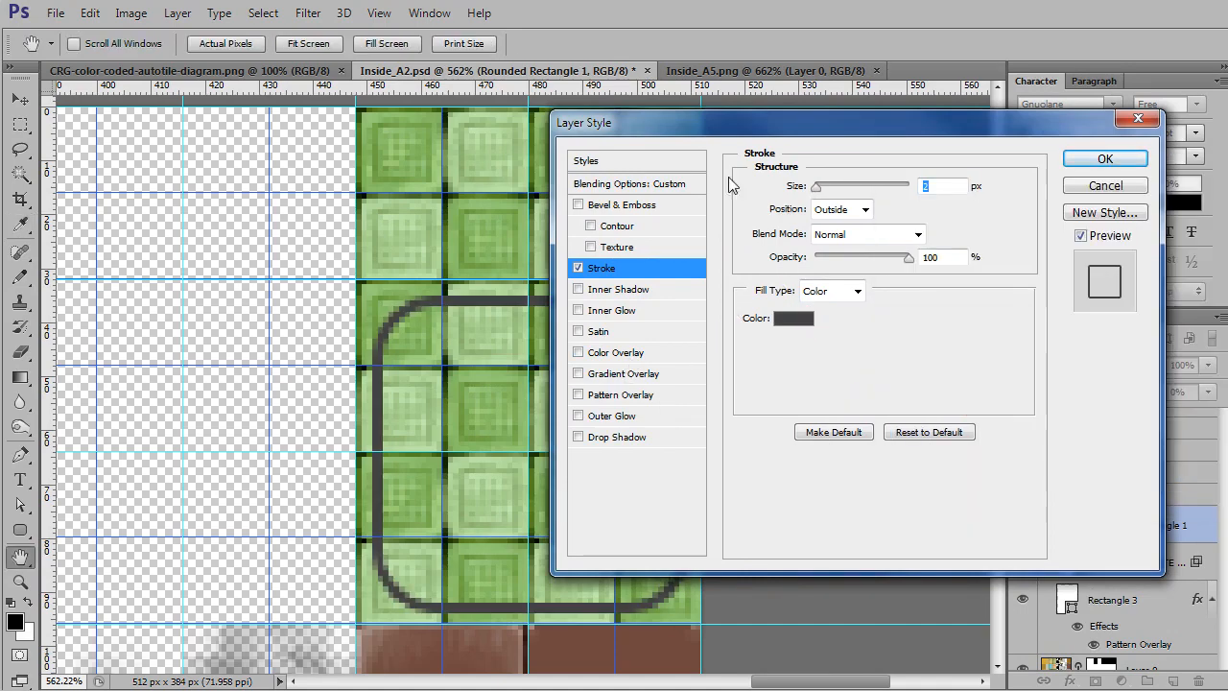
Add a smooth inner Bevel & Emboss effect to the rounded rectangle's layer style
left_click(632, 207)
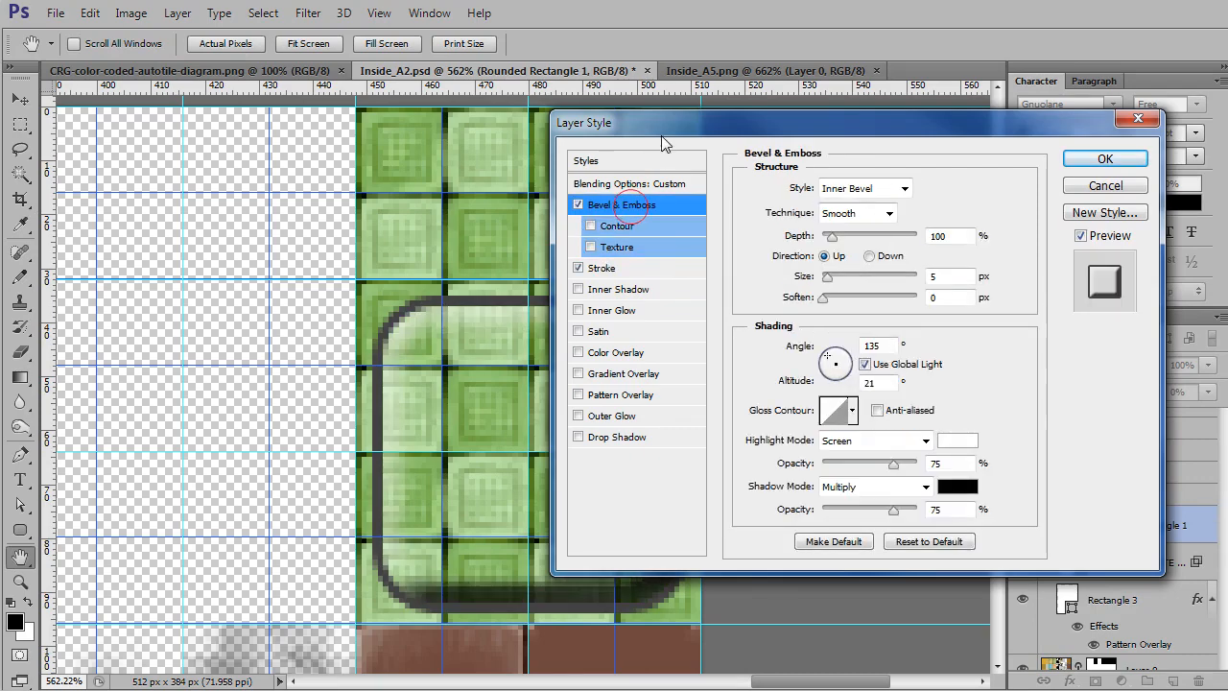
left_click_drag(667, 122, 968, 116)
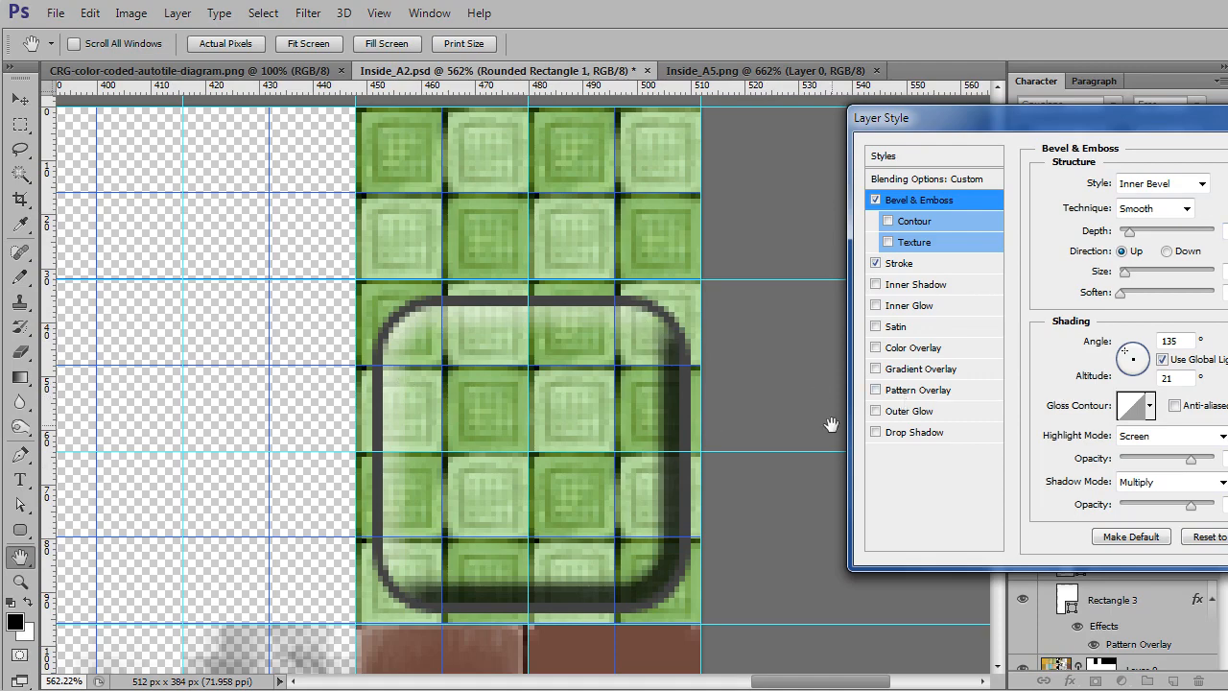
Try a drop shadow with 4 px distance and 0 px size, remove it and apply the layer style
left_click(895, 432)
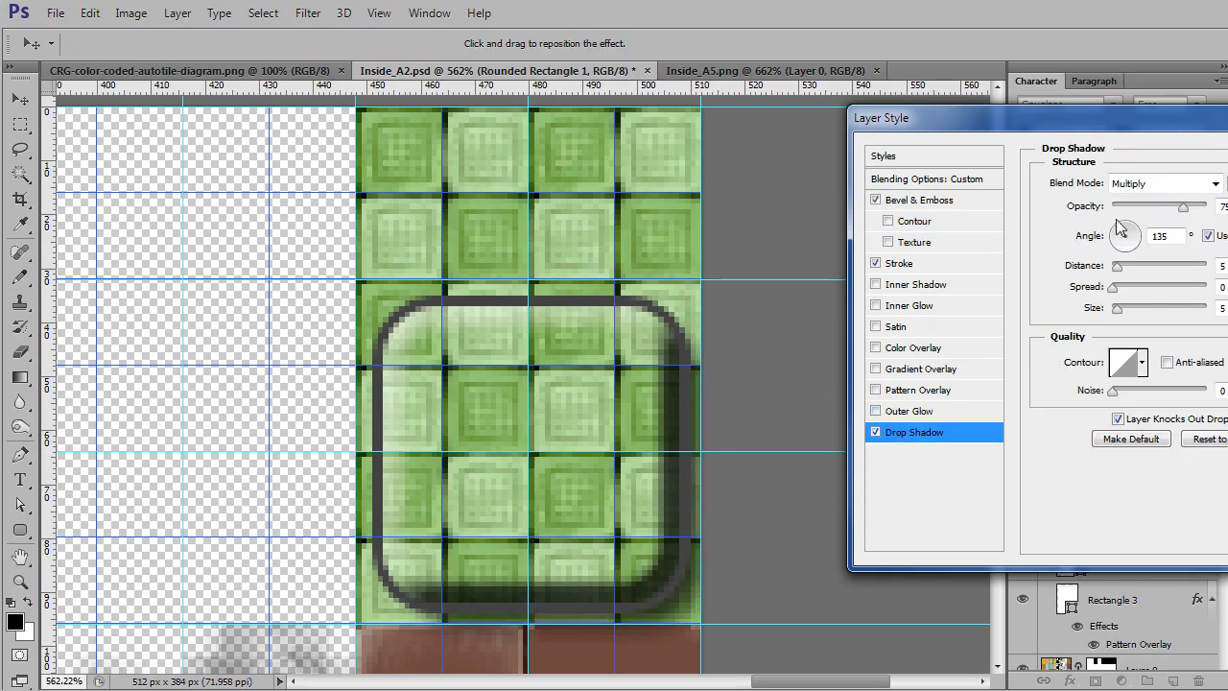
left_click_drag(1118, 308, 1119, 274)
left_click(1115, 268)
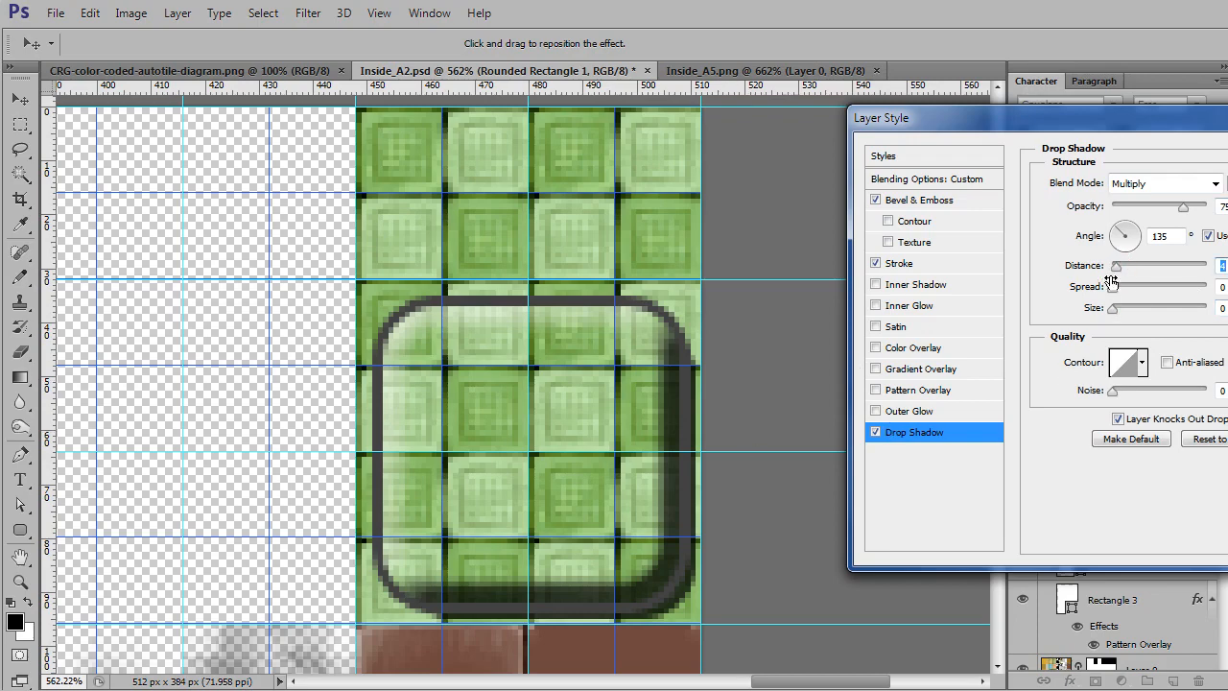
left_click(875, 433)
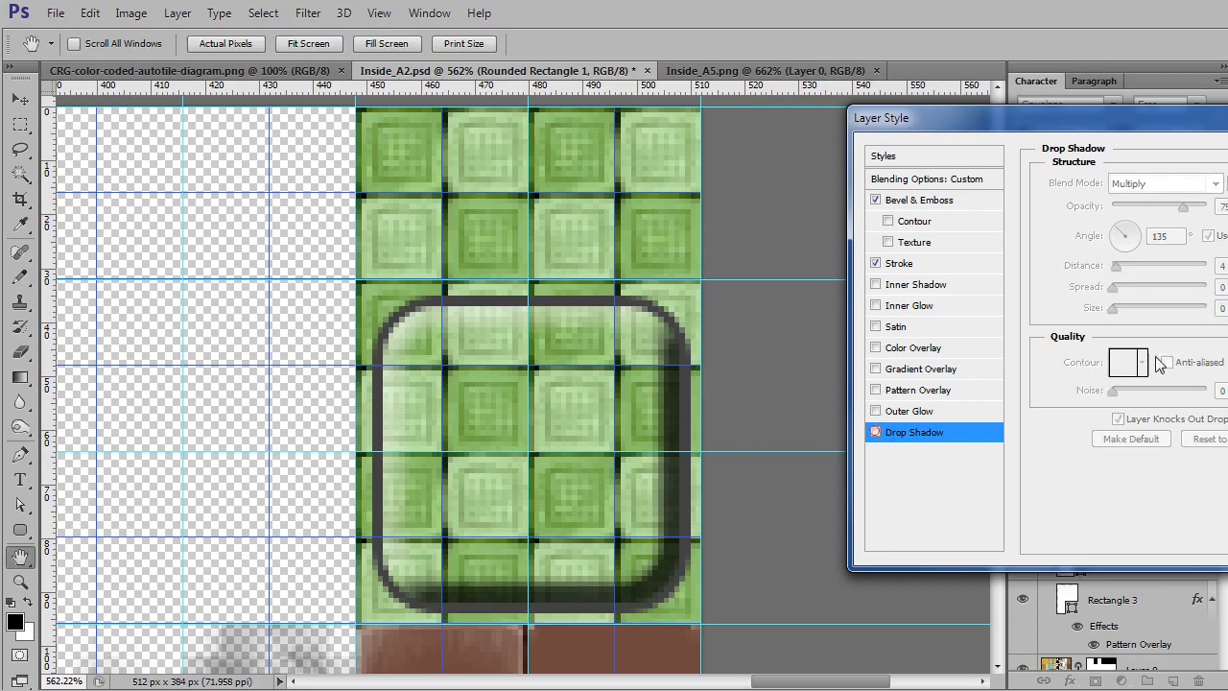
key("Return")
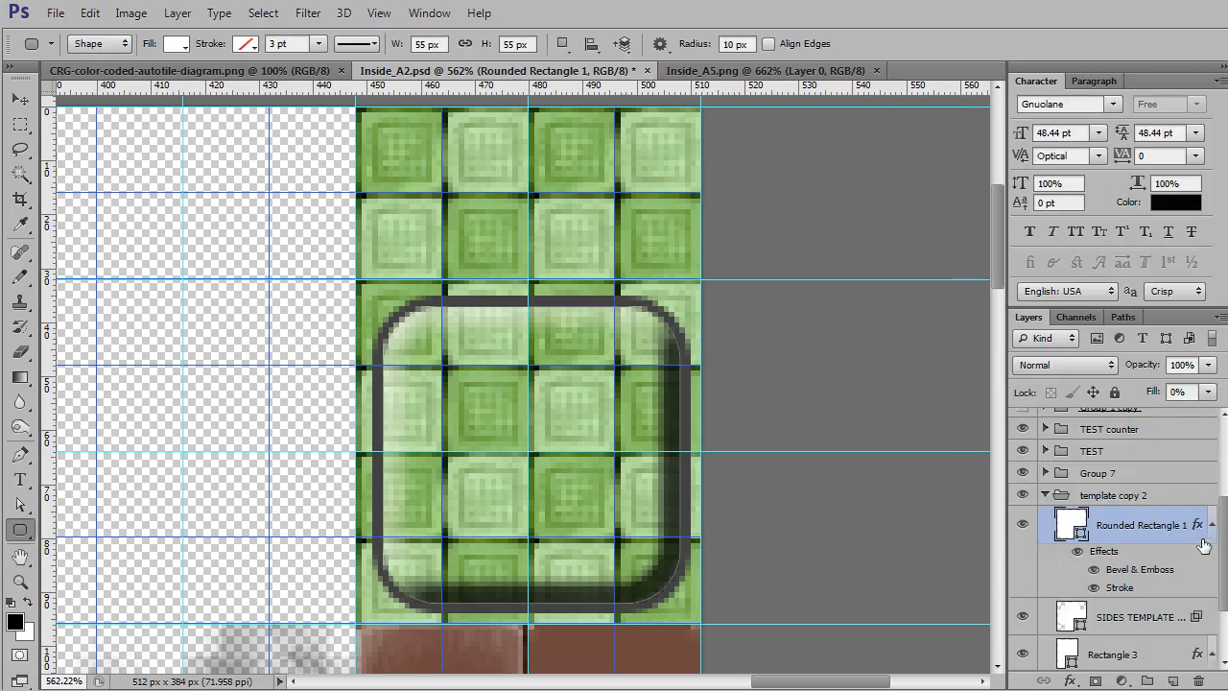
Load the rounded rectangle's outline as a selection and add it as a layer mask to the Rectangle 3 pattern layer
scroll(1222, 533, "down", 2)
left_click(1136, 625)
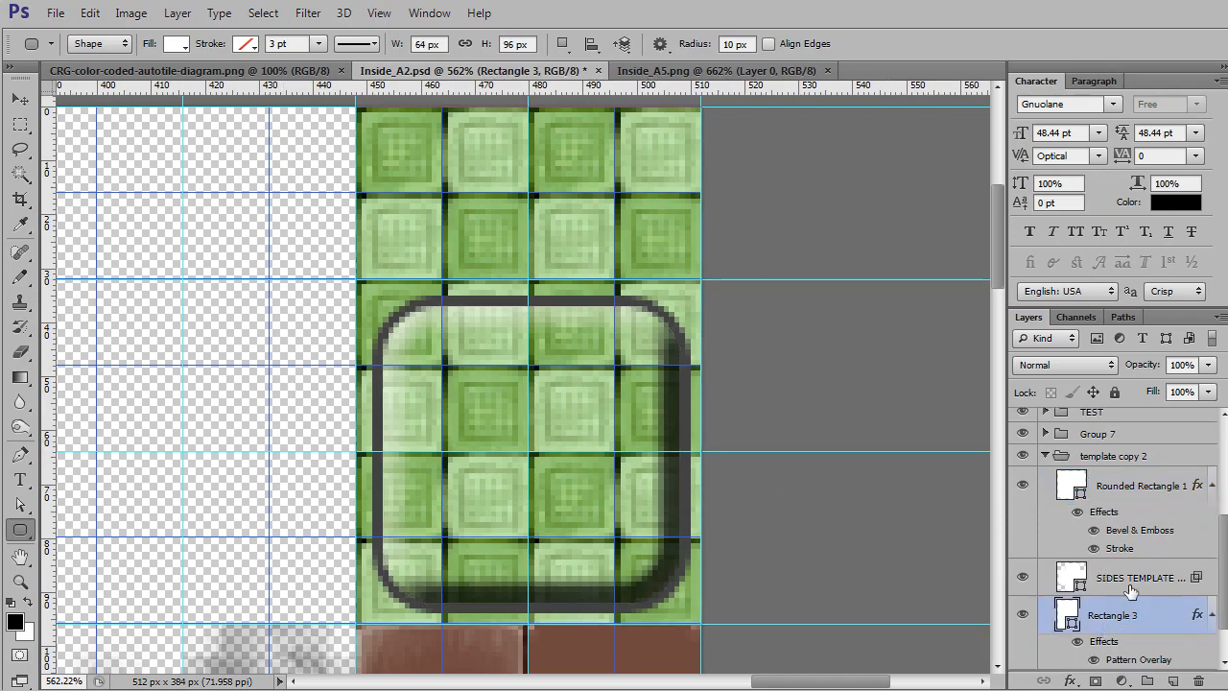
left_click(1071, 486, "ctrl")
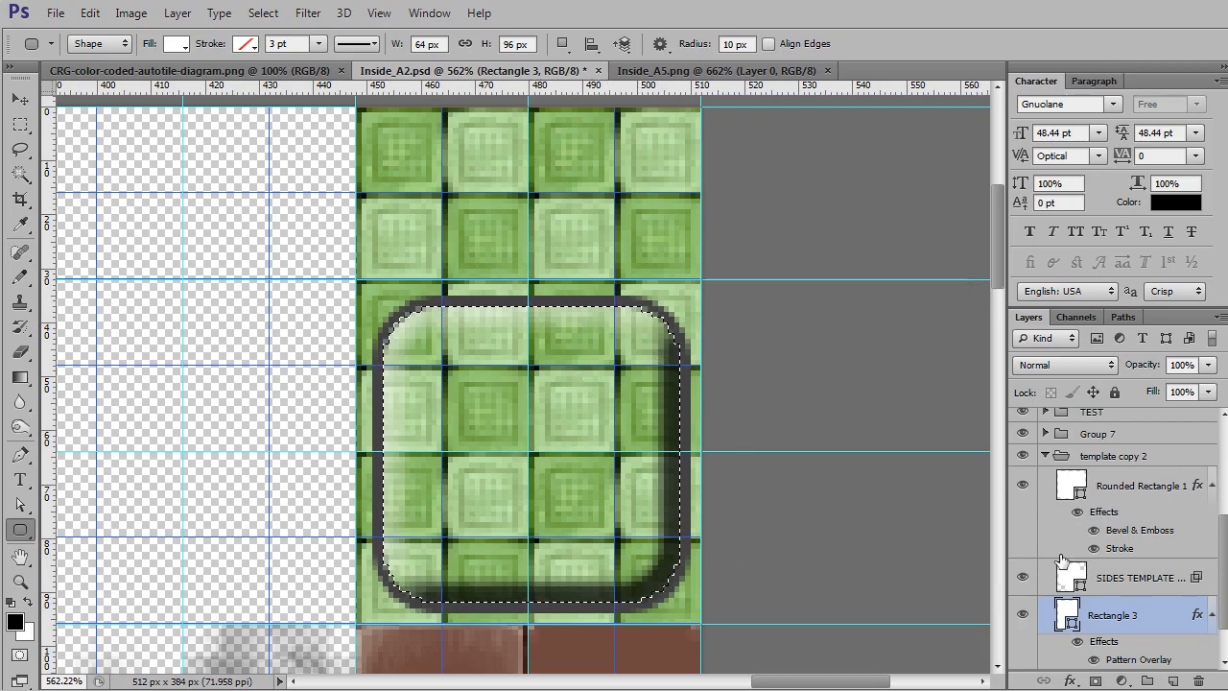
left_click(1112, 486)
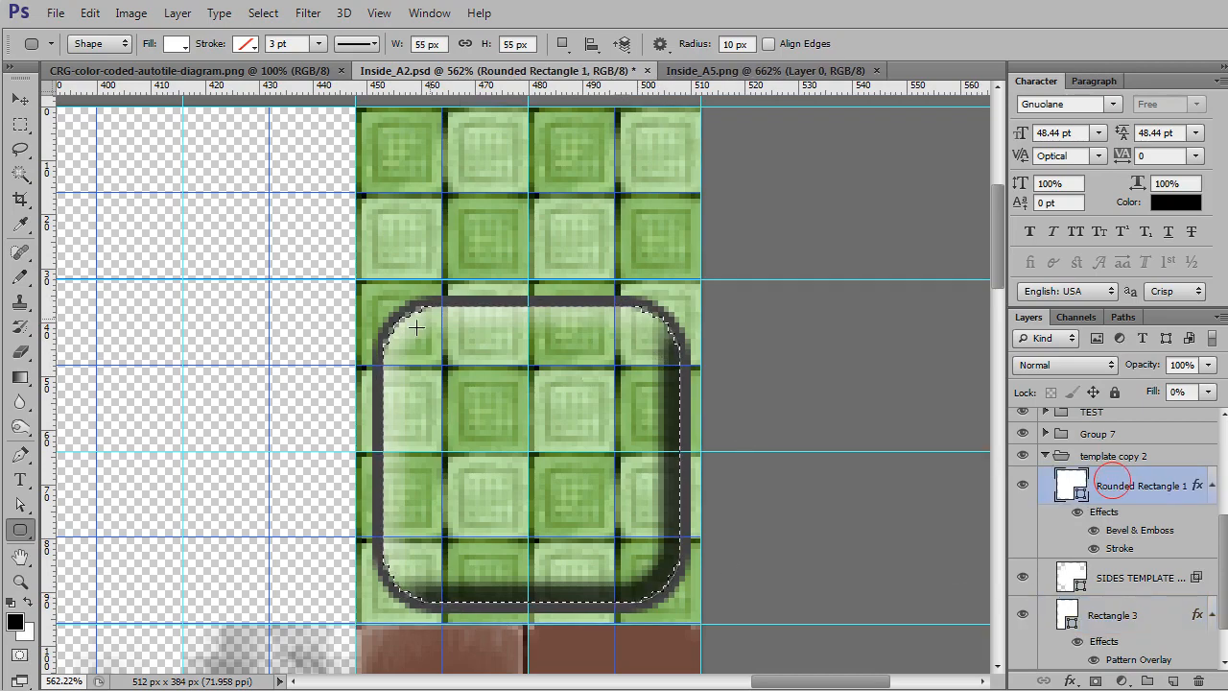
left_click(1098, 614)
left_click(1095, 680)
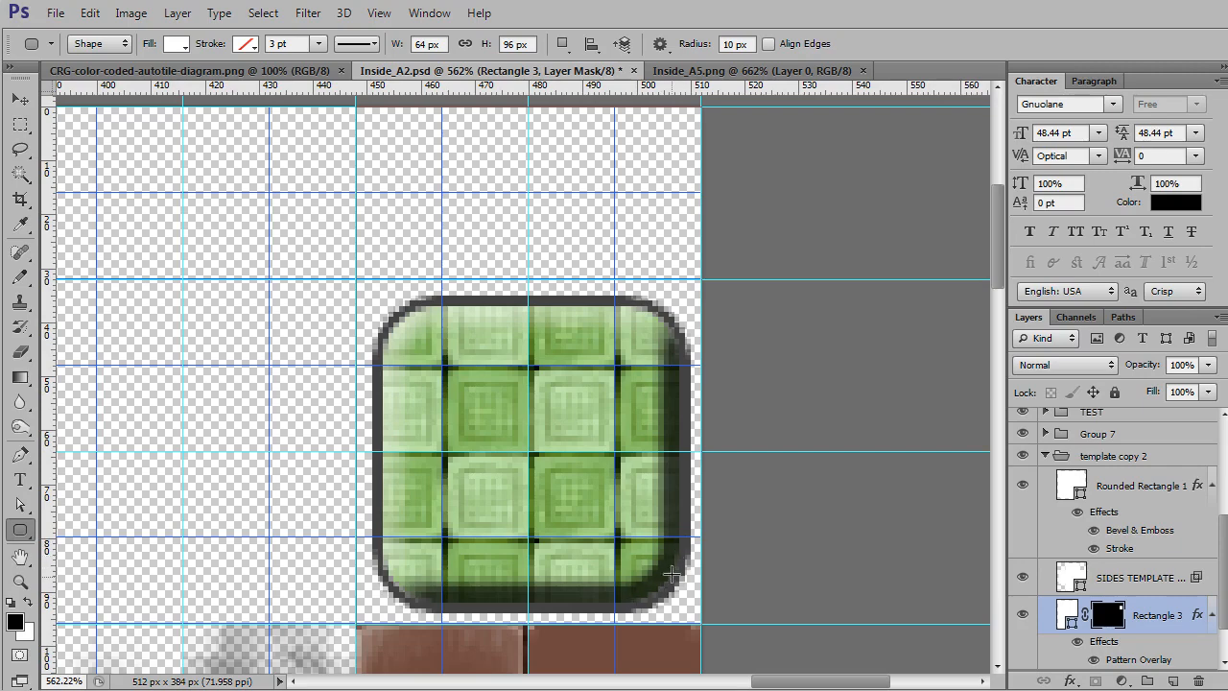
scroll(671, 573, "up", 5)
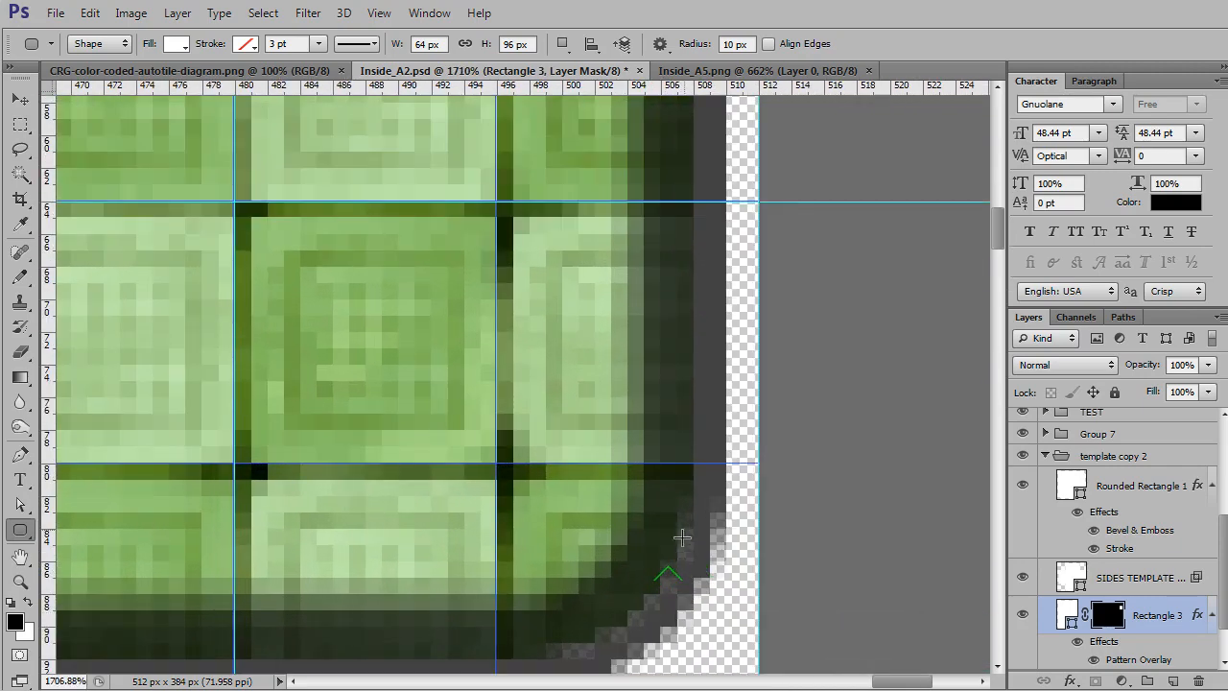
scroll(657, 562, "down", 5)
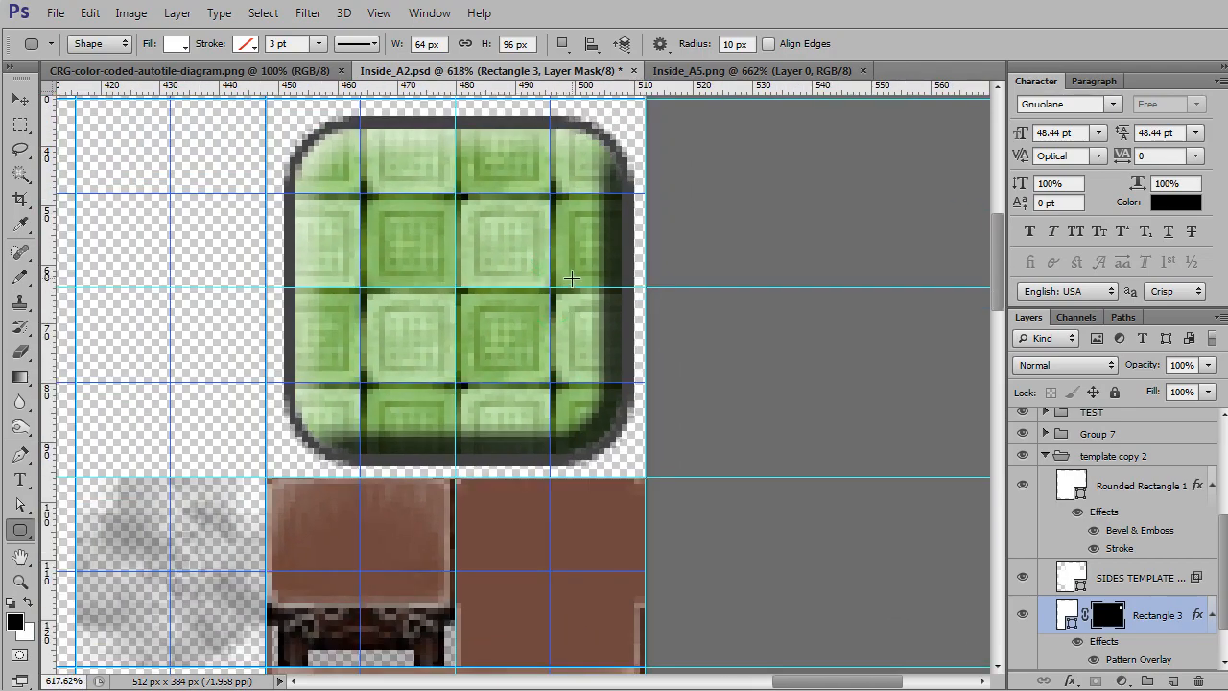
Reveal the pattern in the top 32 px block by filling that area of the Rectangle 3 mask with white, and deselect
left_click_drag(594, 249, 631, 372)
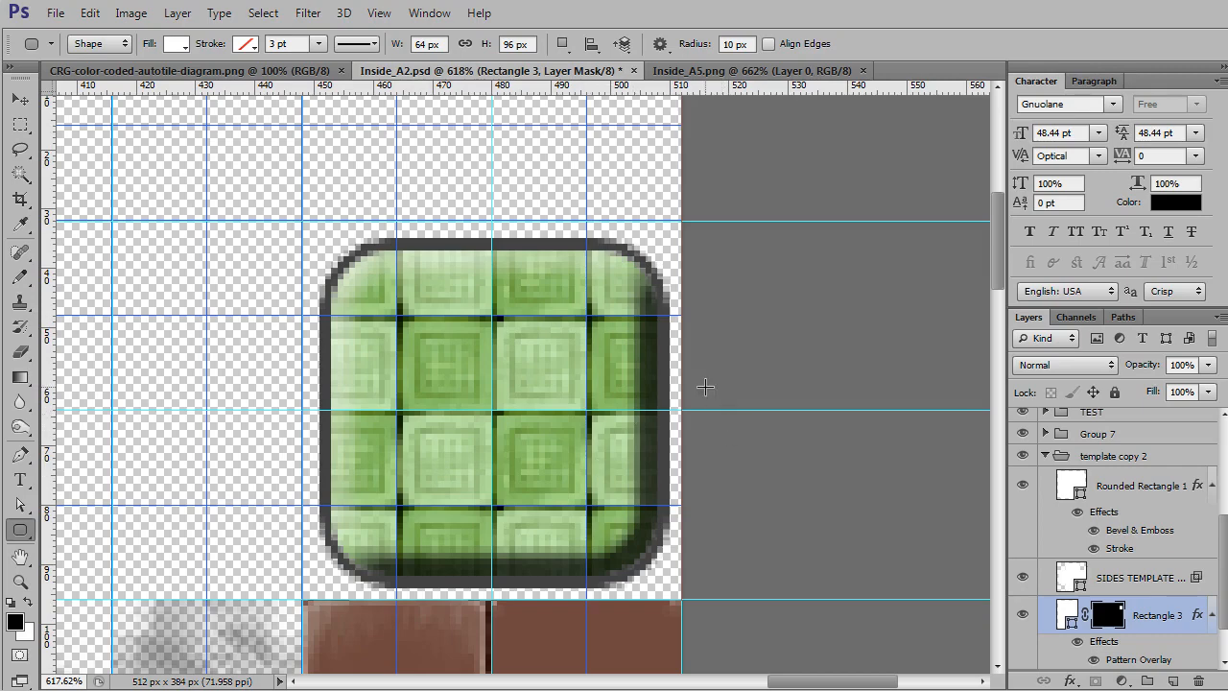
left_click_drag(706, 381, 770, 486)
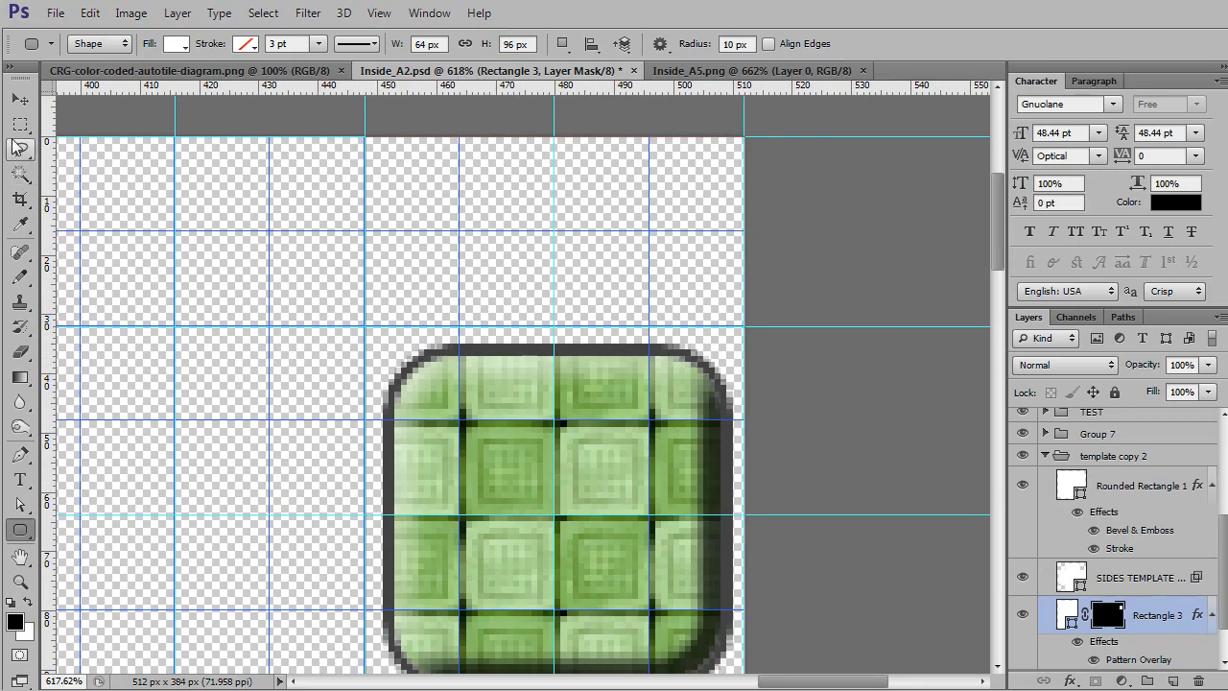
left_click(20, 124)
left_click_drag(349, 119, 808, 323)
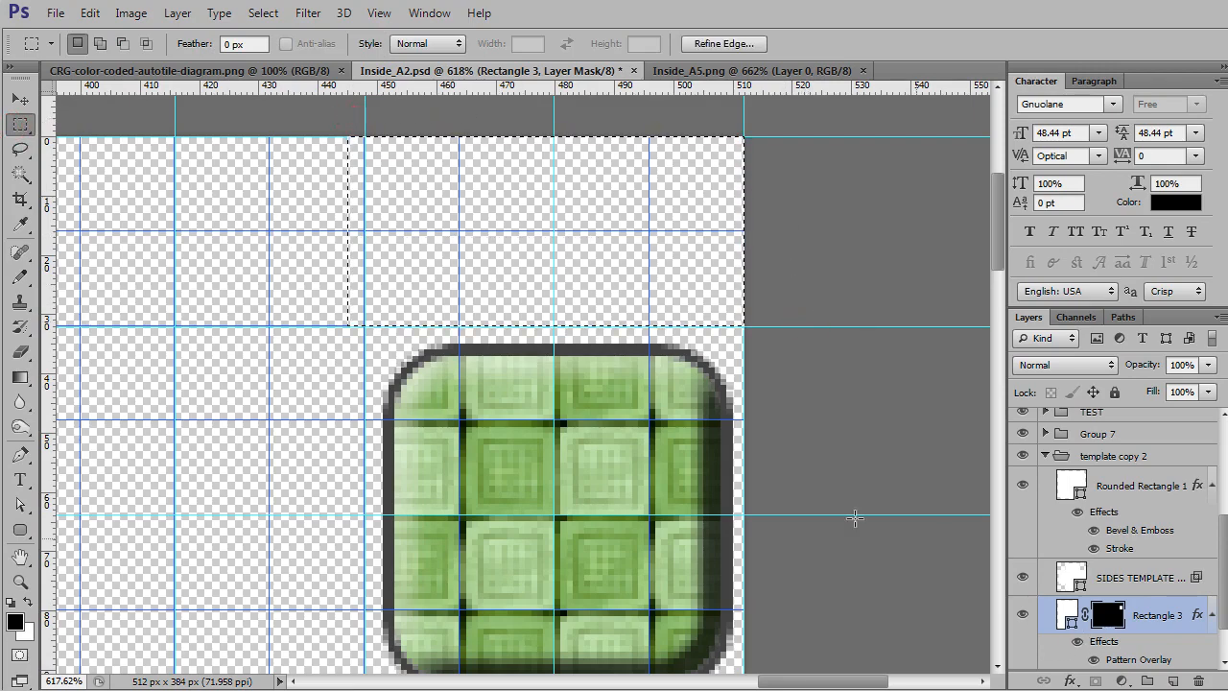
key("x")
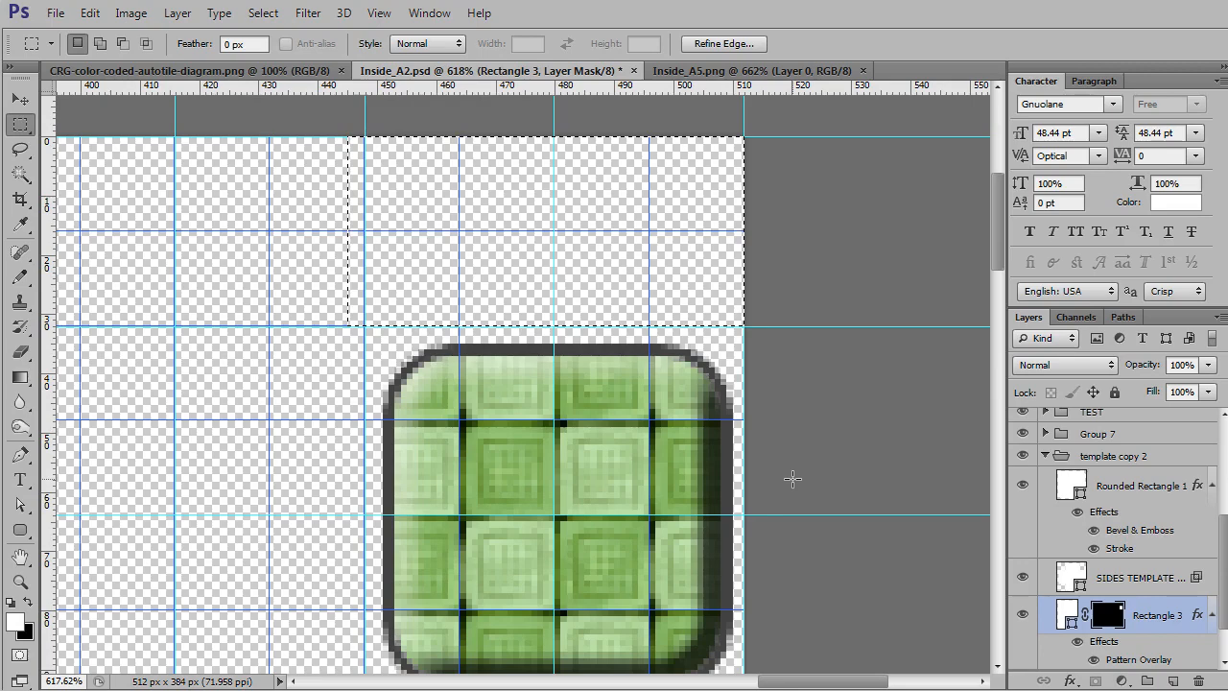
key("alt+BackSpace")
key("ctrl+d")
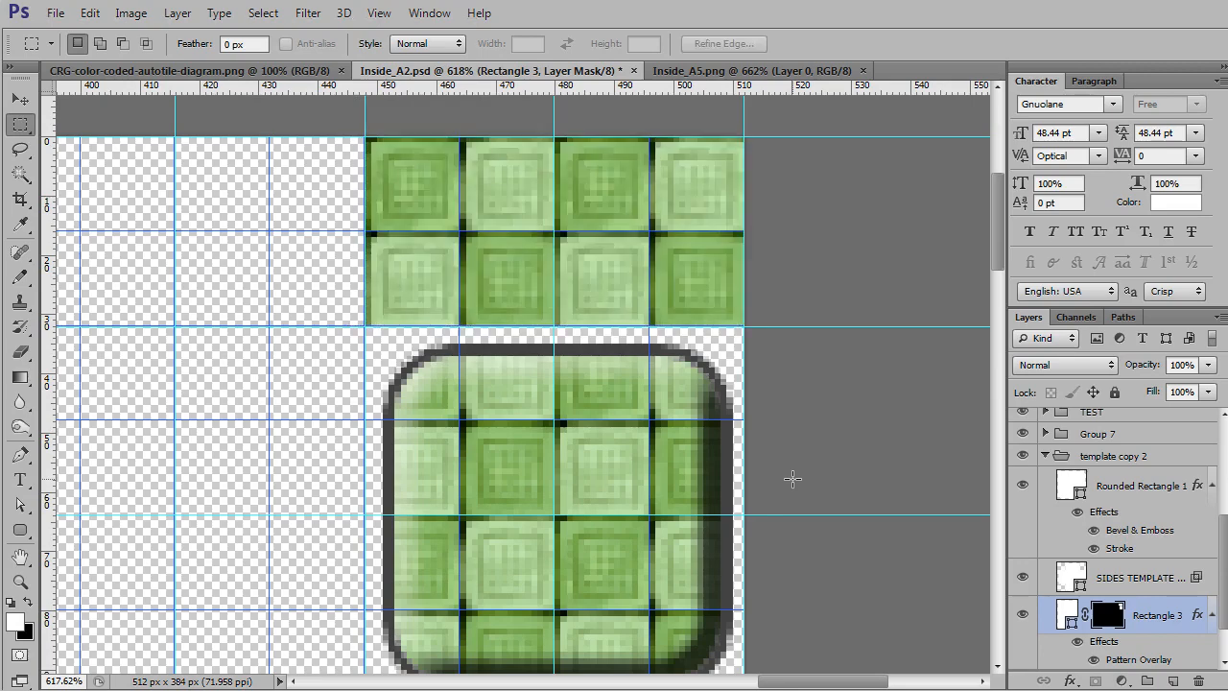
Save the document and copy Inside_A2.png from the Tutorial folder over the one in the project's Tilesets folder
key("ctrl+s")
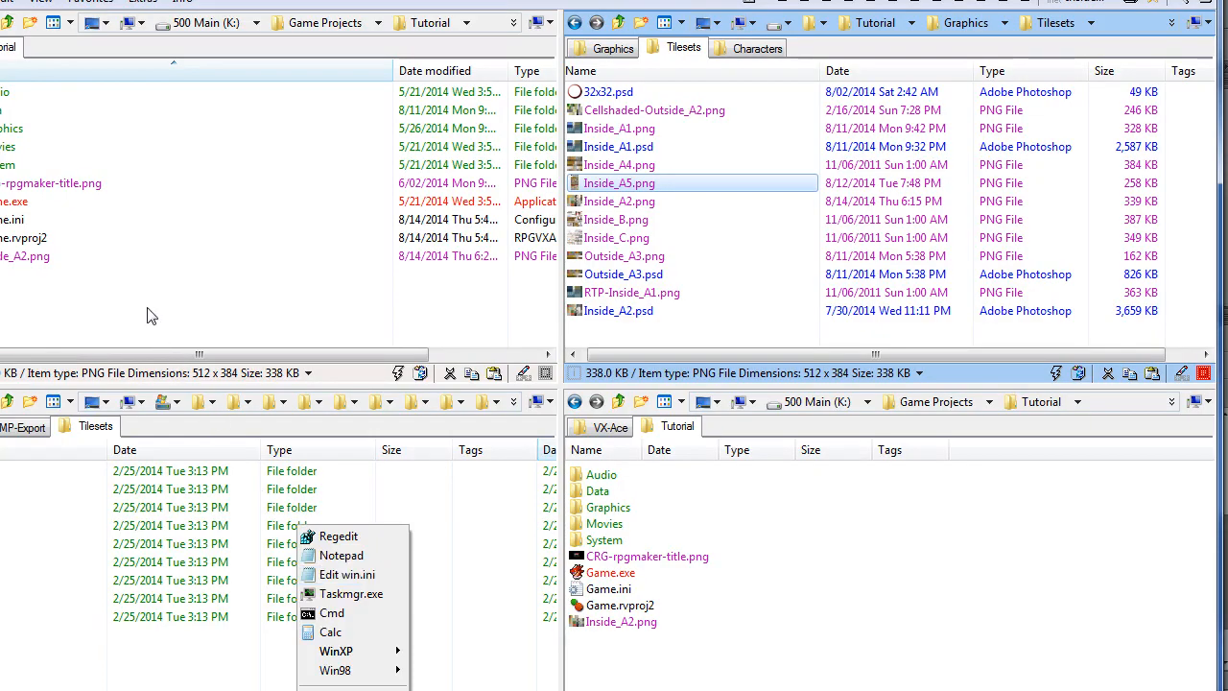
left_click(149, 315)
left_click_drag(18, 255, 686, 240)
left_click(687, 220)
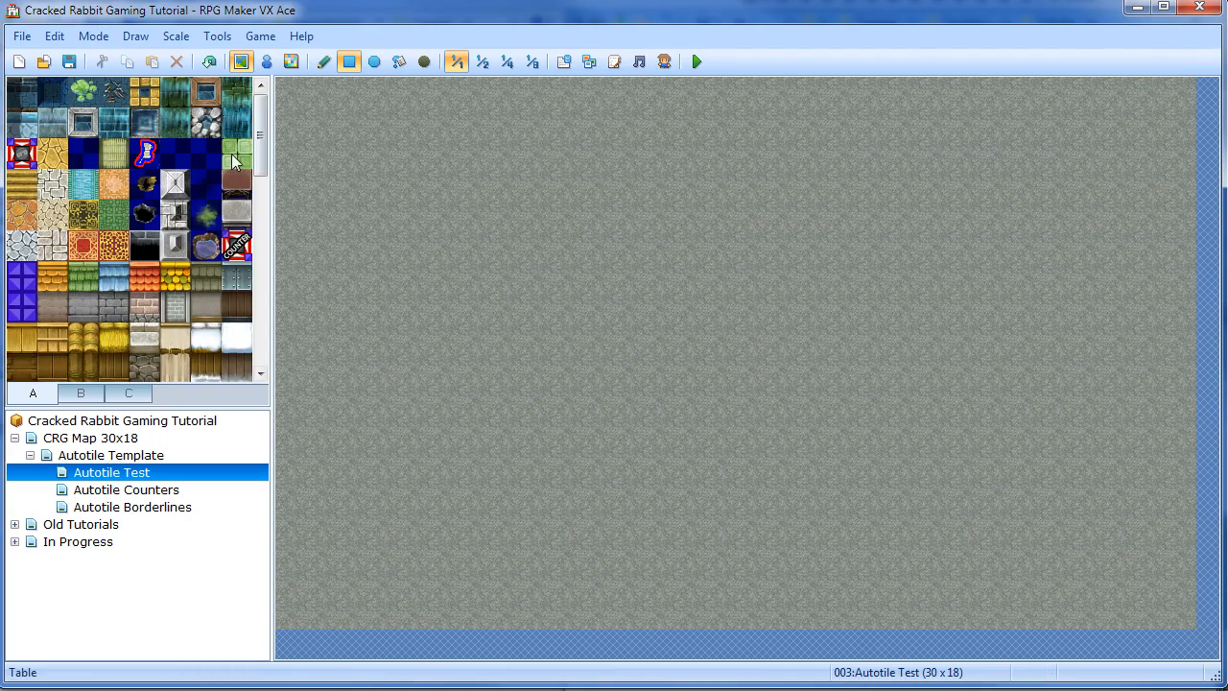
In RPG Maker VX Ace, paint the Autotile Test map with a large green floor block and a cross of one-tile-wide strips
left_click(236, 161)
left_click_drag(412, 158, 658, 376)
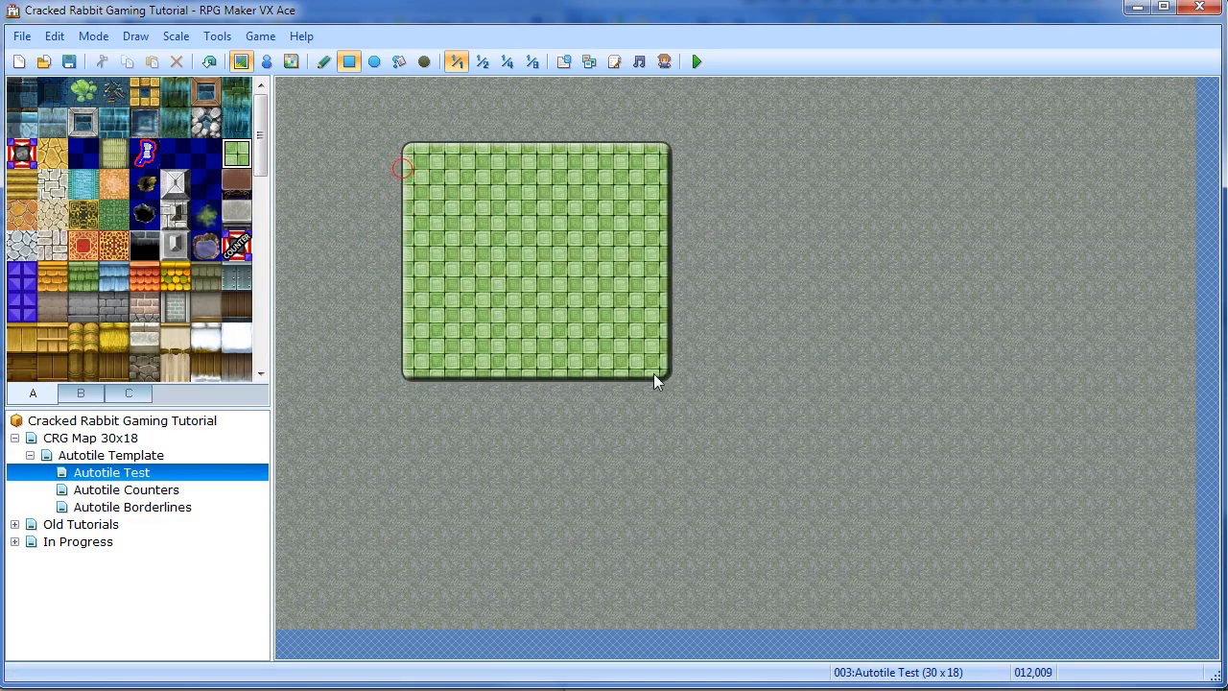
left_click_drag(812, 188, 813, 525)
left_click_drag(720, 338, 1098, 340)
Paint three more rectangular blocks of the green floor autotile above, below and beside the cross
left_click_drag(877, 123, 1067, 273)
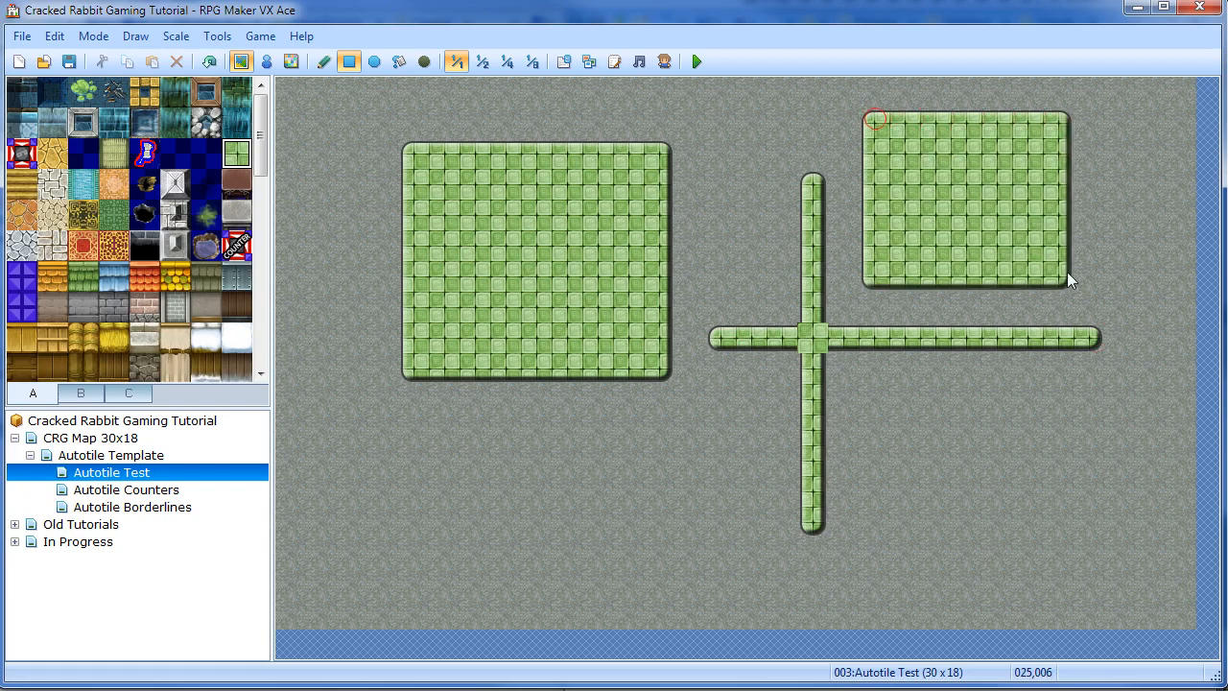
left_click_drag(1117, 430, 935, 562)
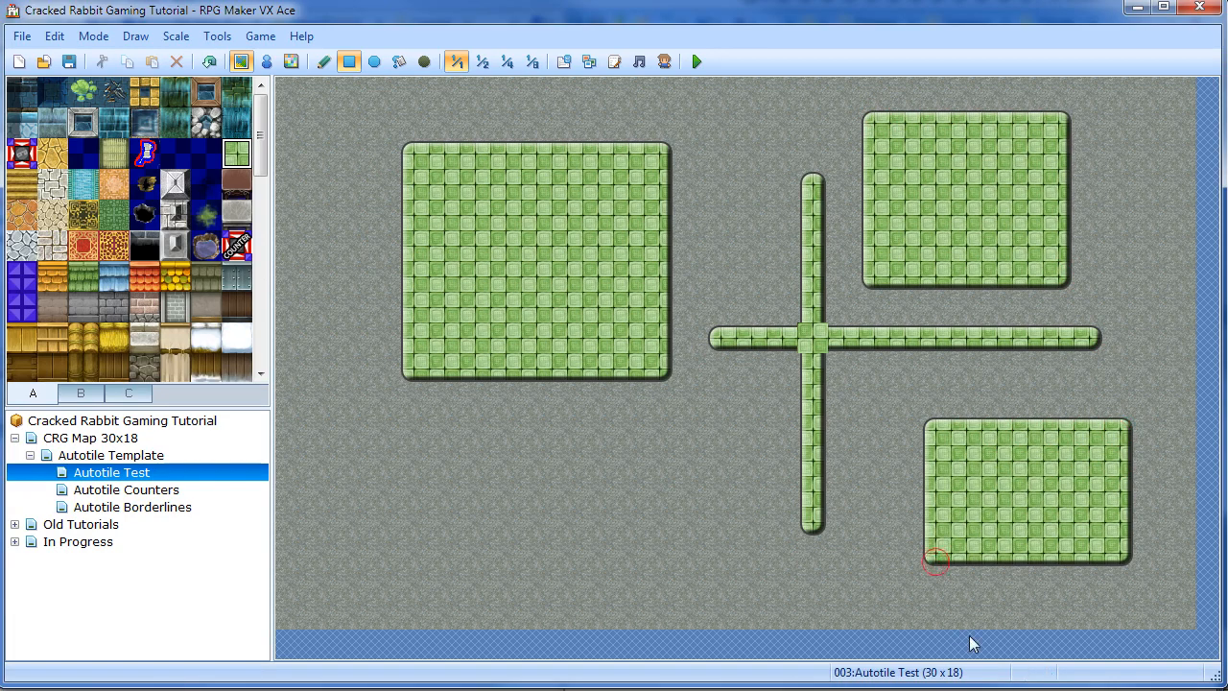
left_click_drag(660, 461, 414, 583)
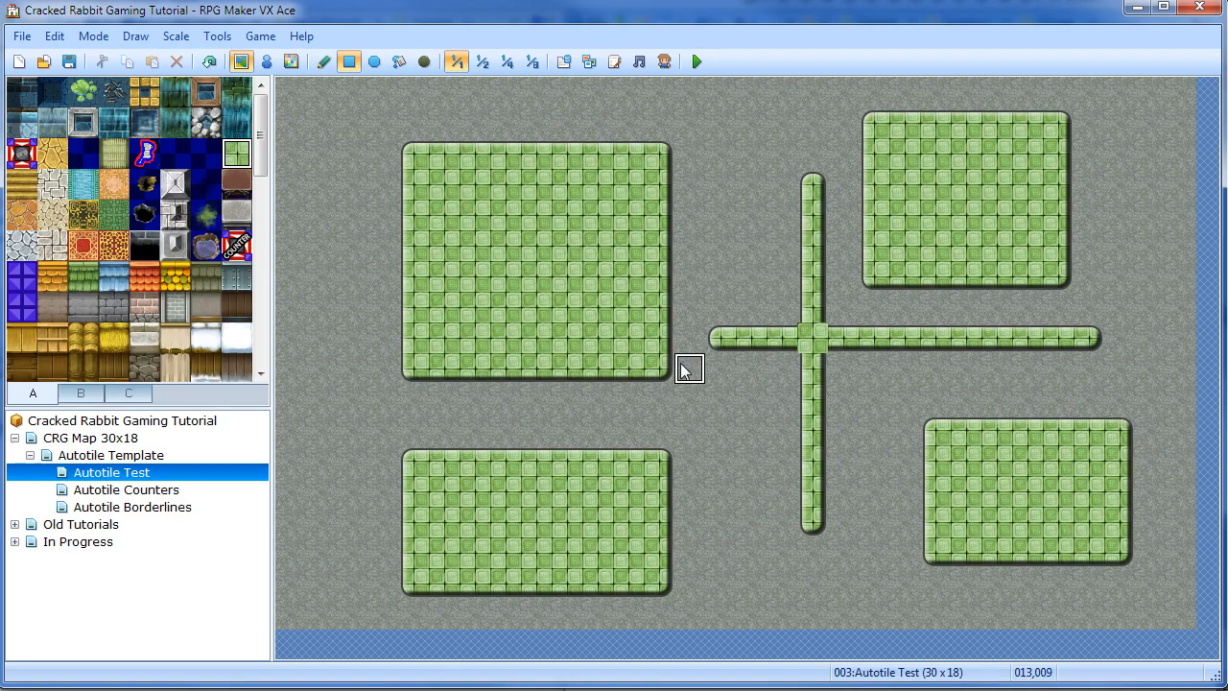
Capture a square screen region around the intersection of the green cross
left_click(808, 338)
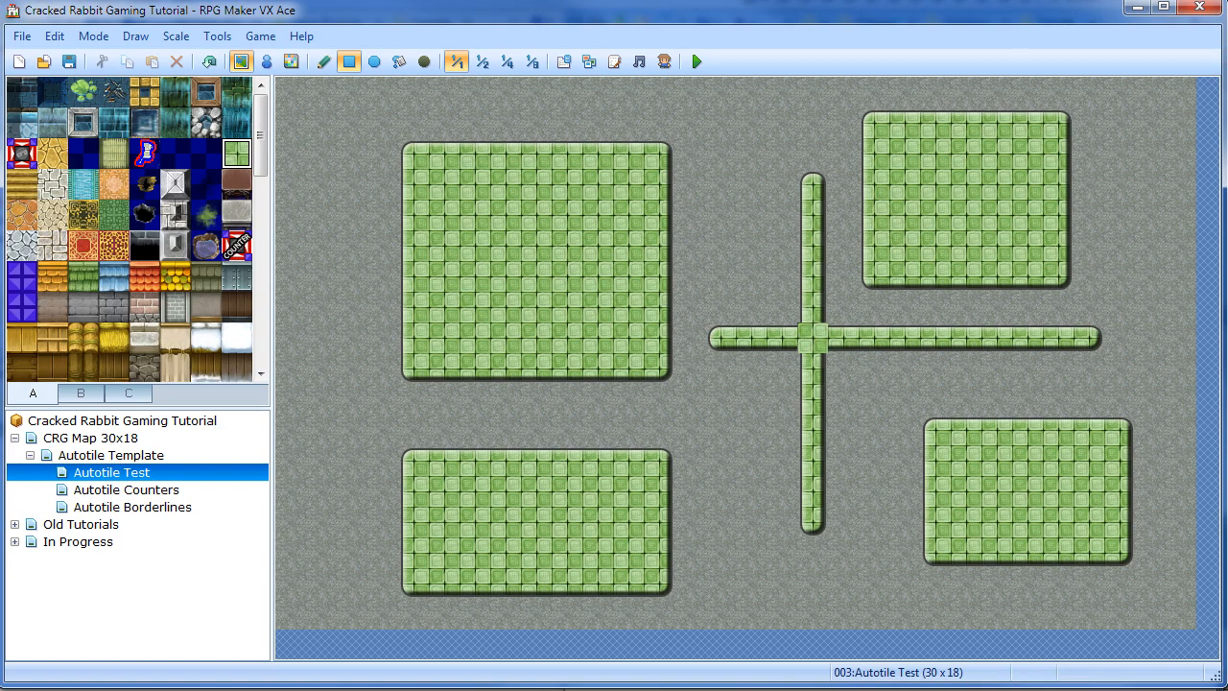
left_click(979, 65)
left_click_drag(774, 301, 851, 377)
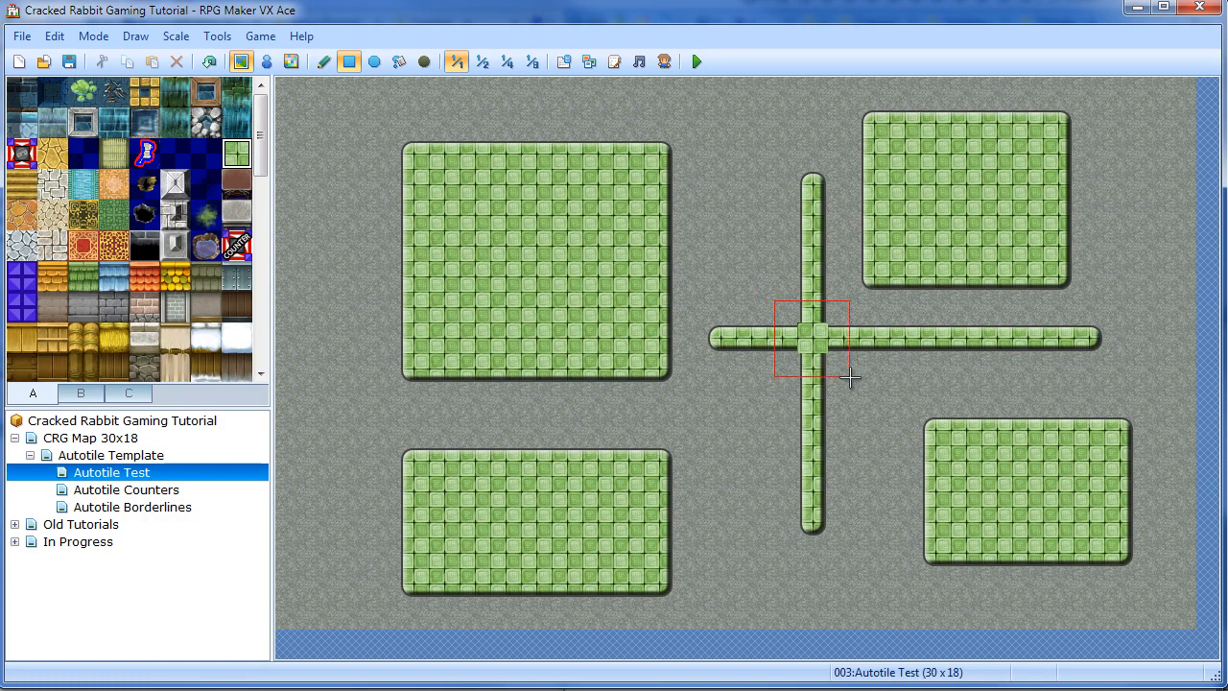
left_click(804, 192)
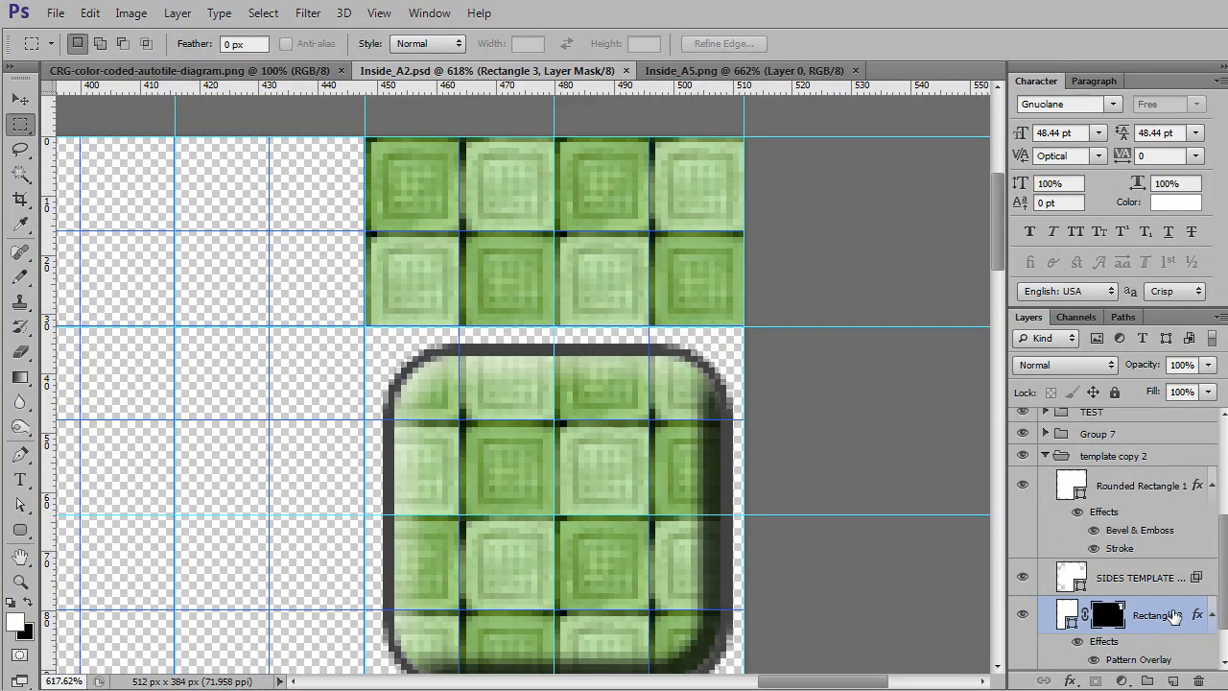
In Photoshop, paste the captured intersection above the rounded rectangle and align it to the guides beside the autotile
left_click(1155, 486)
key("ctrl+v")
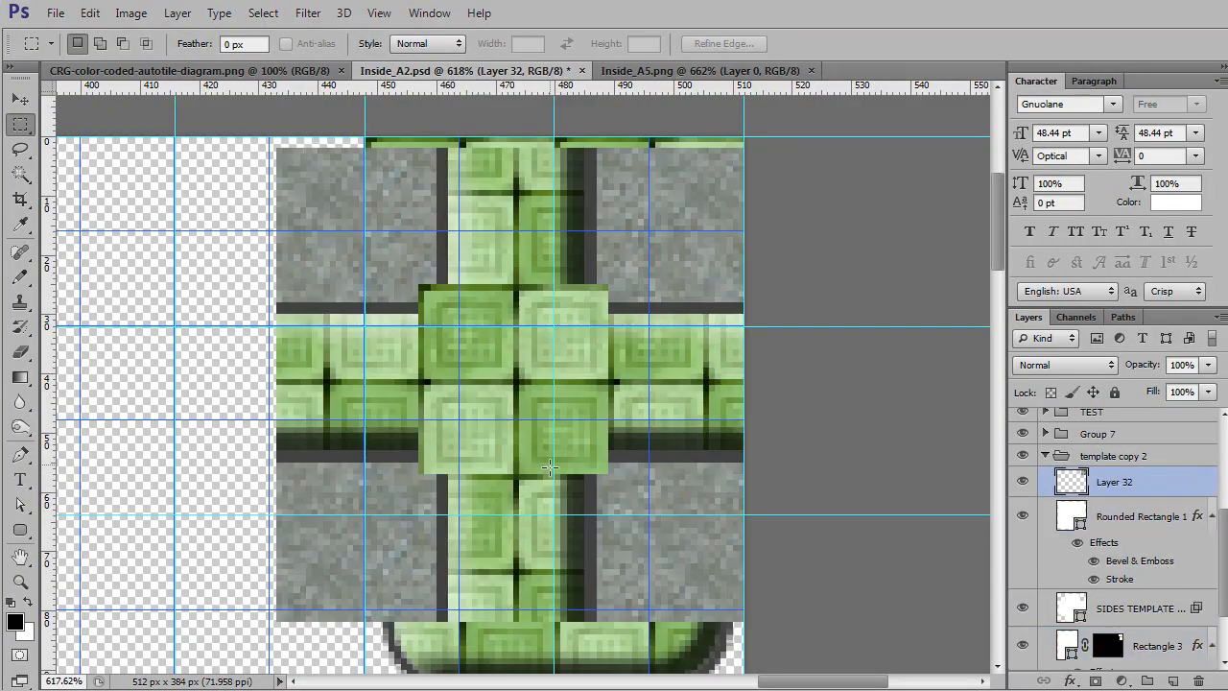
left_click_drag(599, 473, 914, 396)
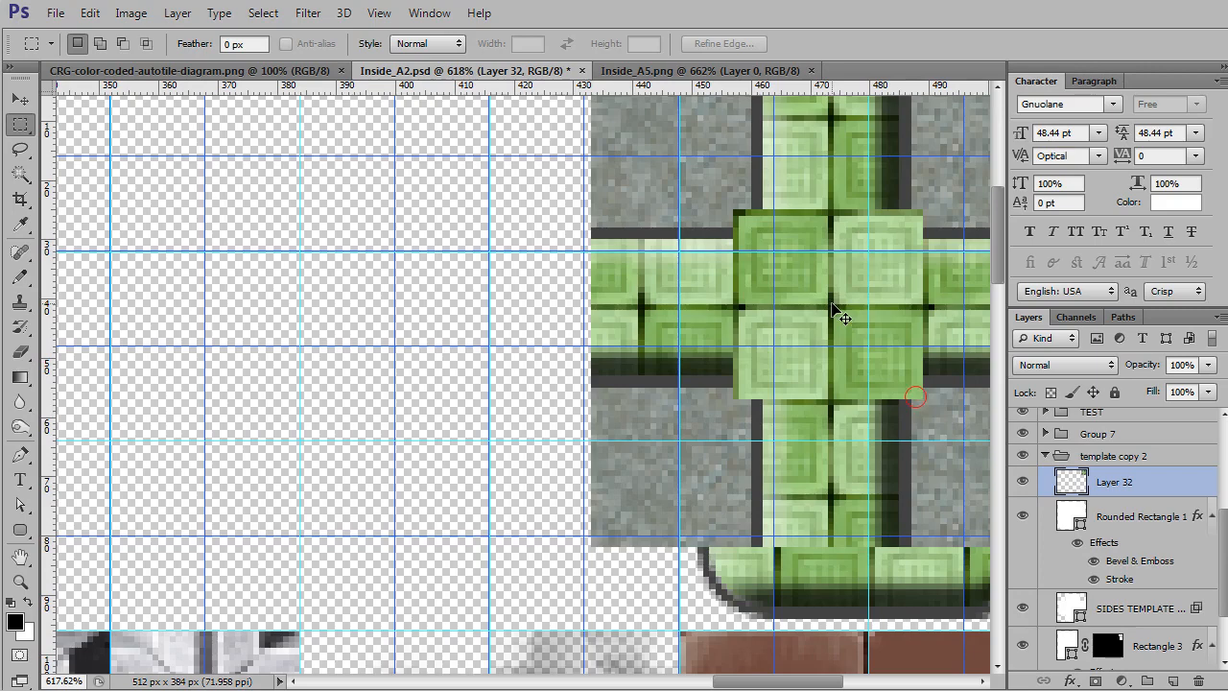
left_click_drag(832, 303, 405, 352)
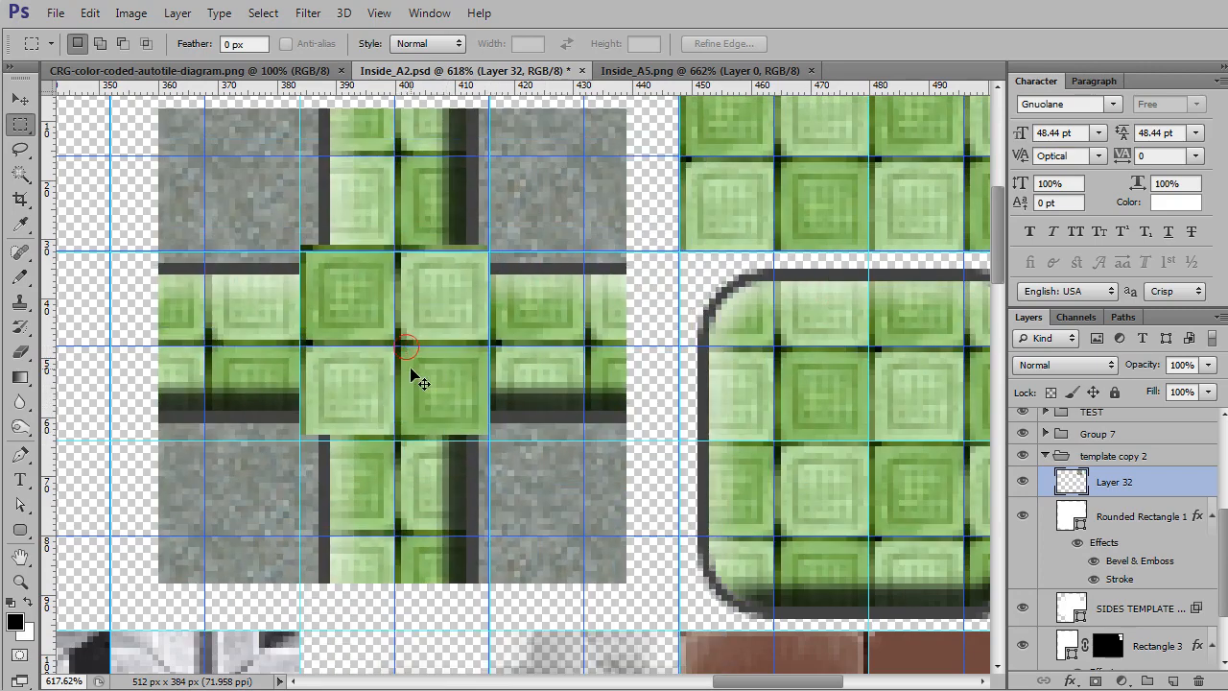
key("ctrl+Down")
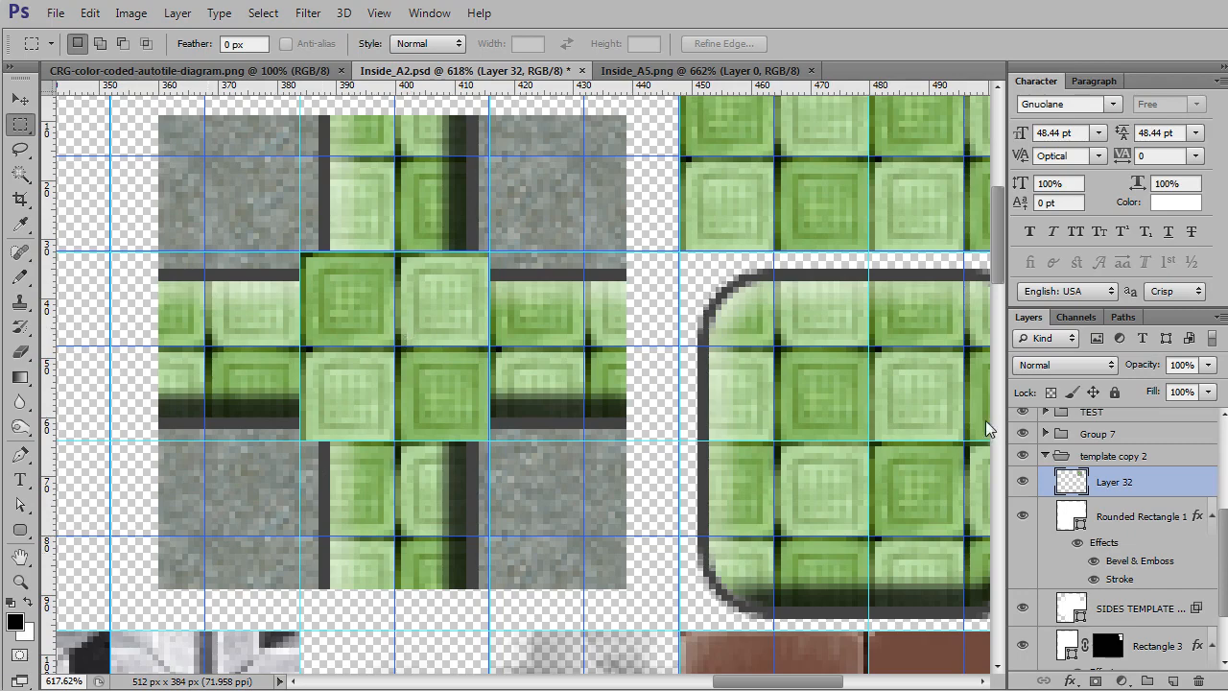
Duplicate the Rounded Rectangle 1 layer and move the copy above the pasted capture in the layer order
left_click(1221, 522)
left_click(1109, 519)
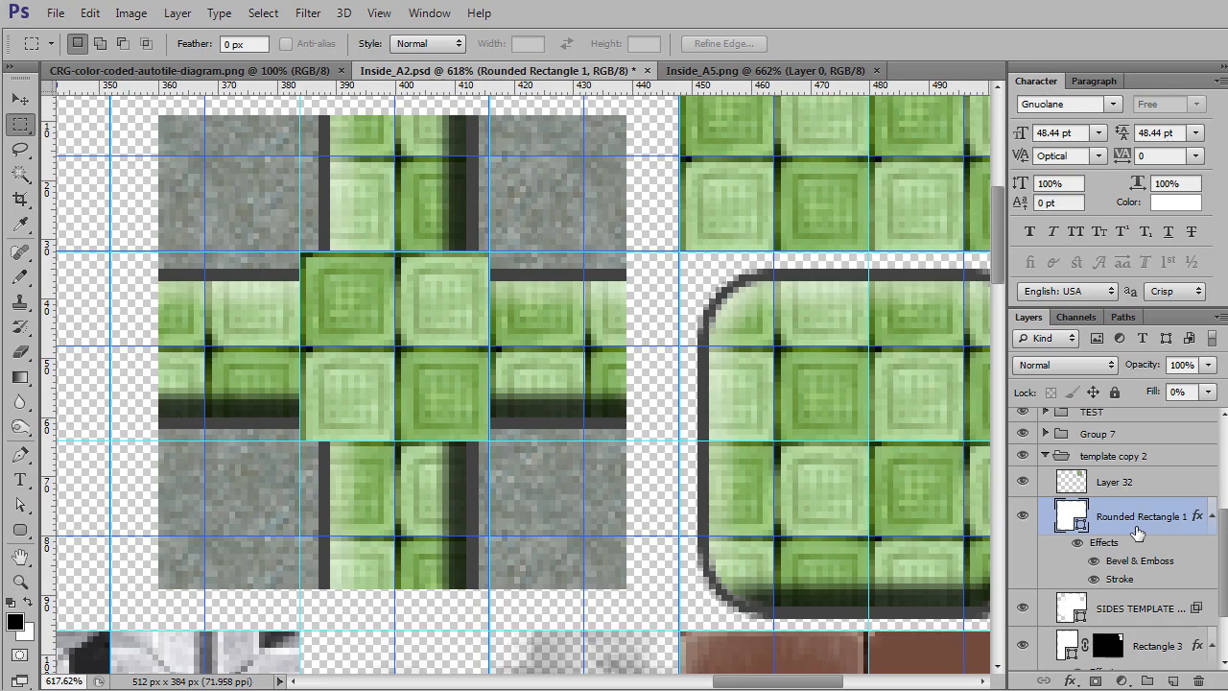
key("ctrl+j")
left_click_drag(848, 410, 652, 376)
left_click(1108, 518)
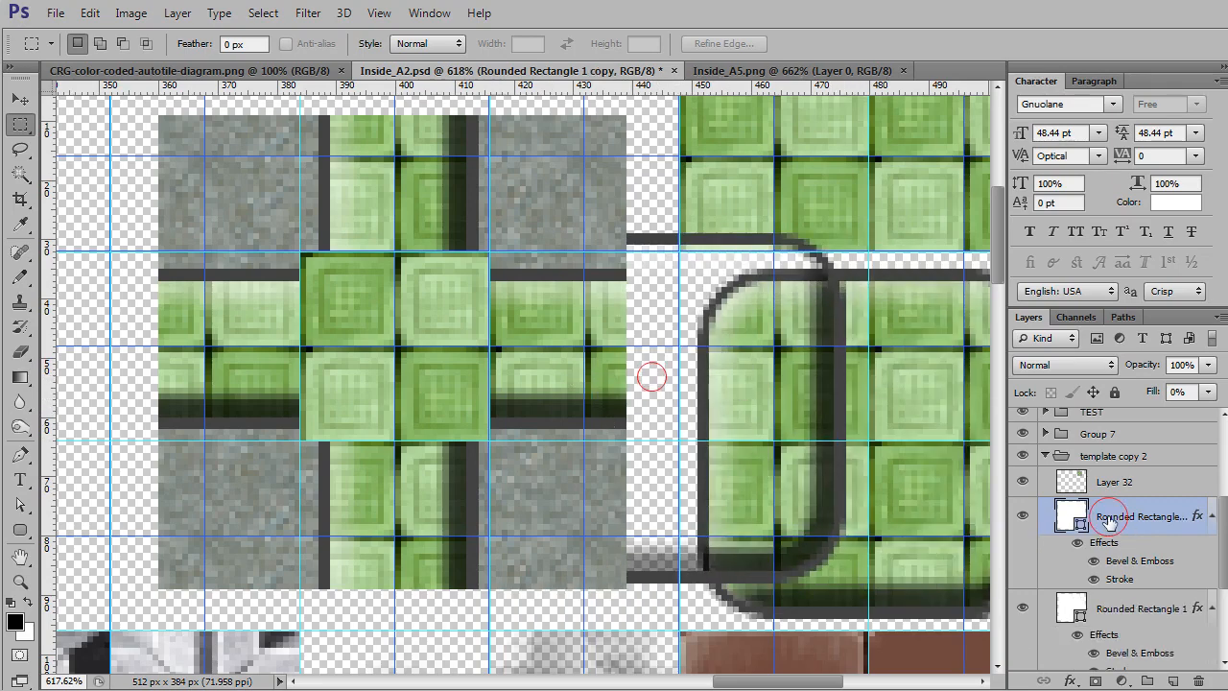
left_click_drag(1107, 518, 1117, 472)
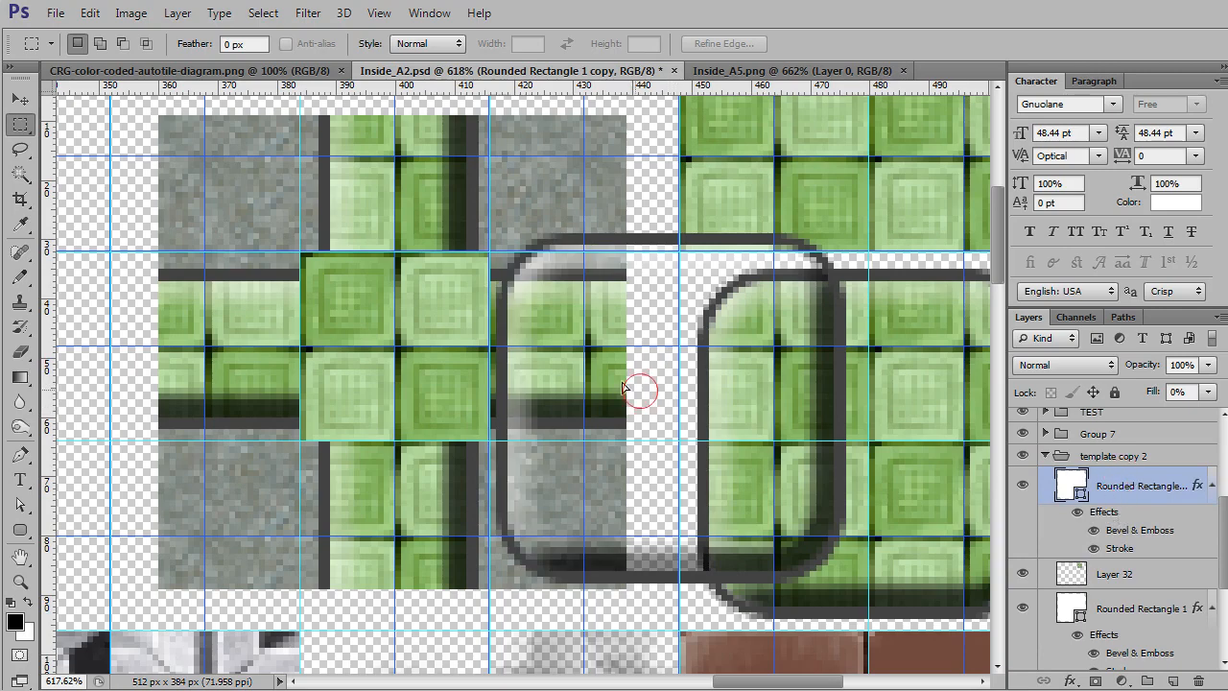
Position the rounded rectangle copy over the captured vertical path and scale it to 41.82% width and 125.45% height
left_click_drag(623, 387, 374, 328)
left_click_drag(464, 365, 703, 441)
key("ctrl+t")
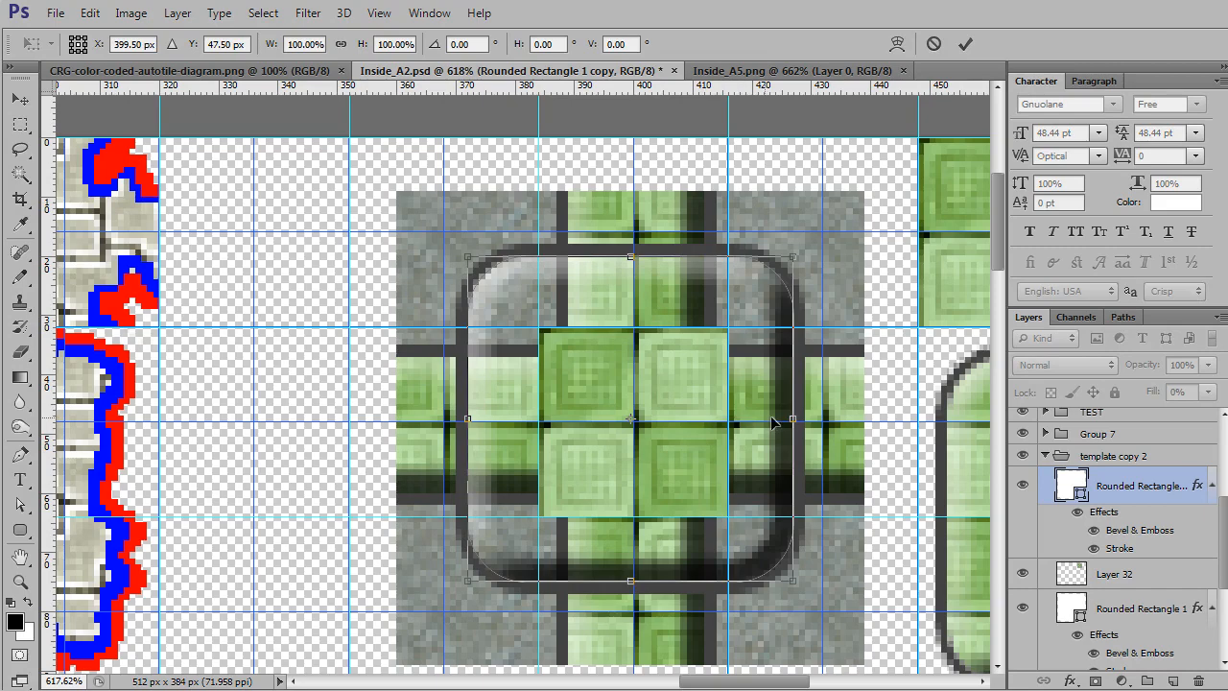
left_click_drag(789, 418, 703, 377)
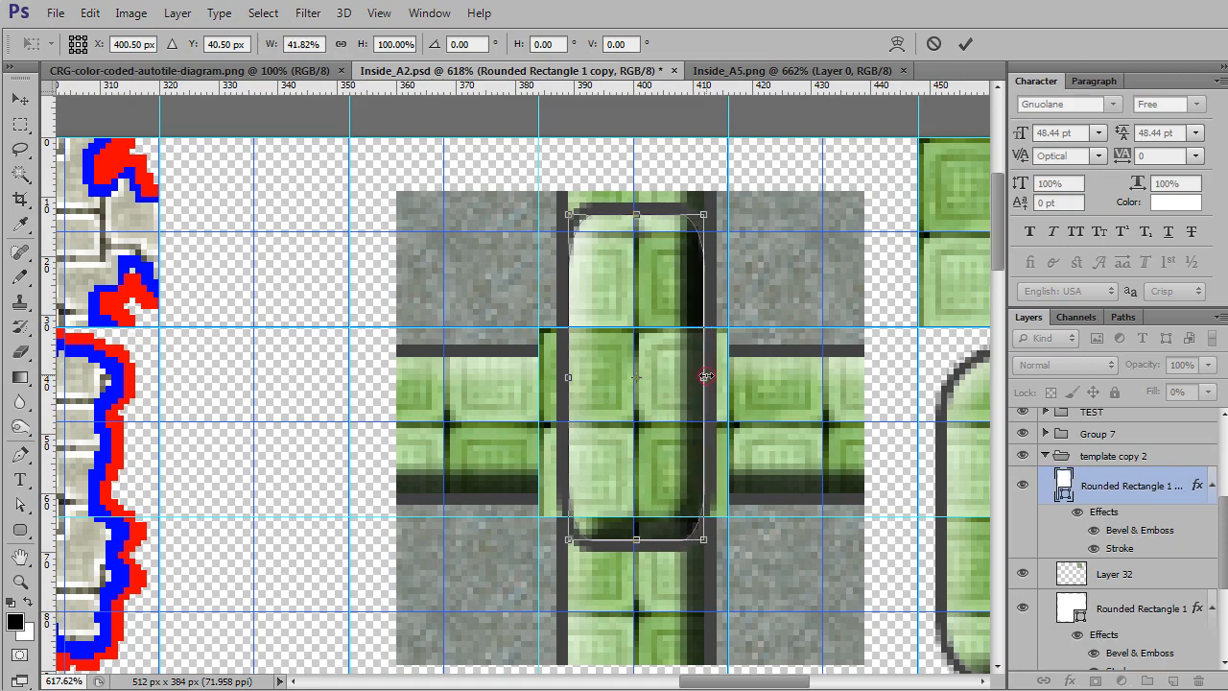
left_click_drag(647, 553, 647, 624)
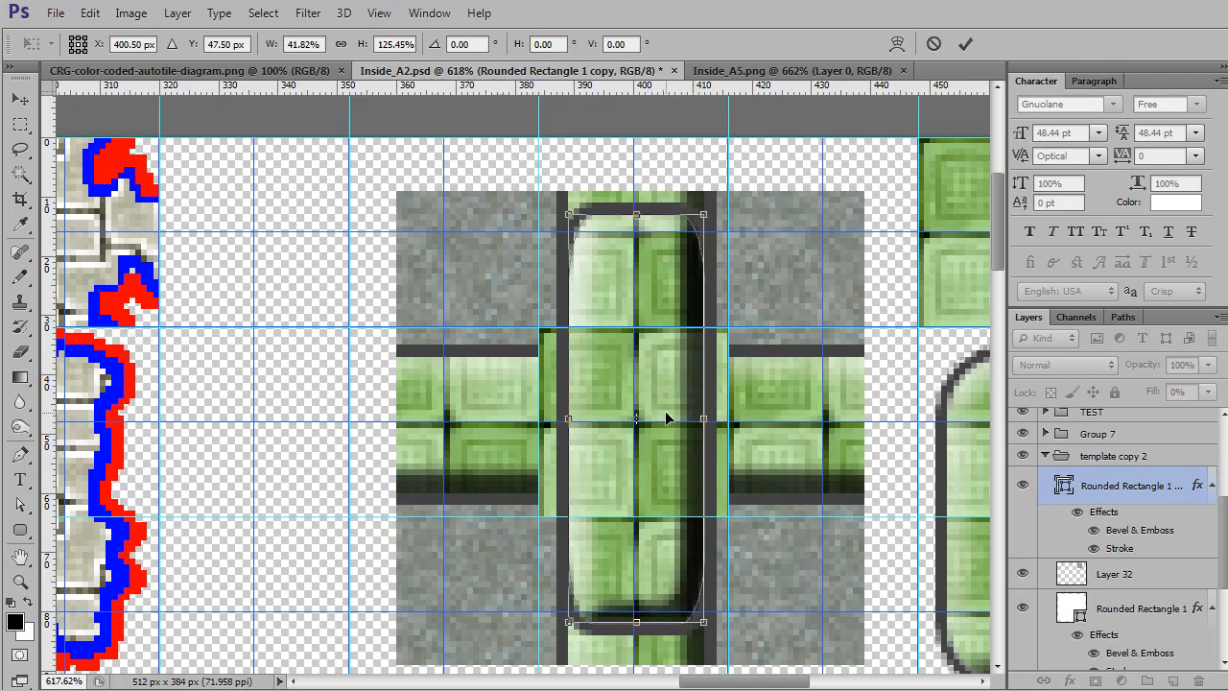
key("Return")
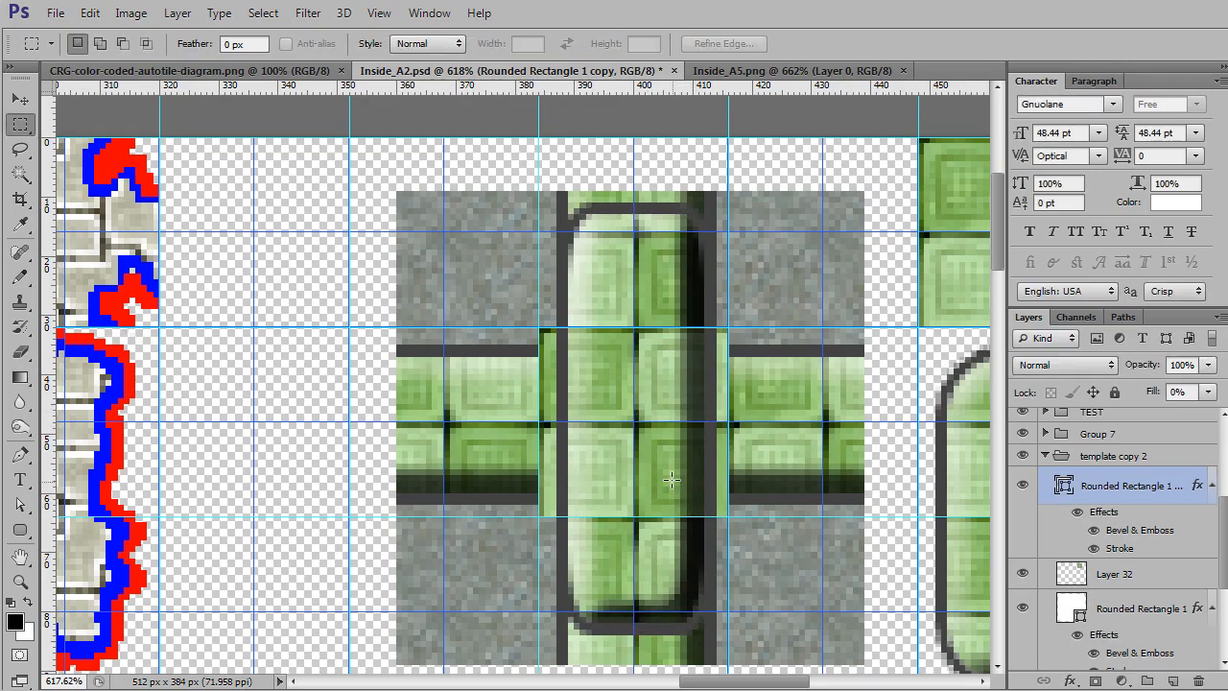
With the Pen tool, add anchor points to the shape's left edge and pull one out along the left arm's upper edge
key("p")
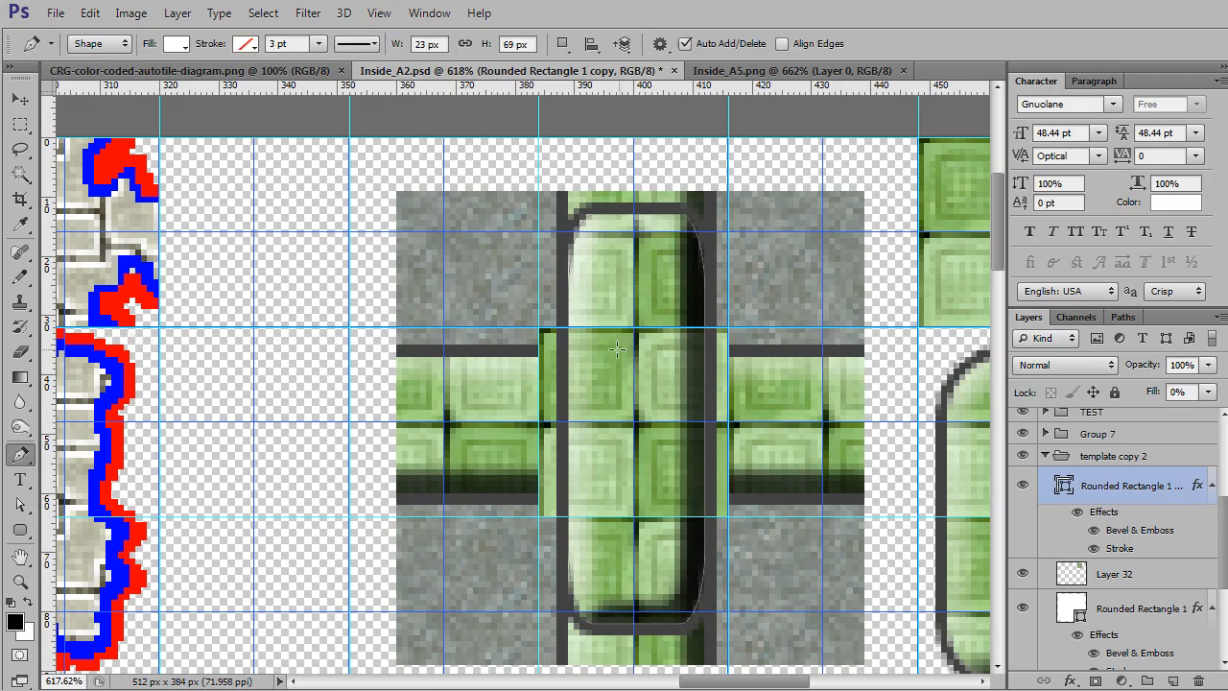
left_click(568, 363, "ctrl")
left_click(569, 357)
mouse_move(569, 360)
left_mouse_down()
mouse_move(445, 345)
mouse_move(563, 351)
left_mouse_up()
left_click(475, 317)
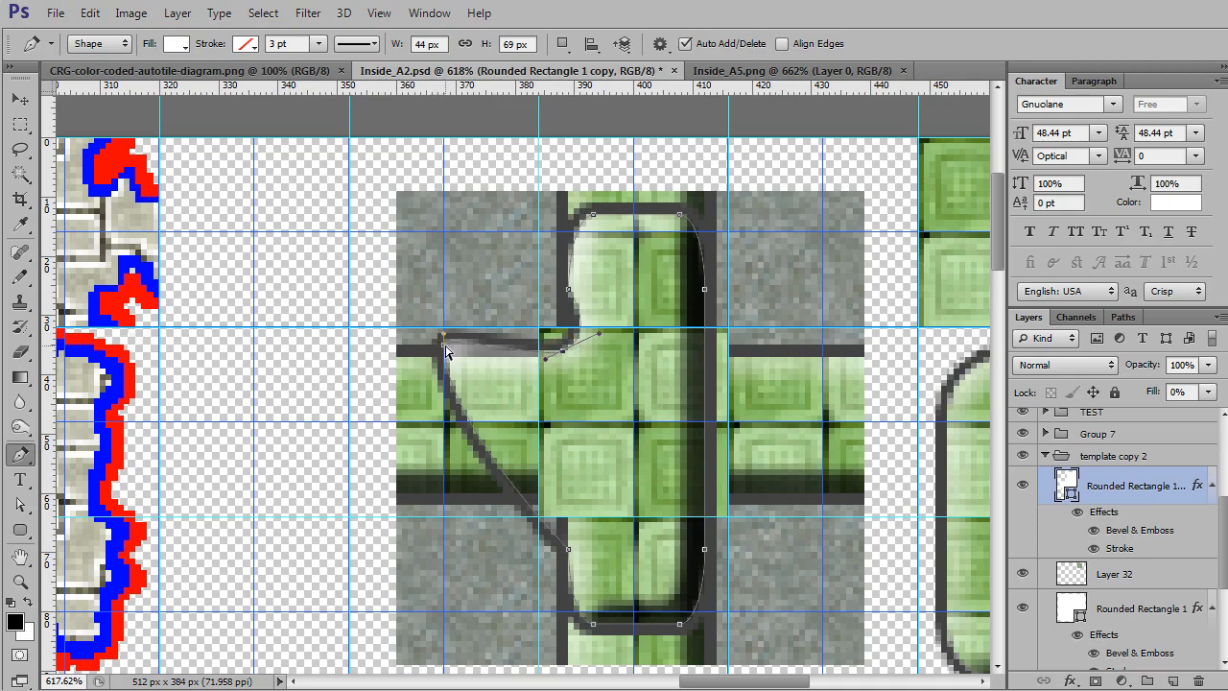
left_click(444, 346)
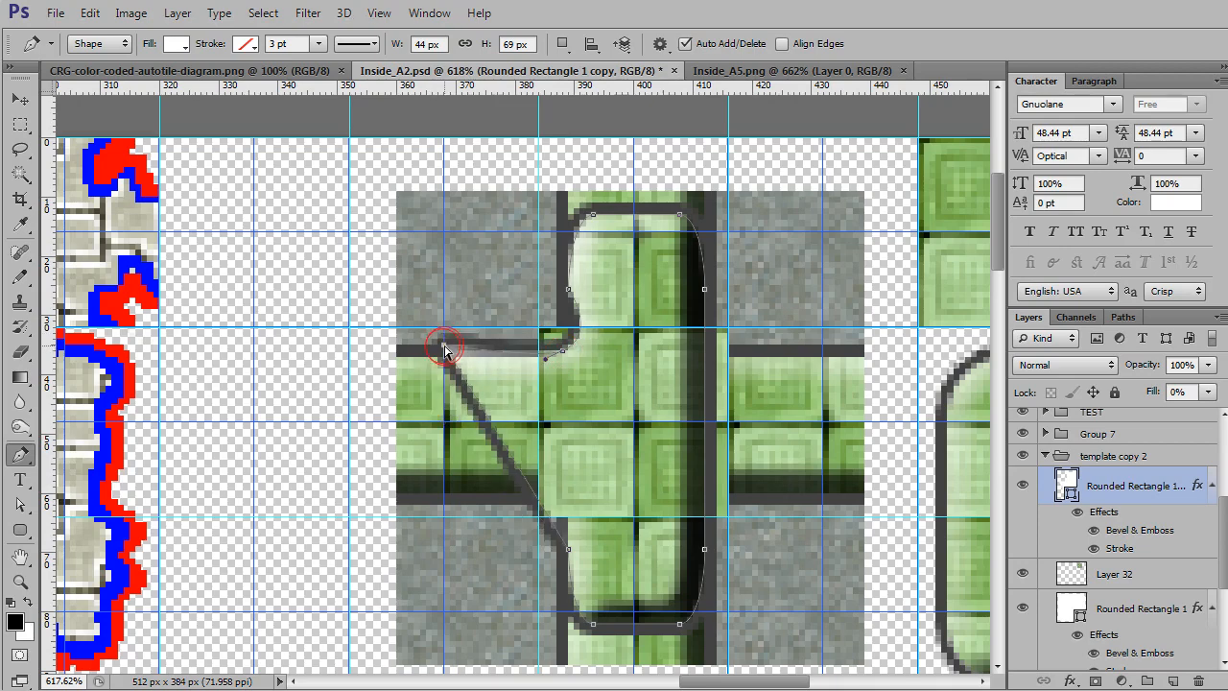
left_click_drag(444, 347, 443, 358)
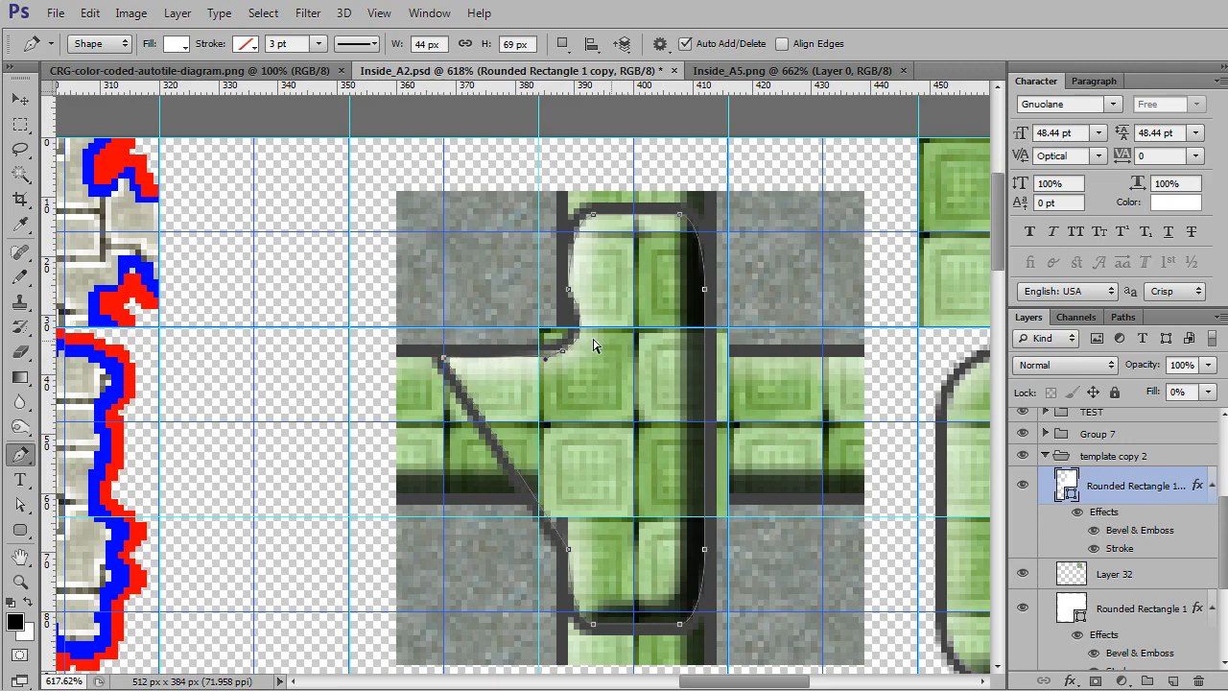
Tighten the upper-left inner corner's curve handle, shorten the left arm and lower the anchor on the vertical edge above it
left_click(569, 289, "alt")
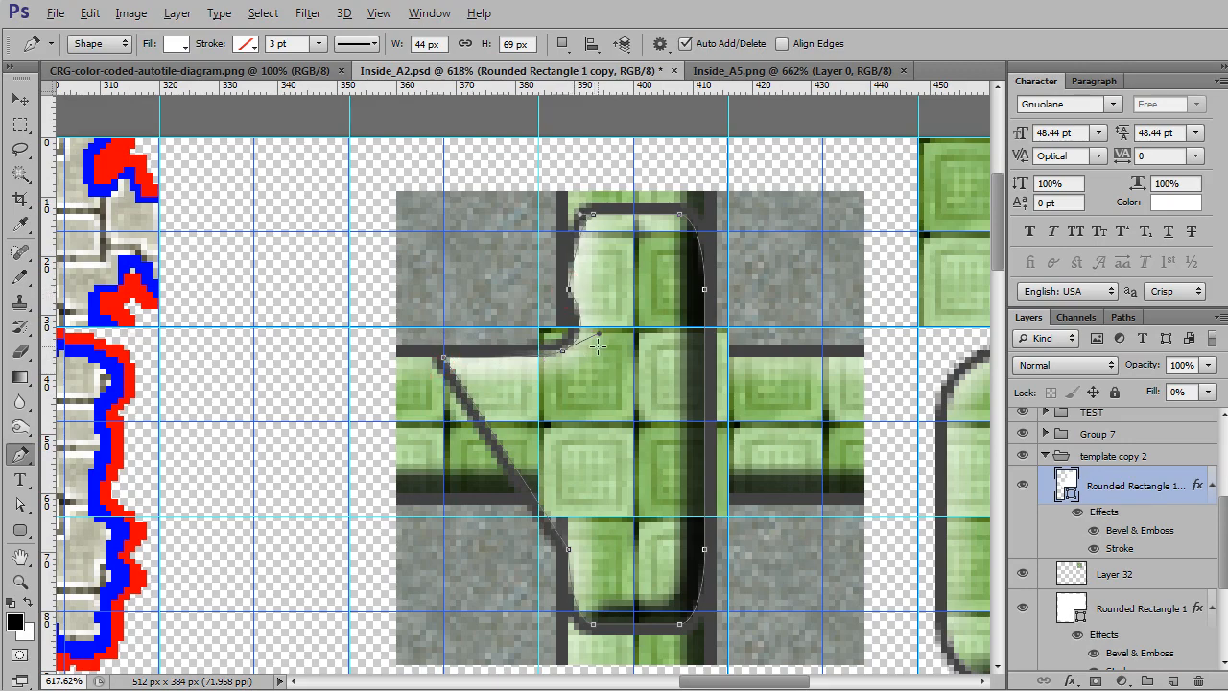
left_click_drag(598, 335, 571, 343)
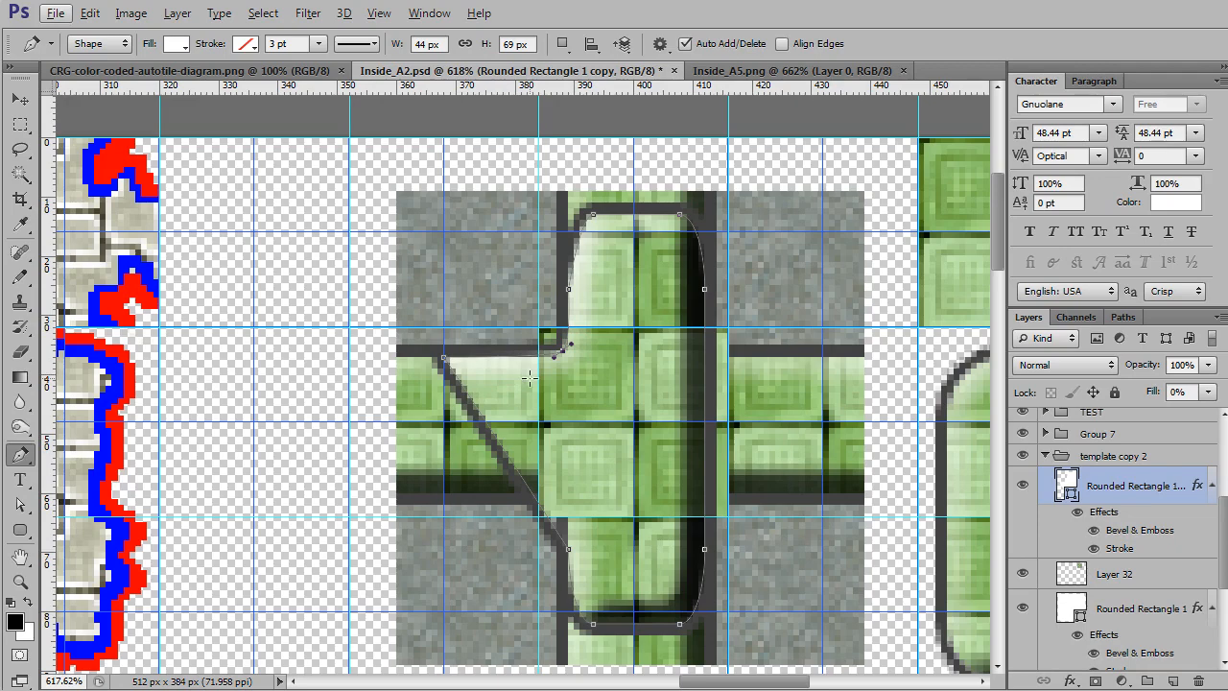
left_click_drag(443, 359, 521, 357)
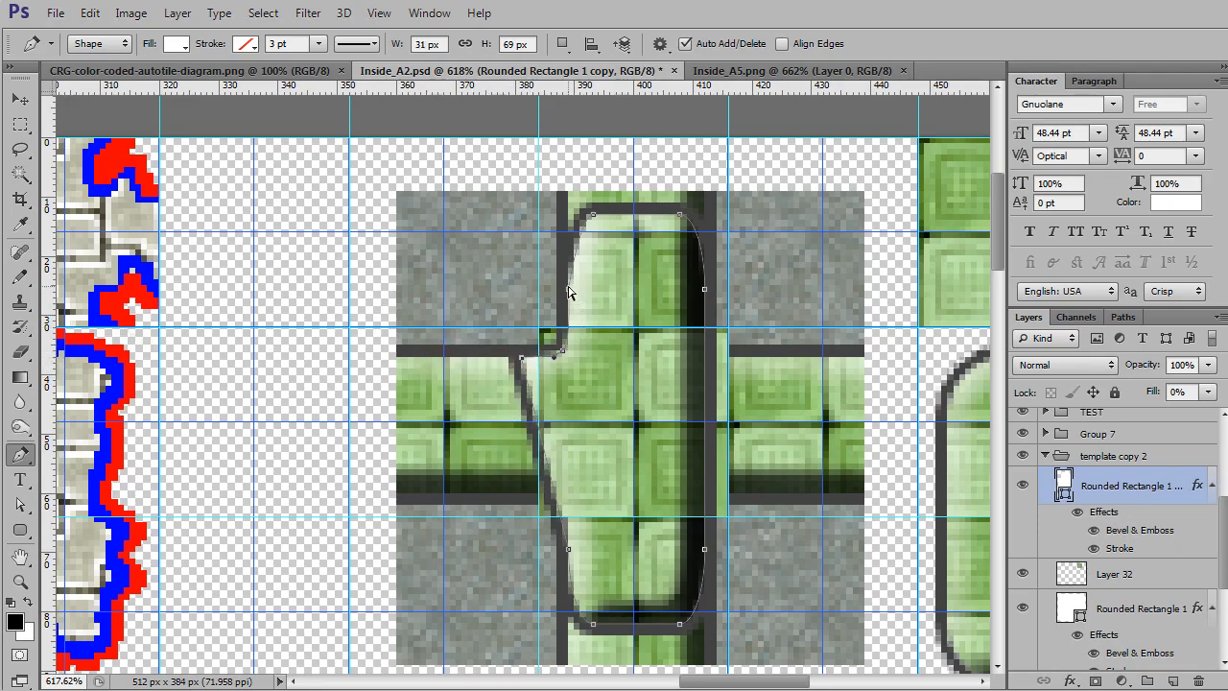
left_click_drag(569, 289, 568, 309)
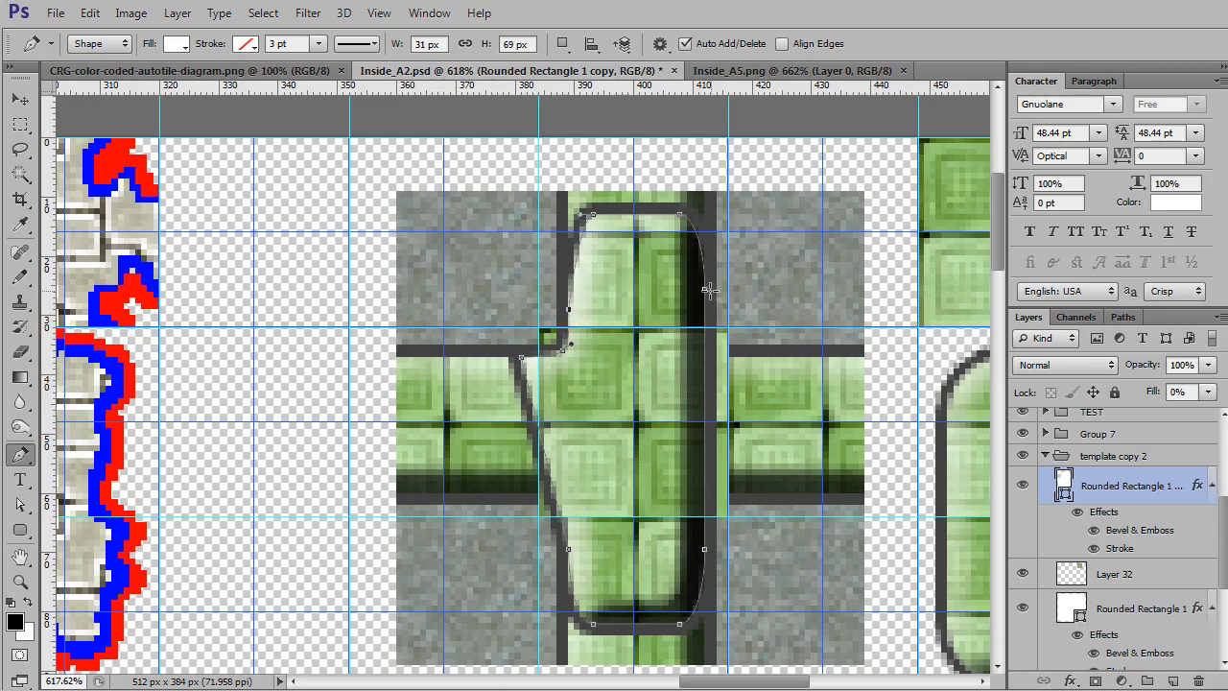
Reshape the shape's right side and lower corners into a cross with curved inner corners over the intersection, then hide the path
left_click_drag(704, 289, 730, 341)
left_click(704, 339)
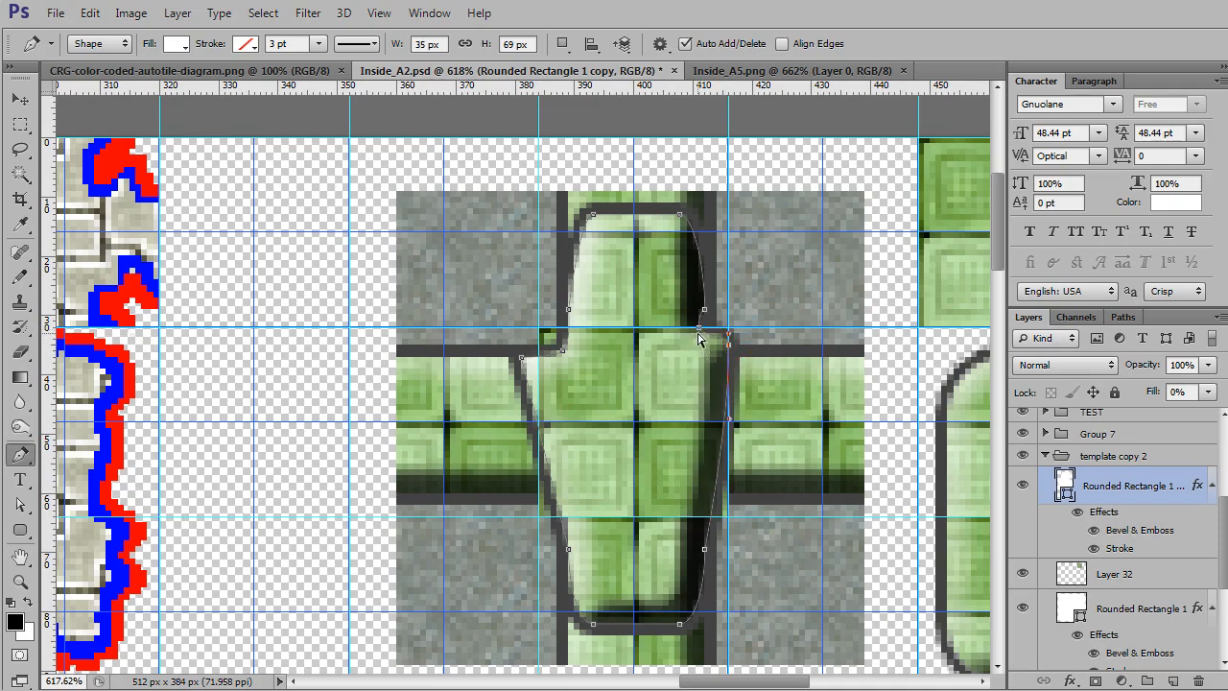
scroll(698, 338, "up", 4)
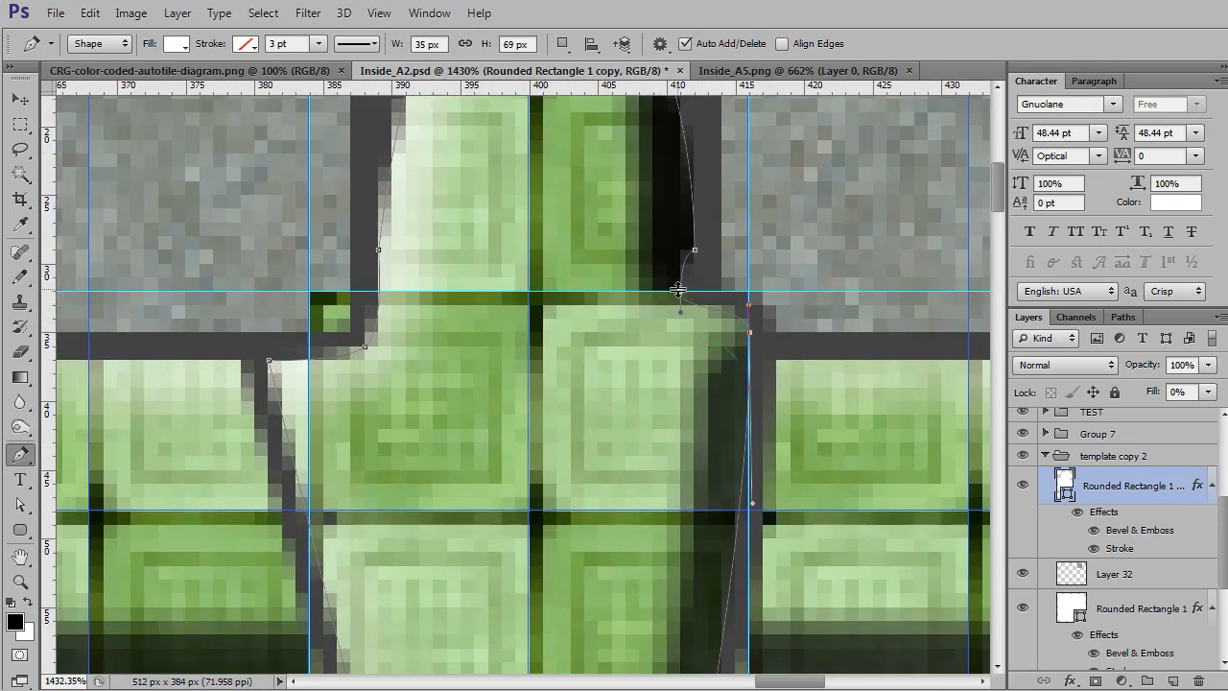
left_click(678, 295)
left_click_drag(692, 335, 749, 333)
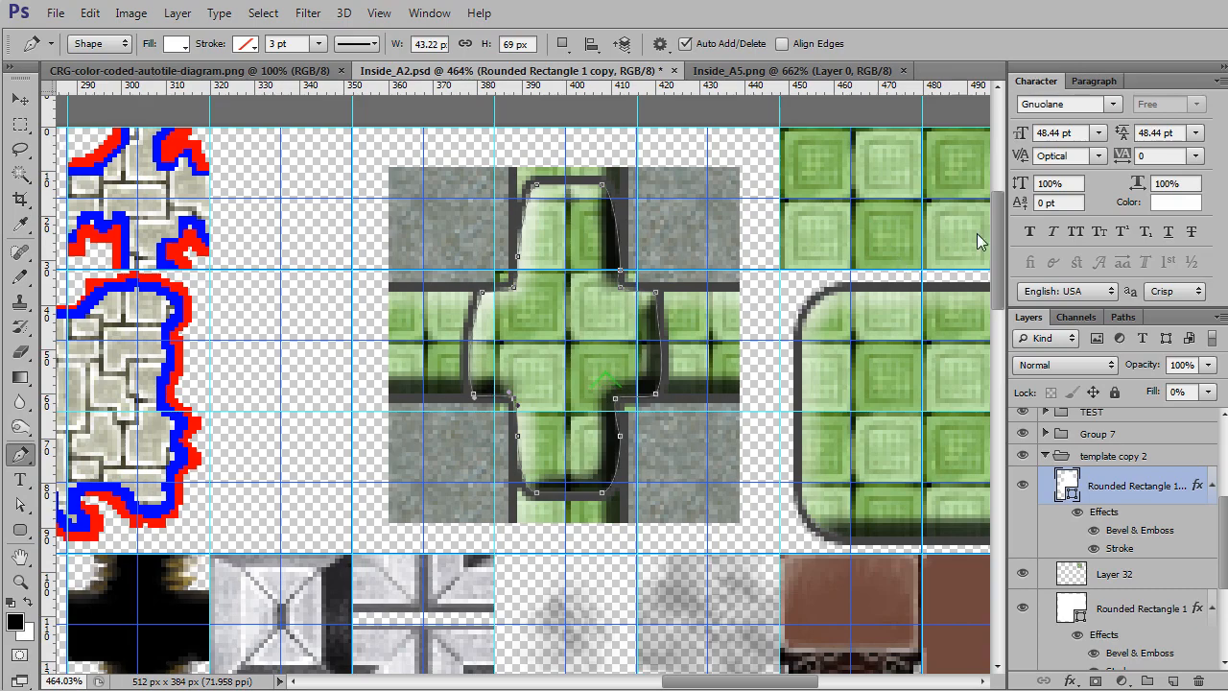
scroll(662, 393, "up", 2)
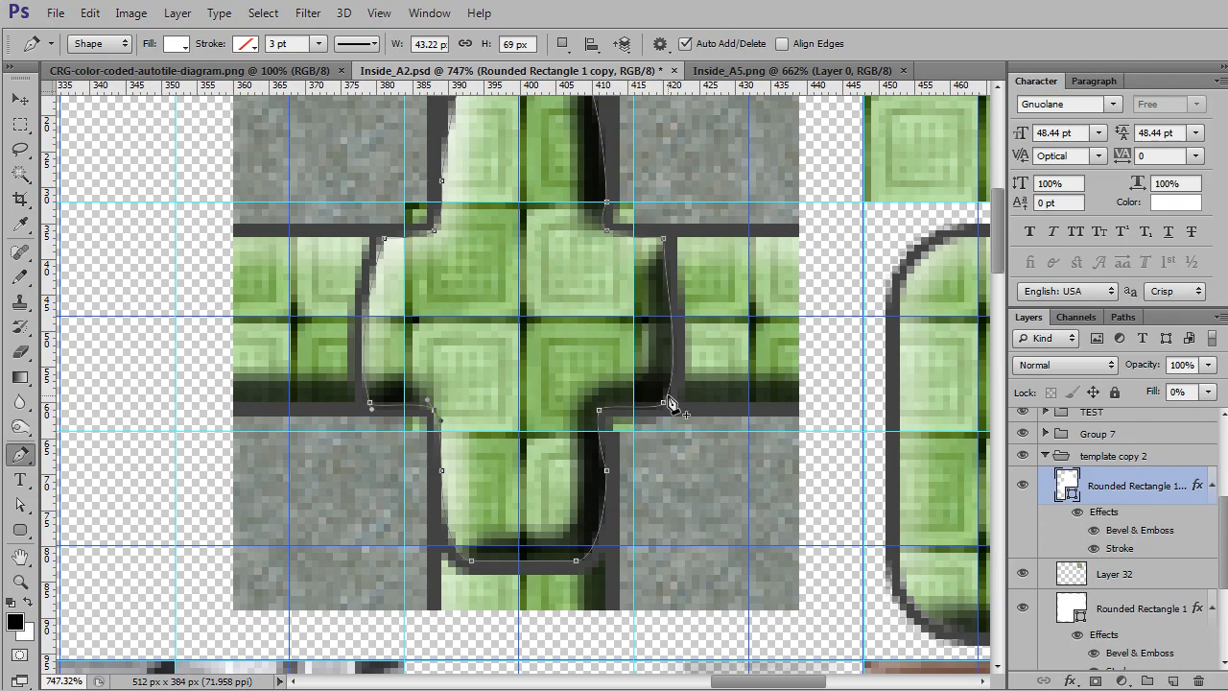
left_click(1144, 486)
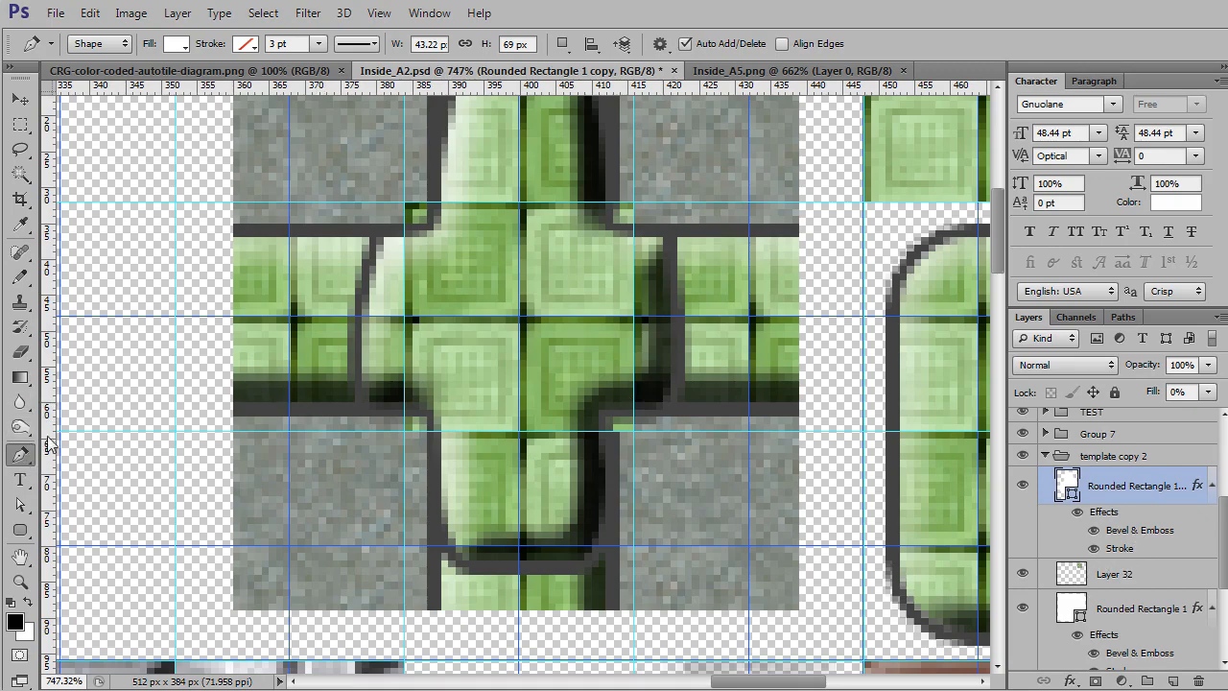
Draw a 32 x 32 px rectangle over the centre tile, place it below the cross shape and clip the cross to it
left_click(20, 530)
left_click(77, 532)
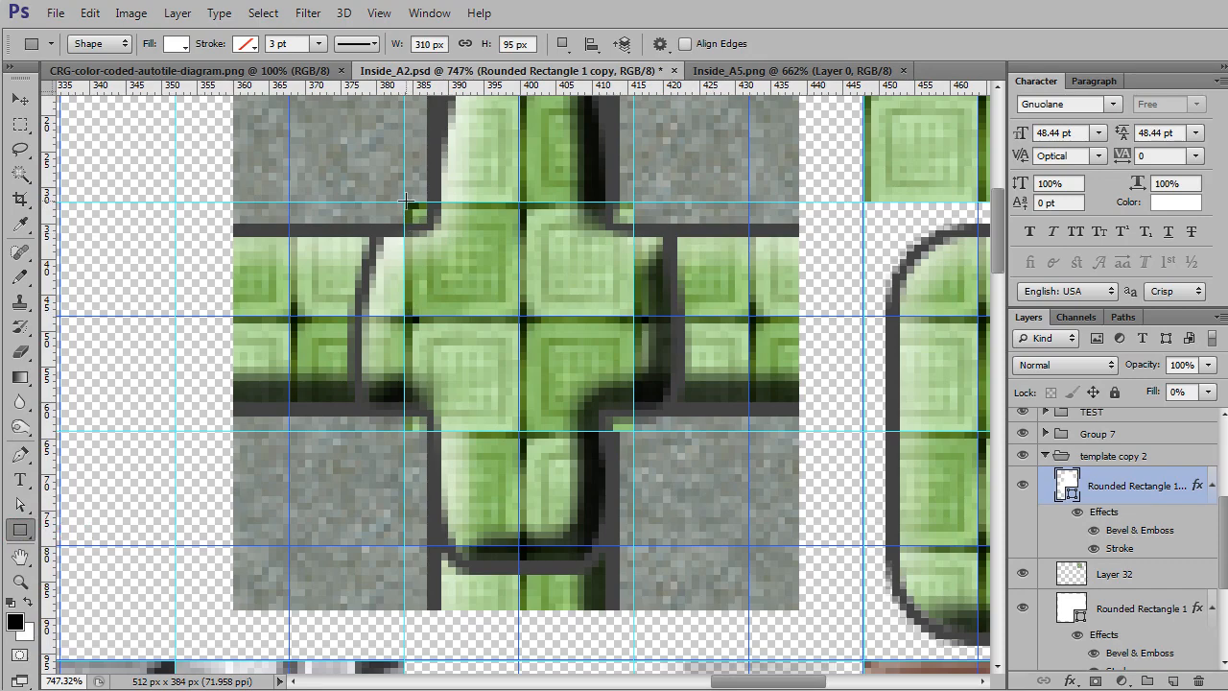
left_click_drag(406, 203, 632, 428)
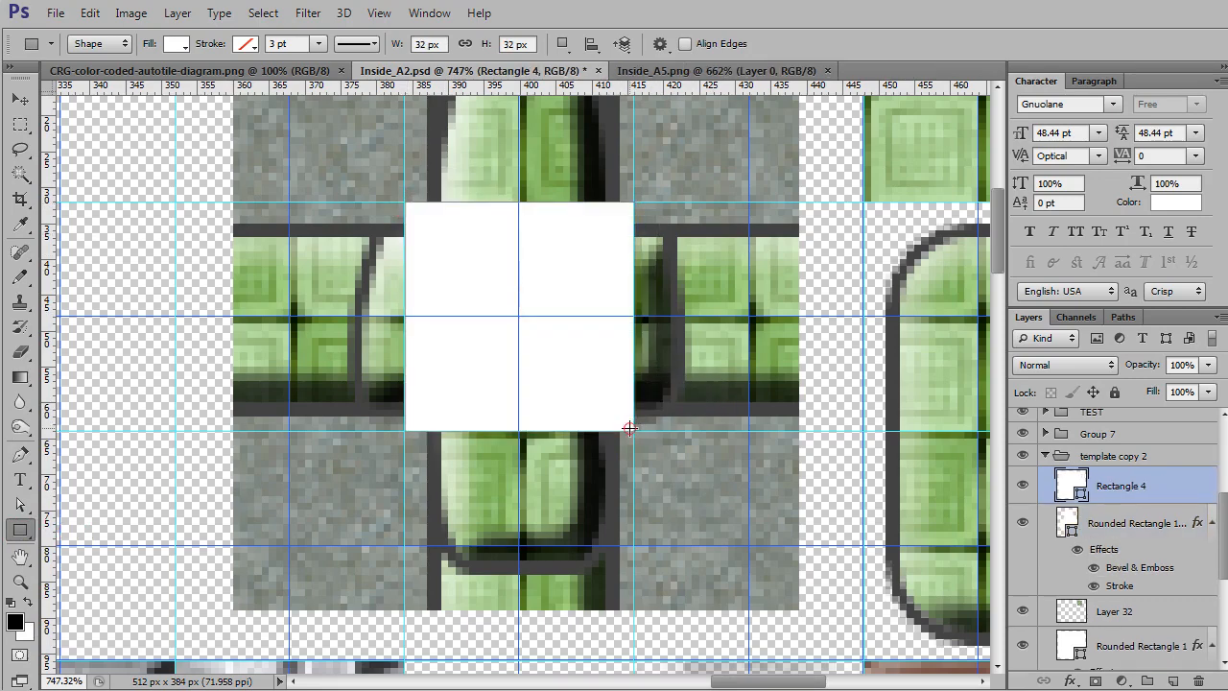
left_click_drag(1096, 485, 1101, 580)
left_click(1115, 487)
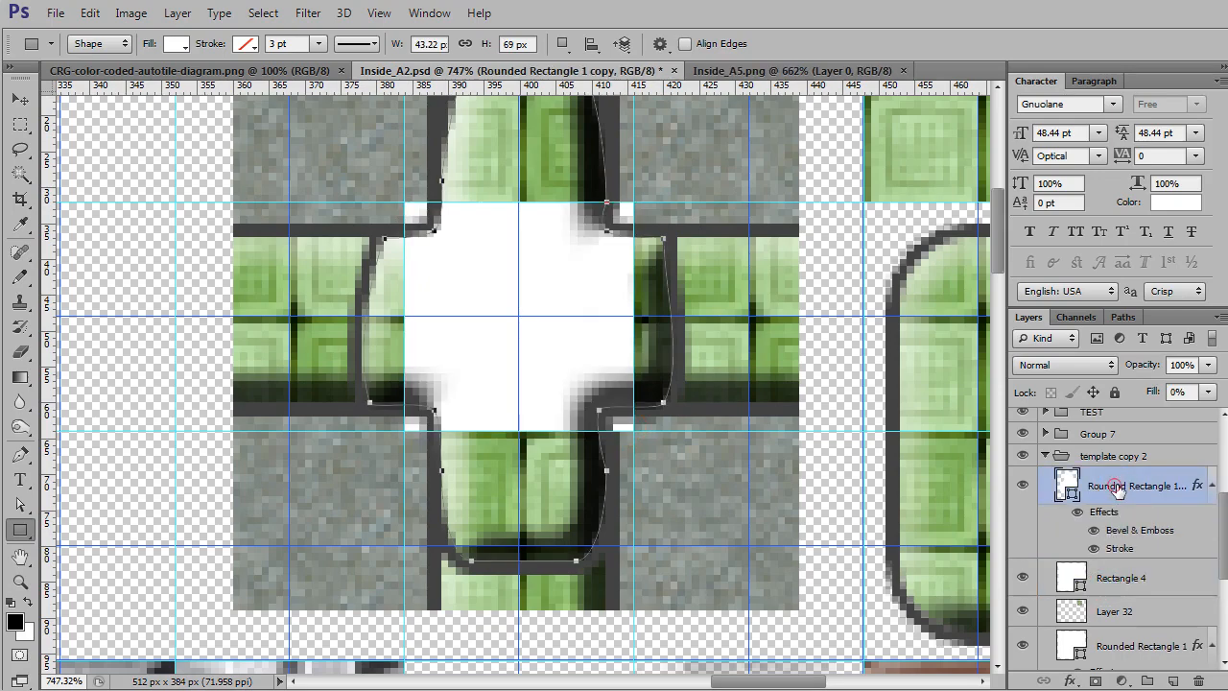
key("ctrl+alt+g")
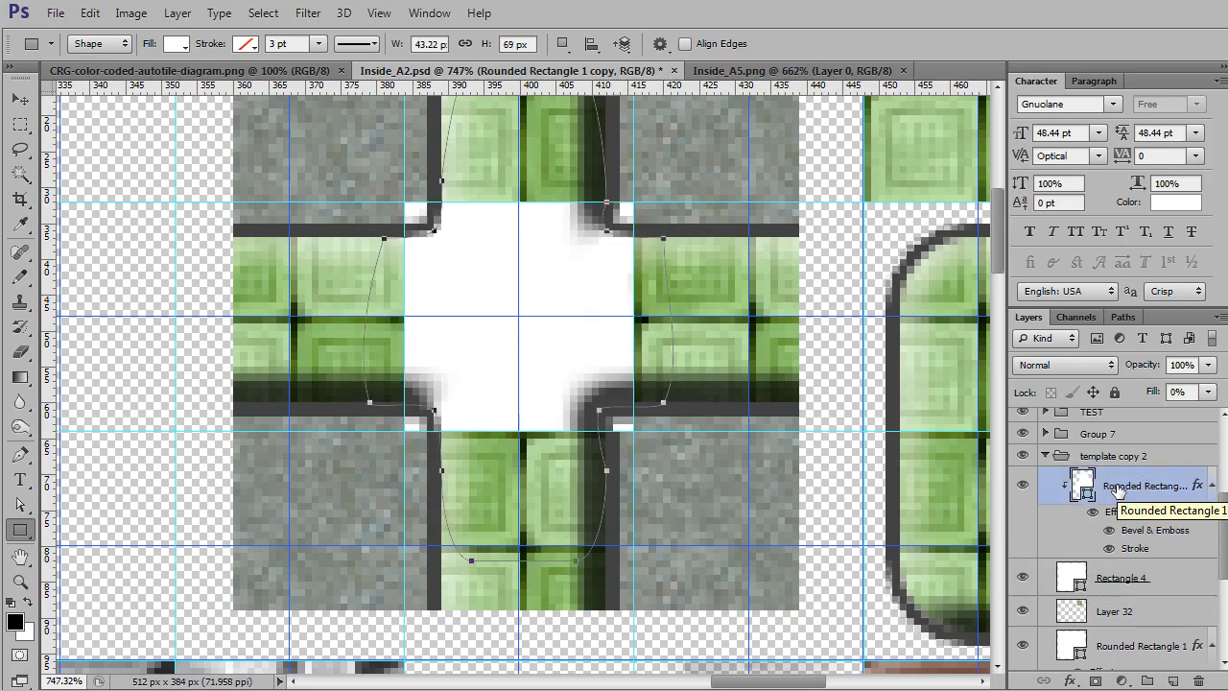
Set Rectangle 4's fill to 0% and turn off the Blend Clipped Layers option in its blending options
left_click(1137, 579)
left_click(1207, 392)
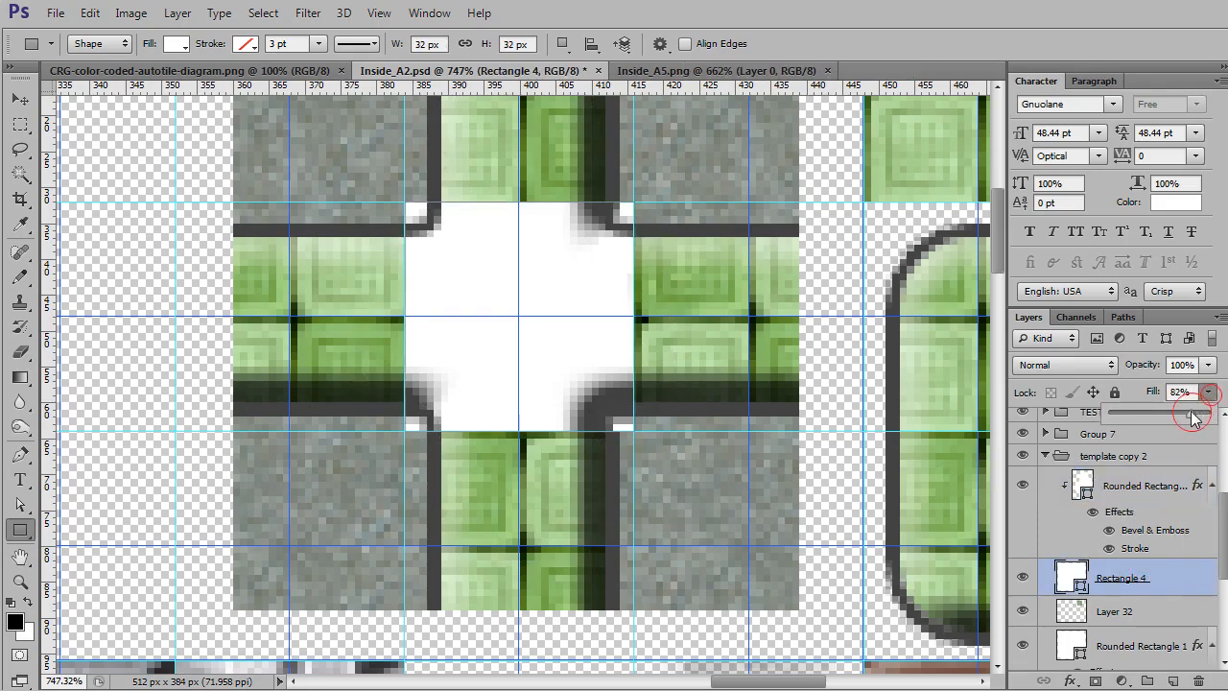
left_click_drag(1191, 412, 1050, 422)
left_click(1169, 573)
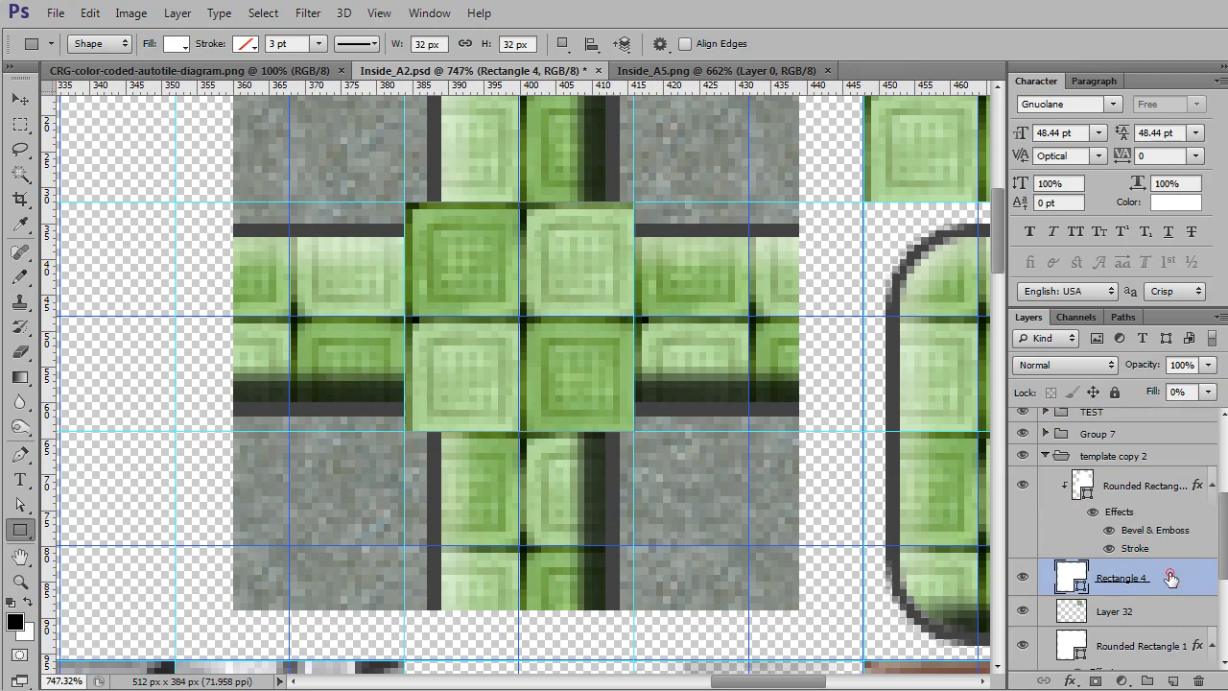
double_click(1207, 580)
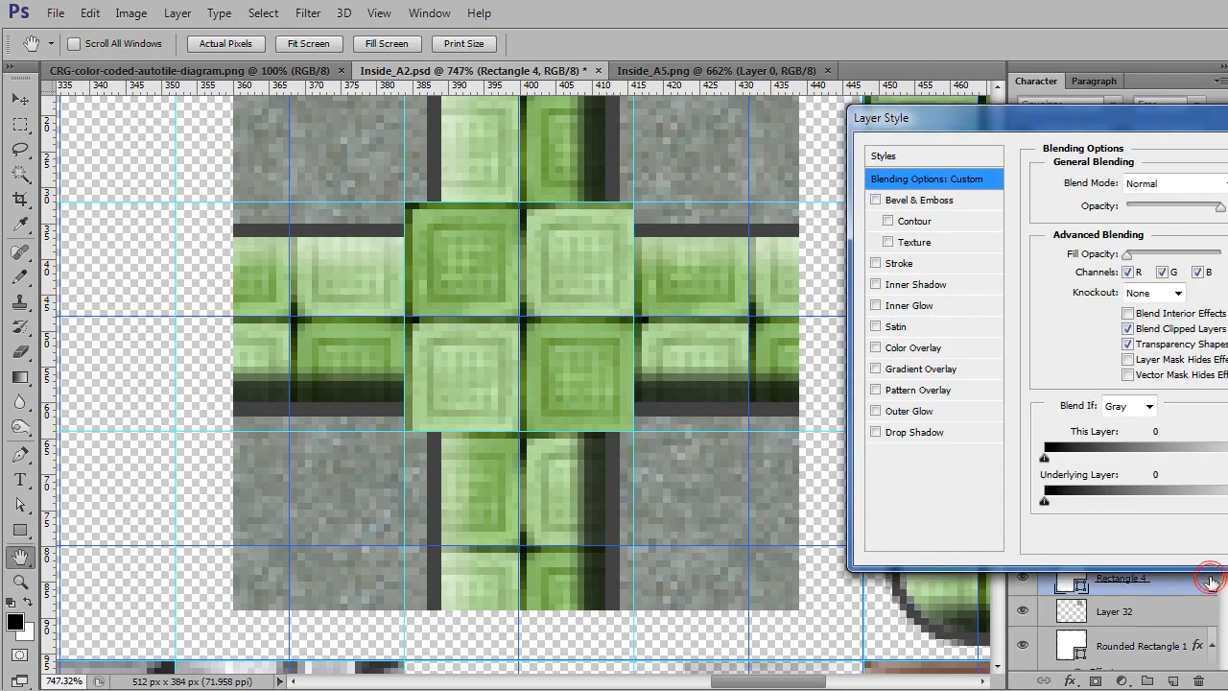
left_click(1128, 328)
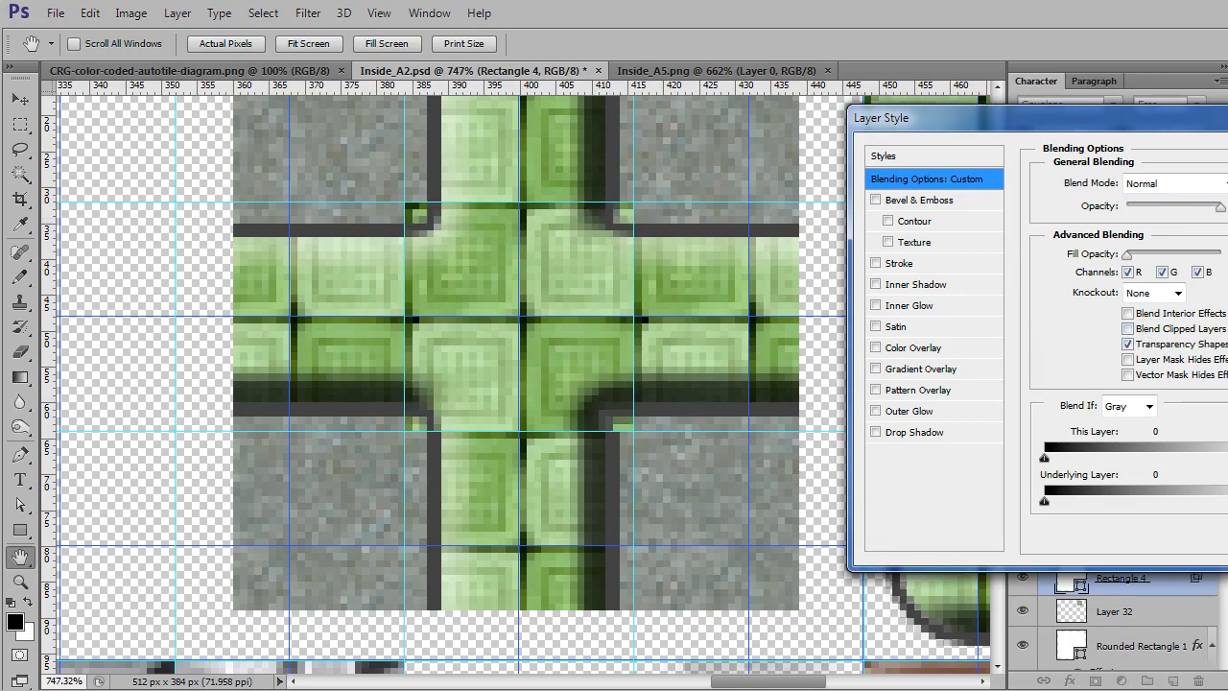
key("Return")
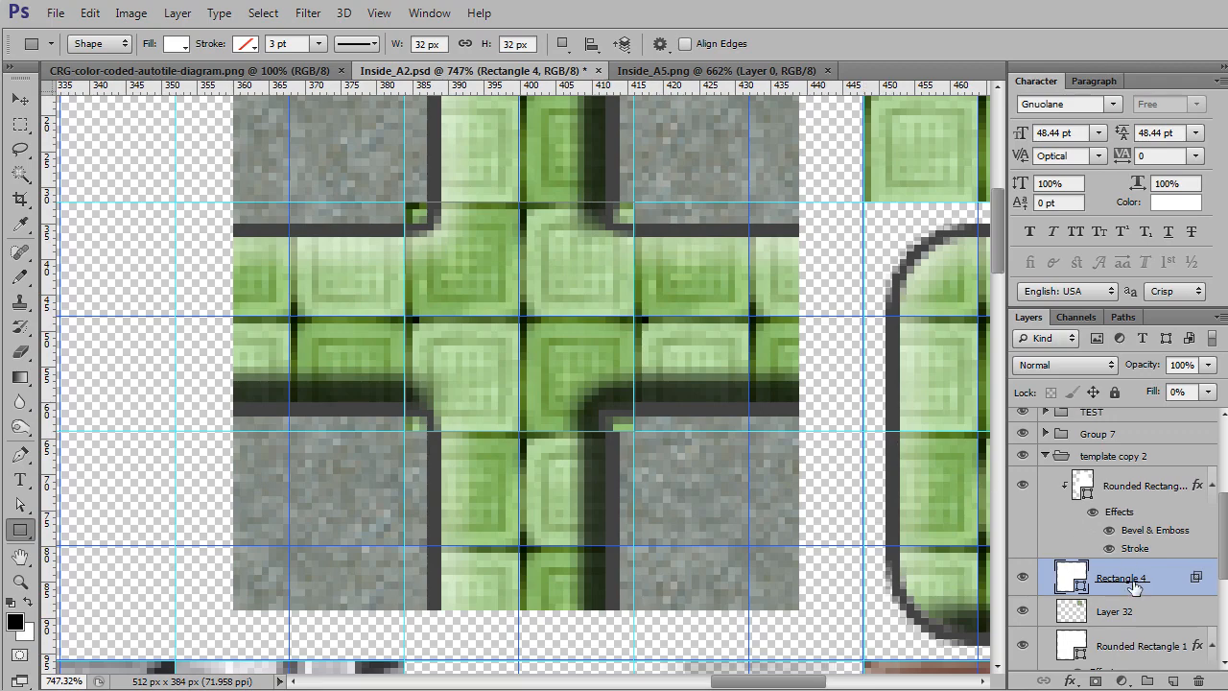
Move the clipped cross shape and Rectangle 4 together onto the autotile's inner-corner tile, aligned with its guides
left_click(1130, 485, "ctrl")
scroll(655, 340, "down", 5)
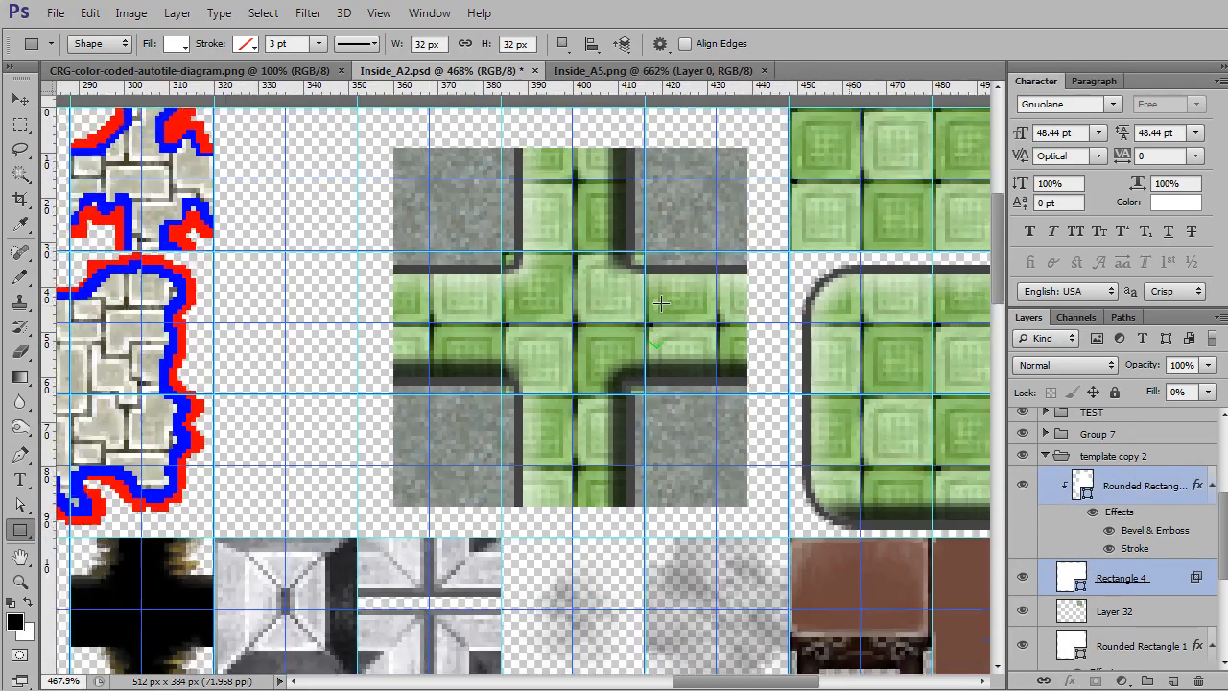
key("v")
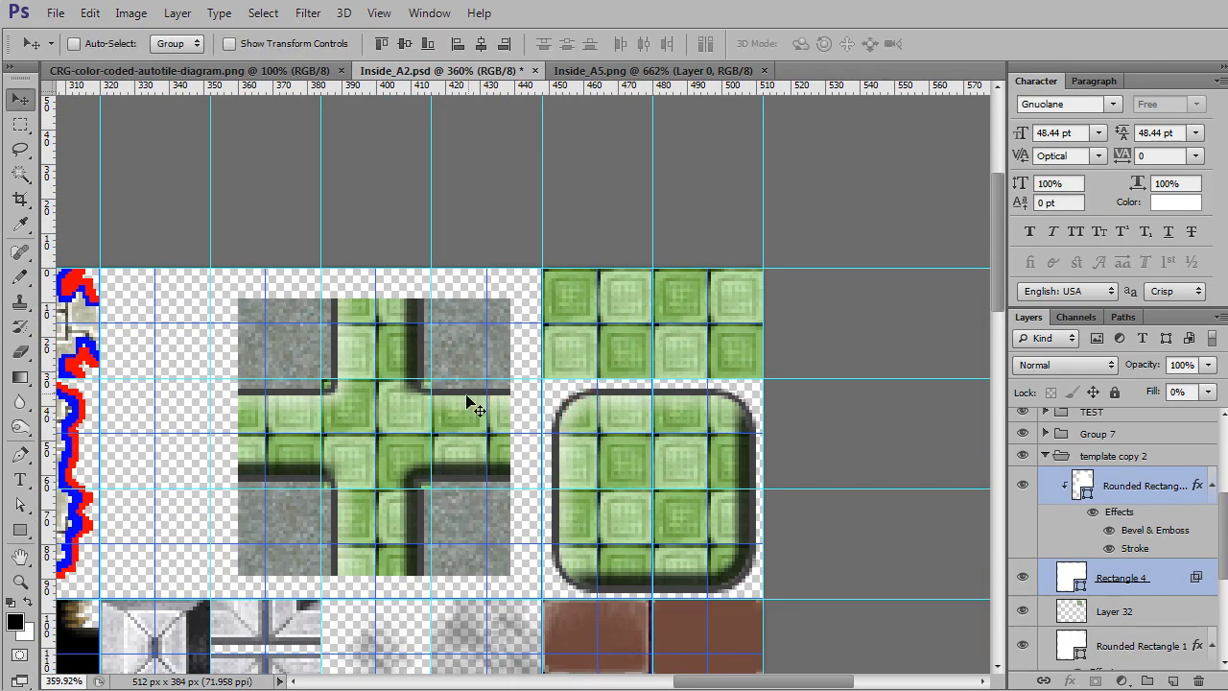
left_click_drag(397, 416, 726, 318)
scroll(726, 316, "up", 2)
scroll(726, 317, "up", 4)
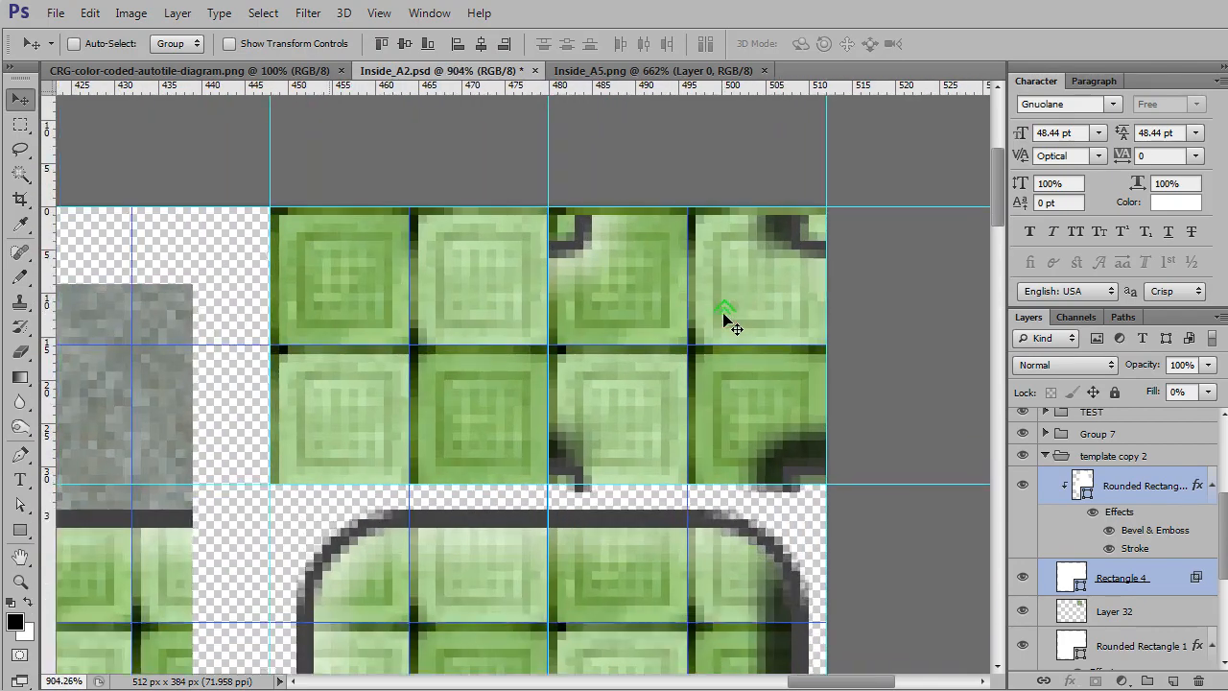
key("Up")
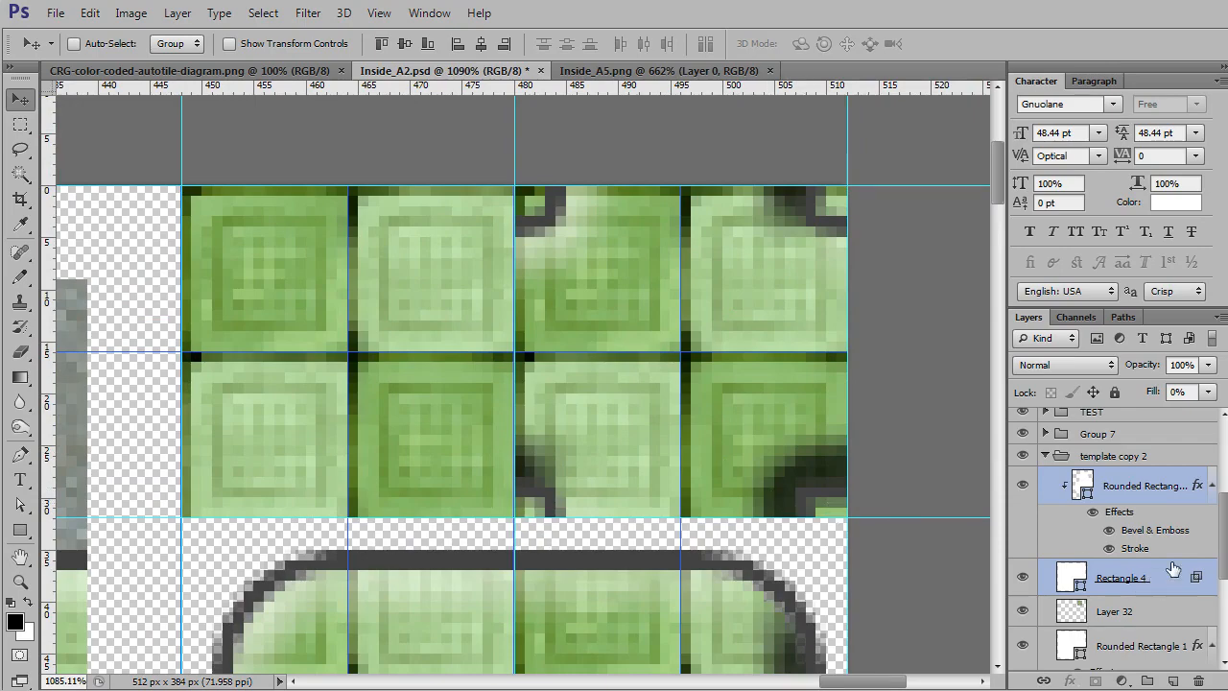
On Rectangle 3's layer mask, lasso the four corner areas enclosed by the inner-corner tile's stroke and fill them with black
scroll(1172, 569, "down", 5)
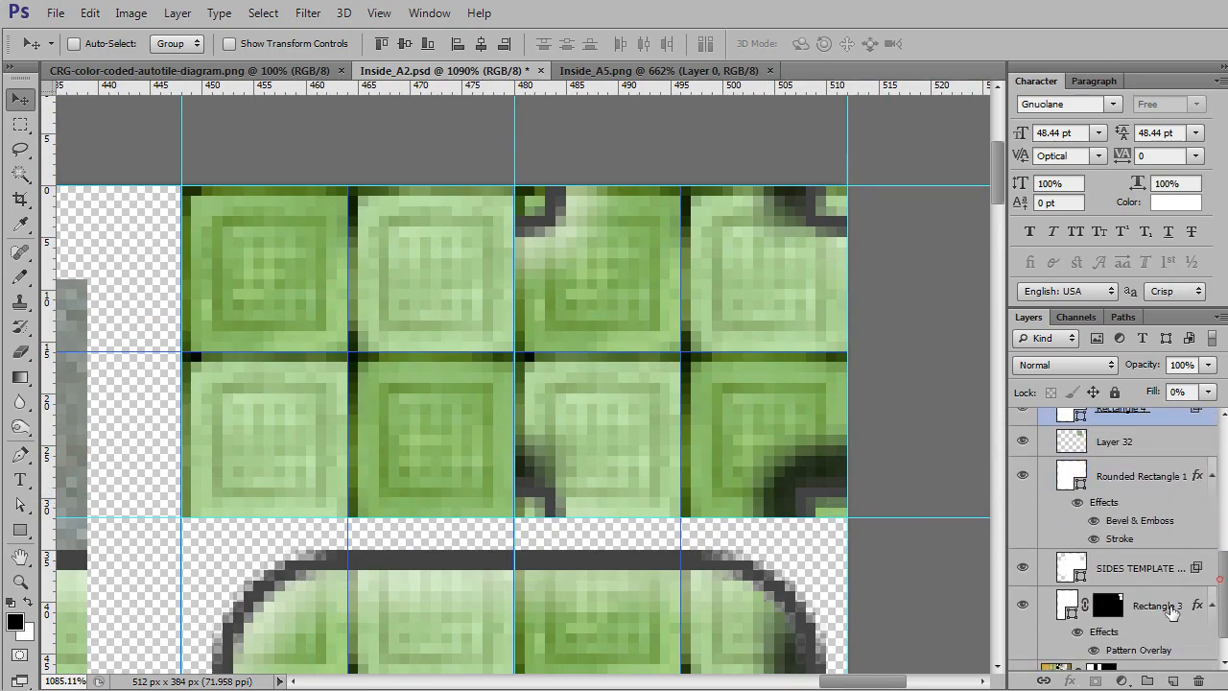
left_click(1108, 604)
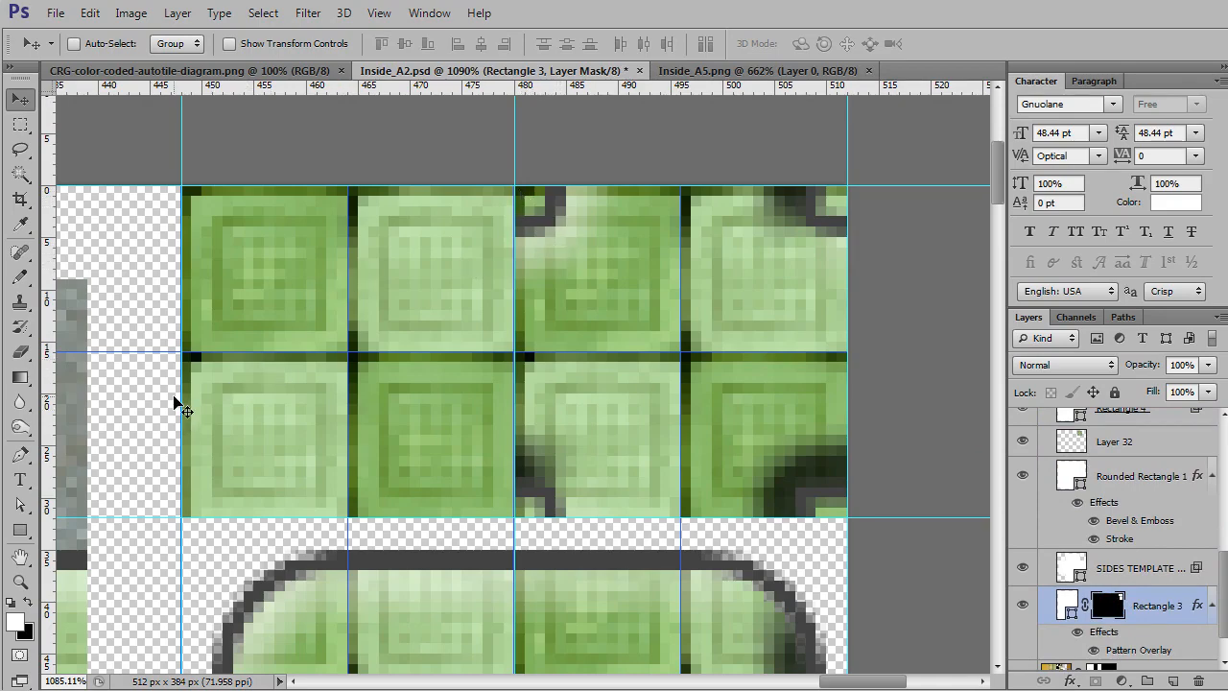
left_click(20, 148)
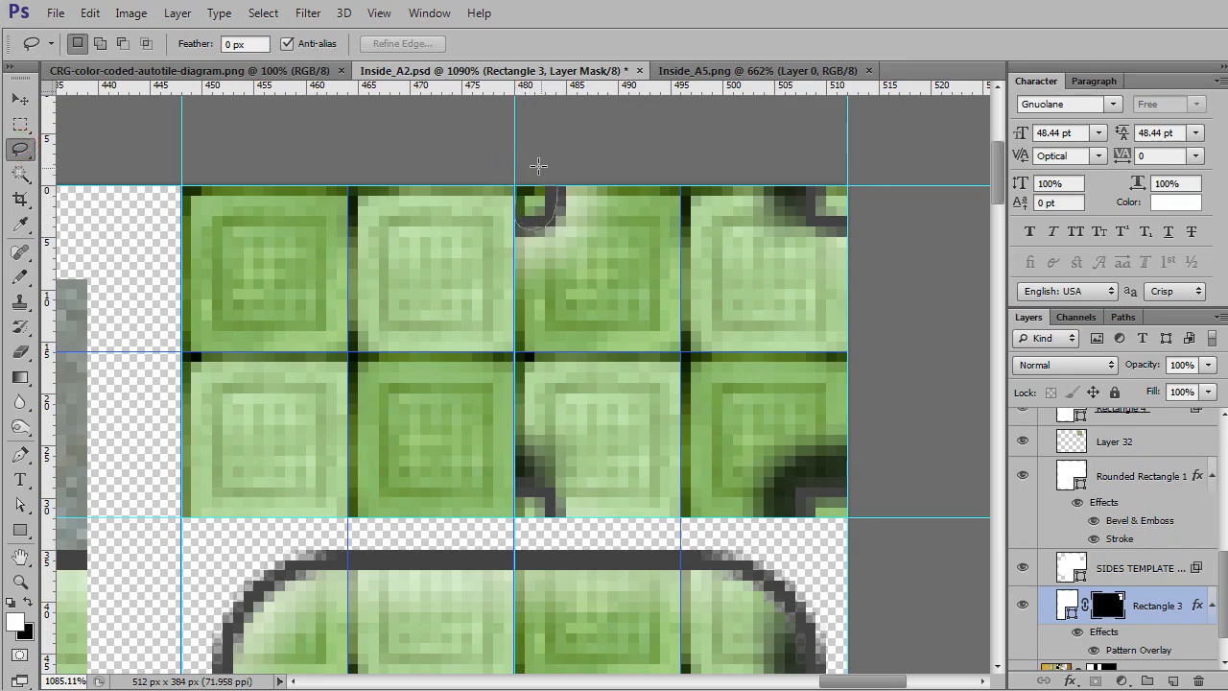
left_click_drag(538, 166, 538, 163)
mouse_move(805, 165)
left_mouse_down()
mouse_move(809, 202)
mouse_move(836, 227)
mouse_move(867, 207)
left_mouse_up()
mouse_move(866, 487)
left_mouse_down()
mouse_move(798, 500)
mouse_move(840, 531)
mouse_move(858, 522)
mouse_move(865, 489)
left_mouse_up()
mouse_move(556, 531)
left_mouse_down()
mouse_move(550, 500)
mouse_move(516, 492)
mouse_move(515, 533)
mouse_move(557, 530)
left_mouse_up()
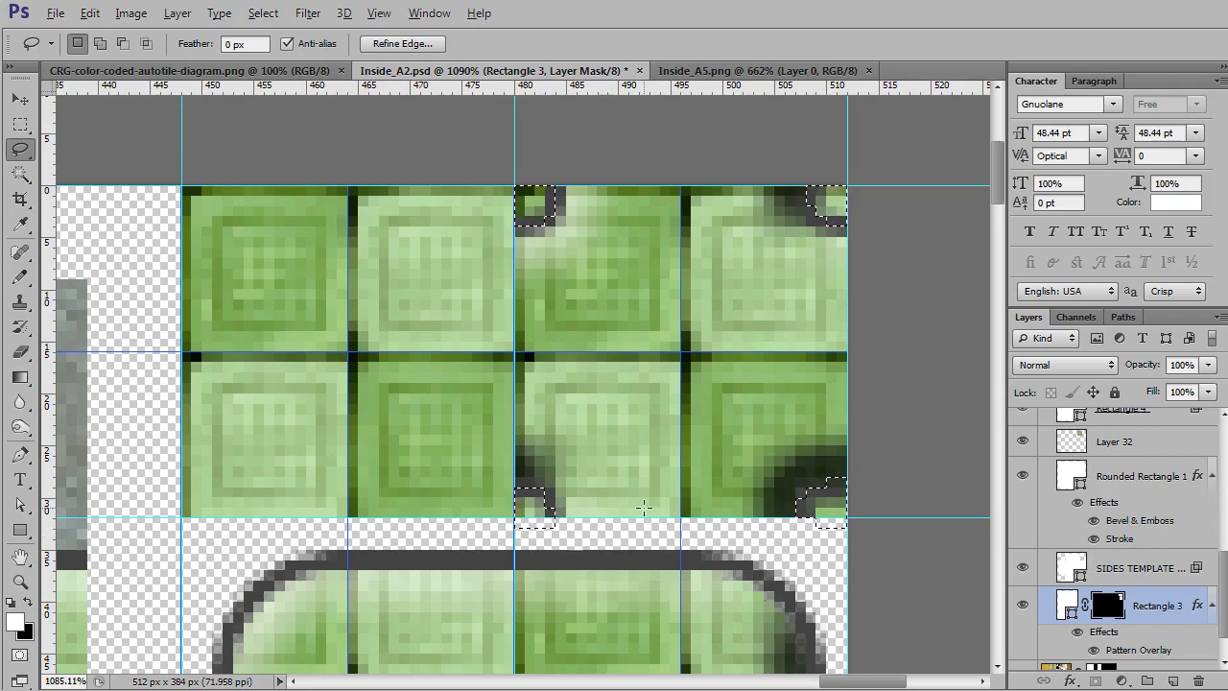
key("alt+BackSpace")
key("x")
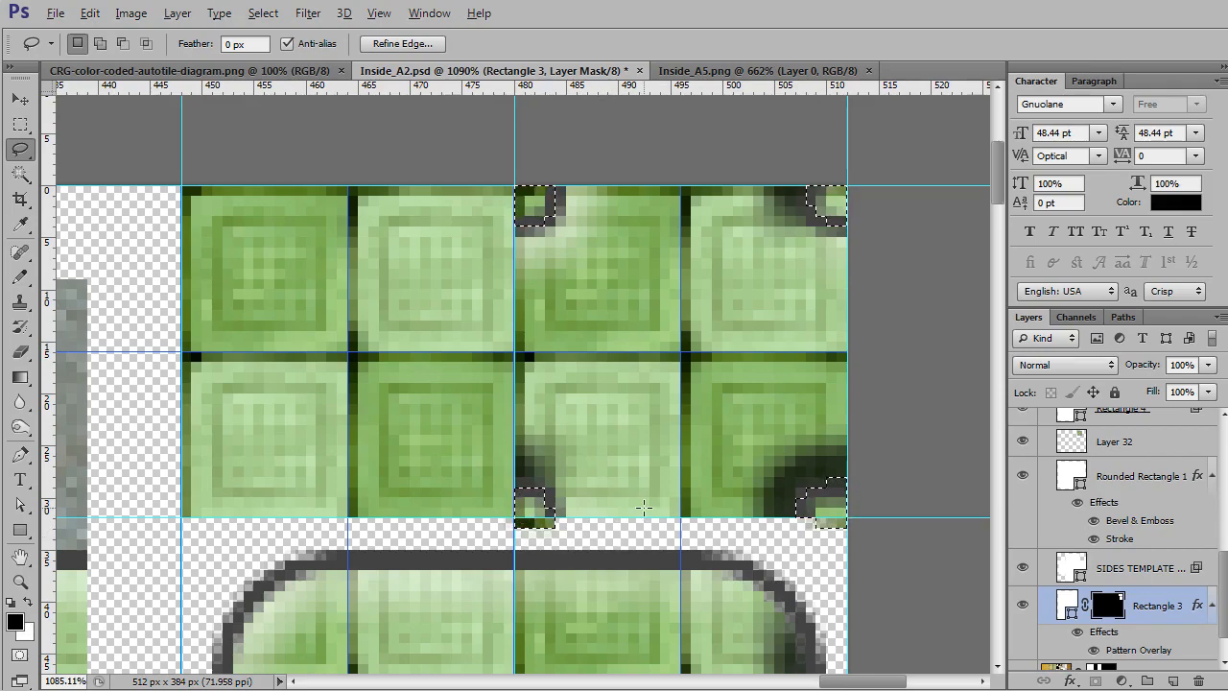
key("alt+BackSpace")
key("ctrl+d")
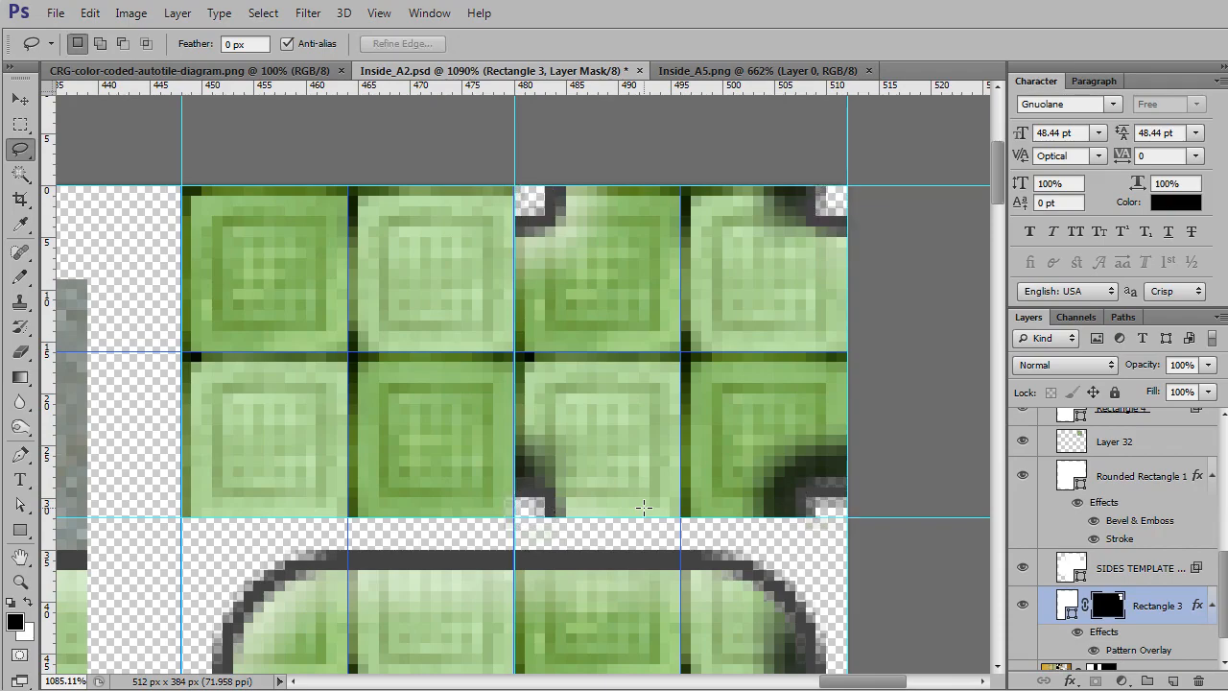
Duplicate Rounded Rectangle 1 and scale the copy to 41.82%, centred on the green autotile's first 32 px tile
scroll(643, 506, "down", 6)
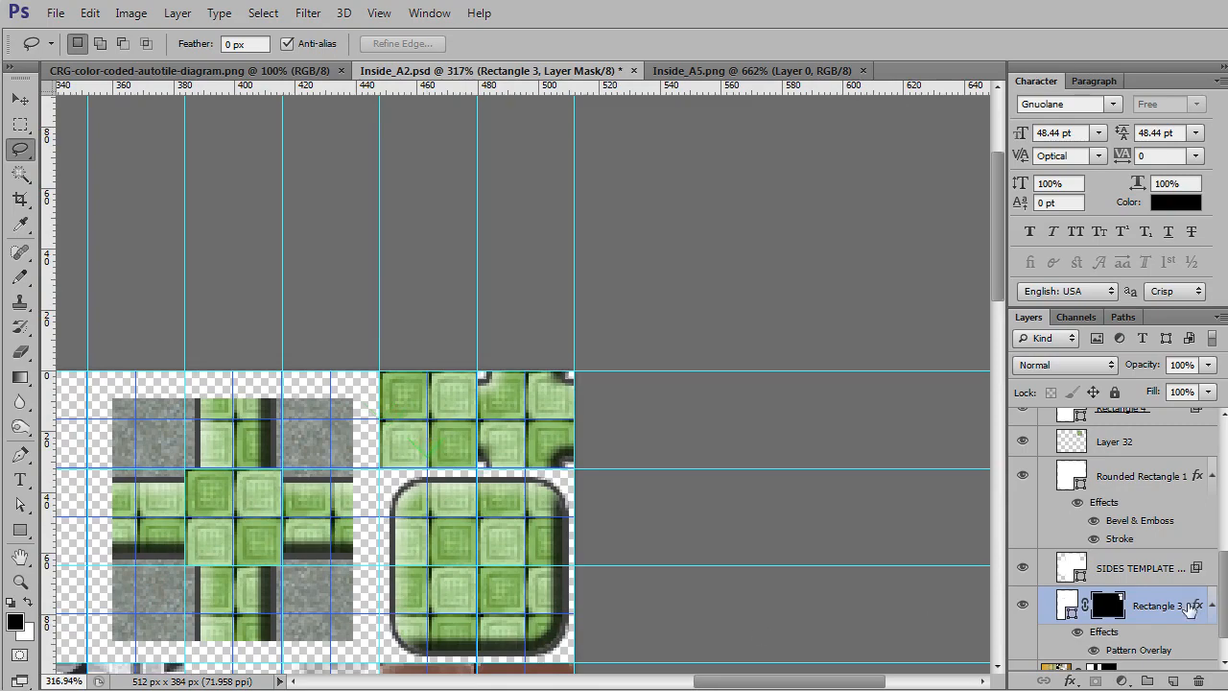
scroll(1218, 605, "up", 3)
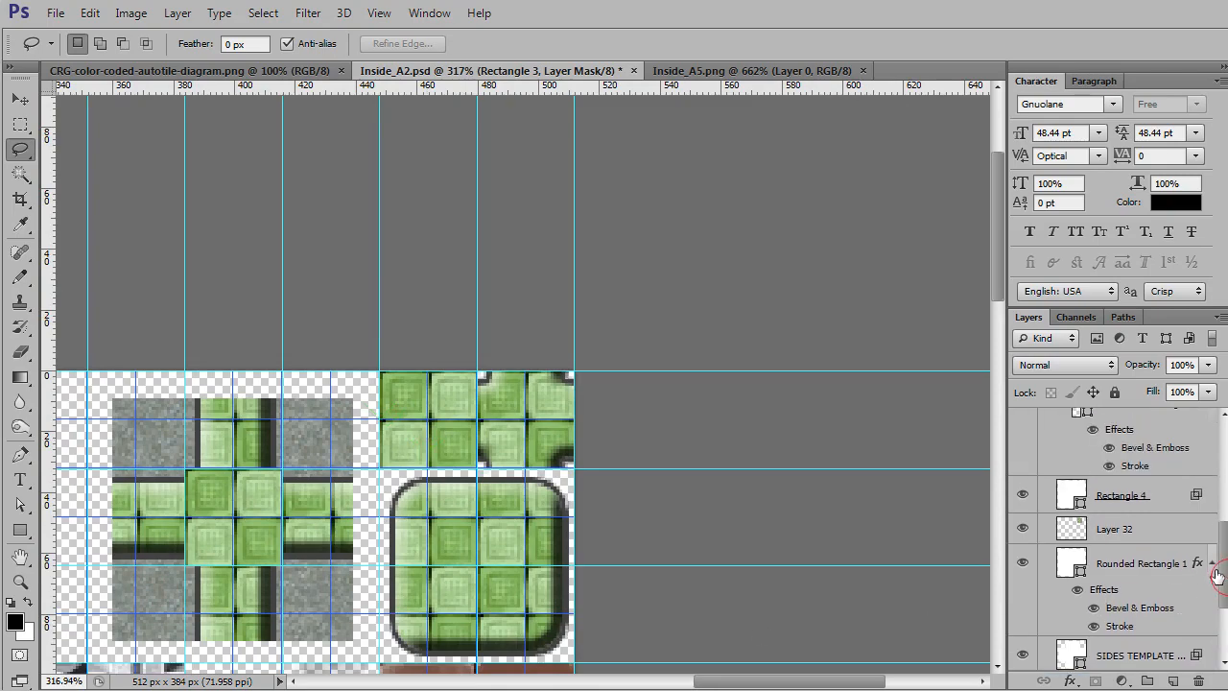
left_click_drag(1221, 568, 1220, 550)
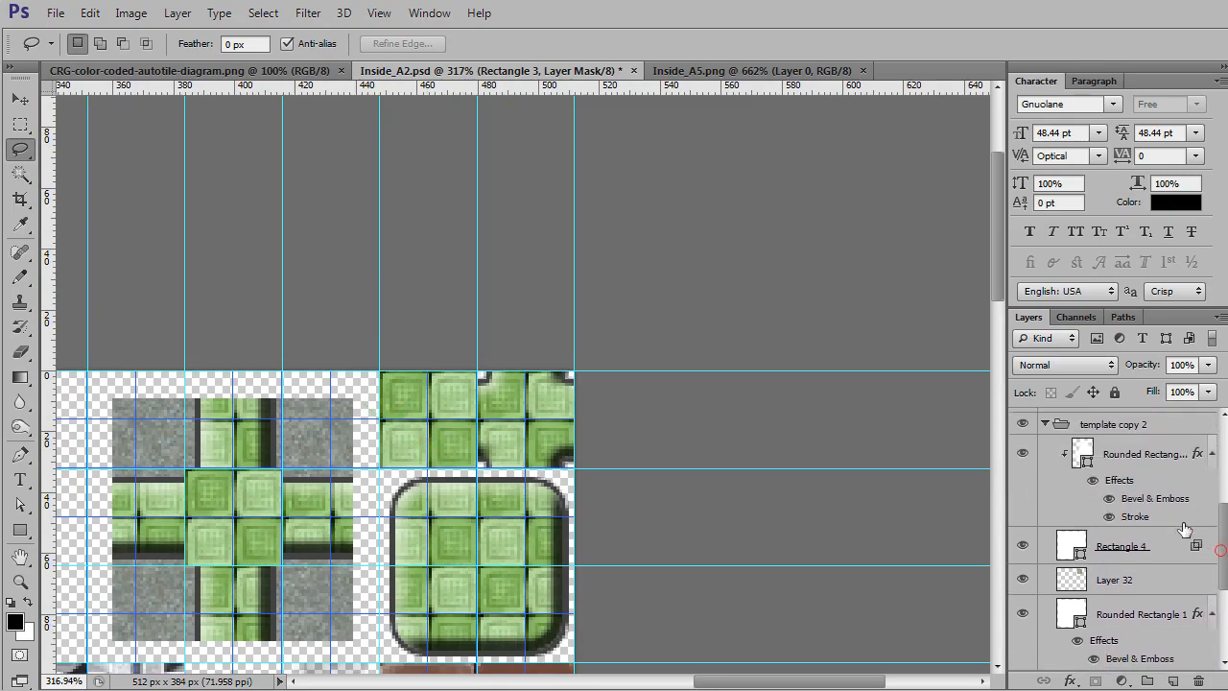
left_click(1112, 614)
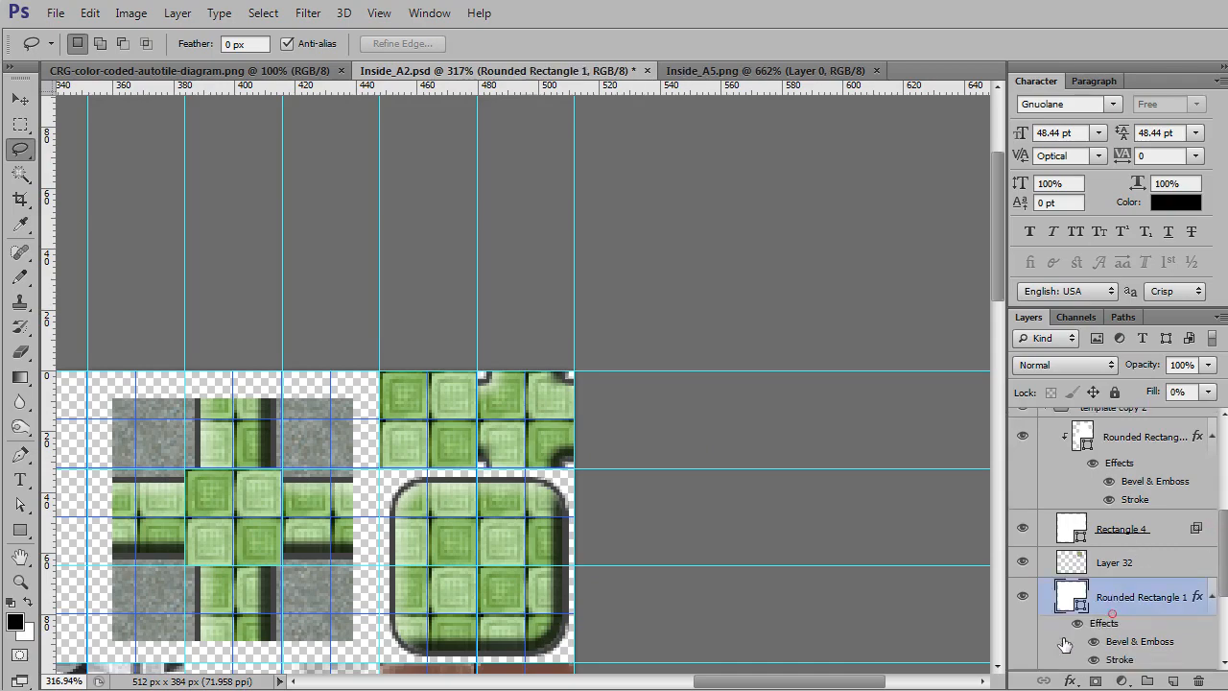
key("ctrl+j")
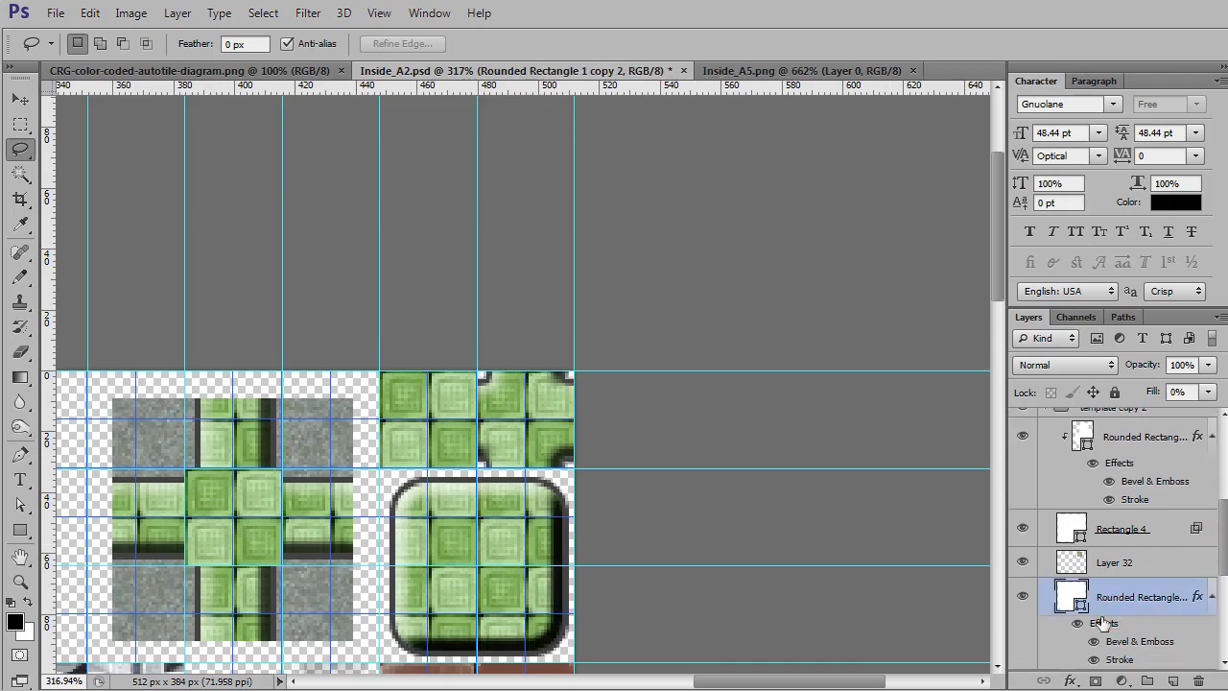
key("ctrl+t")
scroll(590, 605, "down", 1)
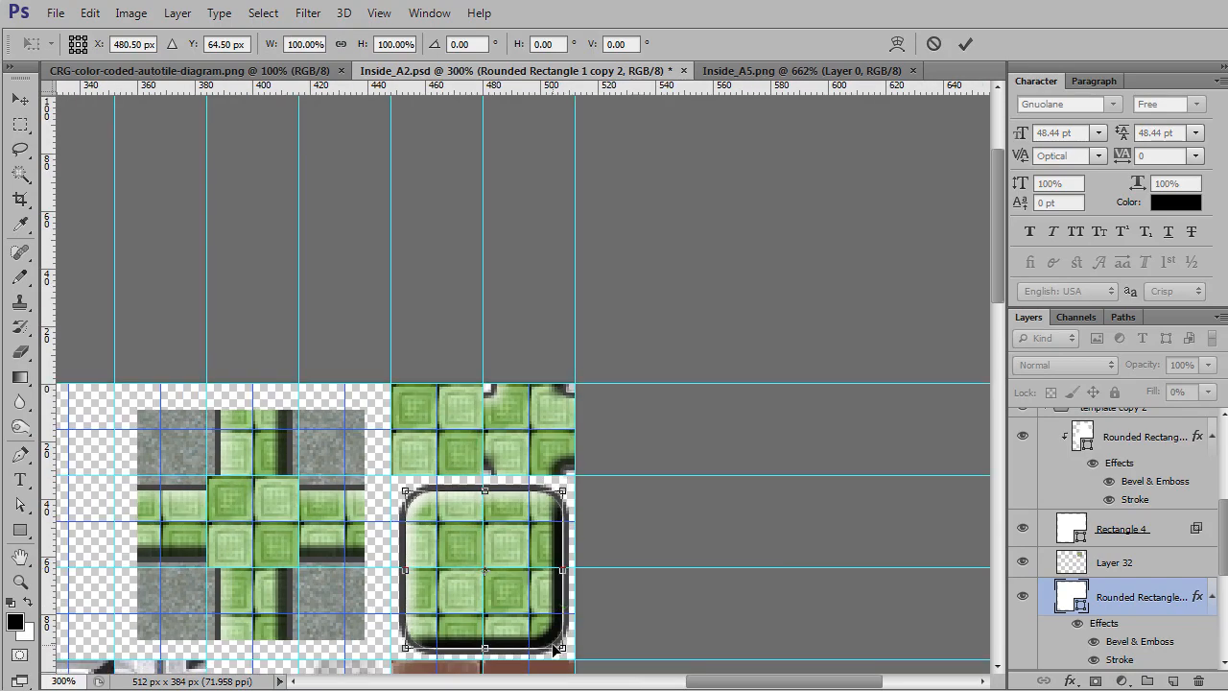
left_click_drag(561, 648, 458, 451)
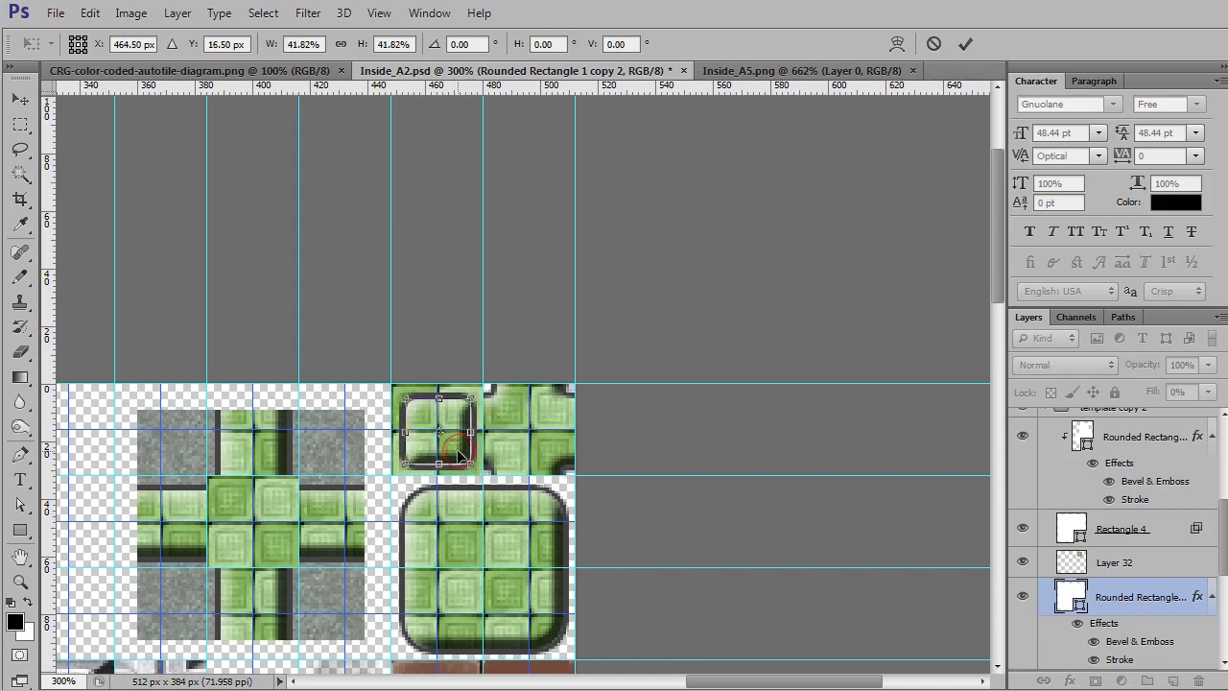
key("Return")
key("l")
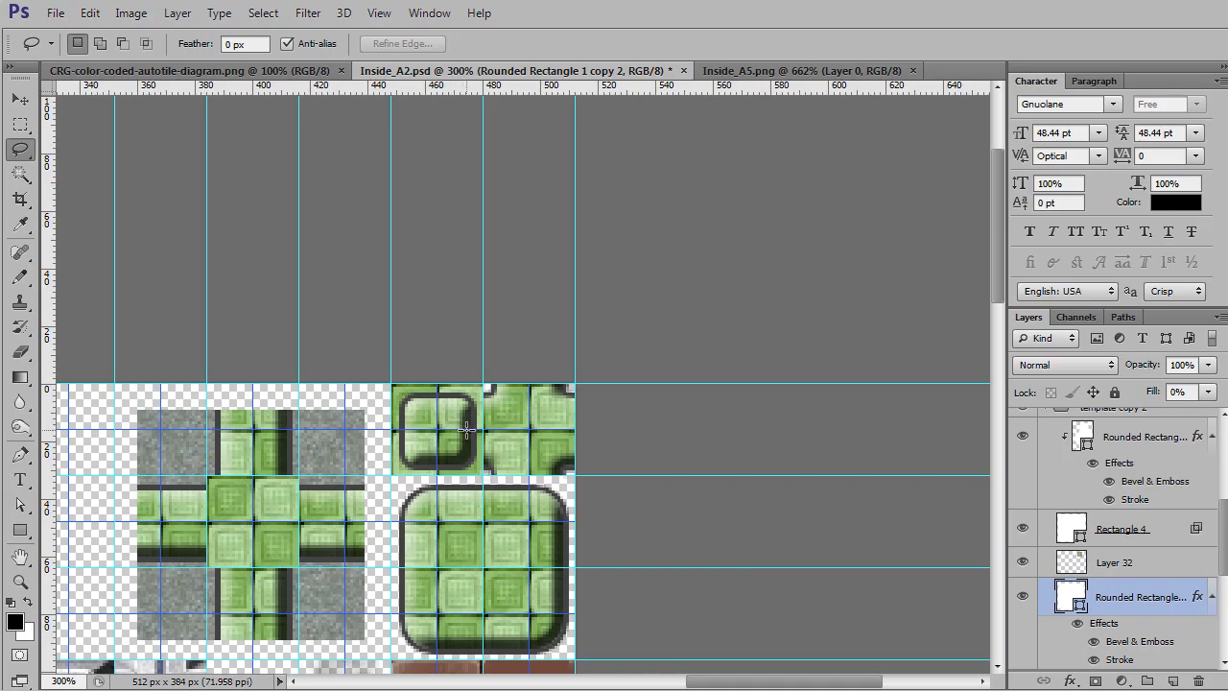
Save Inside_A2.psd and update Inside_A2.png in the project's Tilesets folder
key("ctrl+s")
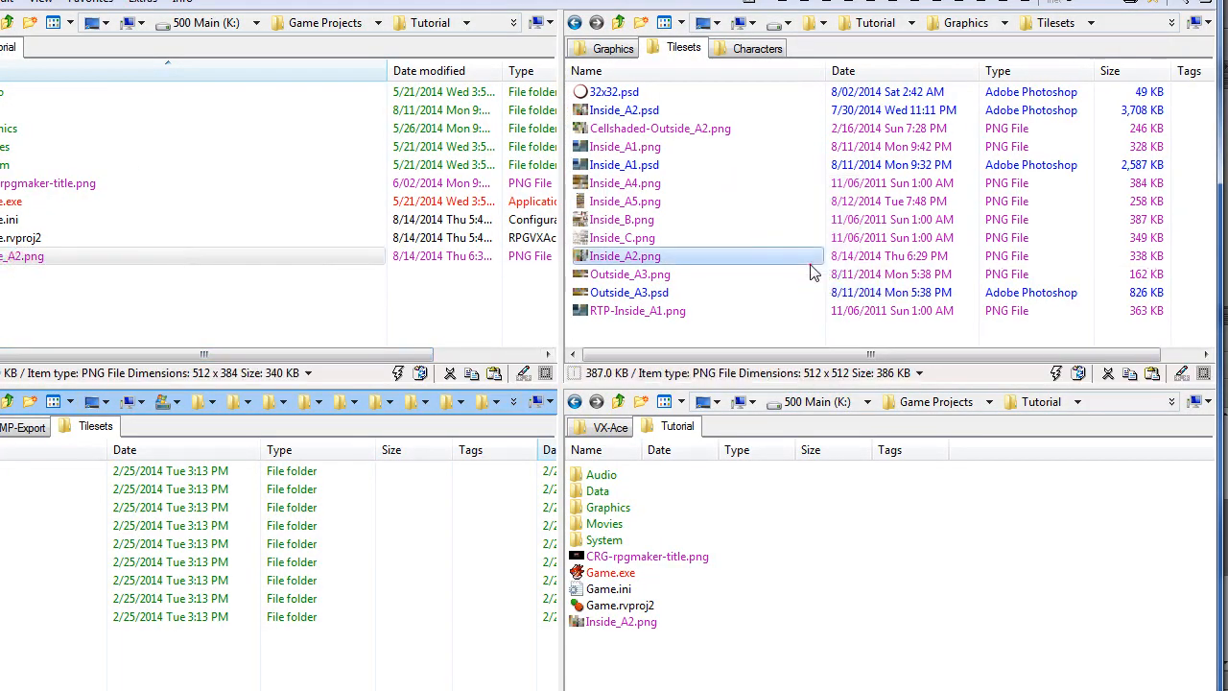
left_click_drag(810, 273, 811, 267)
left_click(596, 200)
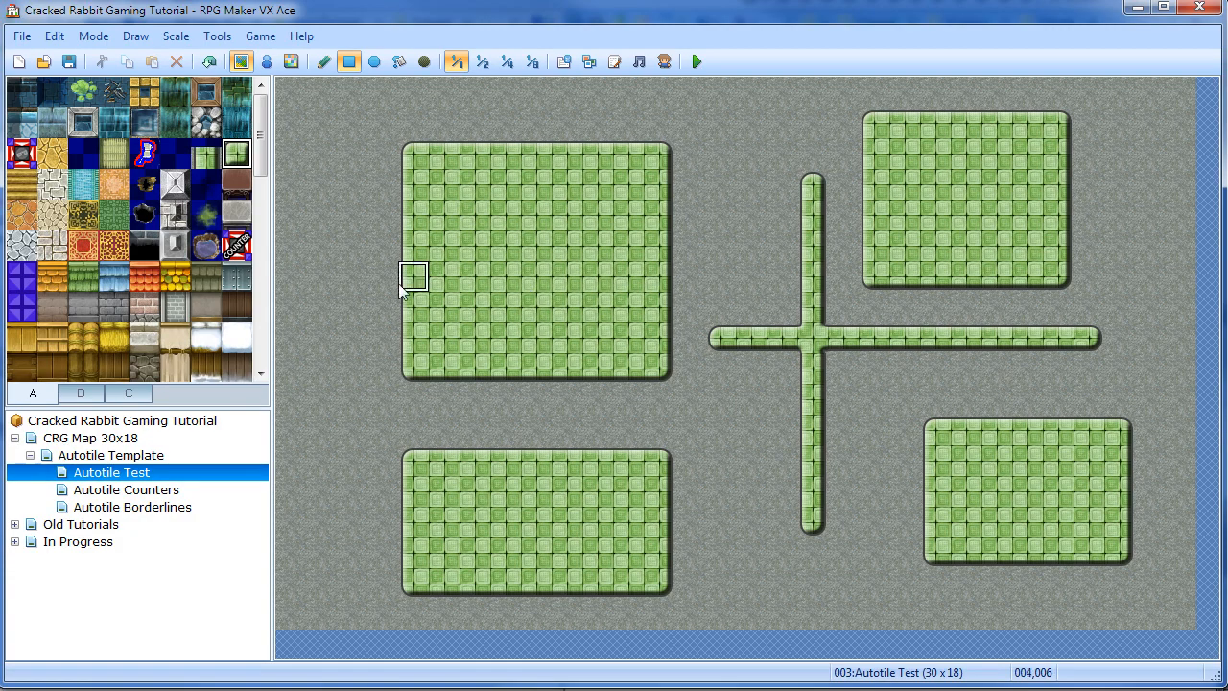
In RPG Maker VX Ace, paint the green autotile on the Autotile Test map as two isolated tiles, a block and connected strips near the cross
left_click(239, 163)
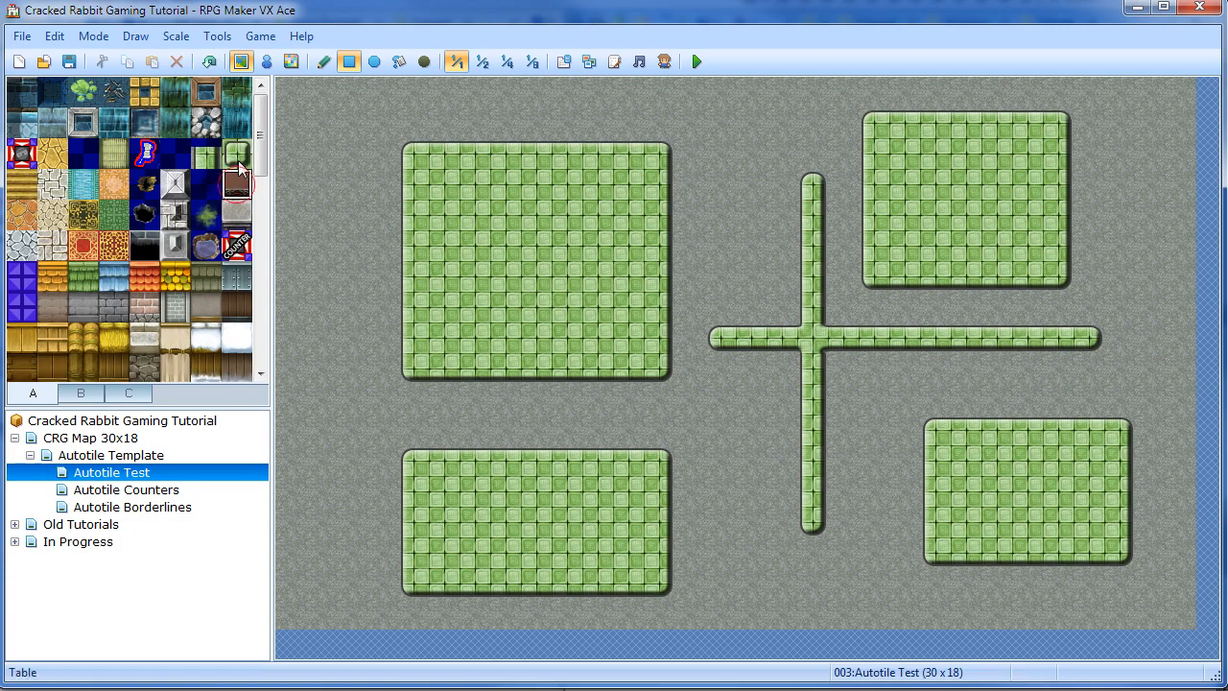
left_click(733, 186)
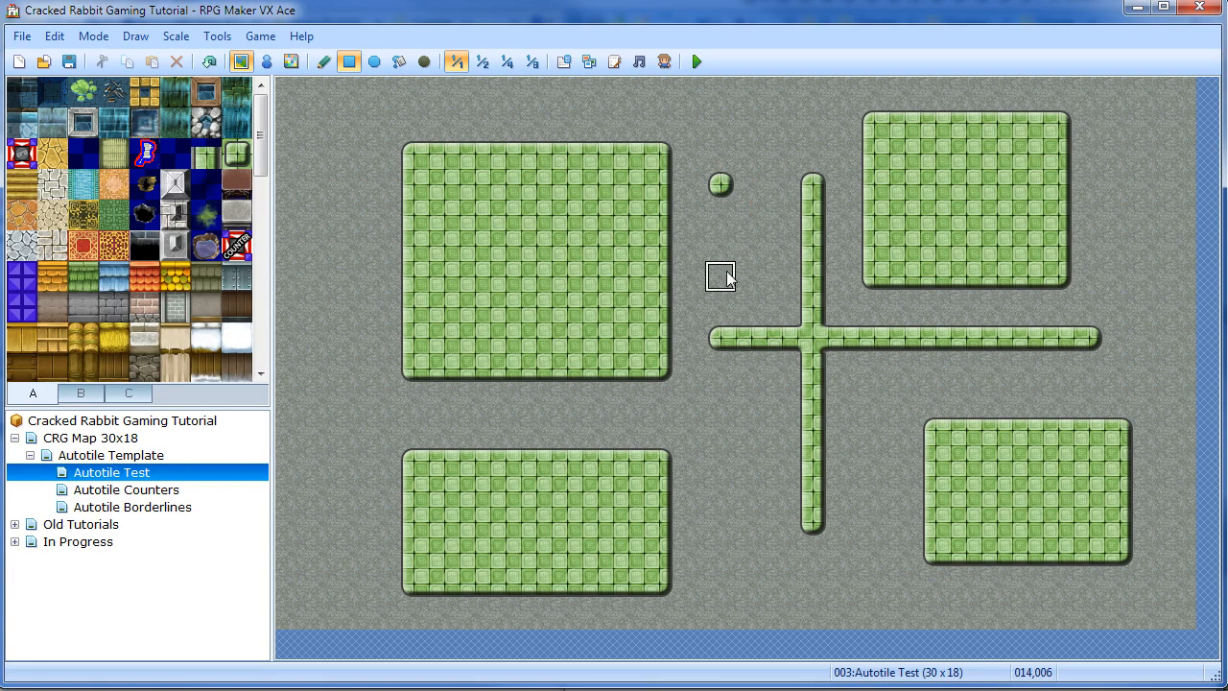
left_click(726, 248)
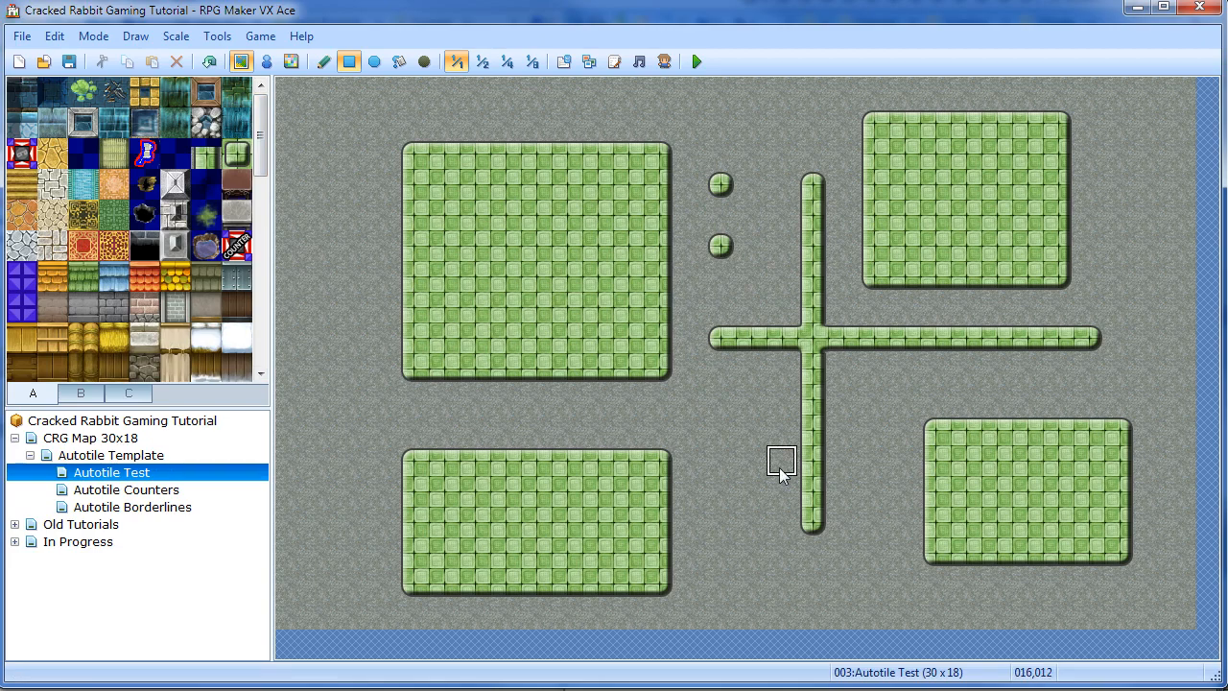
left_click_drag(709, 401, 832, 444)
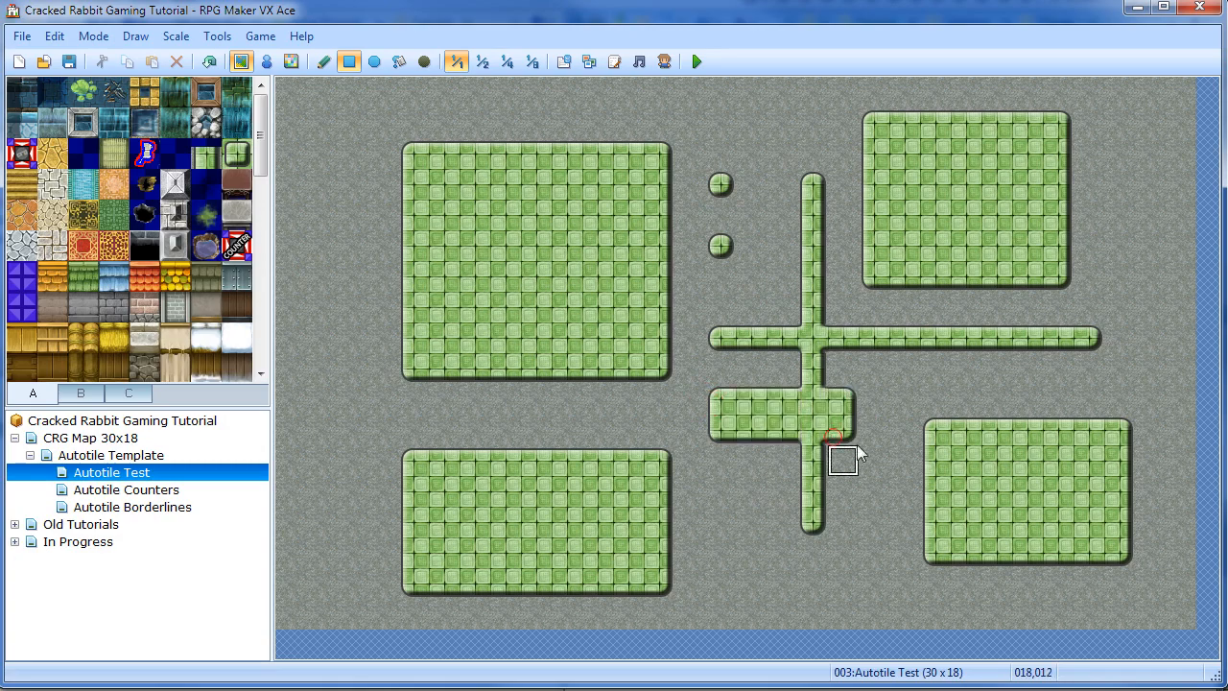
mouse_move(876, 386)
left_mouse_down()
mouse_move(877, 534)
mouse_move(748, 523)
mouse_move(766, 557)
mouse_move(726, 580)
mouse_move(905, 583)
left_mouse_up()
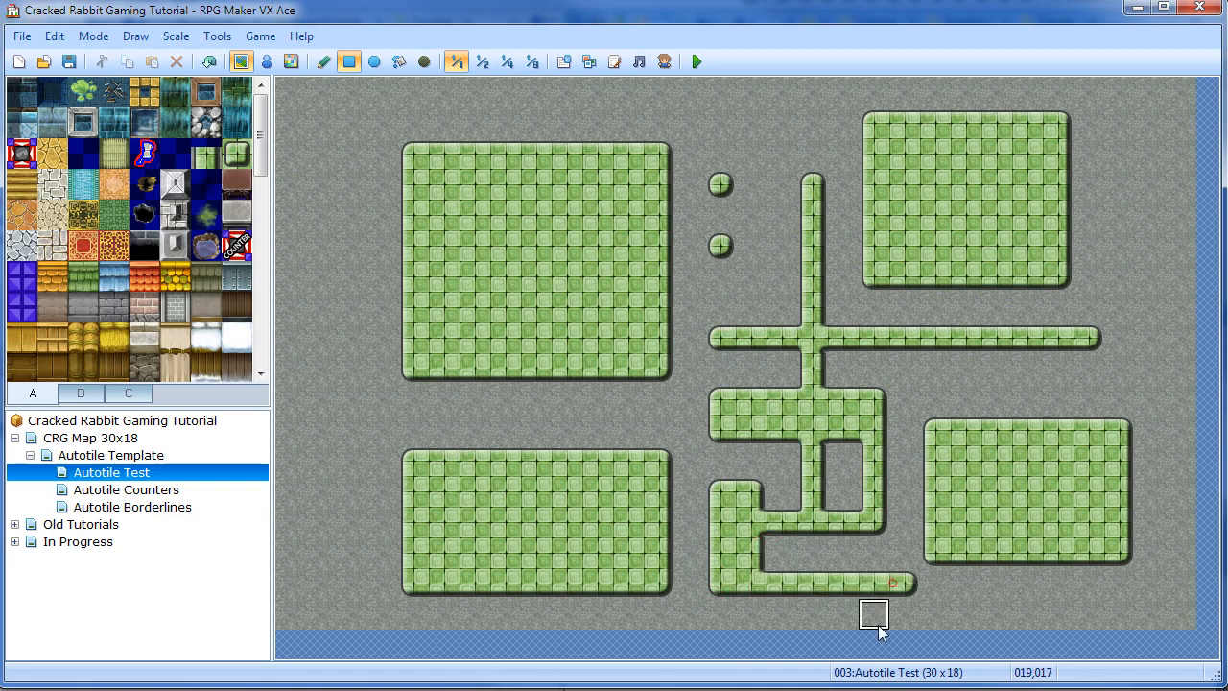
left_click(720, 244)
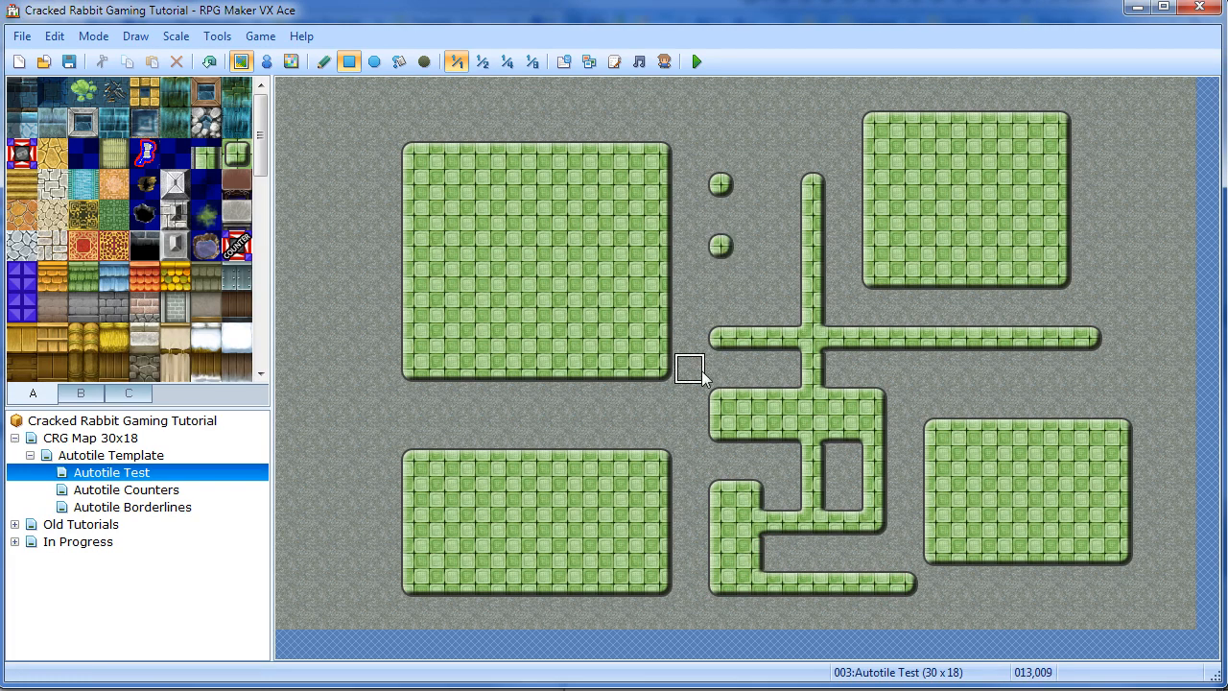
Add a two-tile-wide vertical strip and a corridor west of the rooms, and join the rooms with green paths and a central block
mouse_move(322, 246)
left_mouse_down()
mouse_move(326, 347)
mouse_move(342, 349)
left_mouse_up()
left_click_drag(341, 424, 328, 309)
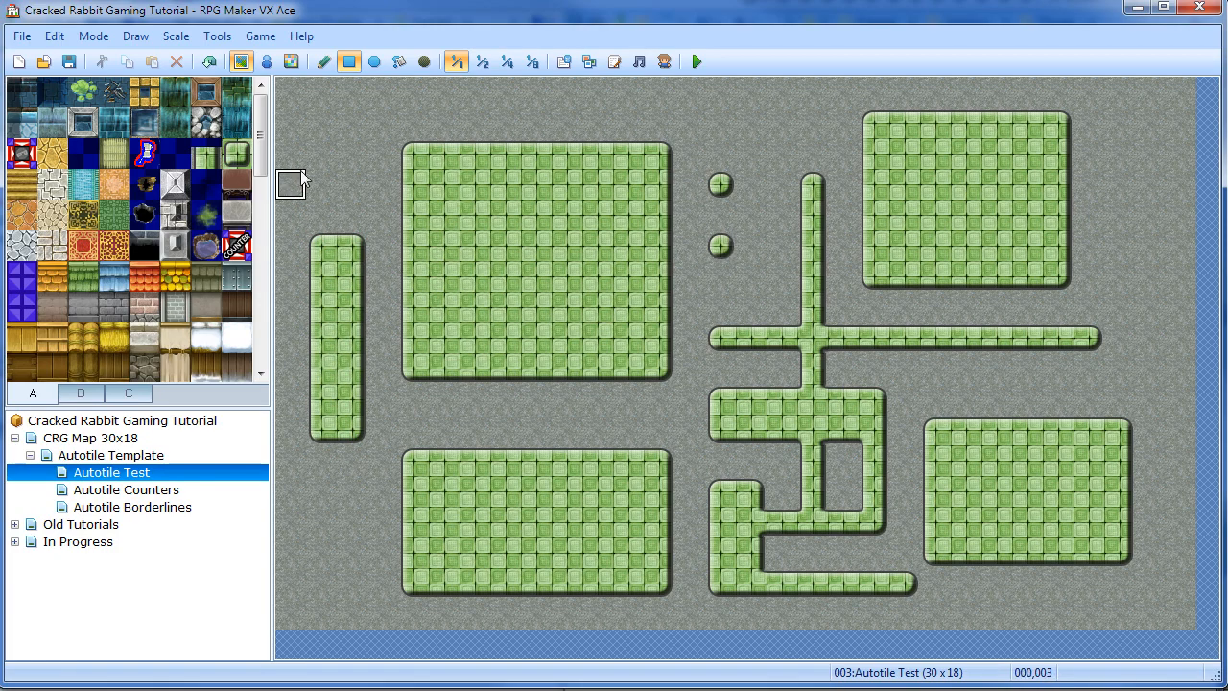
left_click_drag(297, 178, 384, 182)
left_click_drag(471, 124, 1003, 122)
left_click_drag(965, 184, 965, 487)
left_click_drag(1088, 338, 587, 460)
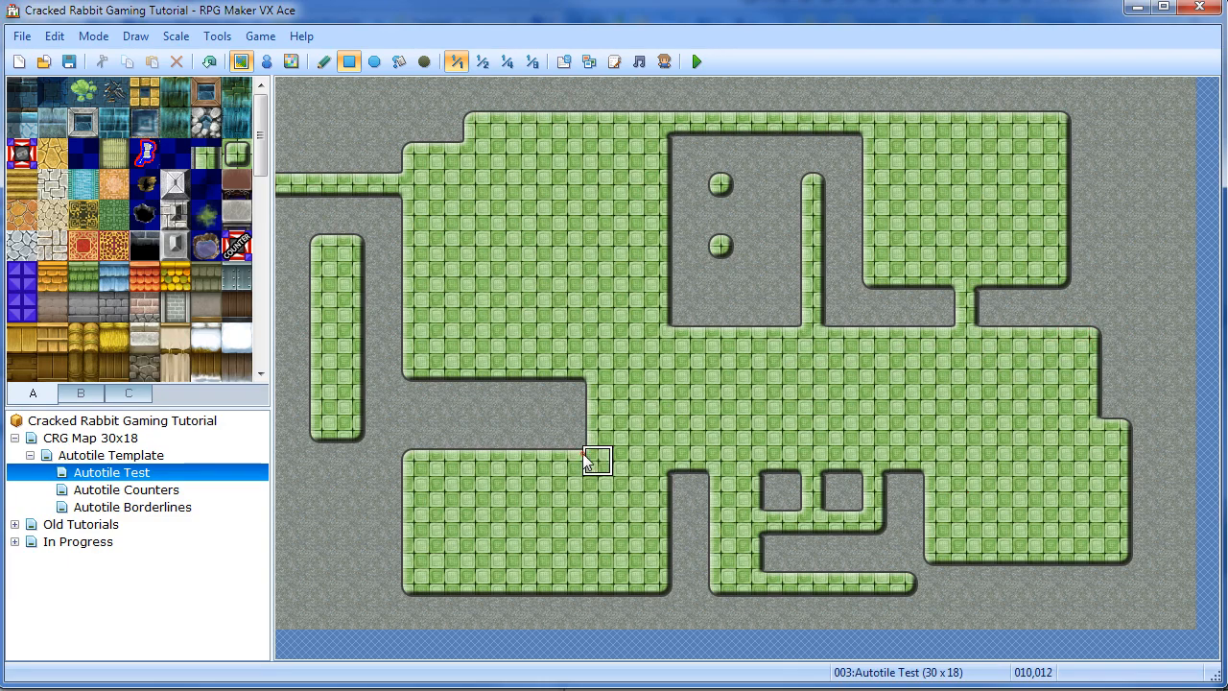
Extend the green floor with a passage between the western rooms, a southwest corridor, and fills along the south and east sides
left_click_drag(506, 399, 476, 429)
left_click_drag(445, 533, 296, 547)
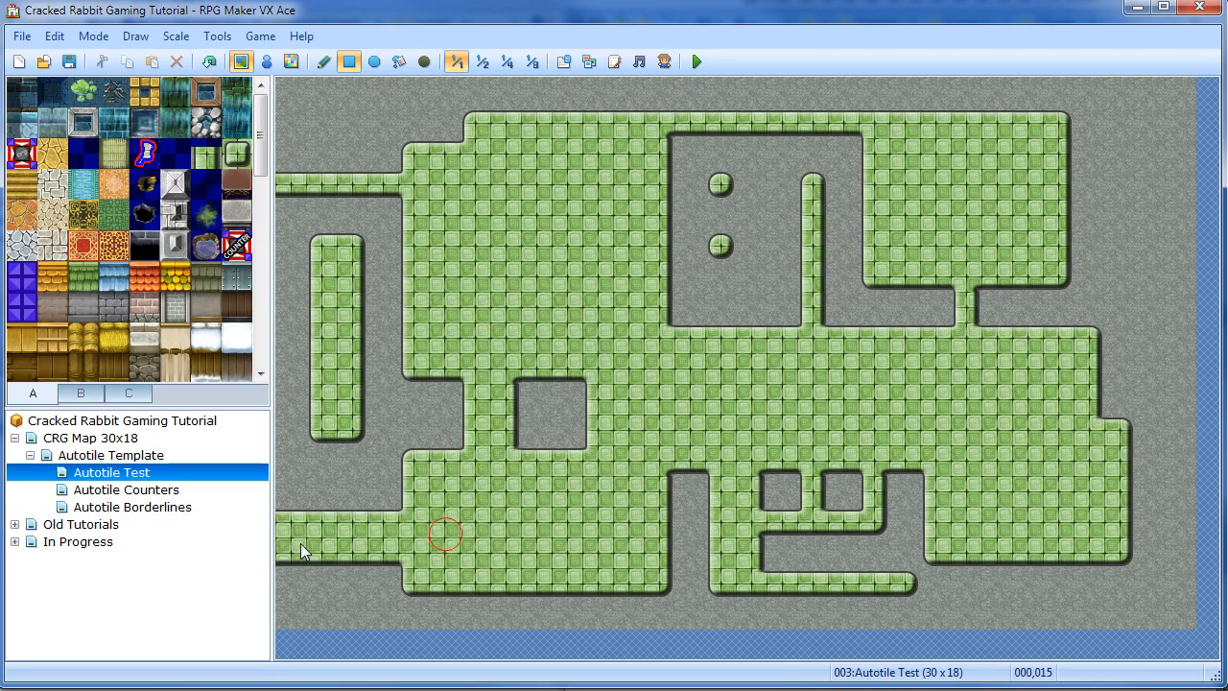
left_click_drag(547, 548, 971, 585)
left_click_drag(1026, 614, 1077, 458)
left_click_drag(1092, 401, 1108, 318)
mouse_move(1073, 189)
left_mouse_down()
mouse_move(1082, 257)
mouse_move(1118, 302)
left_mouse_up()
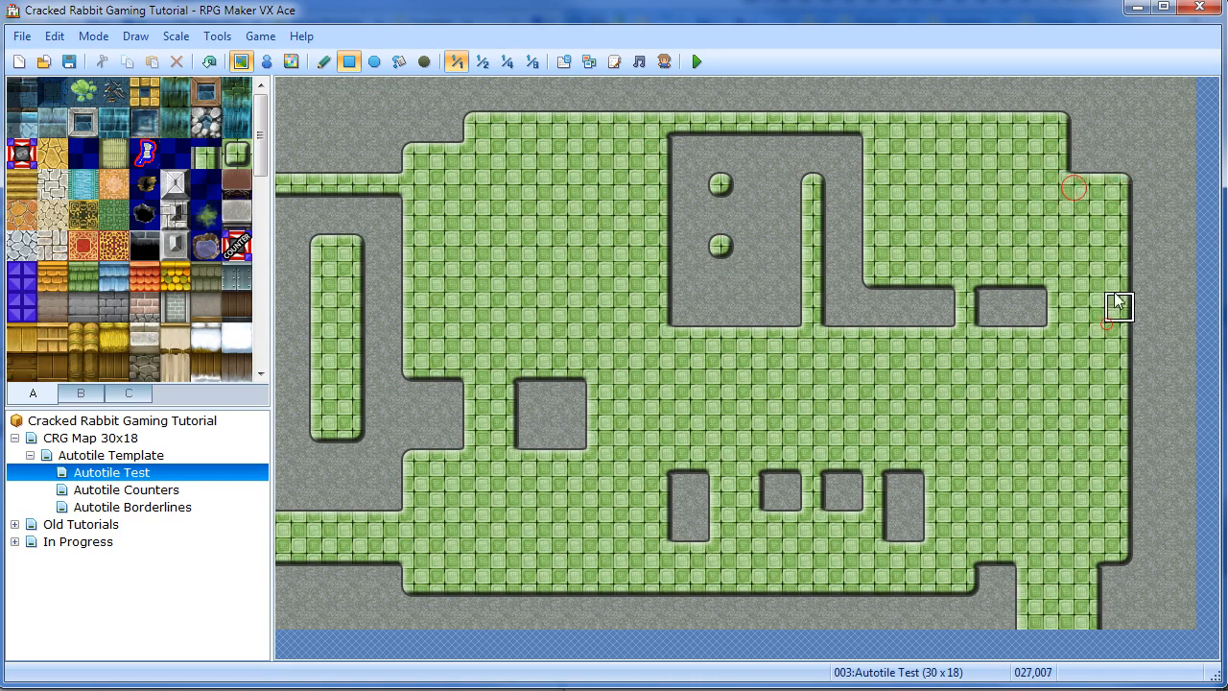
left_click_drag(897, 199, 595, 203)
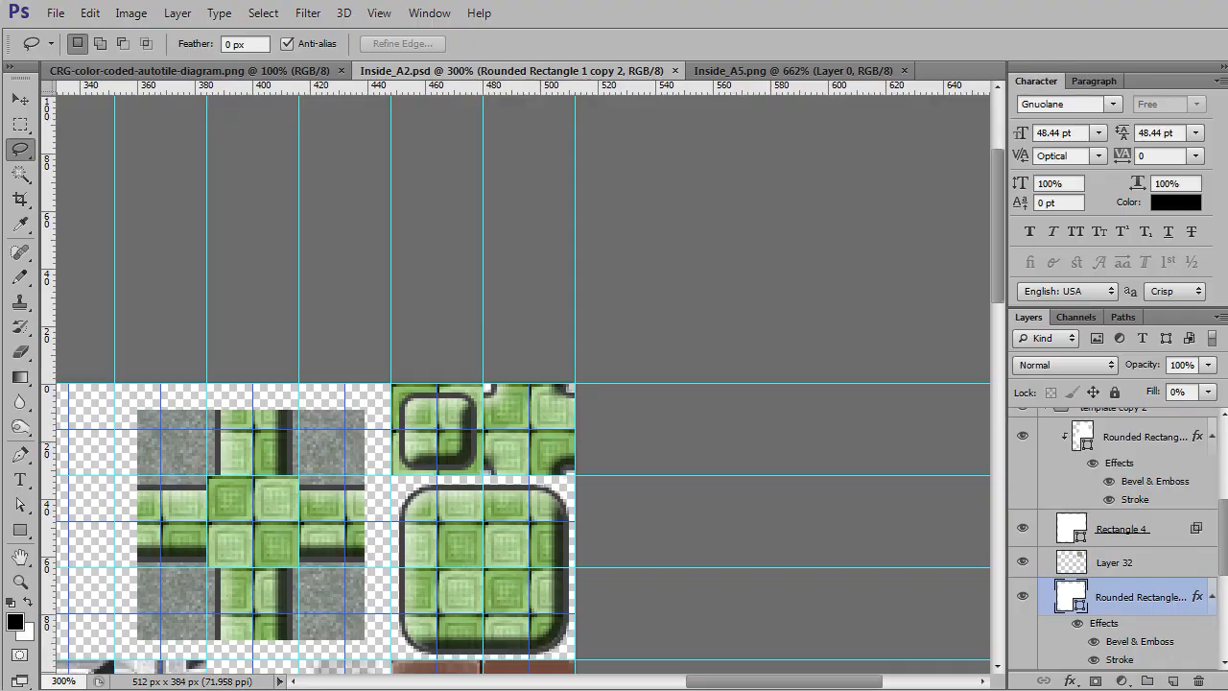
Switch back to Photoshop and, on the corner layer, pencil a thicker sampled-red border along the large stone tile's left edge at size 3
left_click_drag(614, 534, 819, 364)
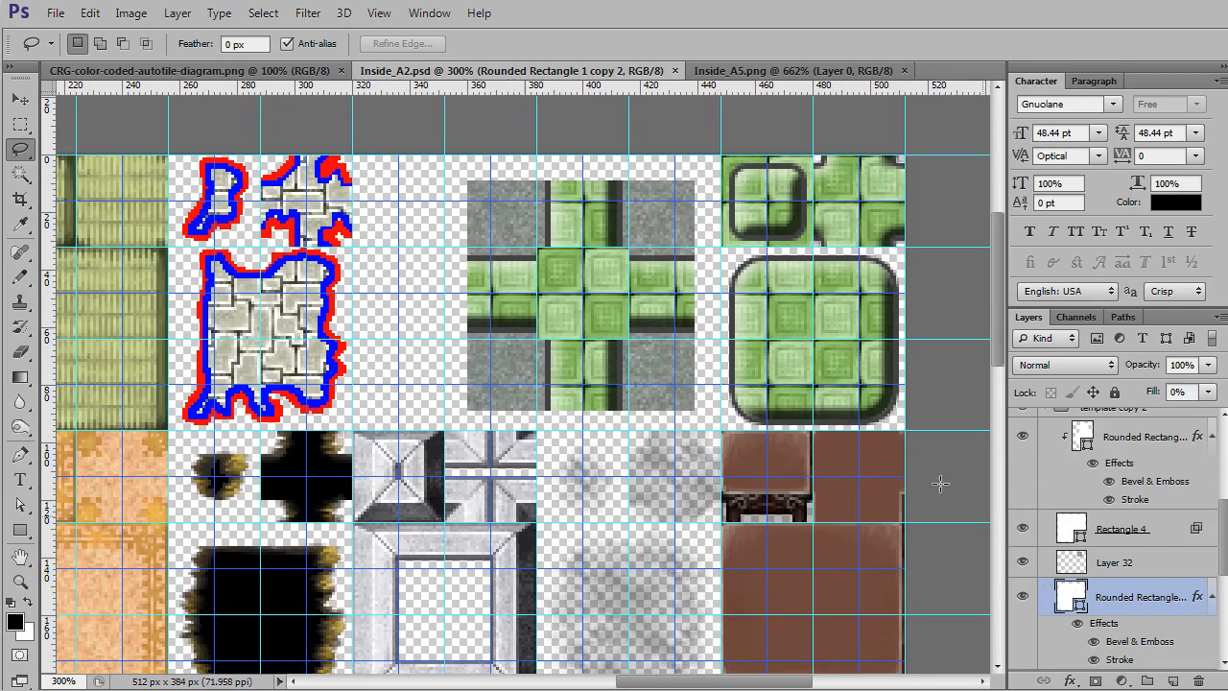
left_click_drag(523, 305, 780, 369)
left_click_drag(763, 454, 643, 432)
scroll(643, 432, "up", 3)
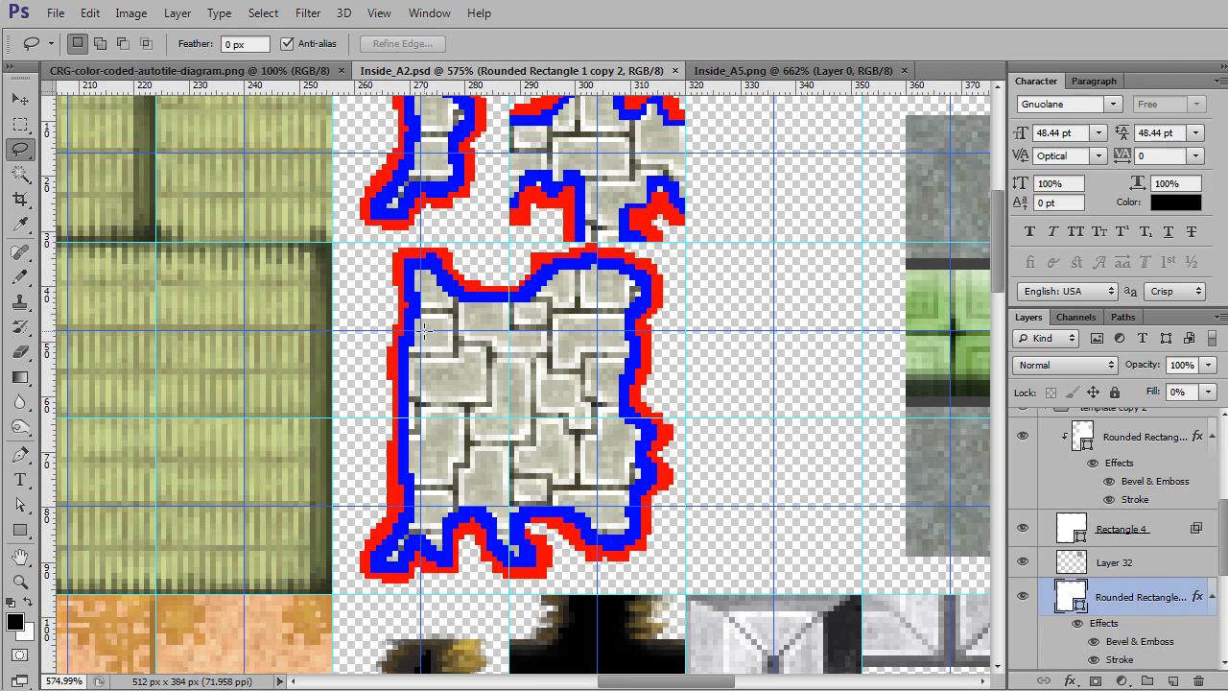
left_click(417, 288, "ctrl")
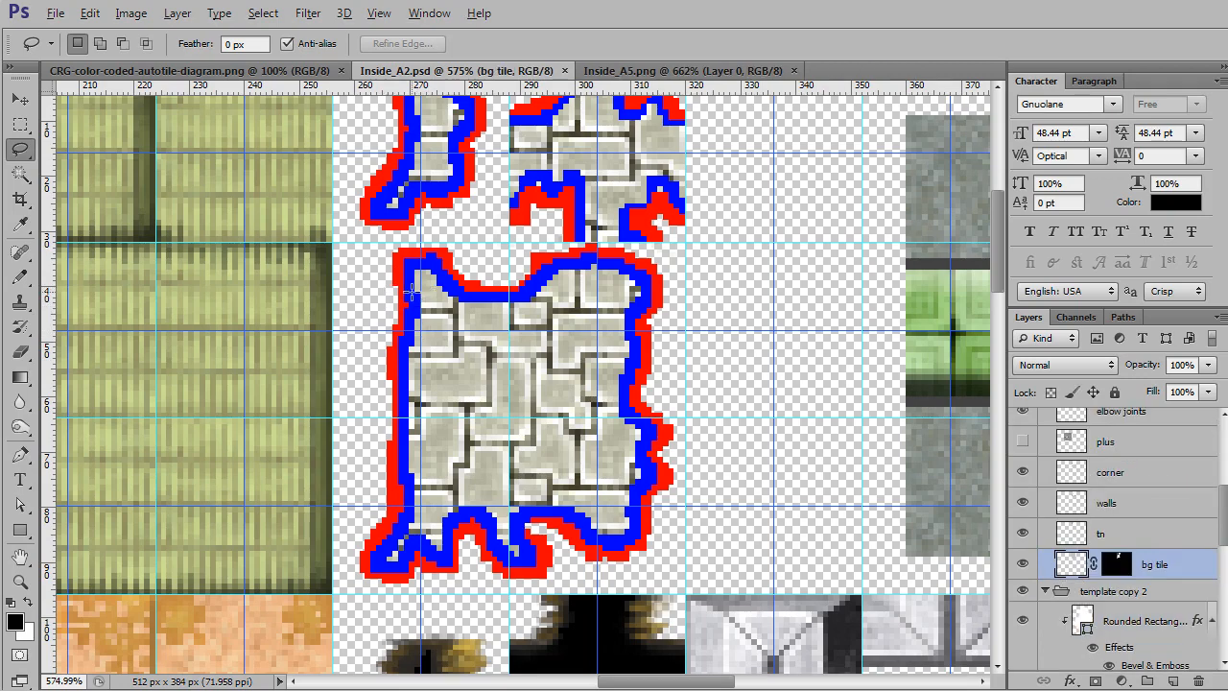
left_click(410, 291, "ctrl")
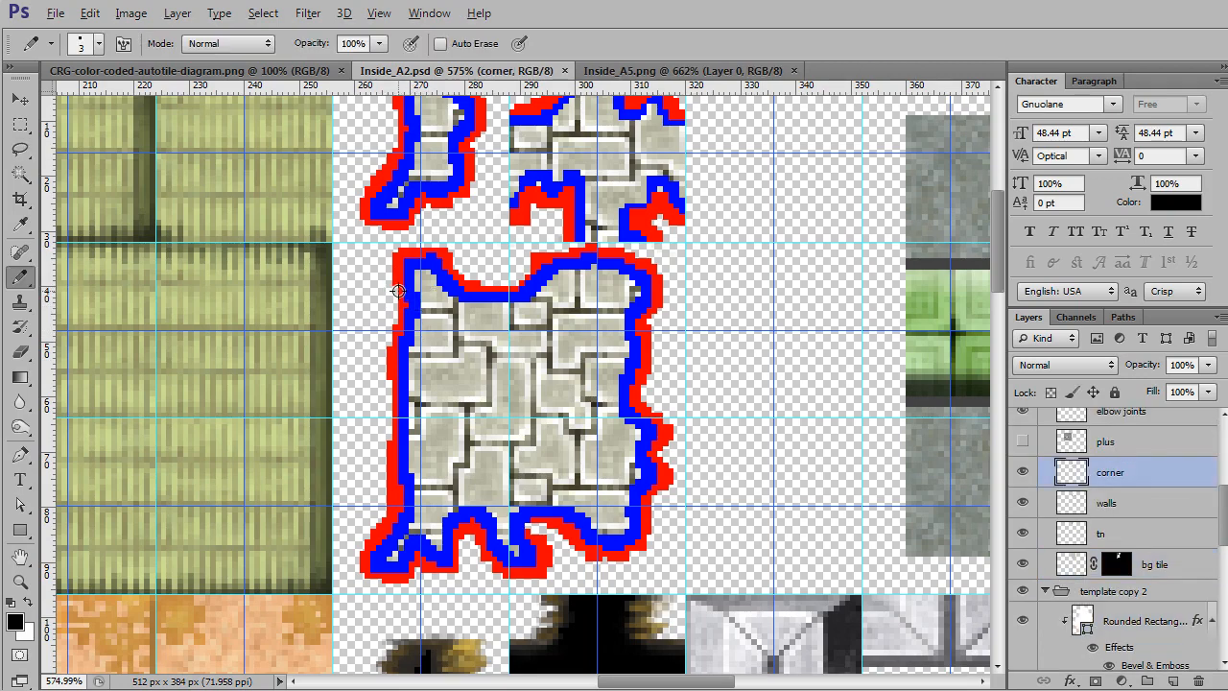
left_click(398, 291, "alt")
left_click_drag(389, 407, 385, 339)
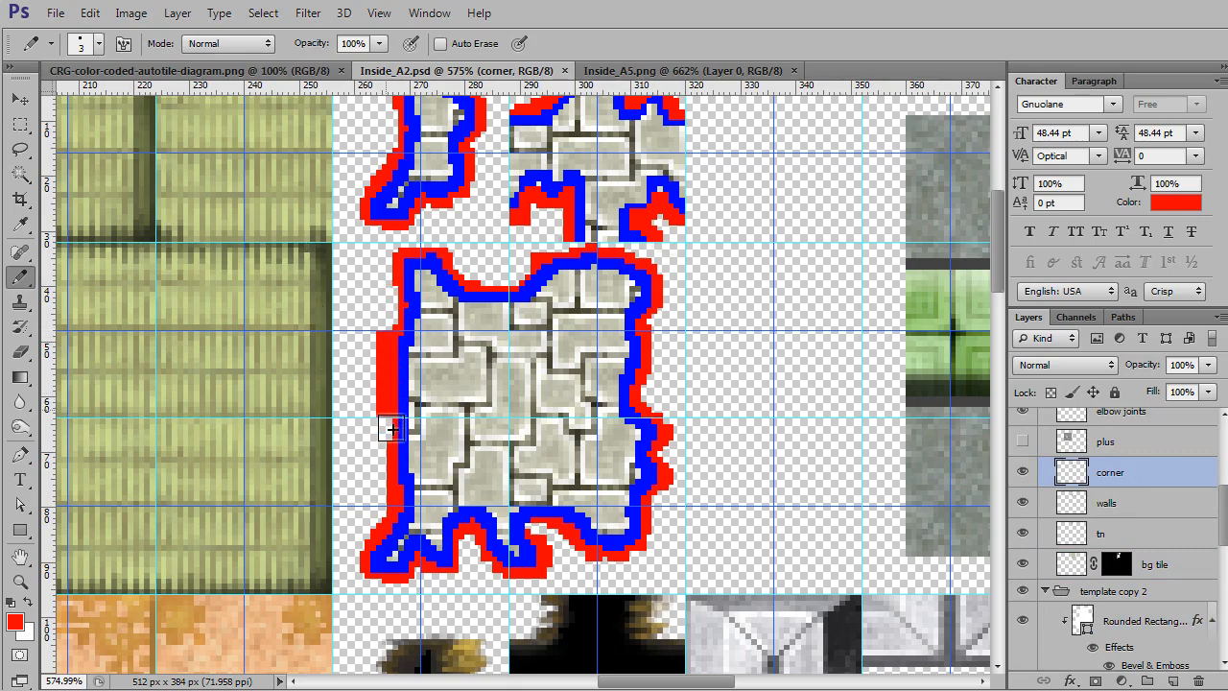
mouse_move(393, 429)
left_mouse_down()
mouse_move(377, 389)
mouse_move(387, 355)
mouse_move(389, 474)
mouse_move(386, 342)
mouse_move(398, 308)
mouse_move(385, 350)
mouse_move(384, 313)
mouse_move(402, 266)
mouse_move(389, 388)
mouse_move(377, 368)
mouse_move(392, 364)
mouse_move(386, 540)
mouse_move(403, 305)
mouse_move(385, 547)
mouse_move(398, 497)
left_mouse_up()
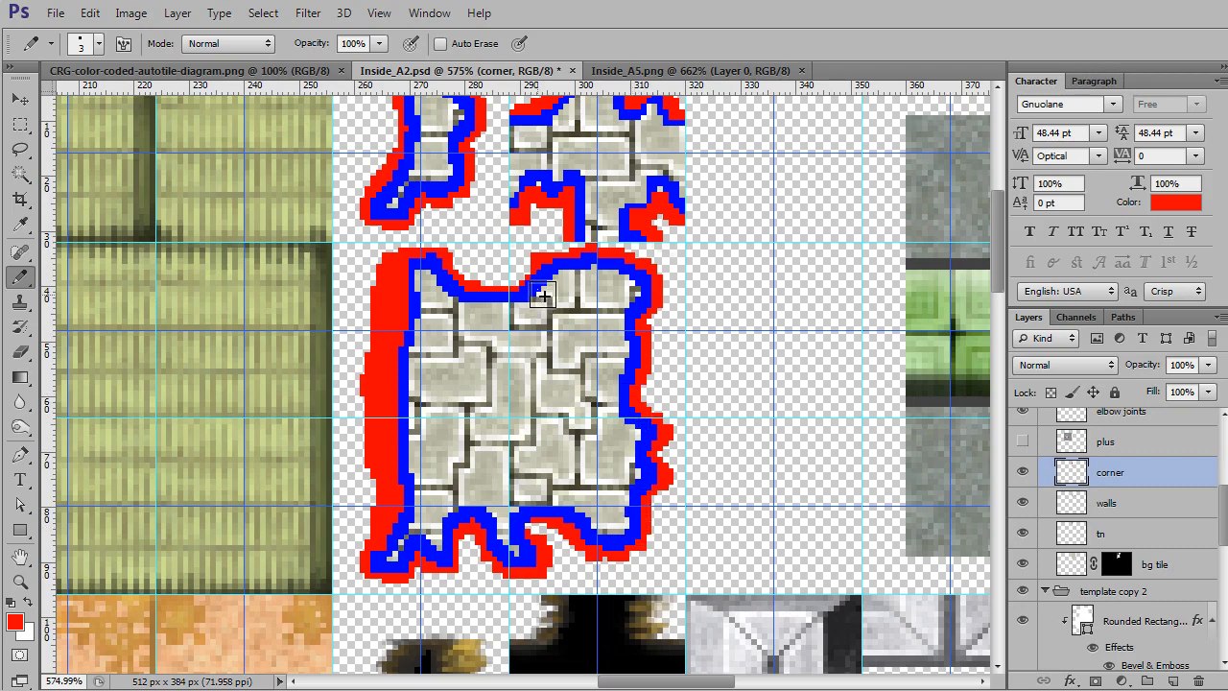
mouse_move(545, 235)
left_mouse_down()
mouse_move(557, 342)
mouse_move(559, 320)
left_mouse_up()
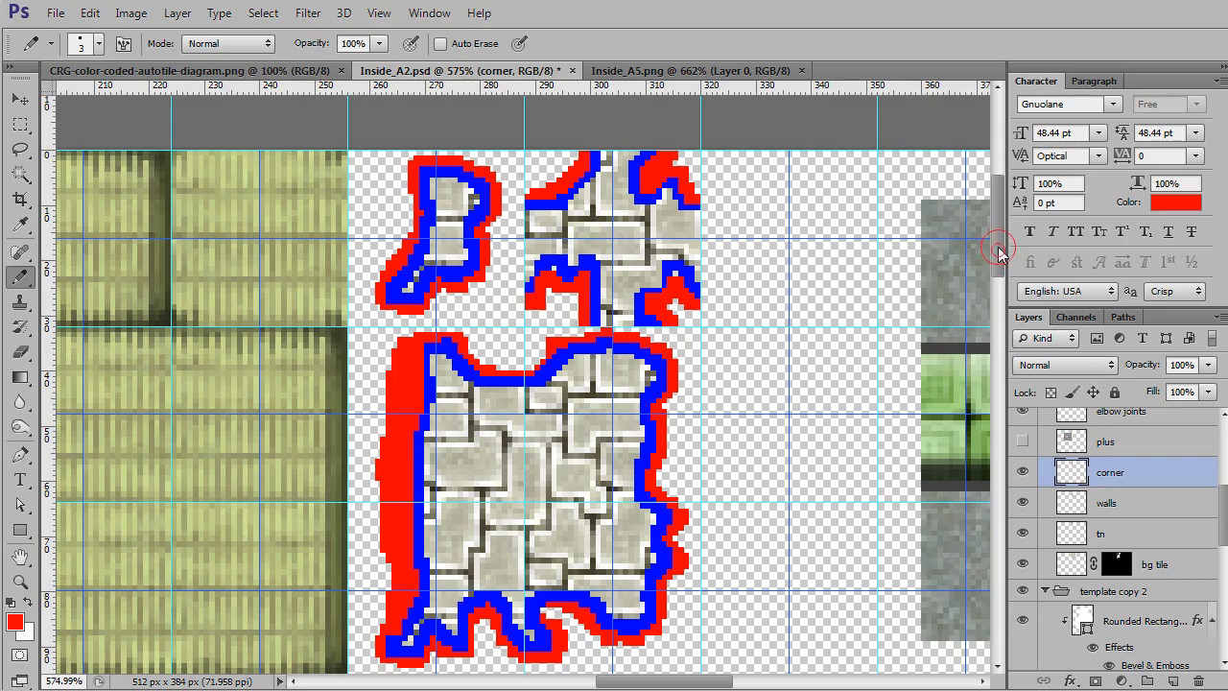
mouse_move(997, 251)
left_mouse_down()
mouse_move(1000, 306)
mouse_move(1005, 262)
left_mouse_up()
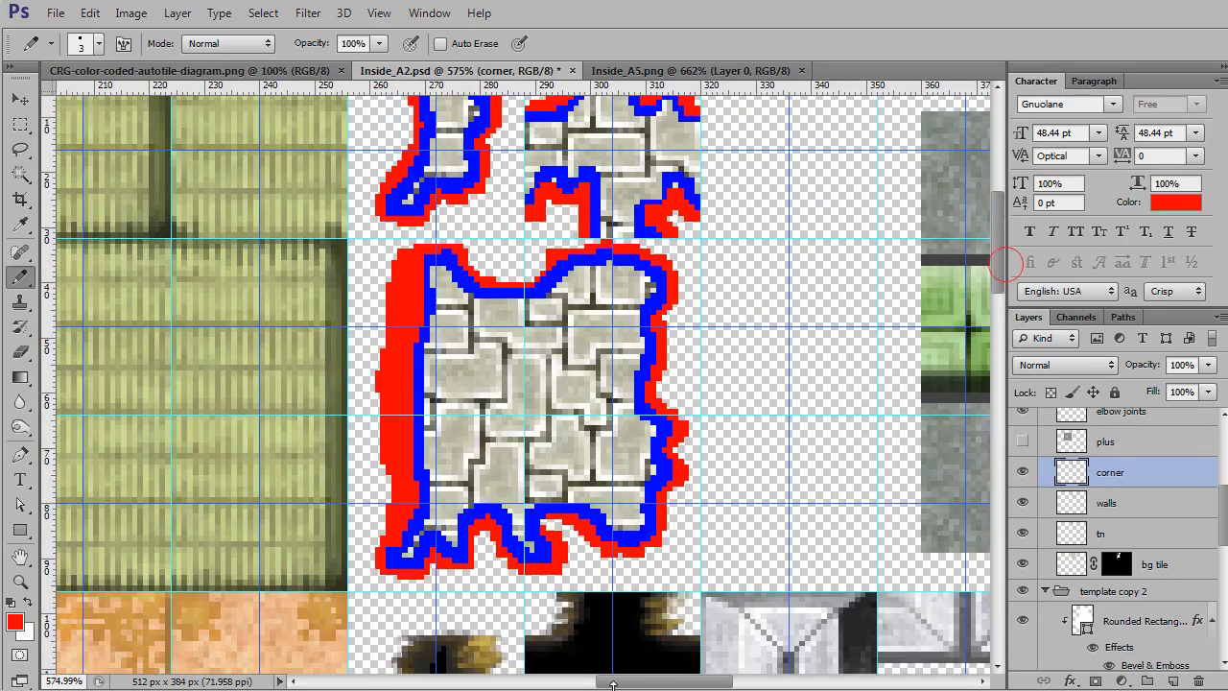
Examine the borders of the other autotiles across the tileset, including the black pits and the red and magenta carpets
left_click_drag(622, 684, 588, 683)
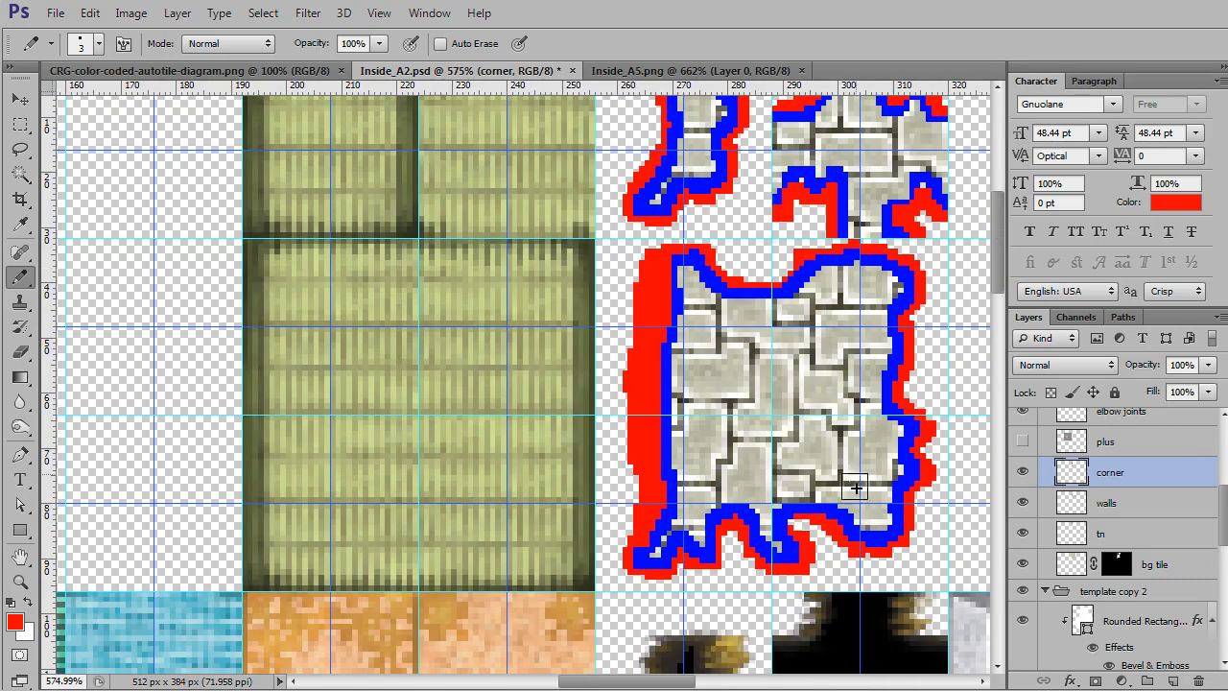
left_click_drag(641, 682, 553, 673)
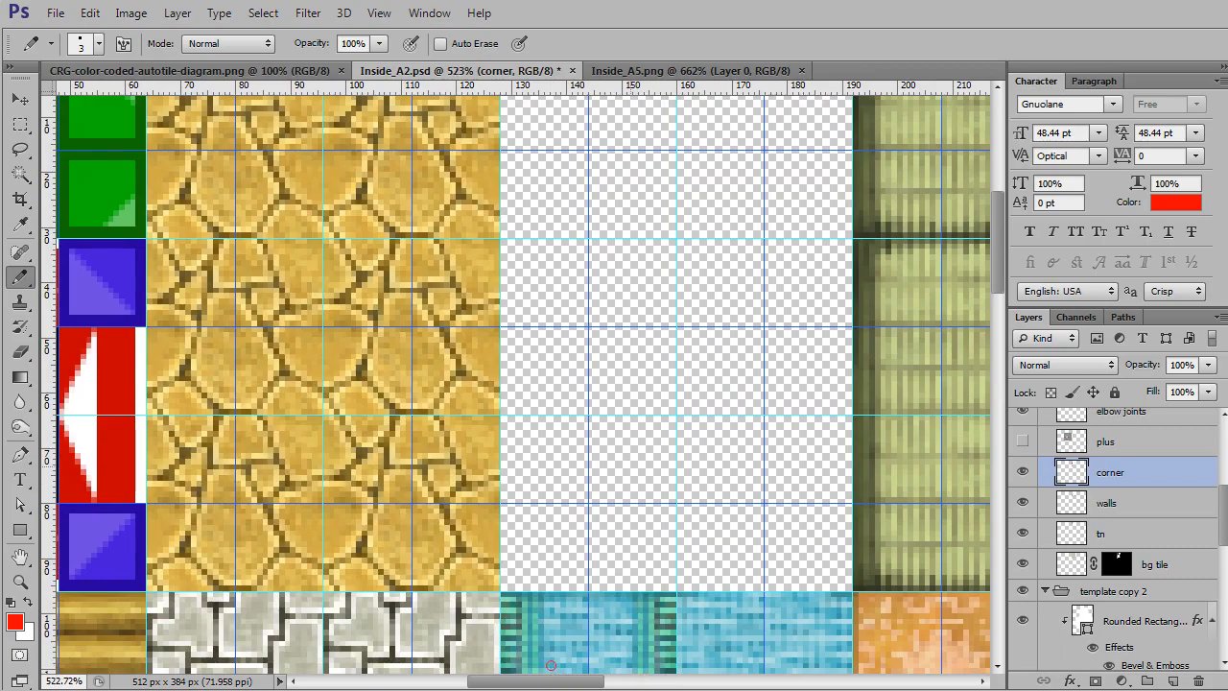
scroll(671, 498, "down", 5)
left_click_drag(748, 562, 508, 212)
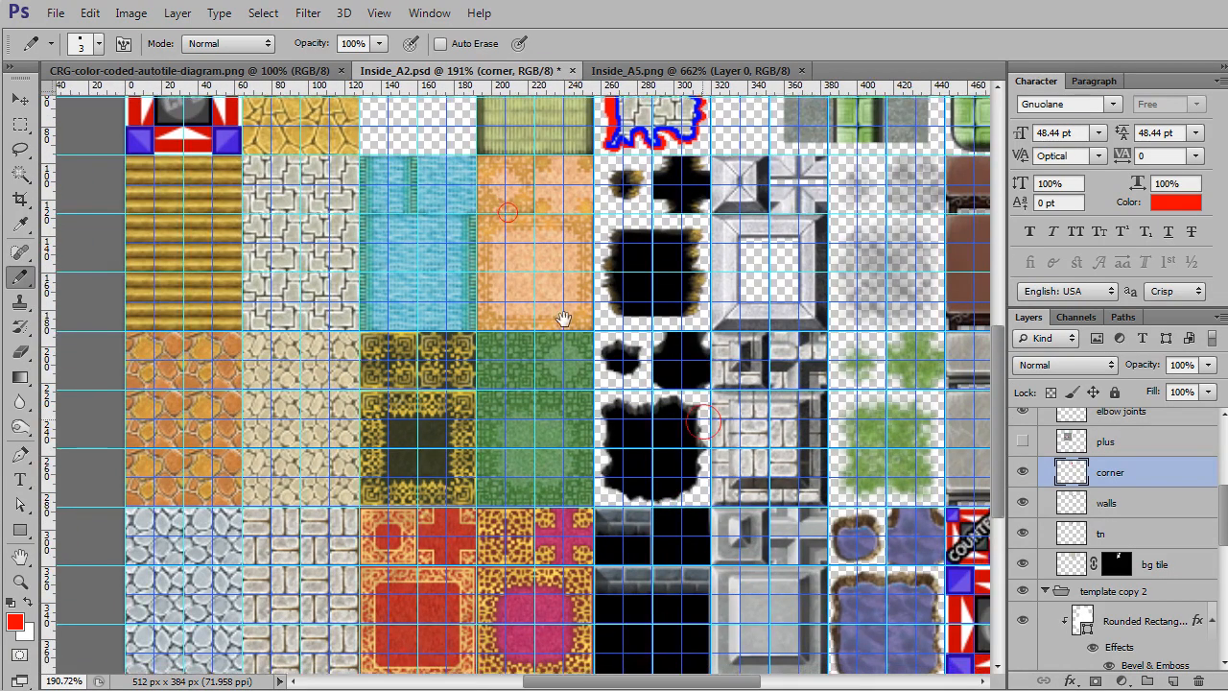
mouse_move(563, 319)
left_mouse_down()
mouse_move(201, 201)
mouse_move(341, 303)
left_mouse_up()
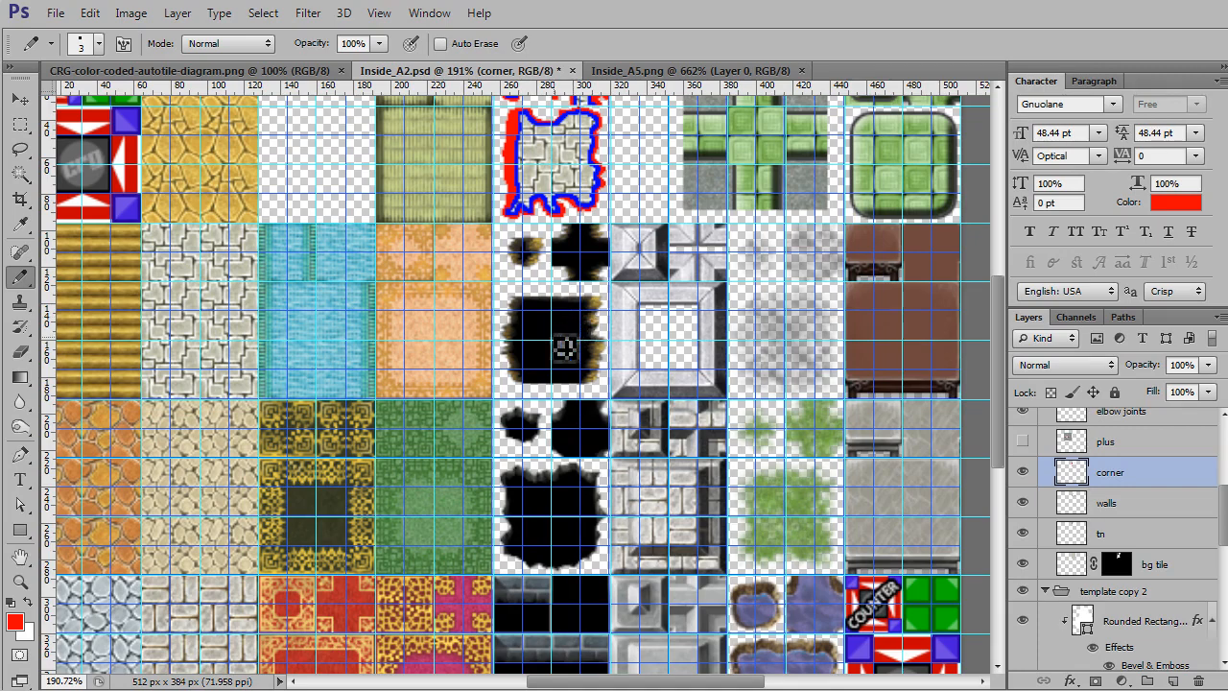
scroll(430, 558, "up", 4)
scroll(411, 570, "up", 1)
left_click_drag(414, 560, 742, 307)
left_click_drag(689, 468, 687, 318)
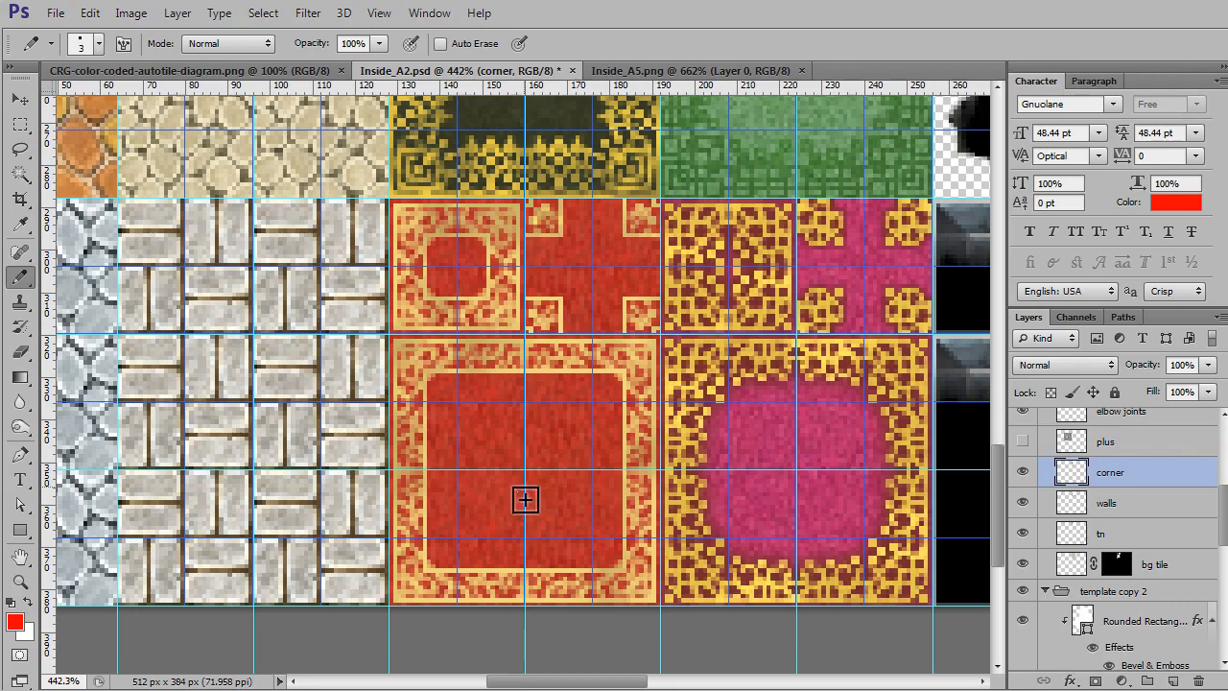
scroll(470, 392, "up", 4)
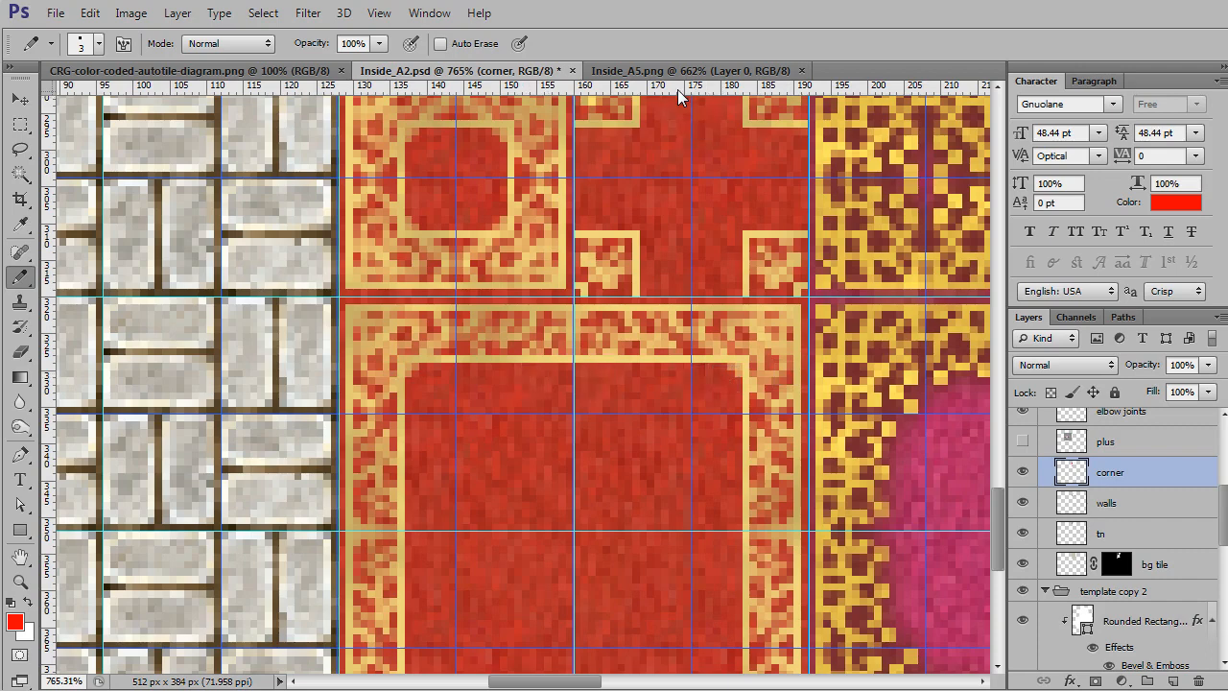
left_click_drag(679, 87, 650, 361)
scroll(801, 406, "down", 1)
scroll(801, 407, "down", 3)
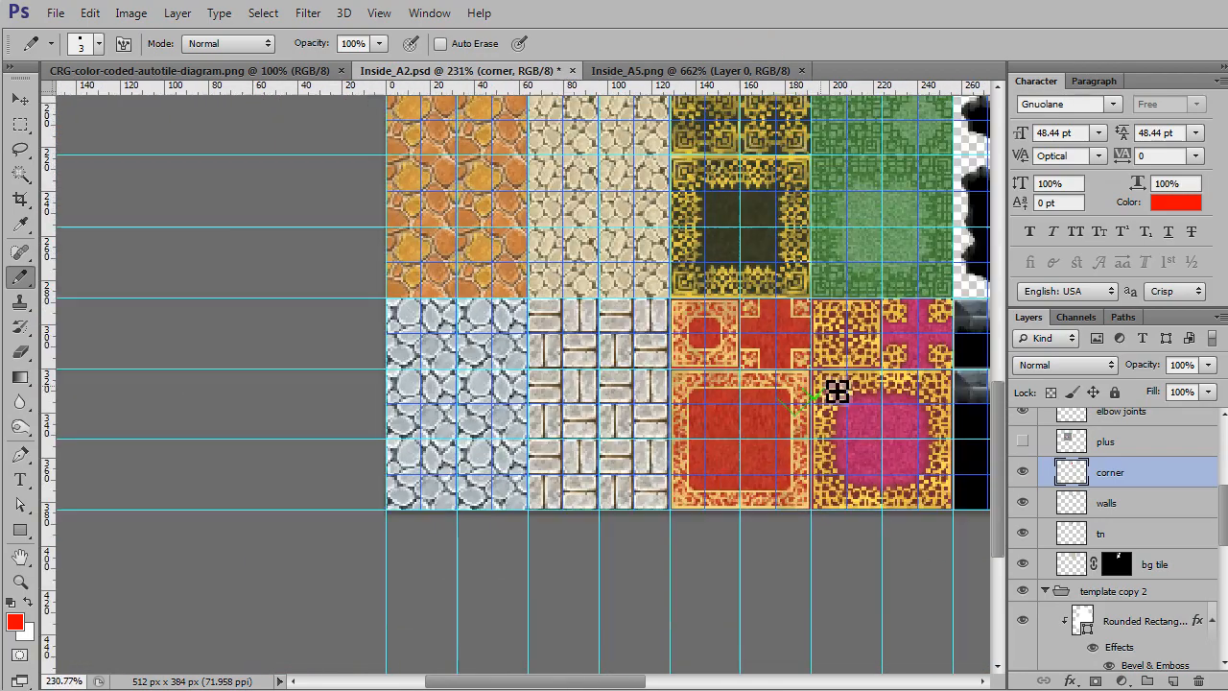
left_click_drag(854, 323, 411, 475)
scroll(518, 384, "down", 1)
left_click_drag(751, 268, 697, 464)
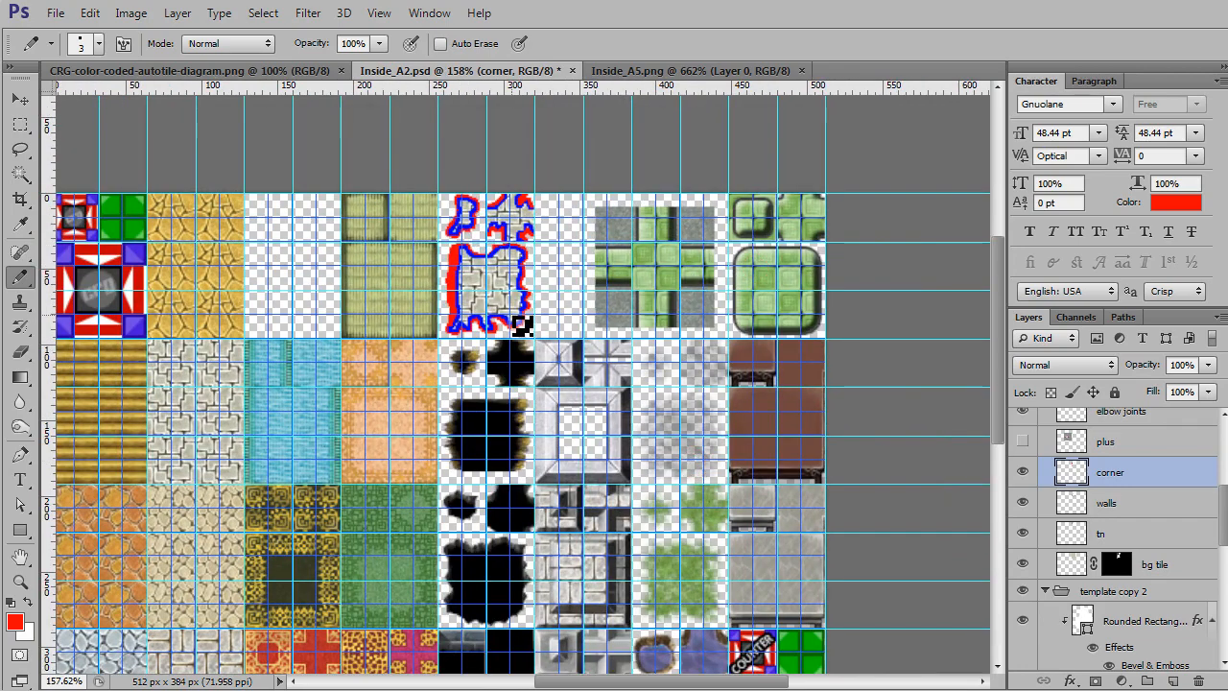
With the soft red brush at size 6, paint a vertical stroke and a closed loop above it in the empty area beside the stone autotile
scroll(575, 307, "up", 2)
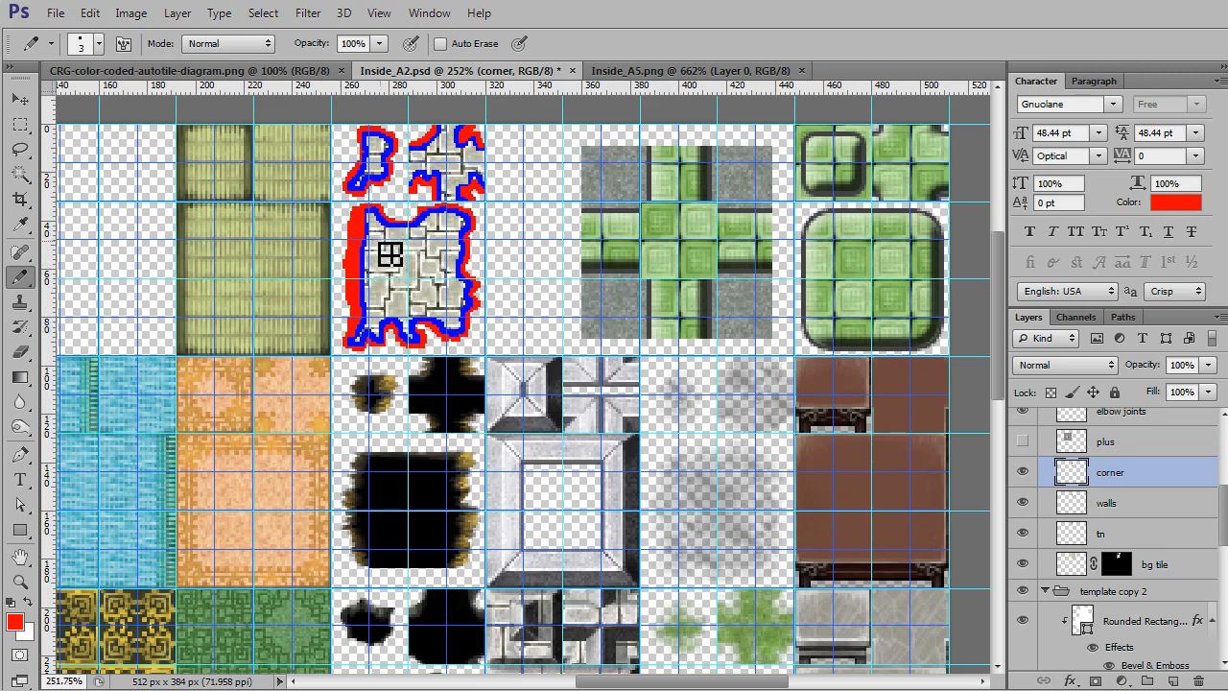
scroll(382, 280, "up", 5)
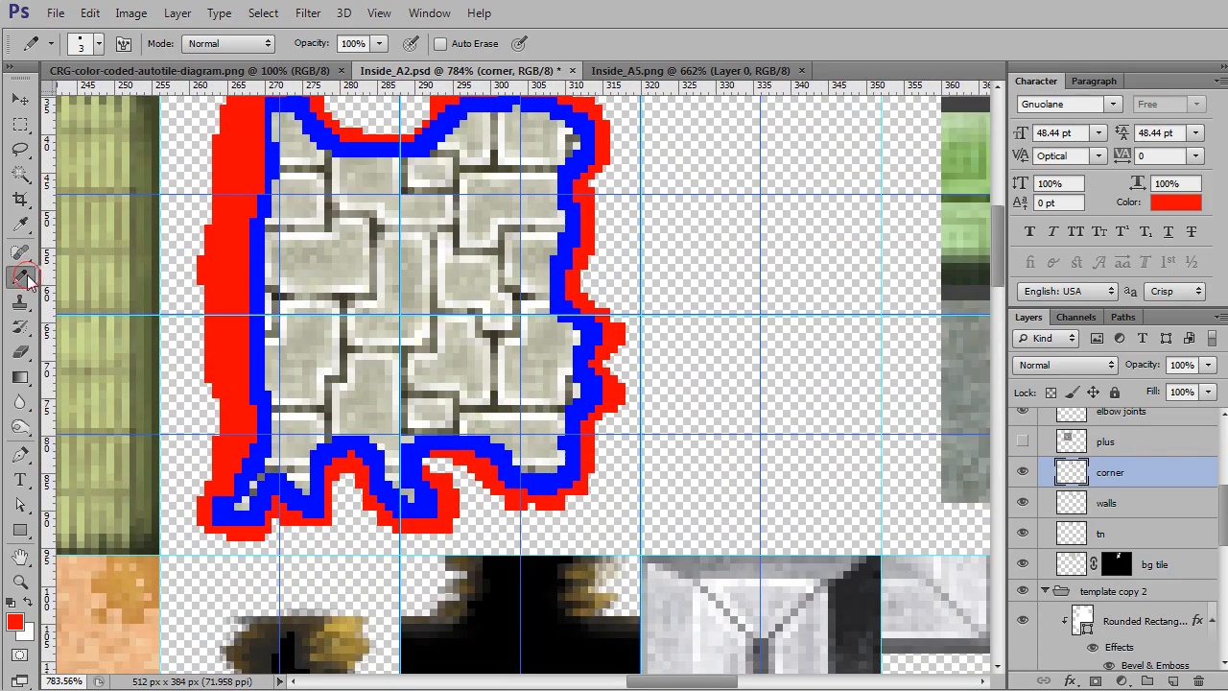
left_click_drag(29, 280, 46, 279)
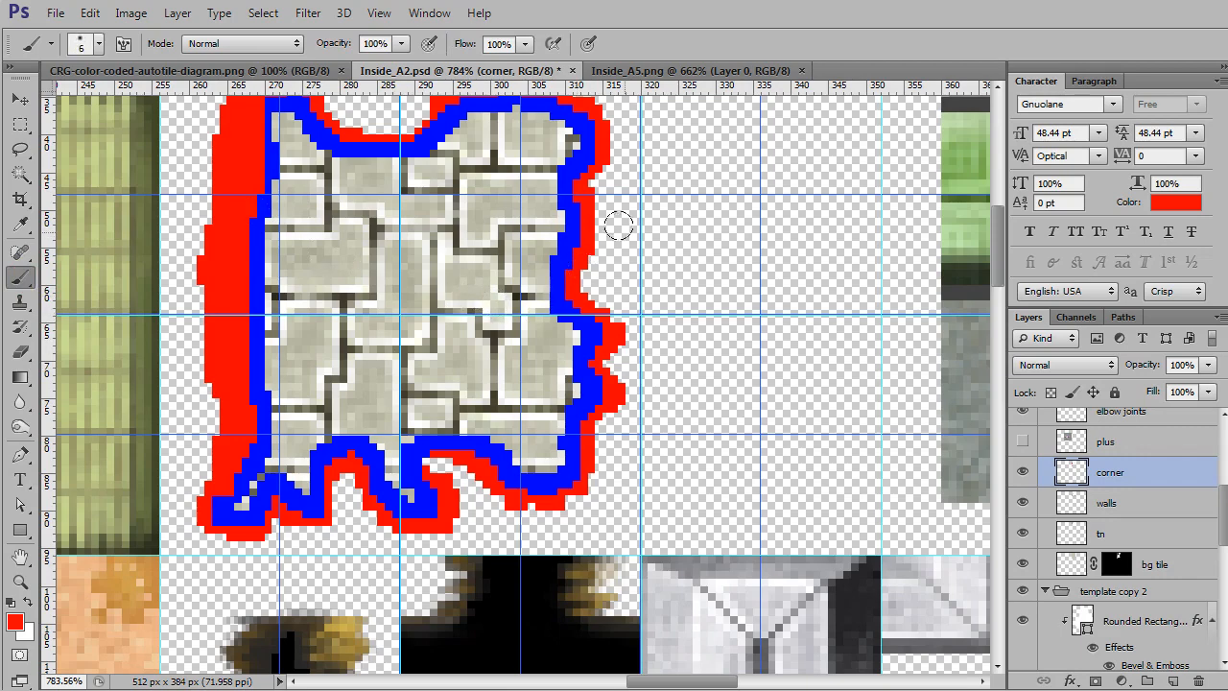
left_click_drag(625, 230, 490, 353)
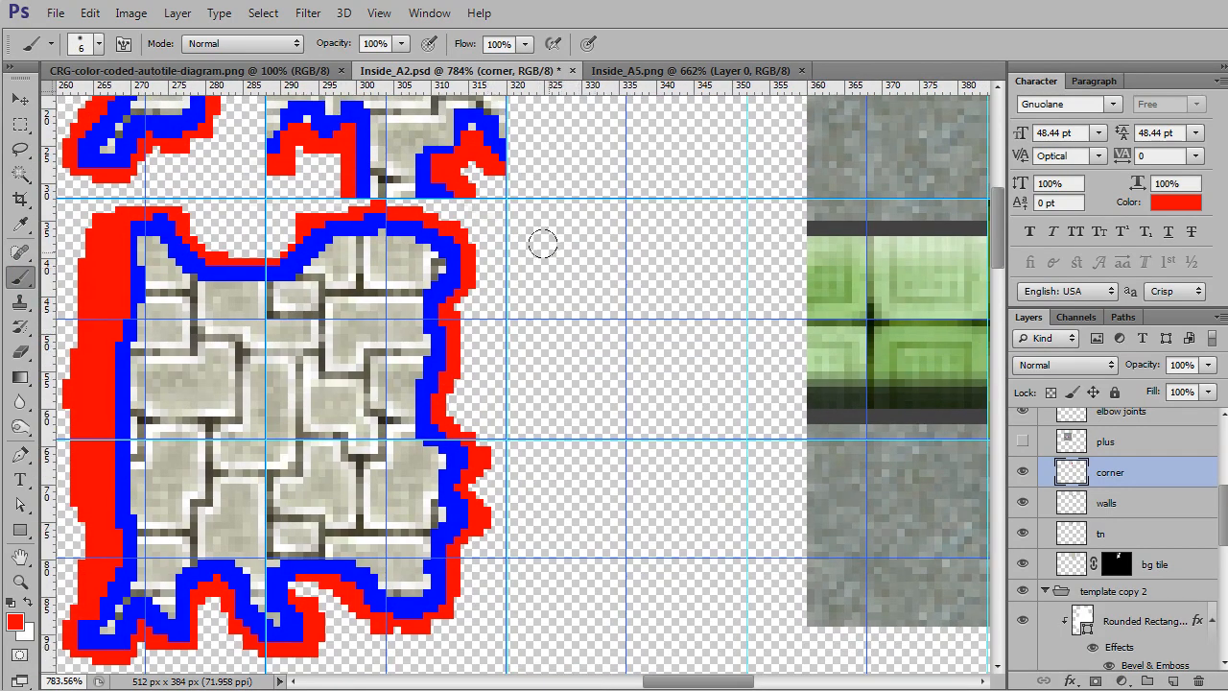
left_click_drag(566, 232, 569, 434)
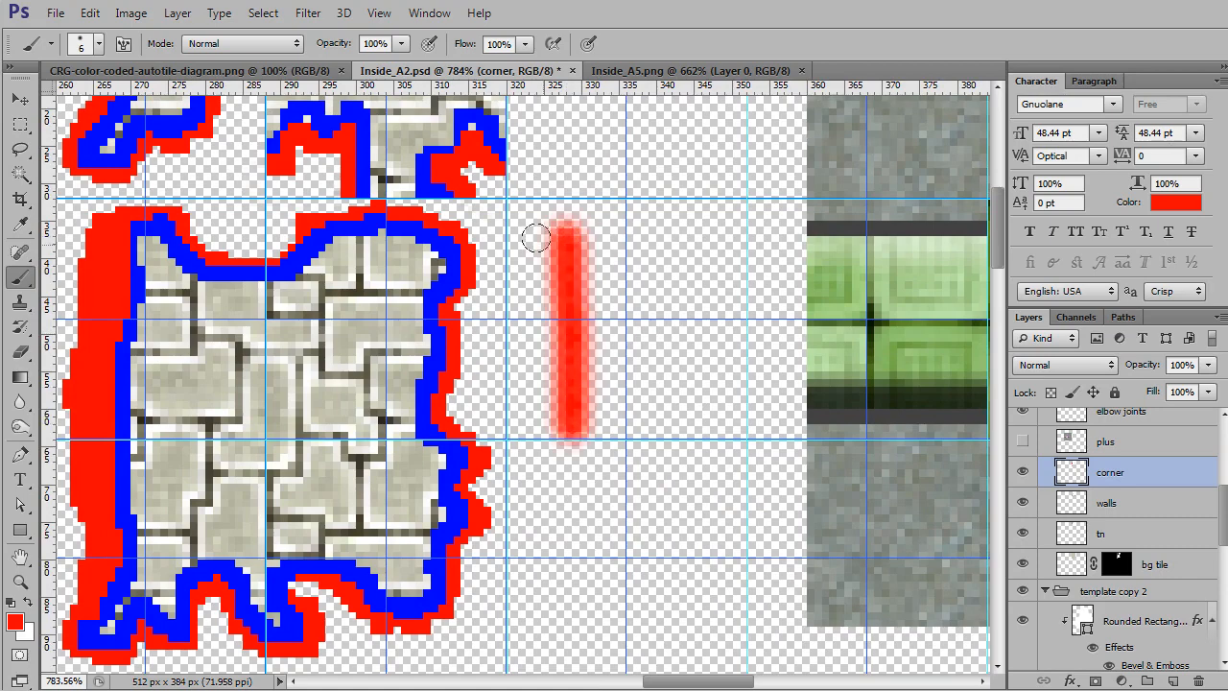
scroll(564, 235, "up", 4)
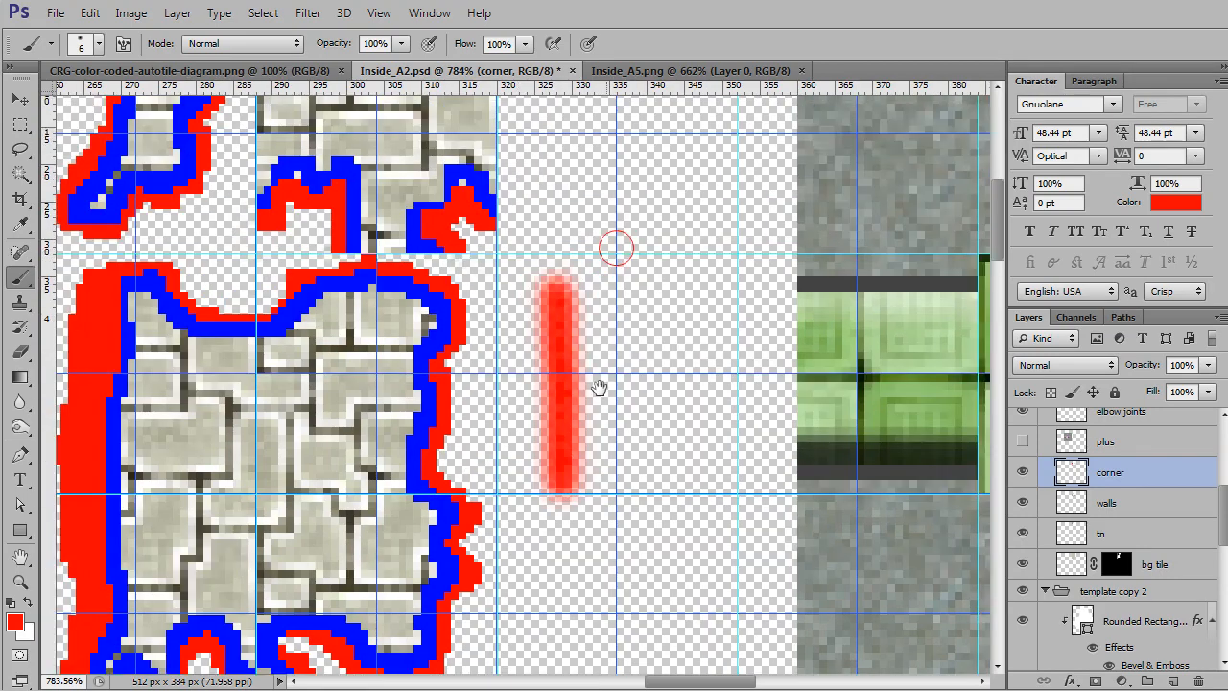
mouse_move(639, 280)
left_mouse_down()
mouse_move(578, 152)
mouse_move(691, 210)
mouse_move(694, 229)
mouse_move(646, 308)
left_mouse_up()
Select the lower-right quarter of the red loop, move it straight down into the bottom tile row, and deselect it
key("m")
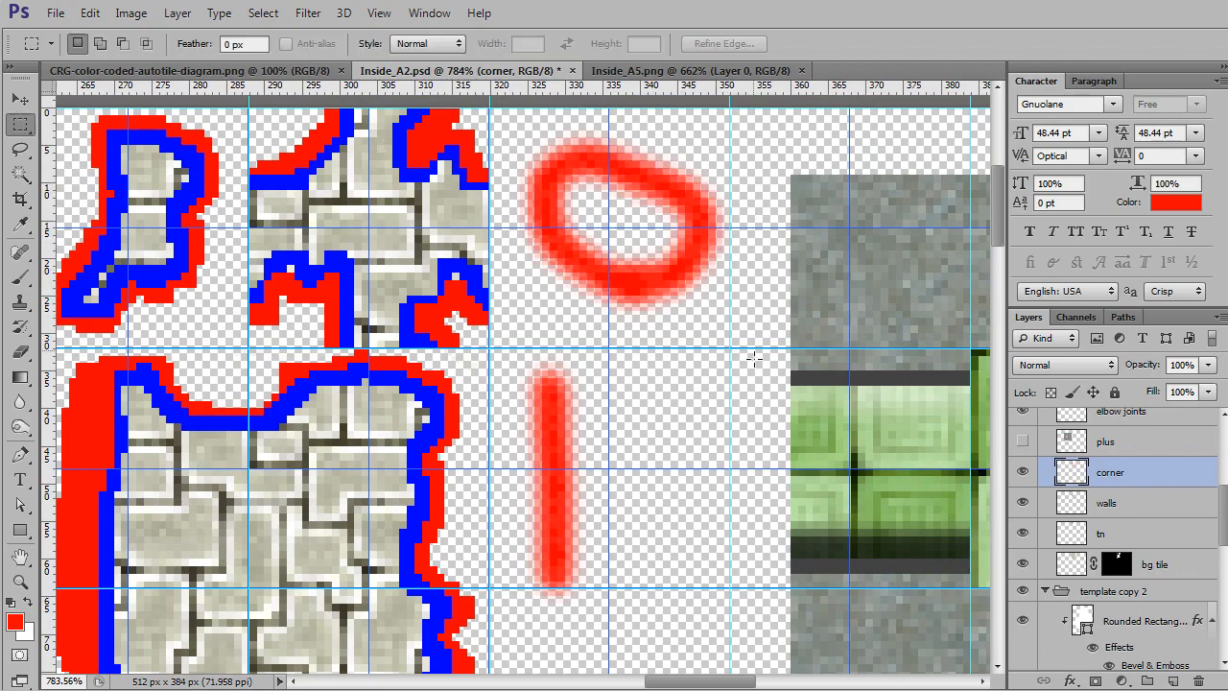
mouse_move(754, 356)
left_mouse_down()
mouse_move(754, 323)
mouse_move(619, 186)
mouse_move(614, 230)
mouse_move(676, 441)
mouse_move(696, 633)
left_mouse_up()
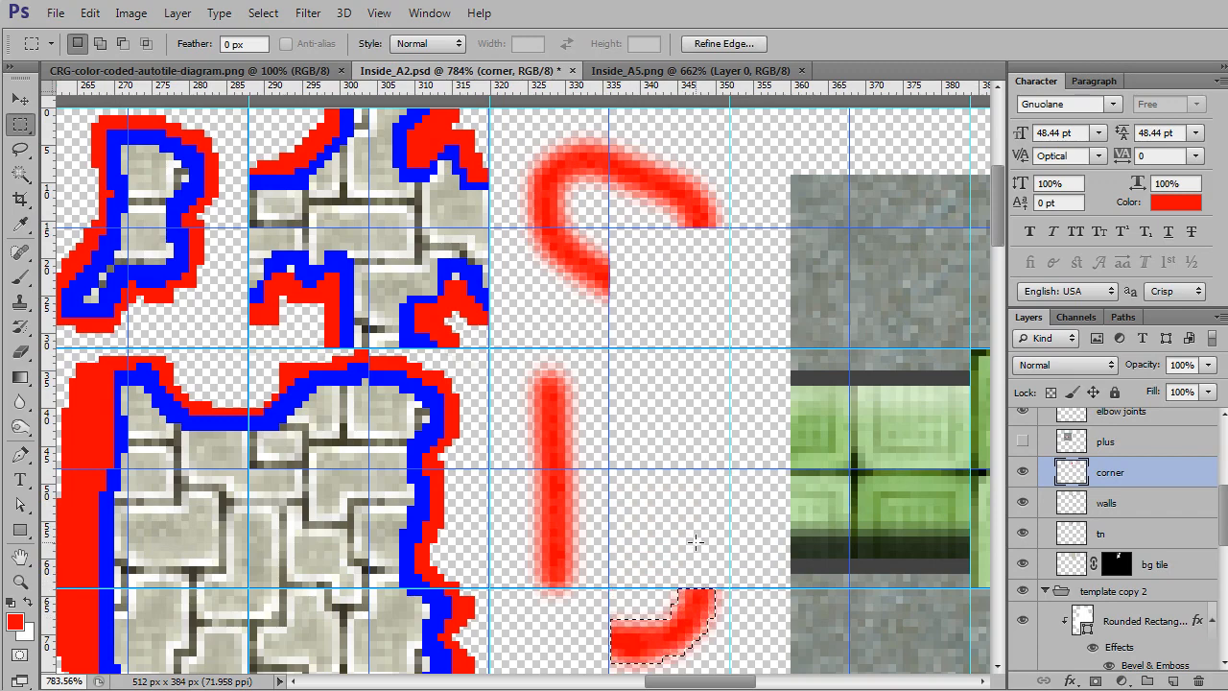
key("ctrl+d")
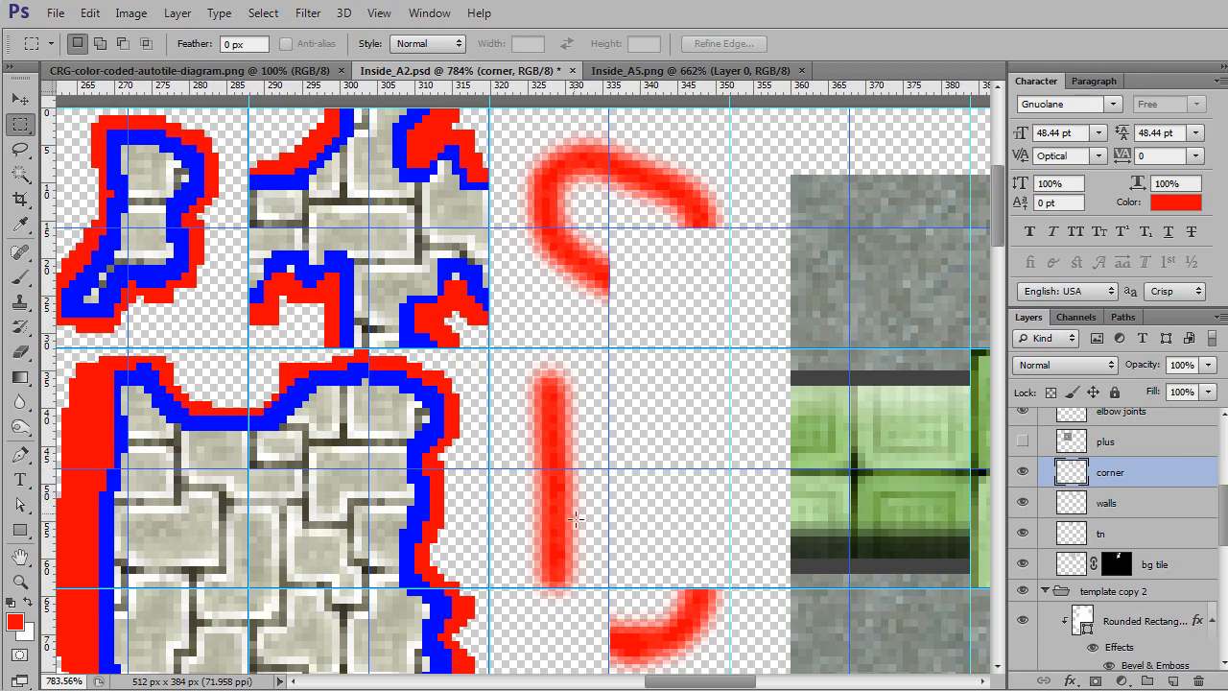
Paint a second vertical red stroke within a rectangular selection so it is cut off flush at the moved curve's upper edge, then clear the selection
key("b")
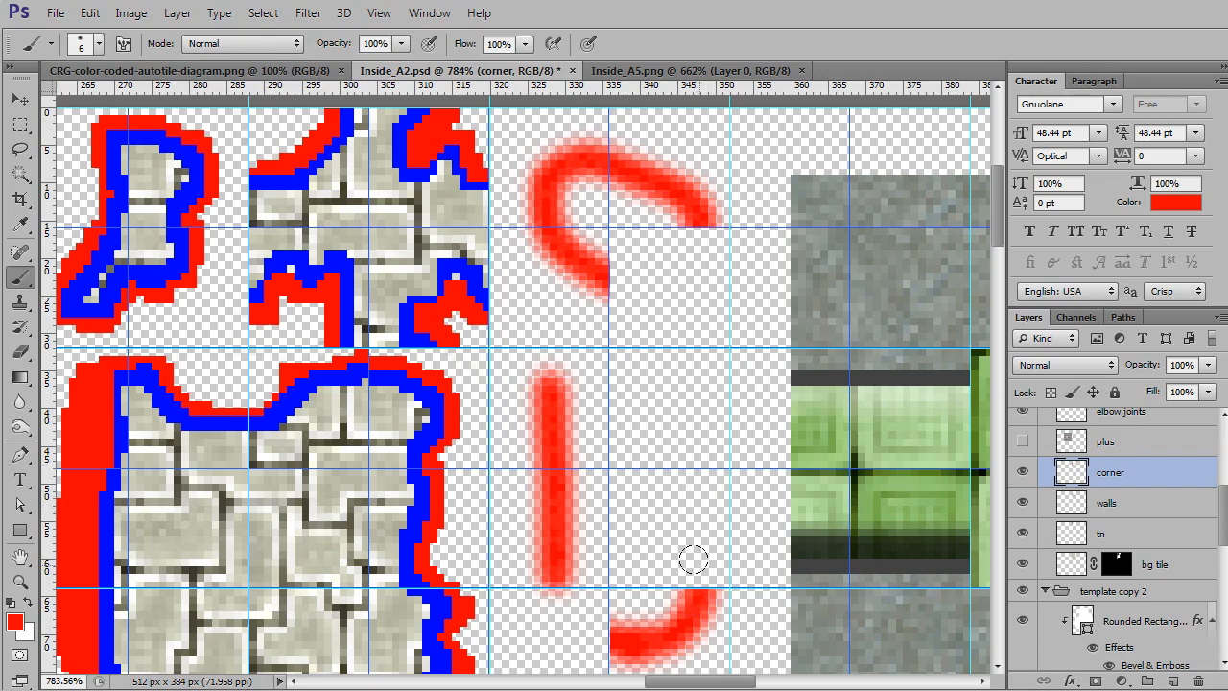
key("m")
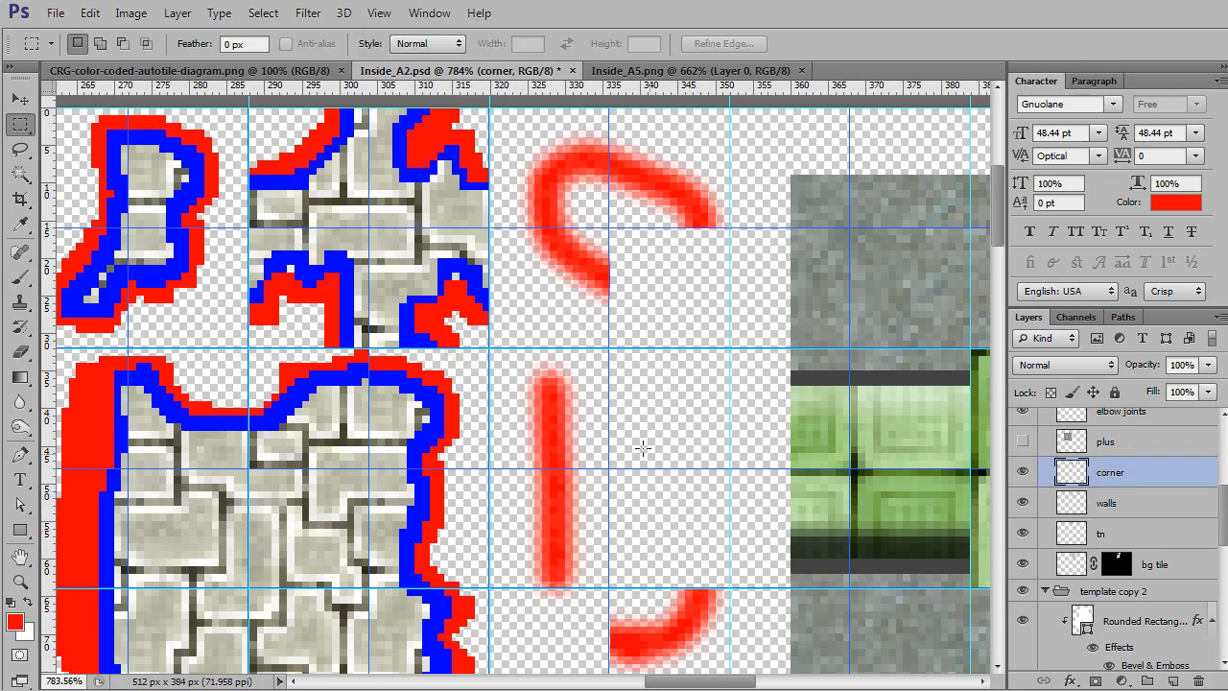
left_click_drag(573, 381, 790, 585)
key("b")
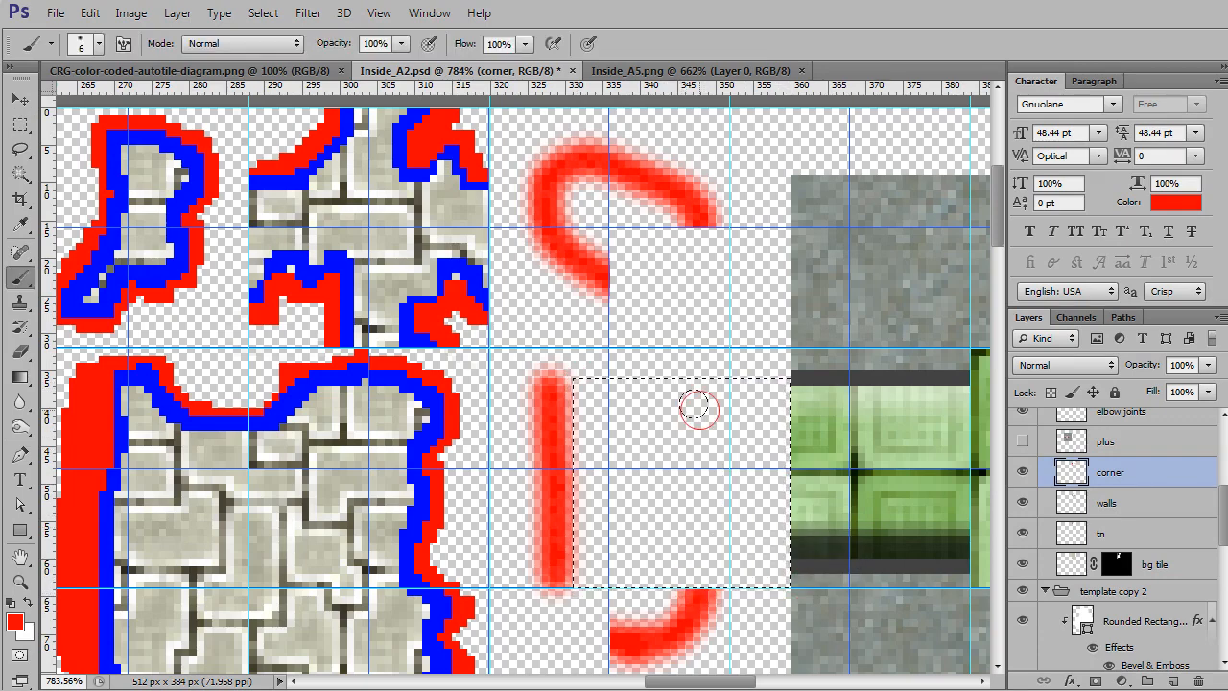
left_click_drag(699, 403, 687, 644)
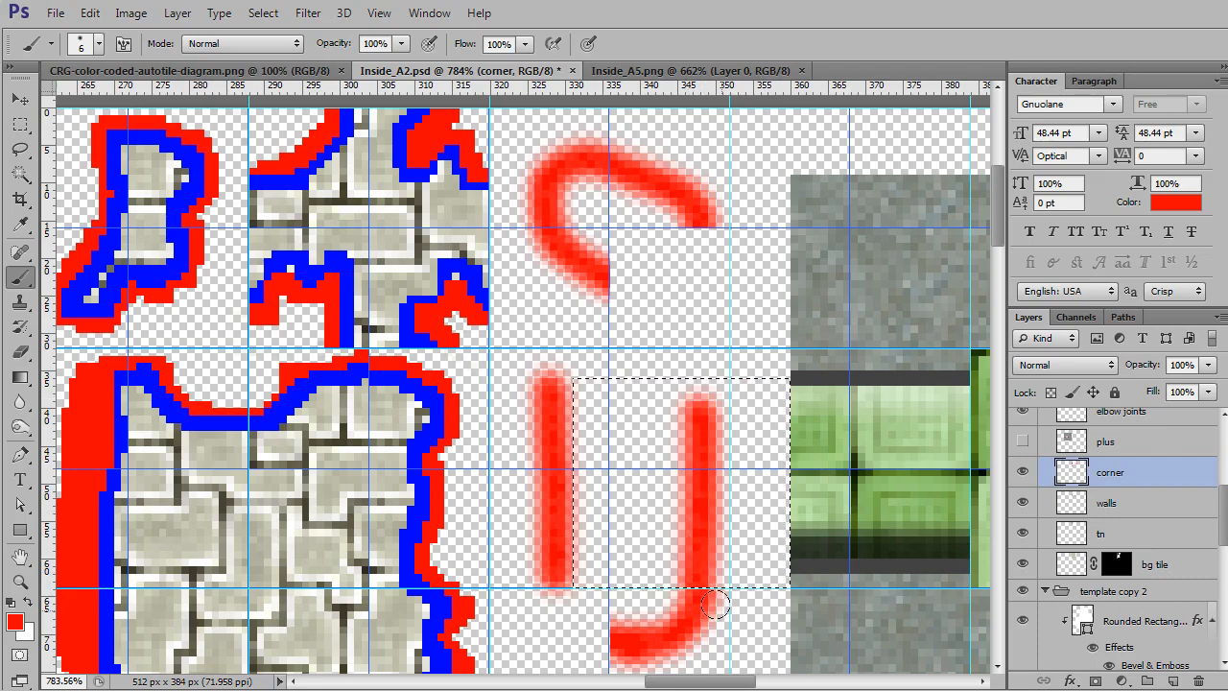
key("ctrl+d")
Hide the guides and inspect the seam between the second vertical stroke and the moved curve up close and across the whole tileset
scroll(715, 604, "up", 3)
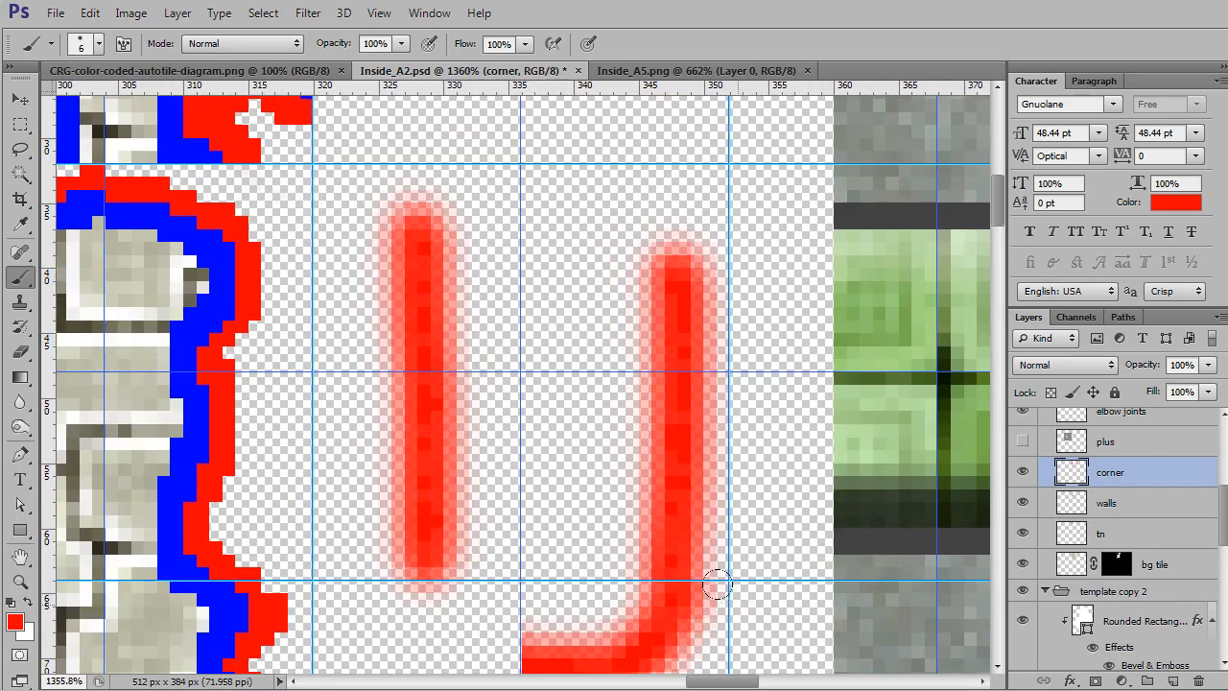
key("ctrl+semicolon")
scroll(779, 599, "down", 5)
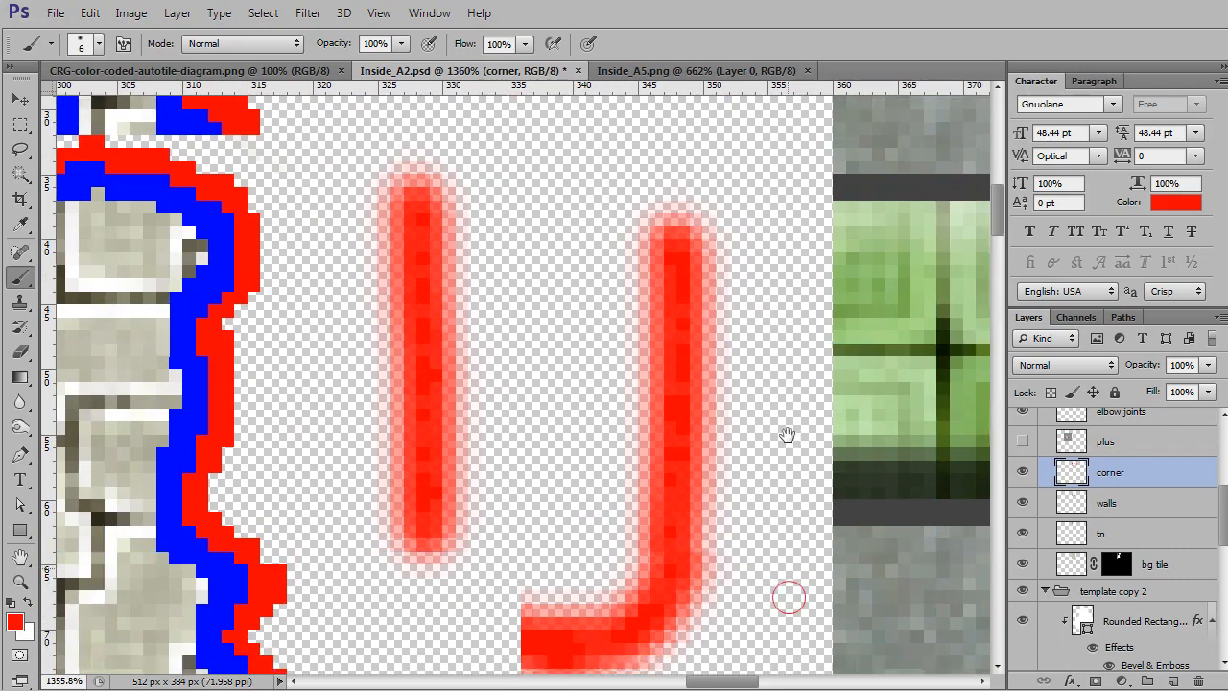
scroll(695, 413, "up", 4)
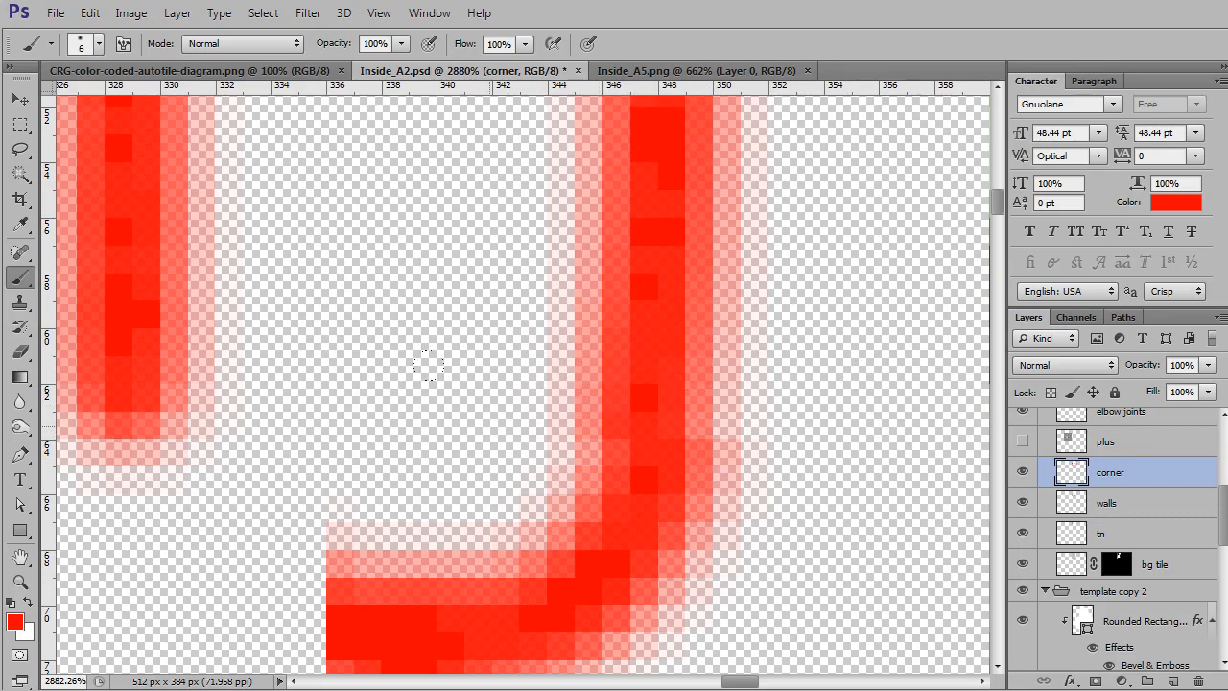
scroll(436, 372, "down", 8)
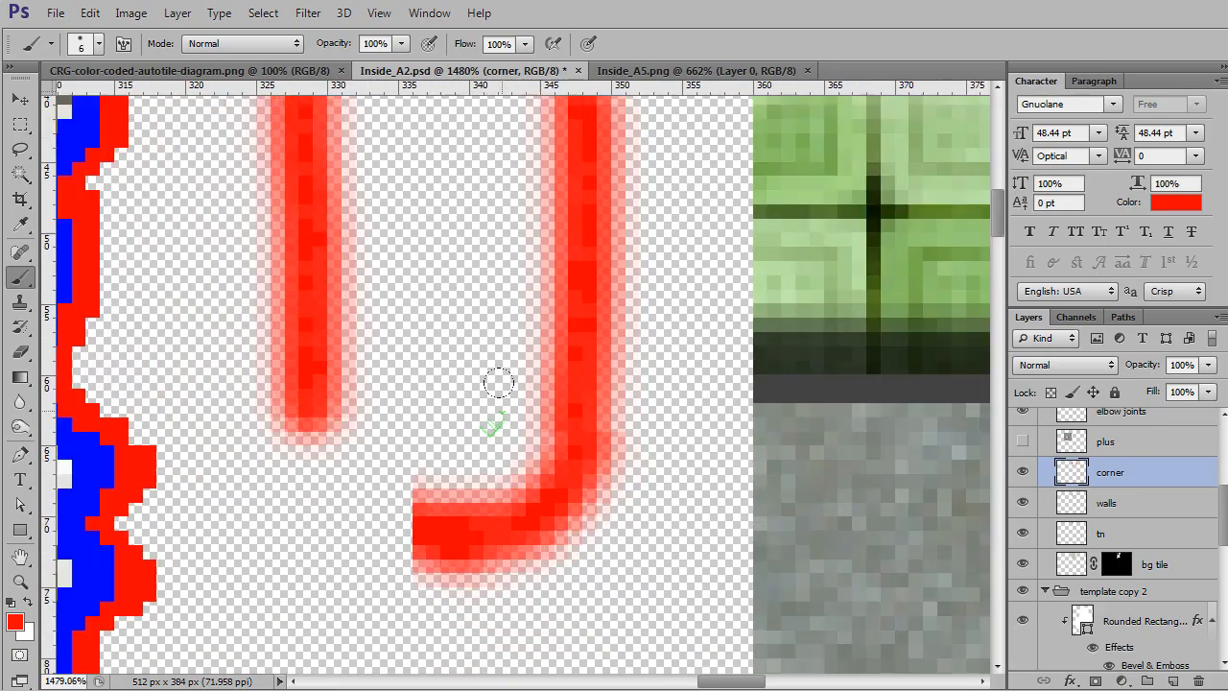
scroll(742, 394, "down", 4)
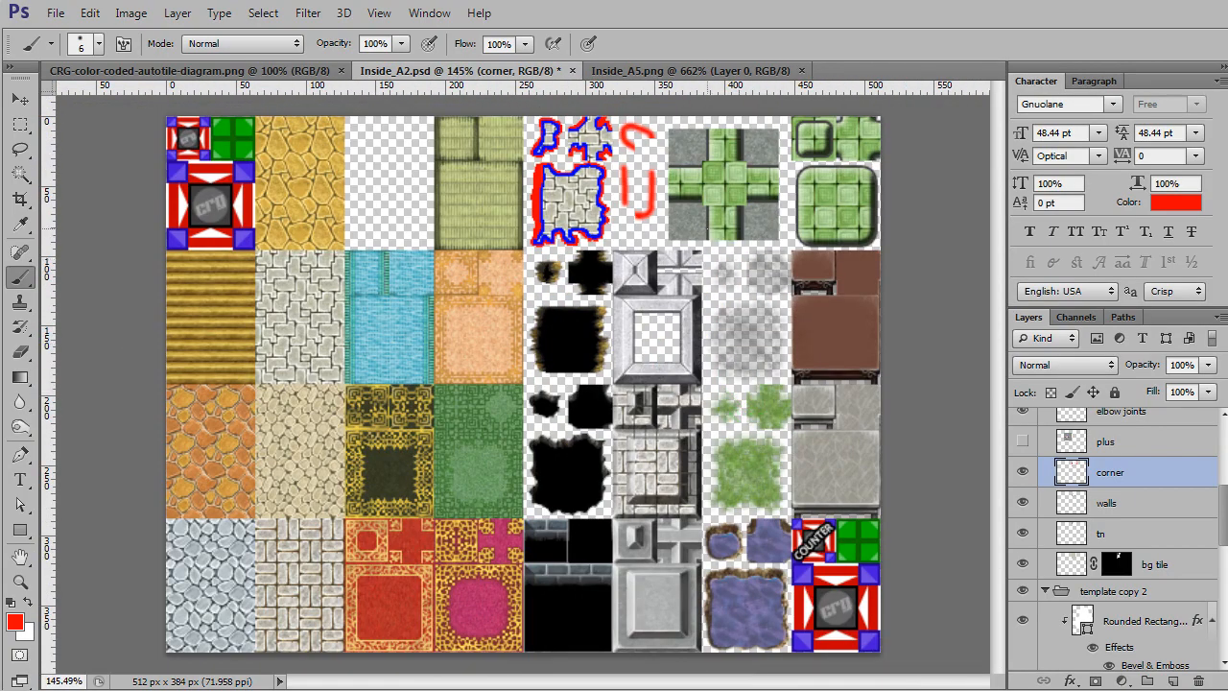
scroll(665, 383, "up", 8)
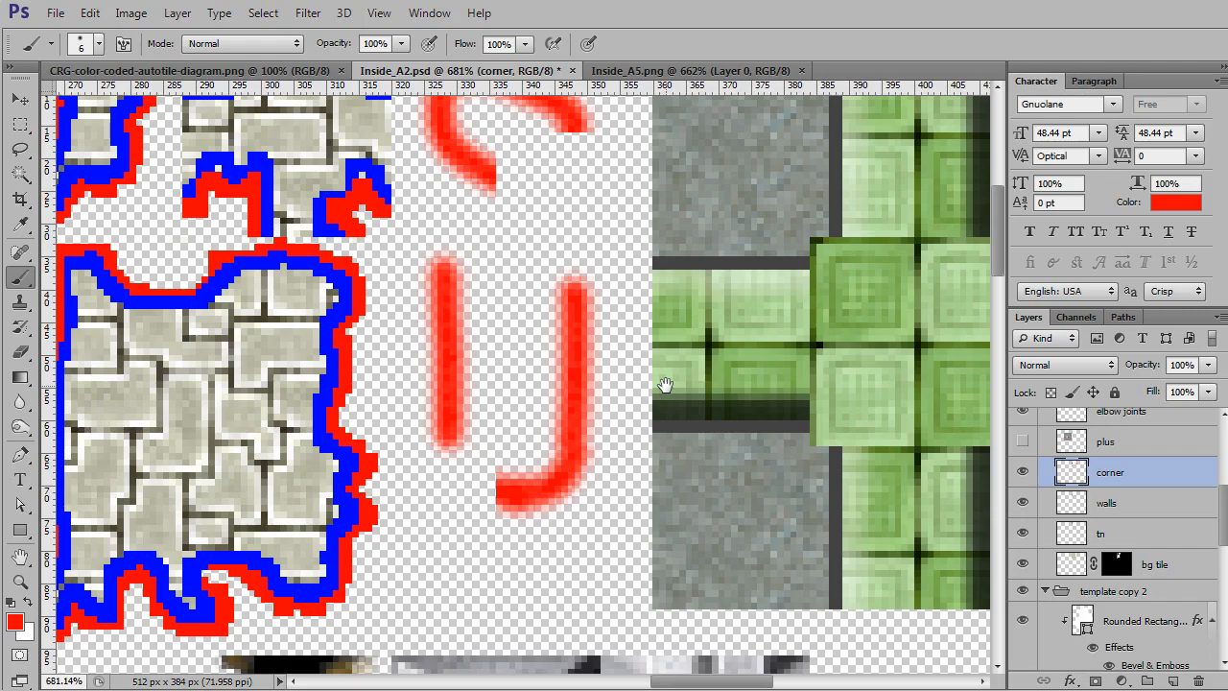
scroll(671, 386, "down", 2)
scroll(202, 284, "up", 6)
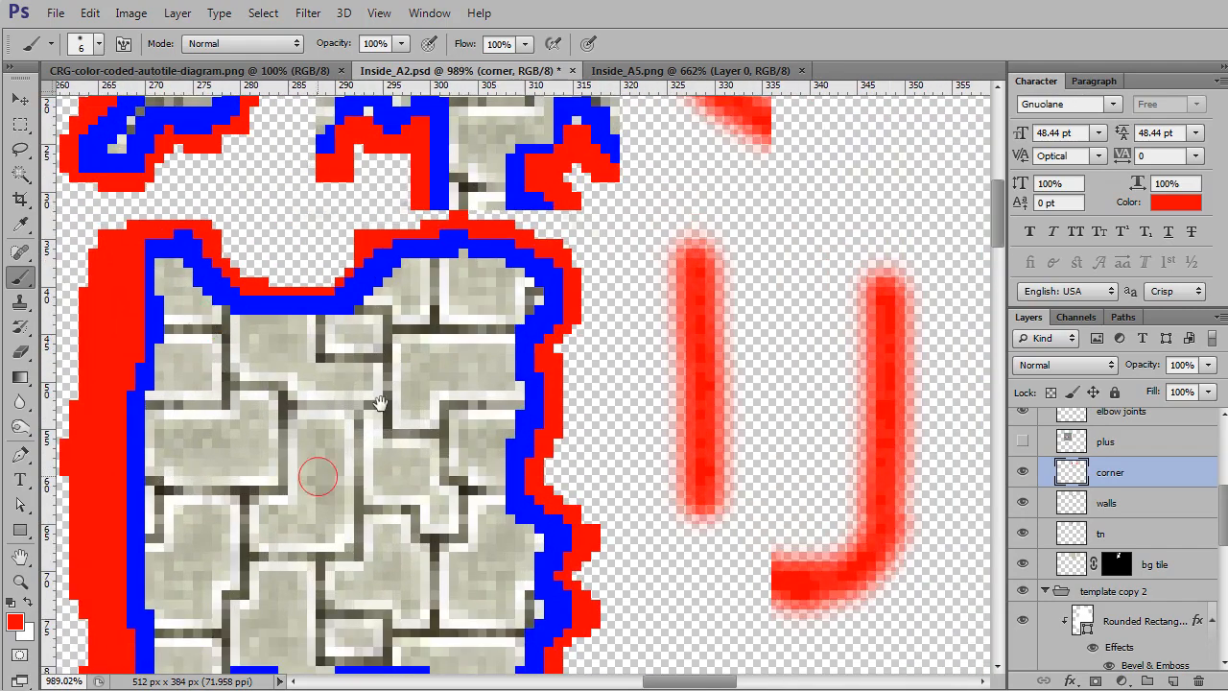
Examine the stone autotile's irregular border and the pixel patterns and edges of the tatami, gold stone, grey stone and wood plank floors
left_click_drag(381, 402, 726, 200)
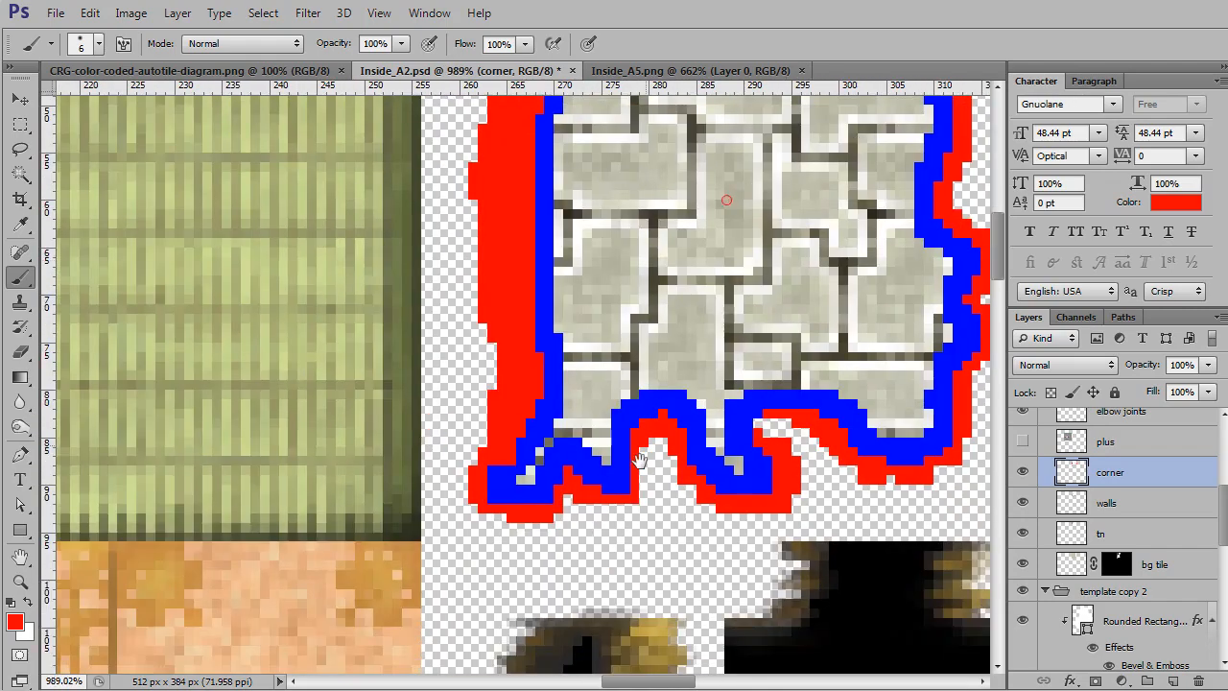
left_click_drag(640, 461, 628, 184)
left_click_drag(371, 165, 893, 399)
scroll(655, 362, "down", 6)
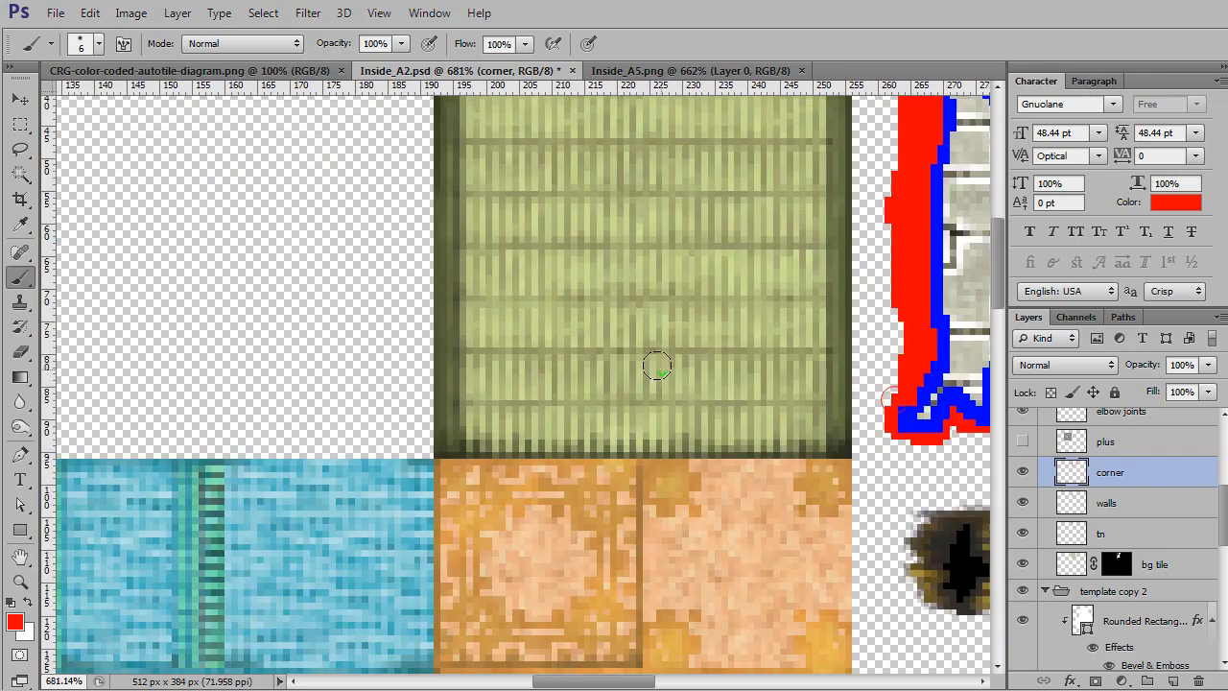
left_click_drag(444, 531, 924, 361)
left_click_drag(647, 335, 816, 440)
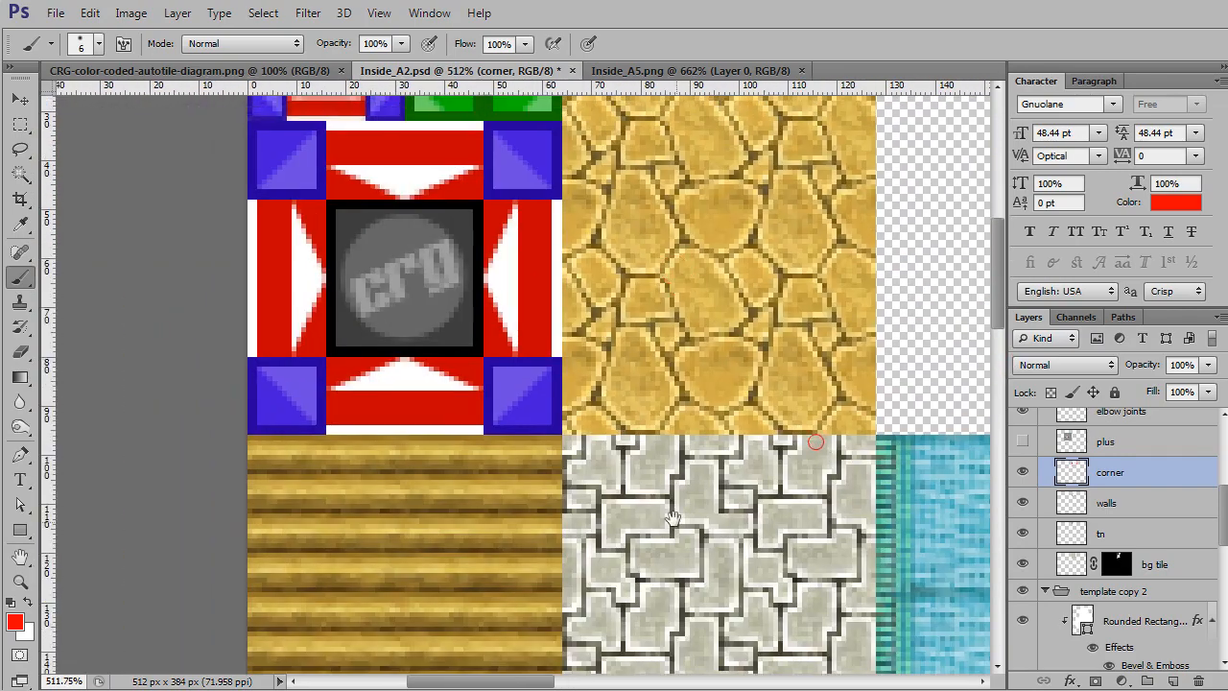
scroll(672, 475, "up", 9)
scroll(587, 458, "up", 3)
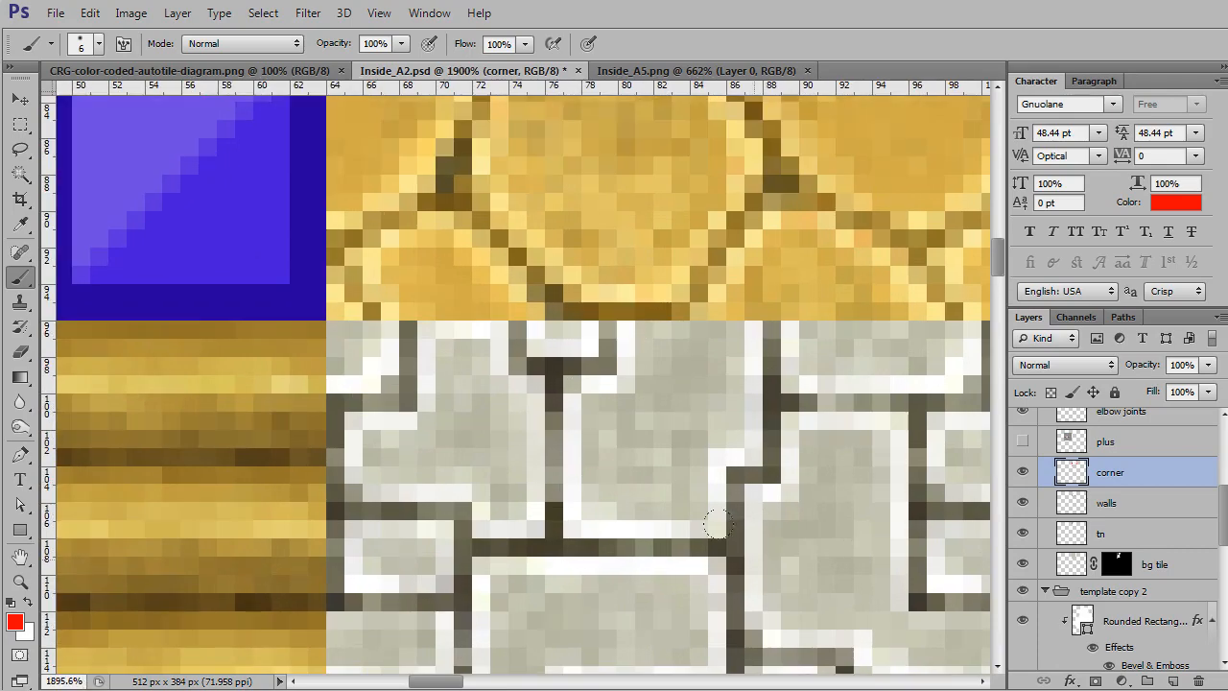
mouse_move(688, 179)
left_mouse_down()
mouse_move(723, 564)
mouse_move(742, 370)
left_mouse_up()
left_click_drag(510, 630, 701, 275)
mouse_move(493, 484)
left_mouse_down()
mouse_move(521, 466)
mouse_move(640, 218)
left_mouse_up()
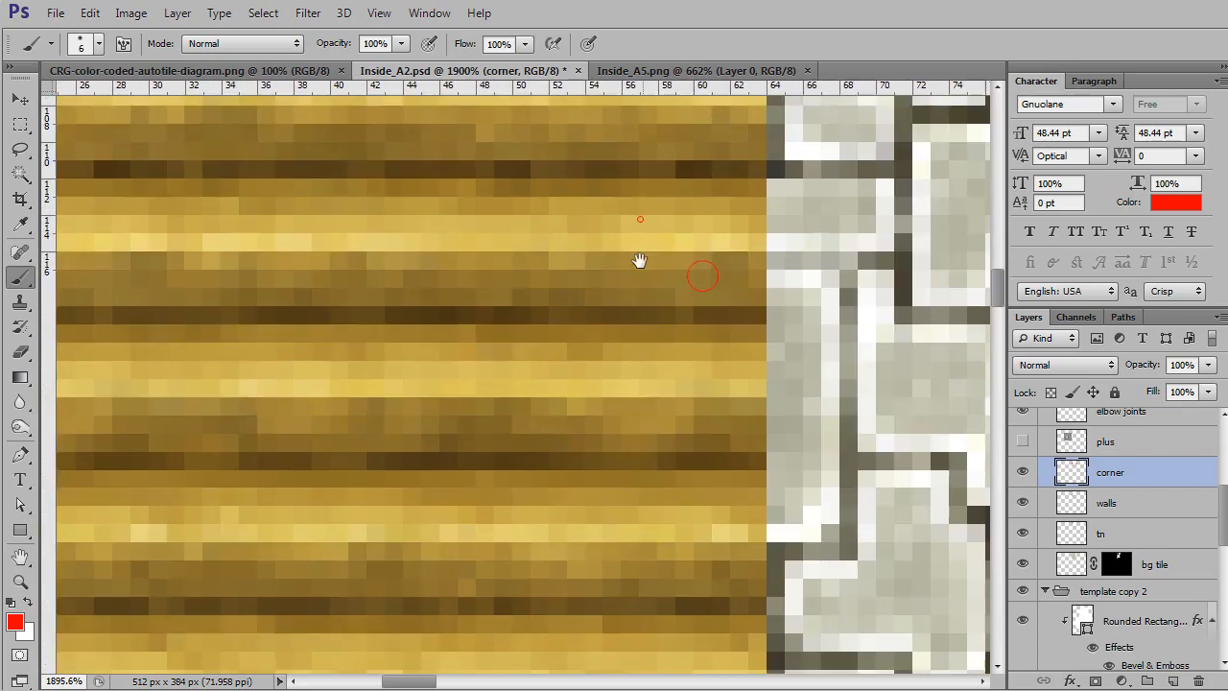
scroll(639, 261, "down", 12)
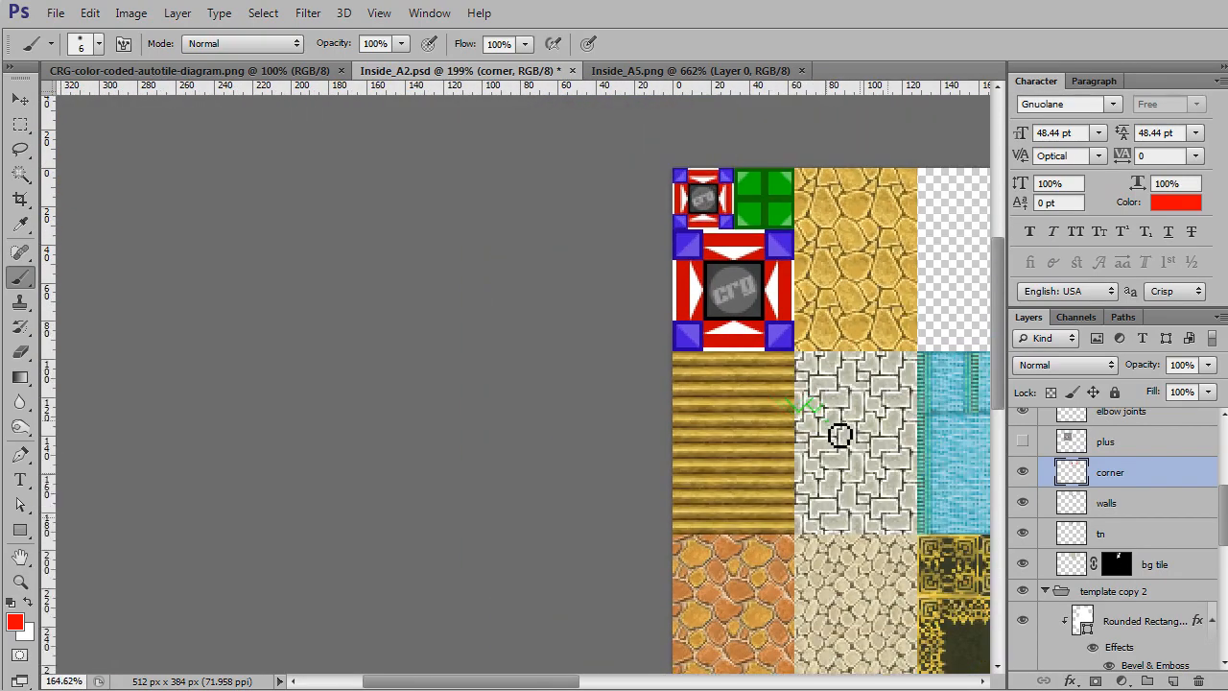
left_click_drag(852, 401, 553, 448)
scroll(700, 471, "up", 7)
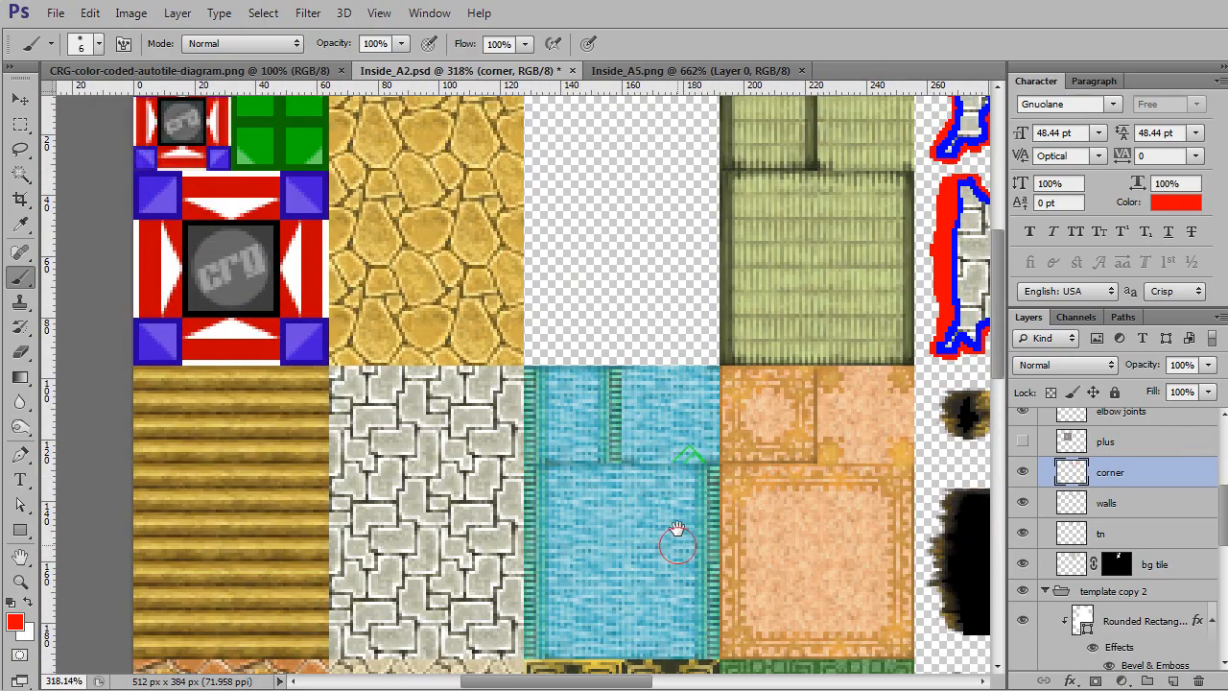
Browse the Inside tileset images in Windows Photo Viewer, then examine the dirt and stone autotile borders of Outside_A2.png up close
left_click_drag(677, 528, 670, 398)
key("alt+Tab")
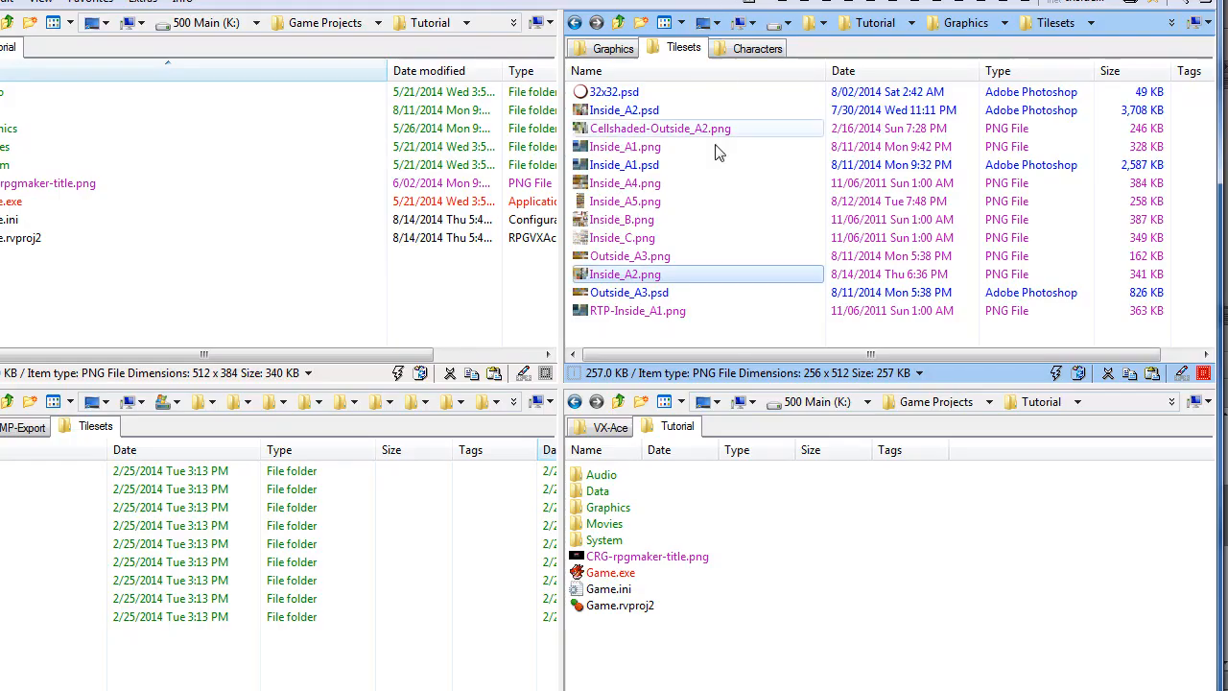
double_click(629, 187)
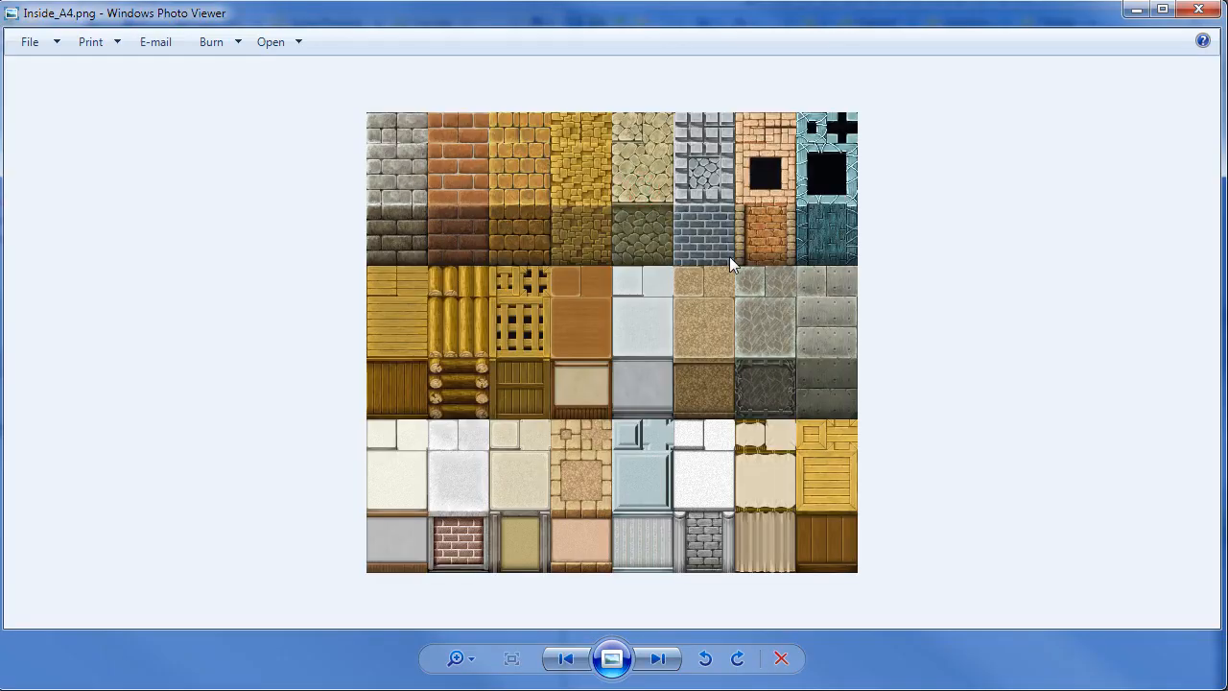
key("Left")
key("Left")
key("Right")
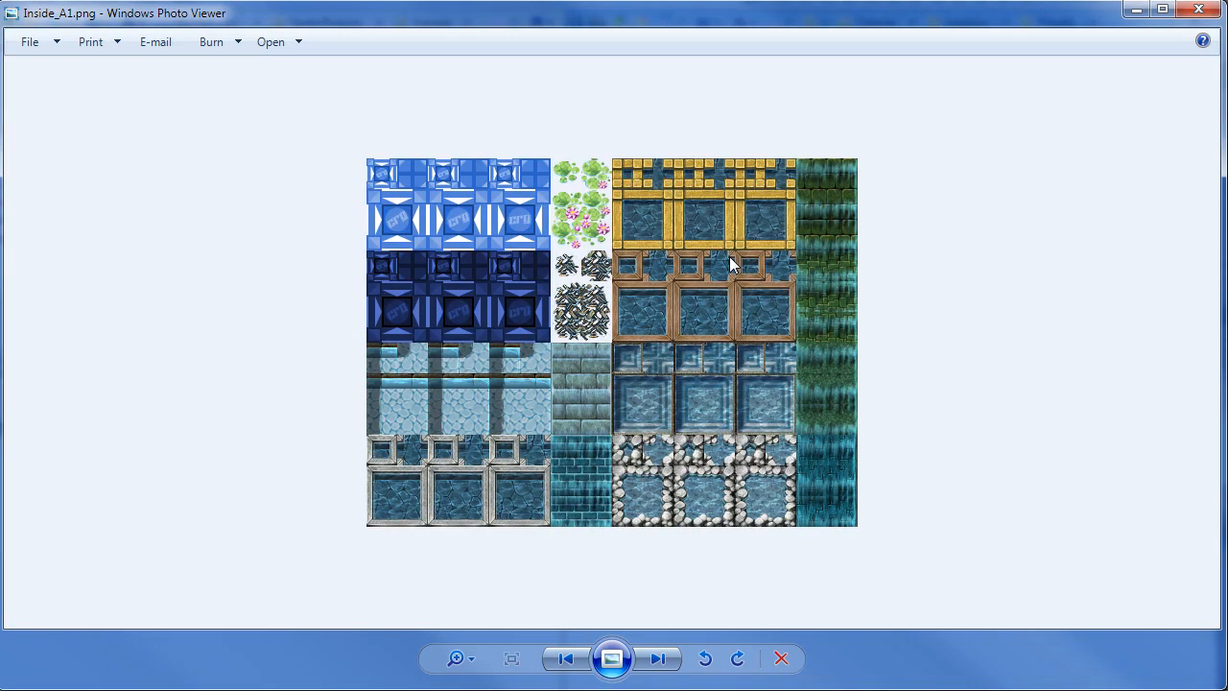
key("Left")
key("Left")
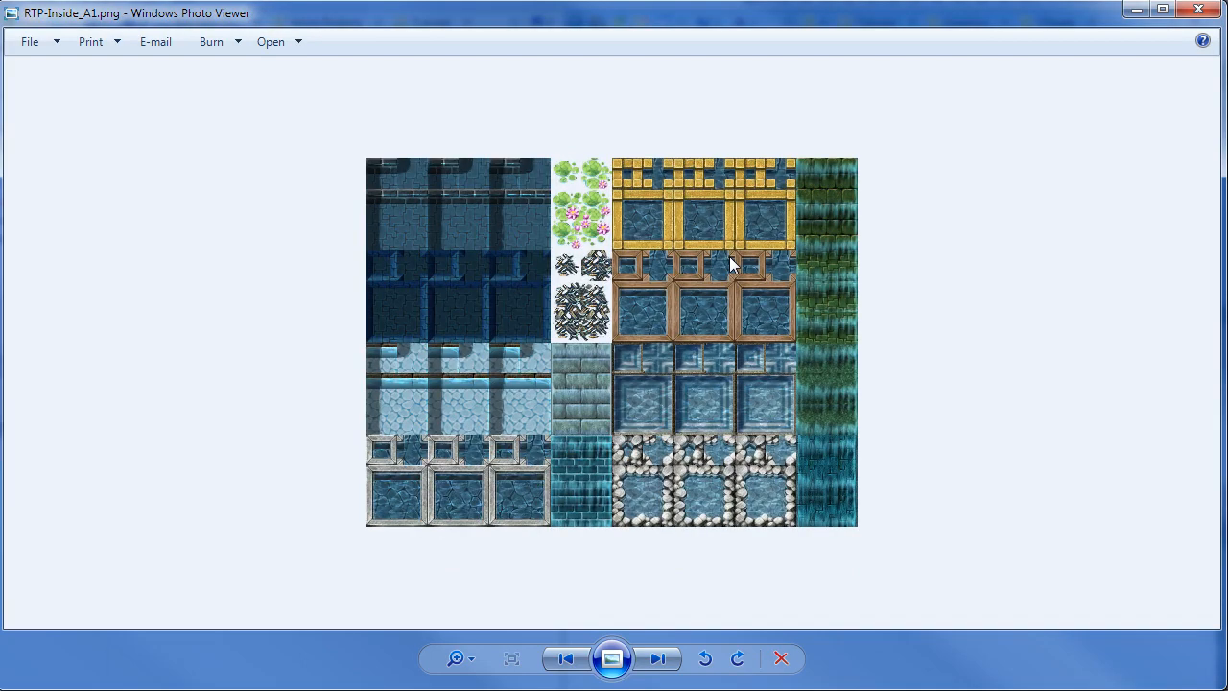
left_click(1199, 10)
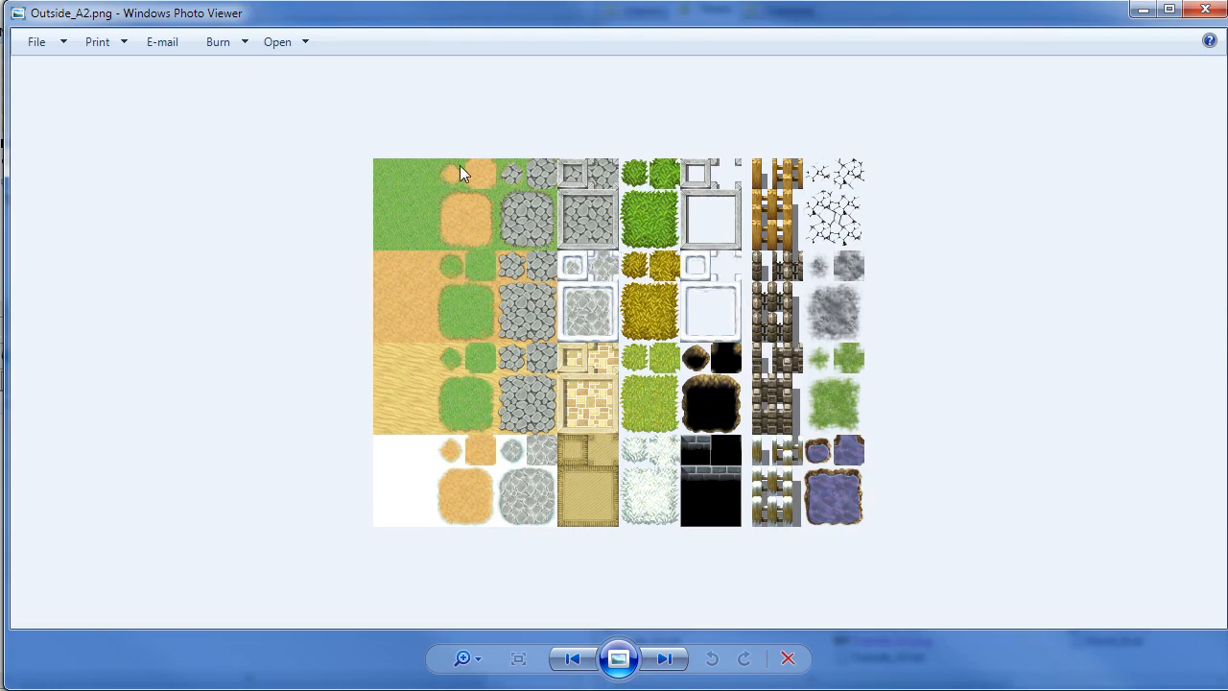
scroll(423, 192, "up", 6)
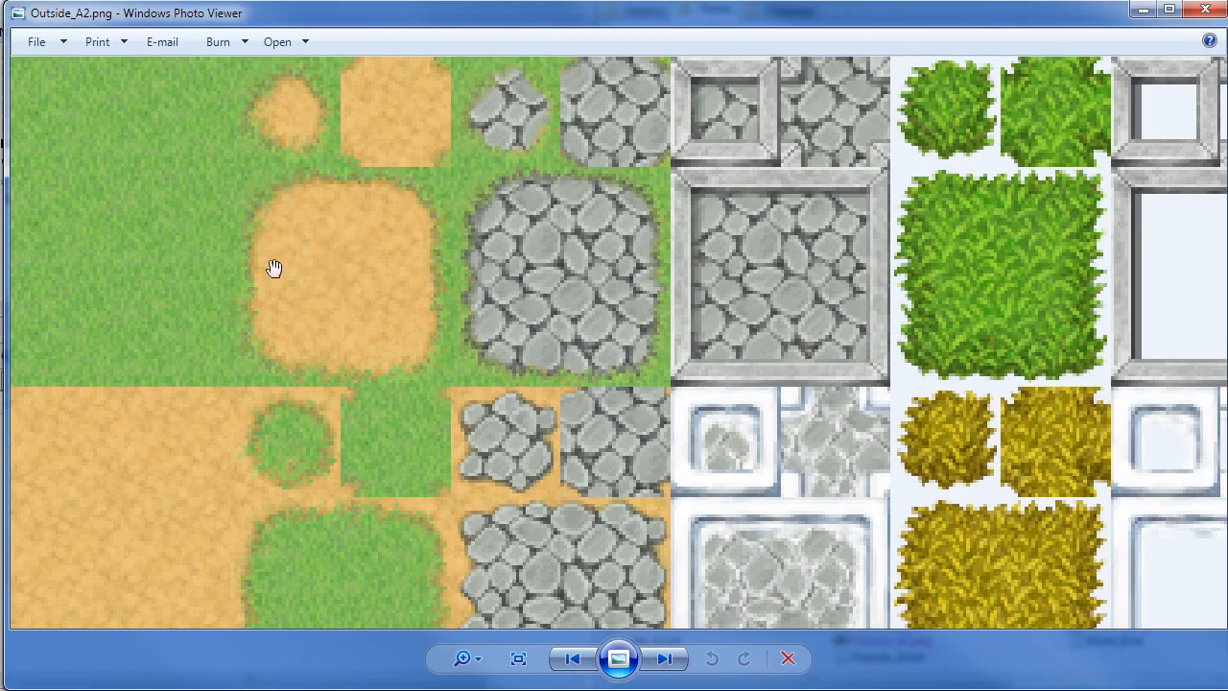
left_click(1205, 12)
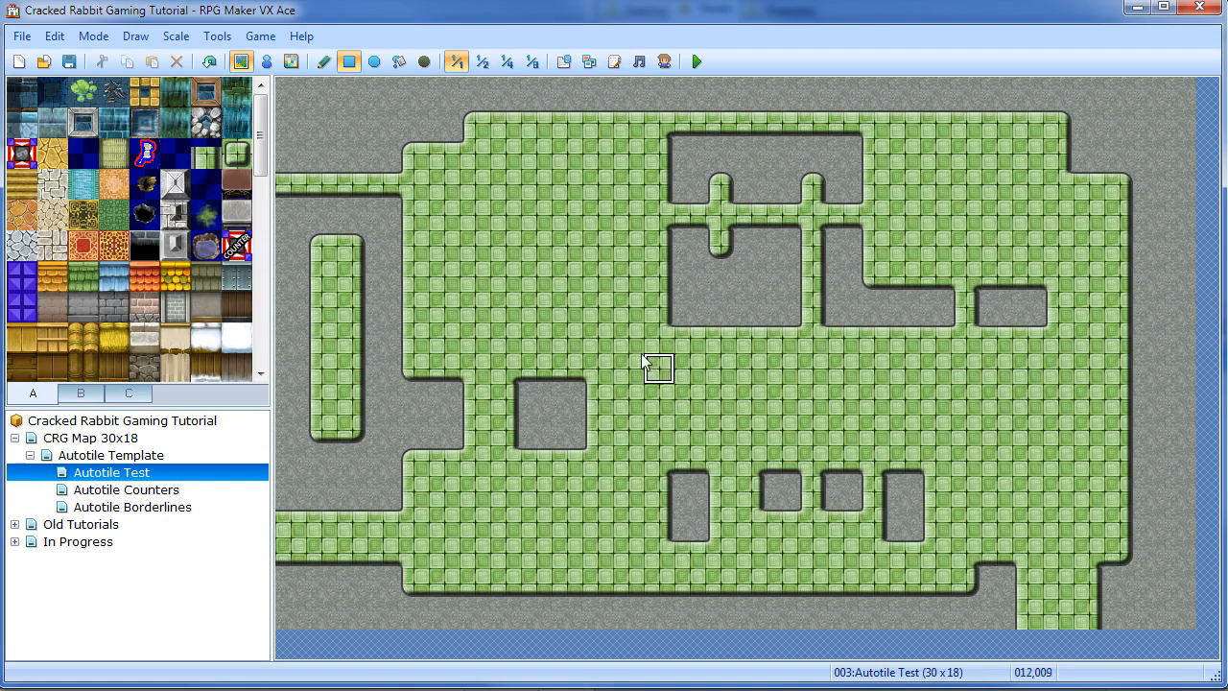
In RPG Maker, fill three large rectangles of the Autotile Test map with interlocking grey stone, blue-grey stone and orange stone floors
left_click(53, 184)
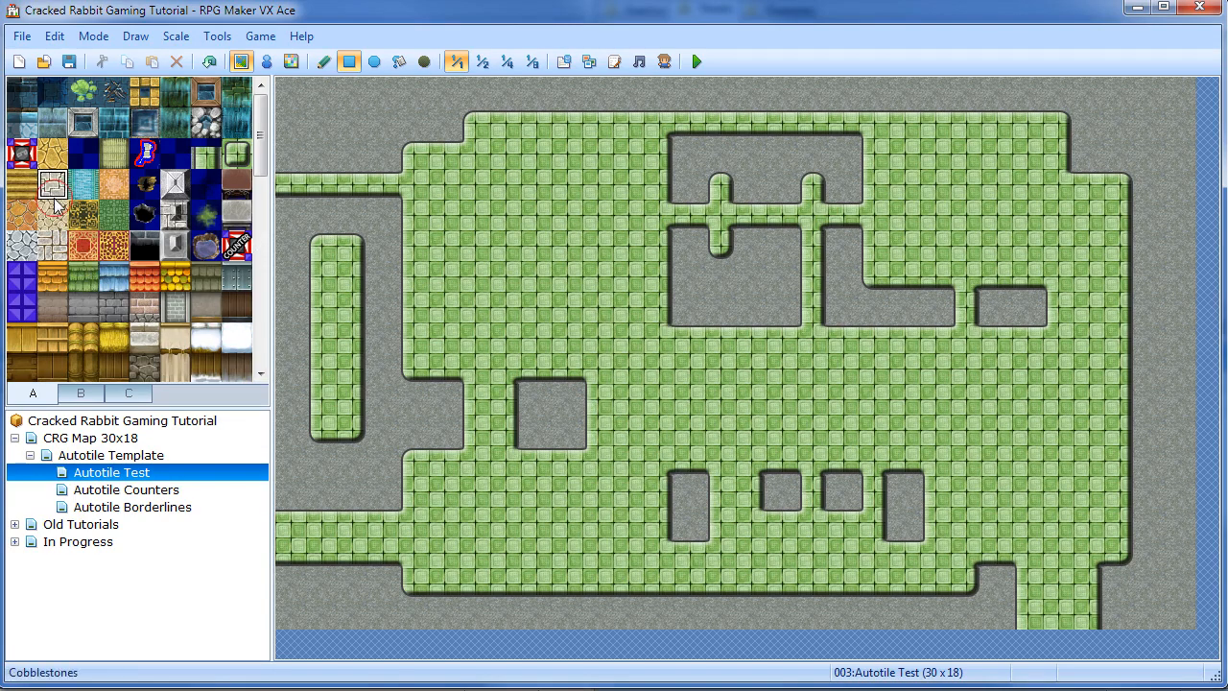
mouse_move(349, 119)
left_mouse_down()
mouse_move(413, 186)
mouse_move(639, 361)
left_mouse_up()
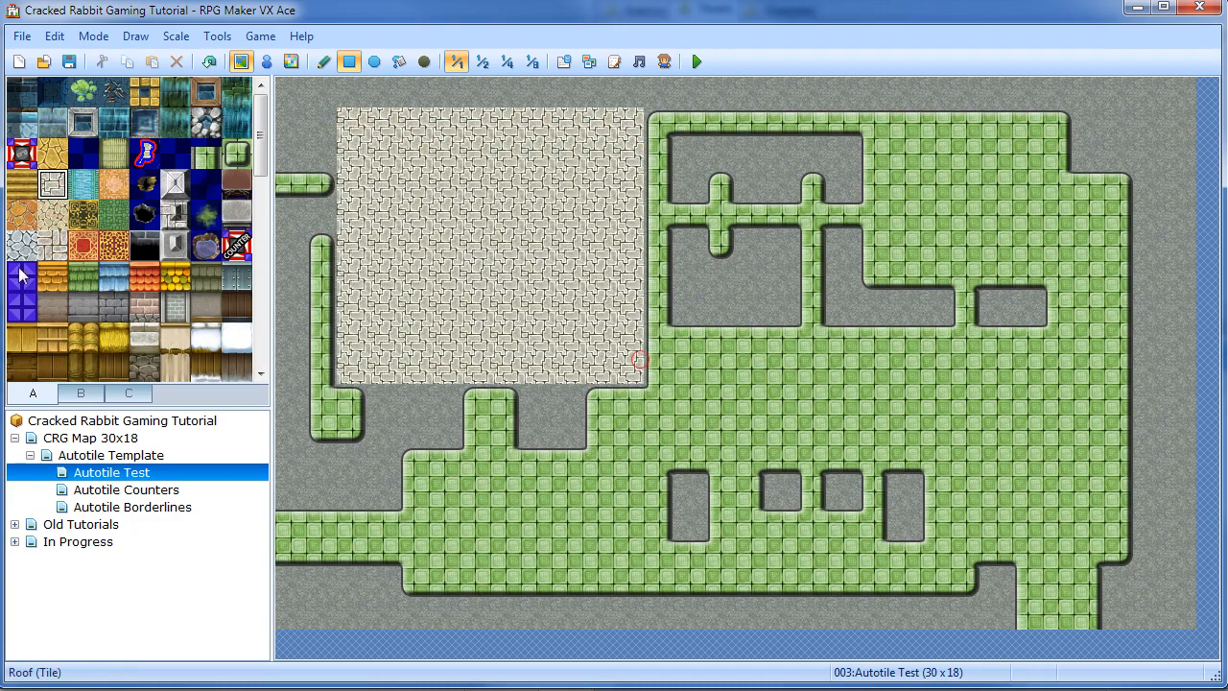
left_click(35, 242)
left_click_drag(629, 154, 875, 307)
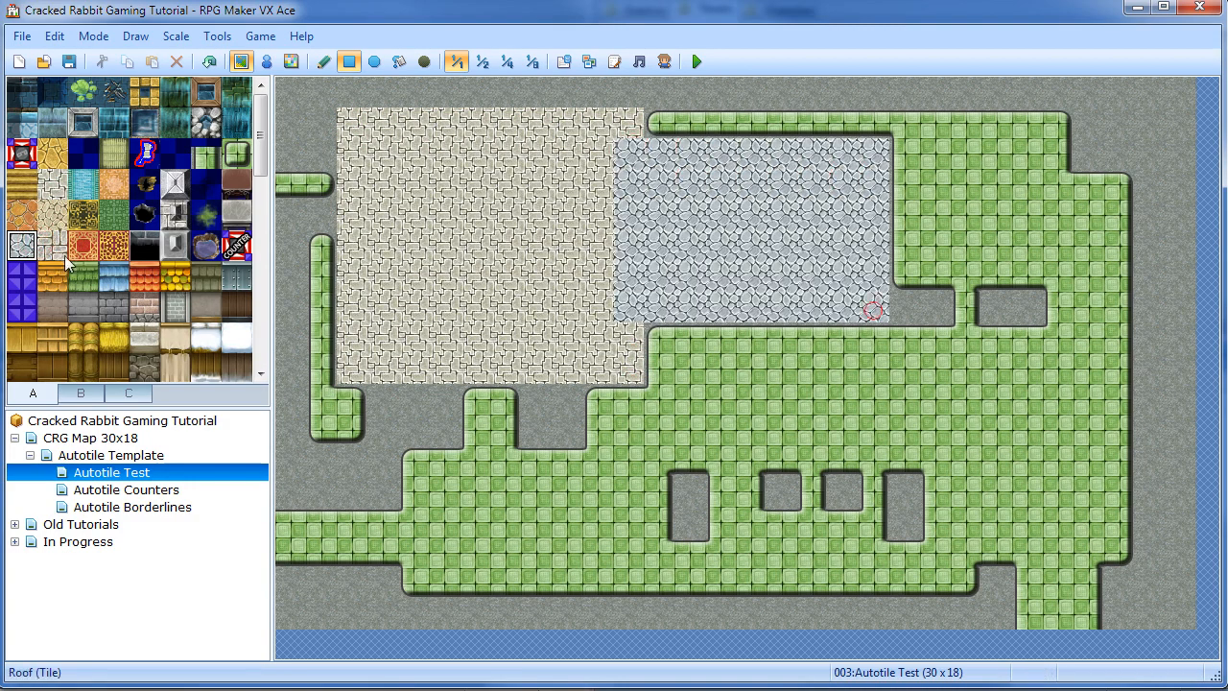
left_click(21, 215)
mouse_move(752, 277)
left_mouse_down()
mouse_move(782, 399)
mouse_move(905, 522)
left_mouse_up()
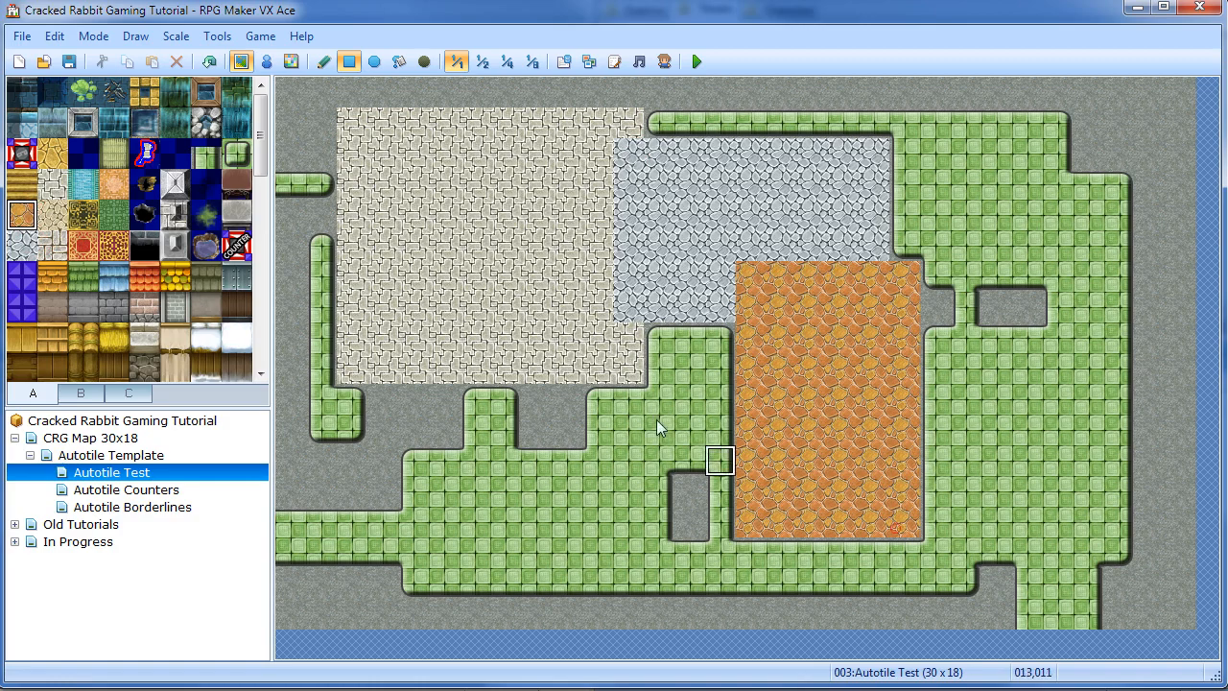
Fill two overlapping rectangles in the map's lower-left area with the green ornate and the peach bordered autotiles
left_click(113, 215)
mouse_move(357, 309)
left_mouse_down()
mouse_move(543, 540)
mouse_move(695, 580)
left_mouse_up()
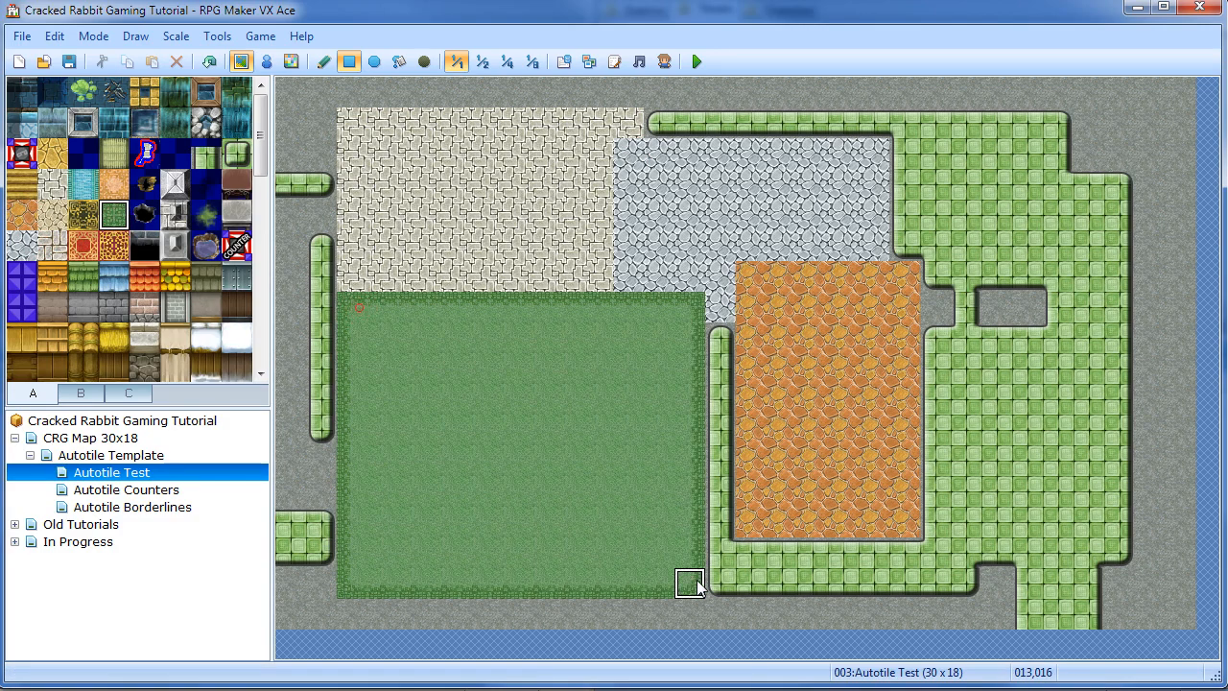
left_click(113, 185)
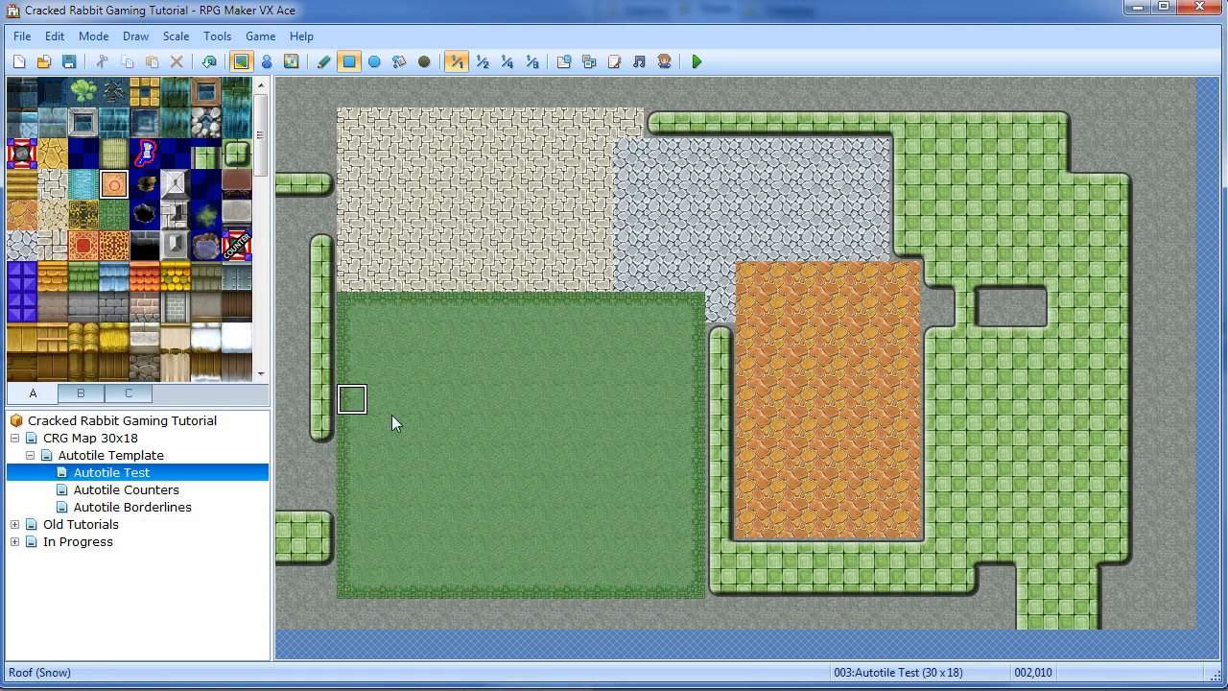
mouse_move(422, 341)
left_mouse_down()
mouse_move(693, 557)
mouse_move(744, 580)
mouse_move(740, 570)
left_mouse_up()
right_click(1069, 393)
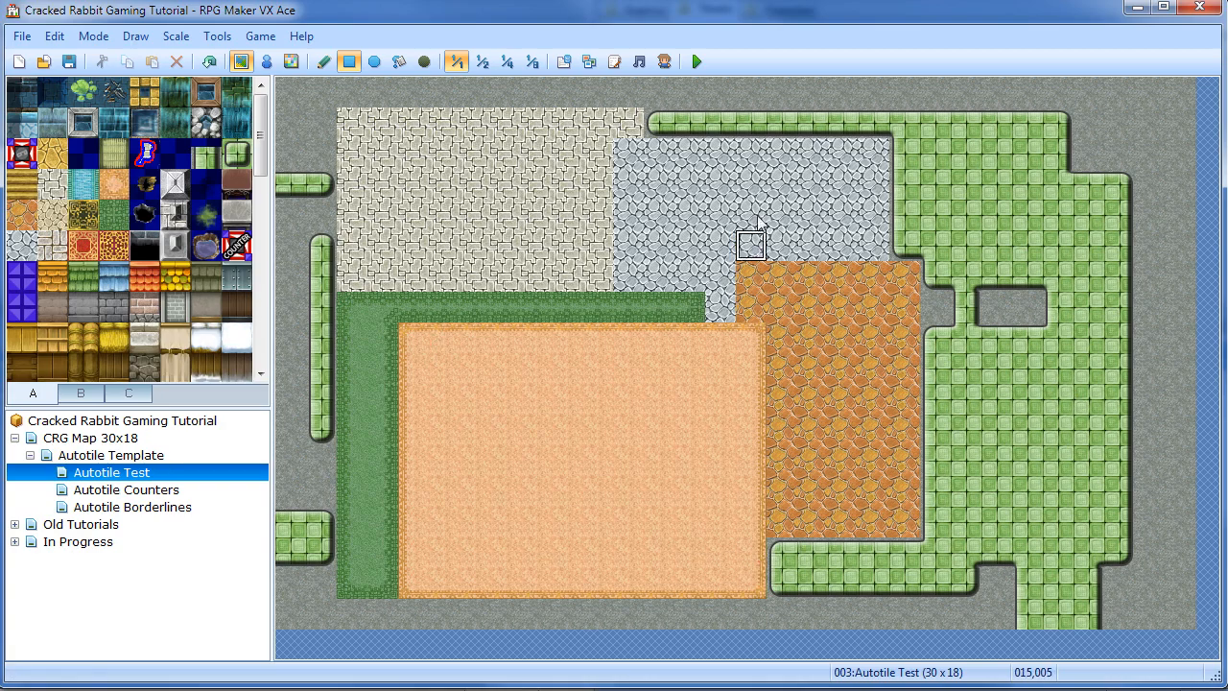
mouse_move(760, 195)
left_mouse_down()
mouse_move(778, 366)
mouse_move(597, 362)
left_mouse_up()
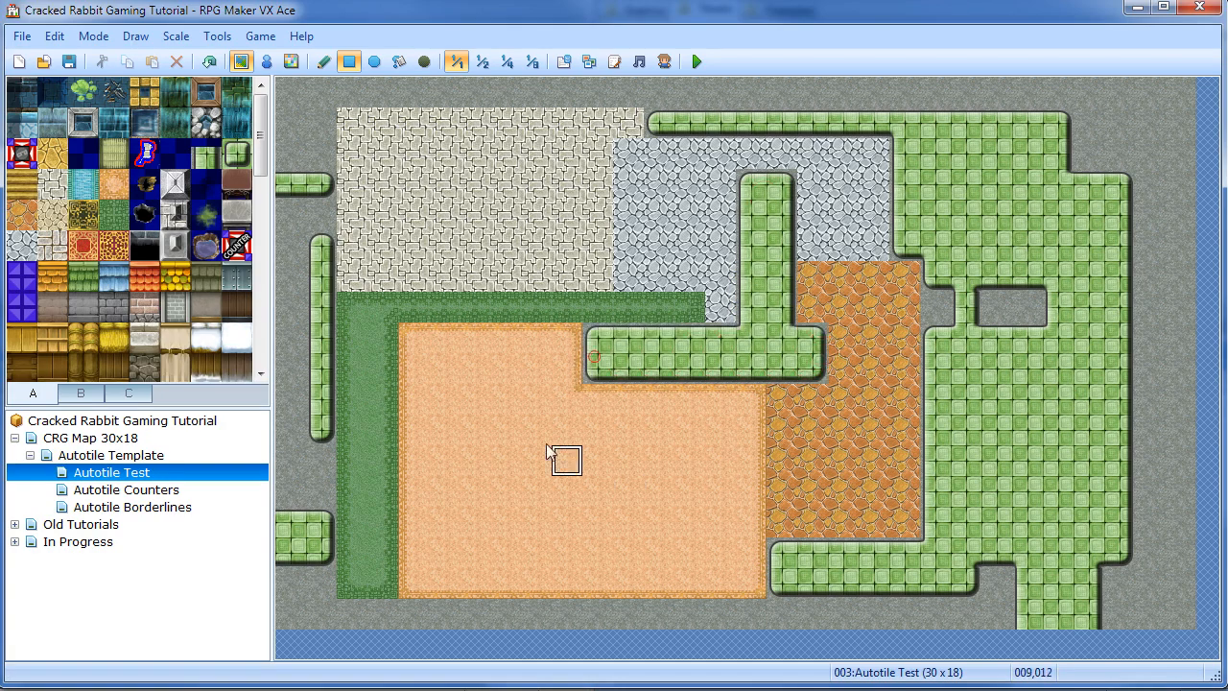
key("ctrl+z")
key("ctrl+z")
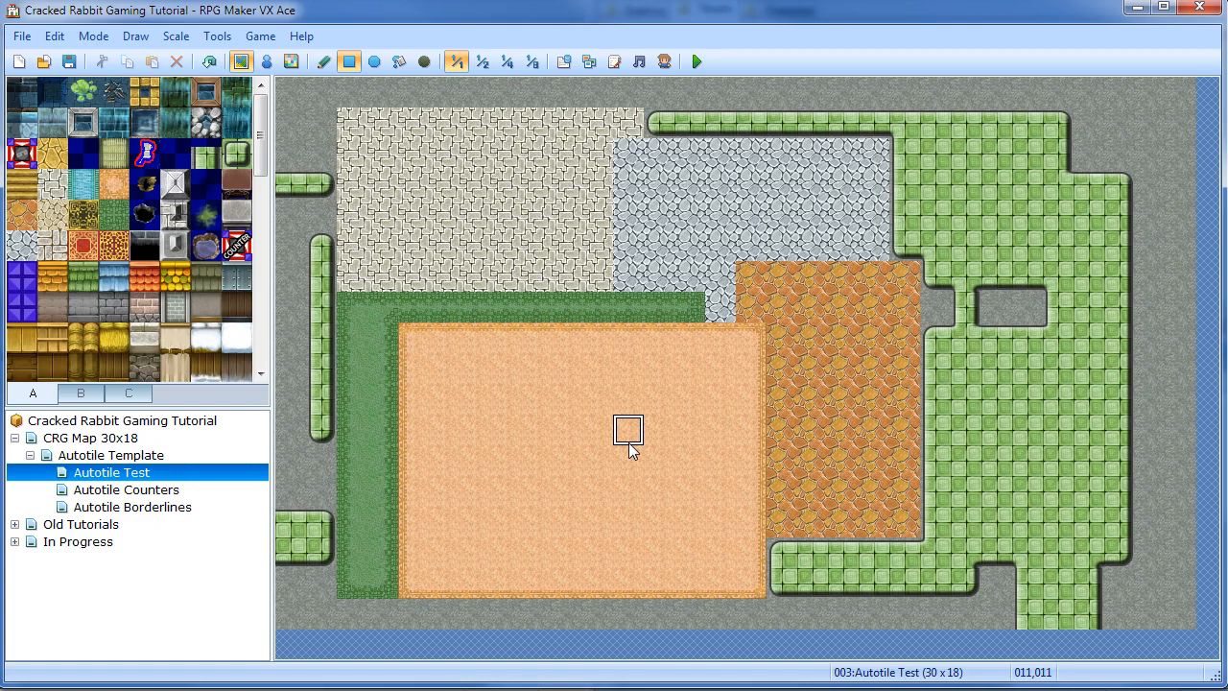
Paint overlapping bars and blocks of the light-green bordered autotile across the stone, green and peach floors to form connected paths
left_click(236, 154)
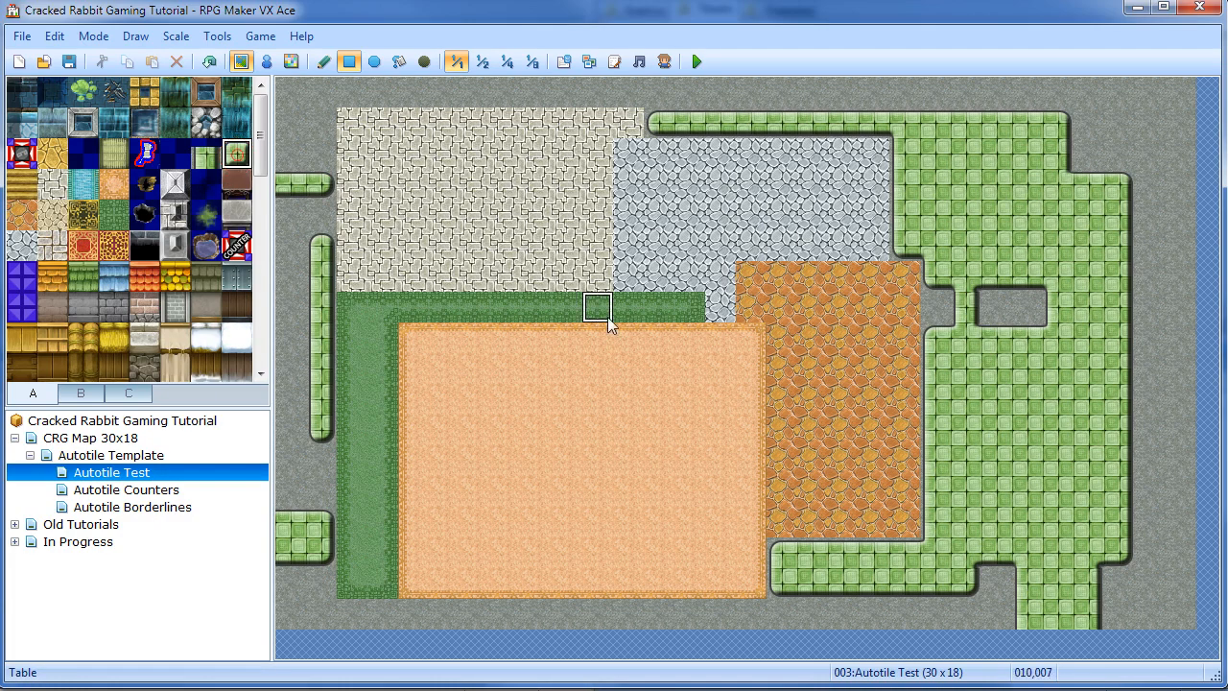
left_click_drag(476, 185, 840, 213)
mouse_move(778, 245)
left_mouse_down()
mouse_move(773, 437)
mouse_move(541, 402)
left_mouse_up()
left_click_drag(541, 459, 549, 212)
mouse_move(412, 219)
left_mouse_down()
mouse_move(412, 493)
mouse_move(412, 430)
left_mouse_up()
left_click_drag(384, 428, 734, 491)
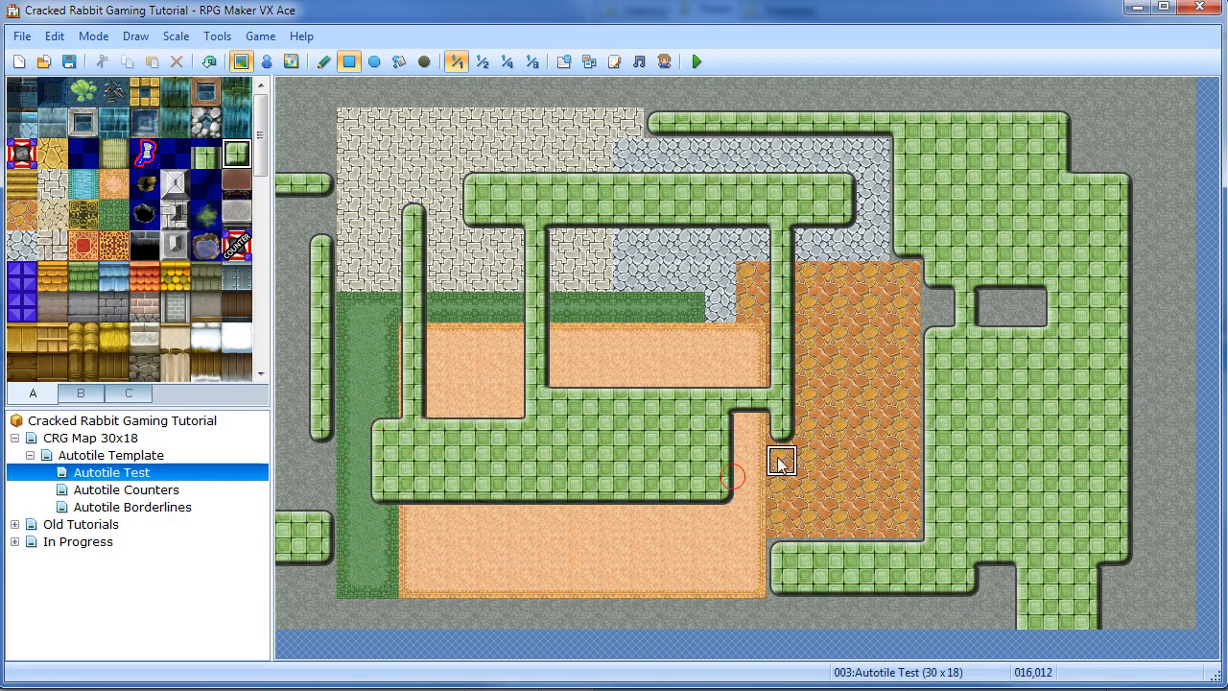
mouse_move(627, 187)
left_mouse_down()
mouse_move(656, 397)
mouse_move(597, 153)
mouse_move(576, 123)
mouse_move(597, 123)
left_mouse_up()
mouse_move(506, 184)
left_mouse_down()
mouse_move(507, 144)
mouse_move(491, 124)
mouse_move(356, 145)
left_mouse_up()
left_click_drag(415, 96, 412, 298)
left_click_drag(384, 337, 875, 331)
left_click_drag(875, 287, 868, 437)
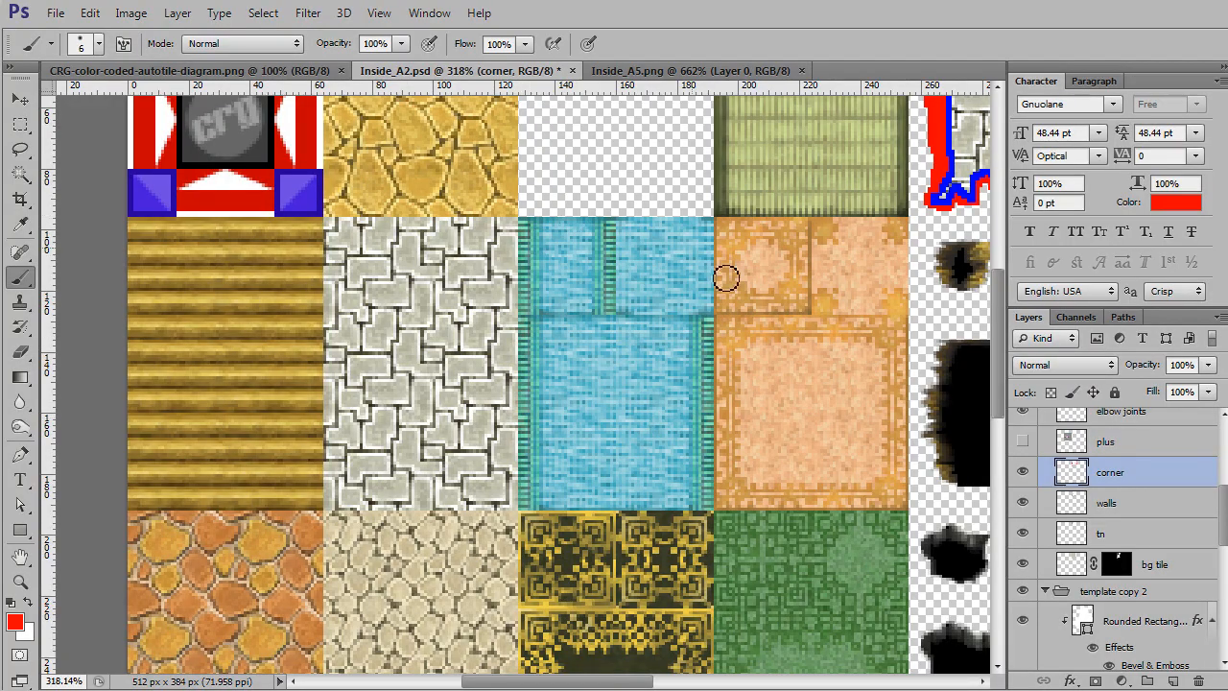
Switch to Photoshop and select the whole gold stone floor block on Layer 0 with the Rectangular Marquee
left_click_drag(670, 240, 670, 404)
left_click_drag(685, 335, 567, 450)
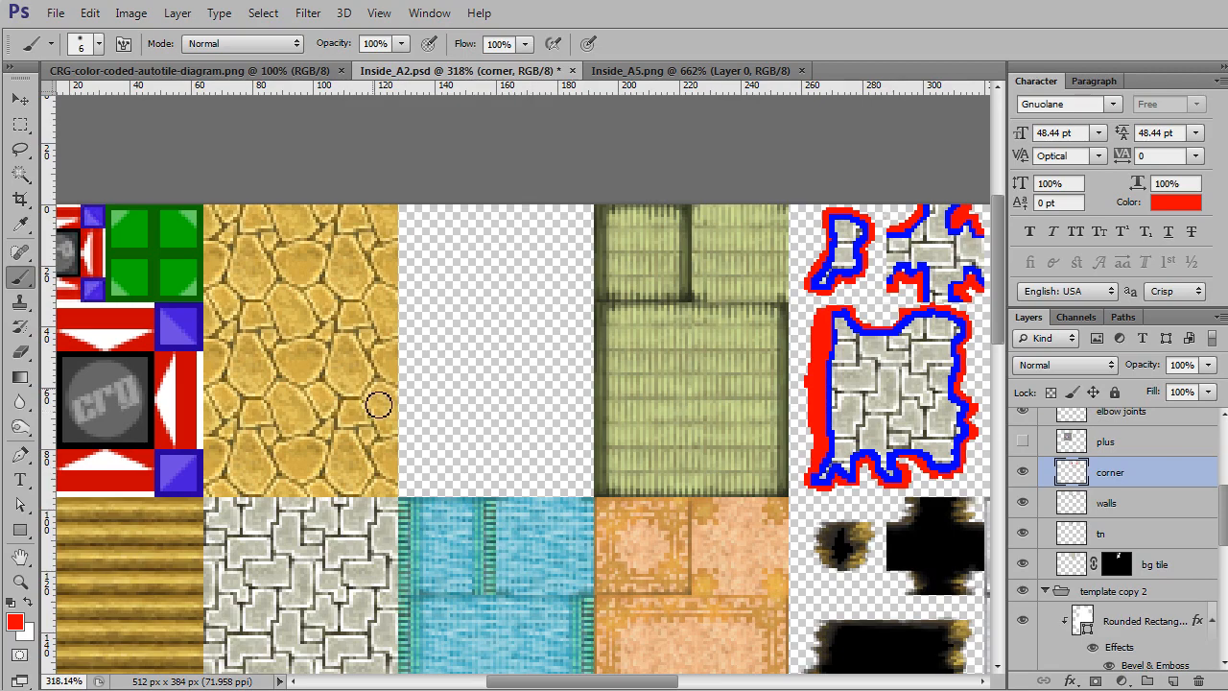
left_click_drag(362, 496, 556, 508)
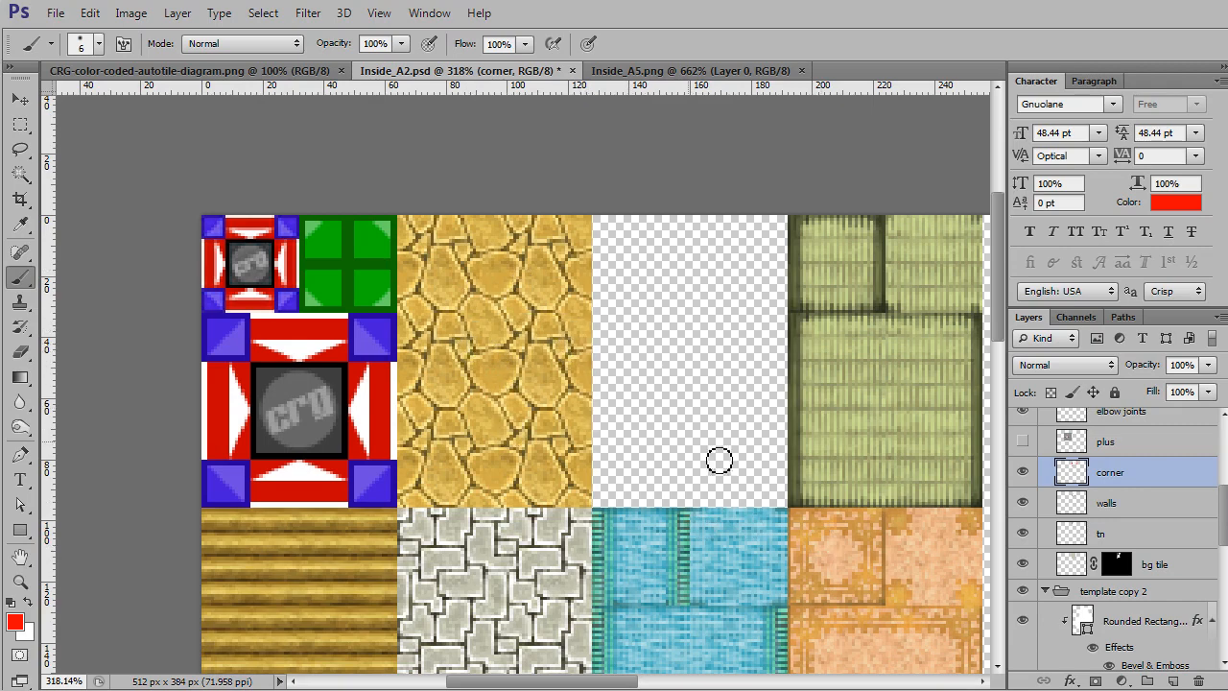
left_click_drag(1221, 523, 1216, 659)
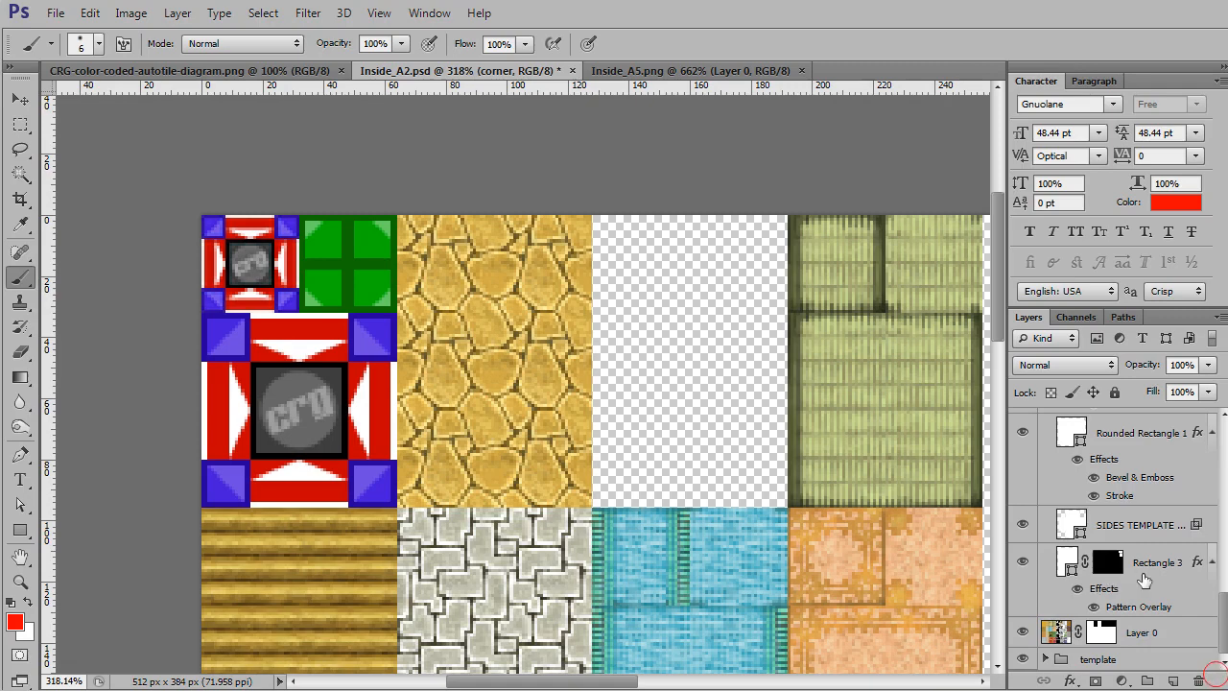
left_click(1058, 631)
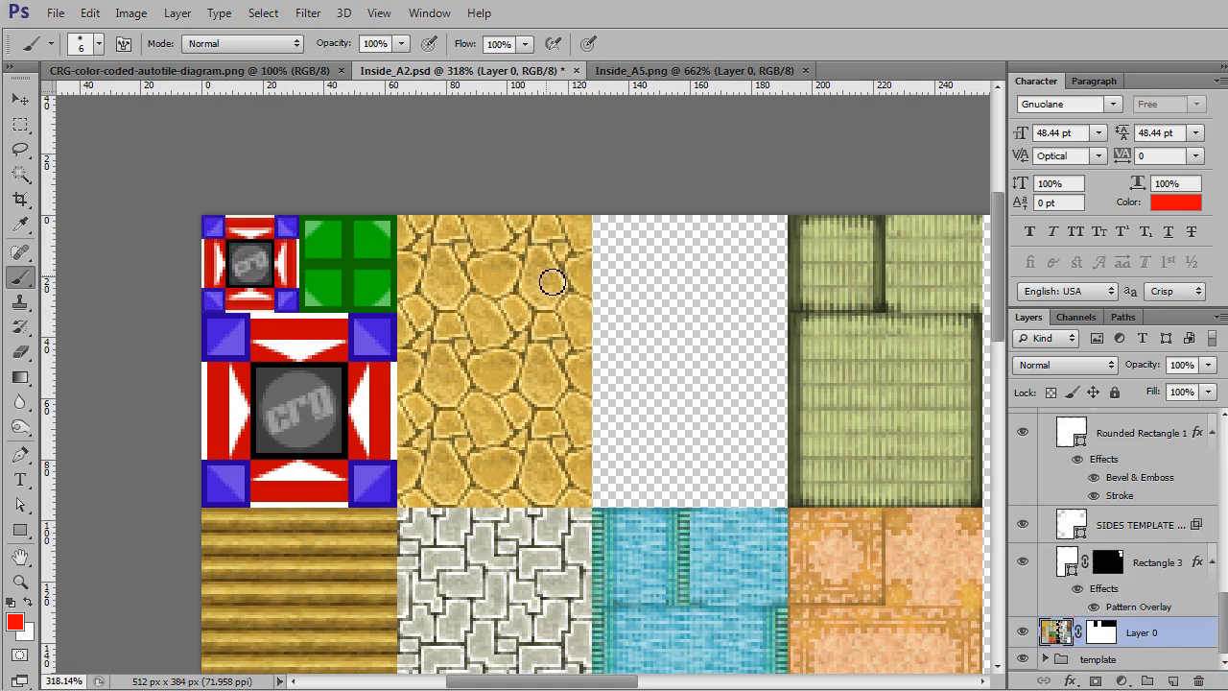
key("m")
left_click_drag(587, 229, 397, 503)
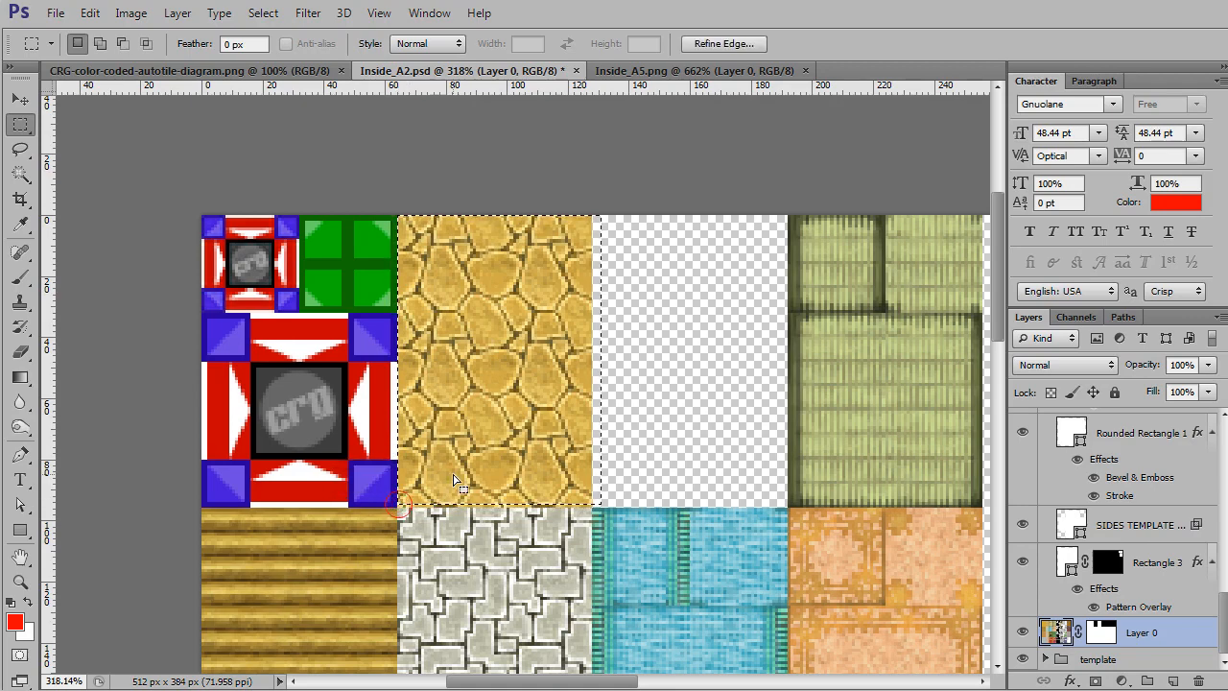
left_click_drag(397, 460, 611, 506)
Duplicate the gold stone block onto a new layer and move the copy into the empty block beside the original
key("ctrl+x")
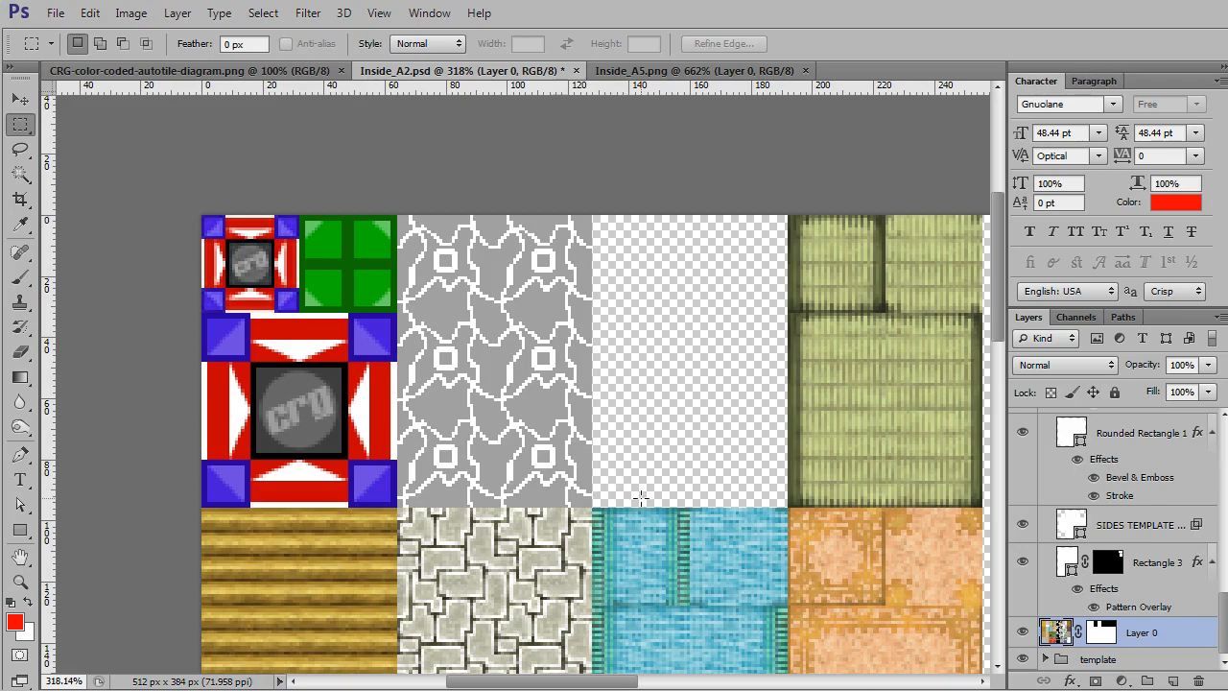
key("ctrl+z")
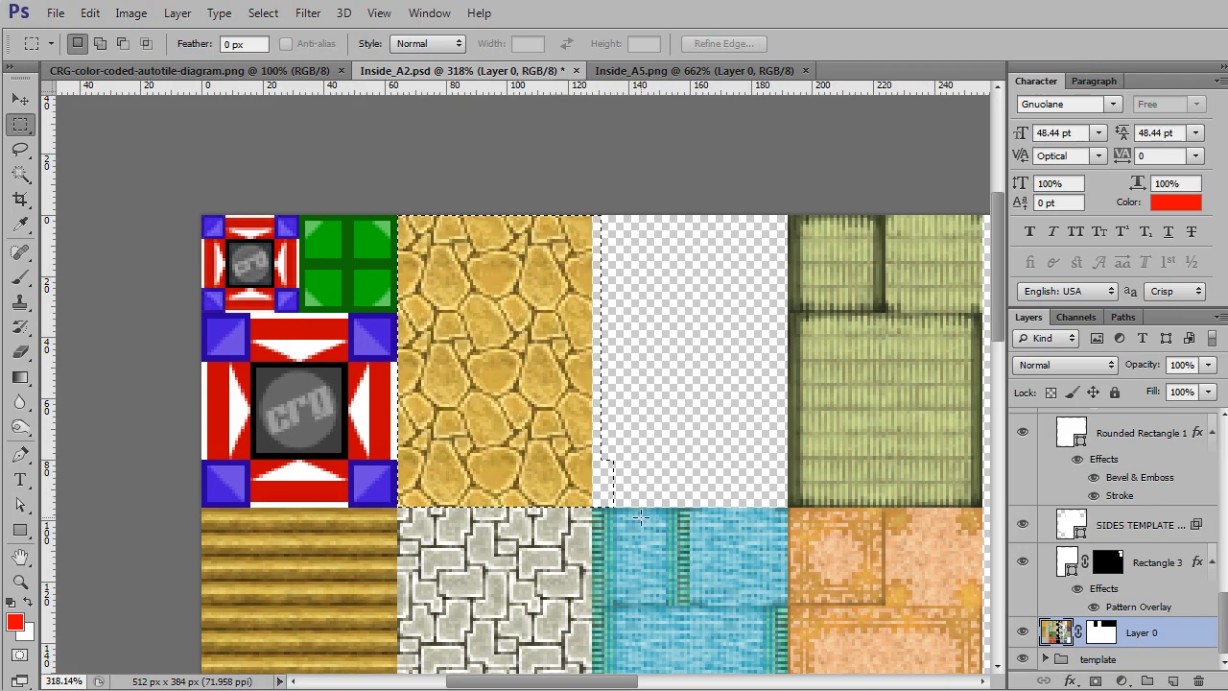
key("ctrl+v")
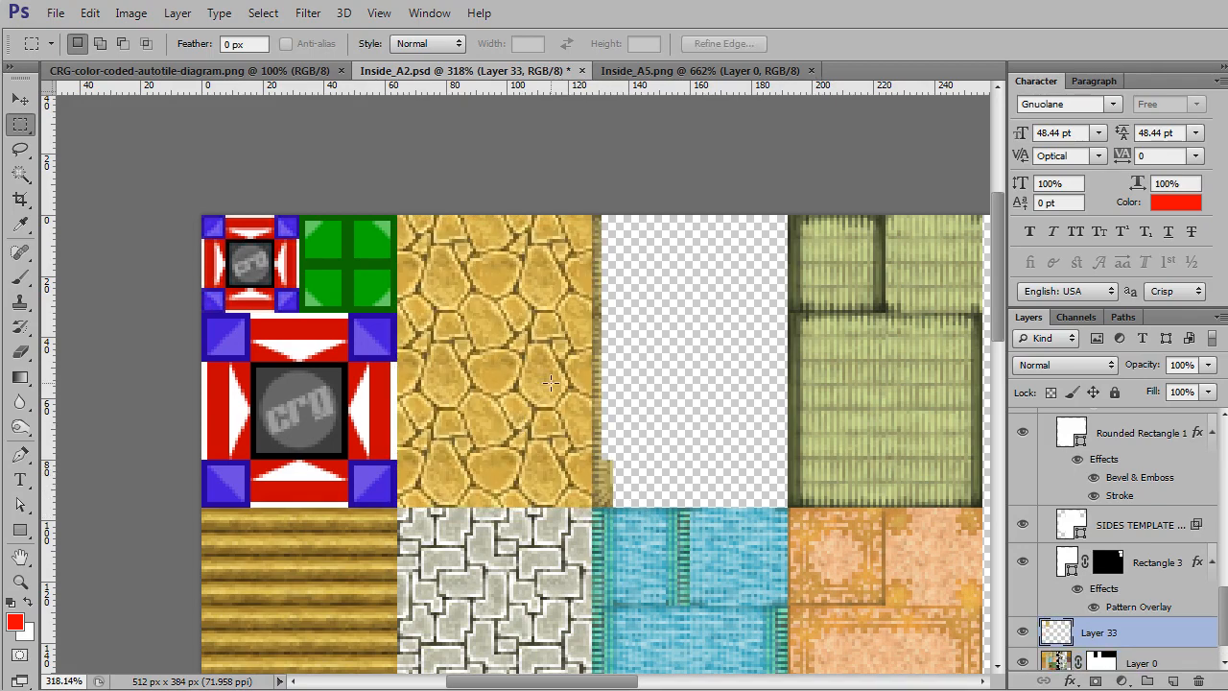
left_click_drag(562, 406, 759, 400)
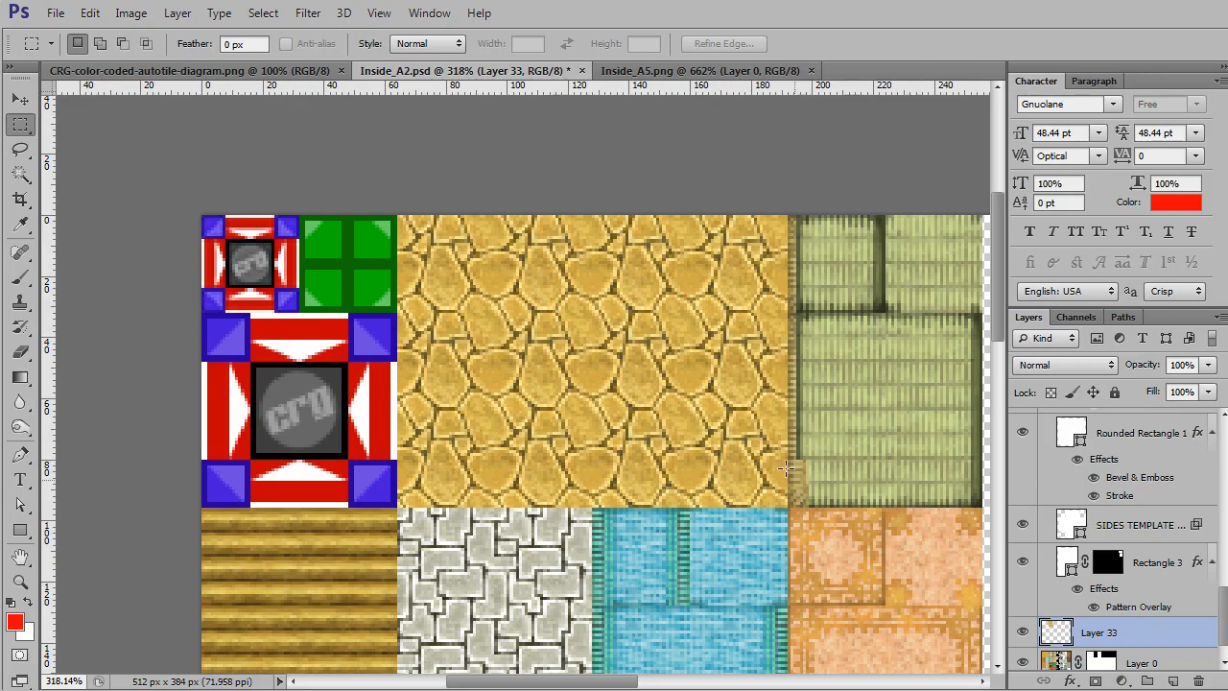
Select the interlocking grey stone block below the gold stone floor and copy it from Layer 0 onto a new layer
left_click_drag(754, 559, 754, 447)
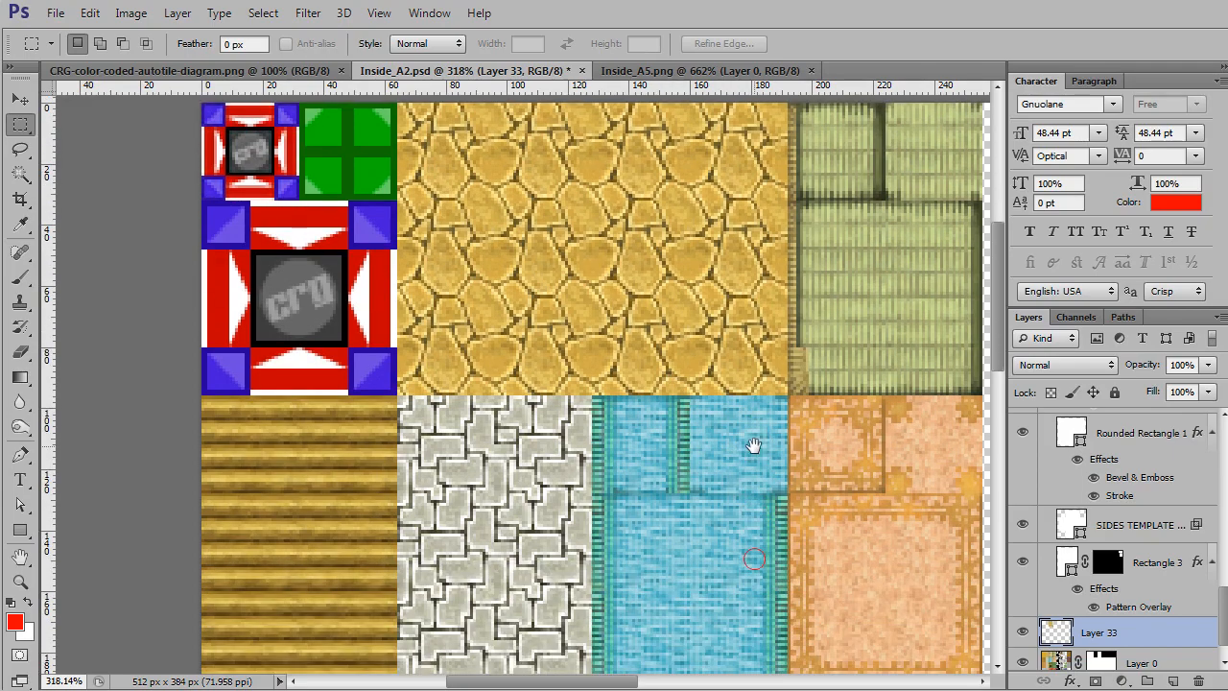
left_click_drag(506, 517, 530, 405)
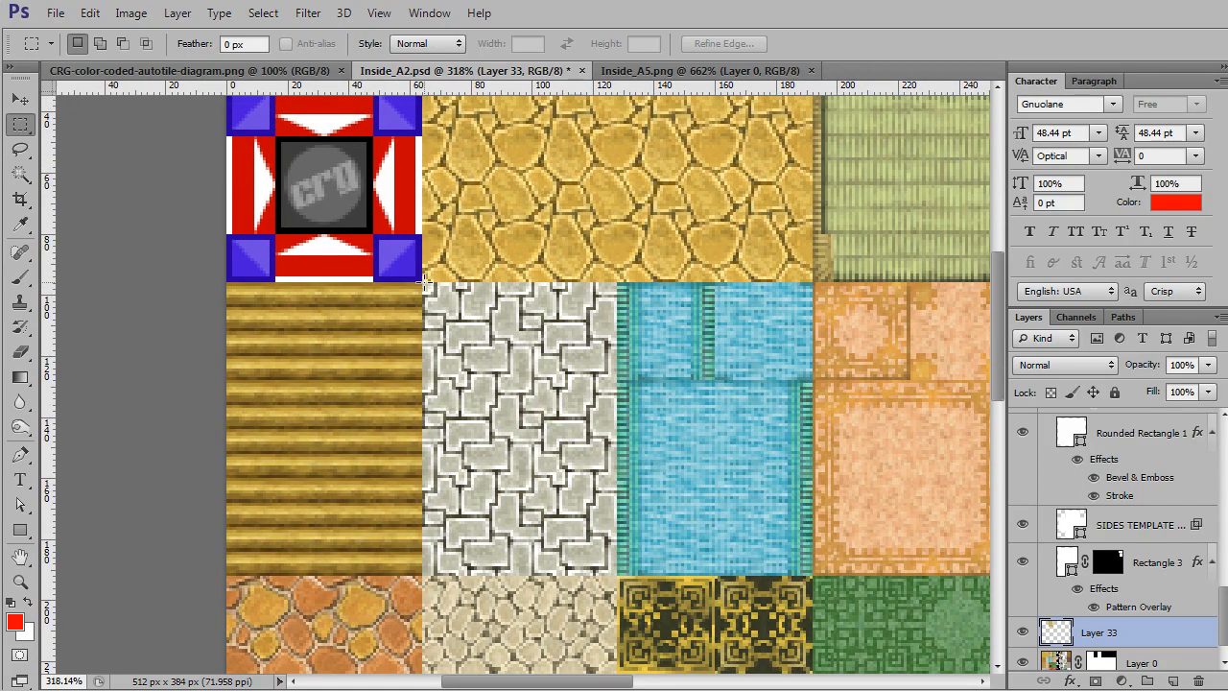
left_click_drag(423, 284, 615, 573)
key("ctrl+c")
left_click(607, 210)
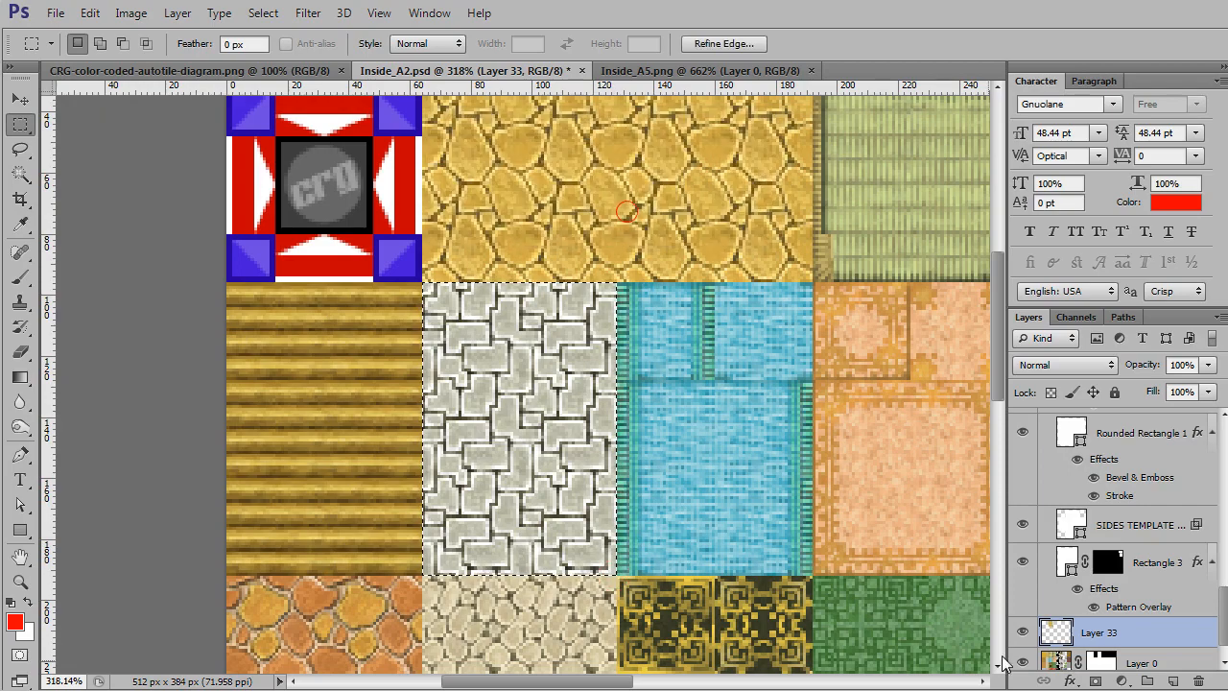
left_click(1050, 660)
key("ctrl+c")
key("ctrl+v")
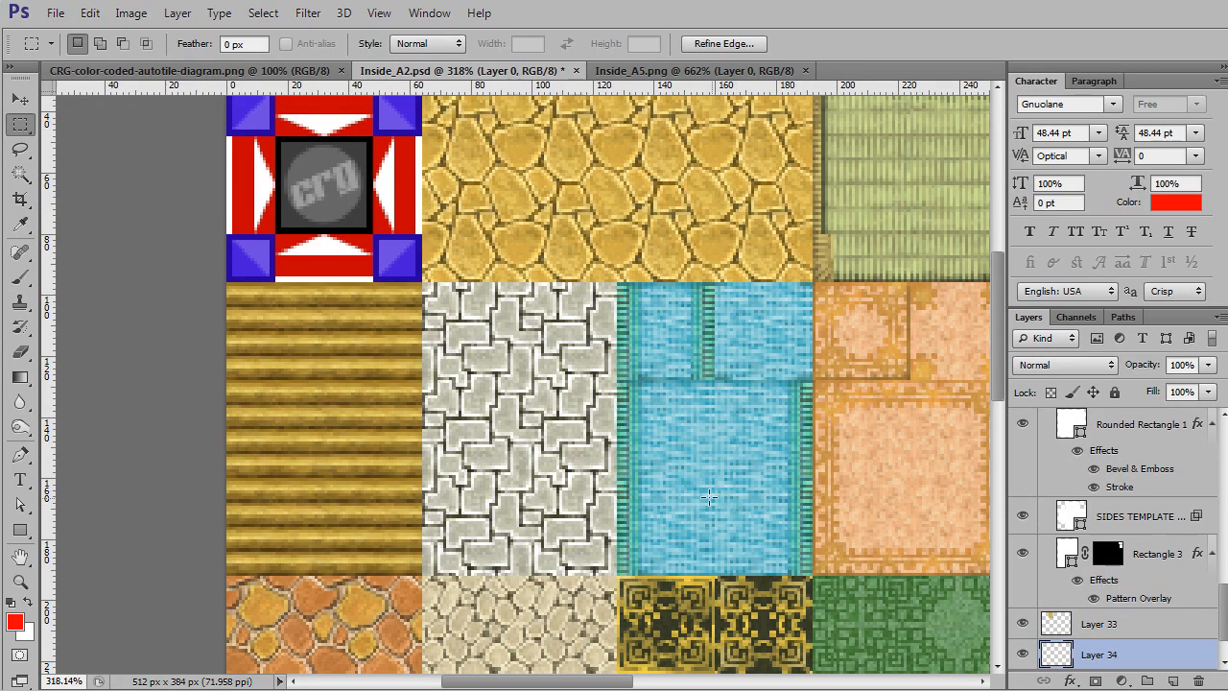
Raise the grey stone copy's layer above Layer 33 and move the copy over the duplicated gold stone block
left_click_drag(545, 449, 801, 209)
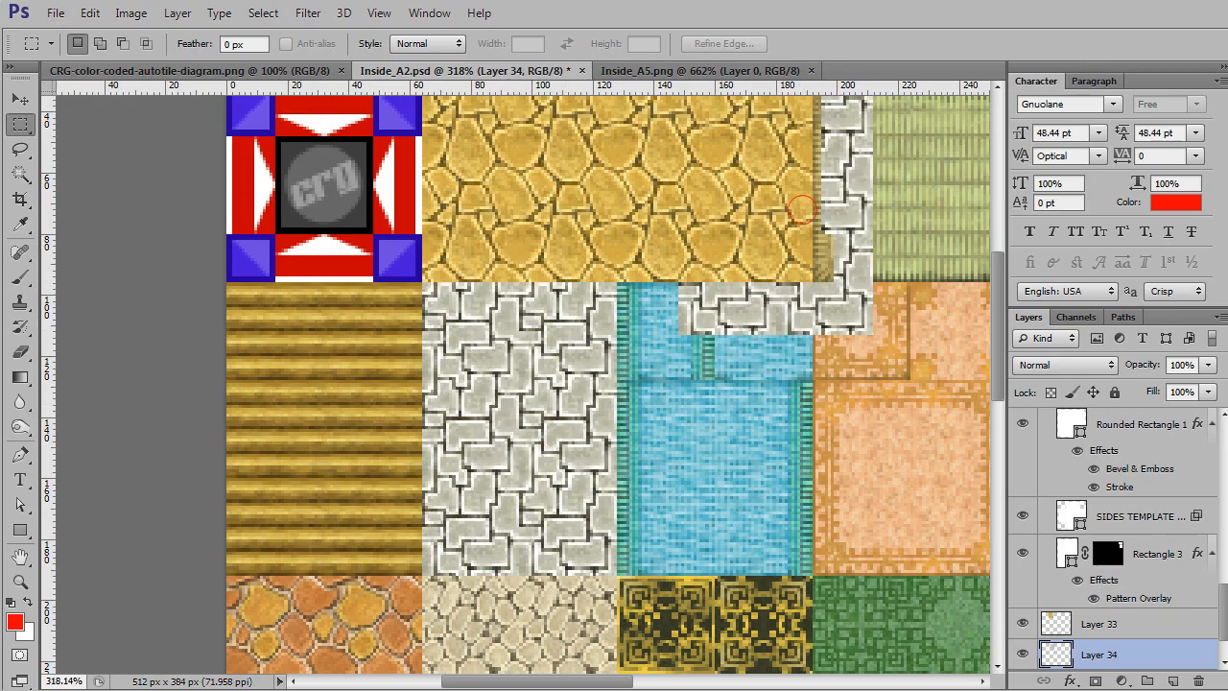
left_click_drag(1118, 660, 1137, 622)
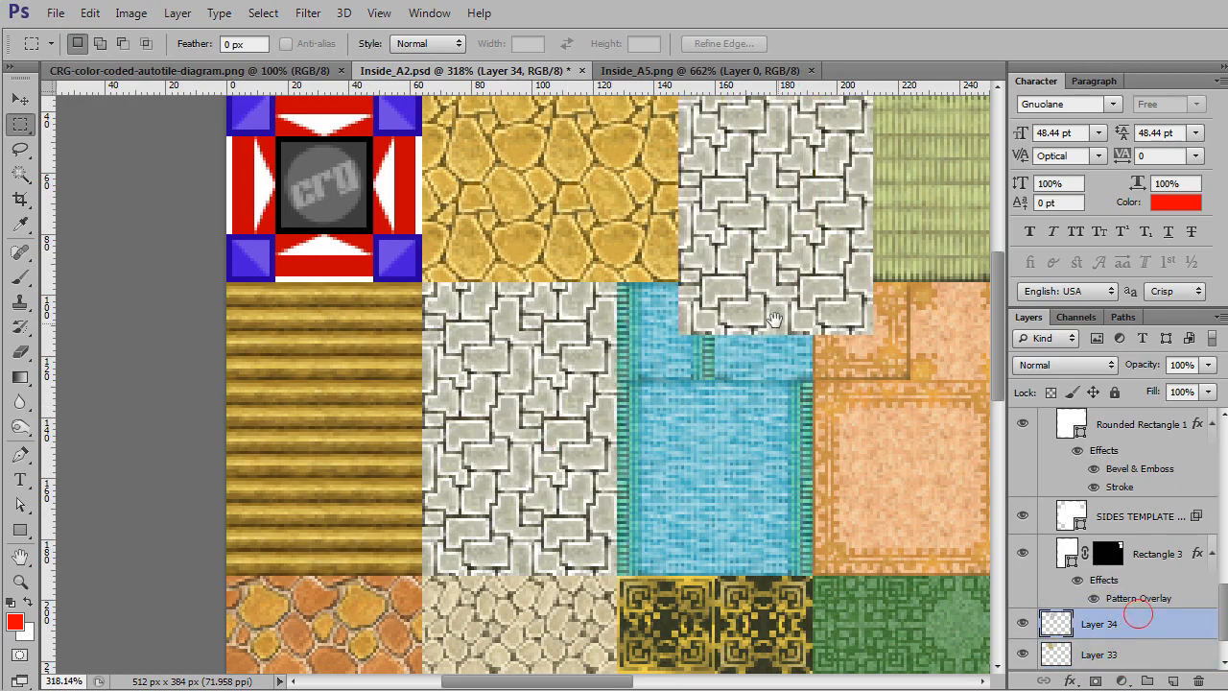
left_click_drag(775, 317, 687, 634)
left_click_drag(703, 524, 641, 475)
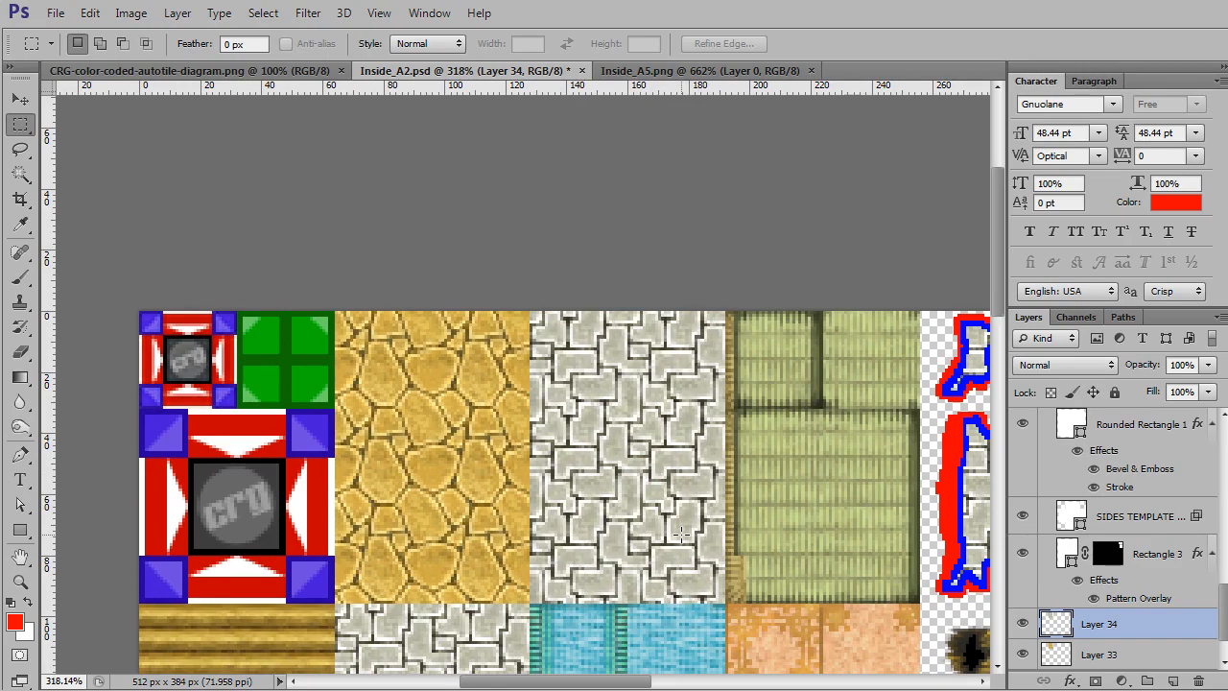
Mask the grey stone copy on Layer 34 to a rounded freehand area in the lower part of the block and show the guides
left_click(20, 150)
mouse_move(664, 427)
left_mouse_down()
mouse_move(563, 418)
mouse_move(548, 477)
mouse_move(554, 550)
mouse_move(626, 580)
mouse_move(675, 575)
mouse_move(711, 490)
mouse_move(705, 438)
mouse_move(662, 422)
left_mouse_up()
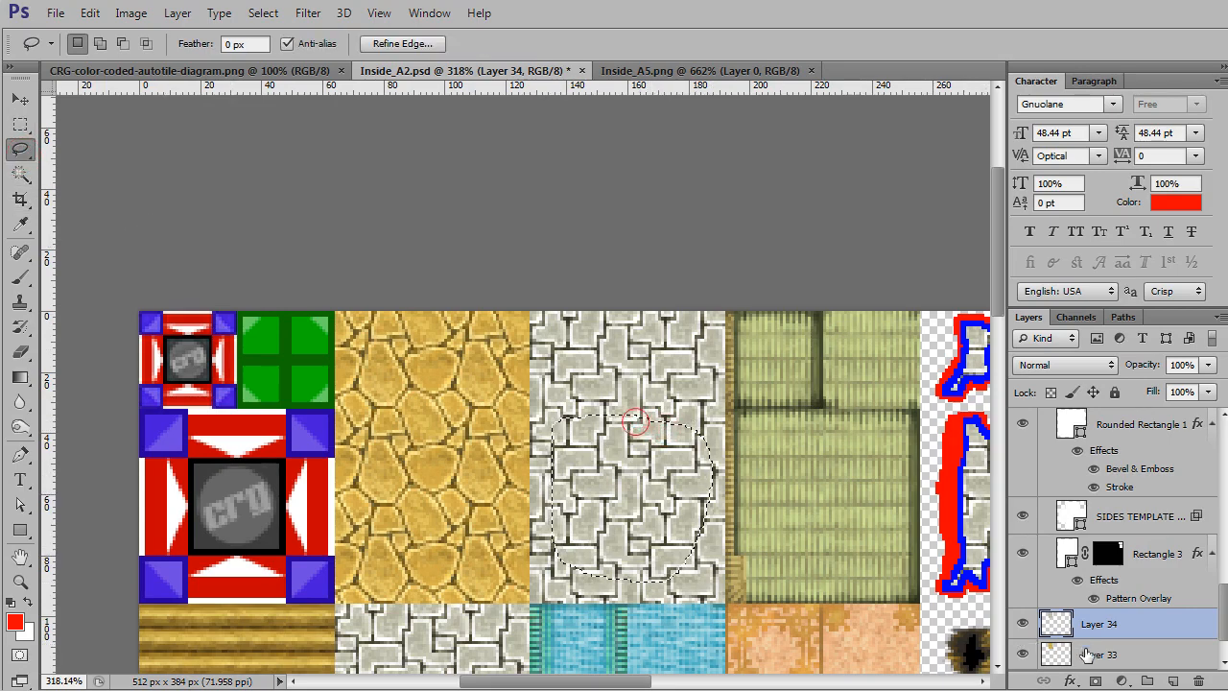
left_click(1094, 680)
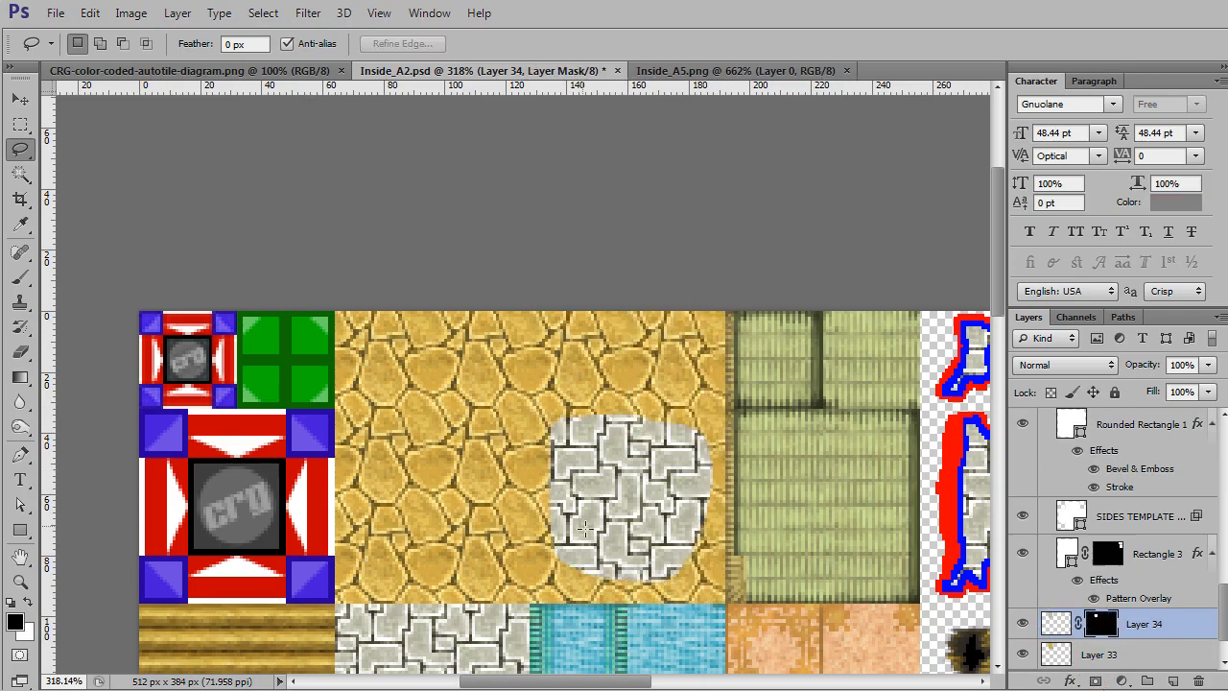
key("ctrl+apostrophe")
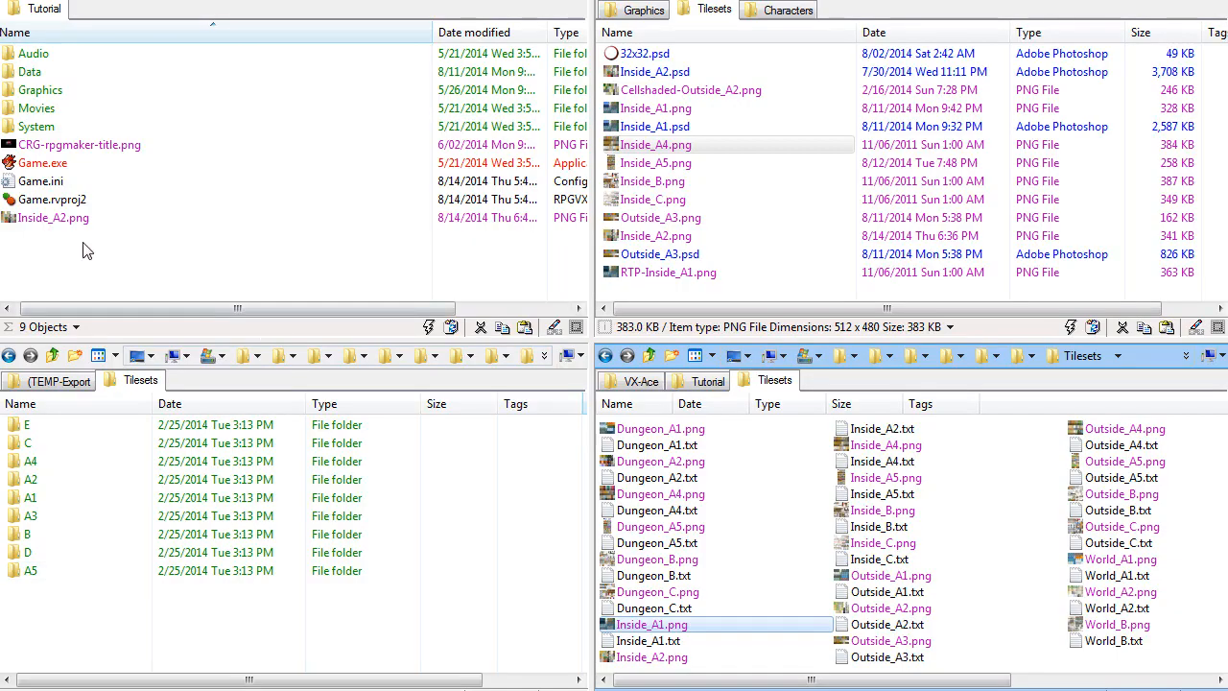
Switch to the file manager and put the exported Inside_A2.png from the Tutorial folder into the Tilesets folder, replacing the existing file
left_click_drag(53, 218, 735, 202)
left_click(735, 202)
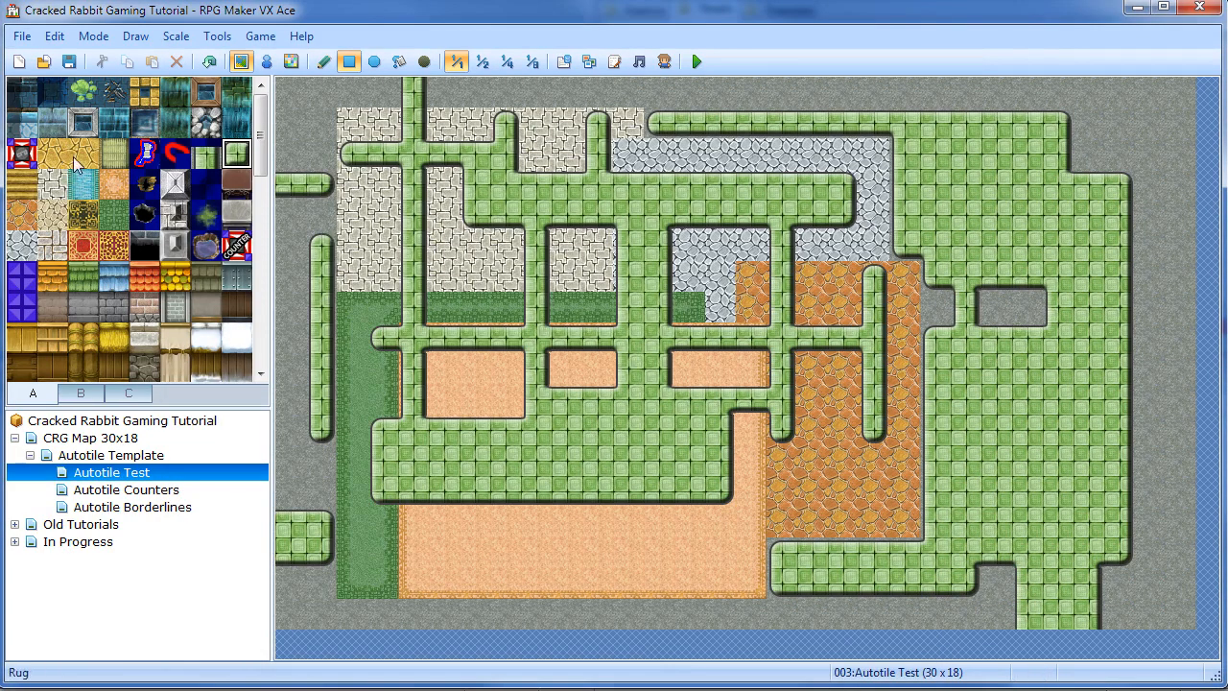
Switch to RPG Maker VX Ace and fill an 18 by 10 tile rectangle of the Autotile Test map with the gold stone autotile
left_click(56, 155)
left_click_drag(351, 235, 881, 518)
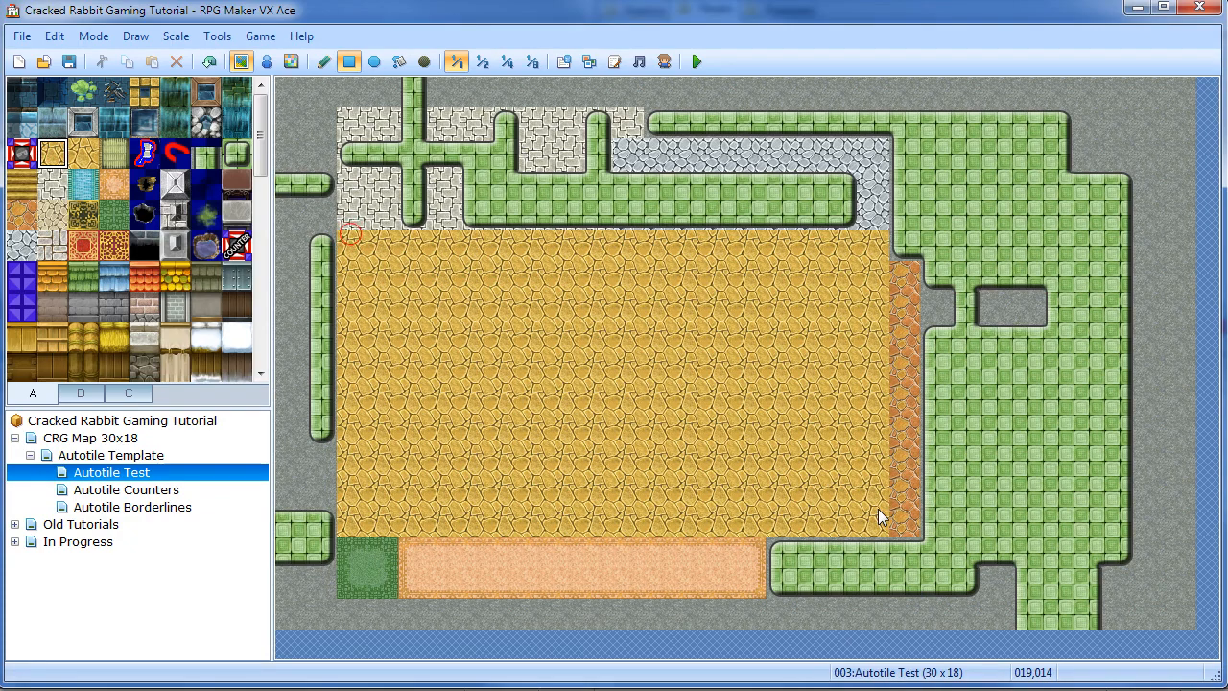
Paint four rectangles of the gold-bordered grey stone autotile on the green and grey floor above and to the right of the gold area
left_click(83, 154)
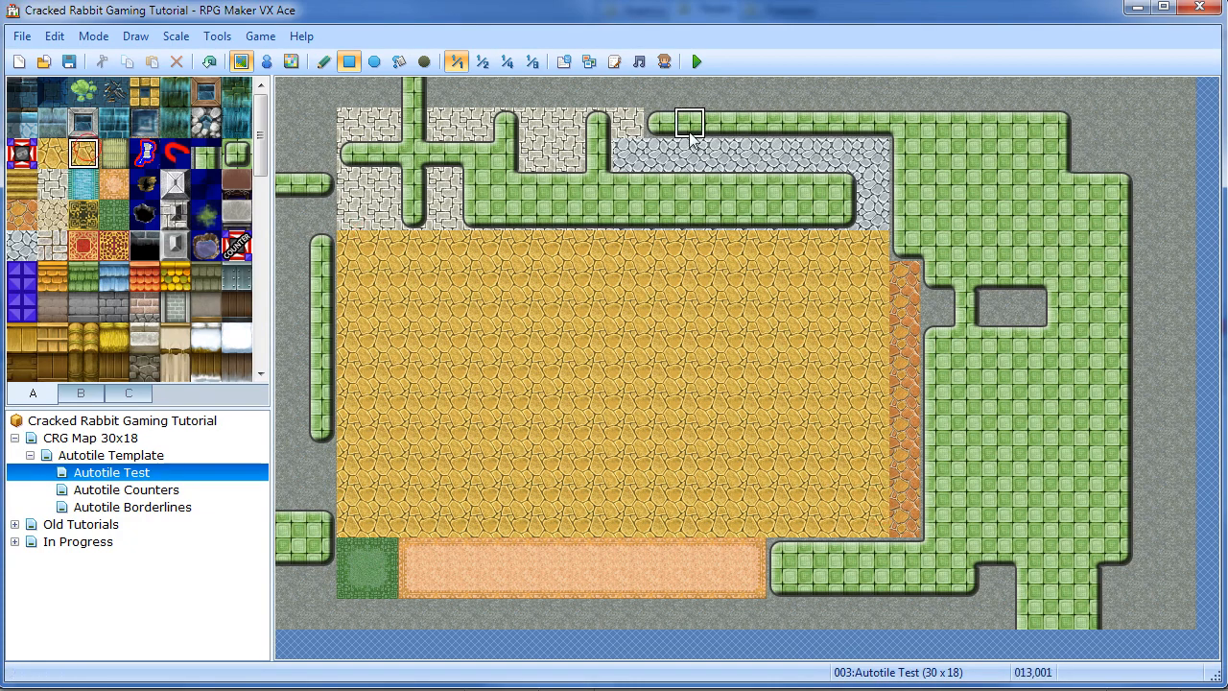
left_click_drag(691, 134, 852, 130)
left_click_drag(1057, 123, 1066, 241)
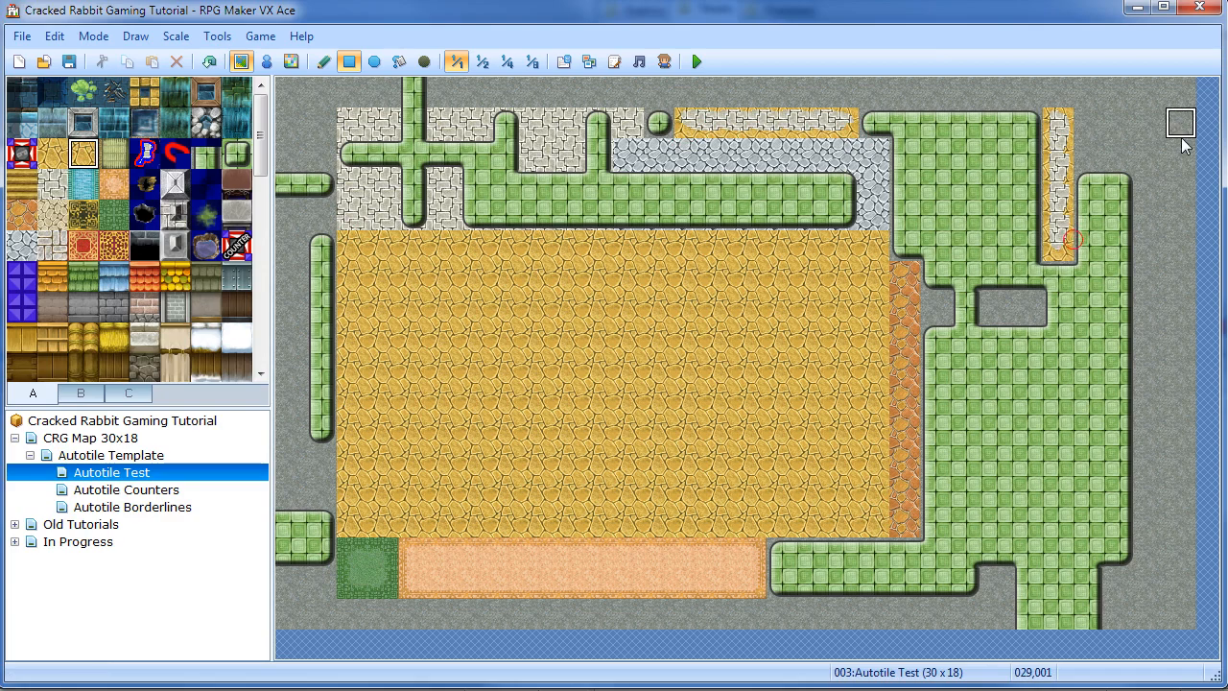
left_click_drag(1182, 139, 1182, 309)
left_click_drag(1147, 426, 1000, 397)
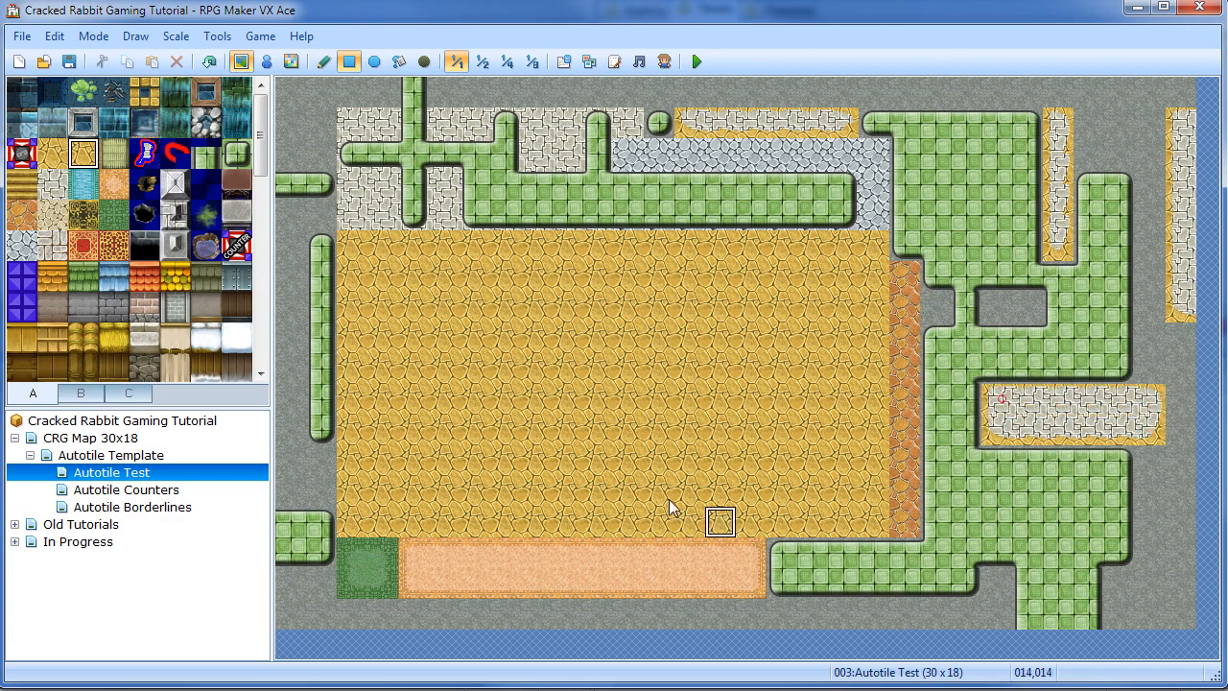
Paint five separate horizontal and vertical strips of the gold-bordered grey stone autotile inside the gold stone area
left_click_drag(439, 356, 697, 357)
left_click_drag(785, 305, 788, 407)
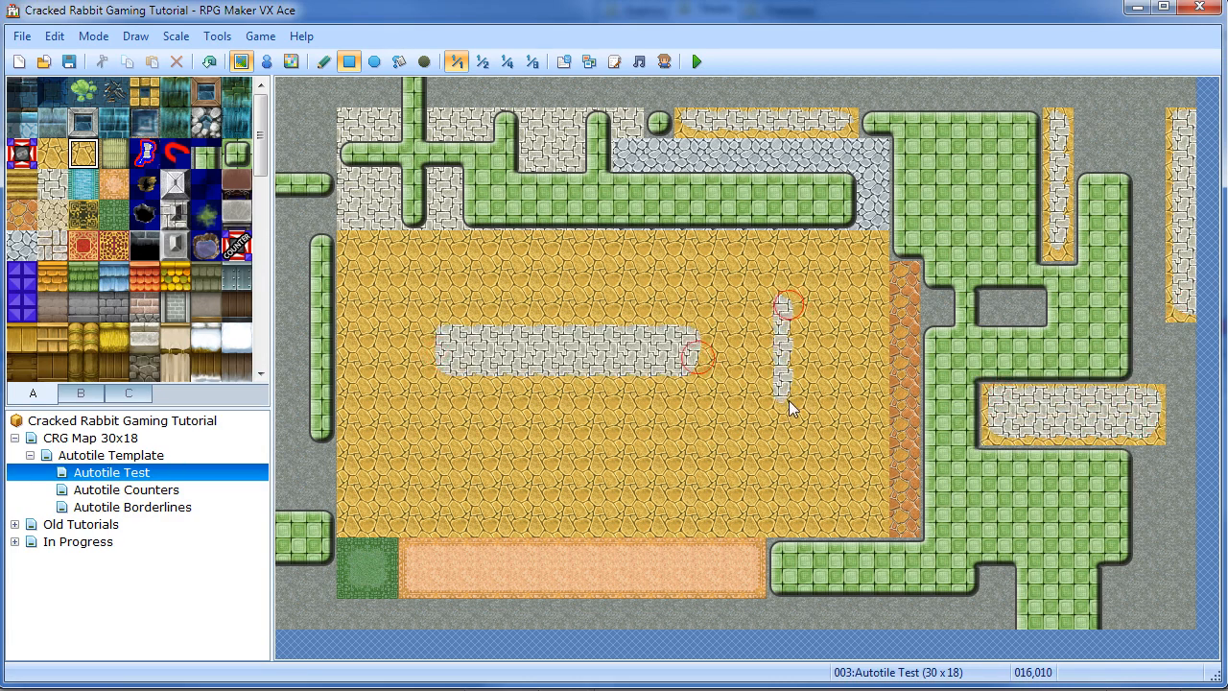
left_click_drag(813, 458, 592, 431)
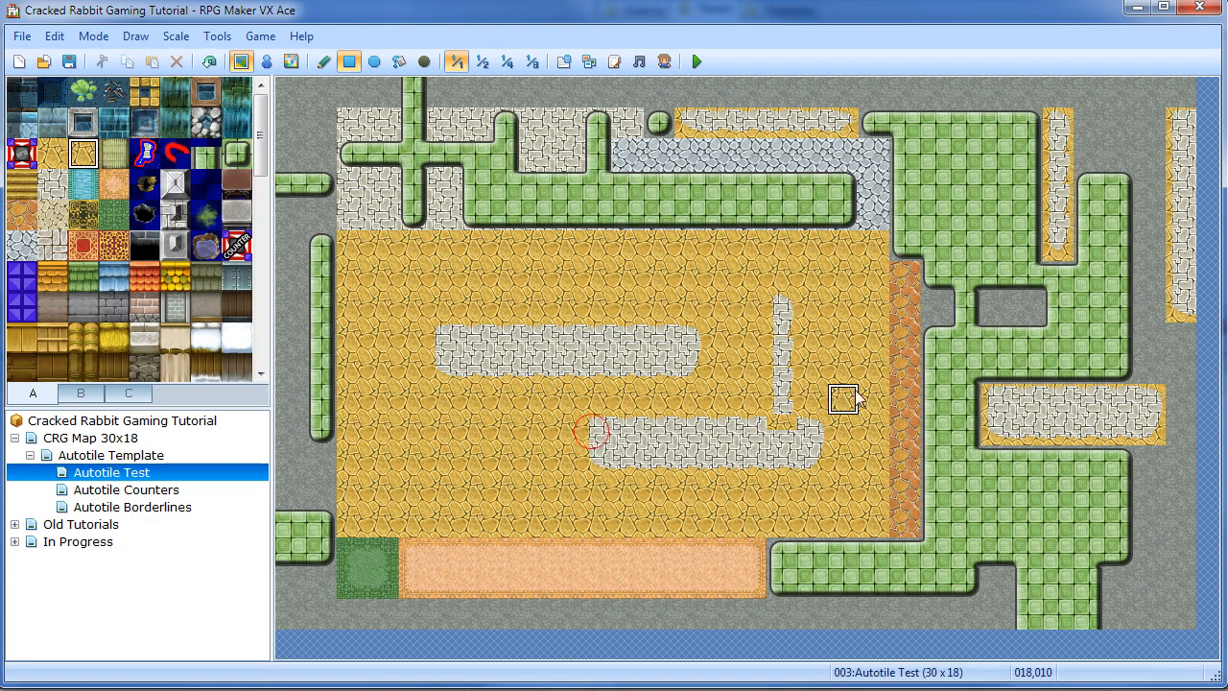
left_click_drag(402, 432, 534, 431)
left_click_drag(388, 277, 389, 372)
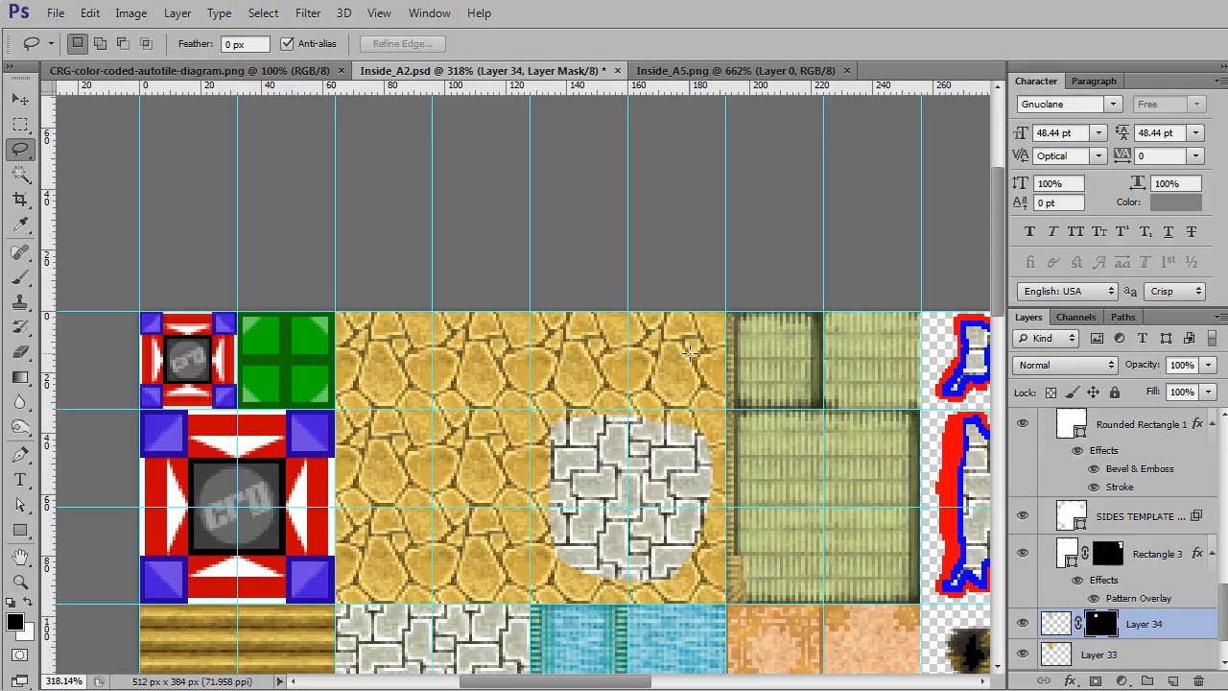
Switch to Photoshop and move the green tile cross on Layer 32 down over the upper part of the light grey frame autotile
scroll(765, 414, "down", 4)
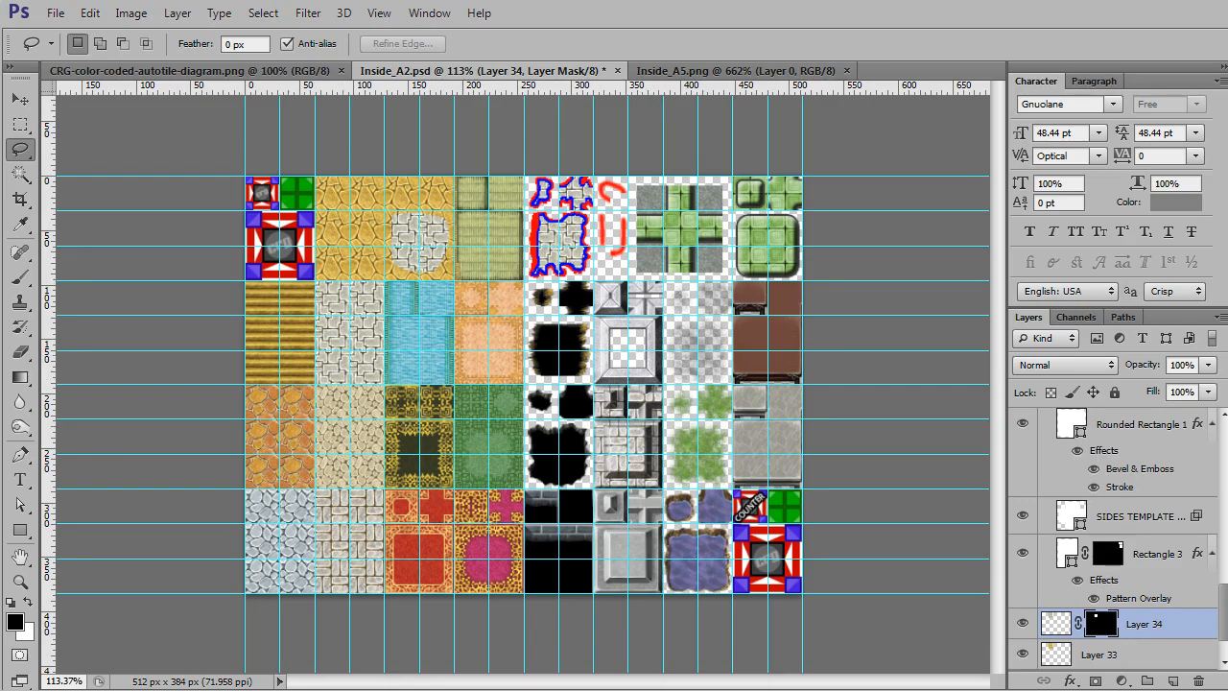
left_click(961, 345)
scroll(710, 246, "up", 7)
left_click_drag(790, 256, 576, 540)
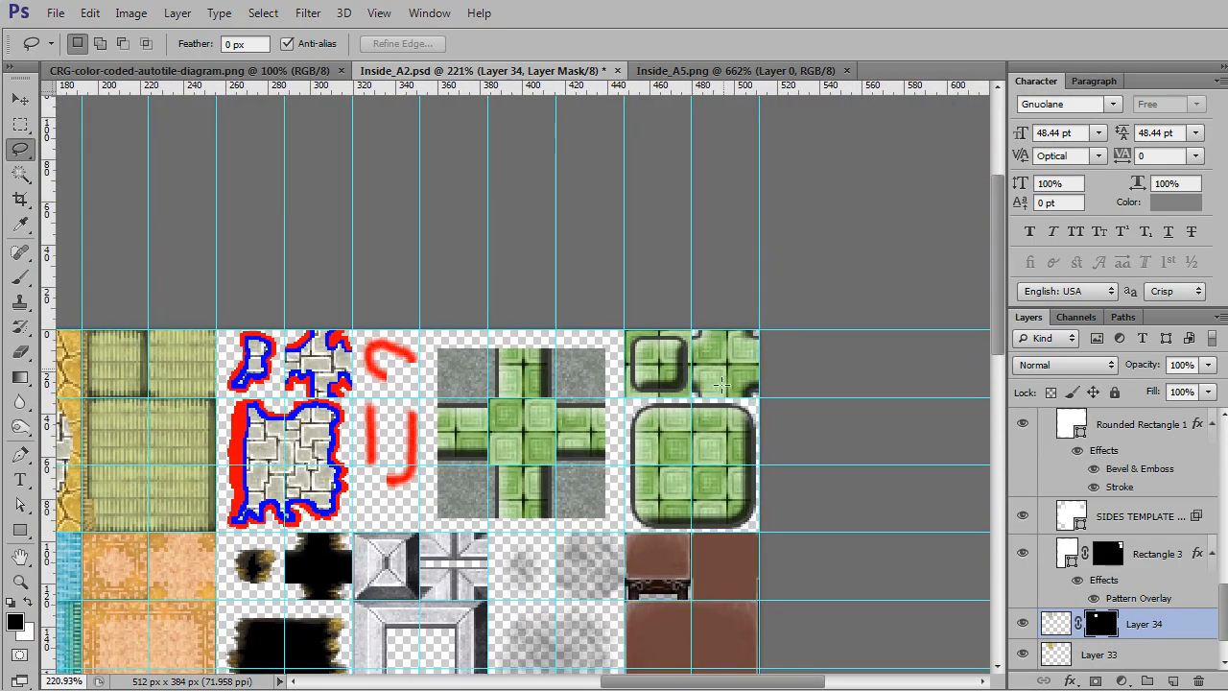
left_click(540, 425, "ctrl")
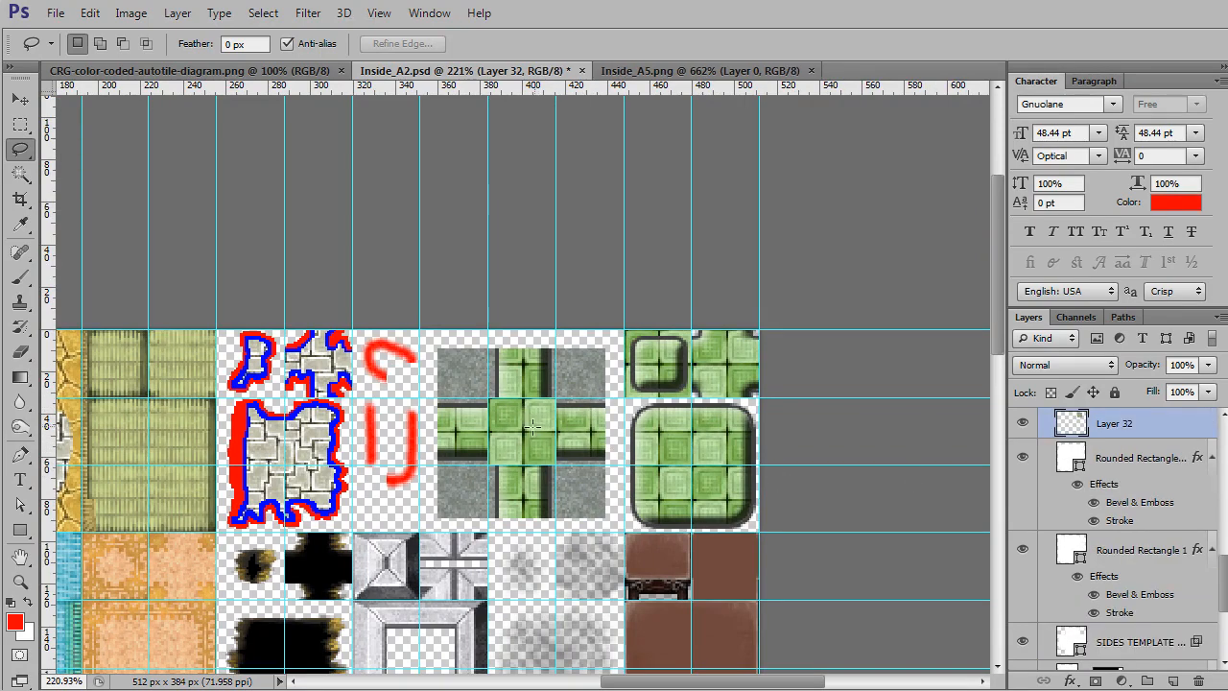
left_click_drag(527, 441, 726, 328, "ctrl")
key("ctrl+z")
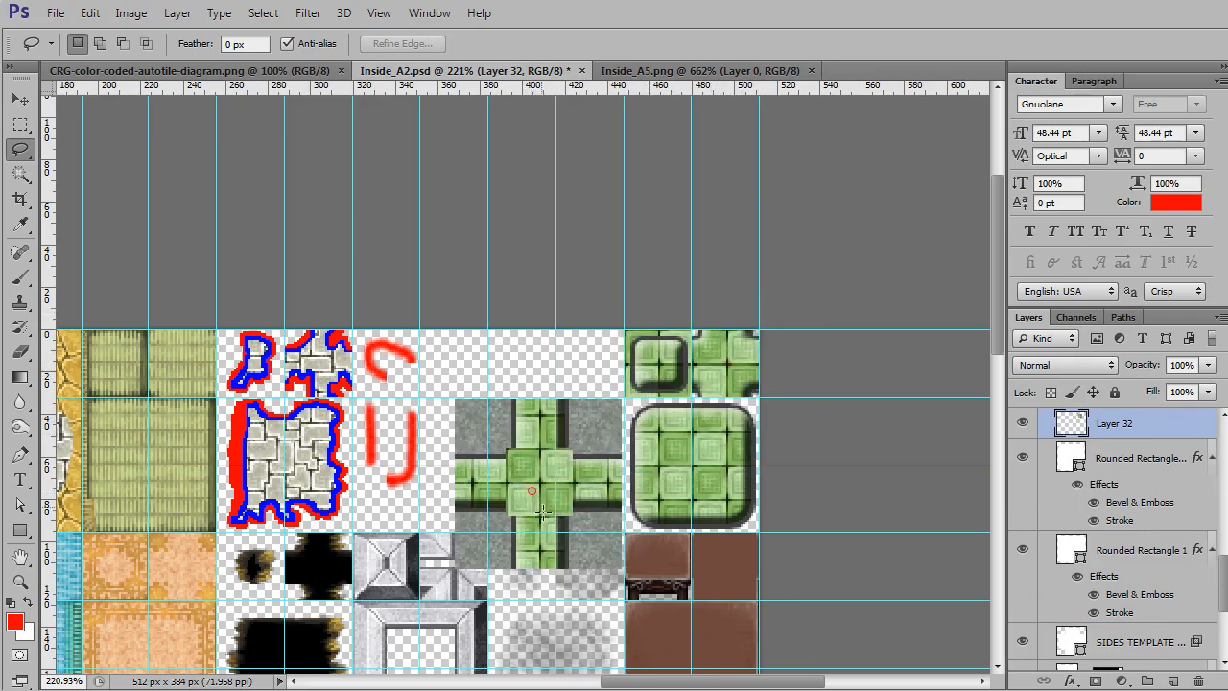
left_click_drag(645, 356, 763, 110)
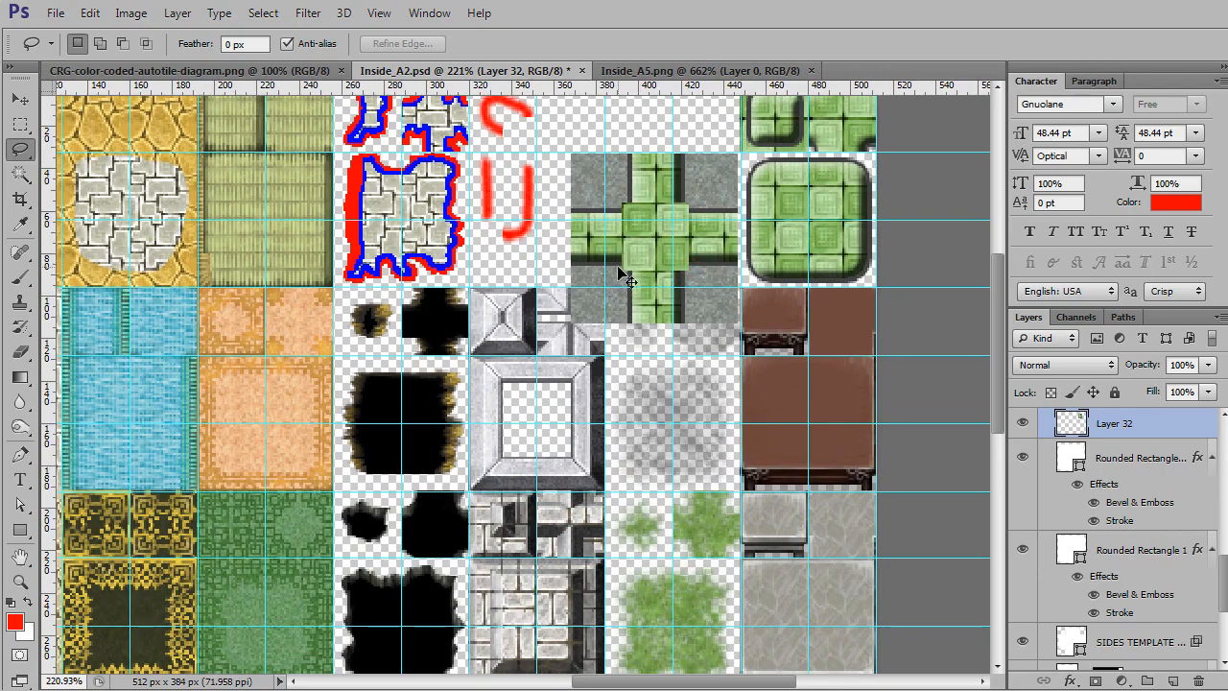
left_click_drag(627, 277, 540, 358, "ctrl")
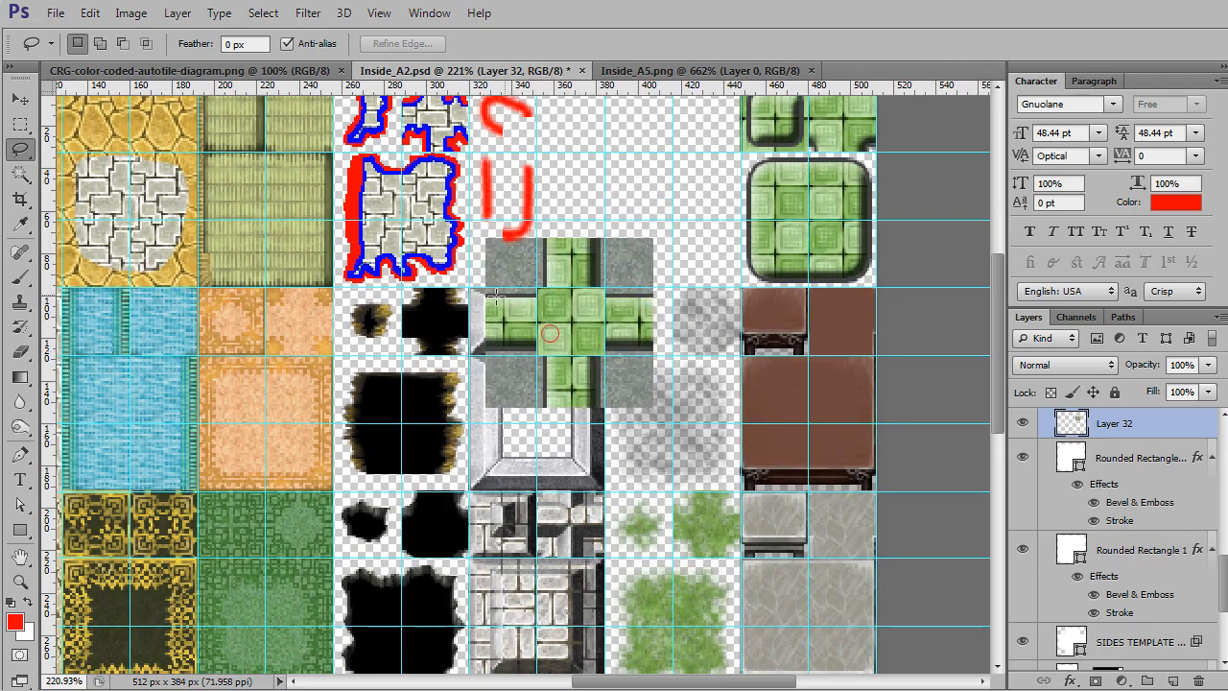
Toggle Layer 32's visibility to compare the green tile cross with the grey frame autotile beneath it, leaving the layer visible
left_click(1022, 423)
left_click(1021, 423)
left_click(1021, 422)
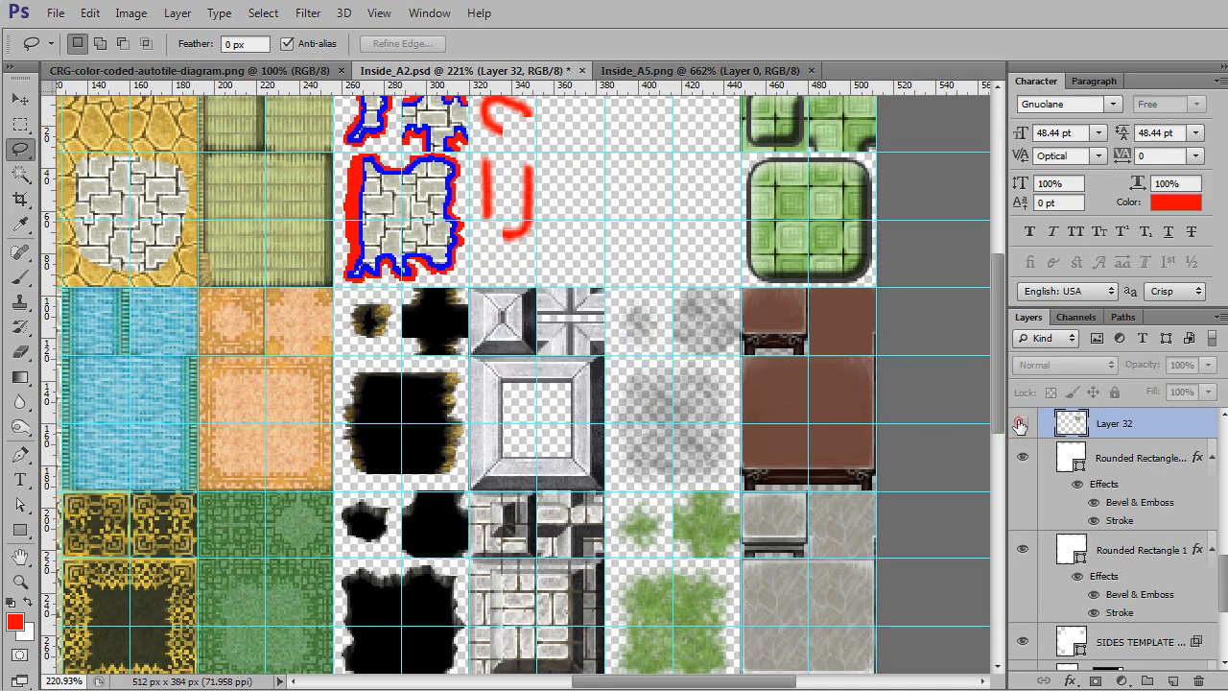
left_click(1022, 422)
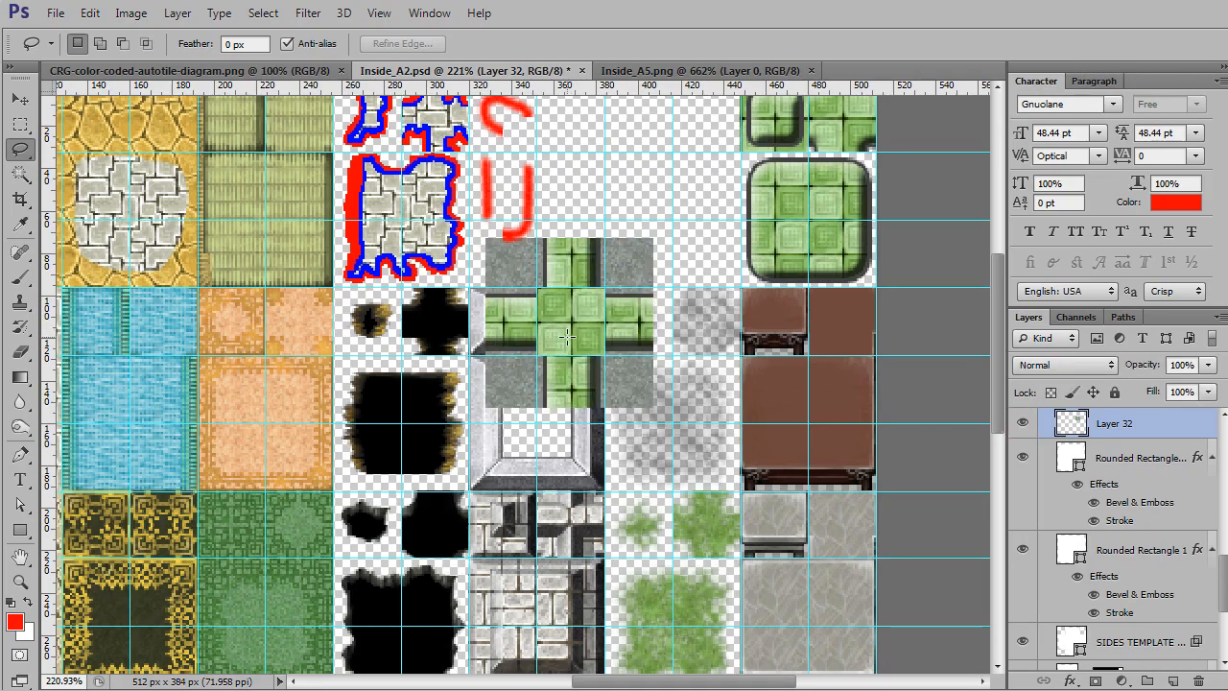